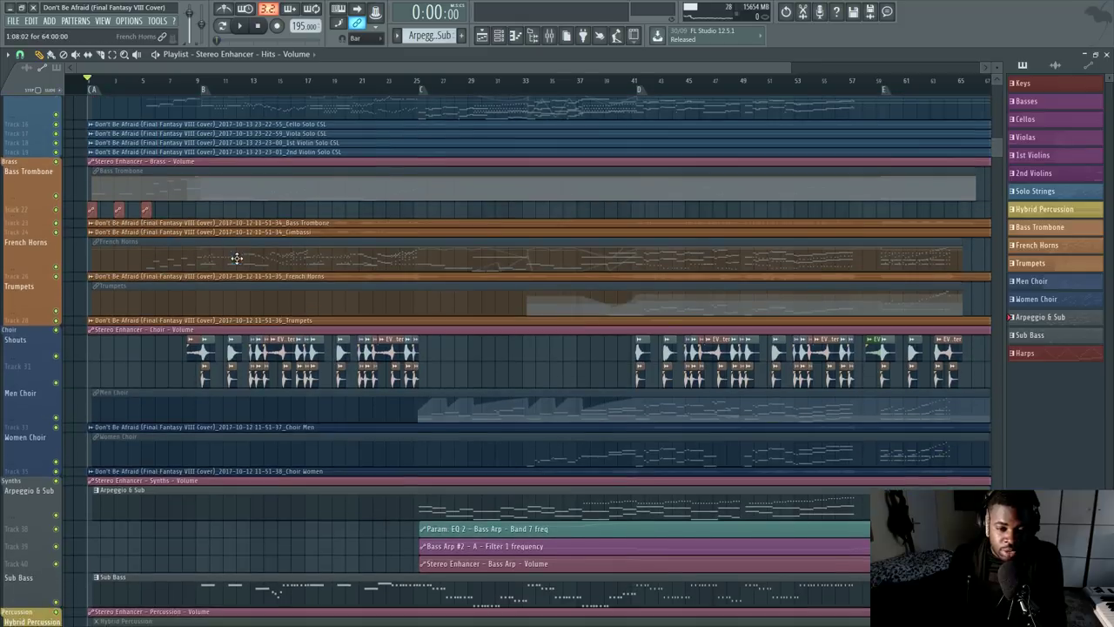
Step: Look over the full playlist arrangement, from the brass and choir tracks down to percussion, effects and the mixing automation
scroll(256, 218, "down", 3)
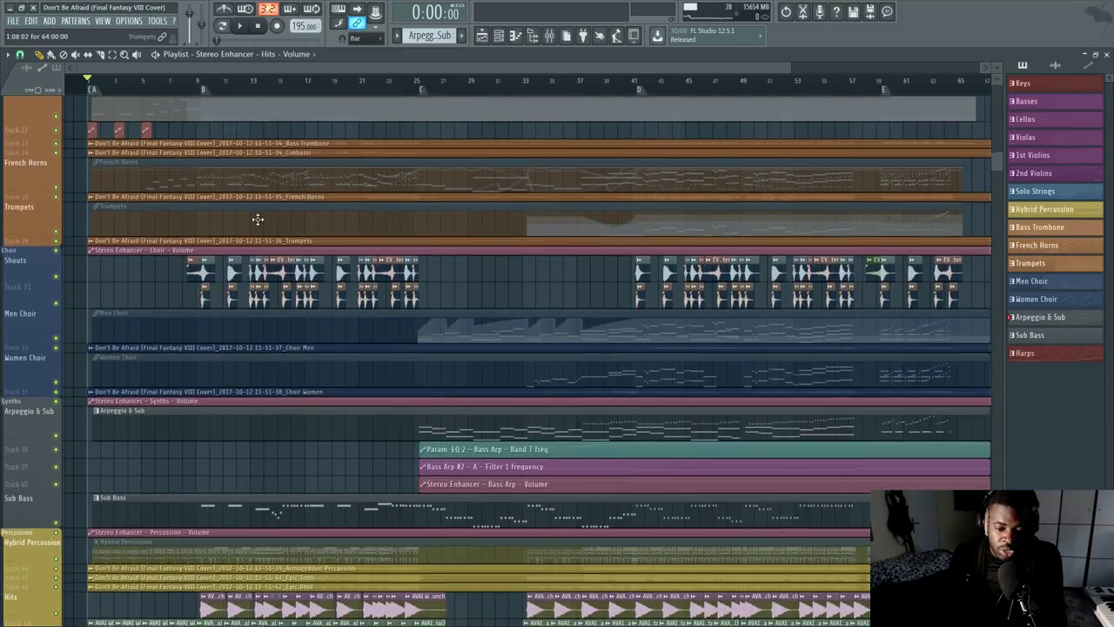
scroll(251, 221, "down", 20)
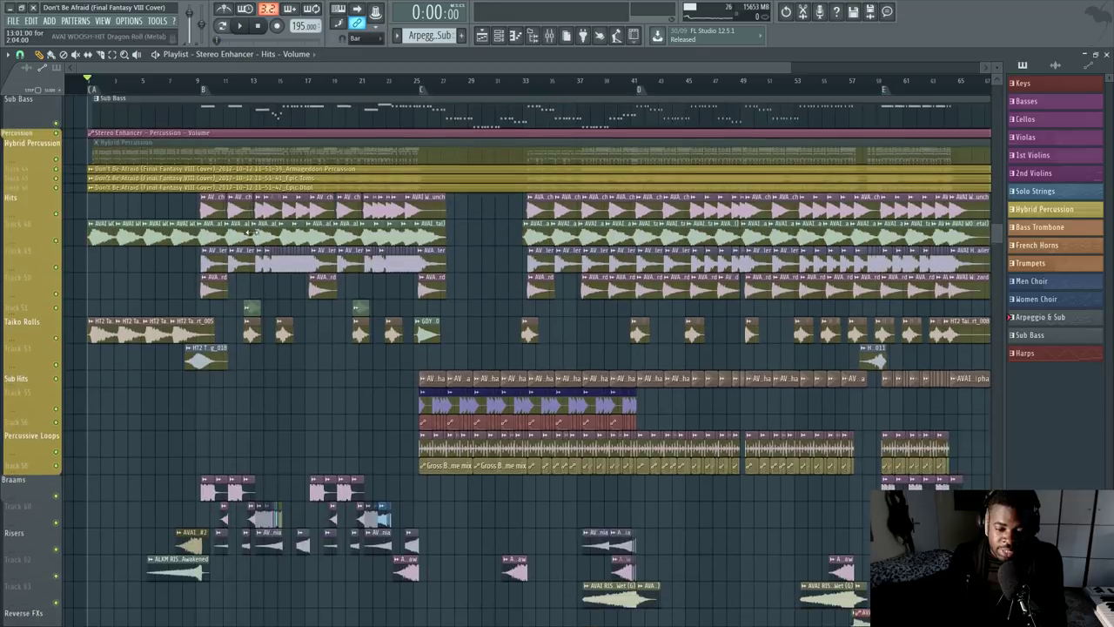
scroll(475, 333, "up", 20)
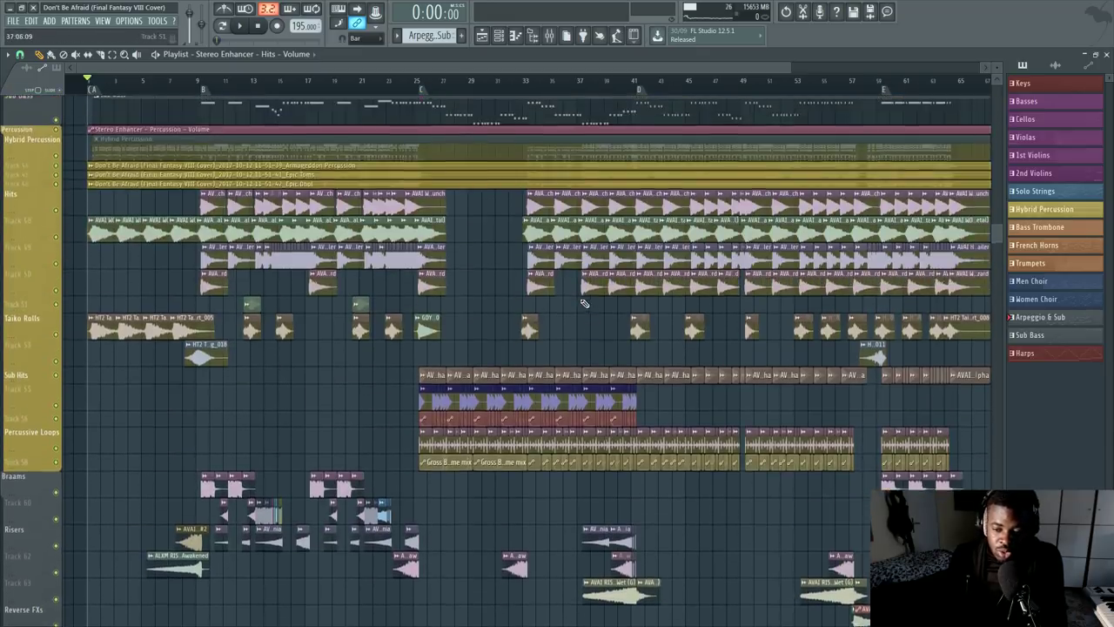
scroll(416, 87, "down", 4)
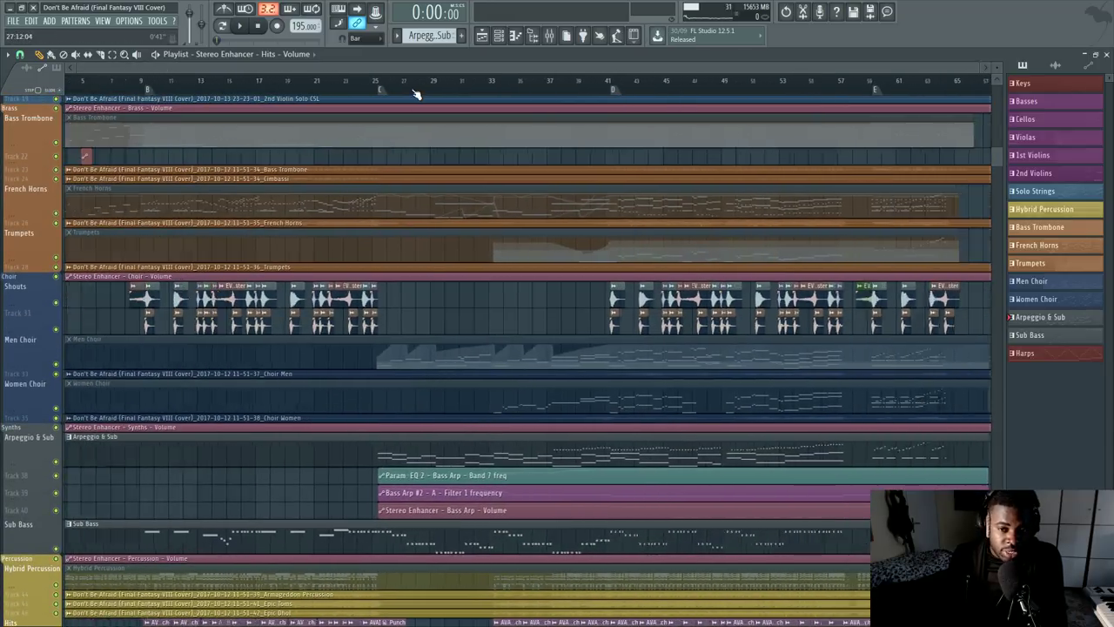
scroll(358, 420, "down", 4)
scroll(357, 419, "down", 20)
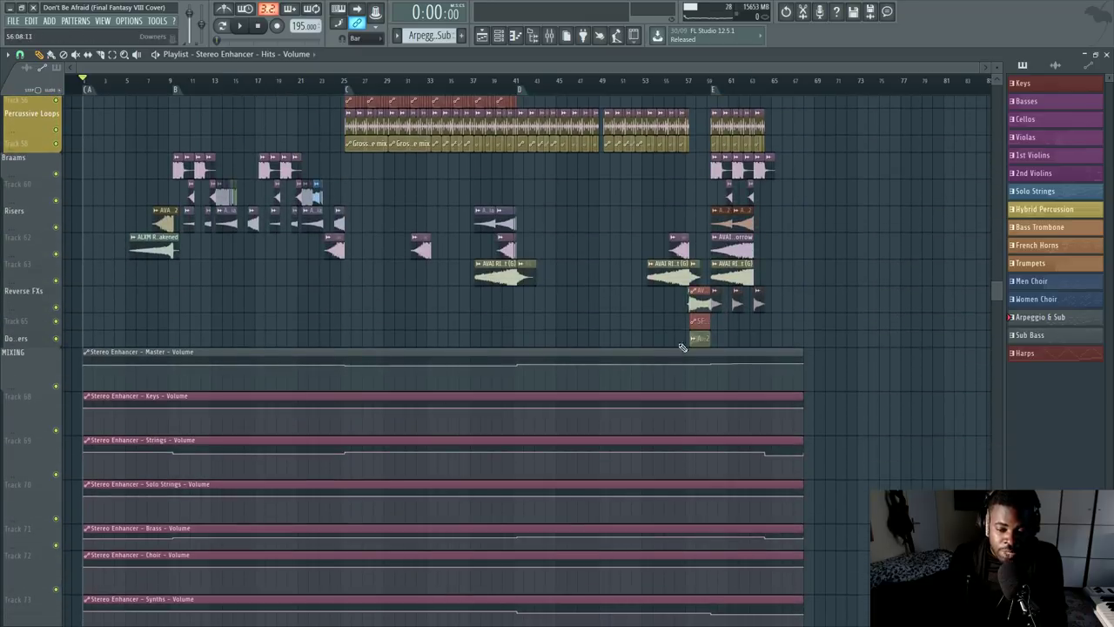
right_click(842, 319, "ctrl")
scroll(841, 319, "up", 1)
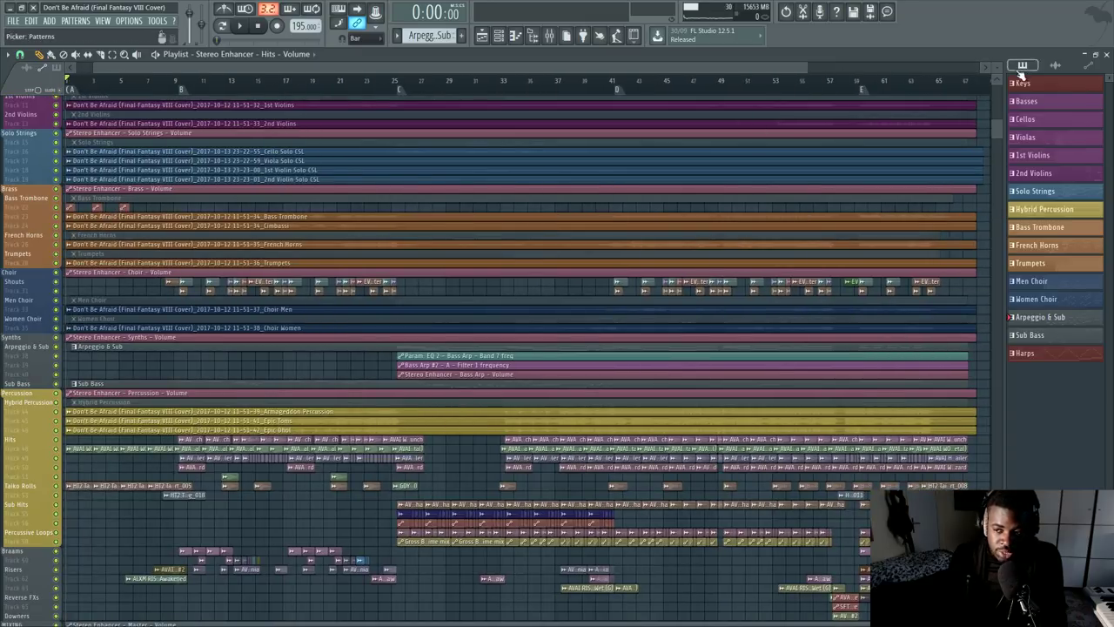
Step: Play the song from the start and examine the harp, string, choir, percussion and riser parts around markers A and B
scroll(997, 73, "up", 2)
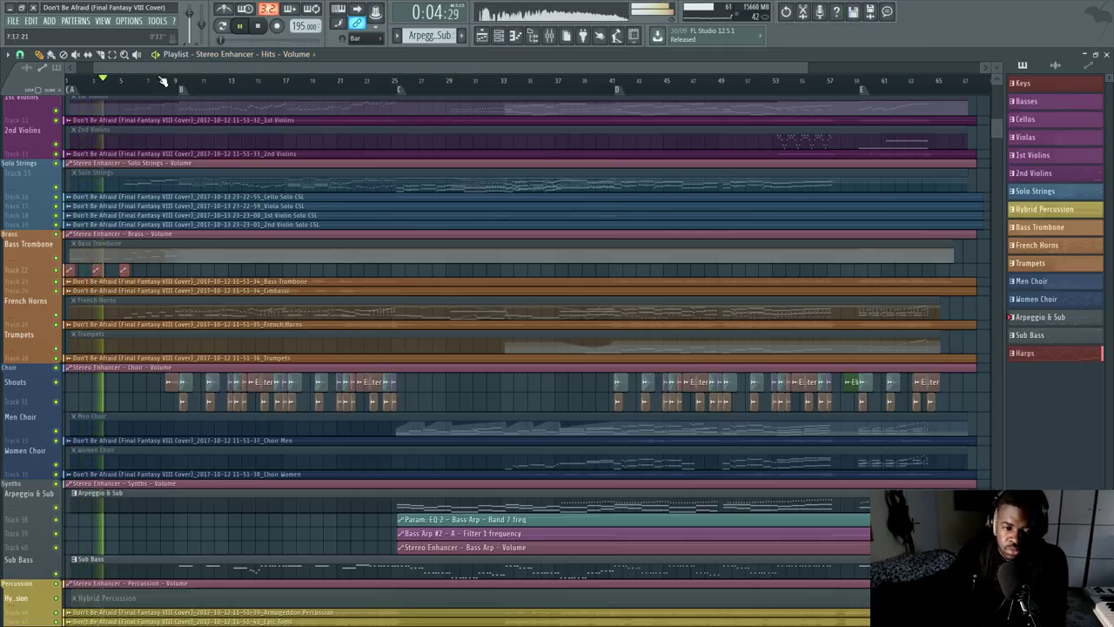
scroll(135, 91, "up", 2)
left_click_drag(164, 70, 117, 69)
scroll(196, 240, "up", 3)
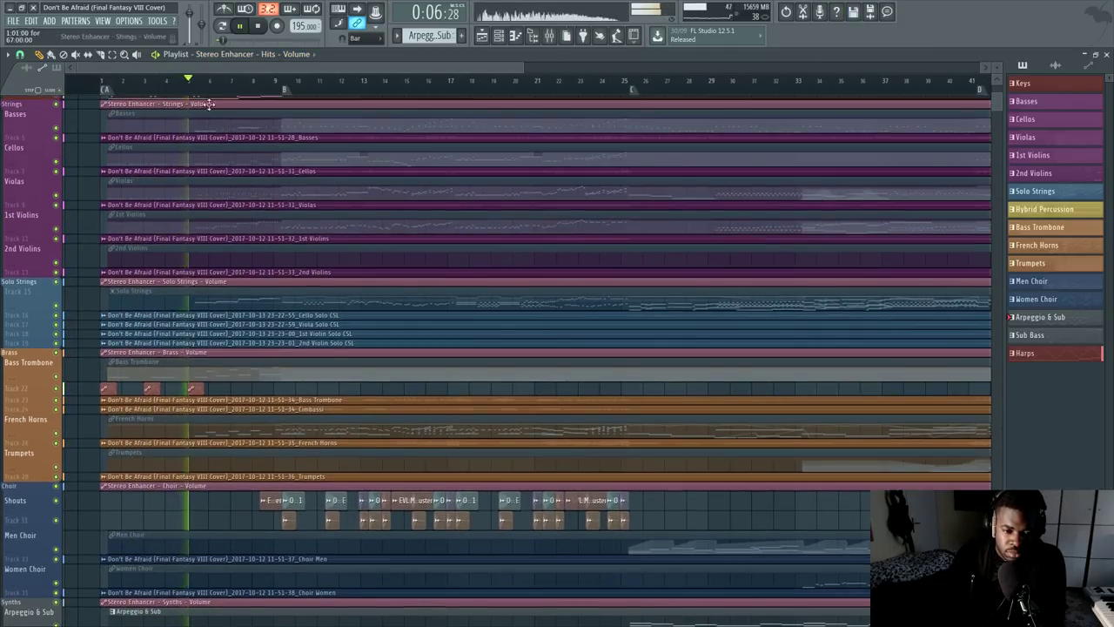
scroll(236, 149, "up", 3)
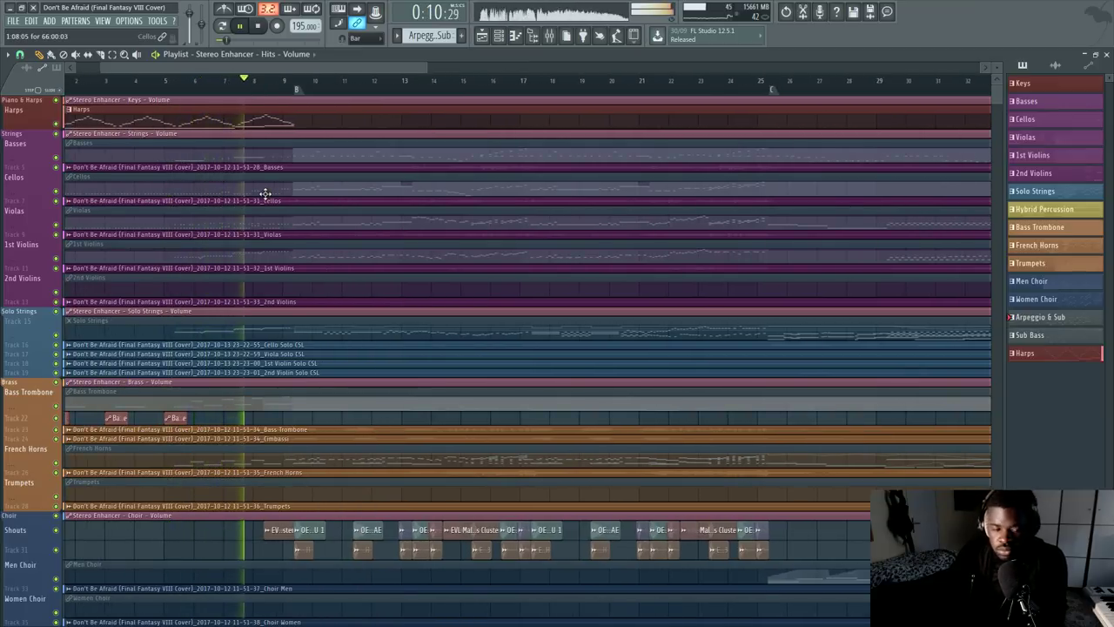
scroll(266, 205, "down", 8)
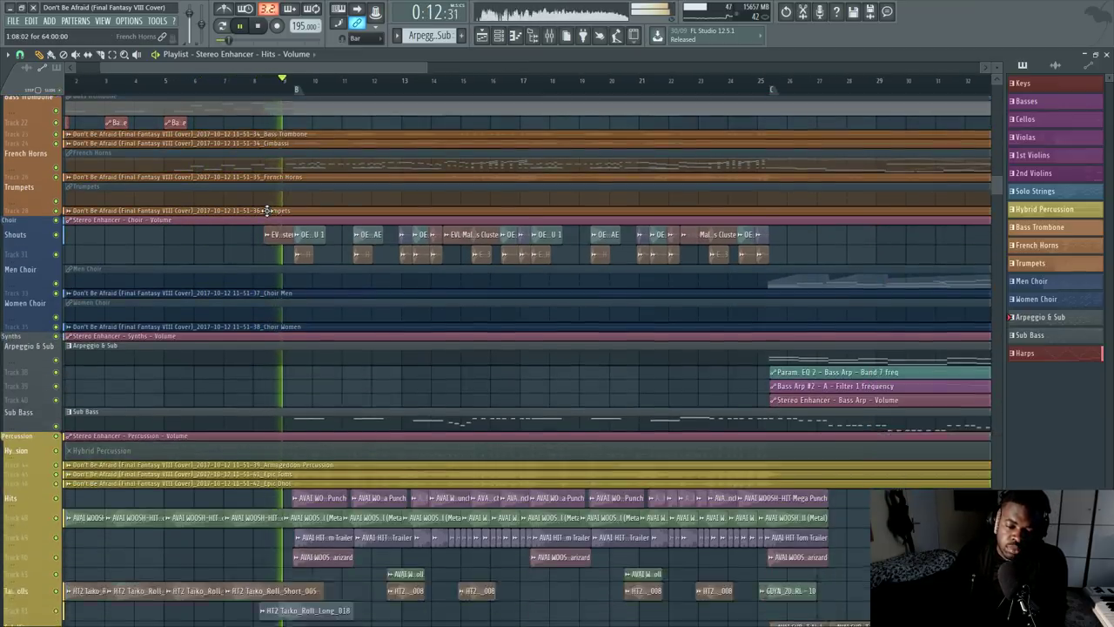
scroll(267, 210, "down", 6)
scroll(267, 210, "up", 2)
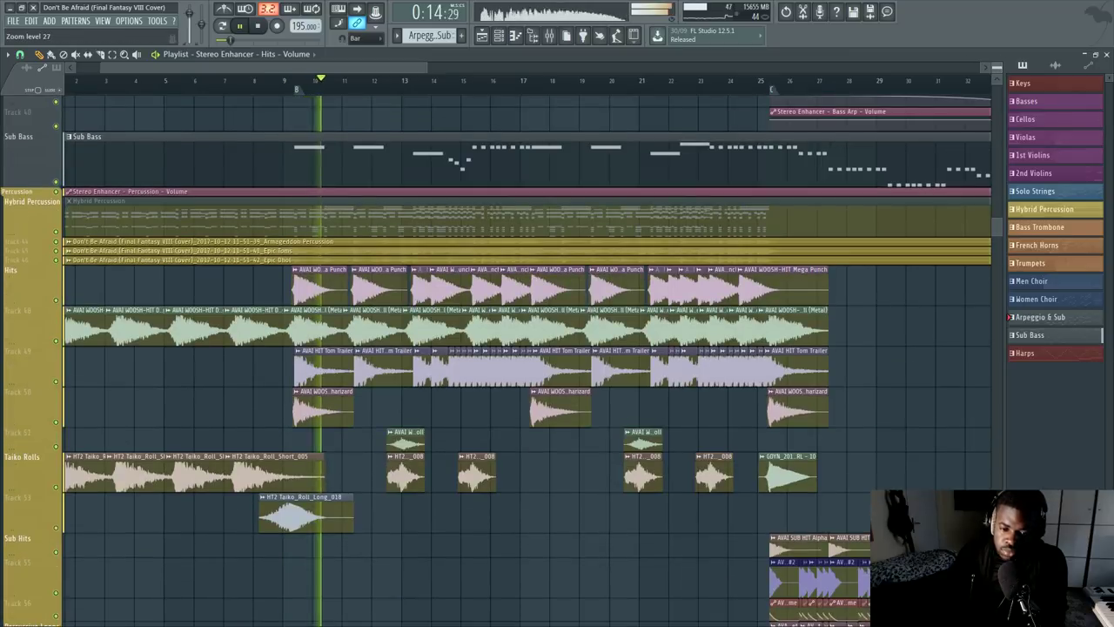
scroll(487, 287, "down", 5)
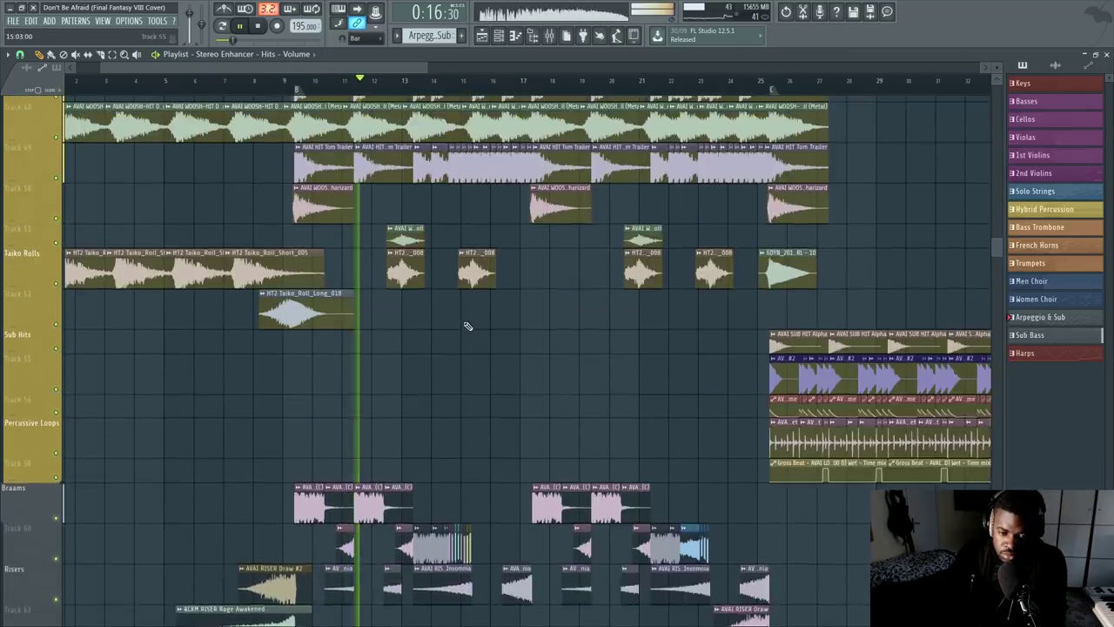
scroll(467, 326, "up", 15)
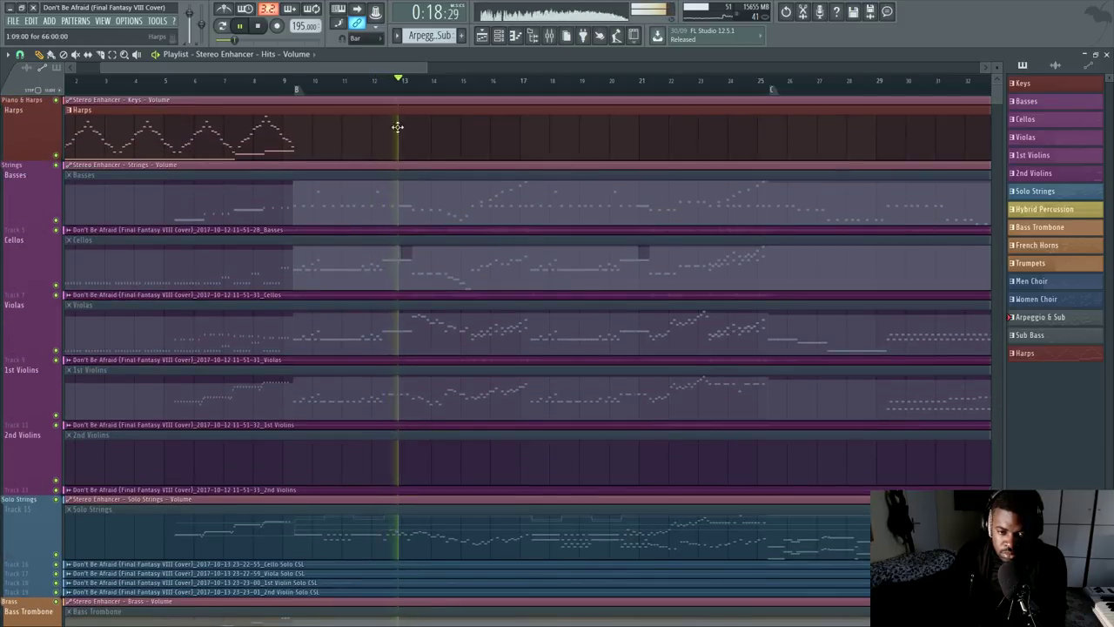
Step: Follow the section after marker B during playback, examining its strings, brass, choir shouts, percussion hits and taiko rolls
scroll(391, 82, "down", 2)
left_click_drag(494, 232, 384, 217)
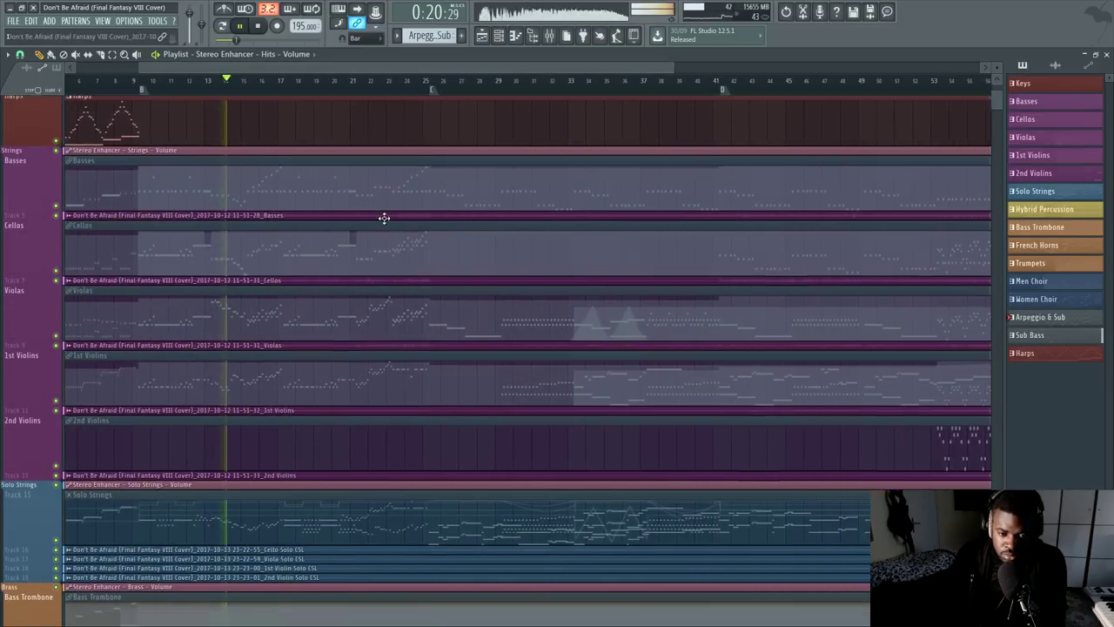
scroll(381, 225, "down", 1)
scroll(246, 88, "up", 5)
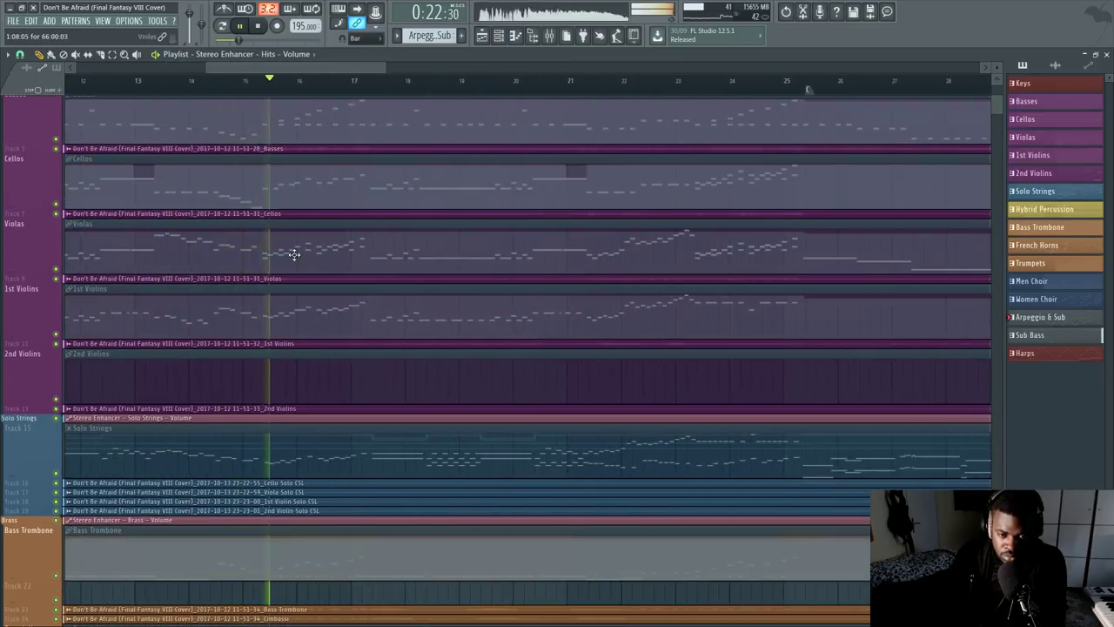
left_click_drag(333, 69, 367, 78)
scroll(386, 252, "down", 5)
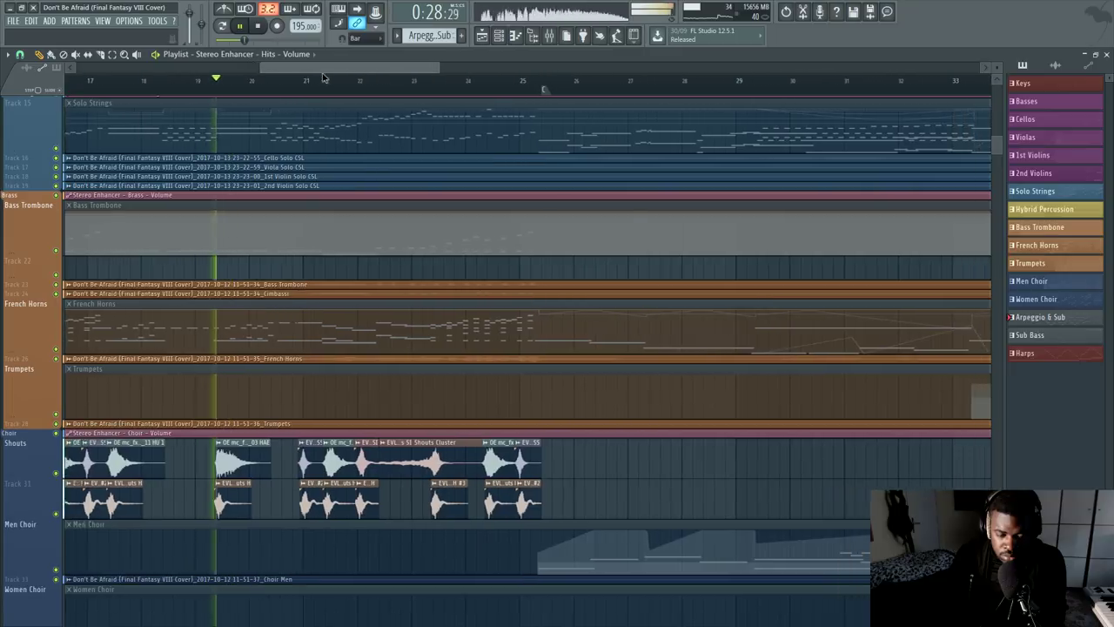
scroll(408, 209, "up", 5)
scroll(389, 201, "down", 15)
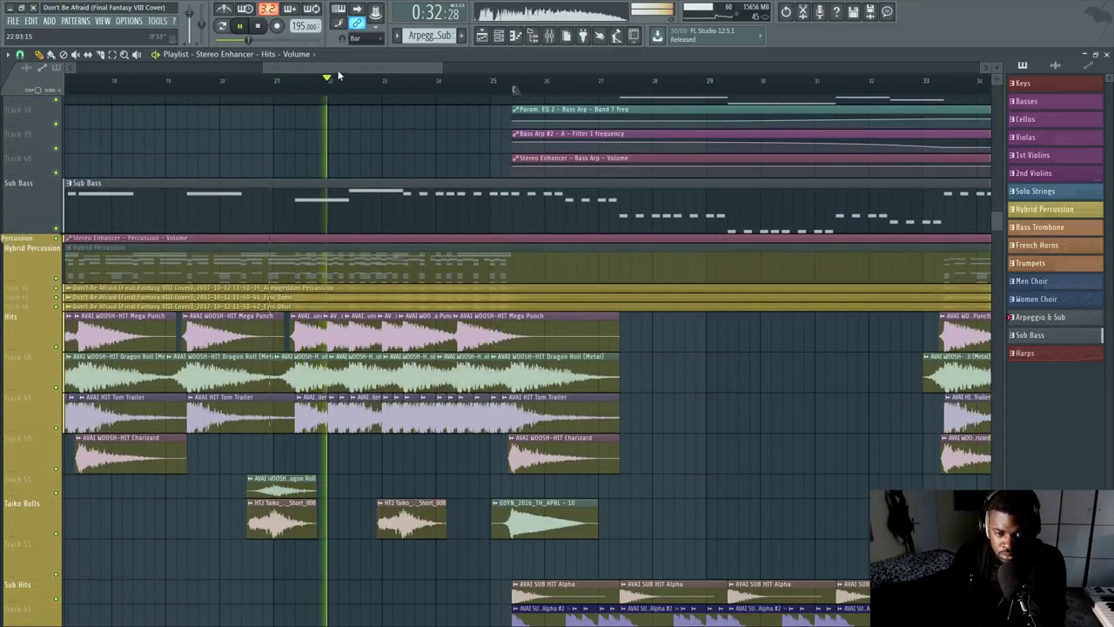
scroll(402, 231, "down", 3)
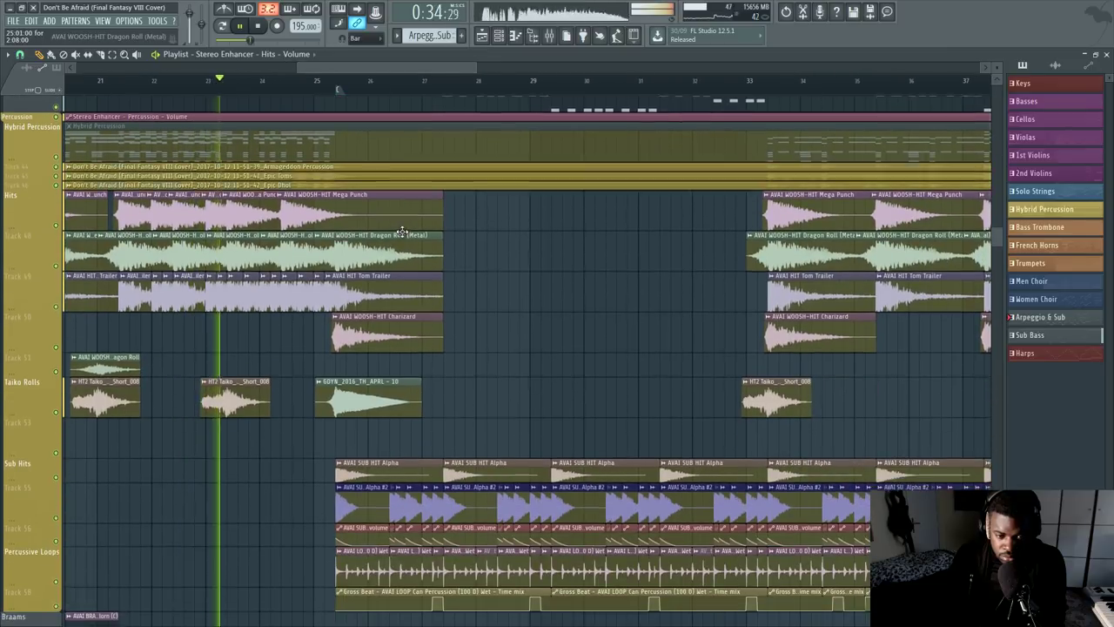
scroll(402, 232, "down", 4)
scroll(407, 229, "up", 3)
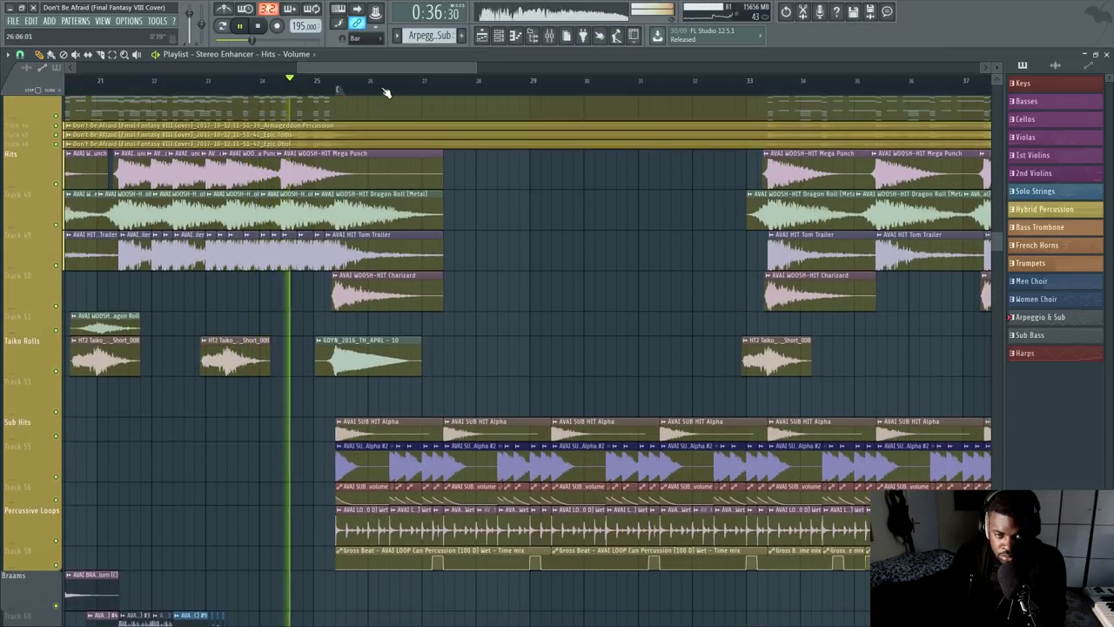
Step: Follow the section from marker C during playback, examining the sub hits, percussive loops, choir, arpeggio, strings and brass
left_click_drag(370, 67, 407, 71)
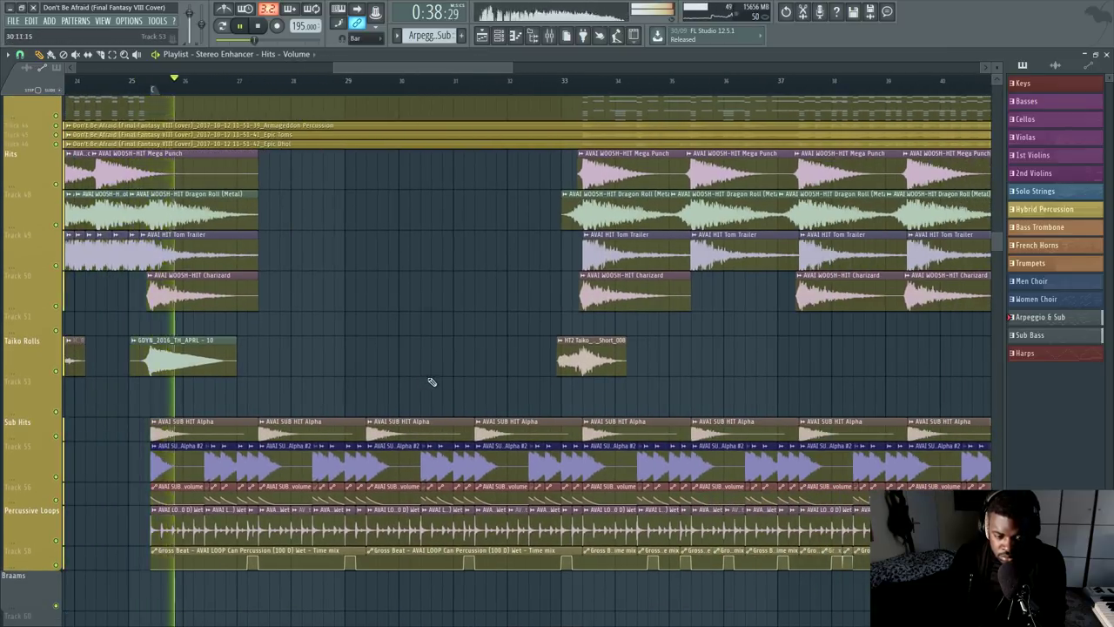
scroll(440, 368, "up", 10)
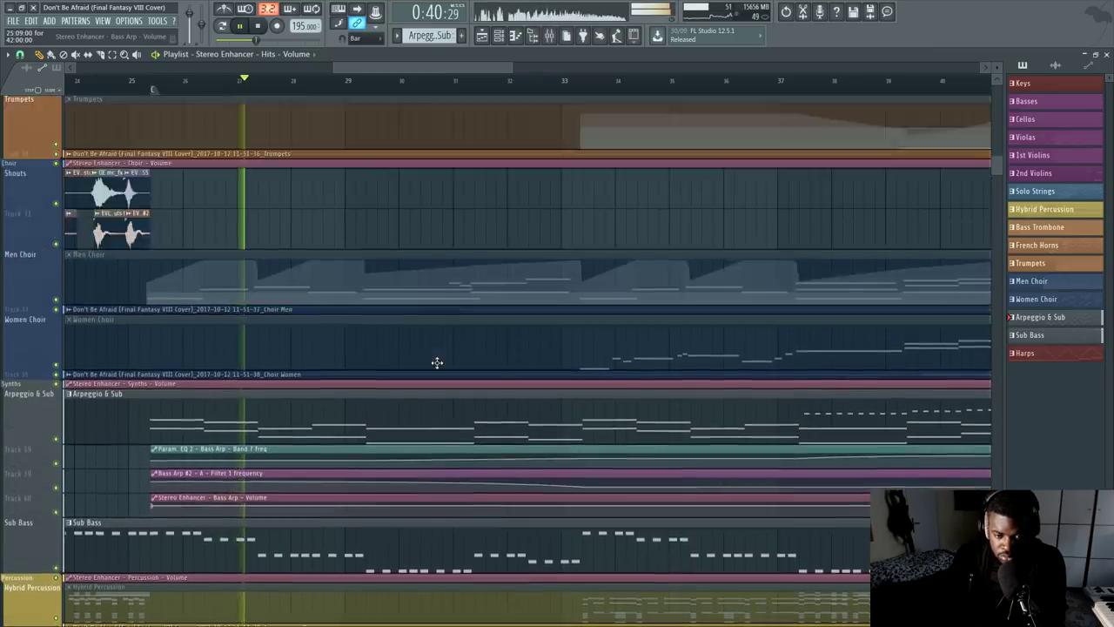
scroll(437, 362, "up", 10)
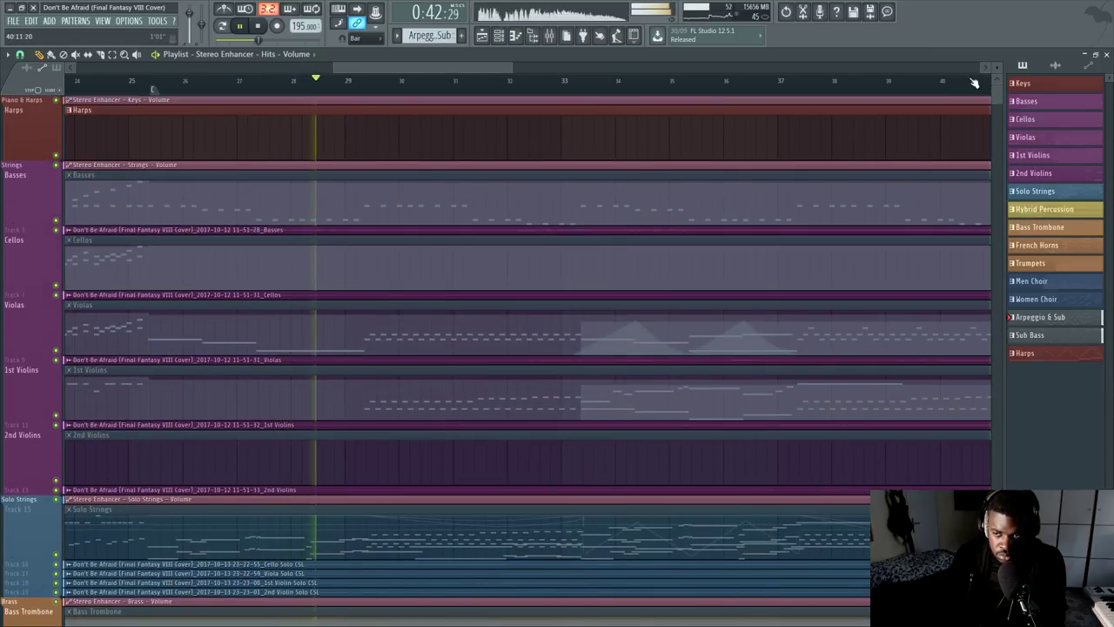
left_click_drag(997, 68, 997, 85)
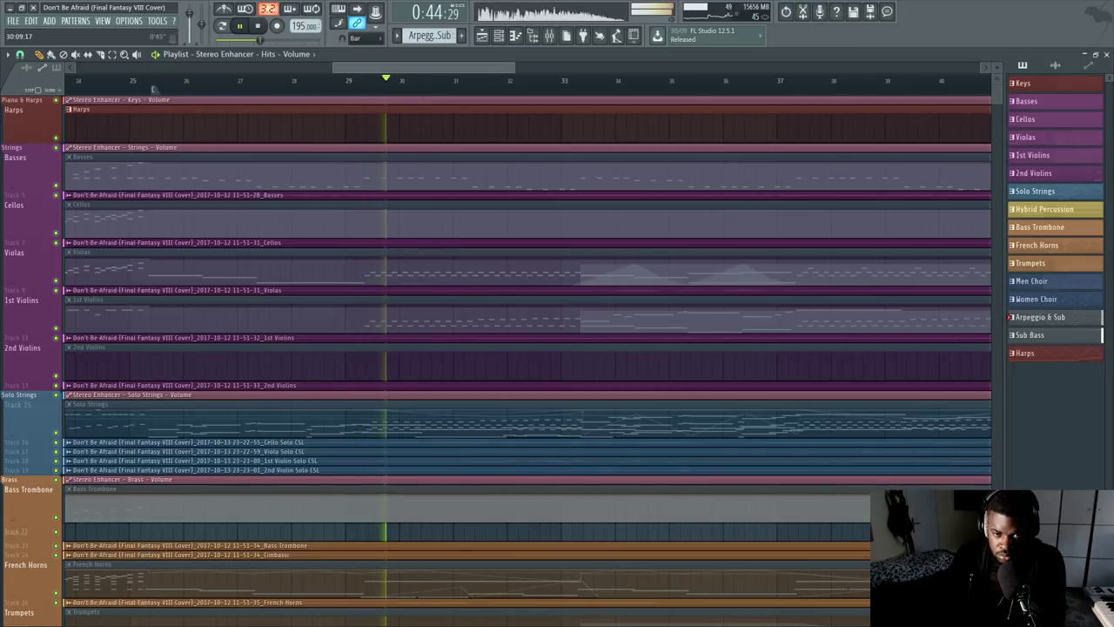
scroll(376, 68, "down", 2)
scroll(424, 72, "down", 3)
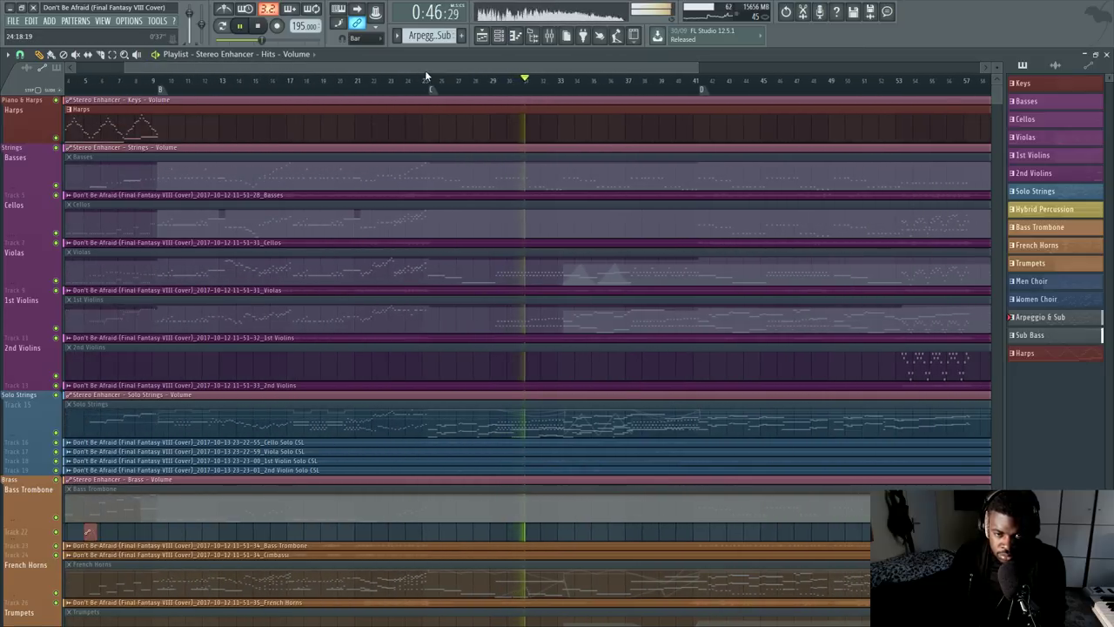
left_click_drag(462, 69, 575, 69)
scroll(482, 140, "down", 3)
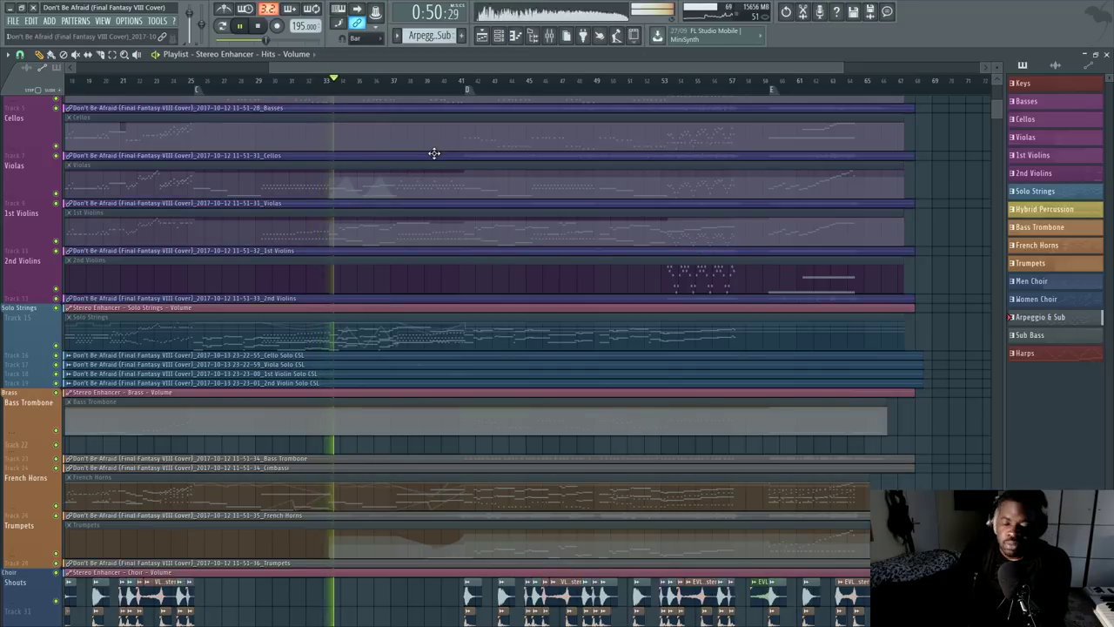
scroll(433, 155, "down", 1)
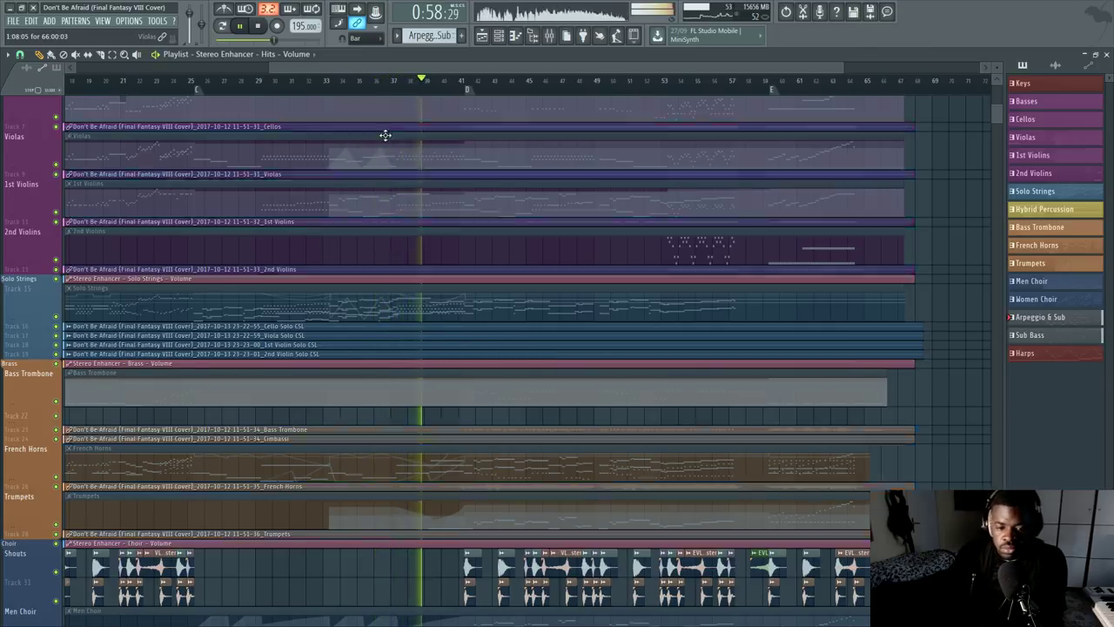
scroll(391, 165, "down", 15)
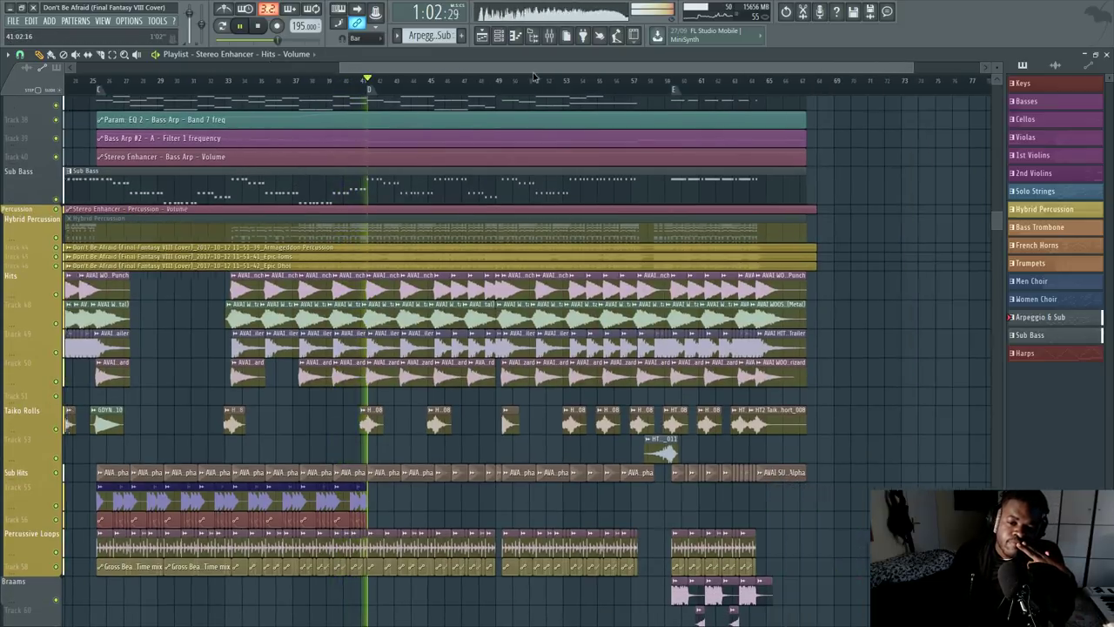
Step: Follow the section from marker D during playback, examining its string, brass, choir, synth and percussion layers
scroll(485, 187, "up", 6)
scroll(484, 187, "up", 10)
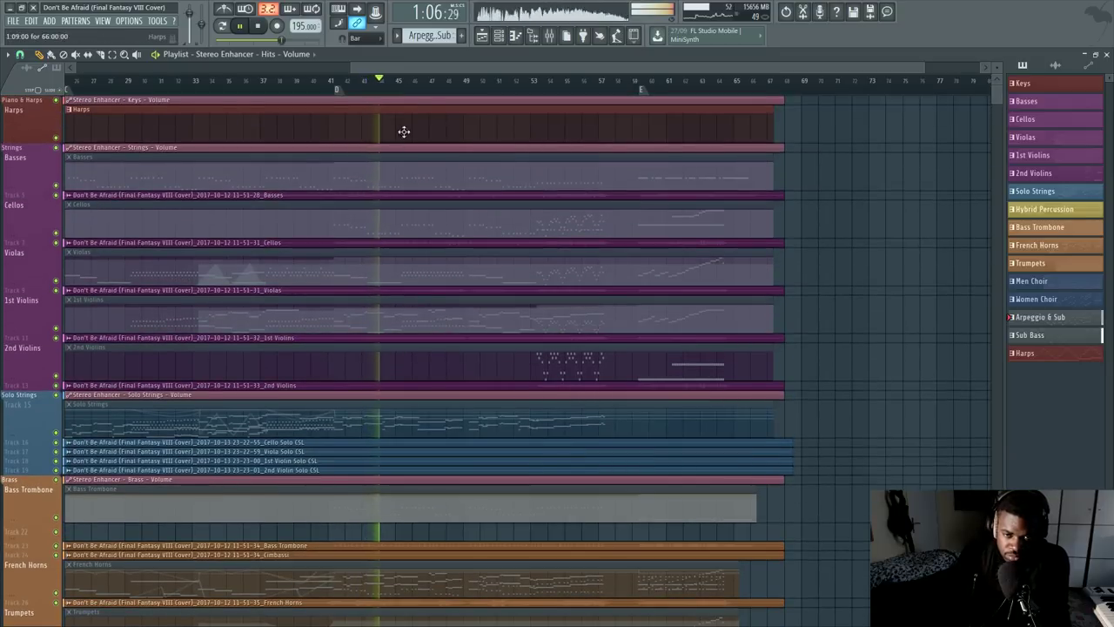
scroll(436, 88, "up", 2)
left_click_drag(477, 65, 532, 68)
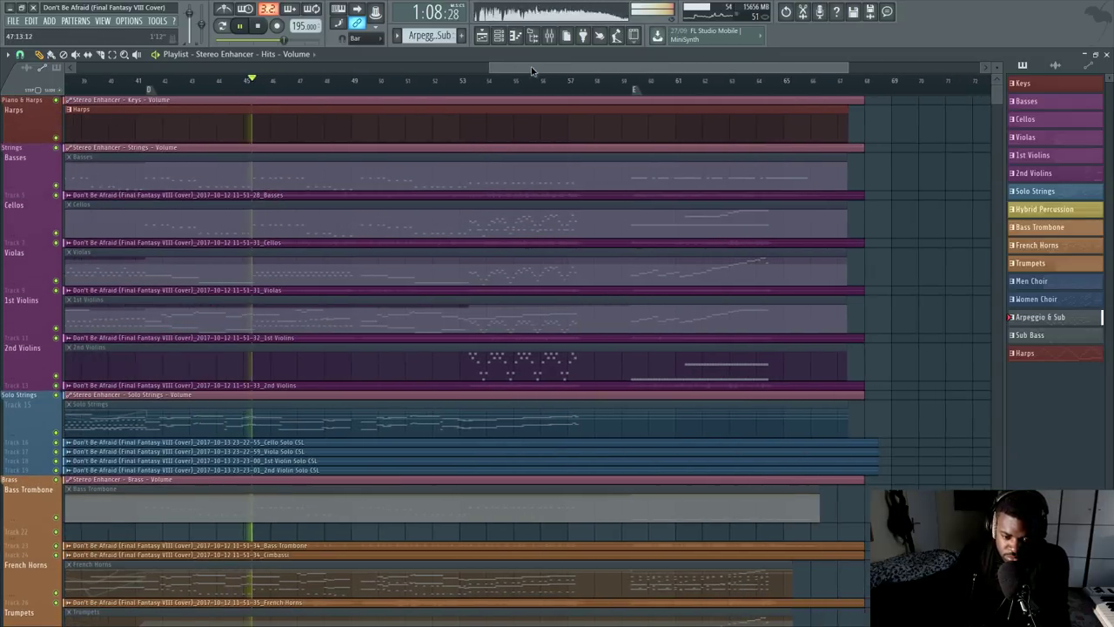
scroll(423, 165, "down", 4)
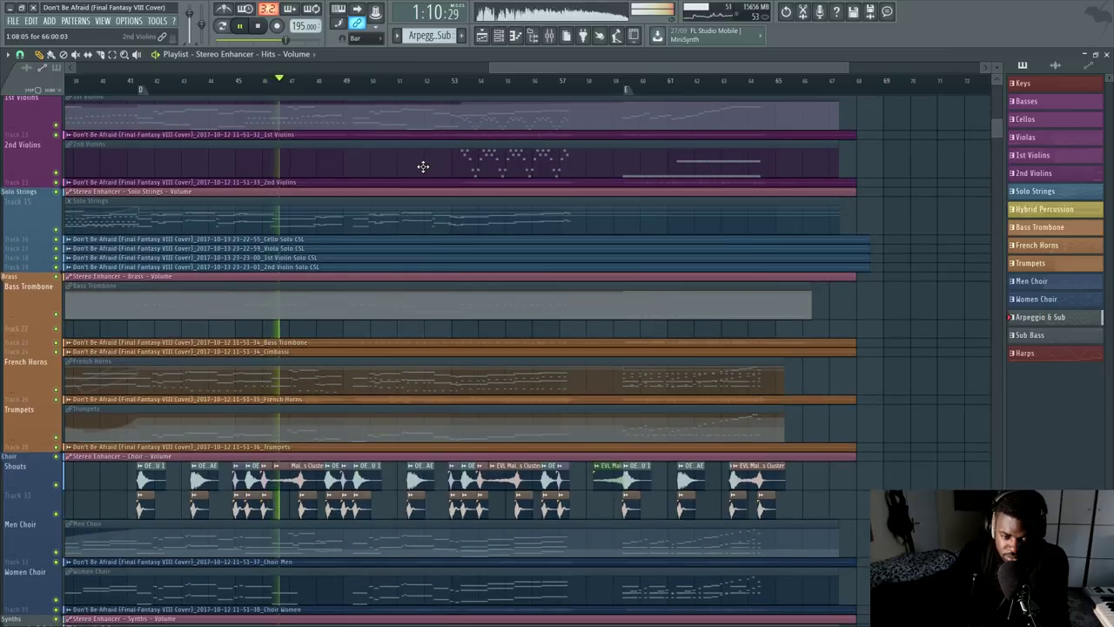
scroll(423, 166, "down", 5)
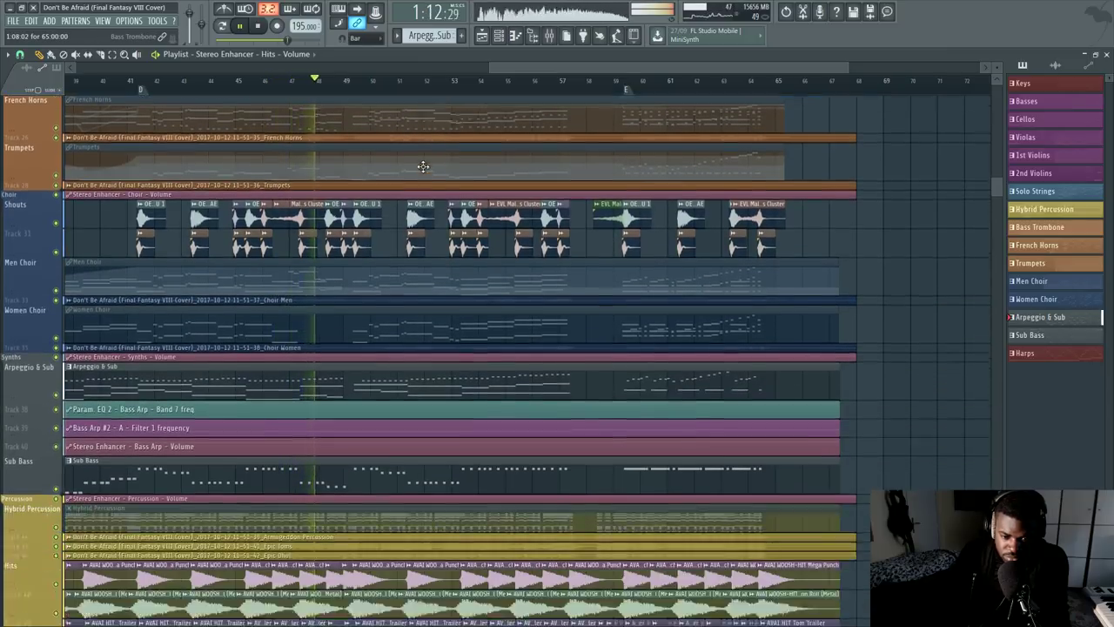
scroll(423, 166, "down", 5)
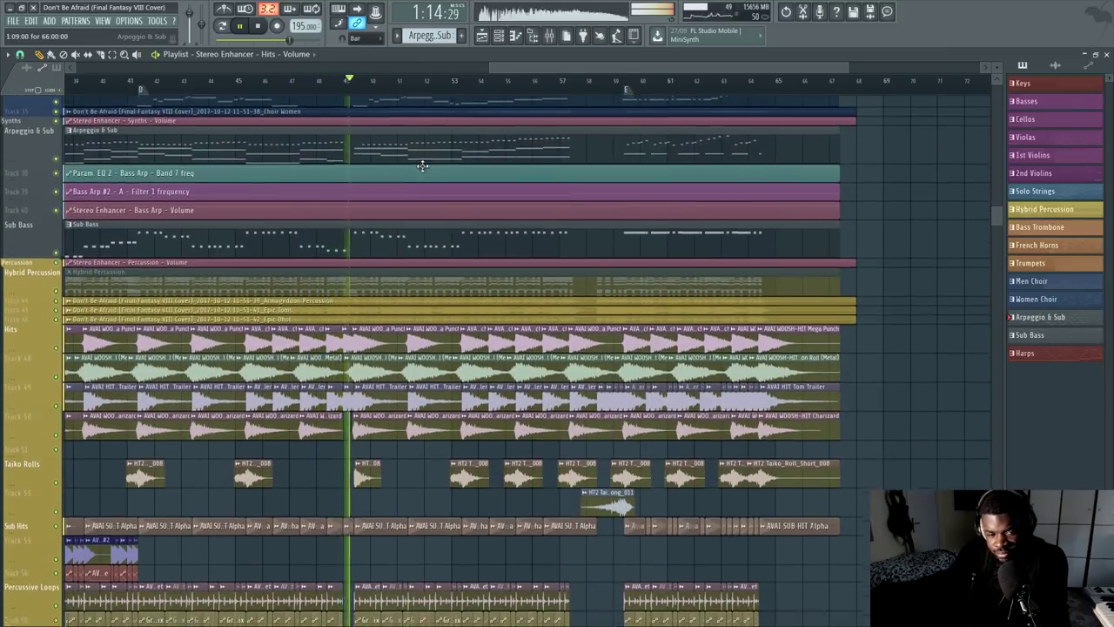
scroll(423, 166, "down", 3)
scroll(422, 165, "up", 5)
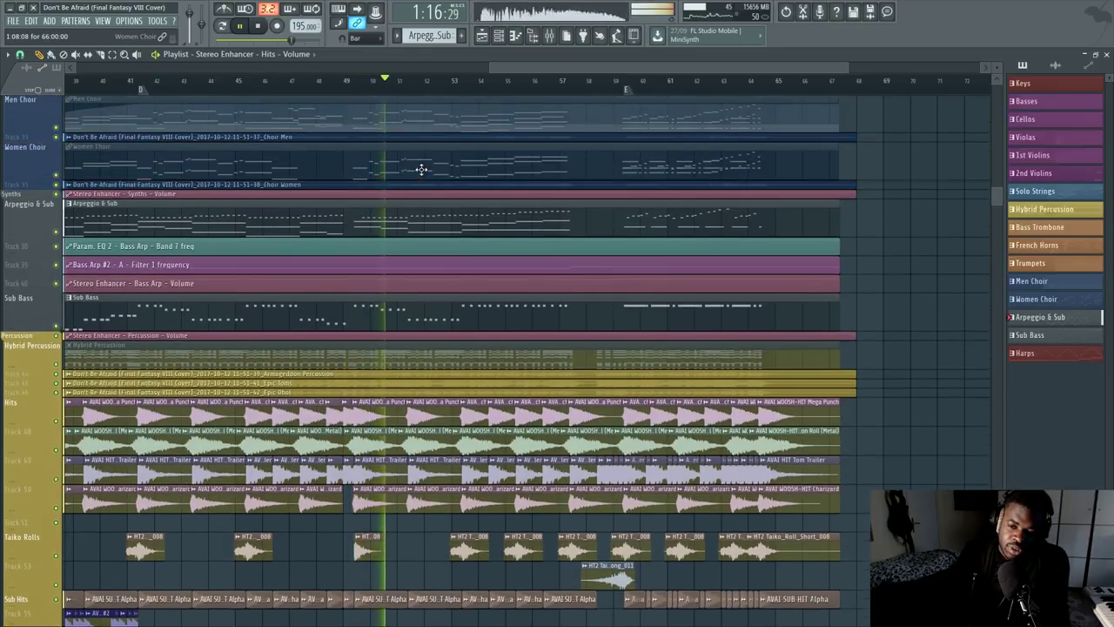
scroll(421, 165, "up", 5)
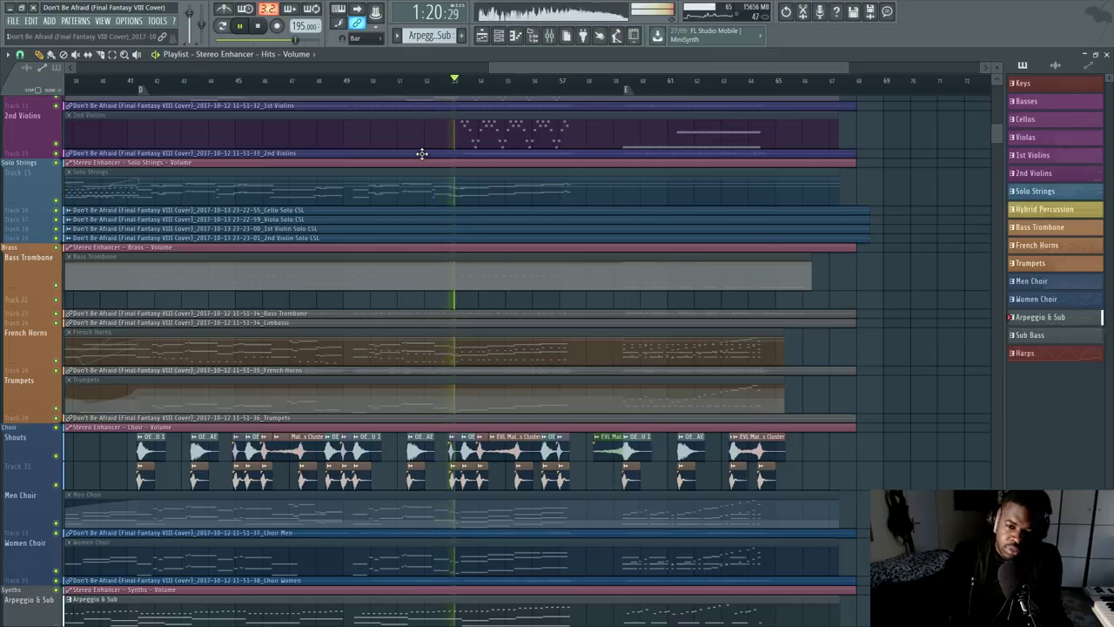
scroll(479, 189, "up", 4)
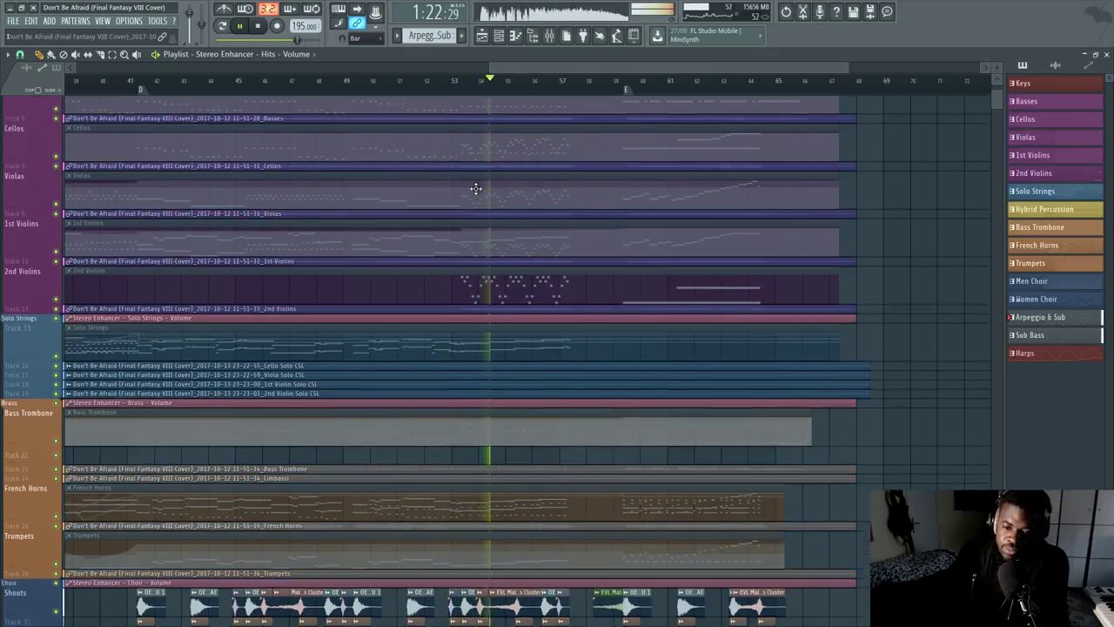
Step: Follow the section from marker E to the end of the song, examining its strings, brass, percussion and volume automation, and stop playback
scroll(476, 188, "up", 2)
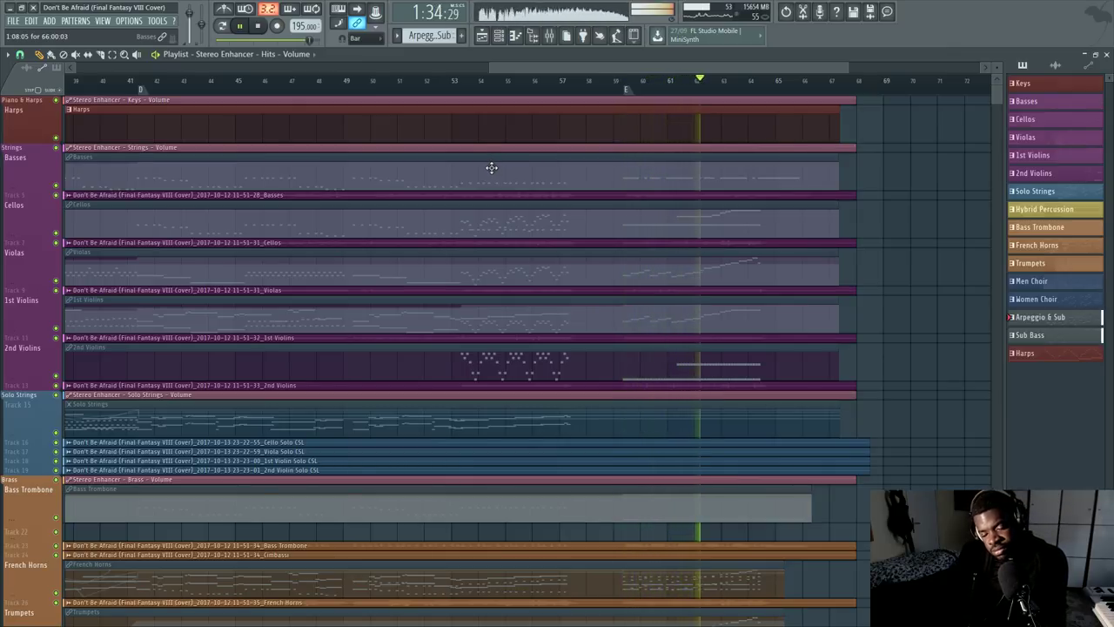
scroll(491, 165, "down", 2)
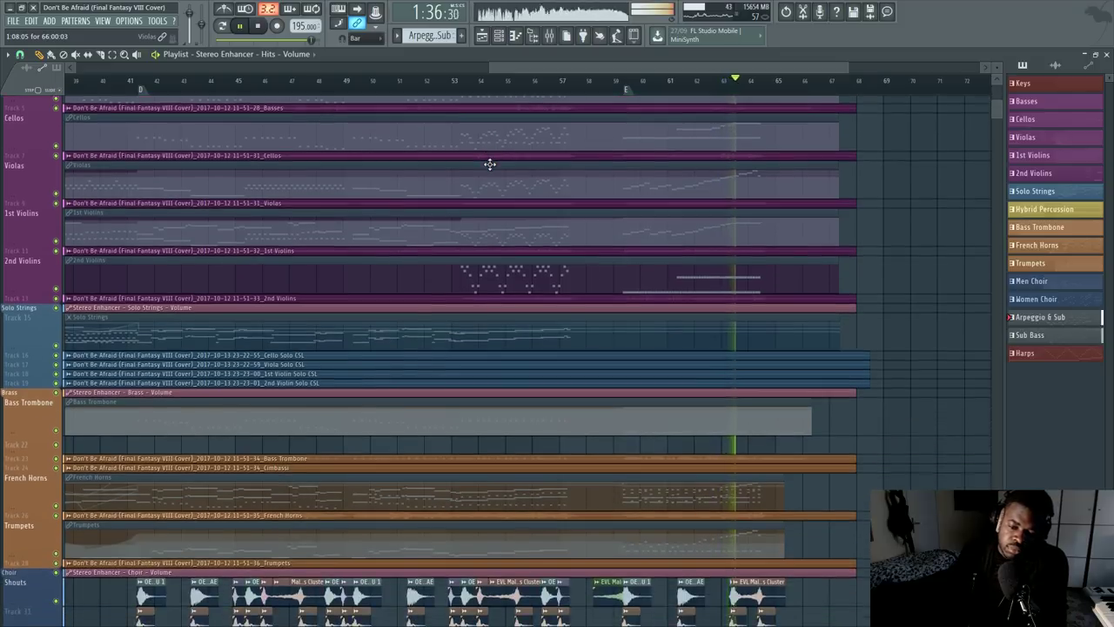
scroll(490, 164, "down", 20)
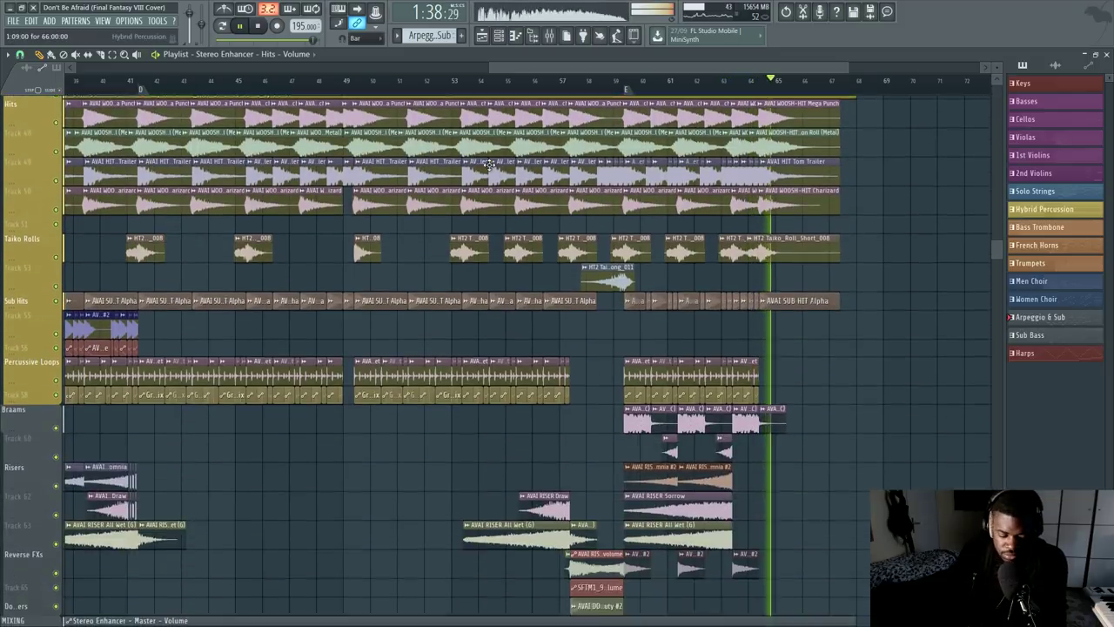
scroll(490, 164, "down", 9)
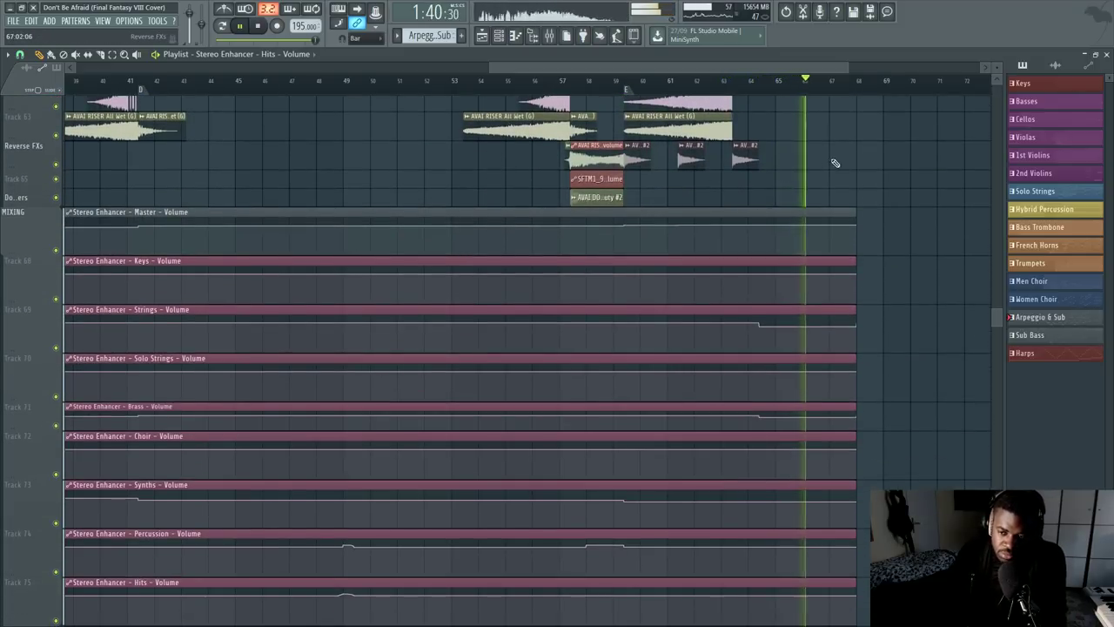
right_click(838, 157, "ctrl")
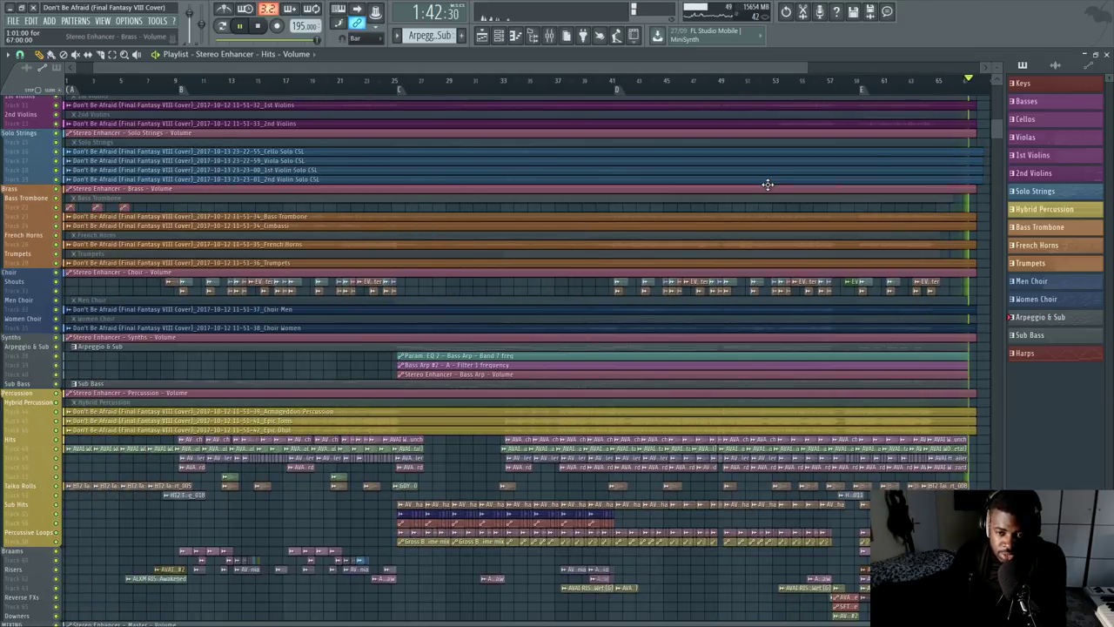
key("space")
Step: Enlarge the playlist's track height and examine the full arrangement of harps, strings, brass, choir and synth tracks
scroll(423, 172, "down", 3)
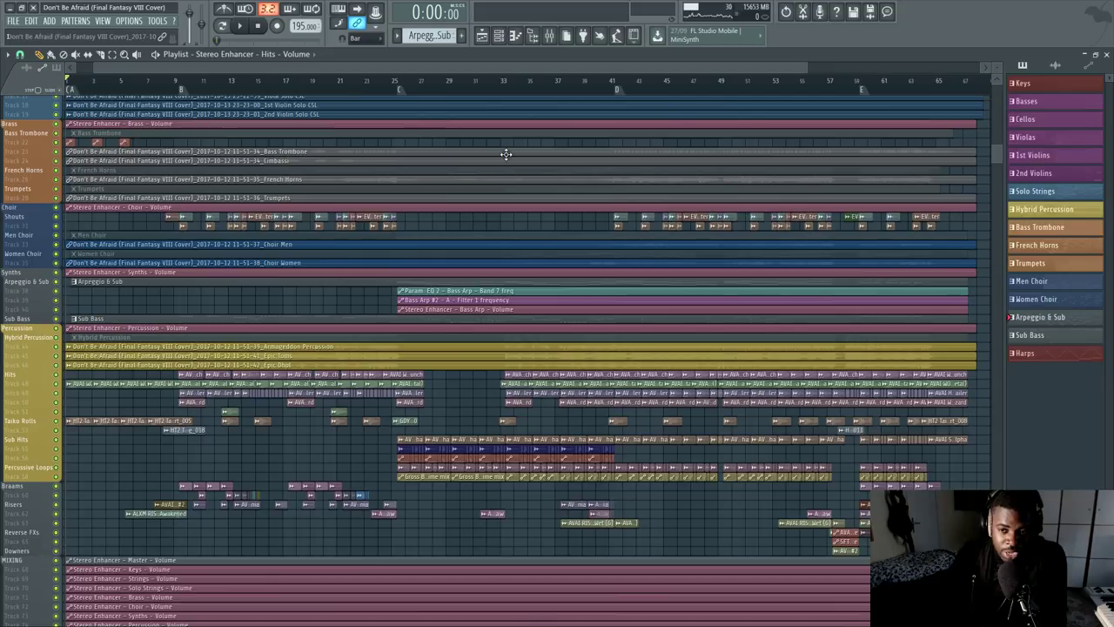
scroll(505, 154, "down", 4)
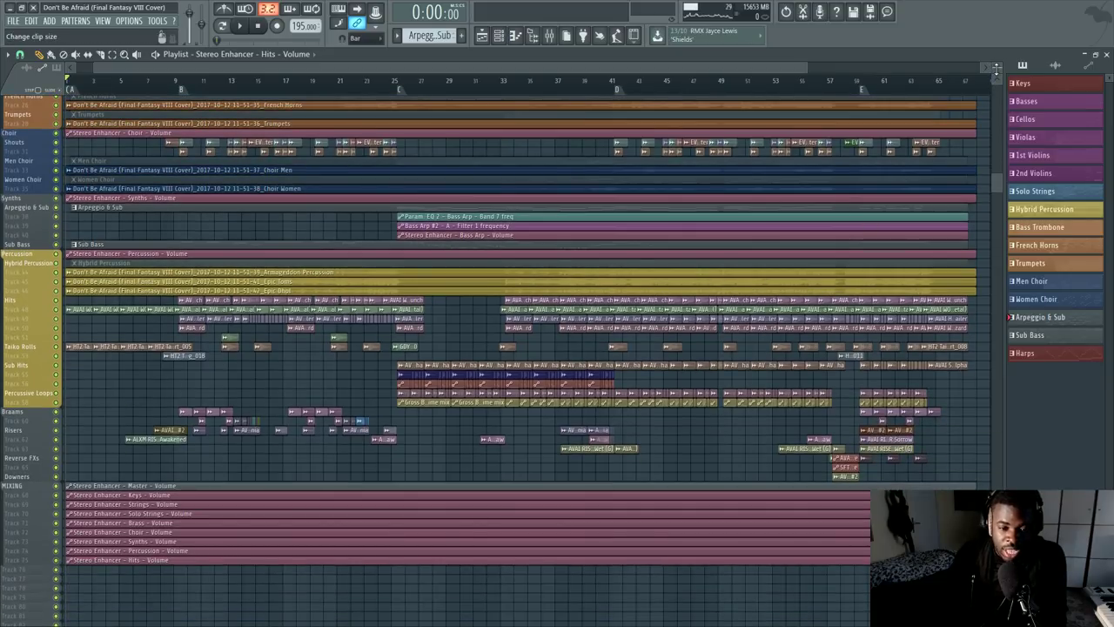
left_click_drag(996, 67, 996, 102)
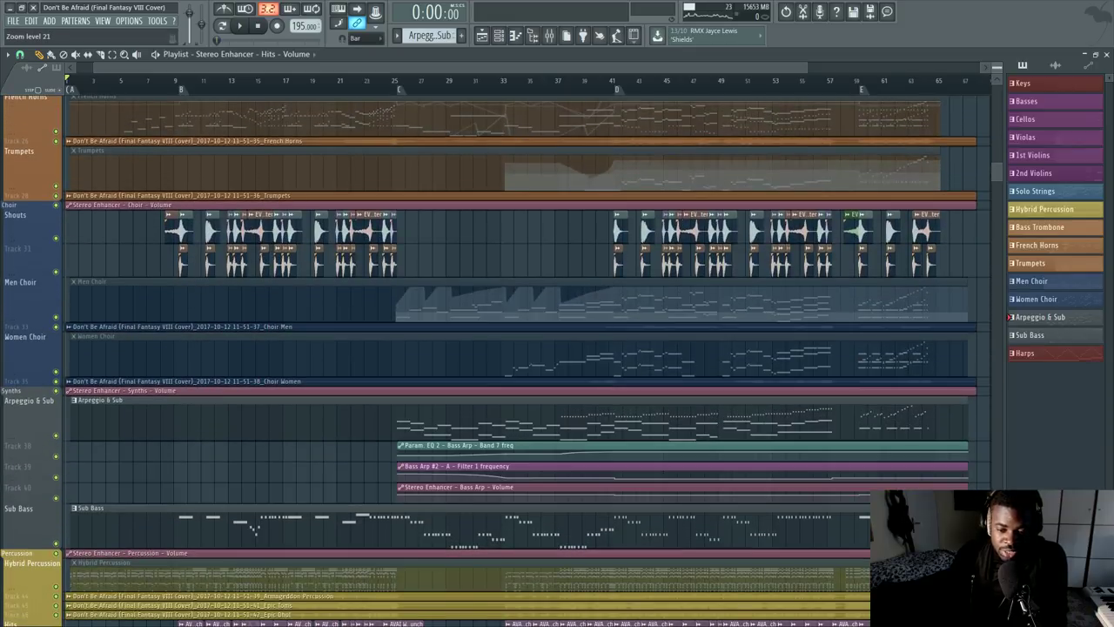
scroll(465, 232, "up", 8)
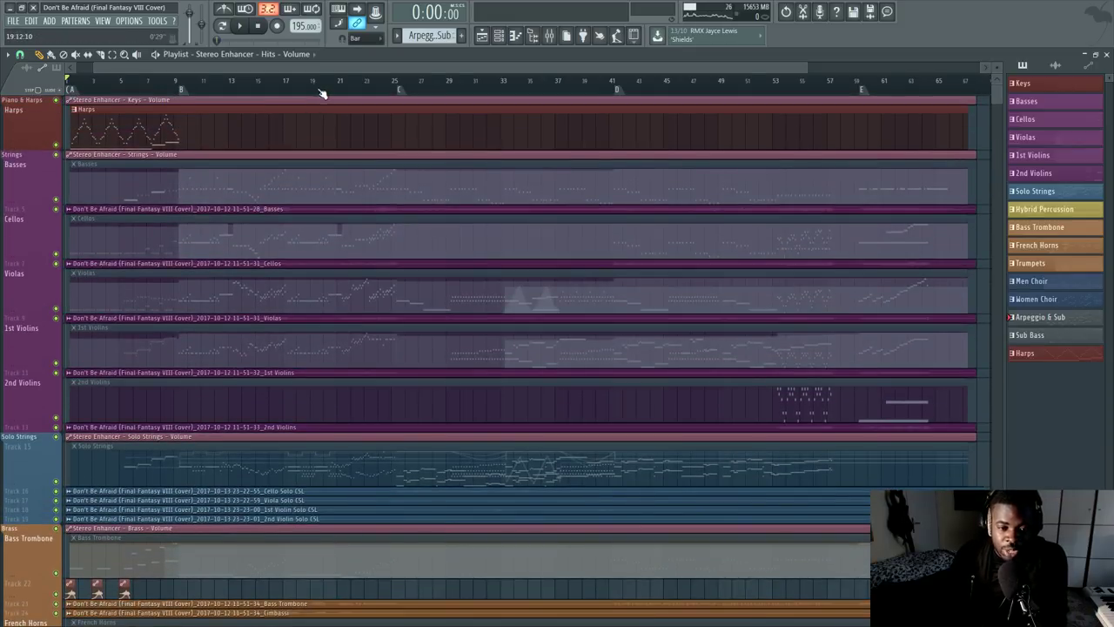
scroll(229, 186, "down", 2)
scroll(169, 218, "down", 8)
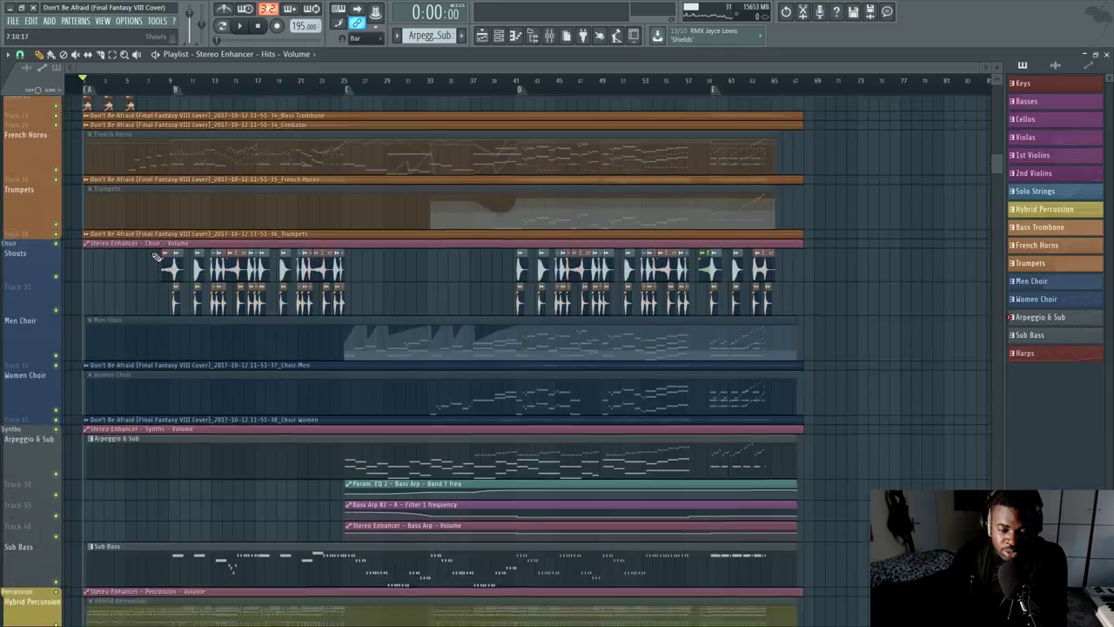
scroll(157, 256, "up", 3)
Step: Examine the hits, taiko rolls, sub hits, percussive loops, braams, risers, reverse FXs, downers and the mixing section's volume automation
scroll(178, 213, "down", 20)
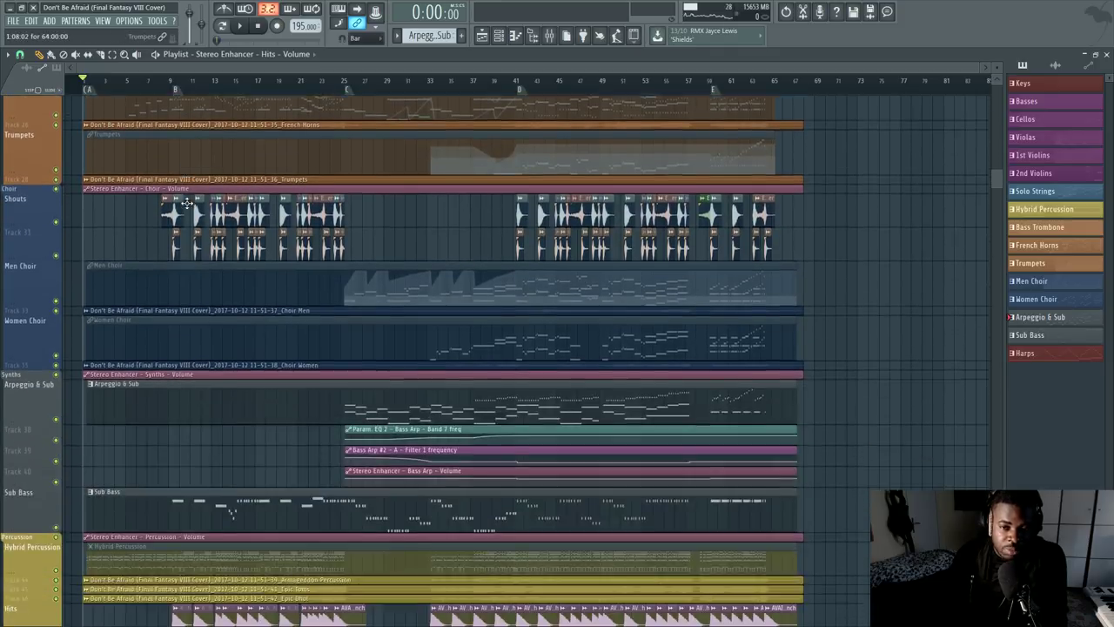
scroll(157, 235, "down", 9)
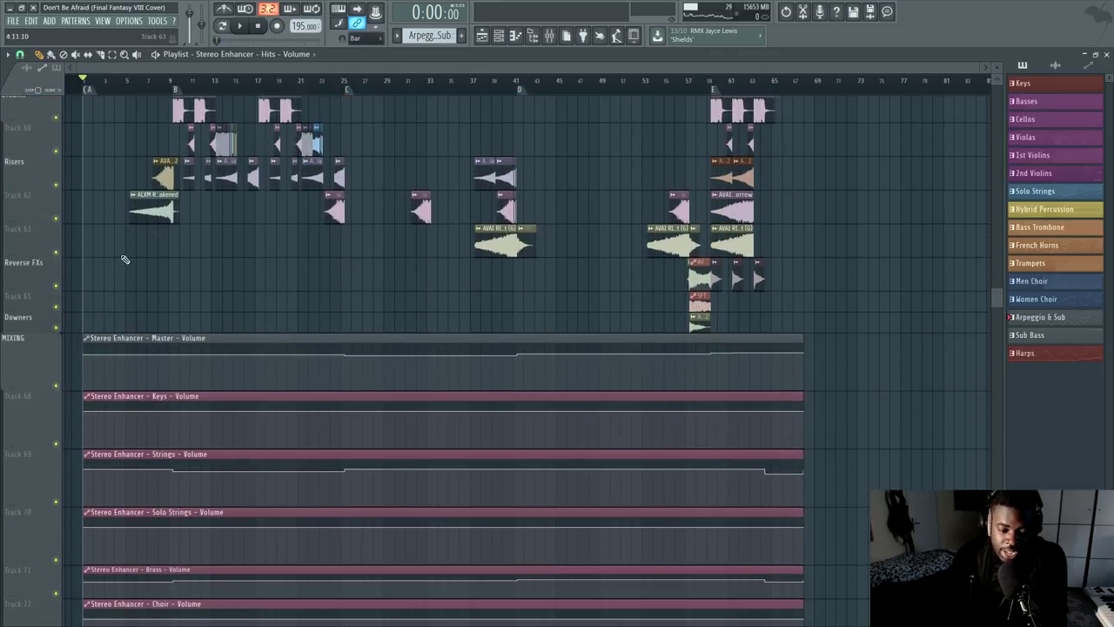
scroll(105, 293, "up", 4)
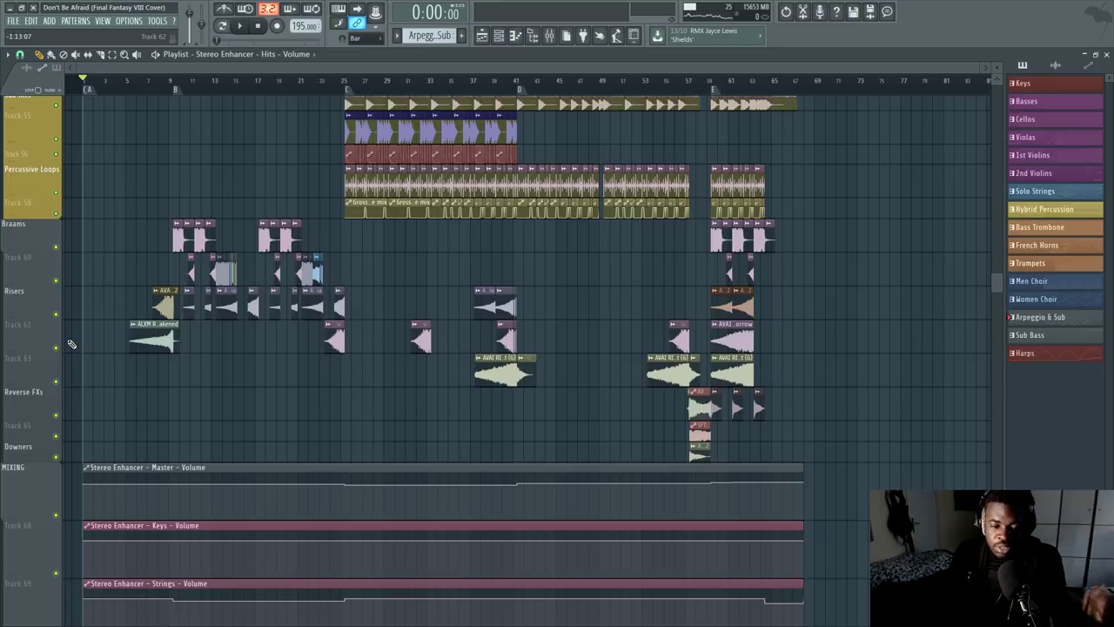
scroll(179, 290, "up", 12)
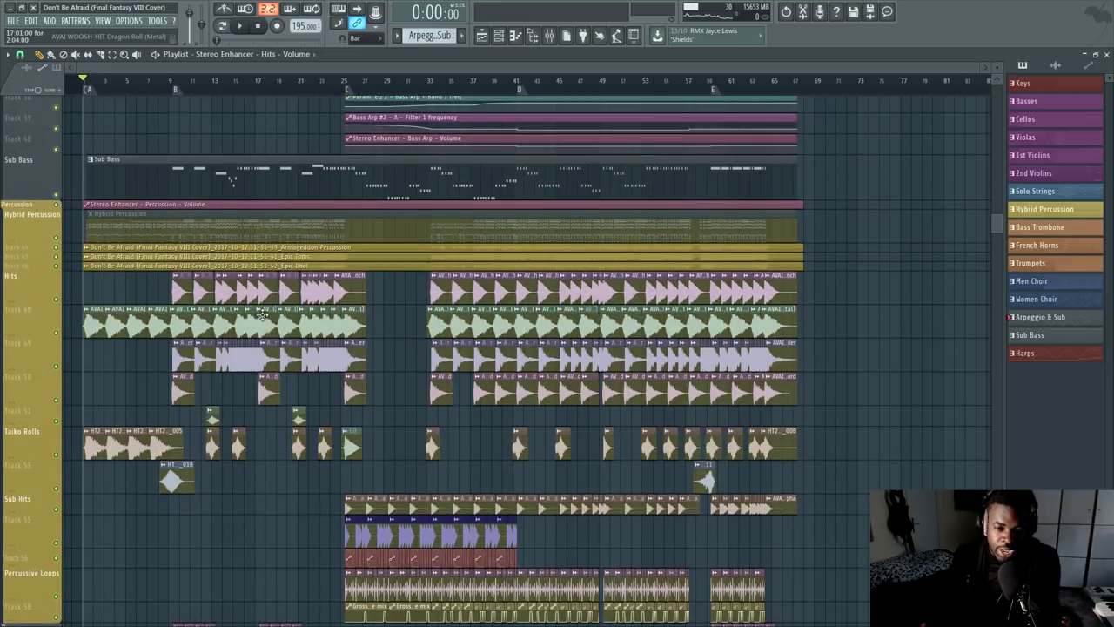
scroll(200, 288, "down", 5)
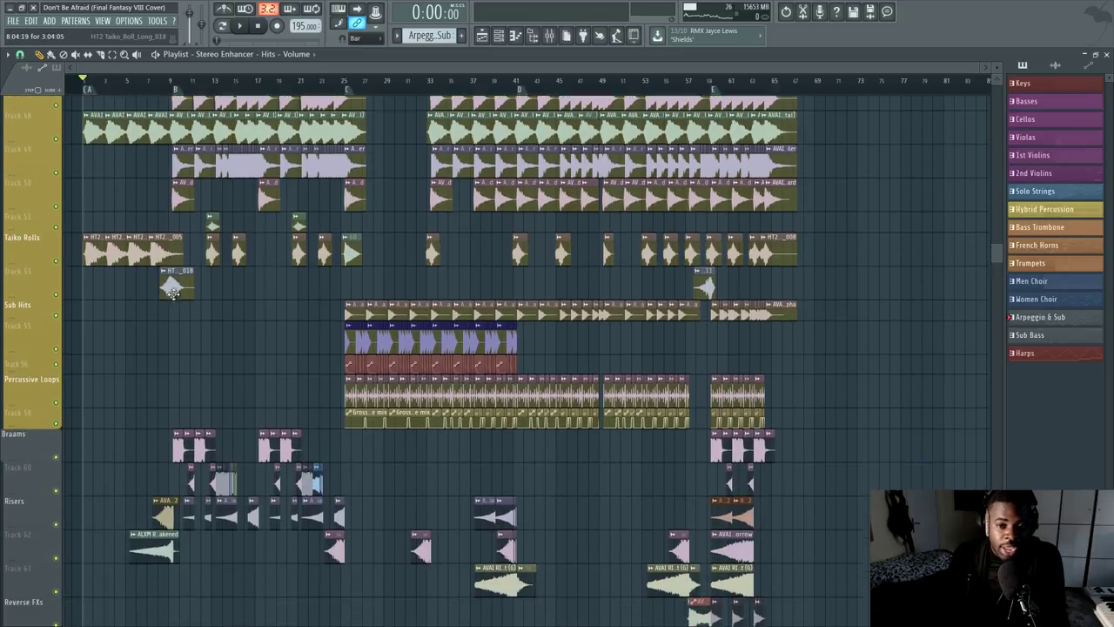
scroll(78, 326, "up", 4)
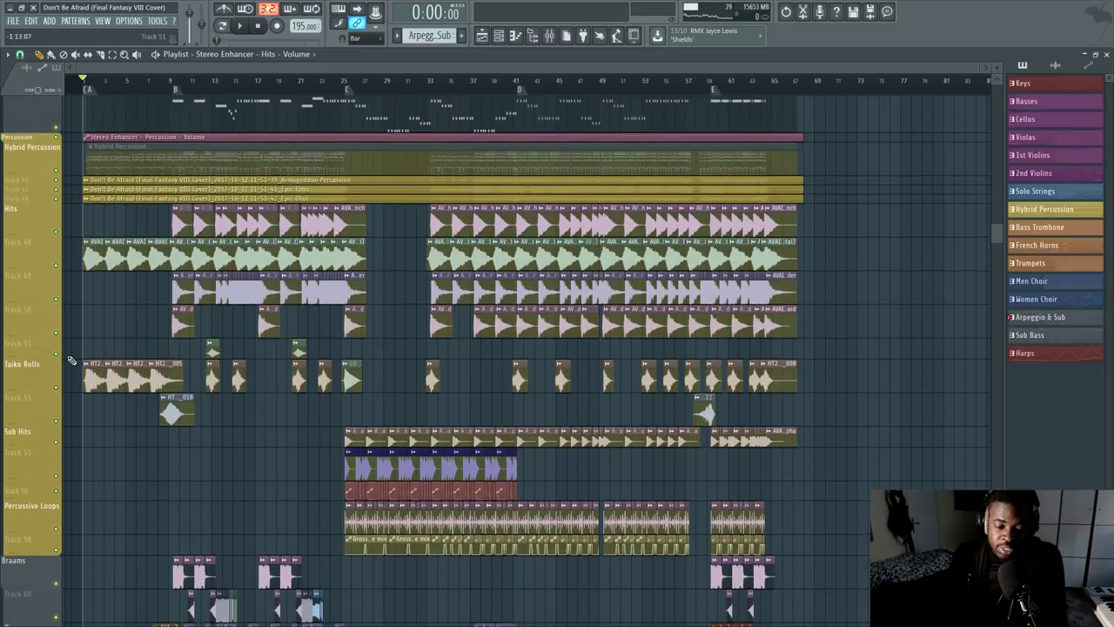
scroll(72, 360, "down", 9)
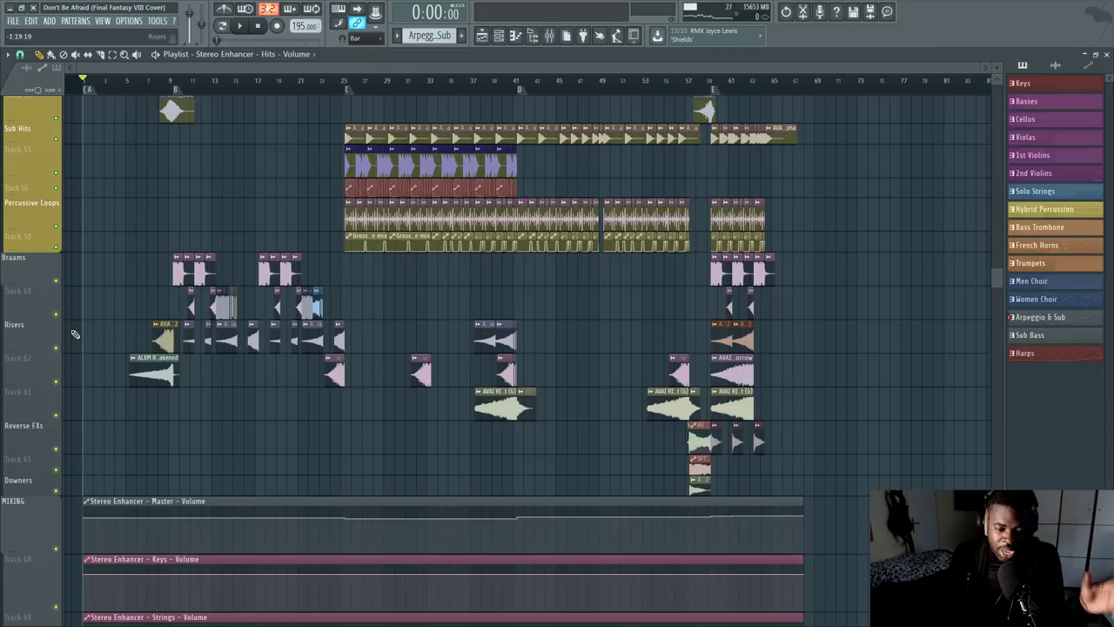
scroll(75, 334, "down", 4)
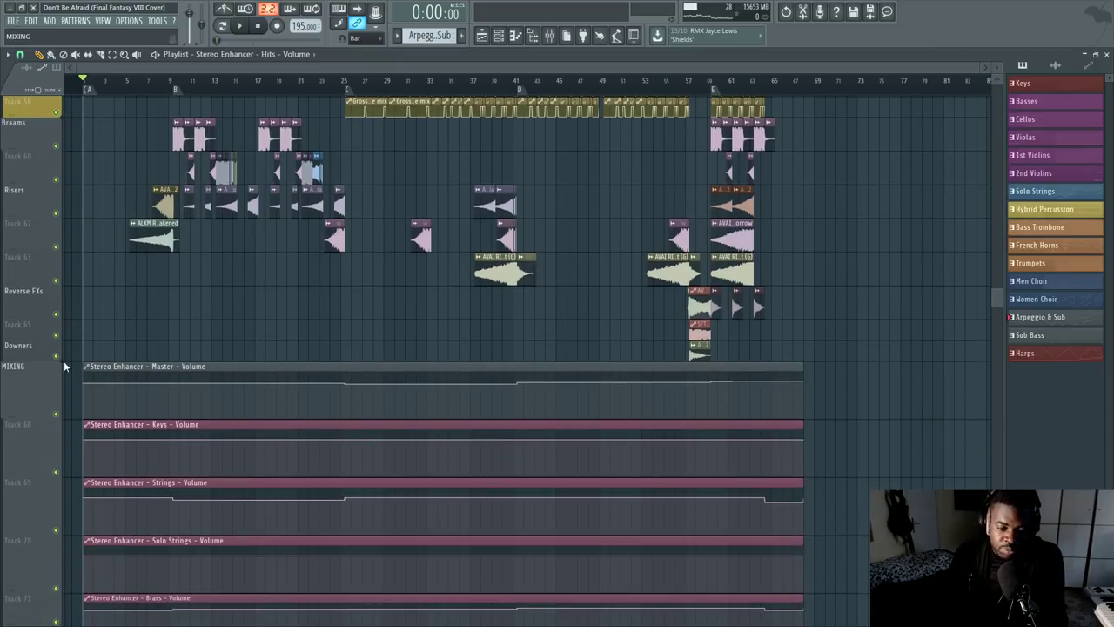
scroll(65, 361, "down", 6)
scroll(63, 359, "up", 6)
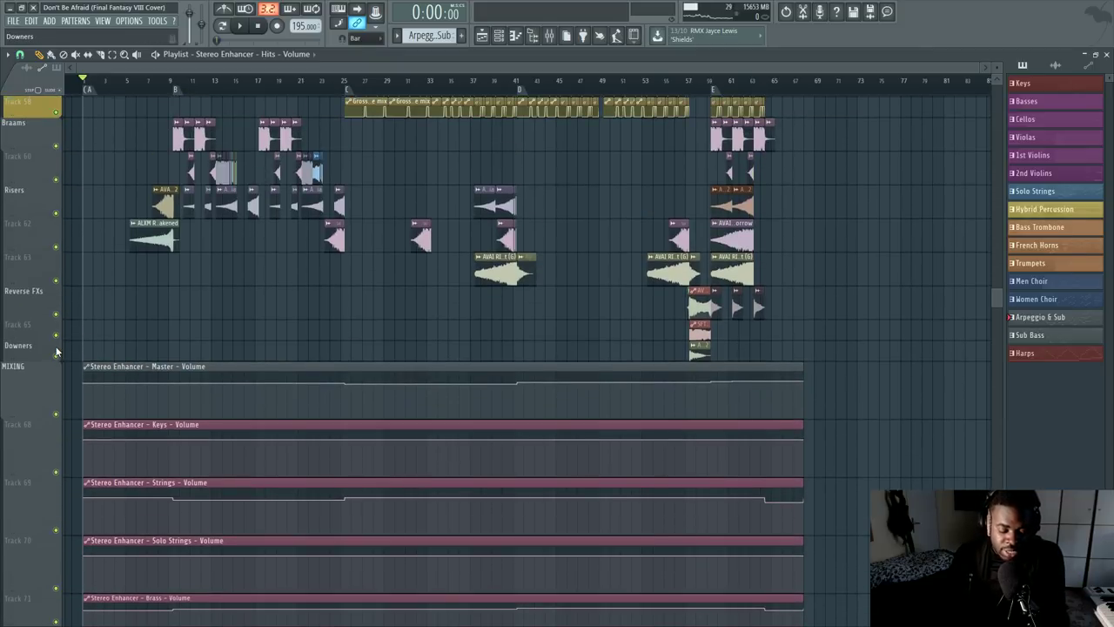
Step: Show the file browser with its folders collapsed and expand the AVA INSTINCT Trailer Sound Effects folder within Sample Packs
key("alt+F8")
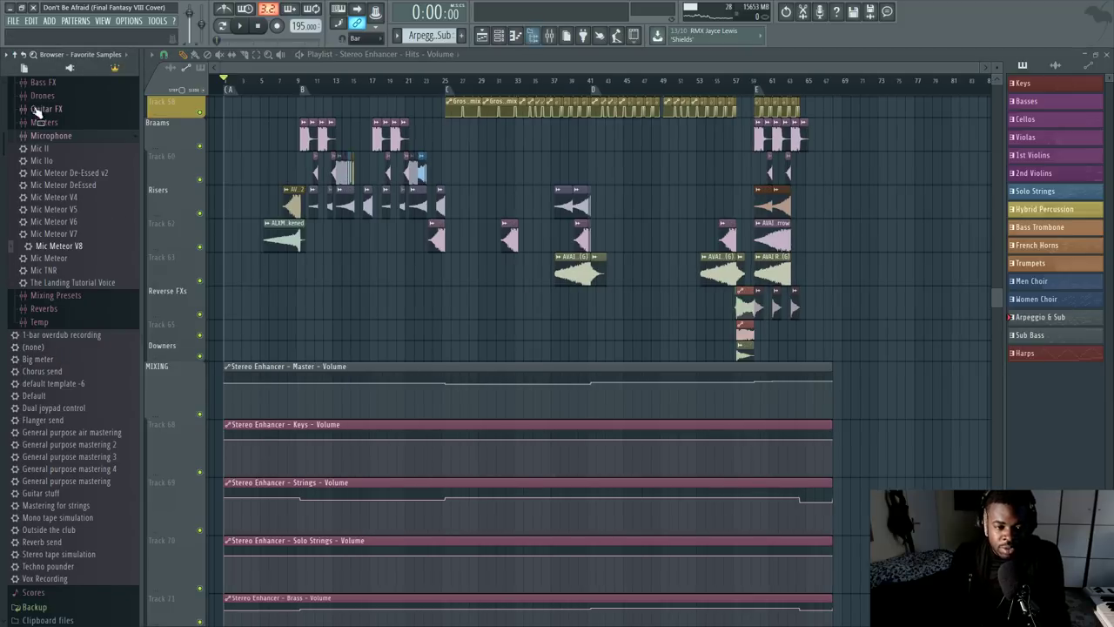
left_click(19, 56)
left_click(46, 366)
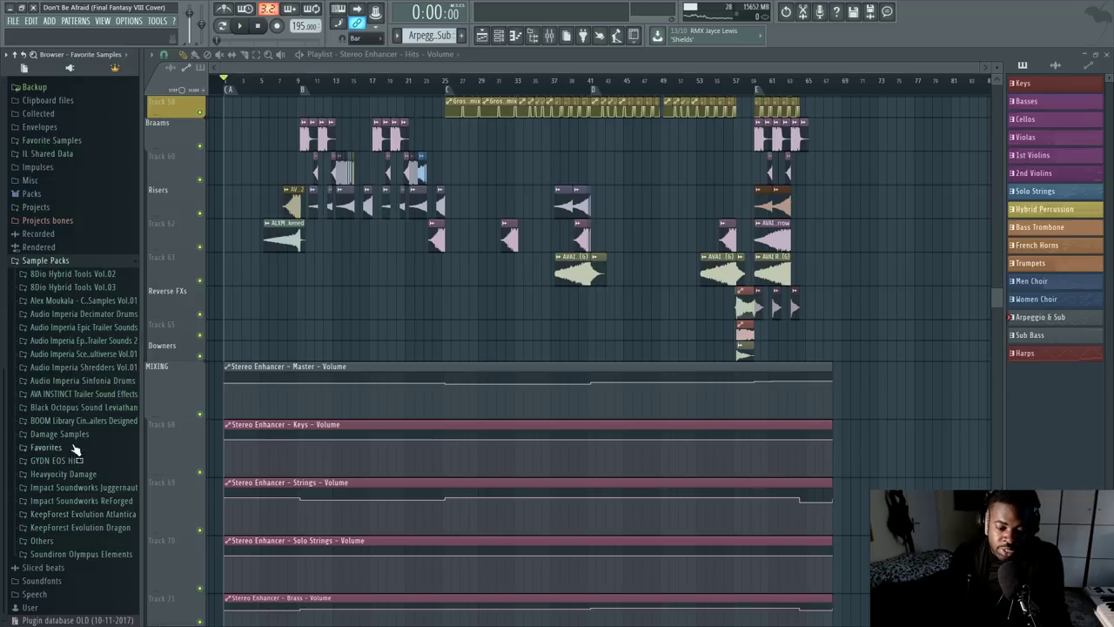
left_click(92, 395)
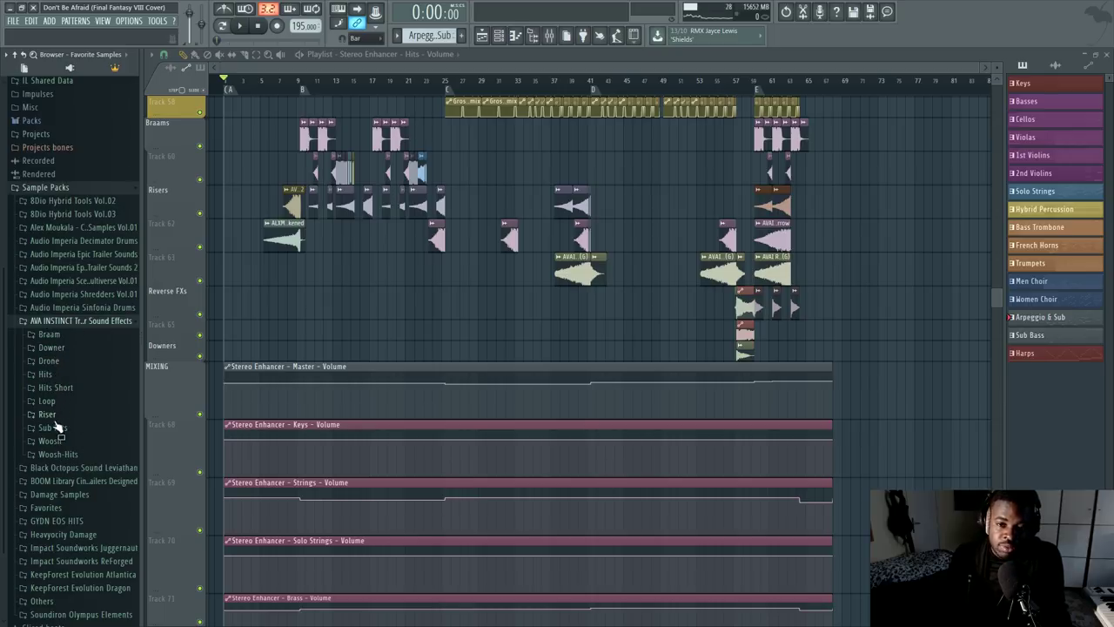
Step: Examine the playlist's percussion, braam and riser clips alongside the AVA INSTINCT sample folders
scroll(293, 387, "up", 8)
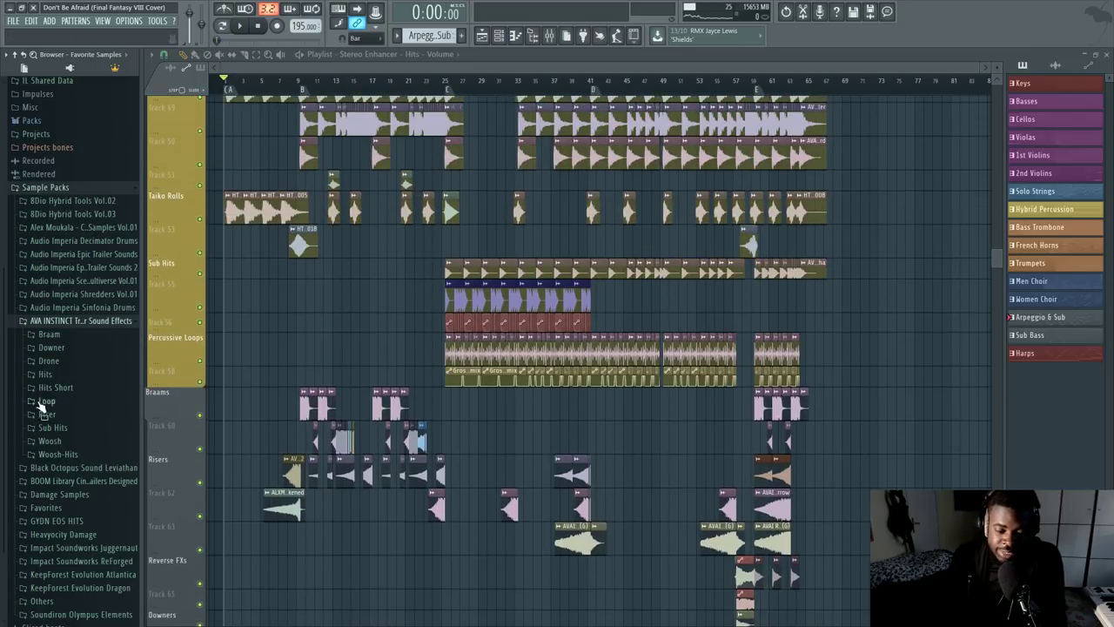
scroll(290, 252, "down", 5)
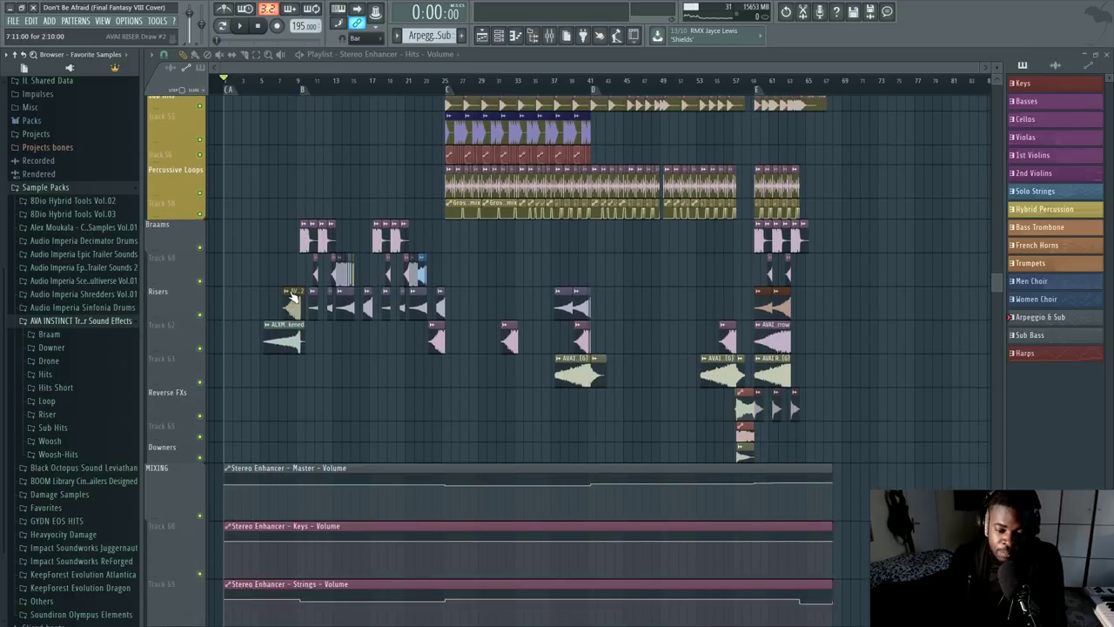
scroll(273, 241, "down", 4)
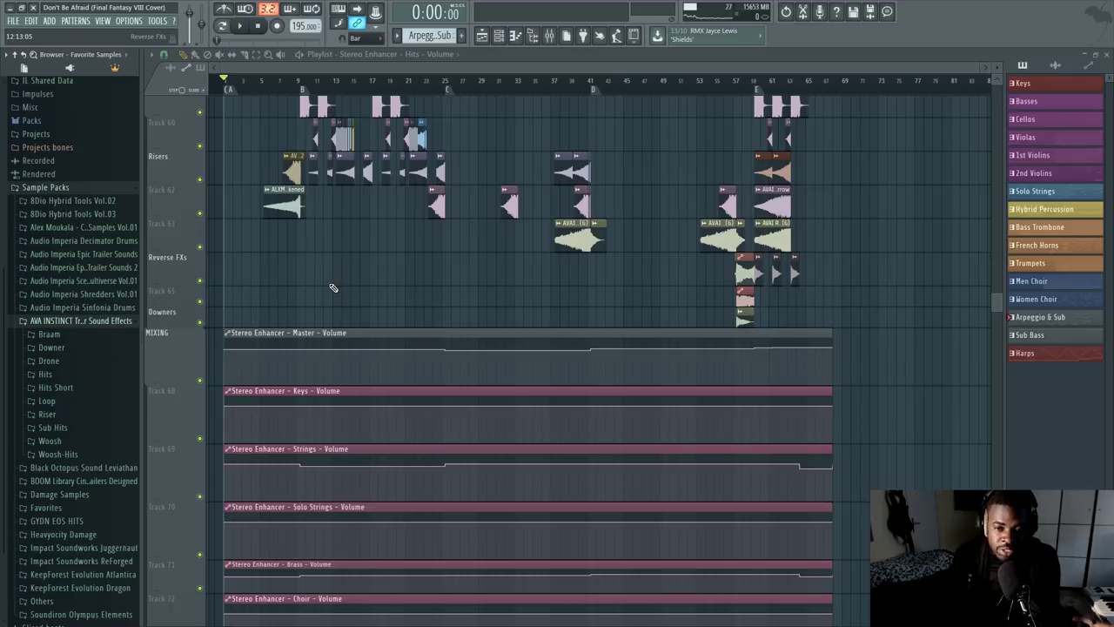
scroll(331, 228, "up", 5)
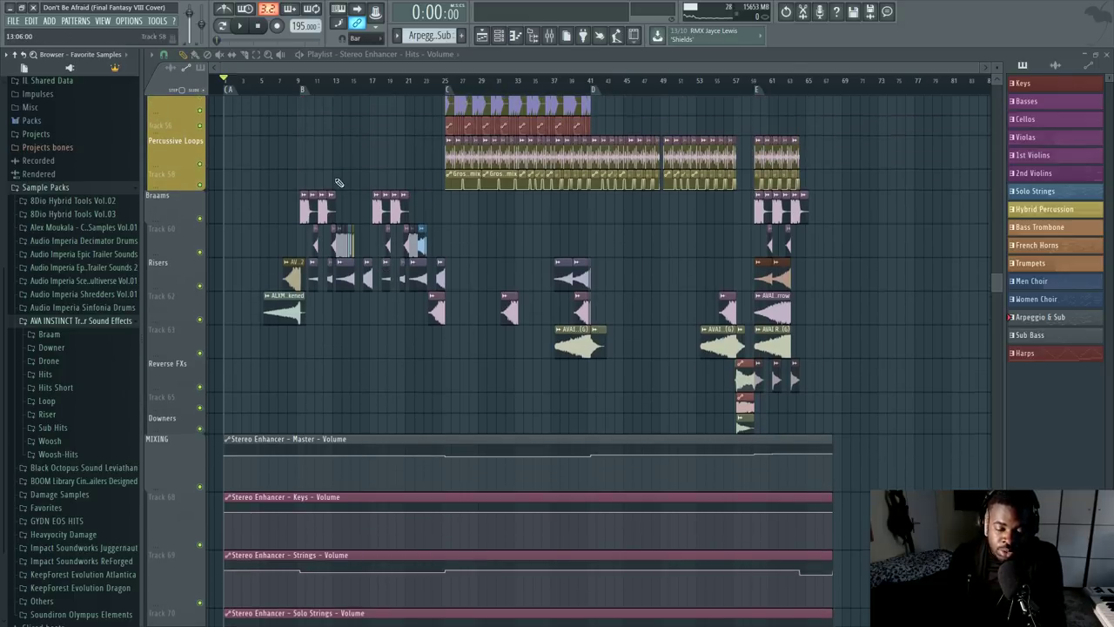
scroll(251, 88, "up", 3)
left_click_drag(315, 69, 293, 70)
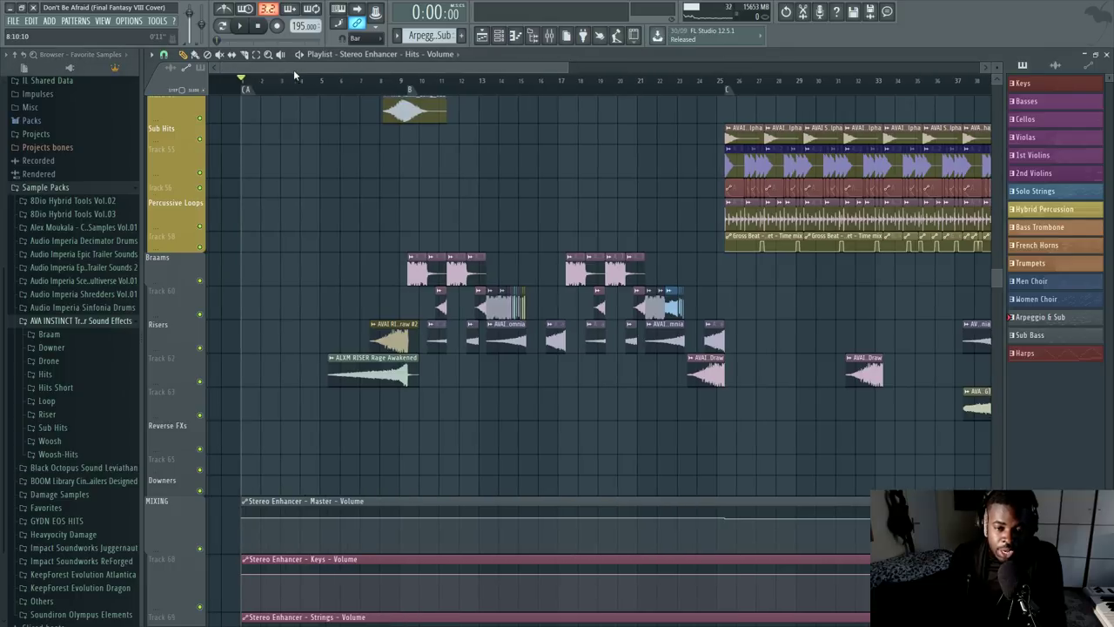
scroll(294, 70, "down", 1)
scroll(293, 70, "down", 3)
Step: Expand the Braam, Hits, Riser, Woosh and Sub Hits folders of the AVA INSTINCT sample pack
left_click(57, 336)
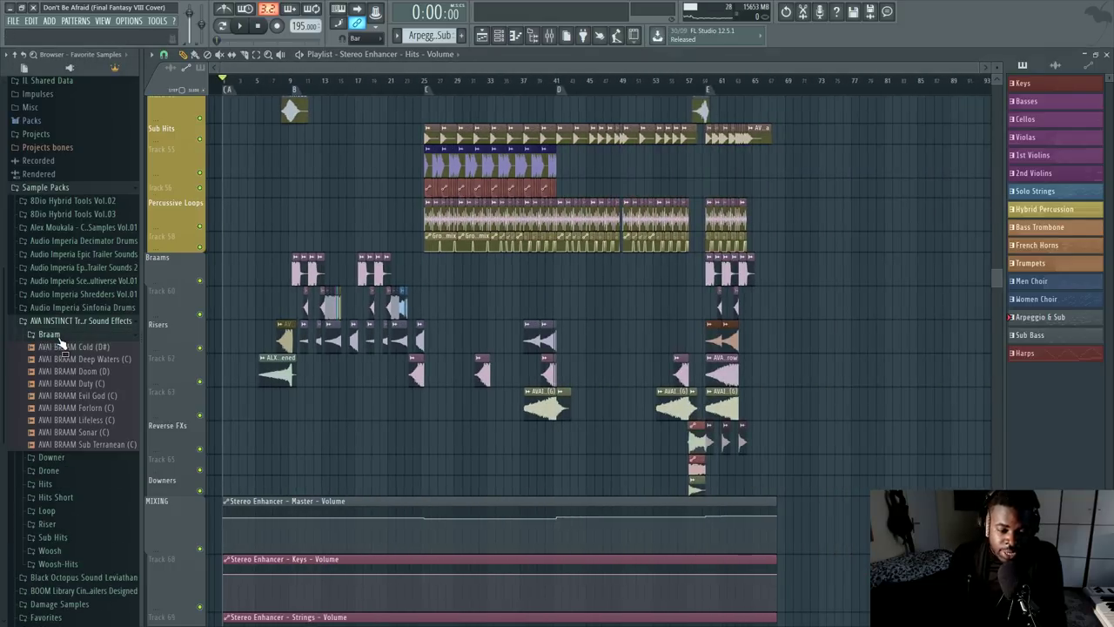
scroll(88, 413, "down", 1)
left_click(71, 413)
scroll(69, 422, "down", 4)
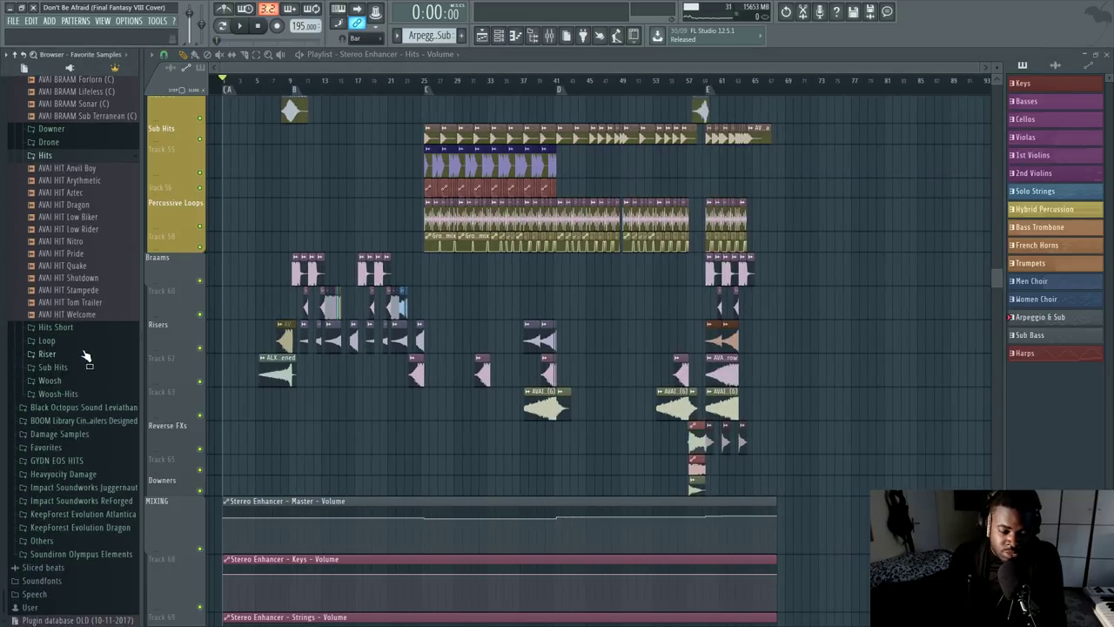
left_click(83, 353)
scroll(58, 404, "down", 3)
left_click(50, 381)
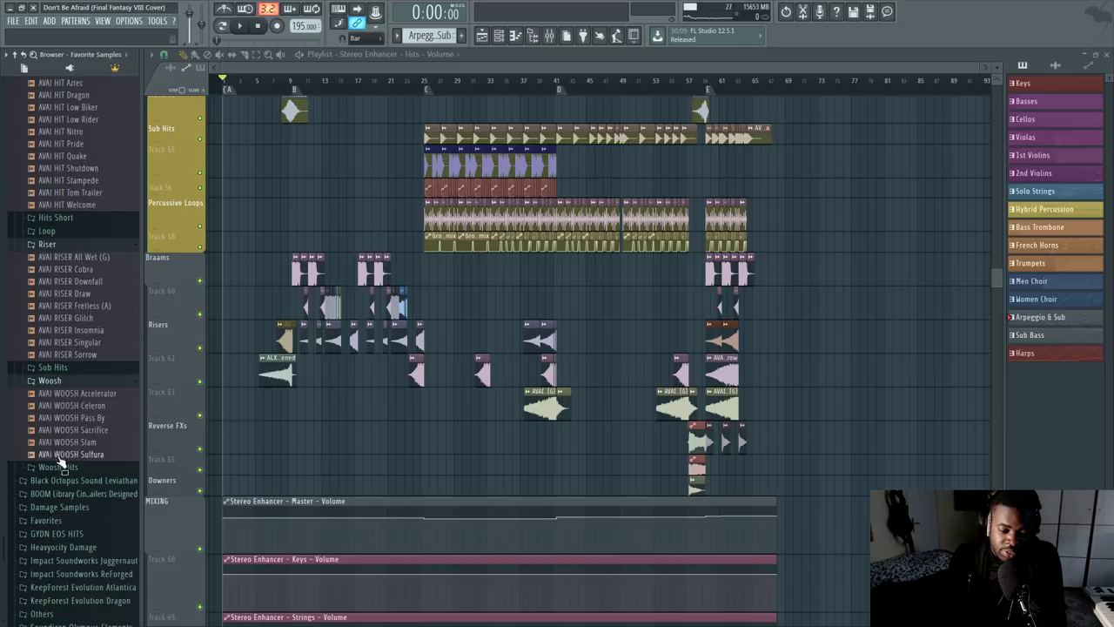
left_click(52, 367)
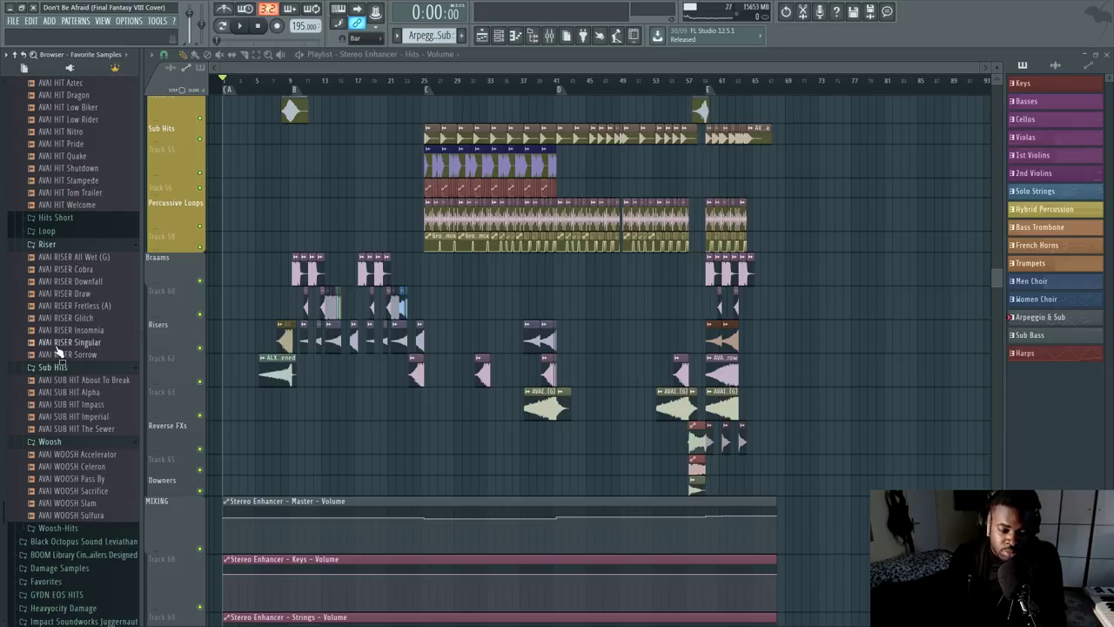
Step: Look through the AVA INSTINCT braam, hit, riser, sub hit and woosh sample lists
scroll(70, 296, "up", 4)
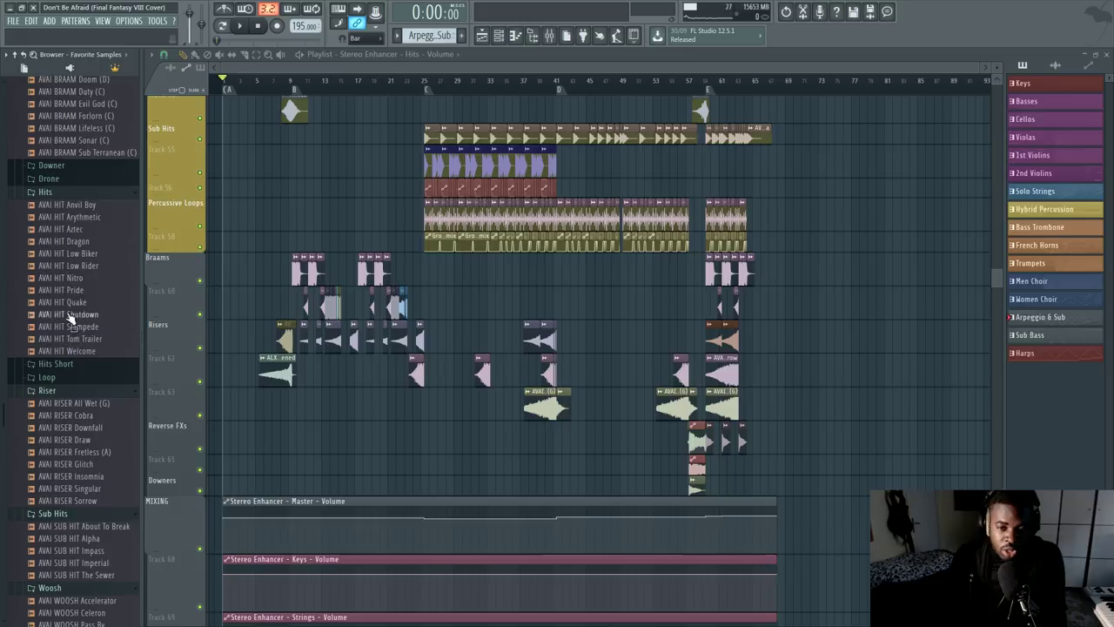
scroll(48, 320, "up", 6)
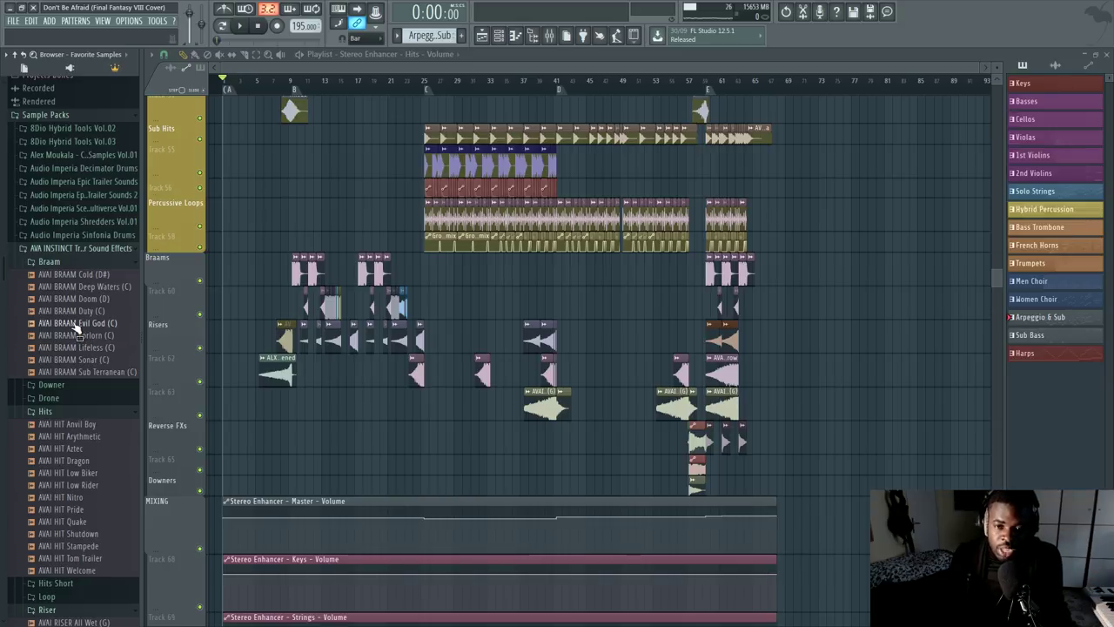
scroll(77, 326, "down", 6)
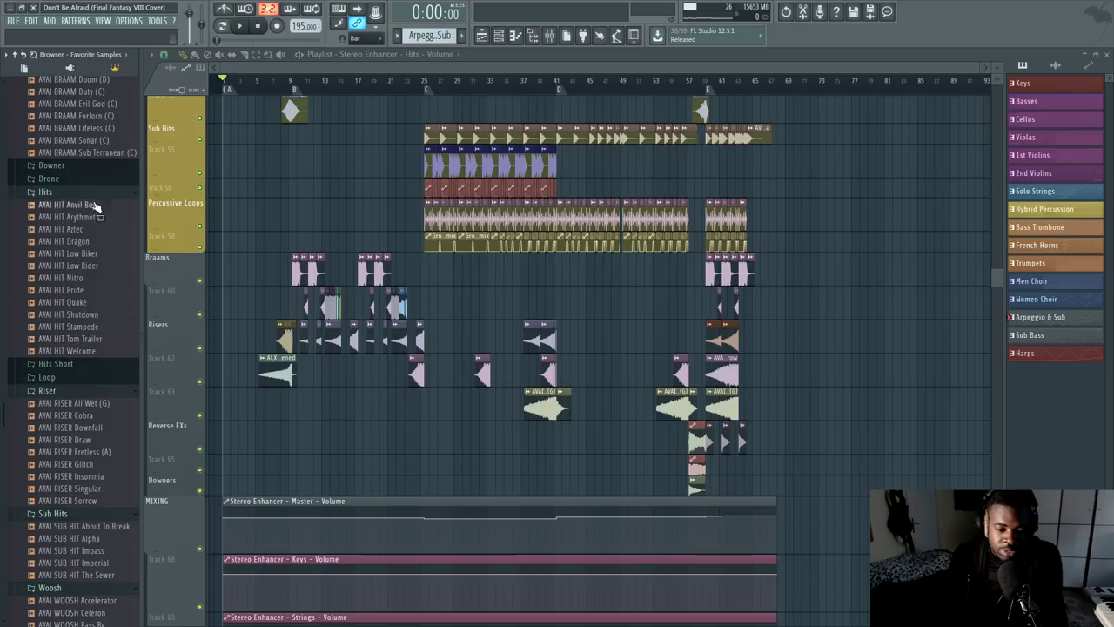
scroll(78, 313, "down", 2)
scroll(80, 358, "down", 3)
scroll(290, 430, "up", 3)
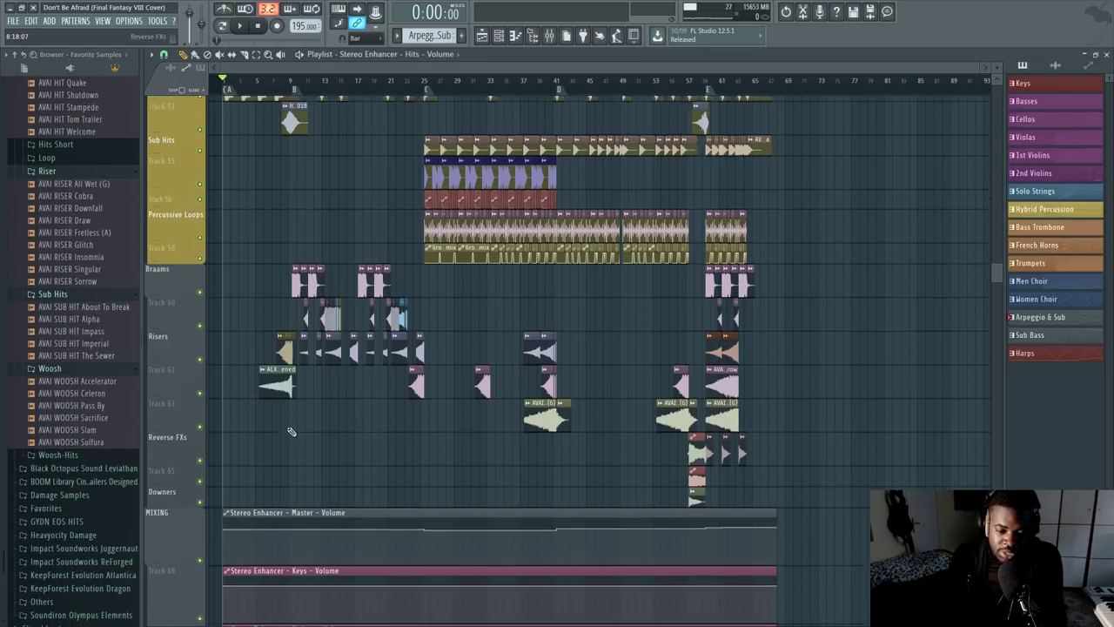
Step: Expand the Woosh-Hits folder of the AVA INSTINCT pack and preview the Charizard, Elder Scrolls and Mega Punch samples
scroll(257, 84, "up", 1)
scroll(257, 84, "up", 3)
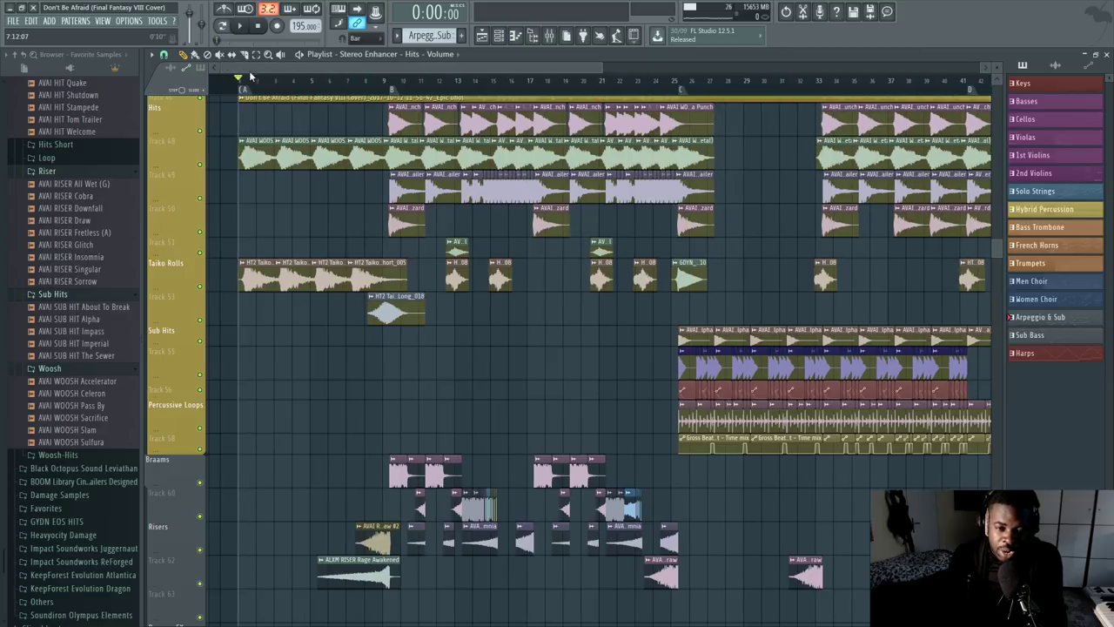
scroll(304, 87, "down", 3)
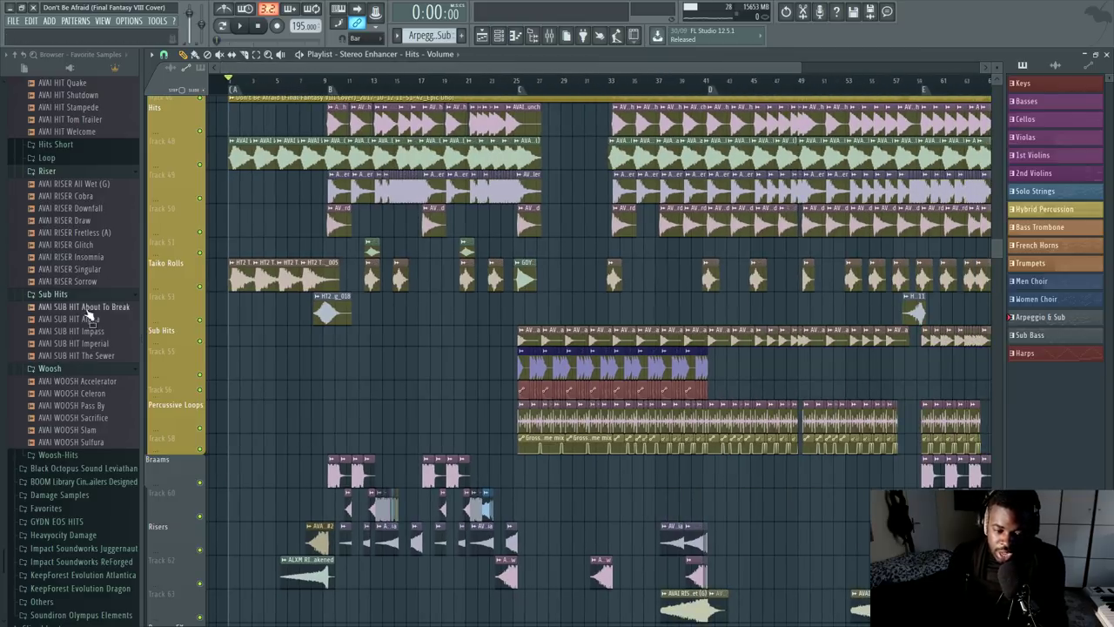
scroll(259, 88, "down", 1)
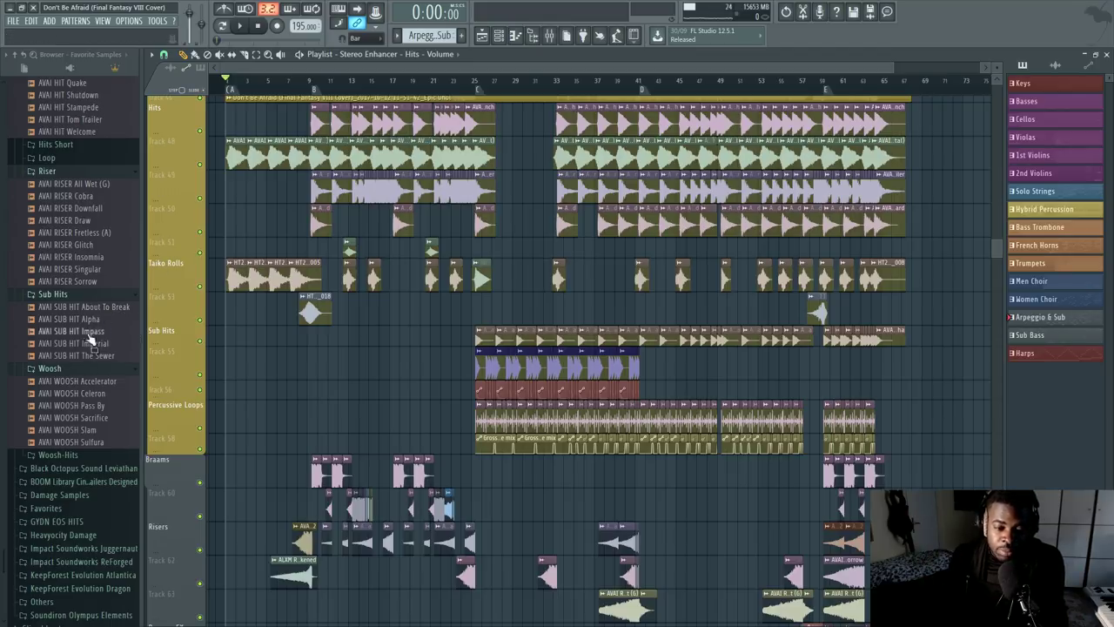
left_click(81, 457)
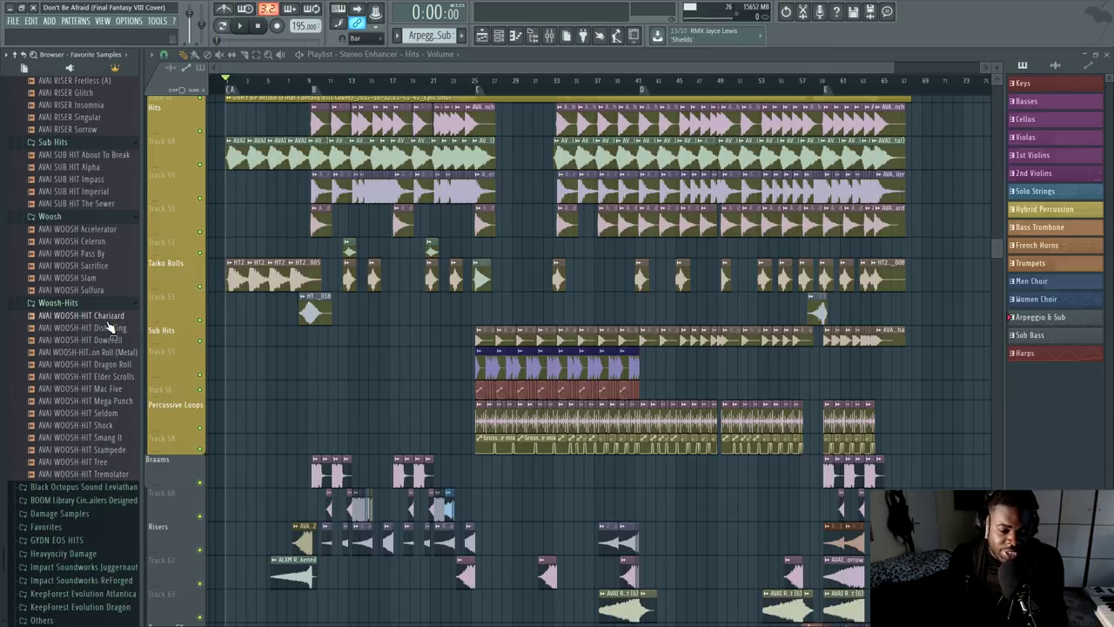
left_click(107, 316)
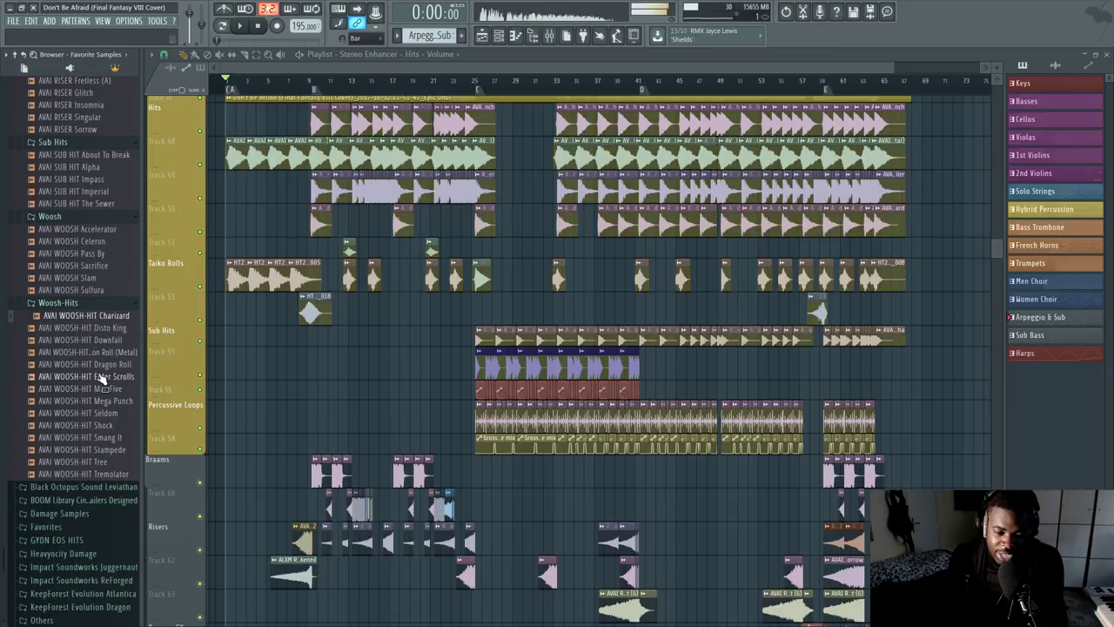
left_click(102, 377)
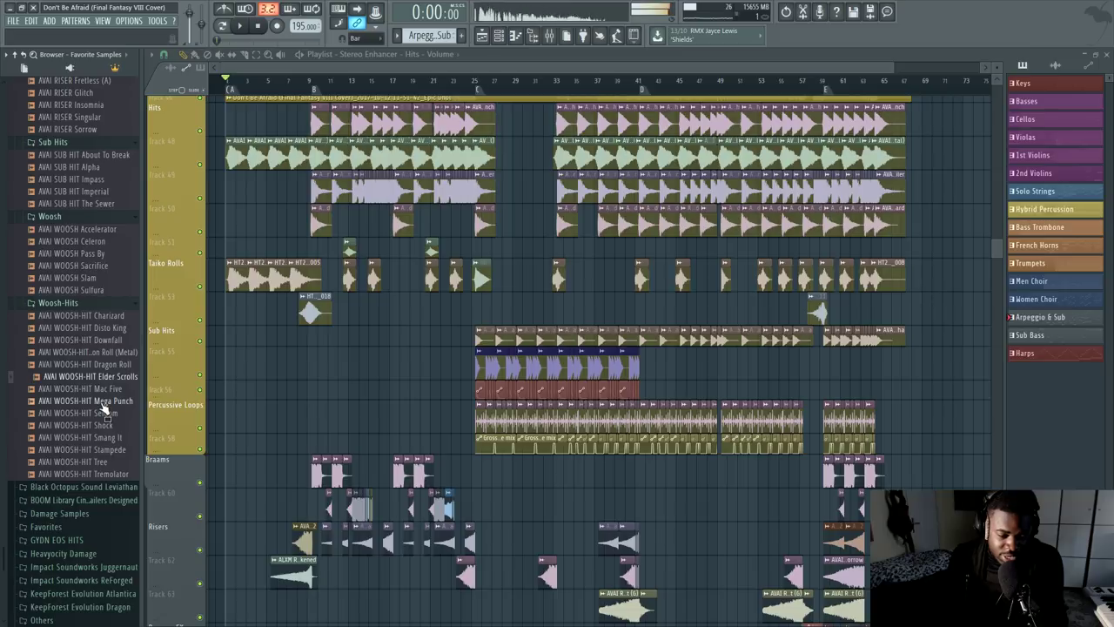
left_click(103, 401)
Step: Preview the AVAI BRAAM Evil God (C) and AVAI BRAAM Forlorn (C) samples in the Braam folder
scroll(91, 424, "up", 2)
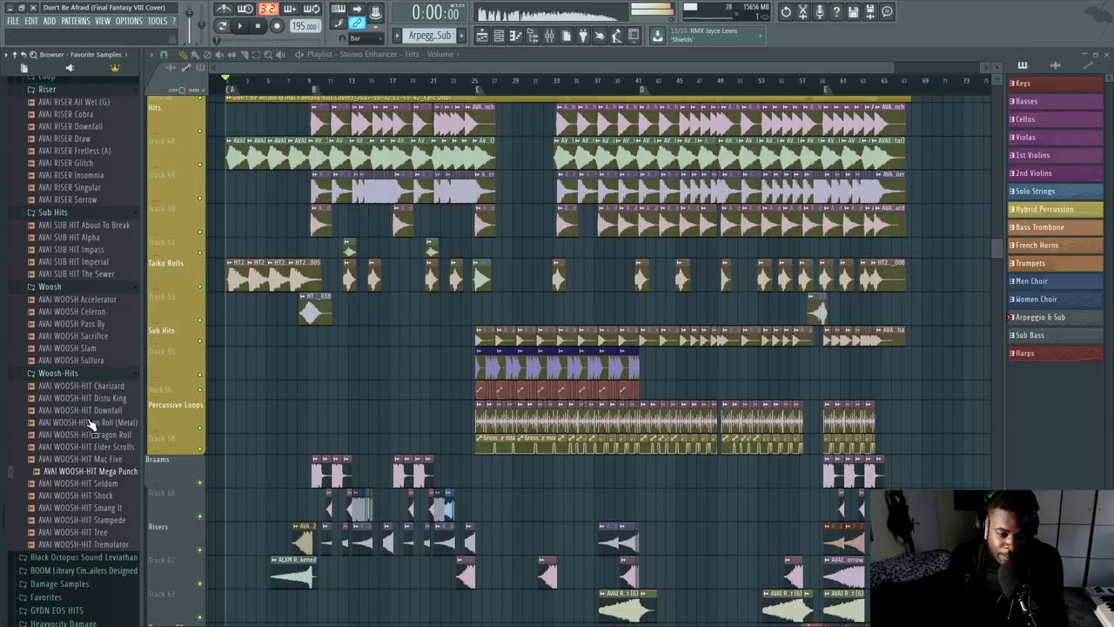
scroll(92, 424, "up", 4)
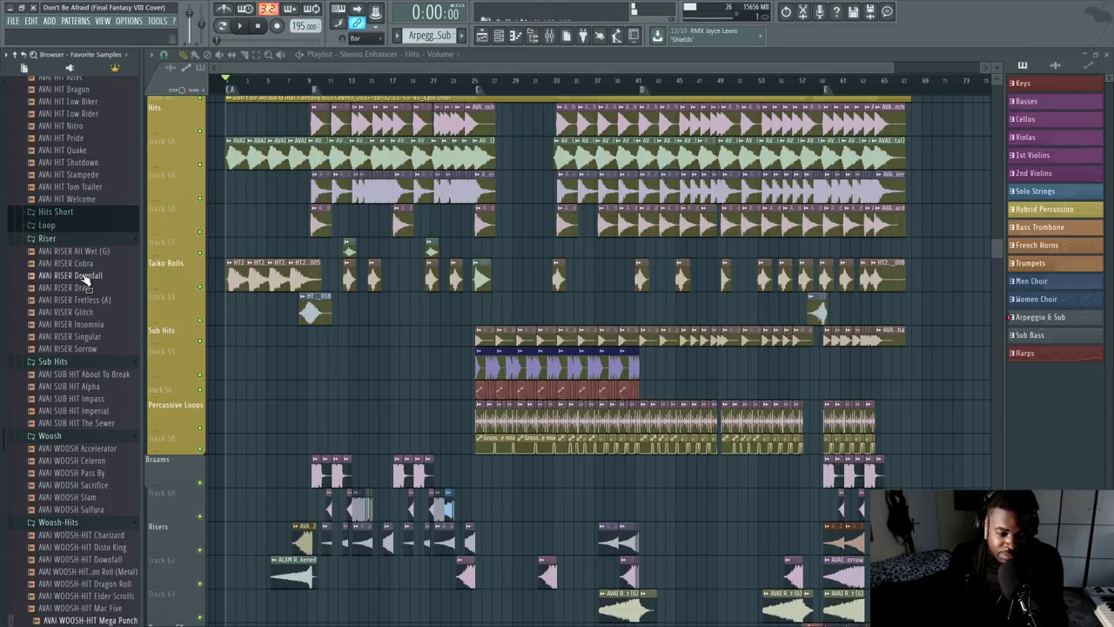
scroll(91, 435, "down", 4)
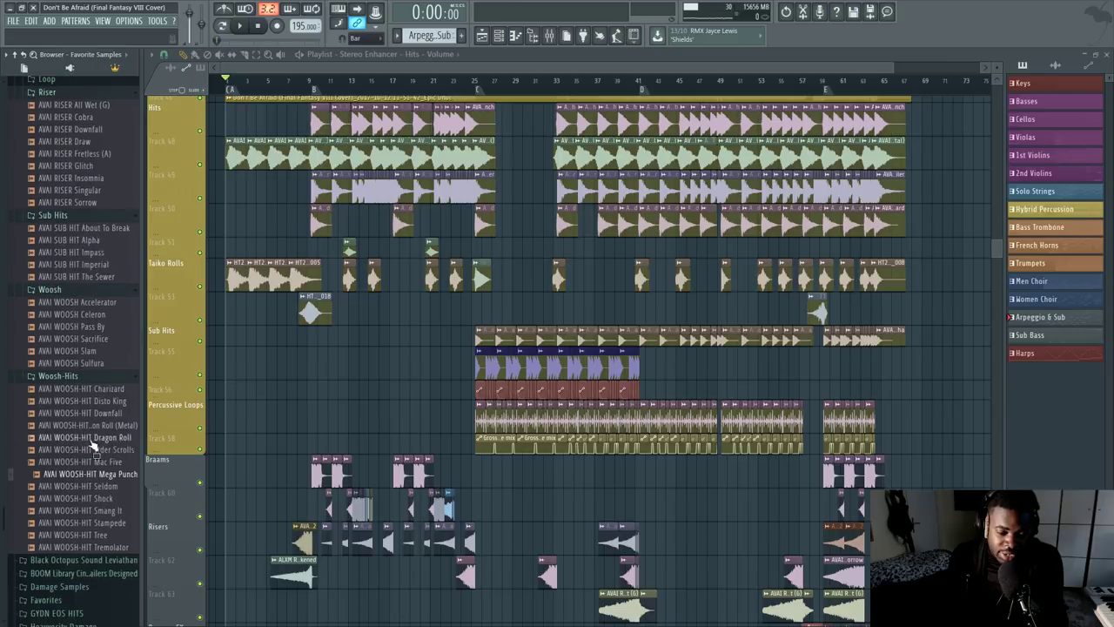
scroll(94, 443, "up", 12)
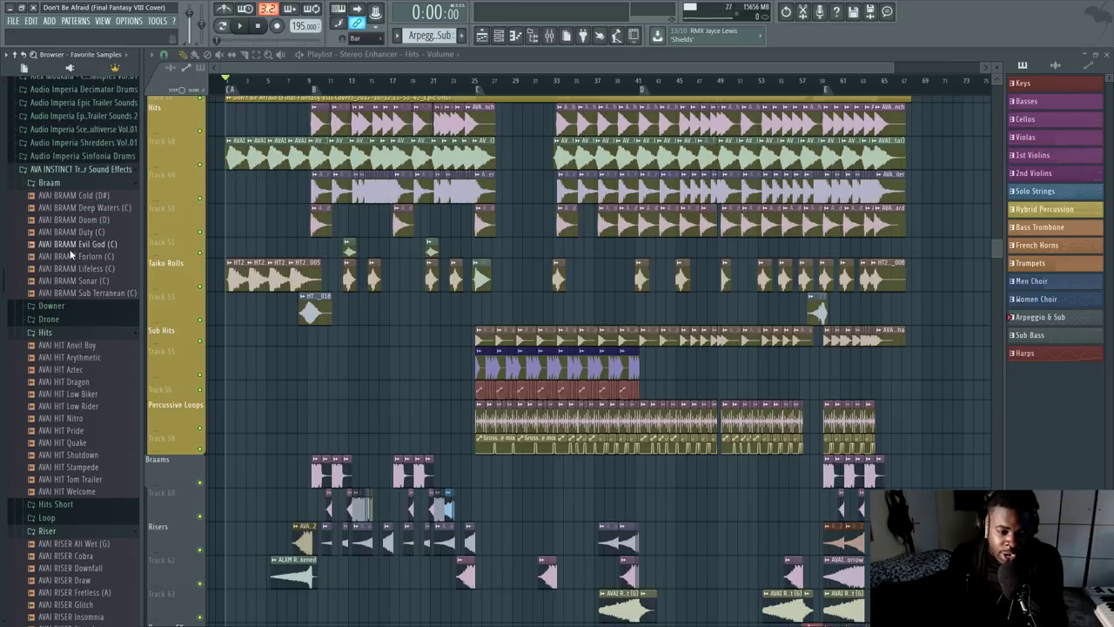
left_click_drag(71, 268, 87, 253)
left_click(87, 244)
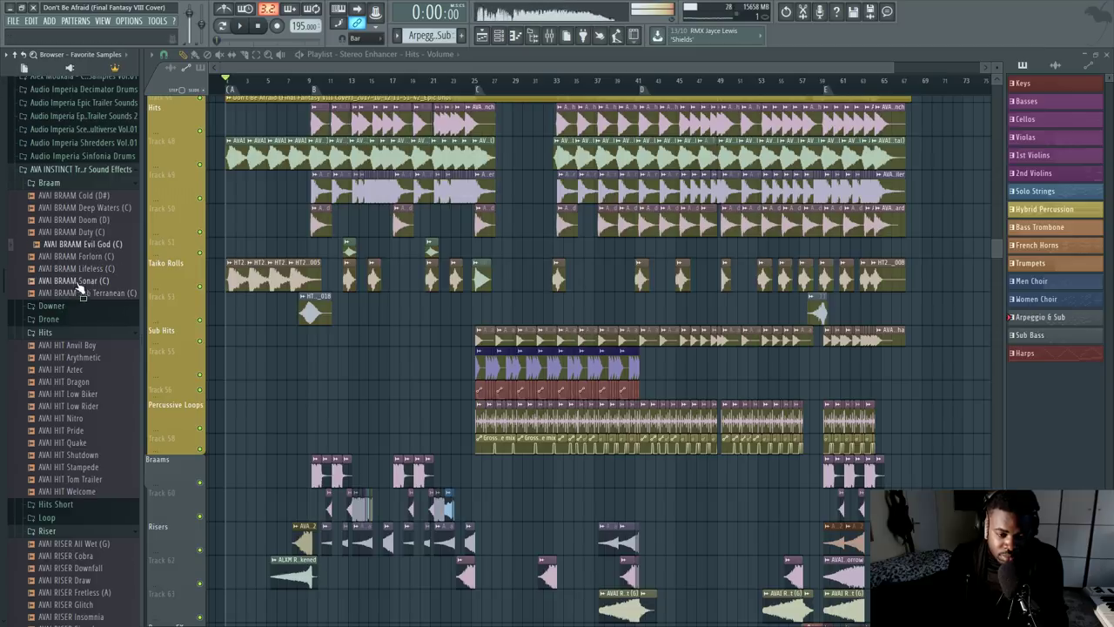
left_click(82, 256)
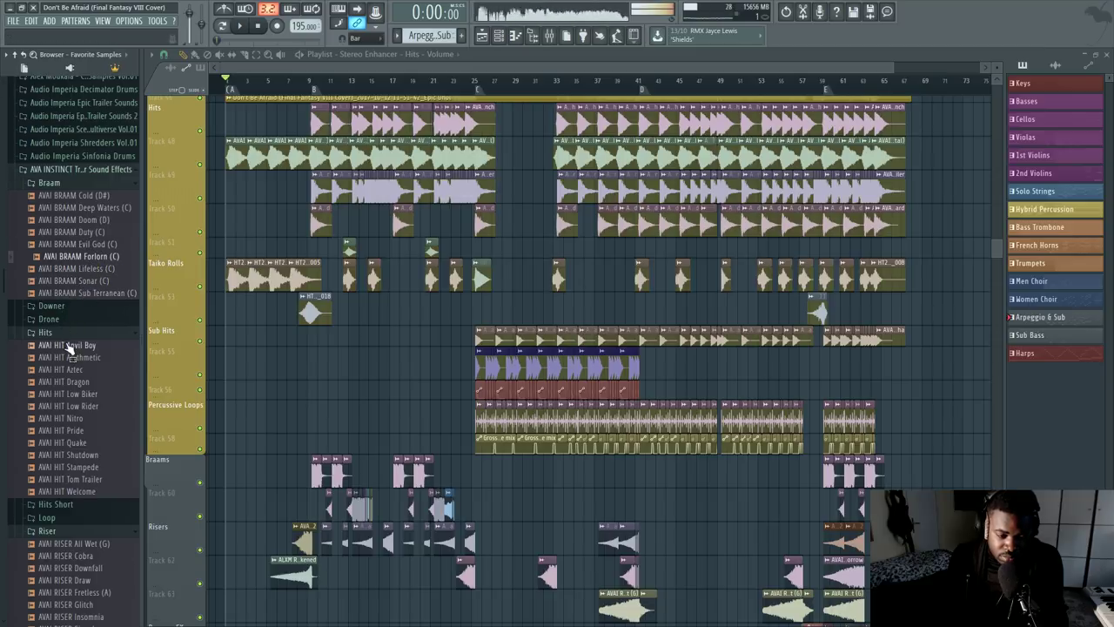
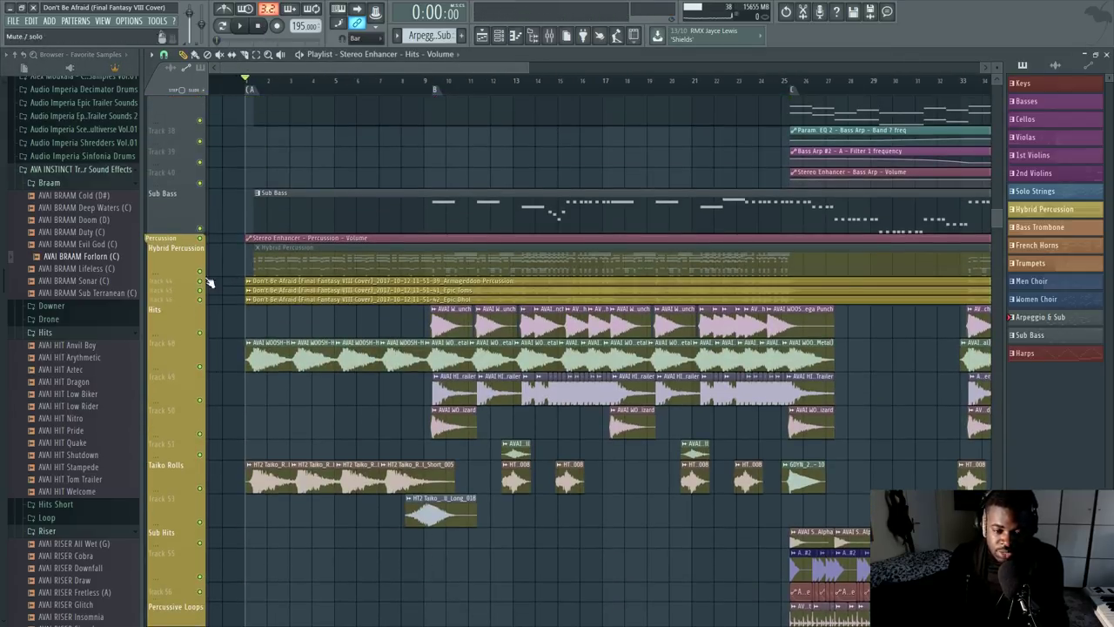
Step: Listen to the soloed percussion tracks from just before marker B, around bar 9, and stop playback during bar 14 or 15
scroll(318, 368, "down", 4)
scroll(322, 194, "down", 4, "ctrl")
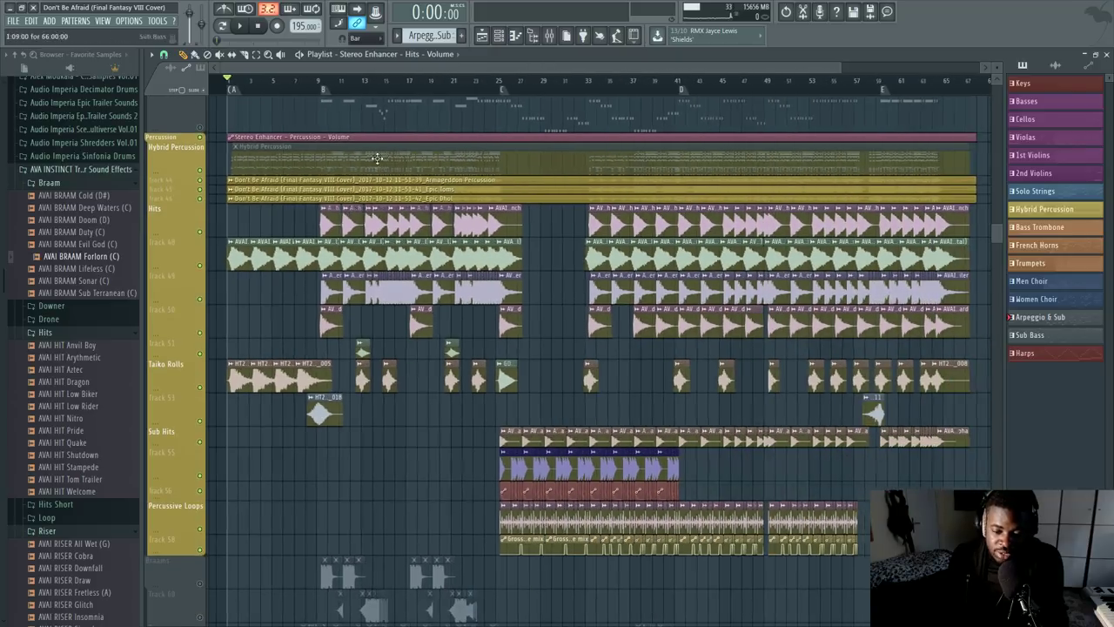
left_click(314, 84)
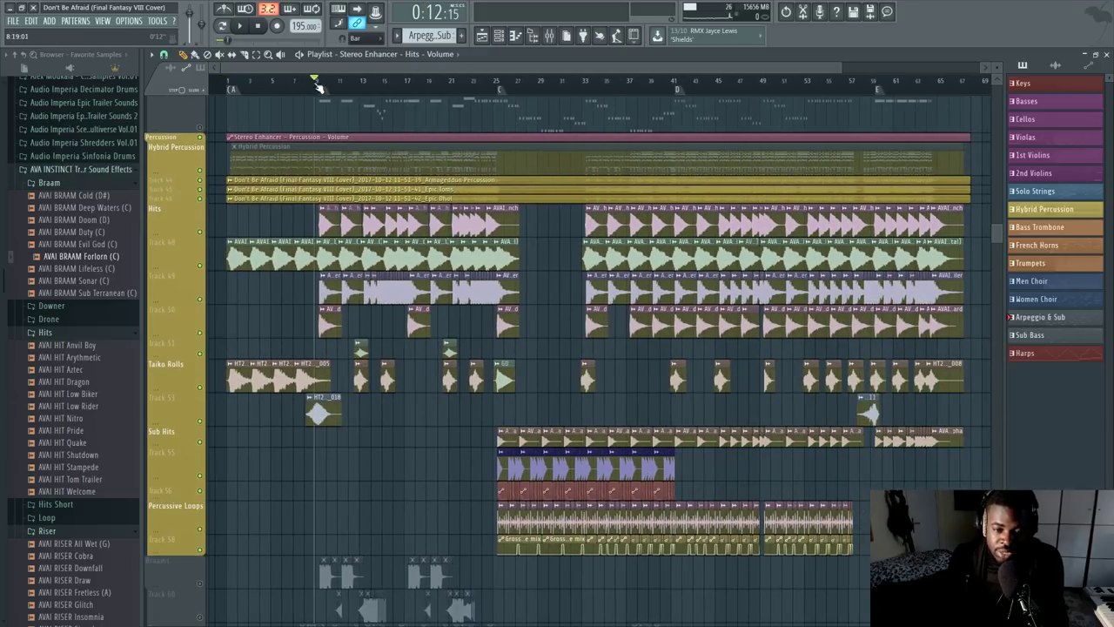
left_click(322, 181)
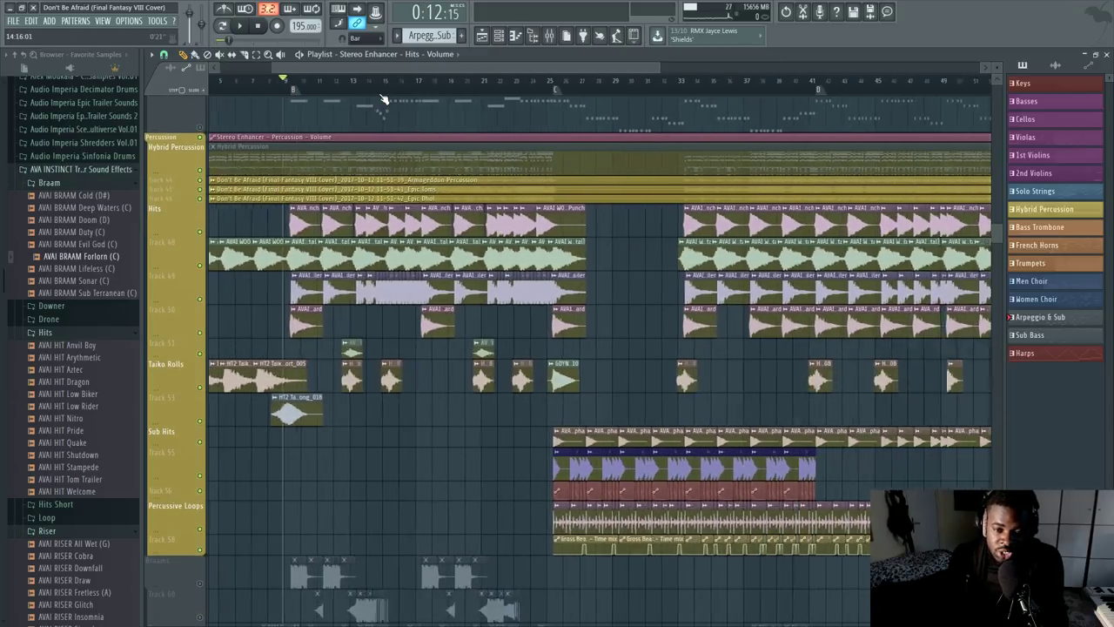
scroll(201, 156, "down", 3)
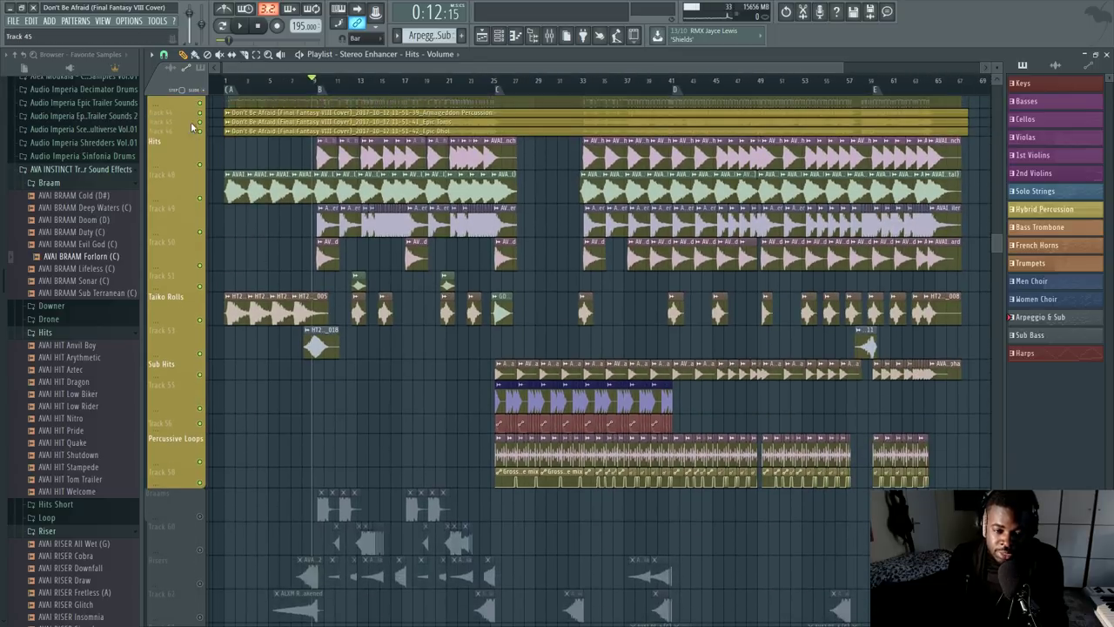
key("space")
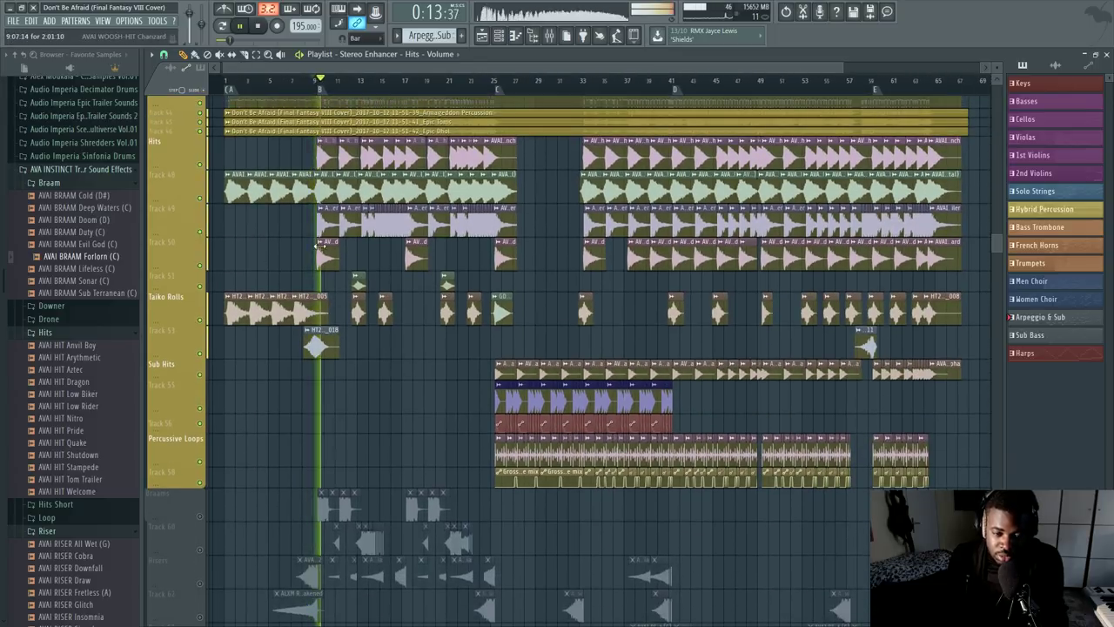
scroll(348, 230, "up", 3)
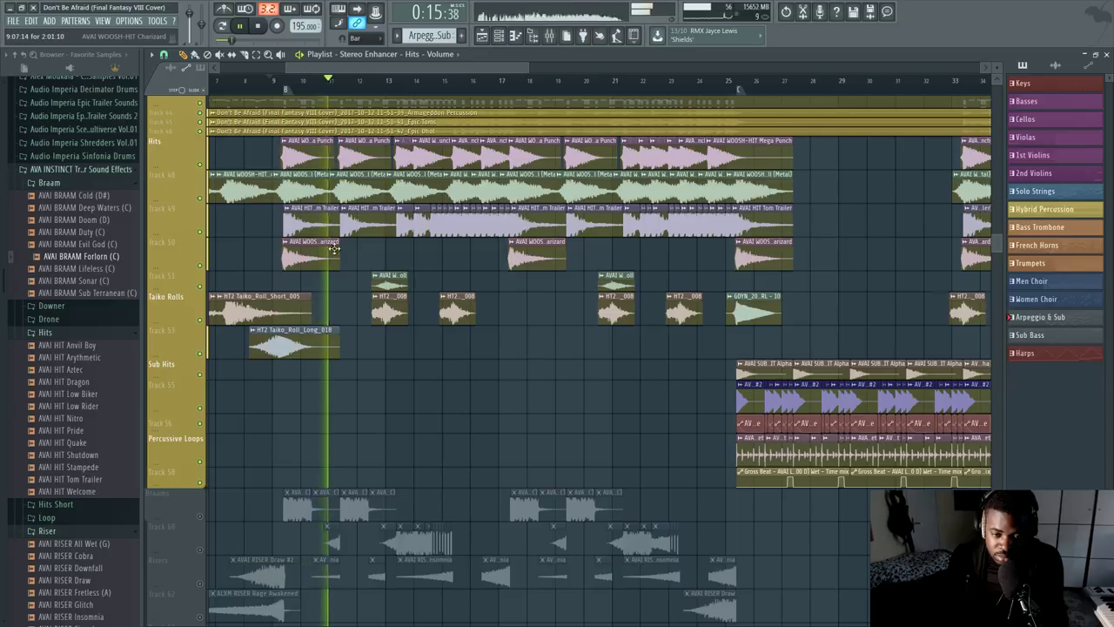
scroll(398, 85, "up", 3)
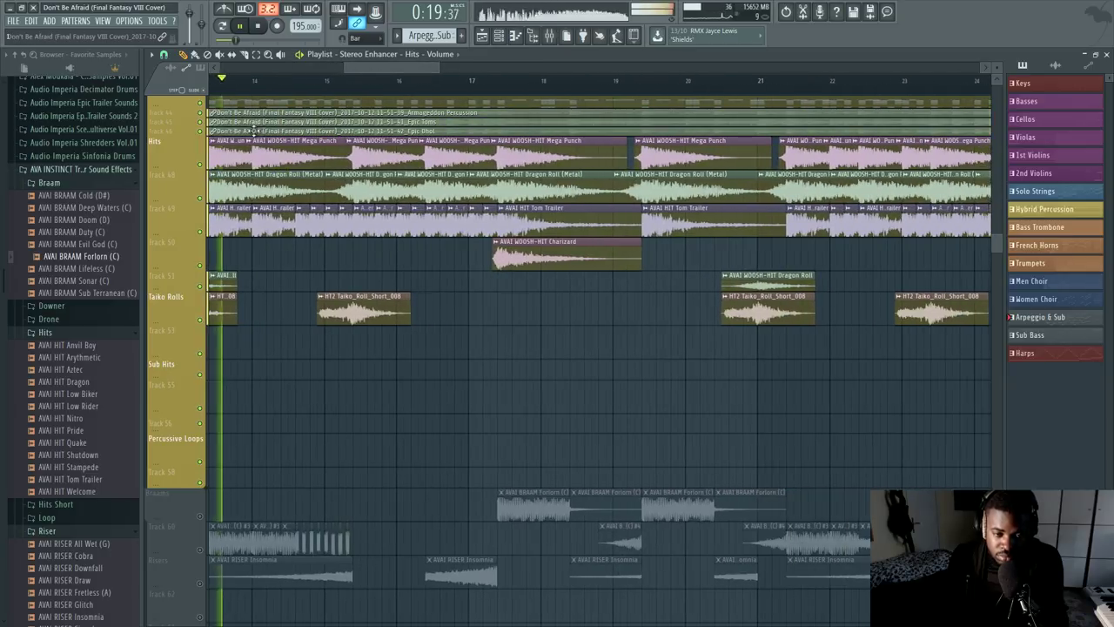
scroll(309, 222, "down", 2)
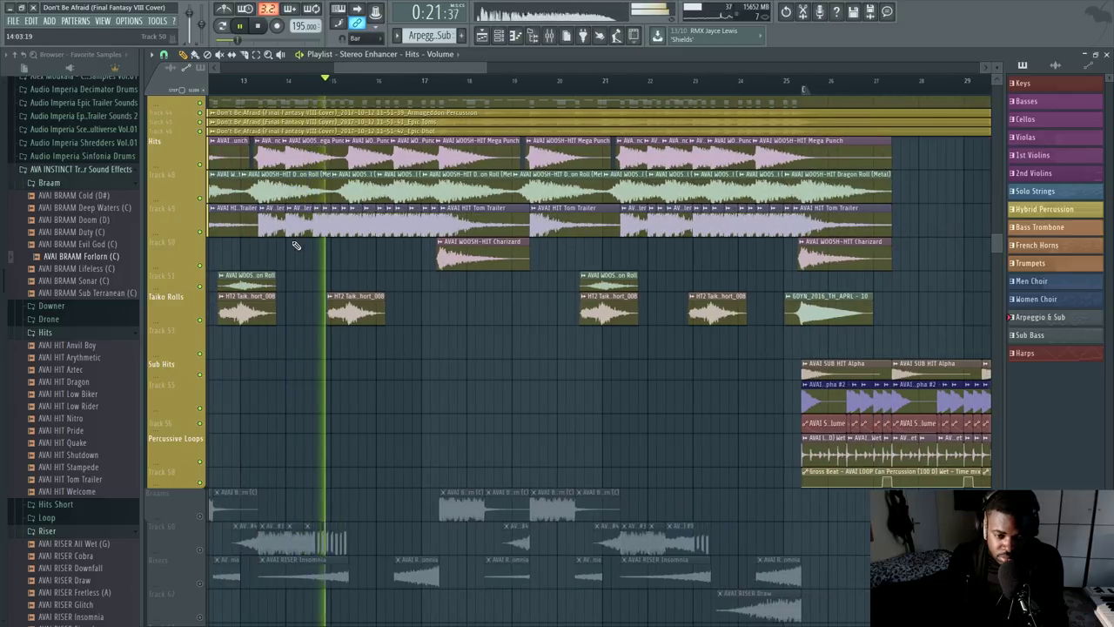
key("space")
Step: Examine the hit, taiko roll, sub hit and percussive loop clips from section B through section E of the playlist
scroll(351, 90, "down", 3)
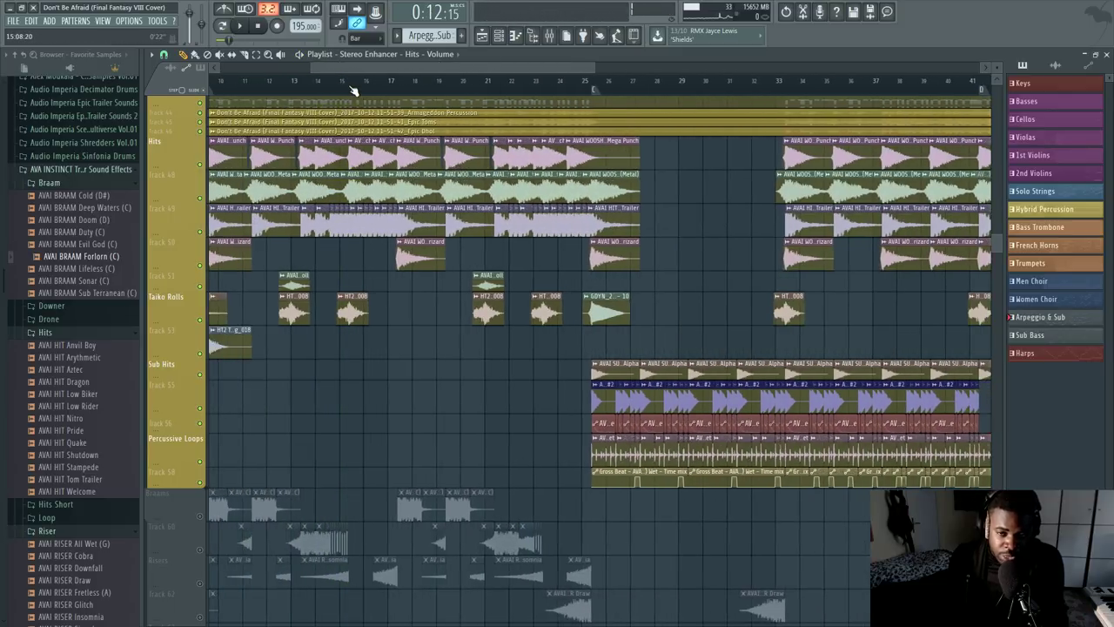
scroll(357, 89, "down", 2)
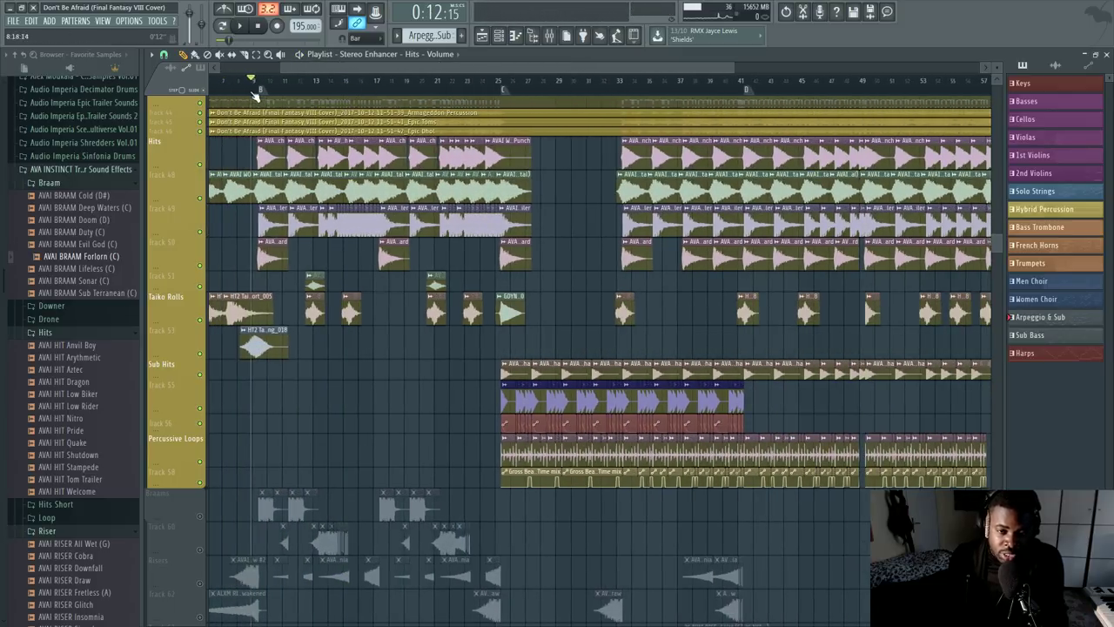
scroll(254, 94, "up", 4)
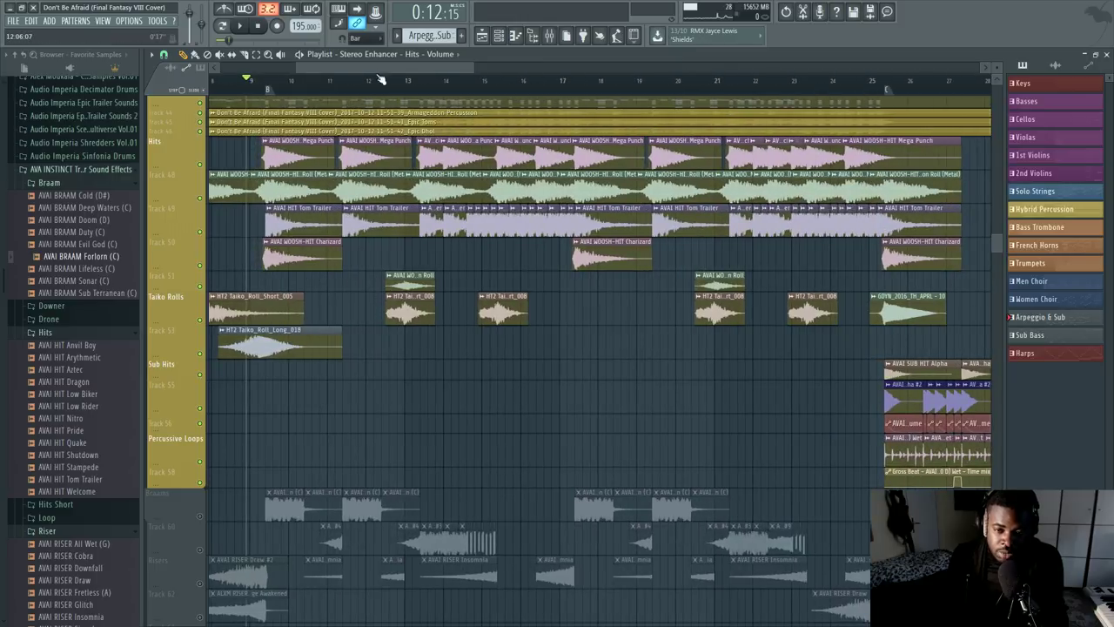
scroll(381, 79, "down", 4)
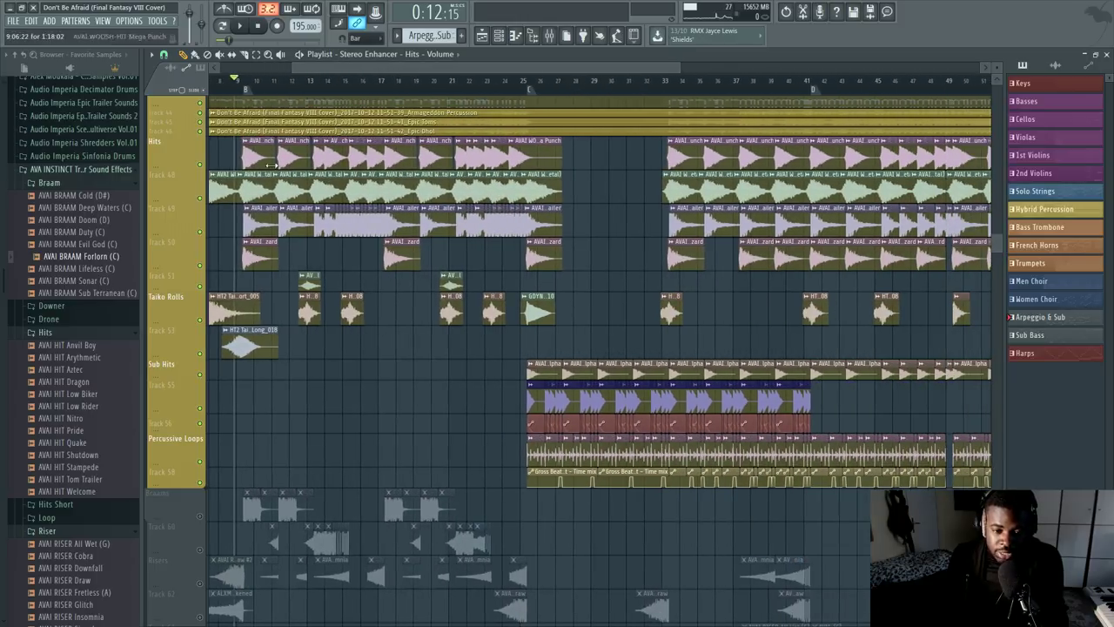
left_click_drag(456, 70, 746, 80)
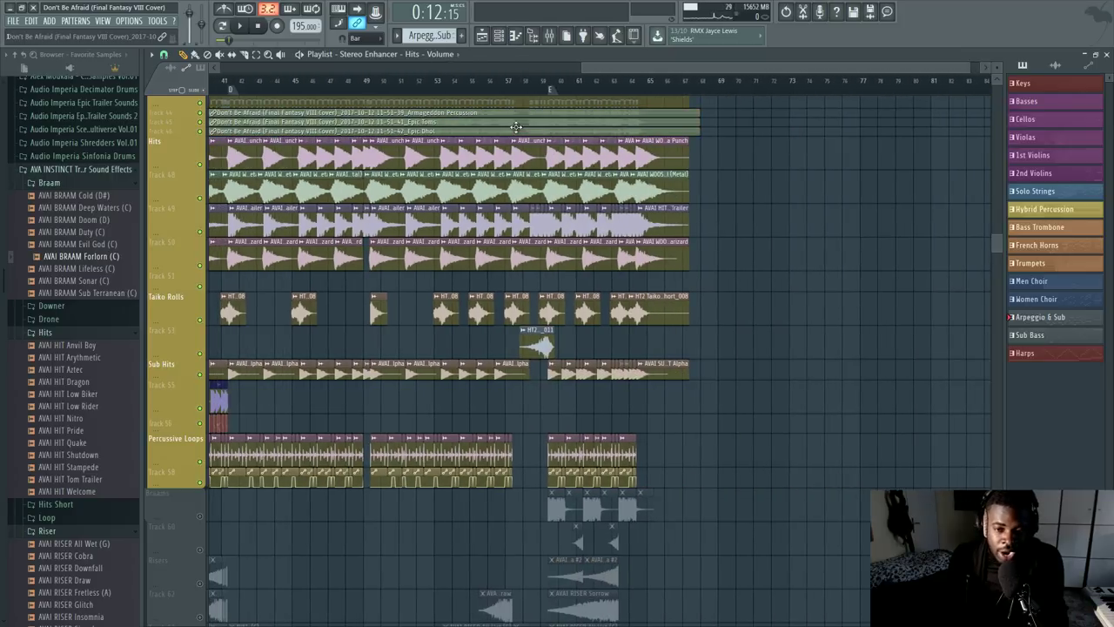
scroll(509, 92, "up", 4)
scroll(510, 92, "up", 3)
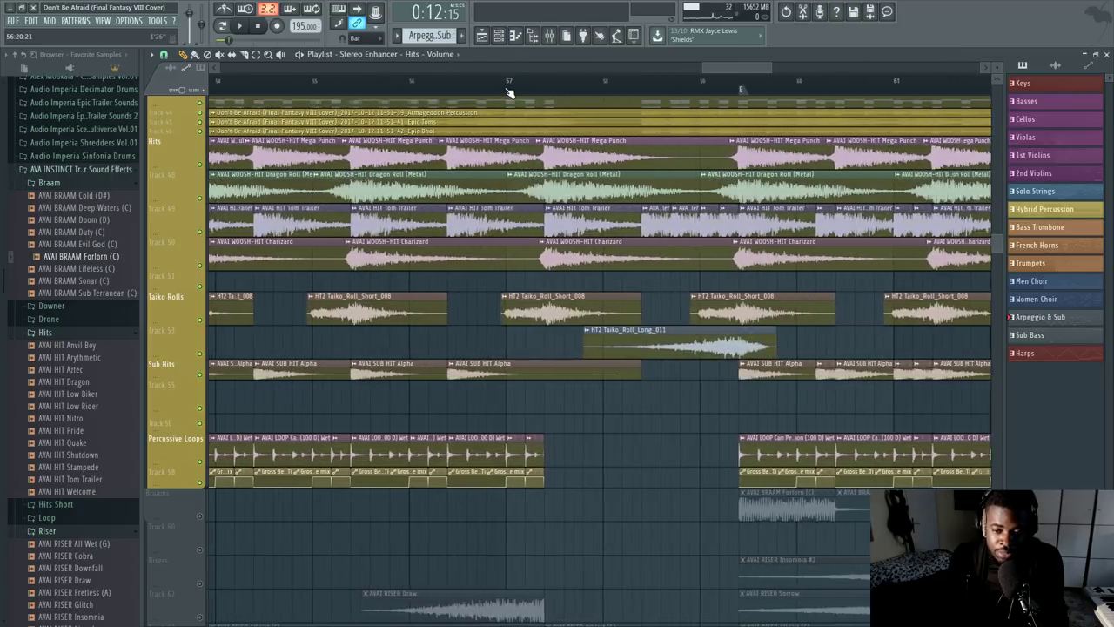
scroll(546, 92, "down", 5)
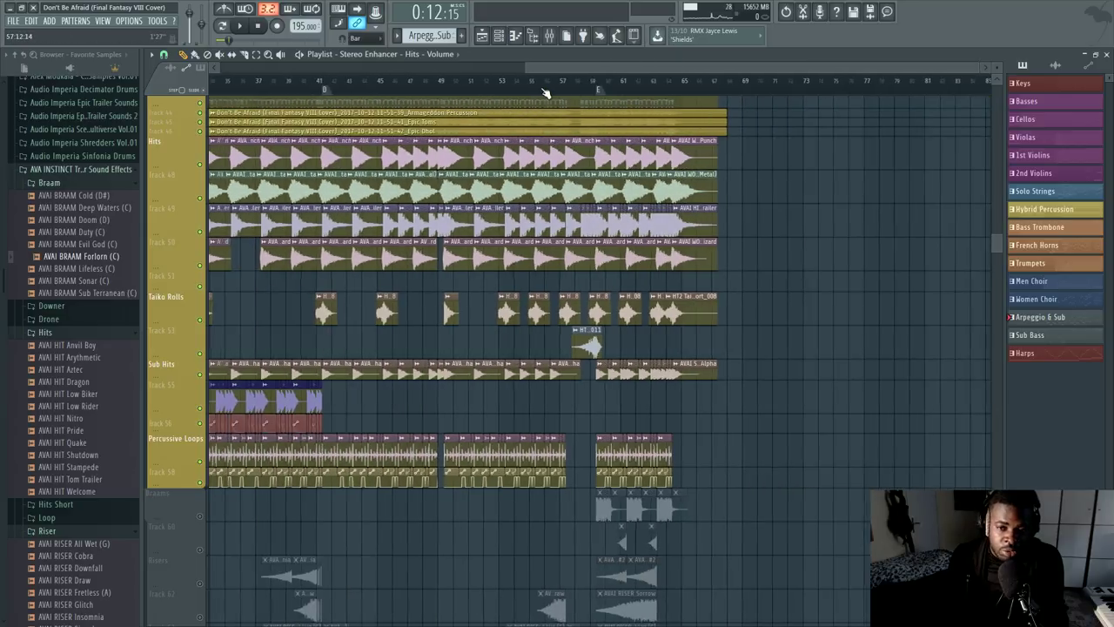
Step: Look over the muted string, brass, choir and synth tracks in relation to the percussion clips across the whole arrangement
scroll(515, 145, "up", 10)
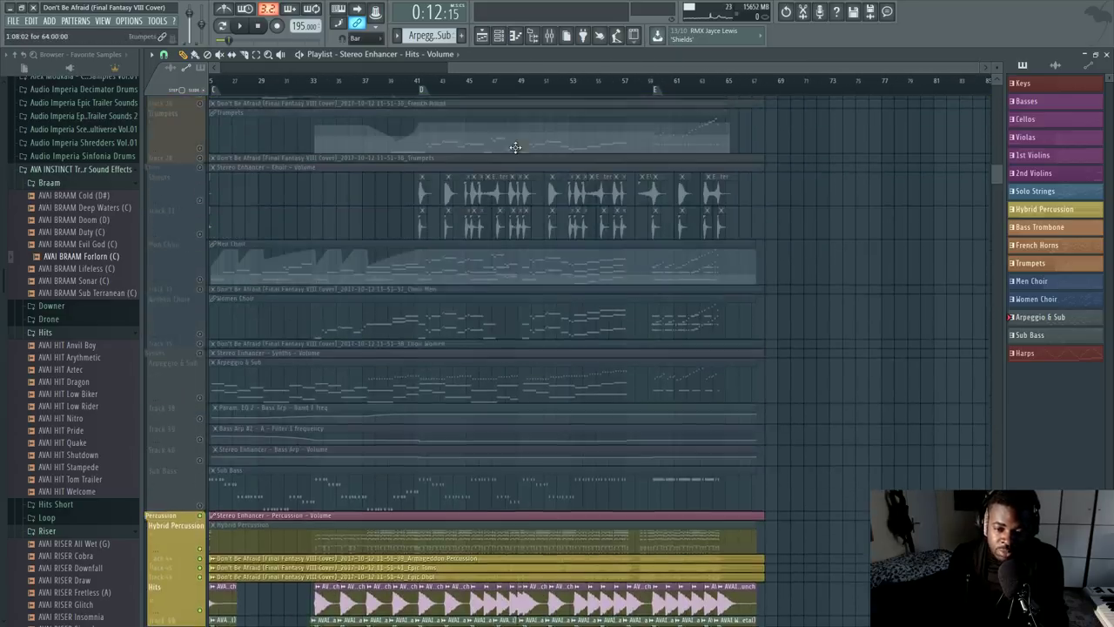
scroll(470, 149, "up", 8)
scroll(515, 92, "down", 3)
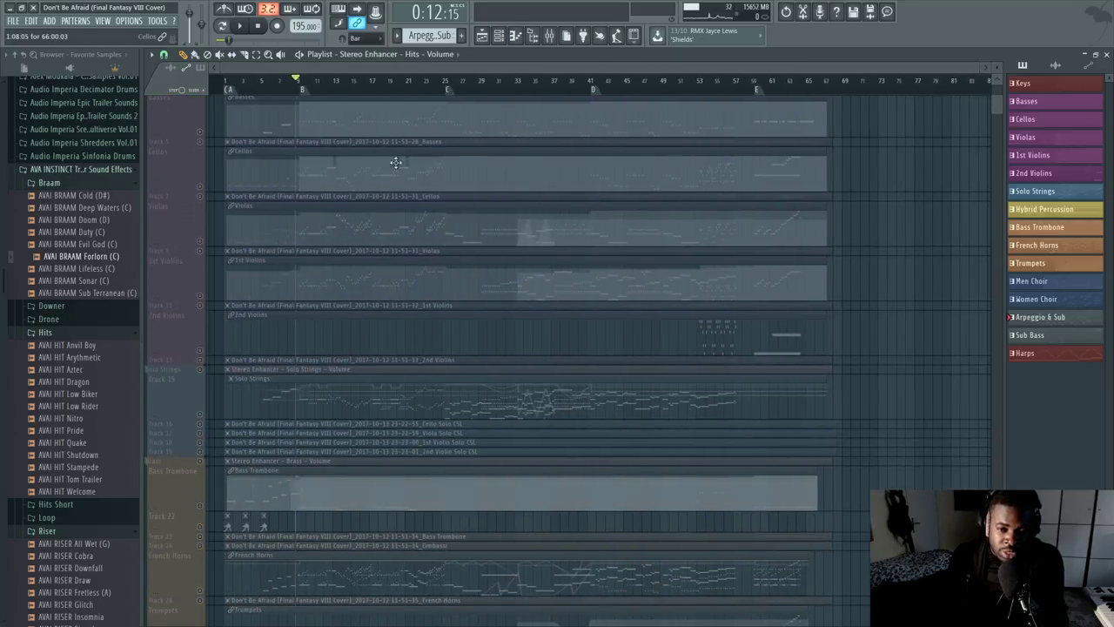
scroll(348, 350, "down", 10)
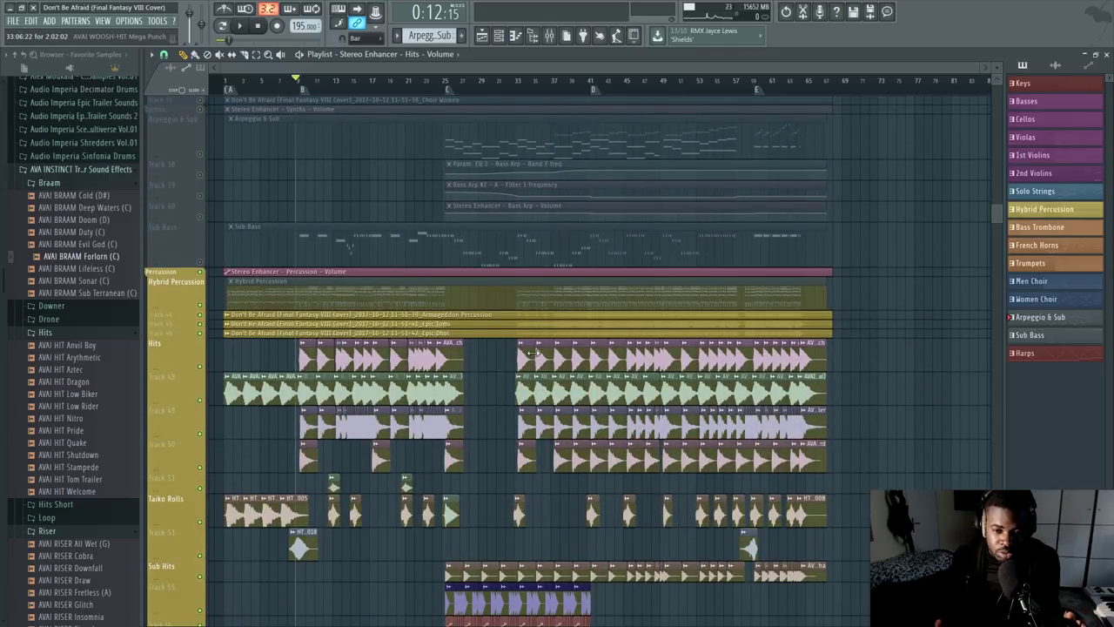
scroll(533, 353, "down", 6)
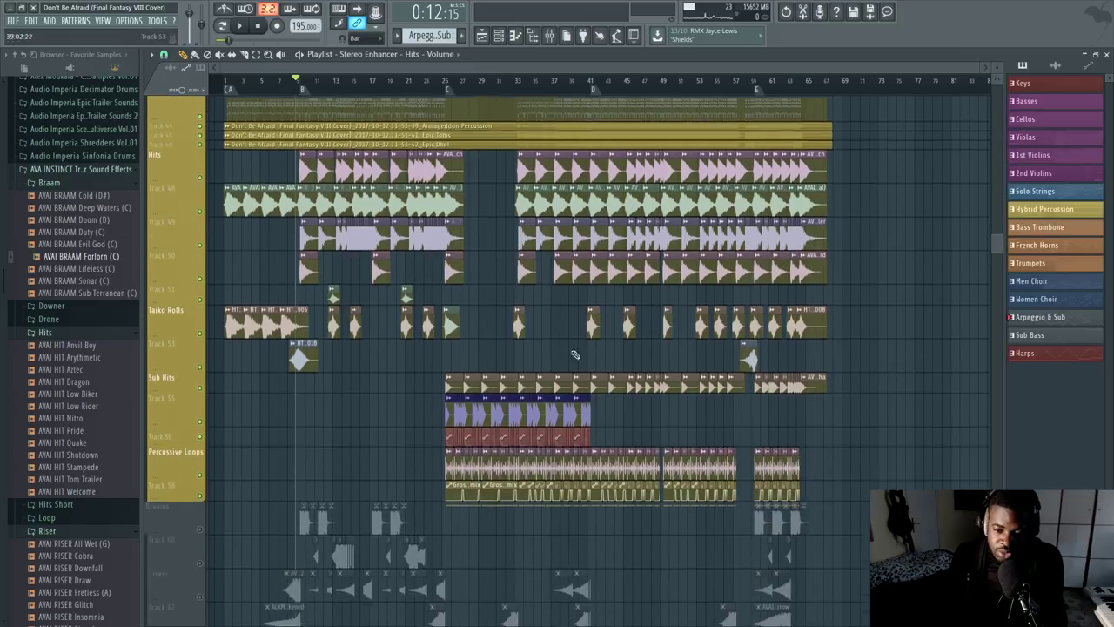
scroll(632, 96, "down", 3)
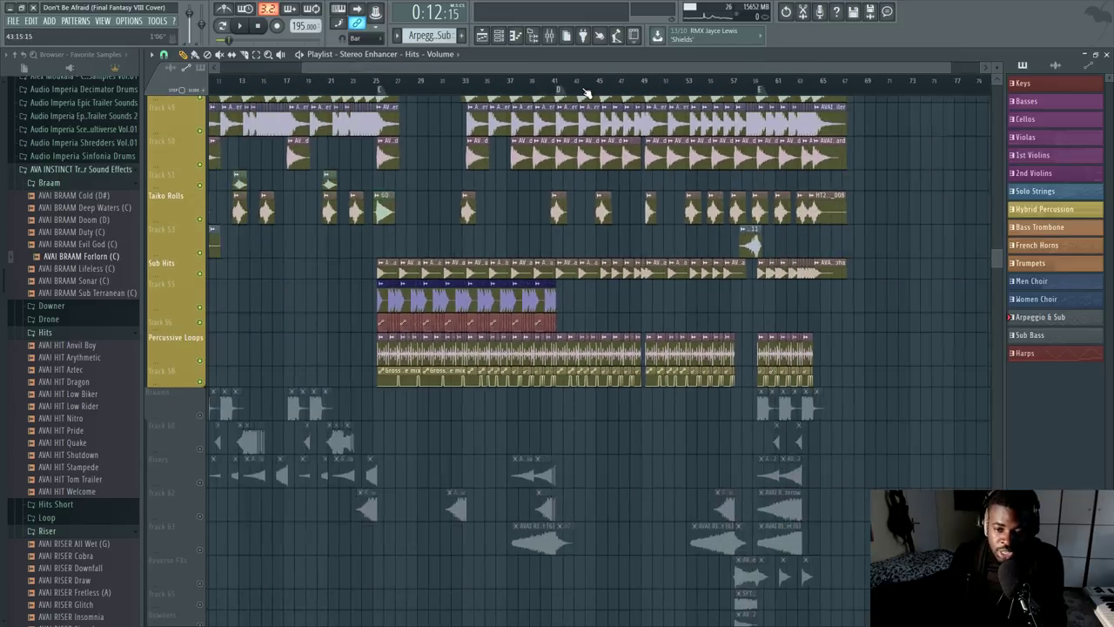
scroll(668, 202, "up", 15)
scroll(561, 238, "up", 12)
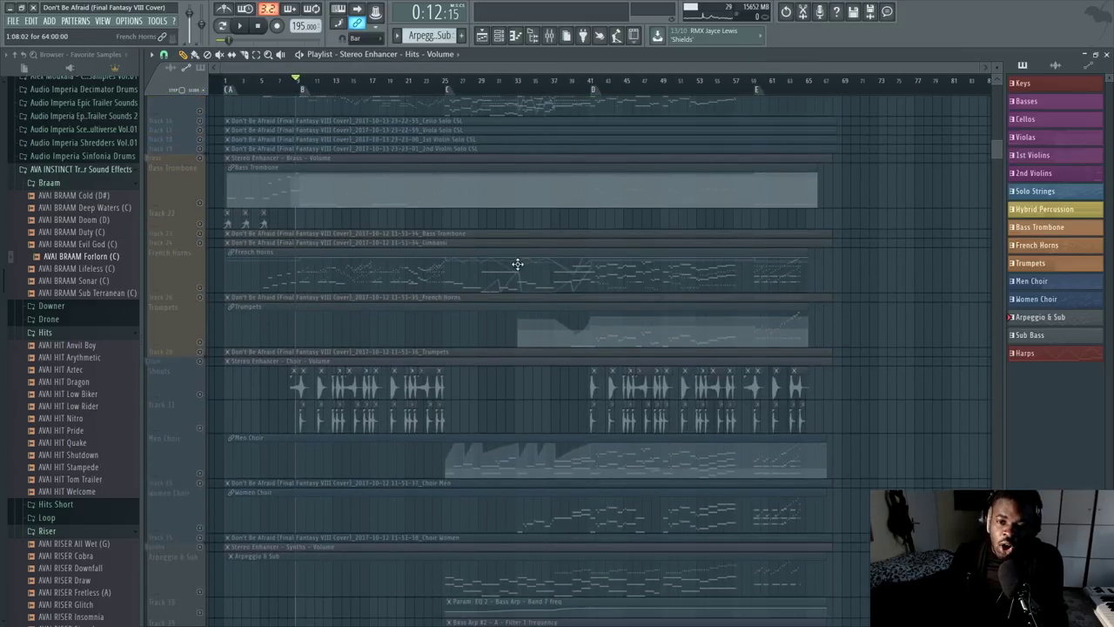
scroll(511, 262, "down", 12)
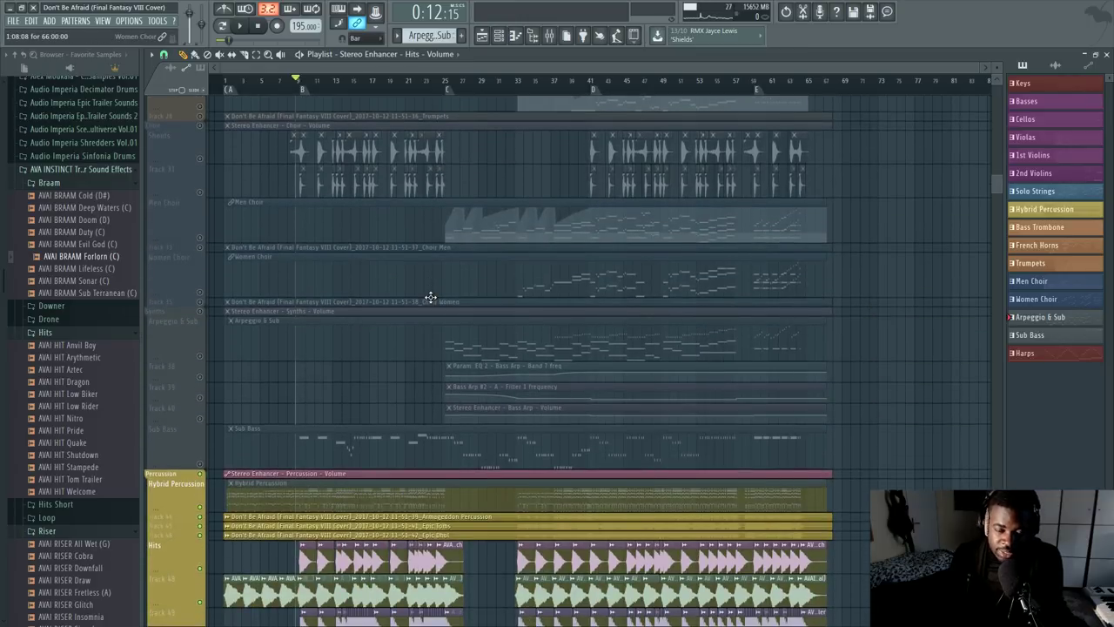
Step: Unmute the master, keys, strings and solo strings volume automation tracks in the MIXING group below the effects
scroll(430, 297, "down", 15)
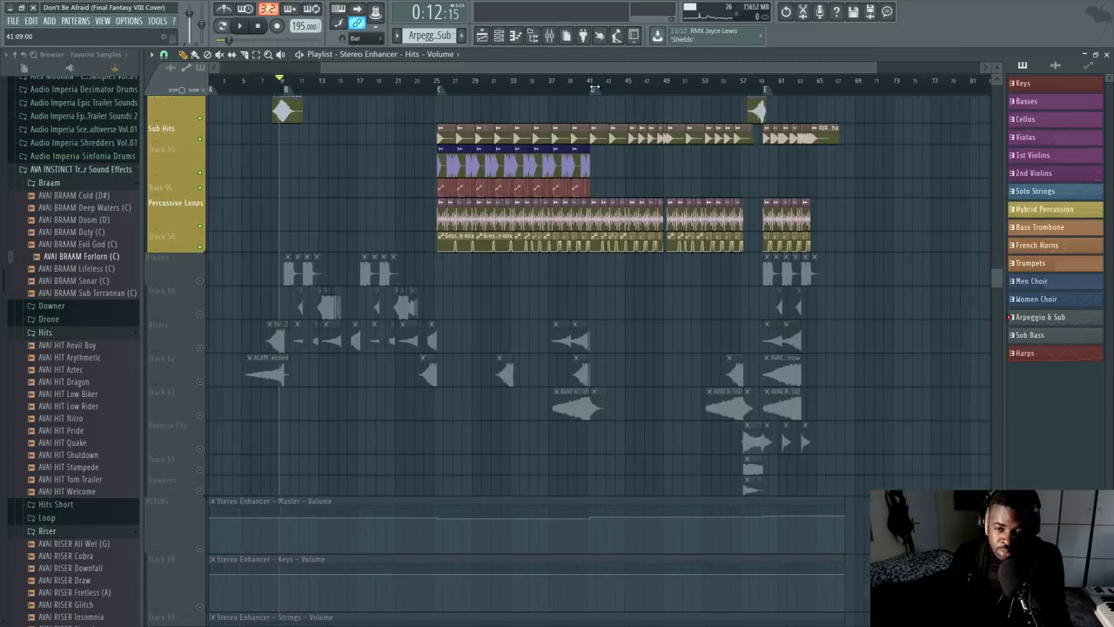
scroll(593, 88, "up", 4)
scroll(249, 412, "down", 5)
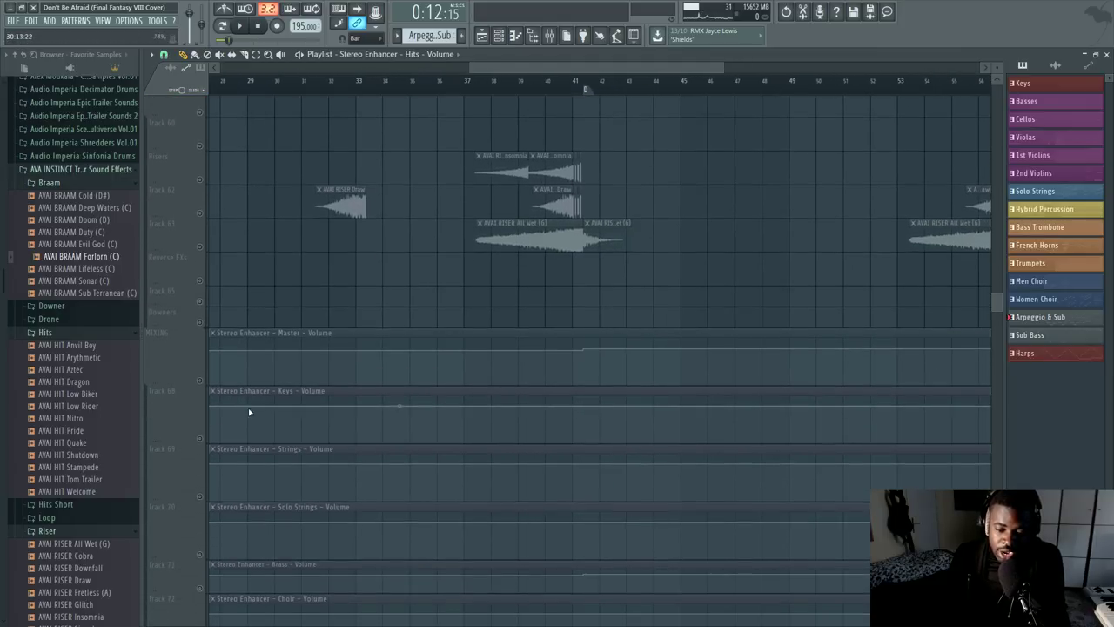
left_click(200, 382)
scroll(484, 86, "down", 4)
scroll(420, 179, "down", 1)
scroll(387, 388, "up", 3)
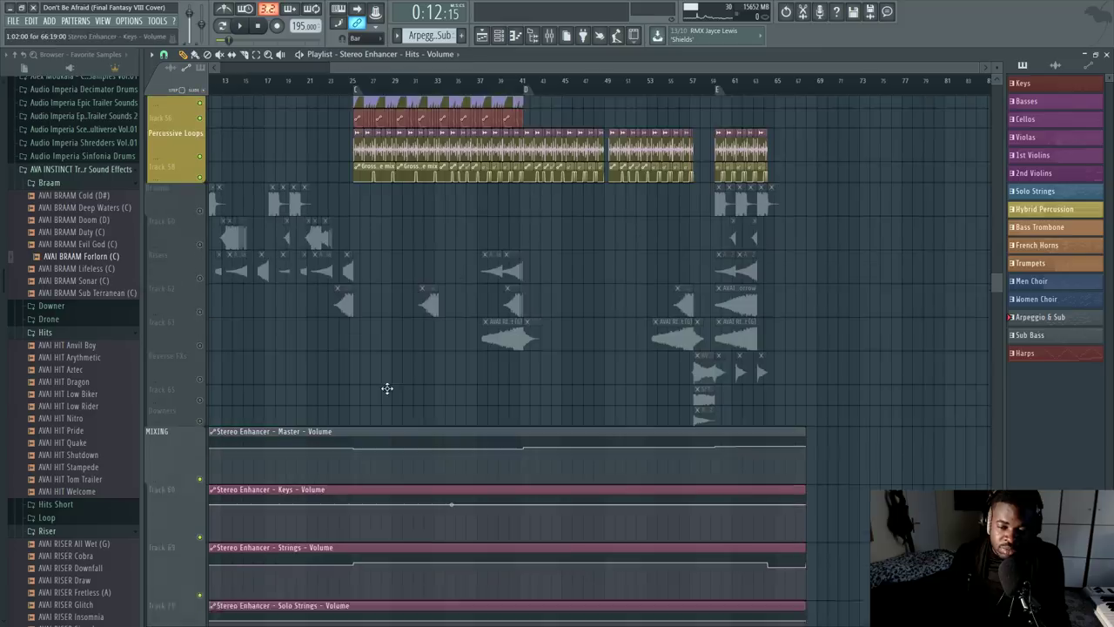
Step: Set the playback position within bar 41, just before marker D
scroll(387, 388, "up", 1)
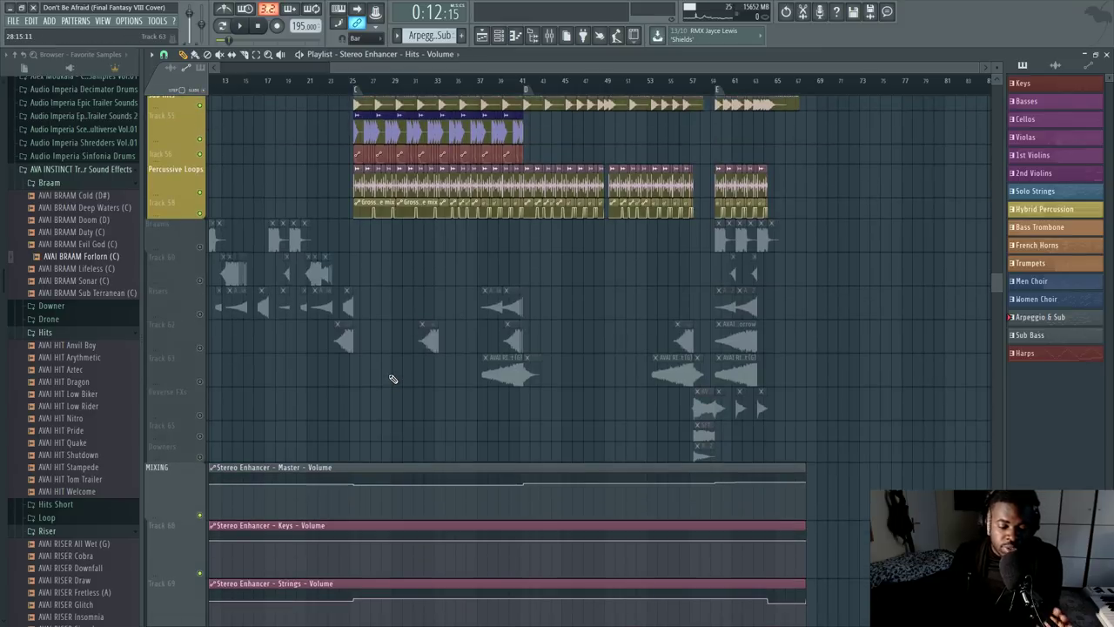
scroll(409, 366, "up", 9)
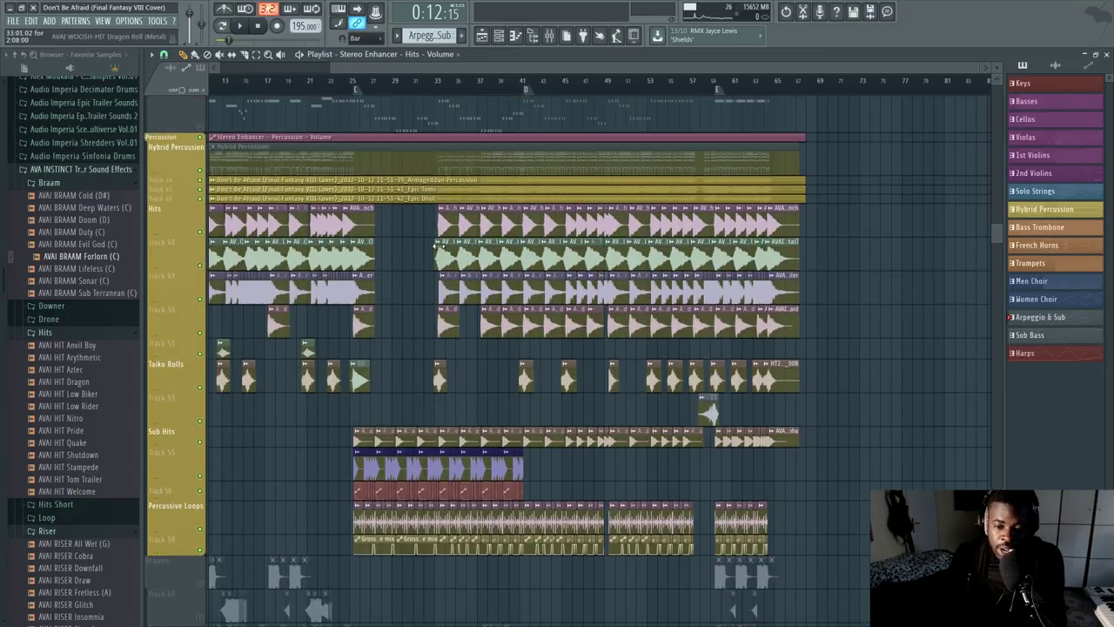
scroll(552, 89, "up", 4)
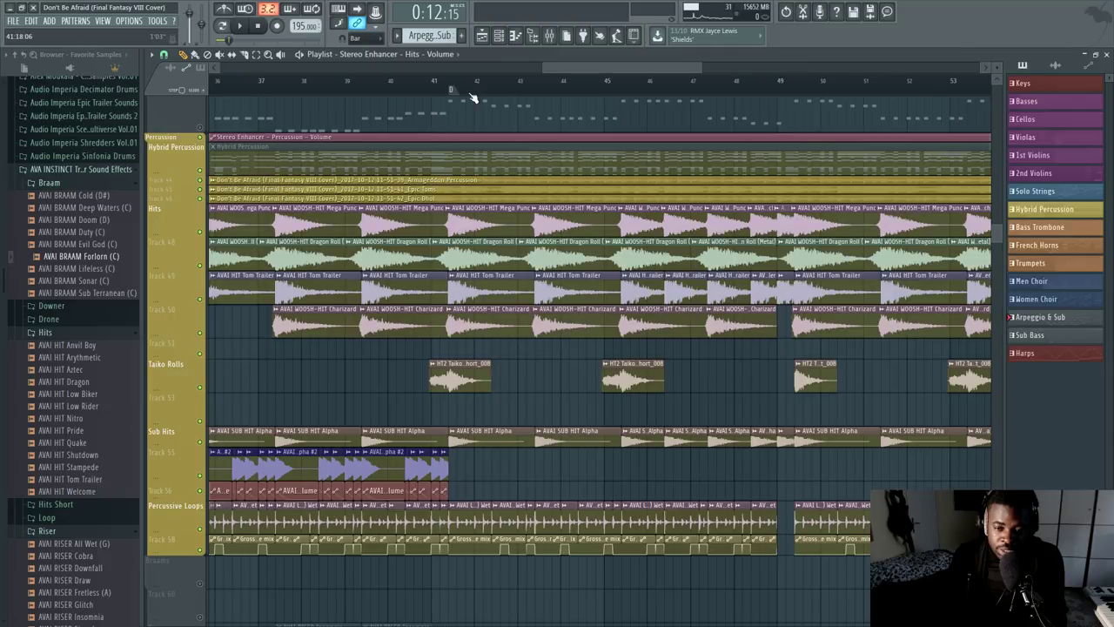
scroll(473, 98, "up", 2)
scroll(440, 91, "up", 2)
left_click(405, 82)
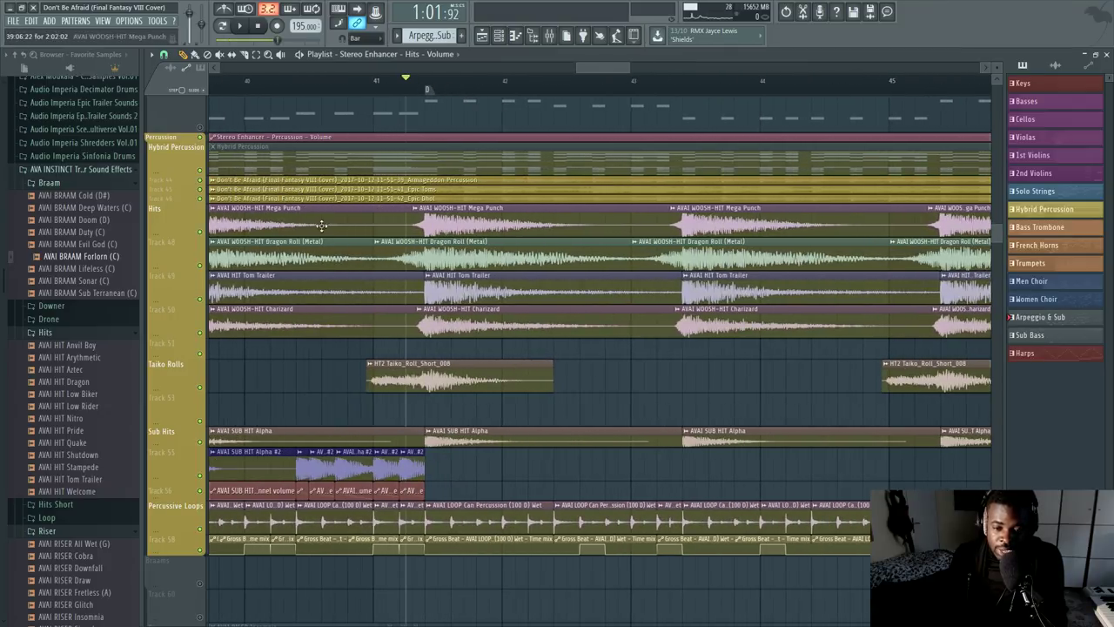
Step: Isolate the Mega Punch hits together with the Hybrid Percussion pattern and the Armageddon Percussion, Epic Toms and Epic Dhol recordings, and play them
right_click(201, 232)
left_click(200, 199)
left_click(201, 180)
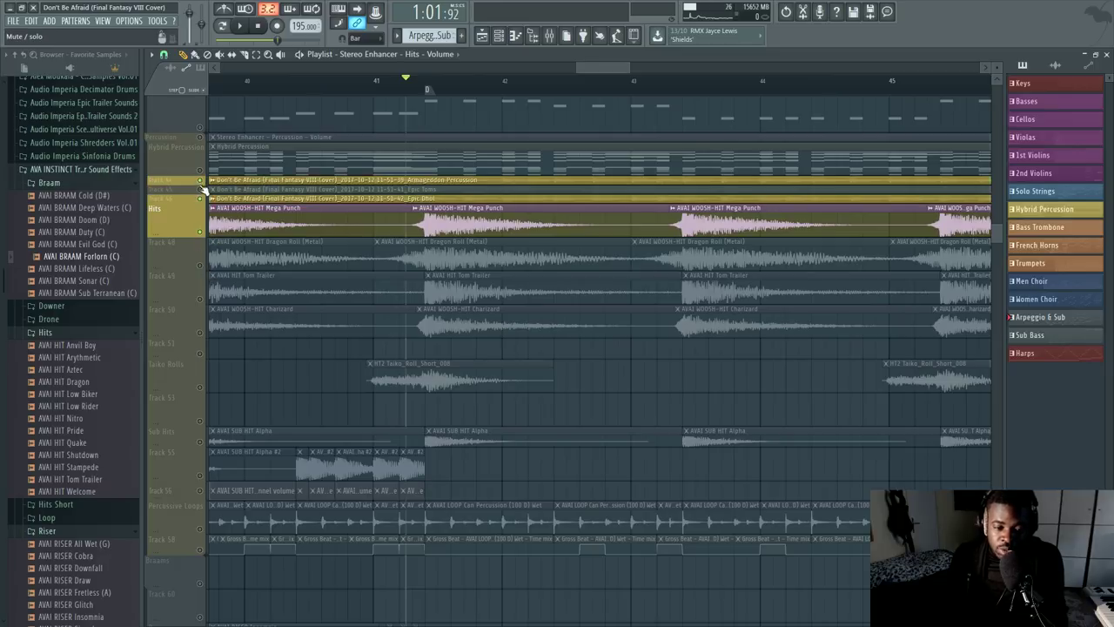
left_click(199, 171)
left_click(200, 199)
left_click(200, 189)
left_click(199, 198)
key("space")
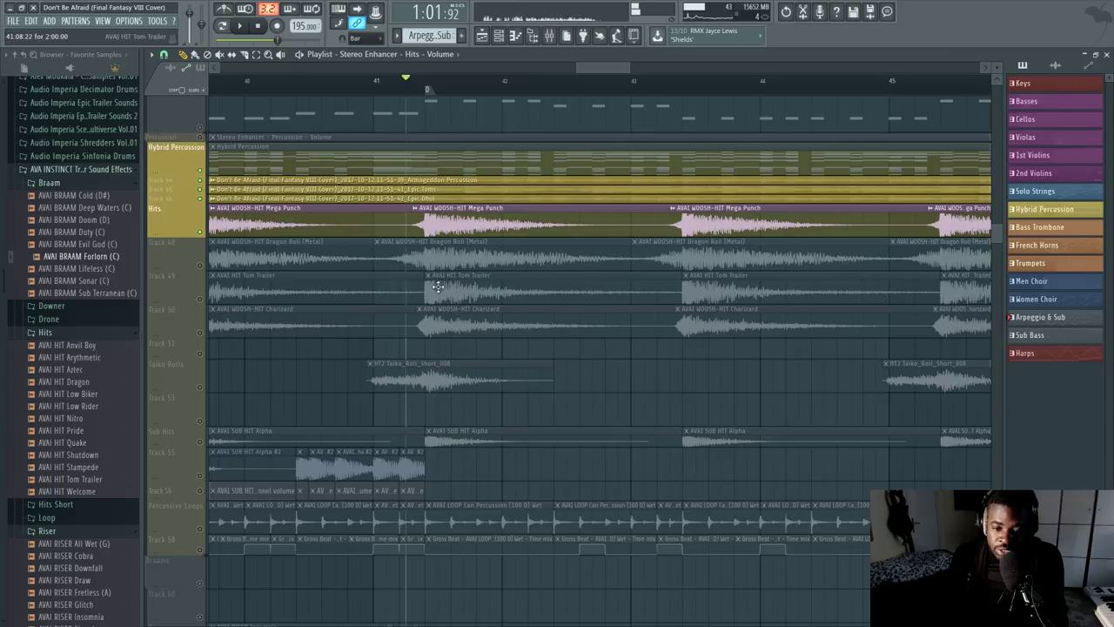
Step: Unmute the Dragon Roll (Metal), Tom Trailer, Charizard and SUB HIT Alpha tracks, and listen to the combined layers from bar 41
left_click(199, 266)
left_click(200, 299)
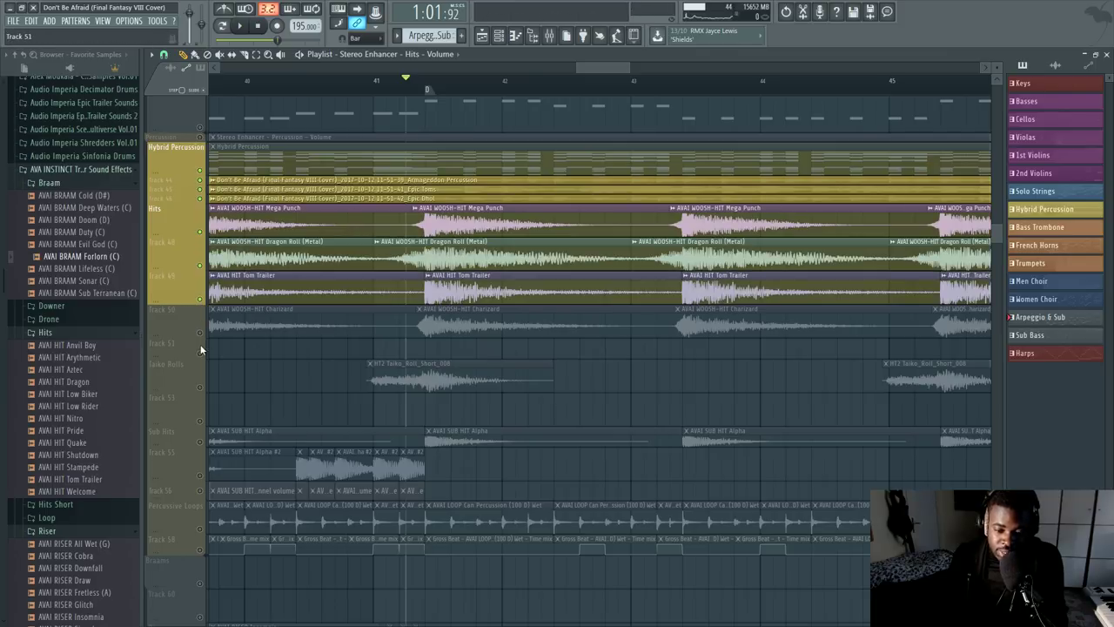
left_click(200, 441)
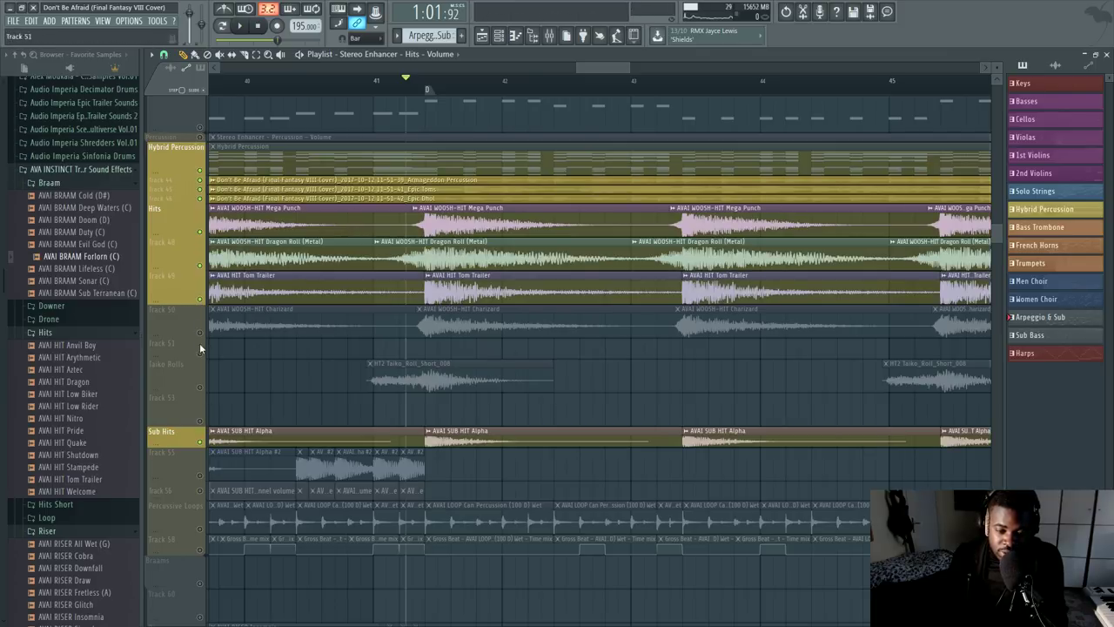
left_click(199, 333)
left_click(374, 84)
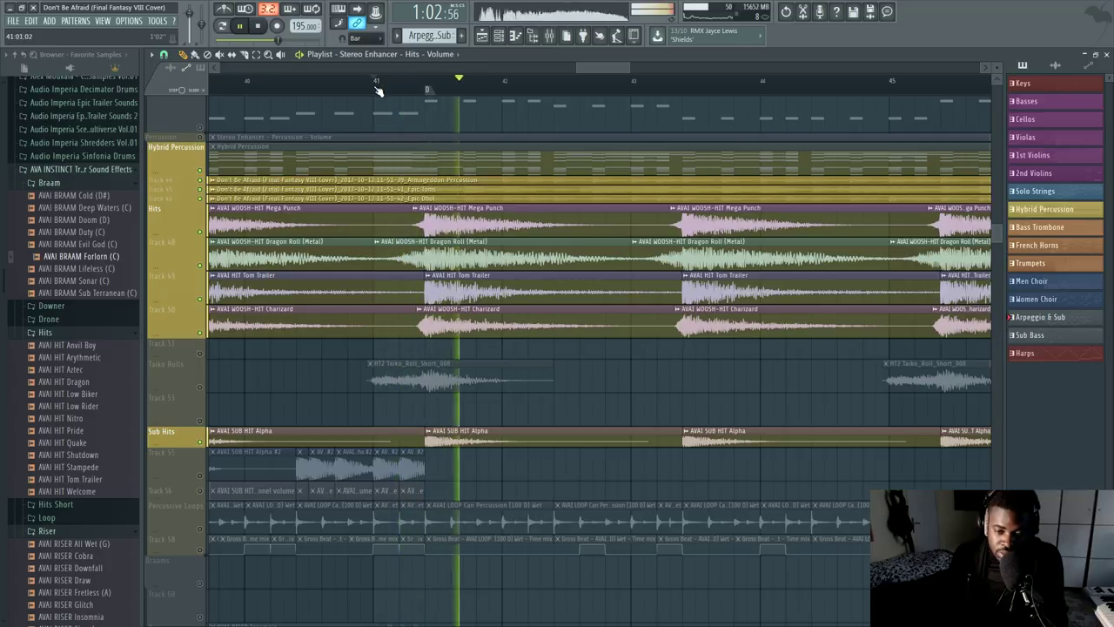
key("space")
scroll(380, 86, "down", 2)
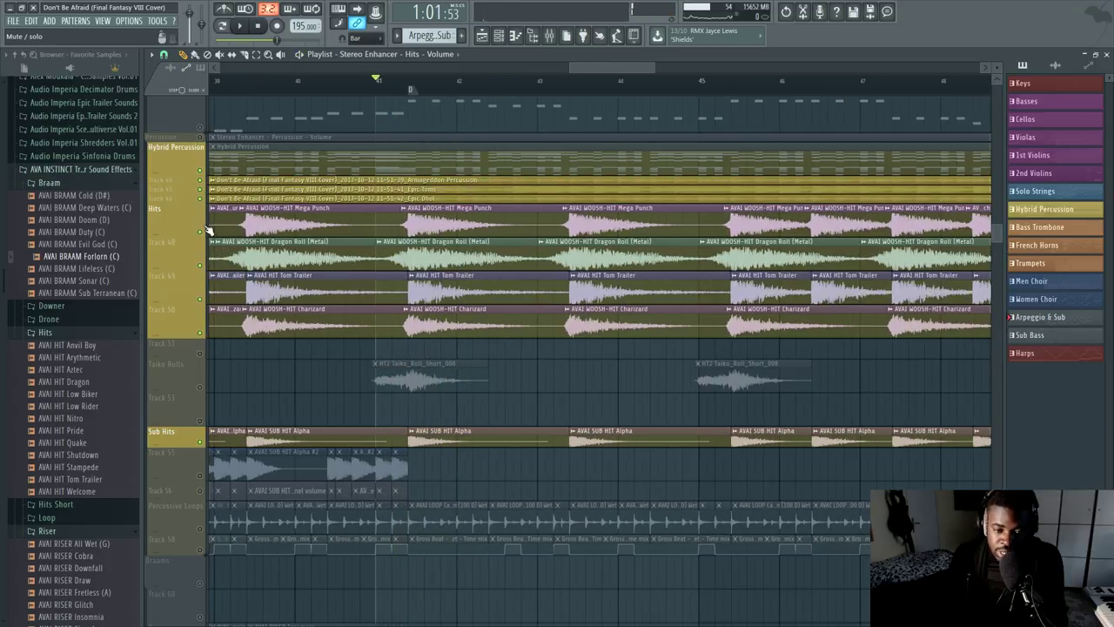
Step: Solo the AVAI WOOSH-HIT Mega Punch track and listen to its hit at marker D
left_click(199, 231, "ctrl")
scroll(444, 349, "up", 3)
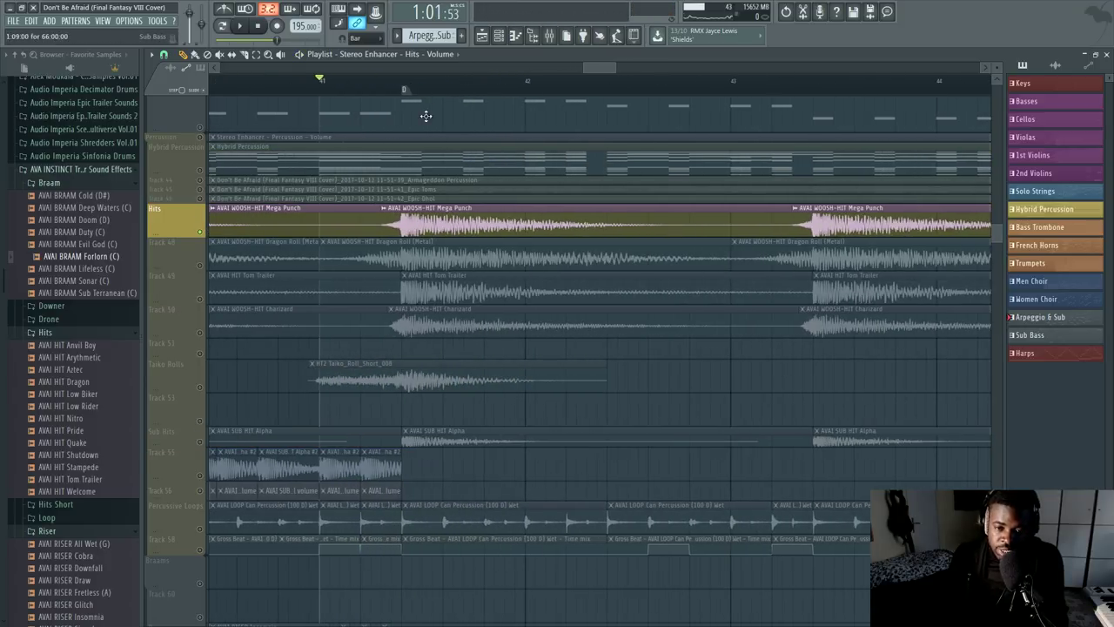
scroll(378, 93, "down", 2)
key("space")
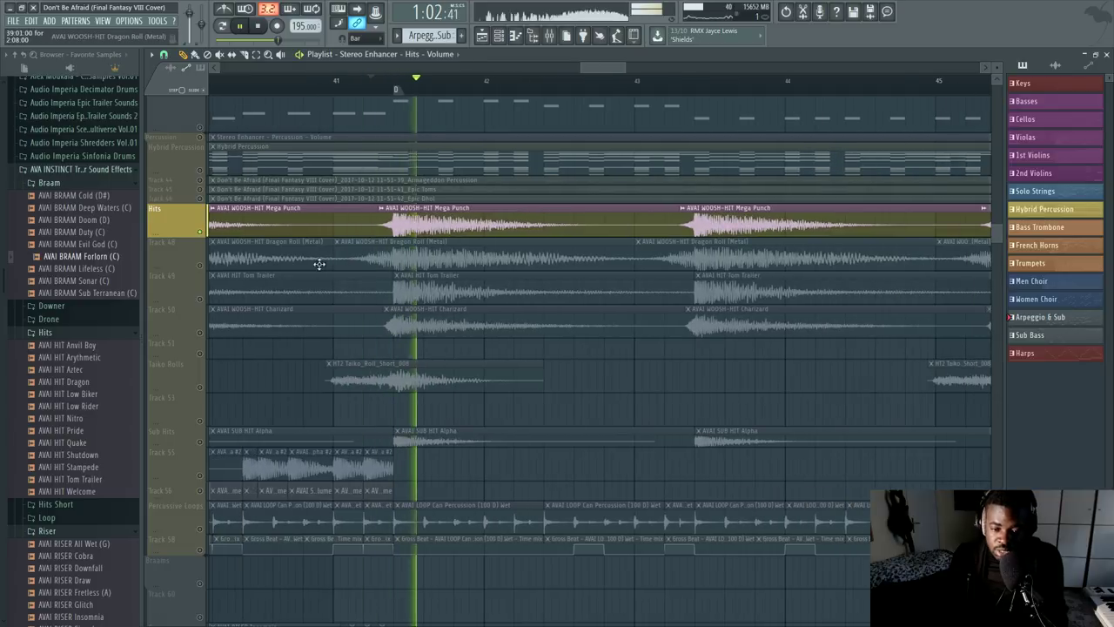
key("space")
Step: Solo and audition the Dragon Roll (Metal), Tom Trailer and Charizard hit tracks one after another around marker D
left_click(199, 266, "ctrl")
key("space")
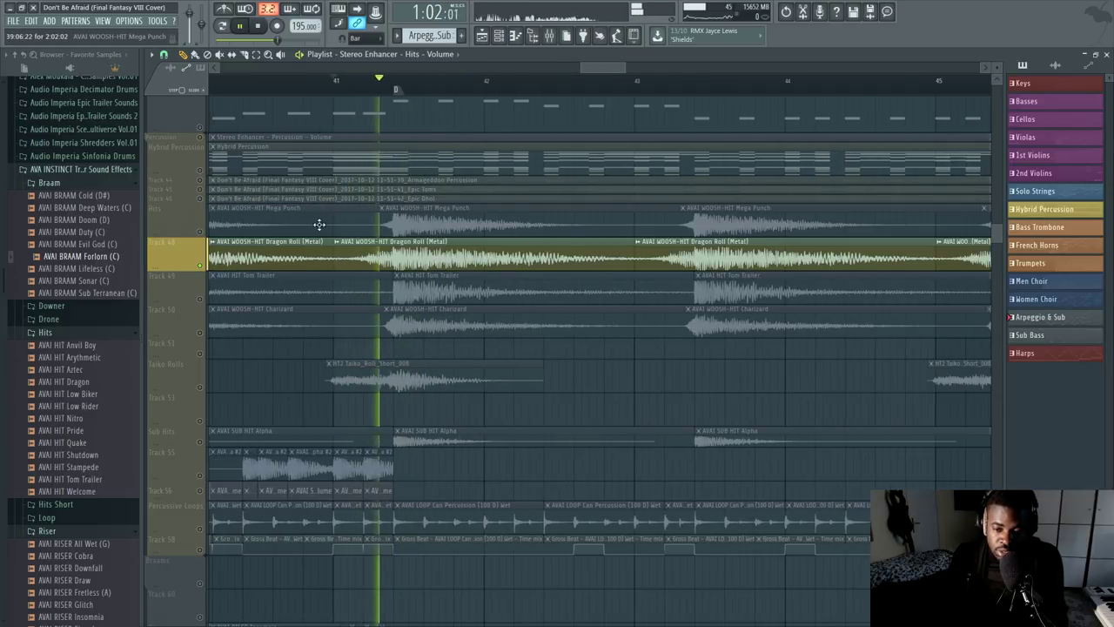
key("space")
left_click(199, 300, "ctrl")
key("space")
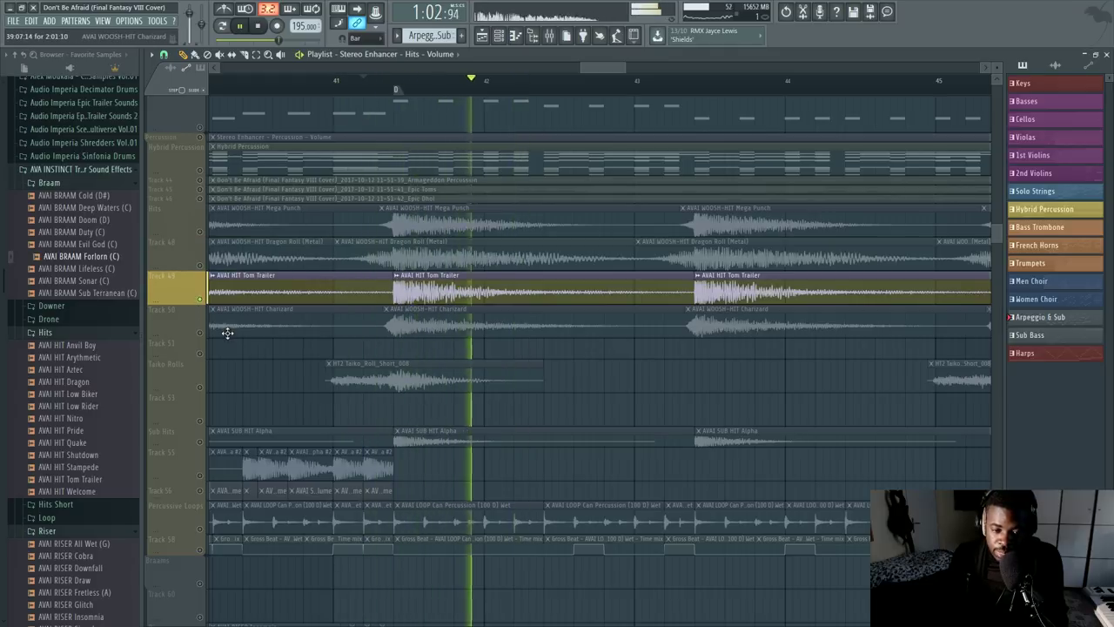
key("space")
left_click(200, 333, "ctrl")
key("space")
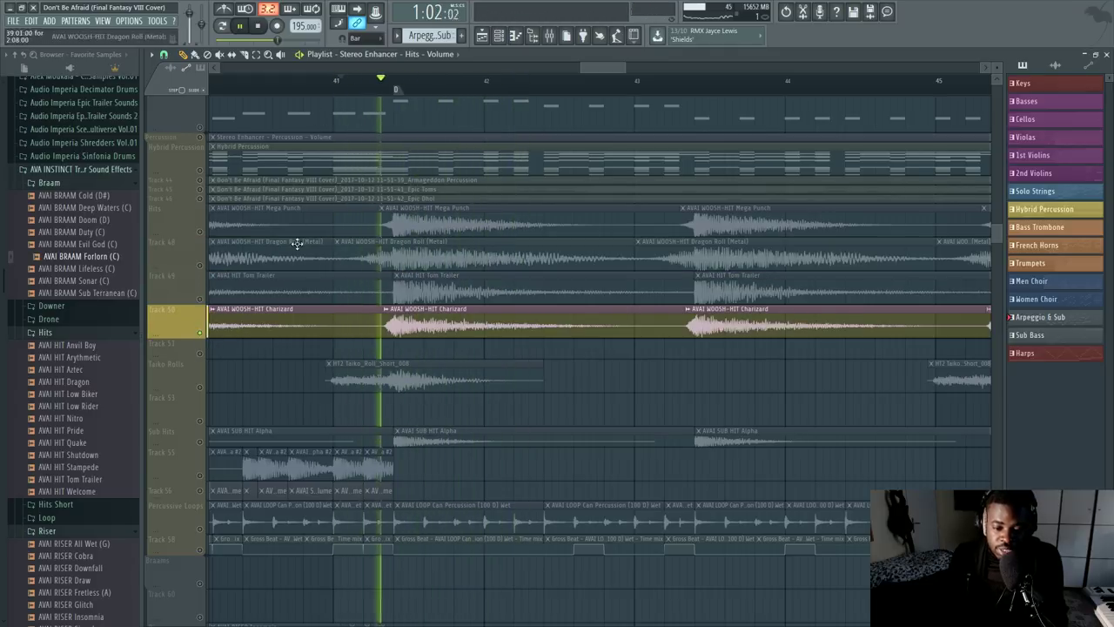
key("space")
Step: Solo and audition the AVAI SUB HIT Alpha track, and solo the Charizard track again
left_click(201, 441, "ctrl")
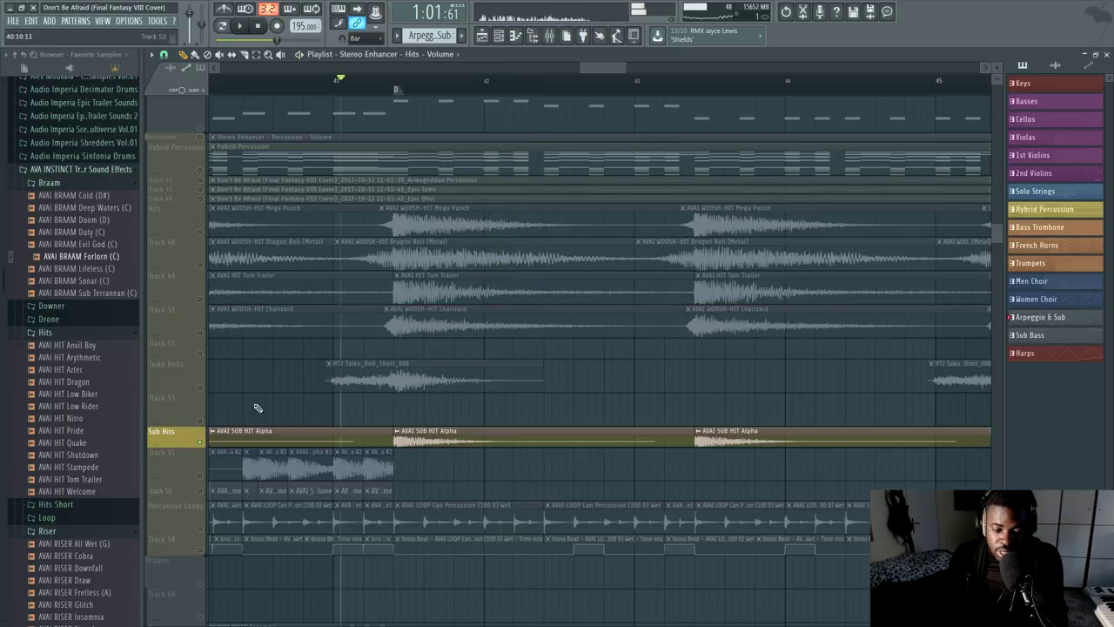
key("space")
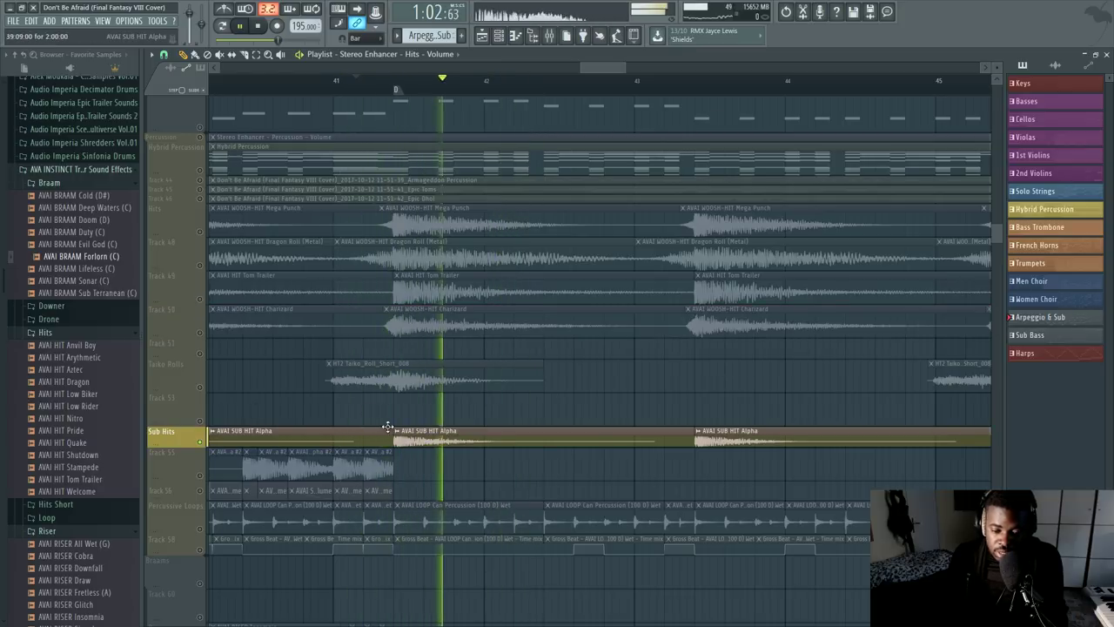
key("space")
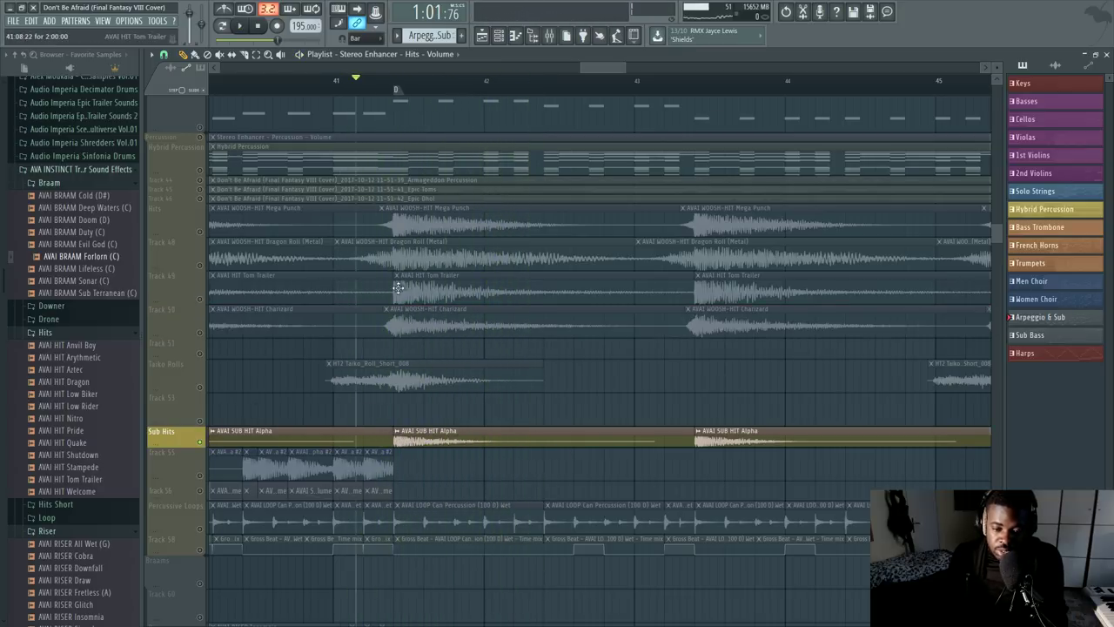
left_click(201, 332, "ctrl")
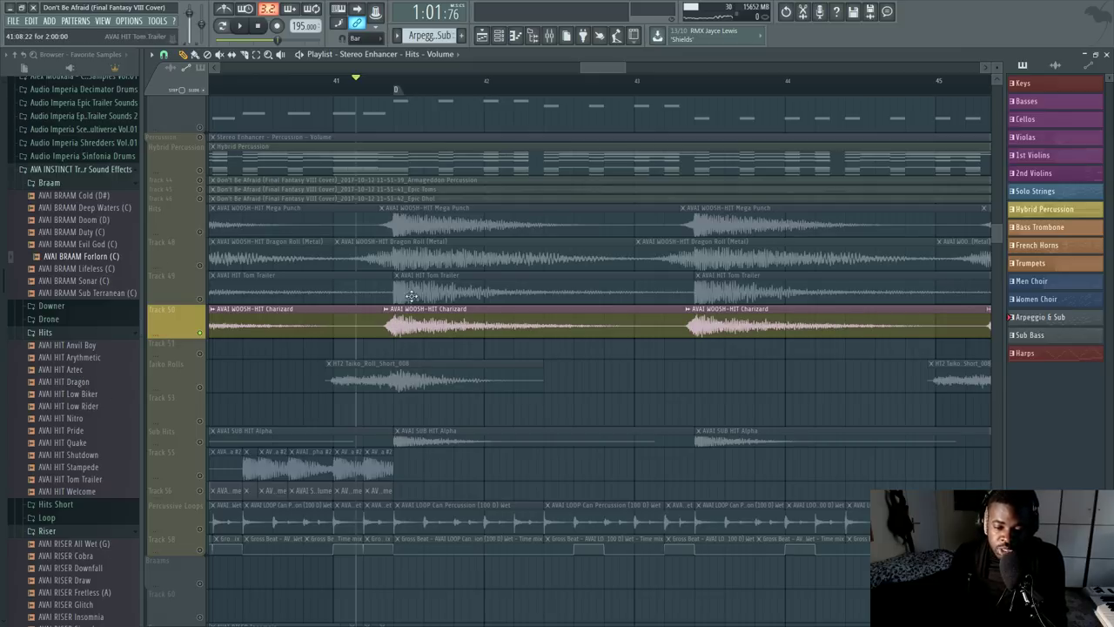
Step: Preview the AVAI HIT Tom Trailer, Quake, Nitro and Dragon samples in the Hits folder
scroll(80, 493, "down", 8)
scroll(92, 376, "down", 5)
scroll(89, 378, "up", 5)
scroll(87, 377, "up", 1)
scroll(54, 354, "up", 5)
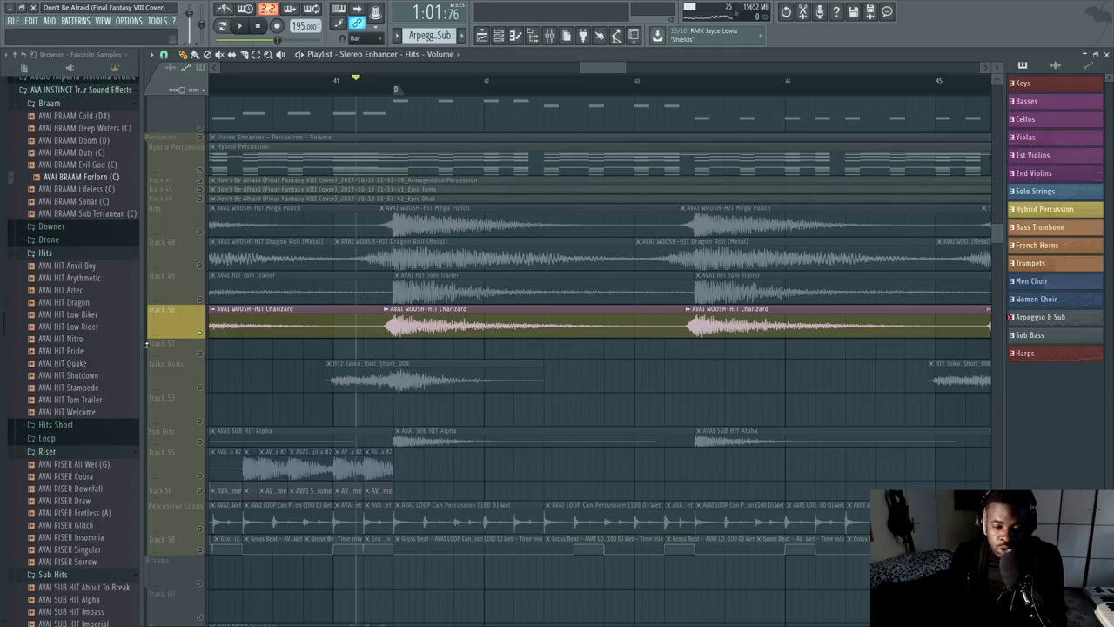
left_click(74, 401)
left_click(80, 364)
left_click(56, 337)
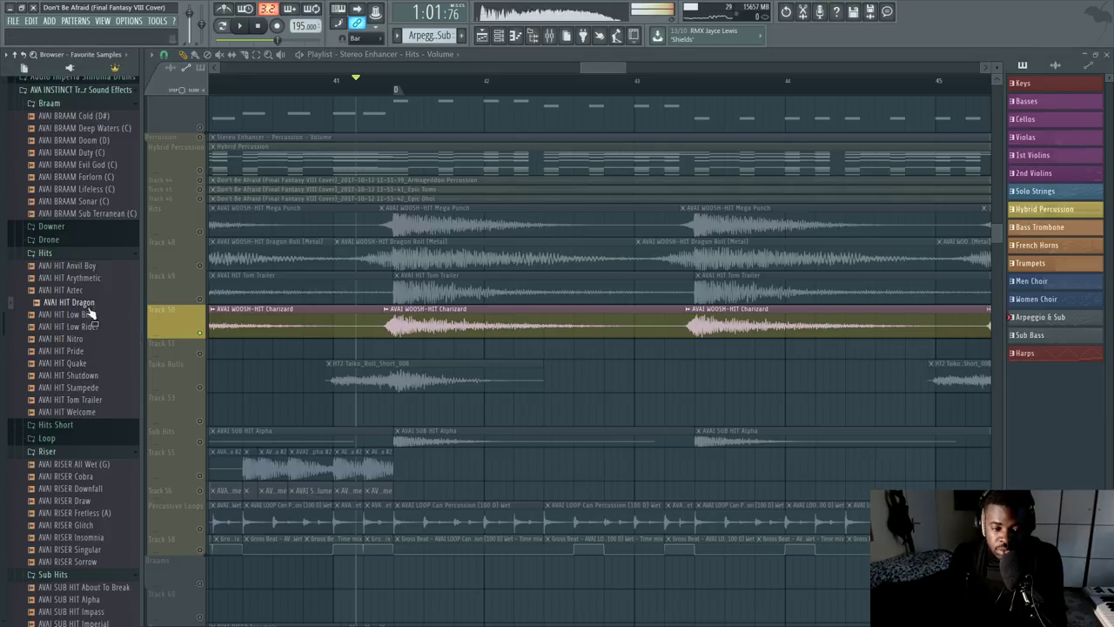
Step: Preview the AVAI WOOSH Slam and AVAI WOOSH Celeron samples in the Woosh folder
scroll(85, 383, "down", 7)
scroll(85, 389, "down", 4)
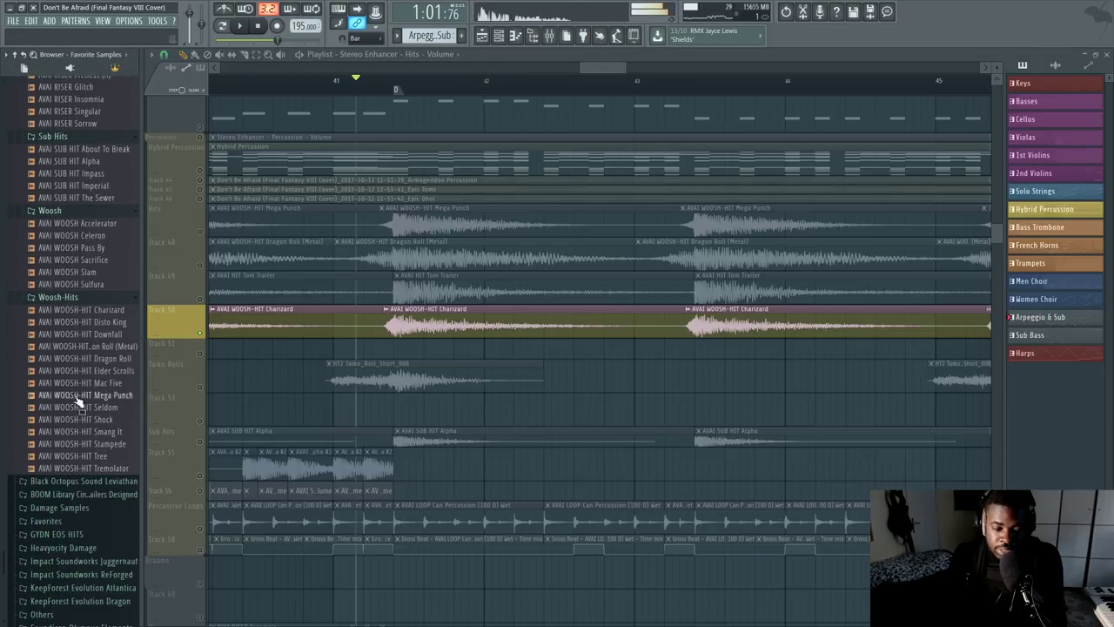
left_click(64, 272)
left_click(51, 235)
scroll(54, 374, "up", 12)
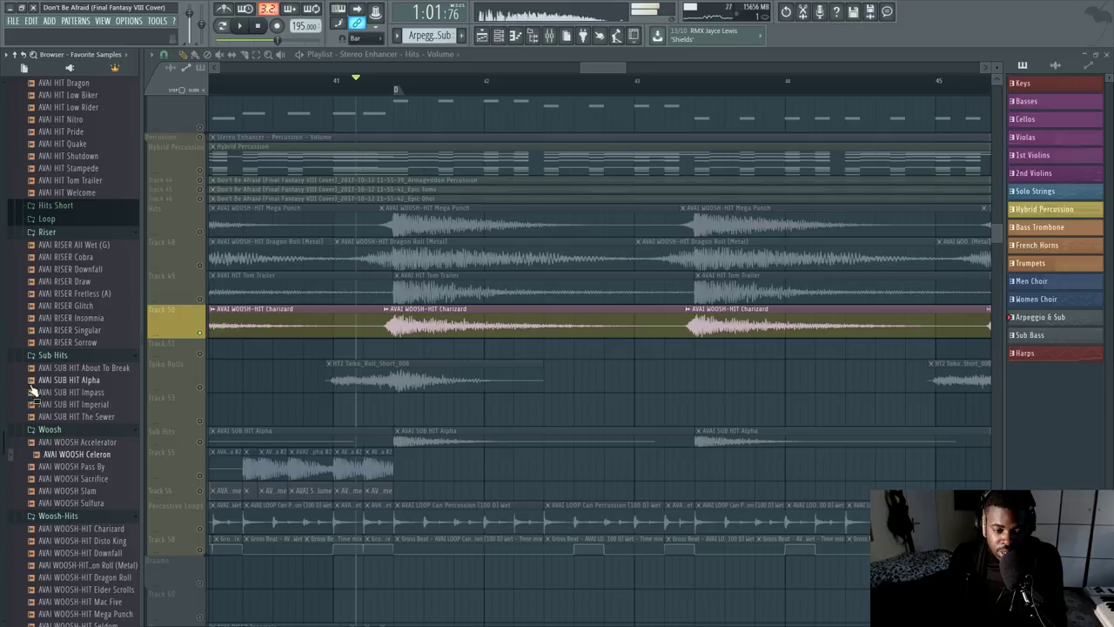
Step: Preview the AVAI SUB HIT Imperial, Alpha and Impass samples in the Sub Hits folder and stop the playback
scroll(57, 501, "down", 4)
left_click(70, 478)
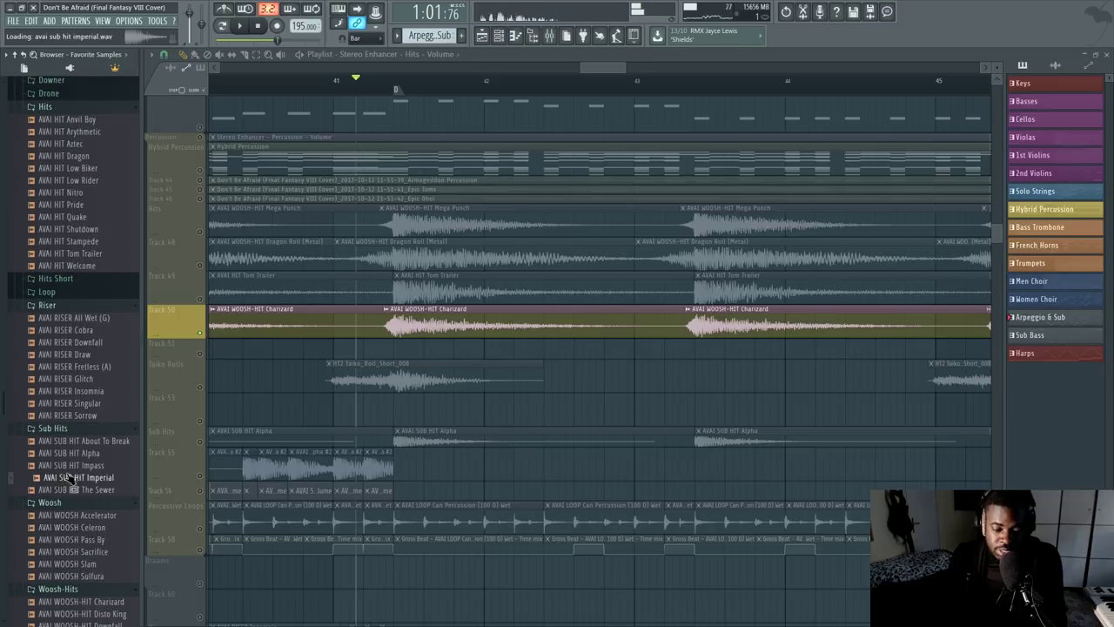
left_click(74, 465)
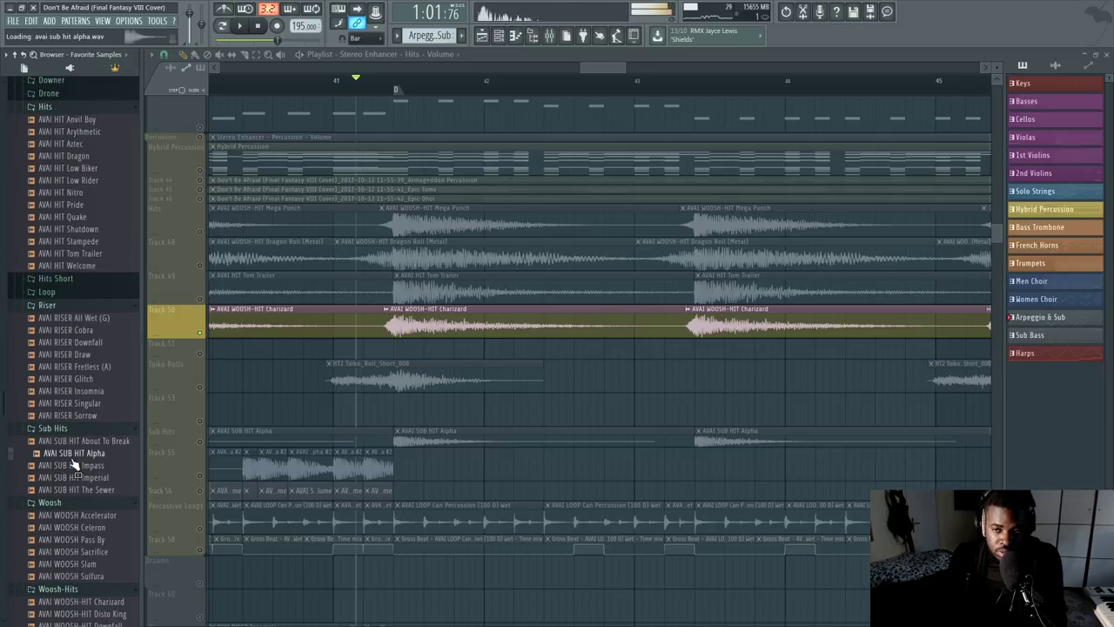
left_click(259, 31)
Step: Solo the Tom Trailer track, check the AVAI HIT Tom Trailer sample's channel settings, and view its clips across the whole arrangement
scroll(489, 91, "down", 3)
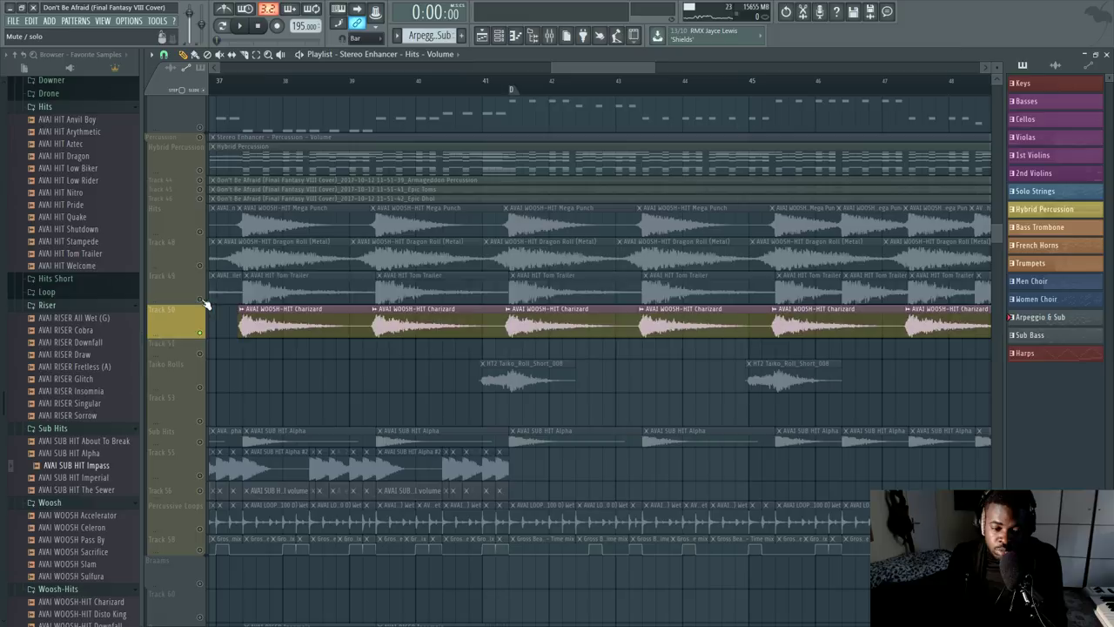
left_click(277, 286)
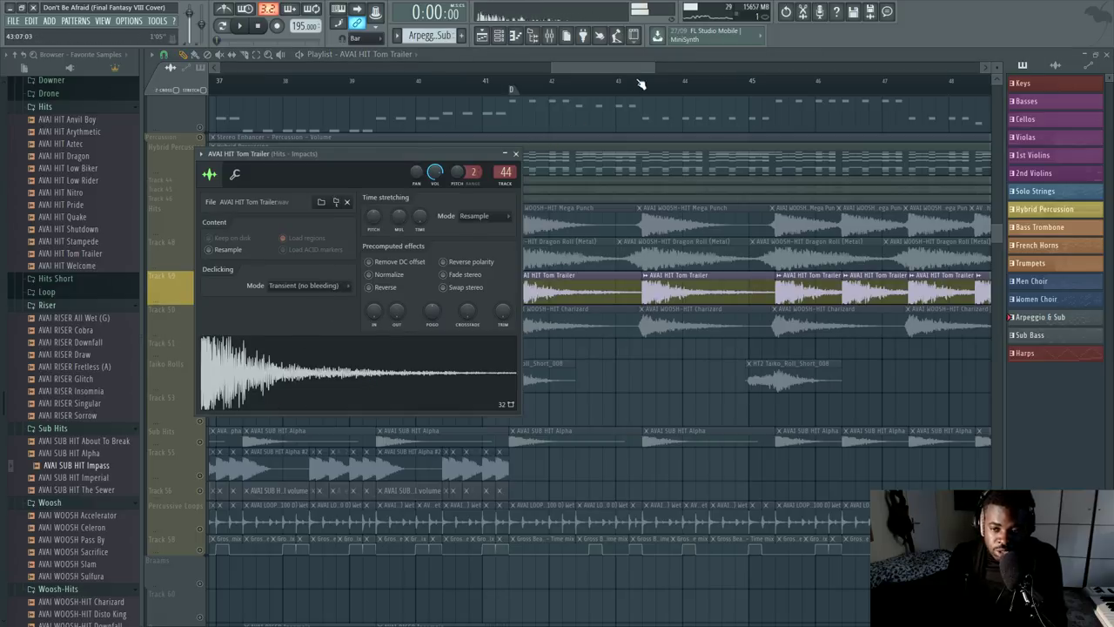
scroll(642, 81, "down", 3)
scroll(642, 69, "down", 2)
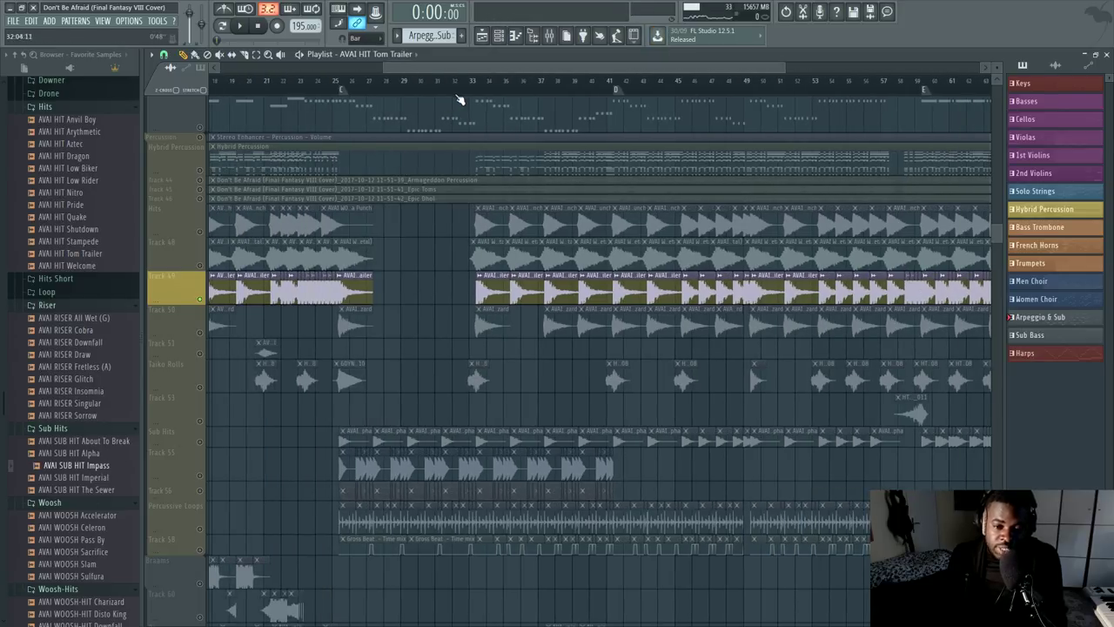
scroll(462, 96, "down", 4)
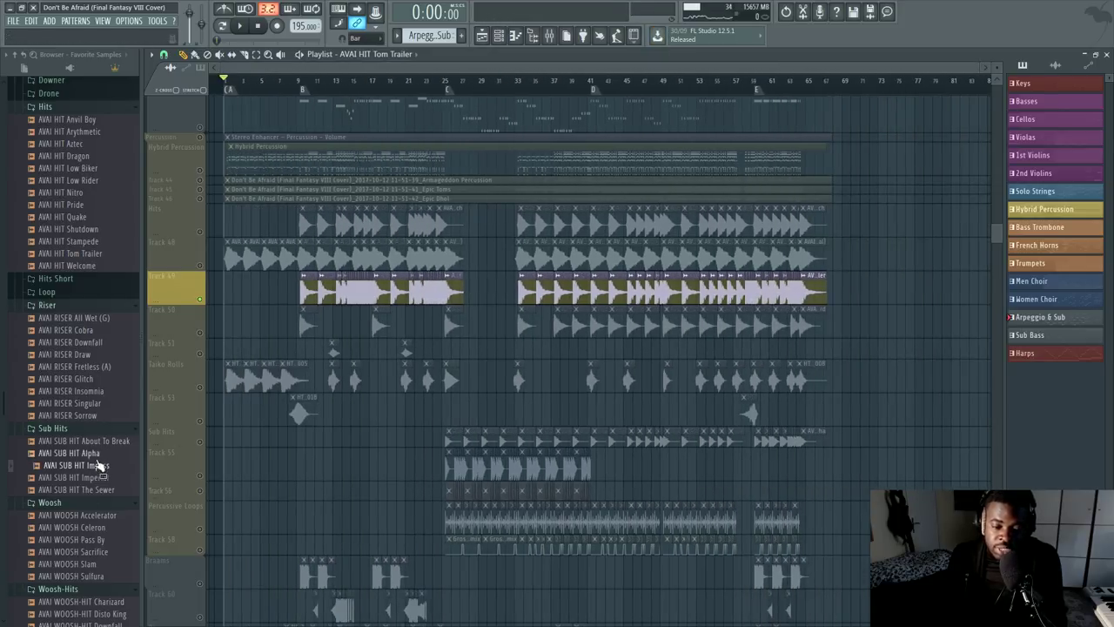
Step: Remove the solo from the Tom Trailer track and bring the Braams, Risers, Reverse FXs and Downers tracks into view
right_click(200, 299)
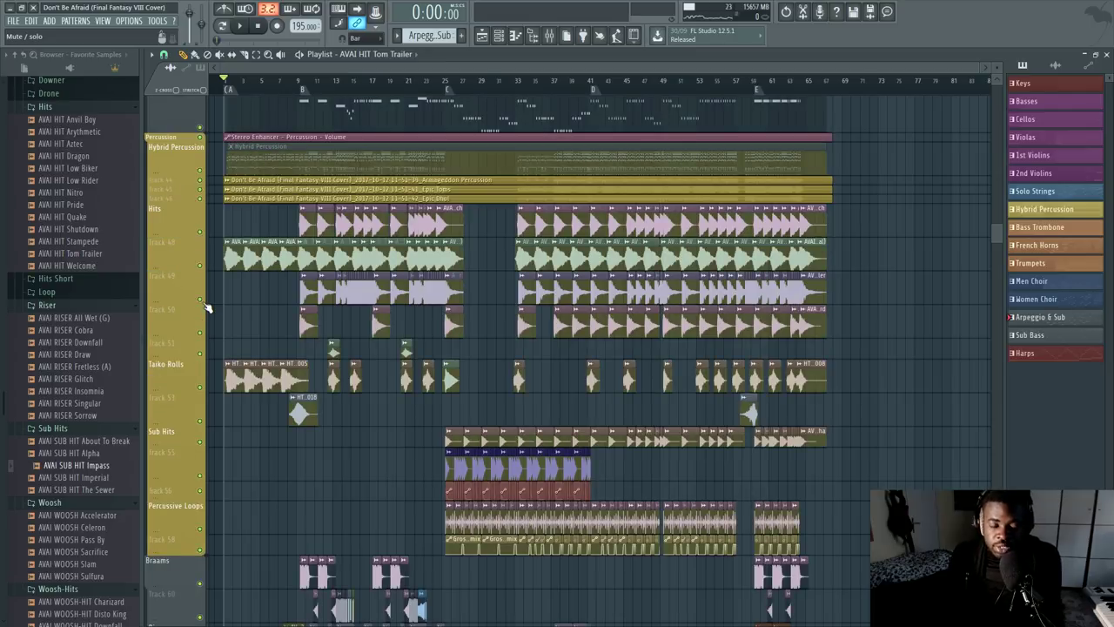
scroll(202, 324, "down", 8)
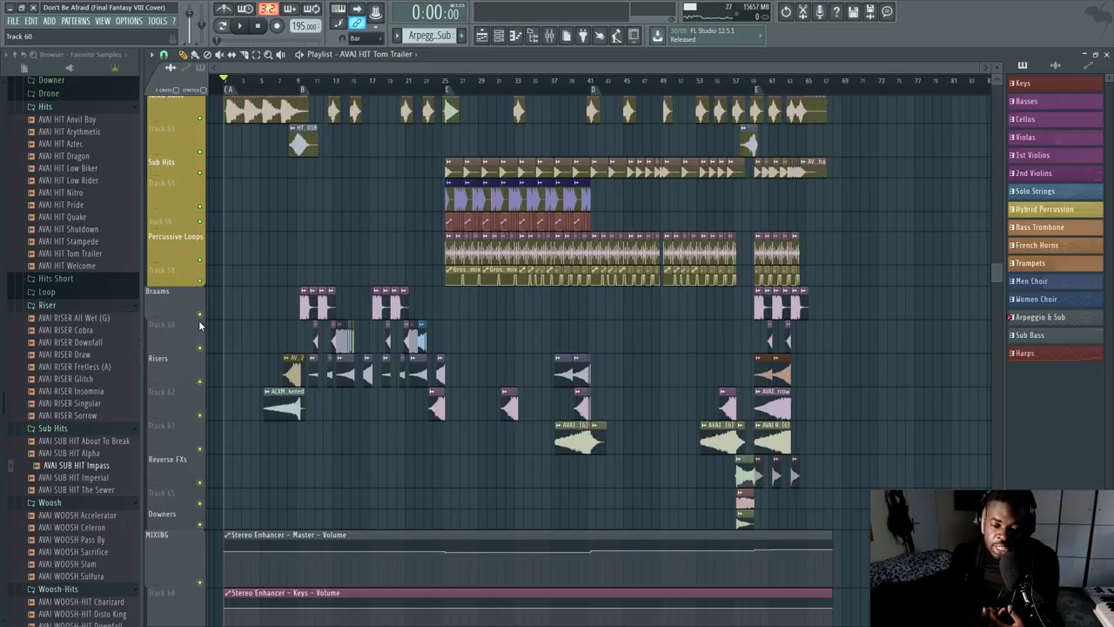
scroll(199, 326, "down", 5)
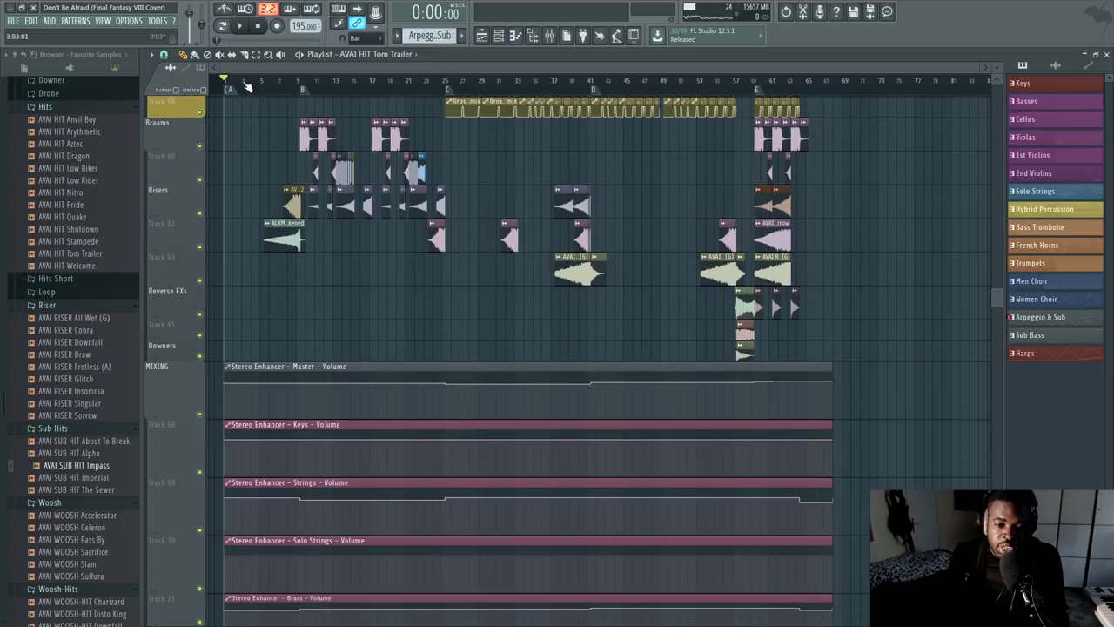
Step: Examine the Taiko Rolls, Sub Hits, Percussive Loops, Braams, Risers, Reverse FXs and Downers clips across the whole arrangement
scroll(249, 86, "up", 5)
scroll(373, 87, "down", 3)
scroll(308, 254, "up", 2)
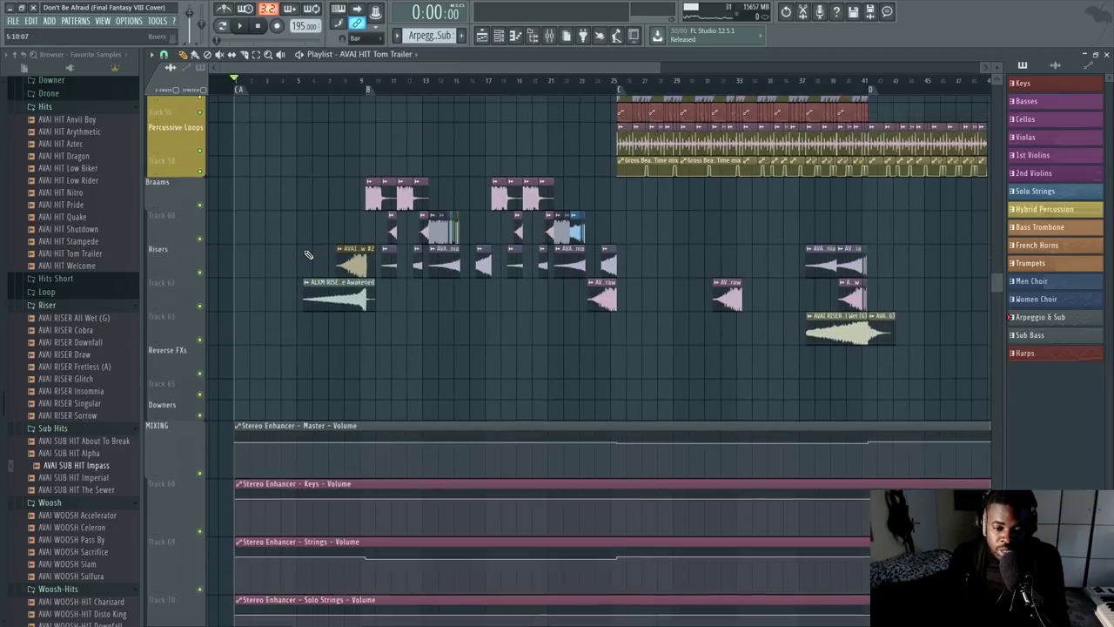
scroll(308, 254, "up", 4)
scroll(601, 261, "down", 4, "ctrl")
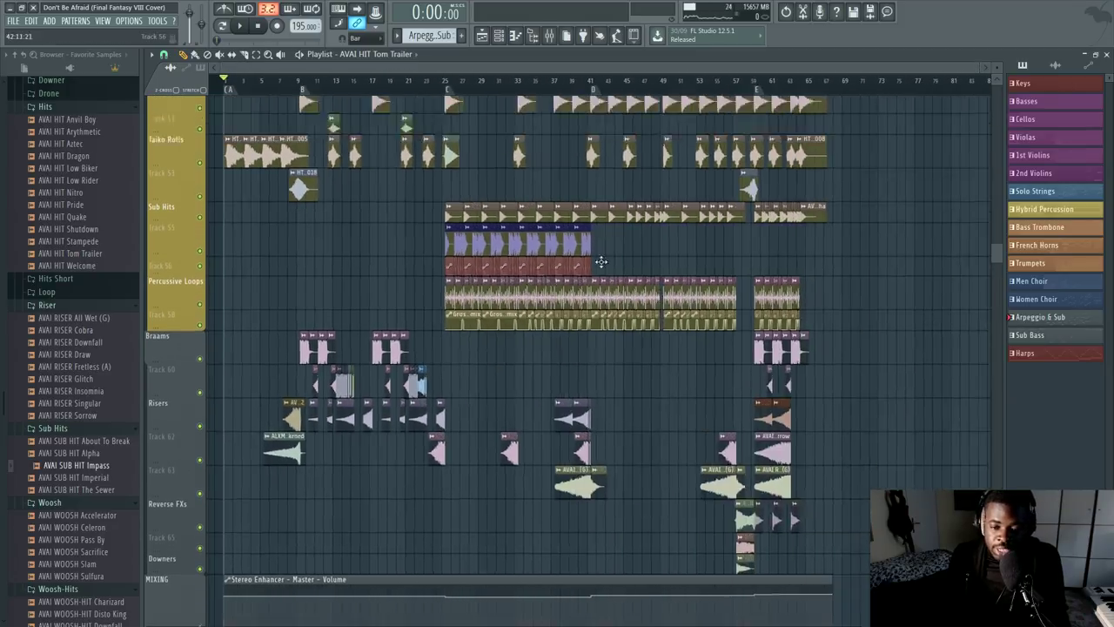
scroll(369, 184, "up", 6)
scroll(443, 271, "down", 8)
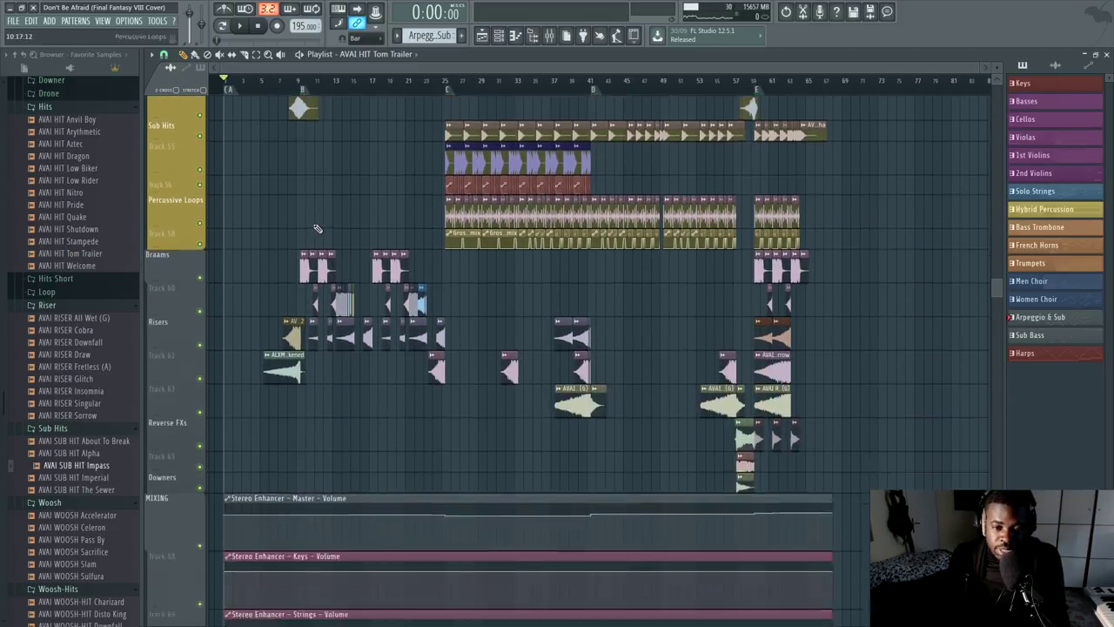
scroll(279, 149, "down", 4)
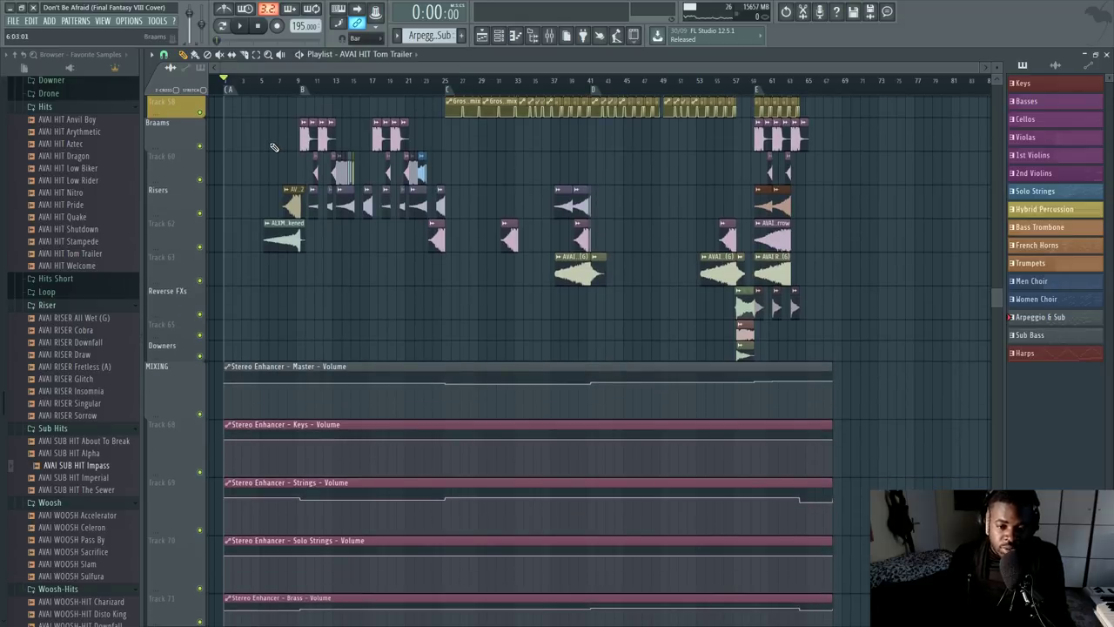
scroll(272, 147, "down", 1)
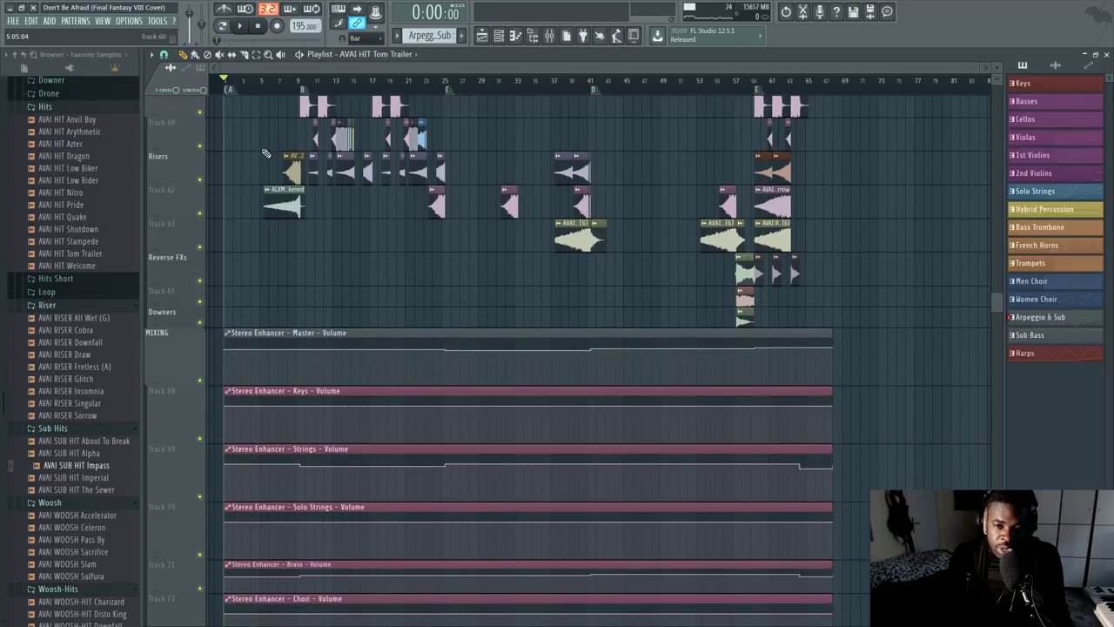
scroll(266, 153, "up", 1)
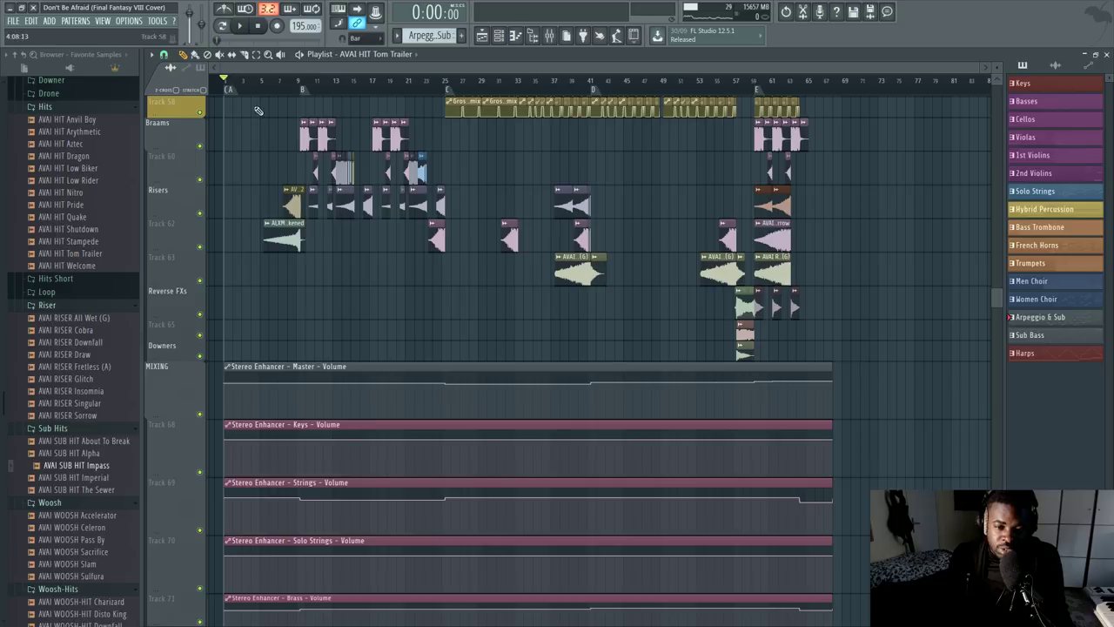
scroll(283, 89, "up", 5)
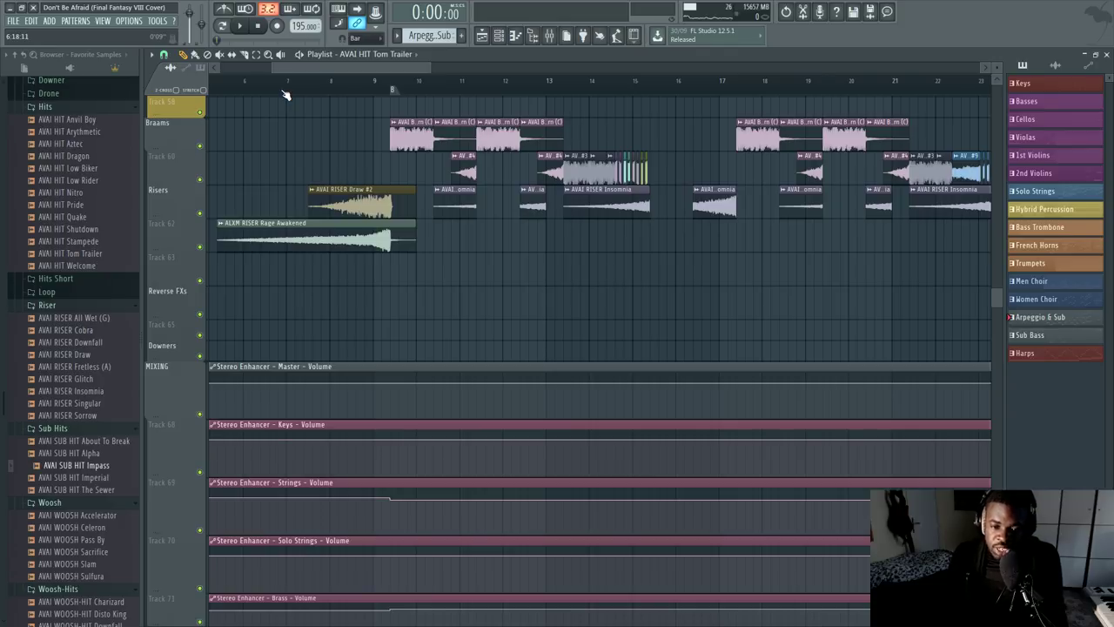
Step: Solo the Braams track and preview the AVAI BRAAM Lifeless (C) and Forlorn (C) samples in the Braam folder
scroll(285, 94, "down", 4)
scroll(231, 182, "up", 2)
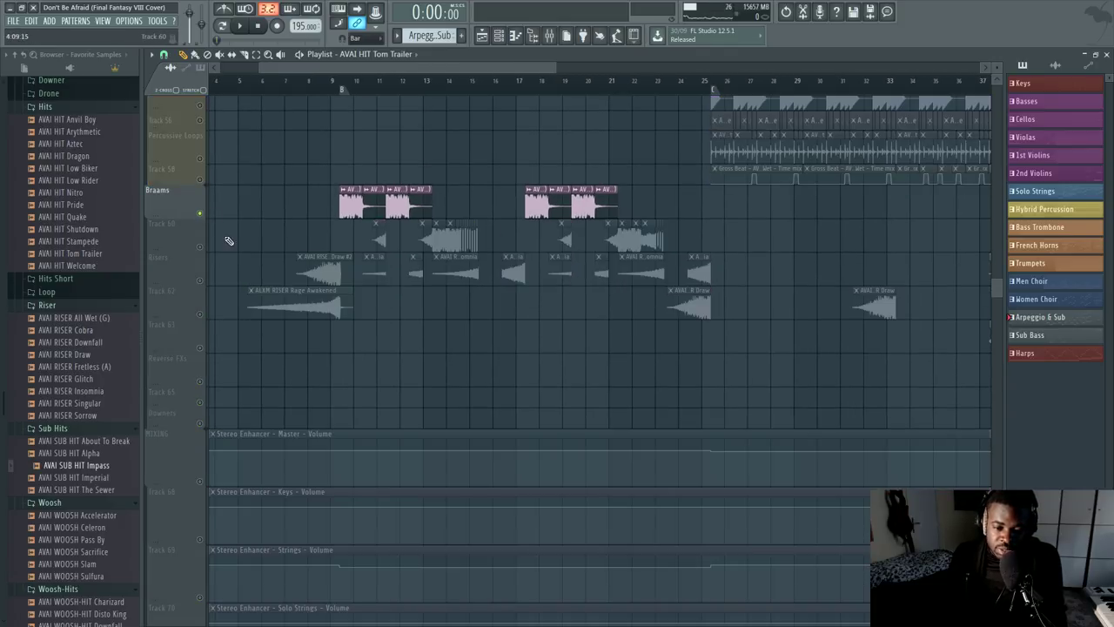
scroll(302, 208, "up", 4)
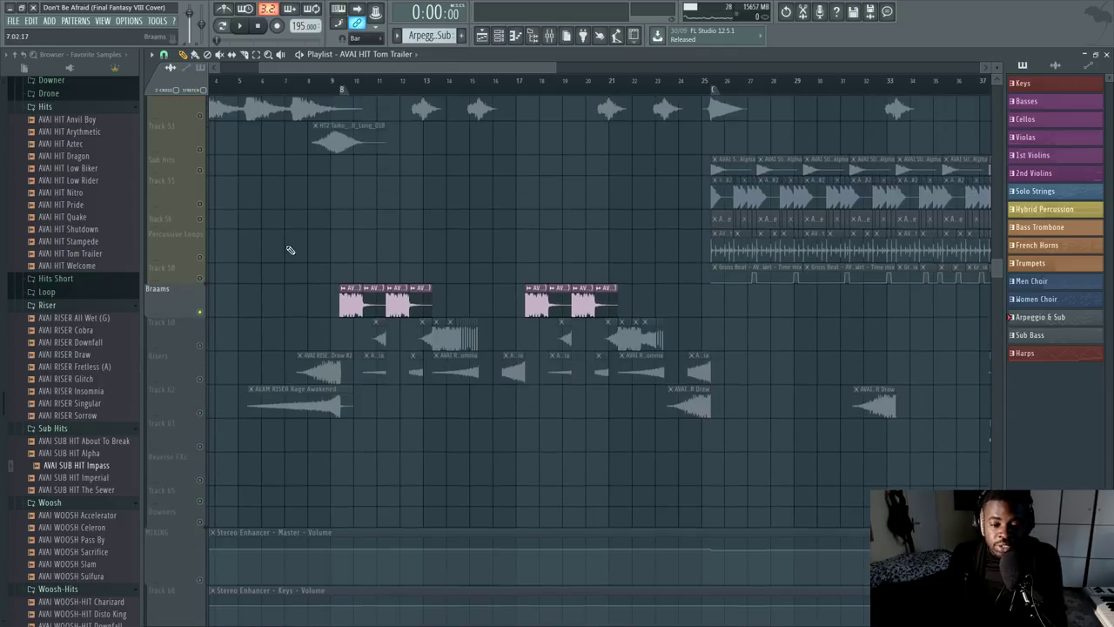
scroll(75, 219, "up", 8)
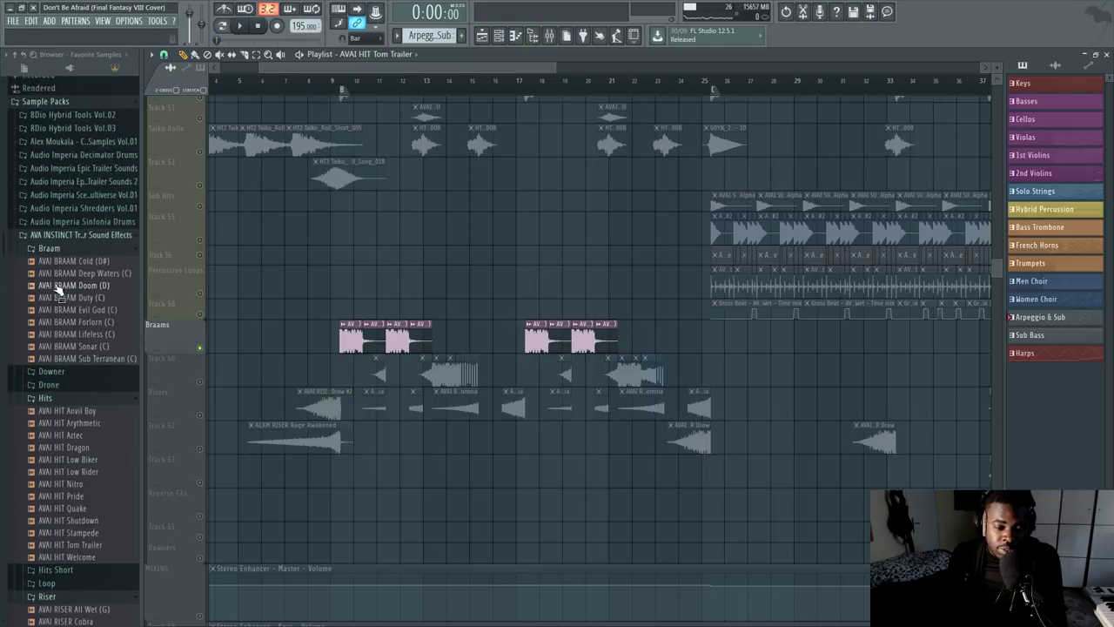
left_click(74, 338)
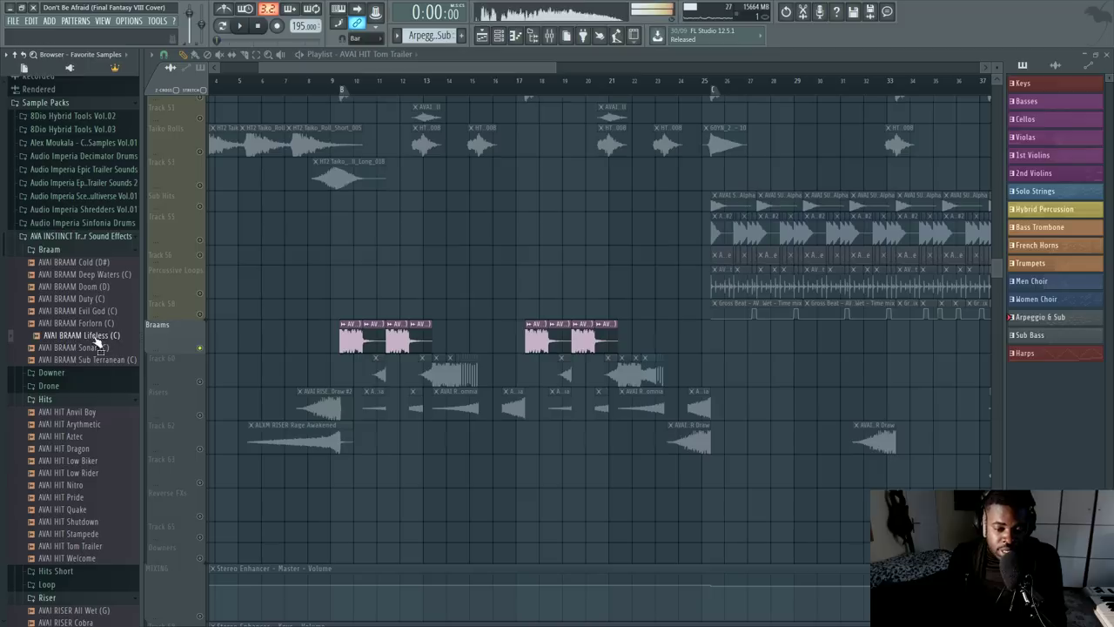
scroll(352, 87, "up", 3)
scroll(352, 87, "up", 2)
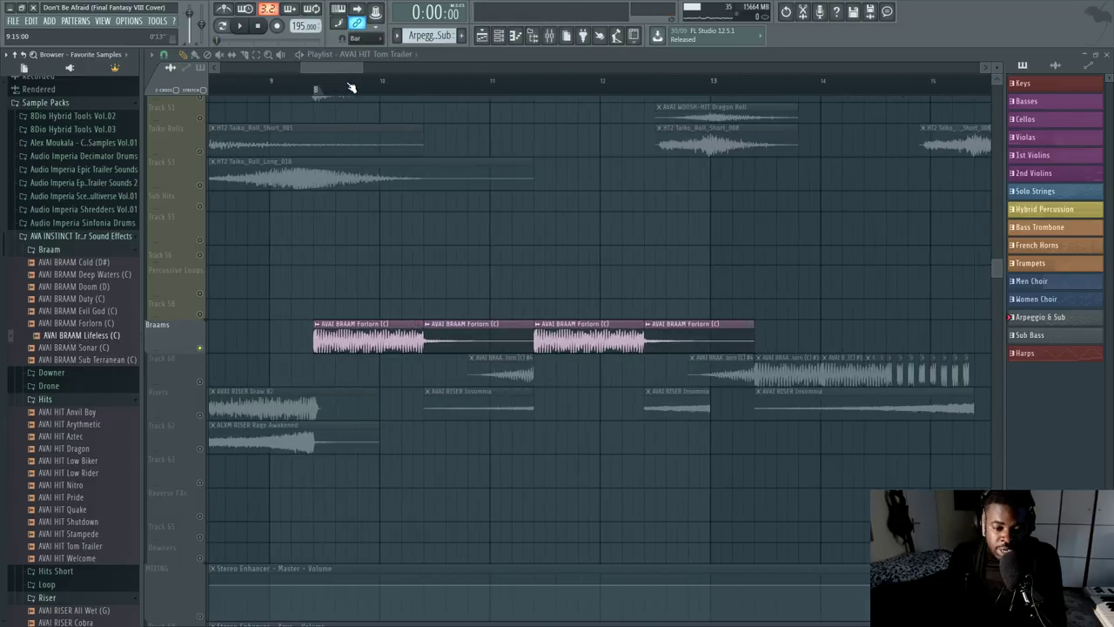
left_click(87, 323)
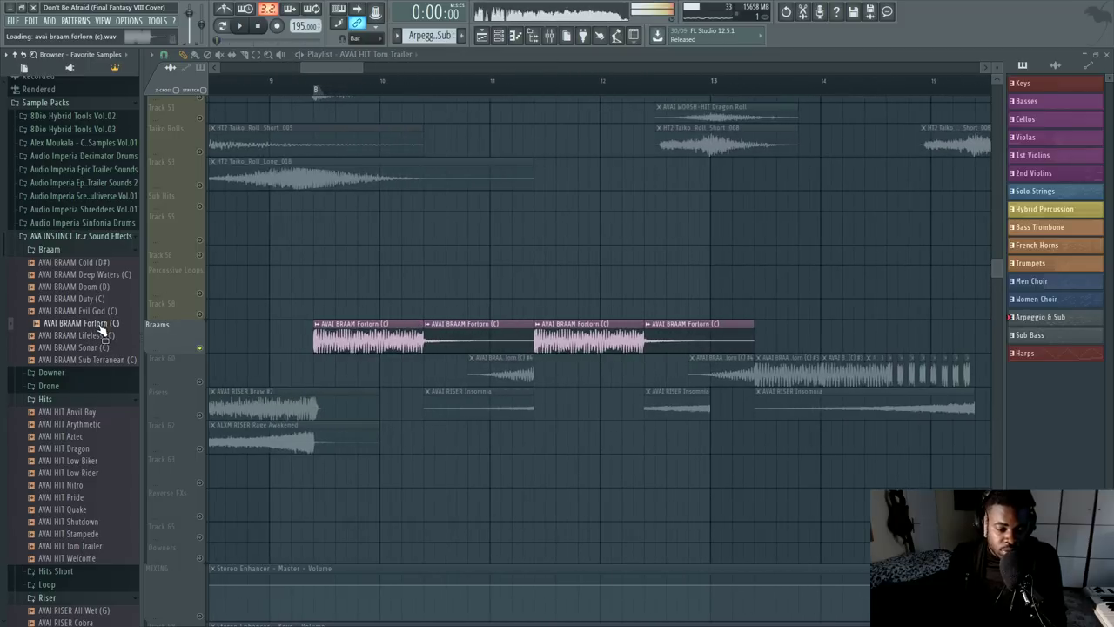
left_click(266, 27)
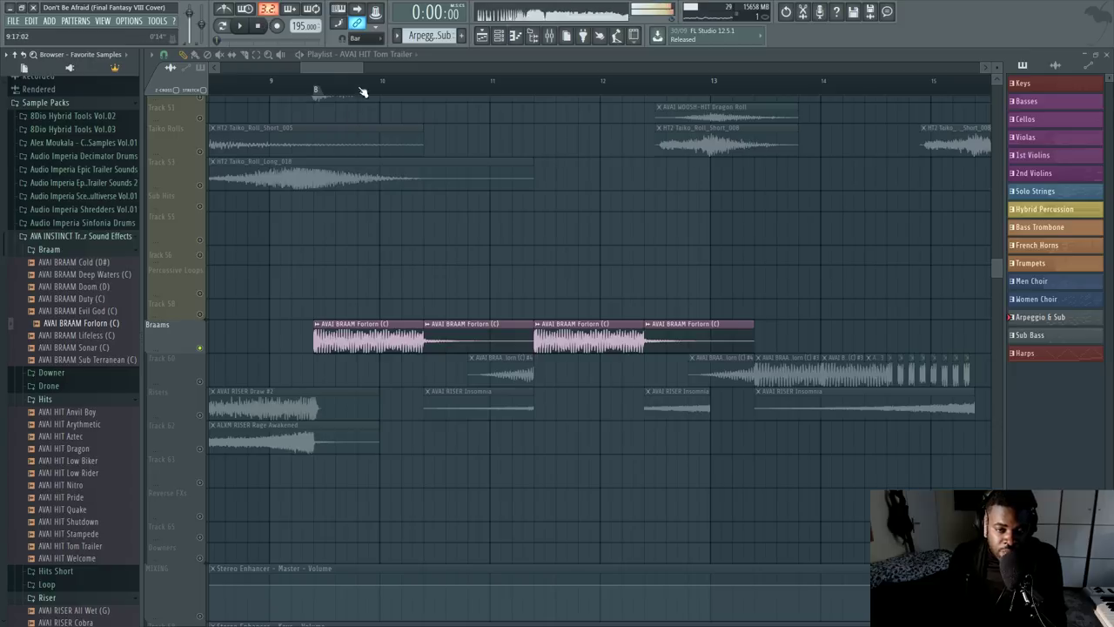
Step: Solo the brass tracks and place the playhead at marker B, with the Bass Trombone, French Horns and Trumpets tracks in view
scroll(363, 87, "down", 2)
scroll(348, 263, "down", 2)
scroll(348, 263, "up", 10)
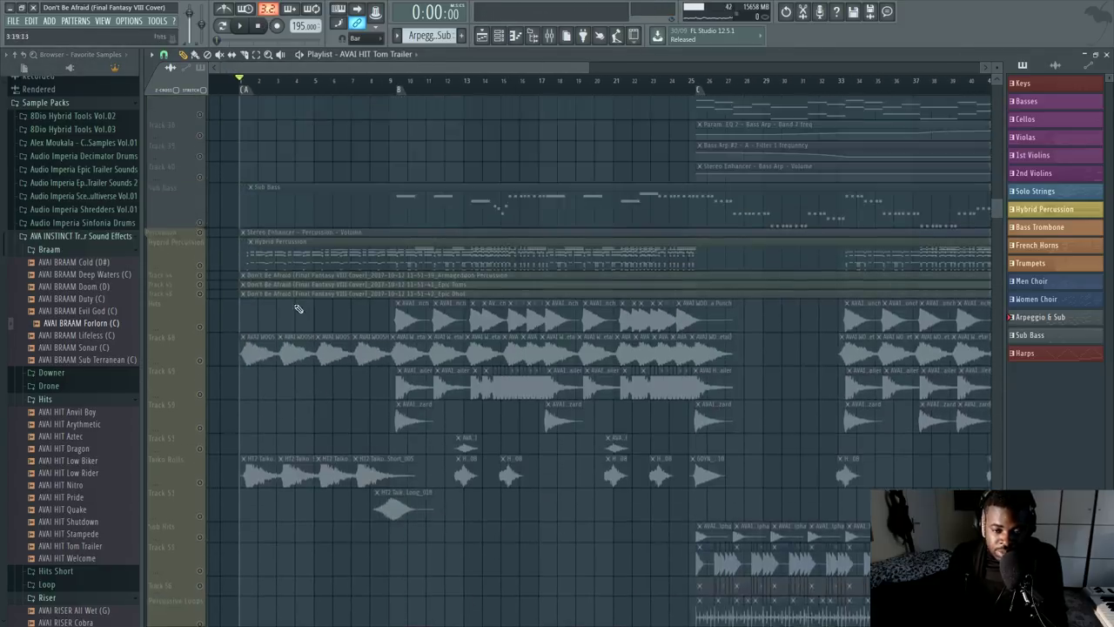
scroll(200, 356, "up", 4)
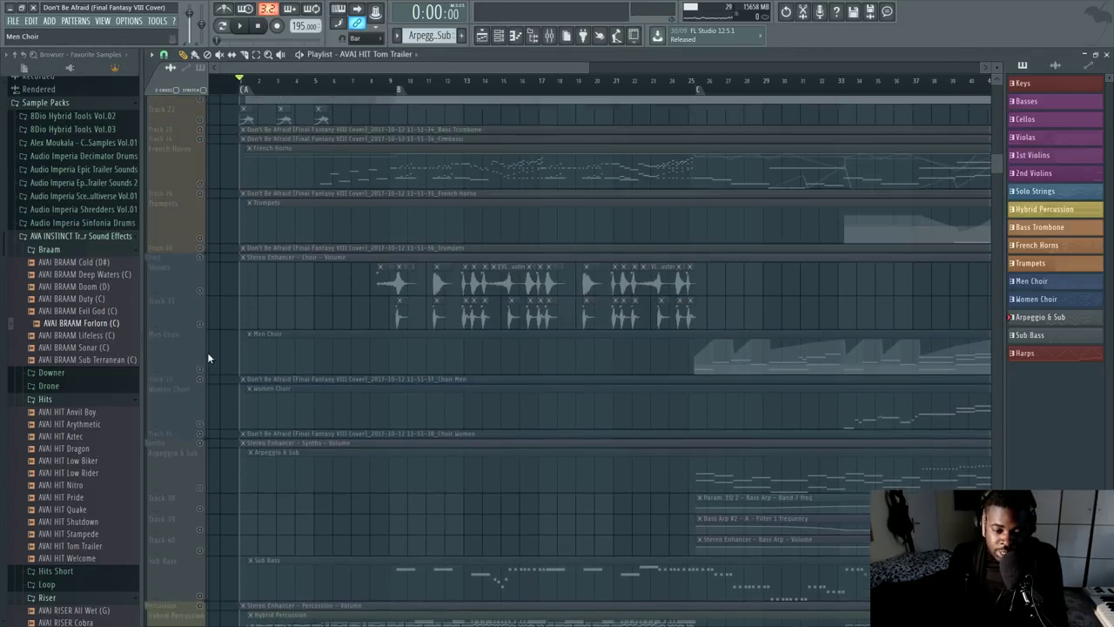
right_click(200, 309)
scroll(361, 368, "down", 2)
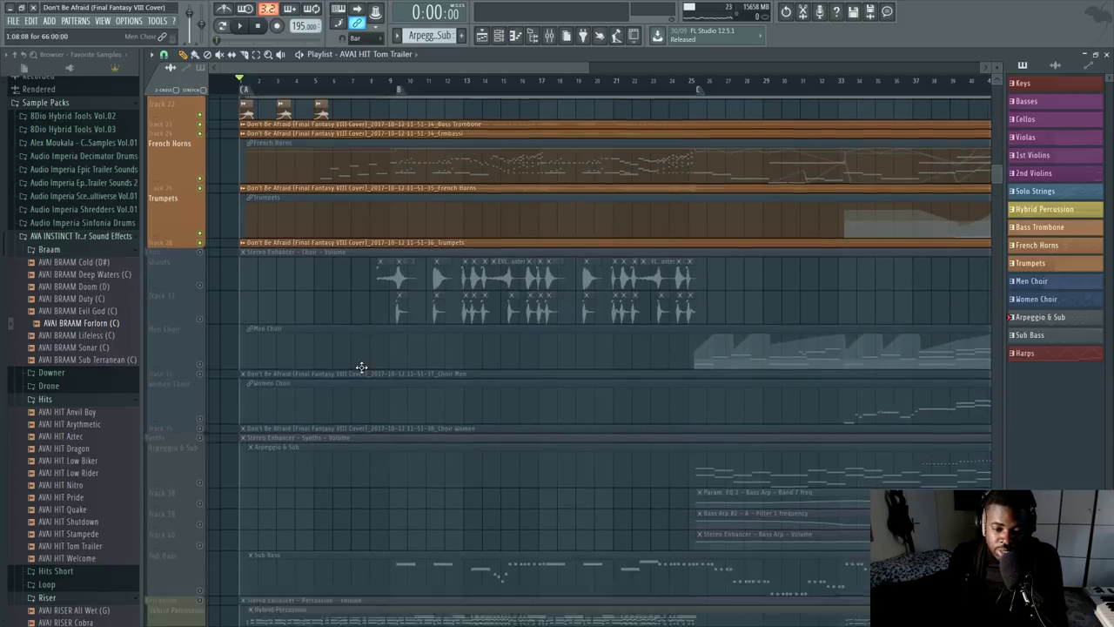
scroll(470, 91, "up", 2)
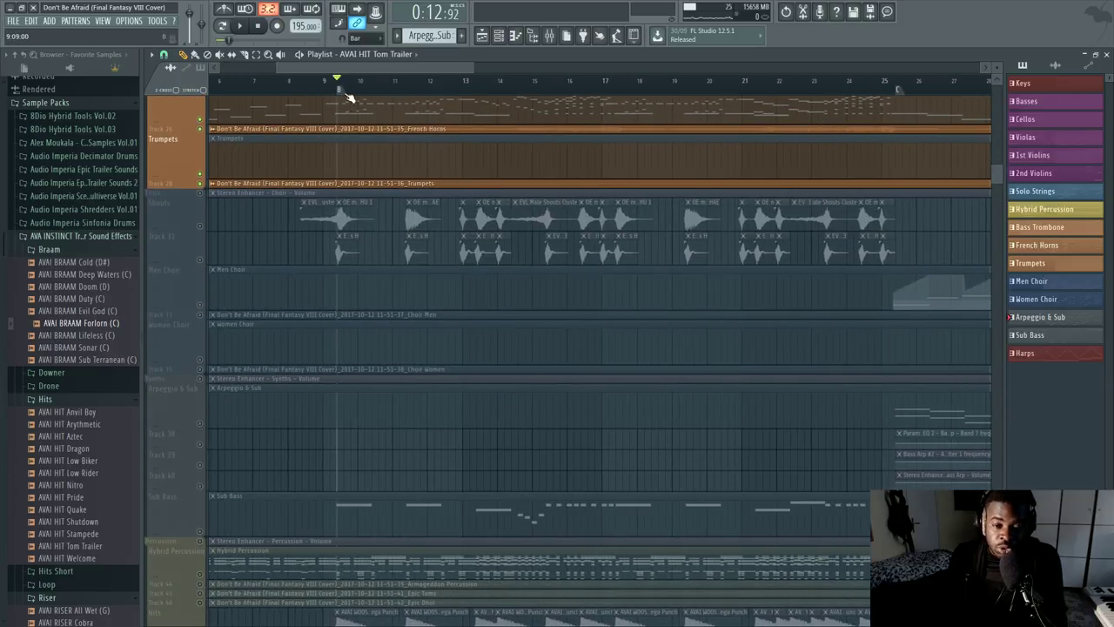
scroll(316, 276, "up", 4)
scroll(236, 328, "down", 4)
scroll(241, 322, "up", 2)
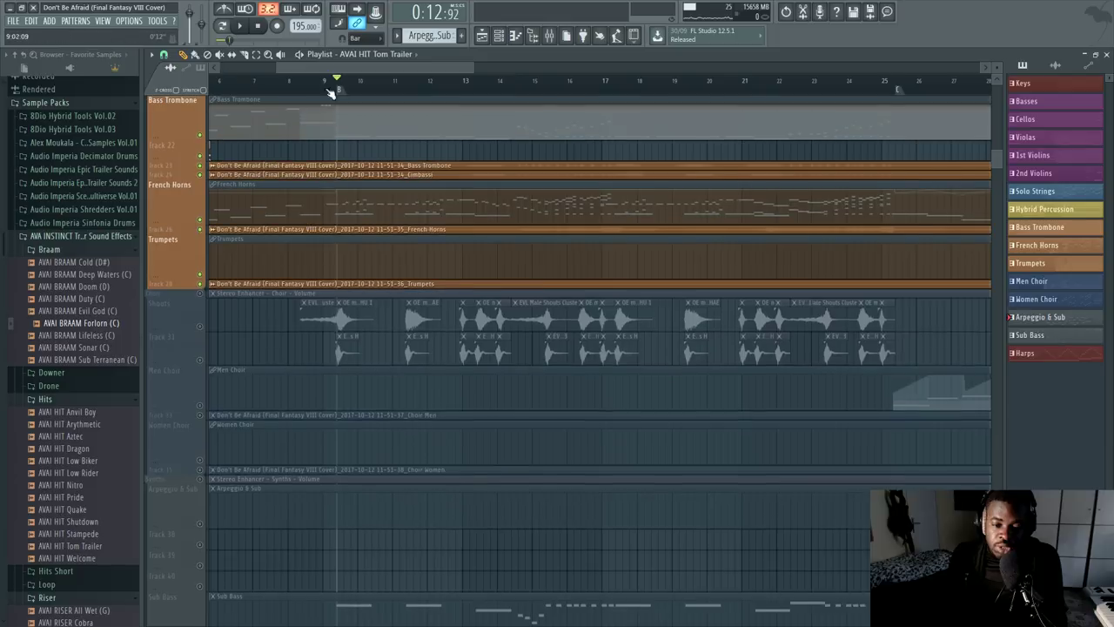
Step: Mute the Cimbassi, French Horns and Trumpets recordings, play the Bass Trombone recording from near marker B, and unmute the others
left_click(201, 175)
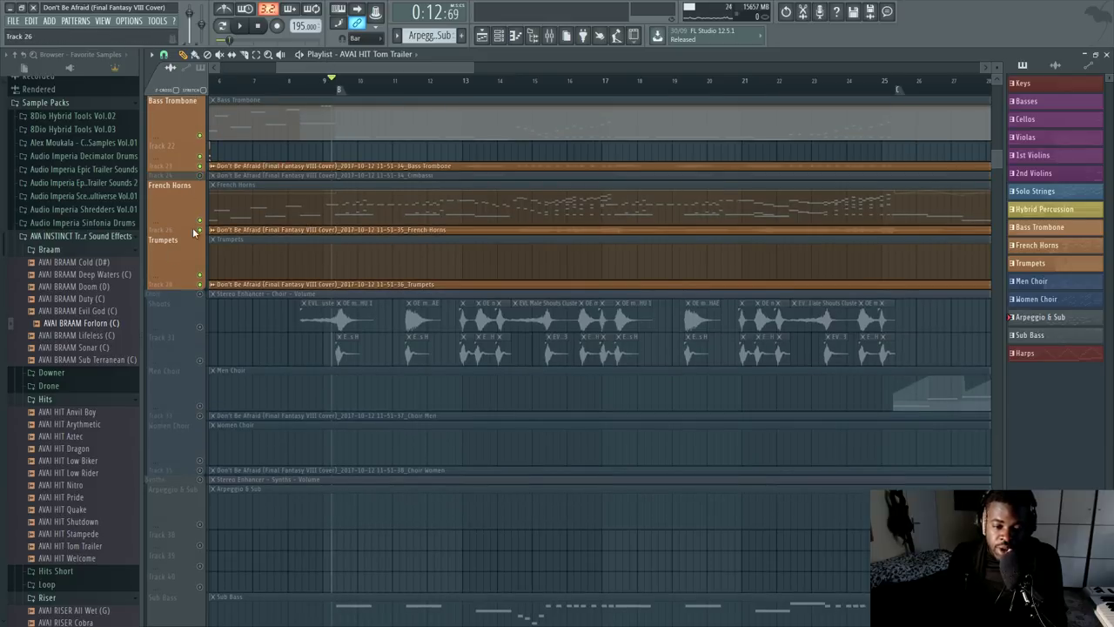
left_click(200, 229)
left_click(201, 285)
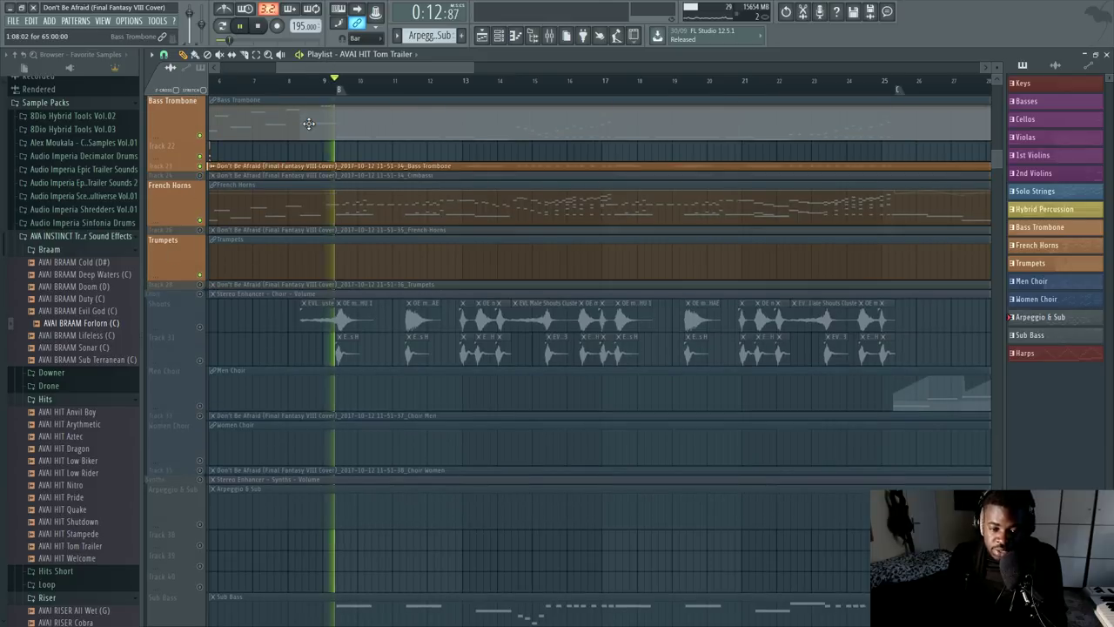
scroll(389, 76, "down", 2)
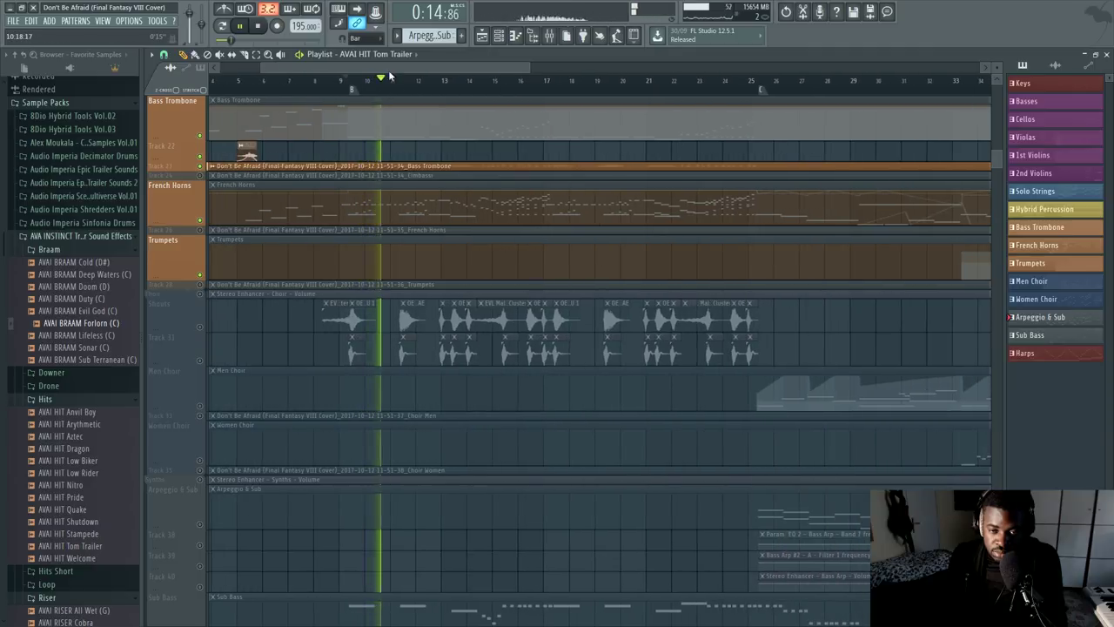
left_click_drag(390, 69, 412, 70)
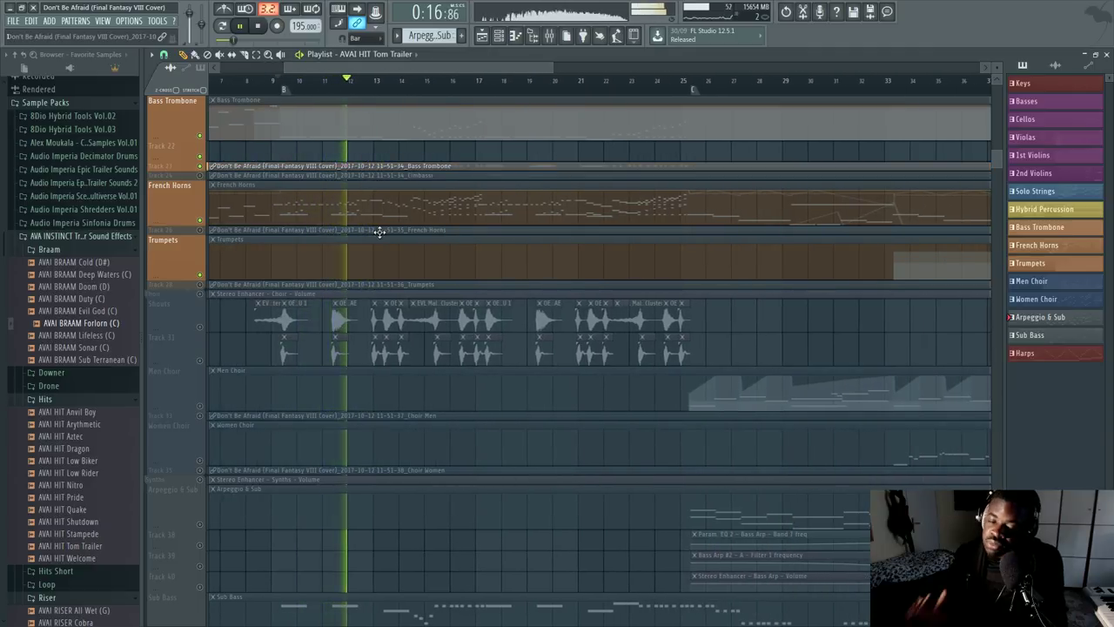
left_click(201, 166)
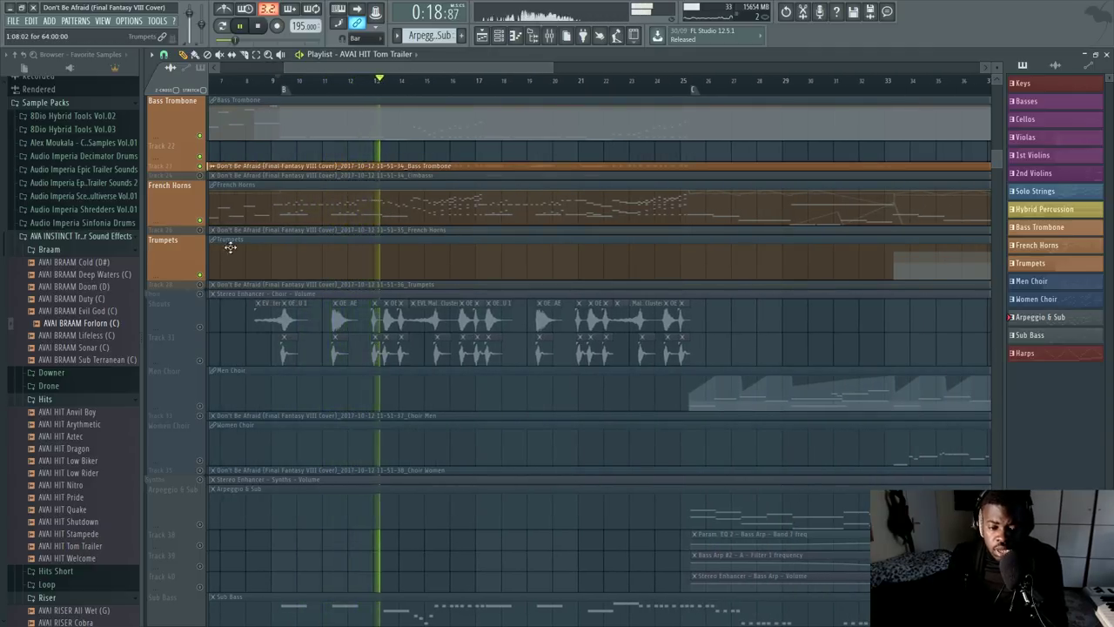
left_click_drag(200, 175, 200, 284)
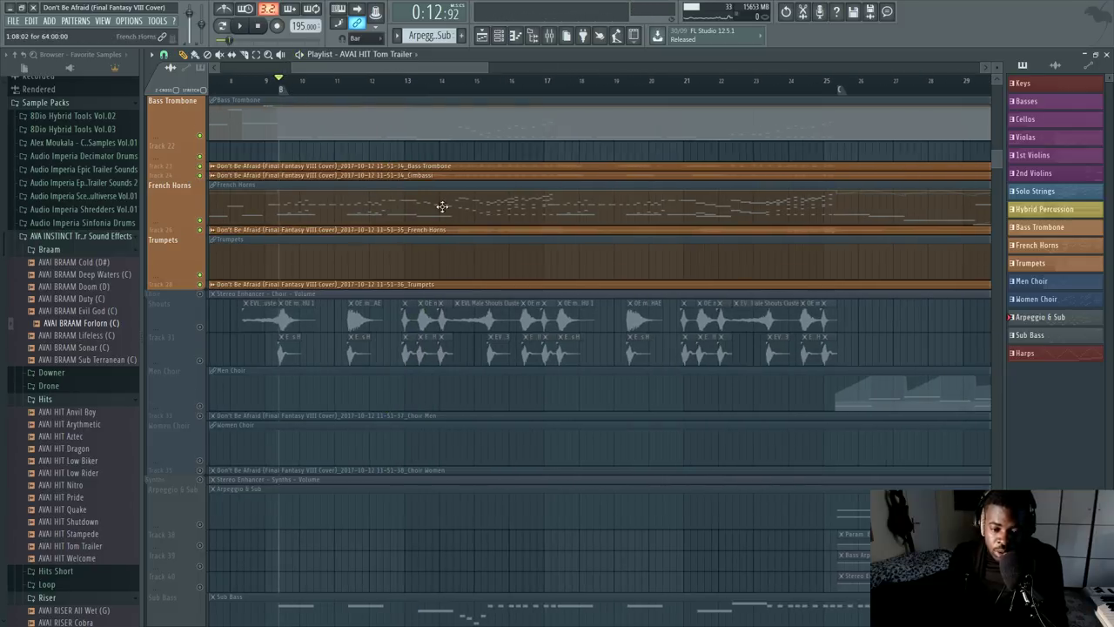
Step: Solo Track 60 below the Braams track and unmute the Braams track so both sound together
scroll(334, 274, "down", 10)
scroll(272, 336, "down", 8)
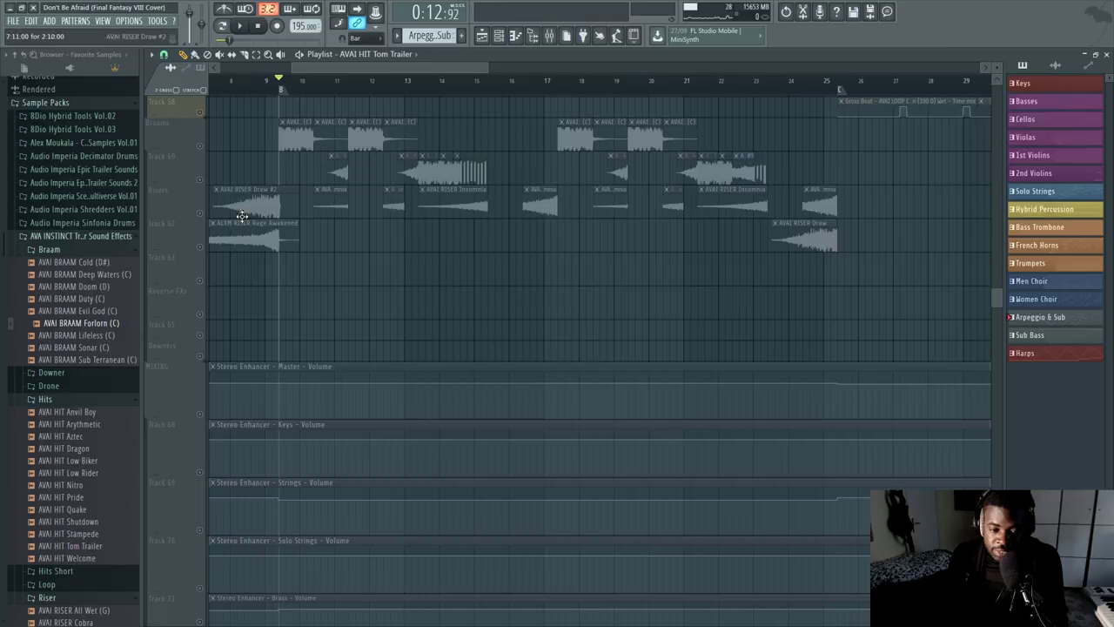
right_click(200, 147)
right_click(201, 179)
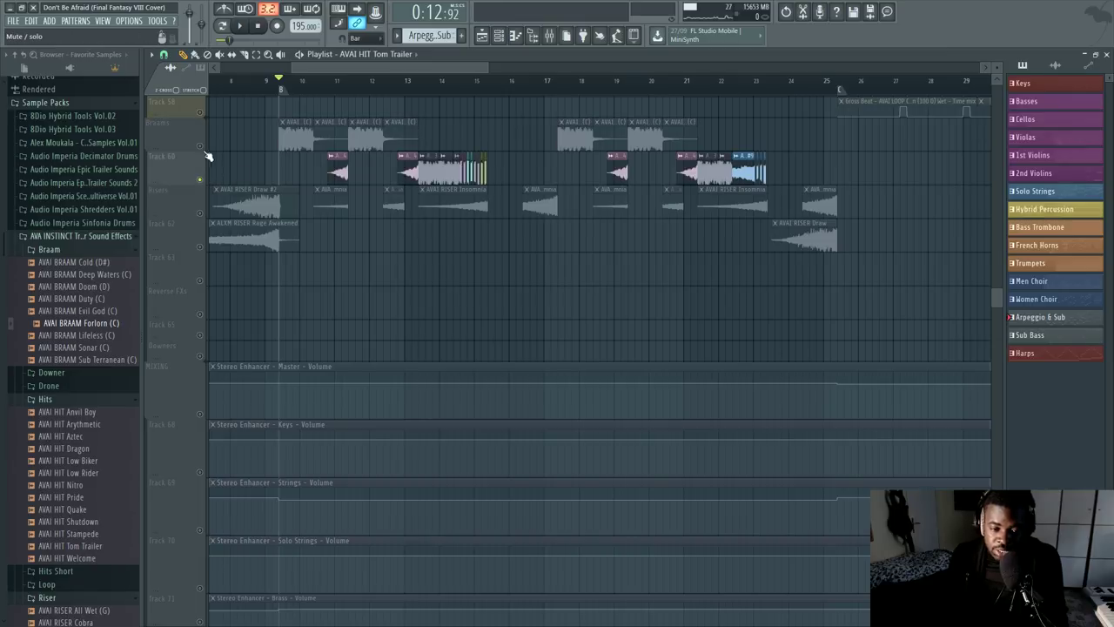
left_click(200, 147)
Step: Zoom in on the AVAI BRAAM Forlorn clips, play them from marker B, and stop the playback
scroll(266, 182, "up", 10)
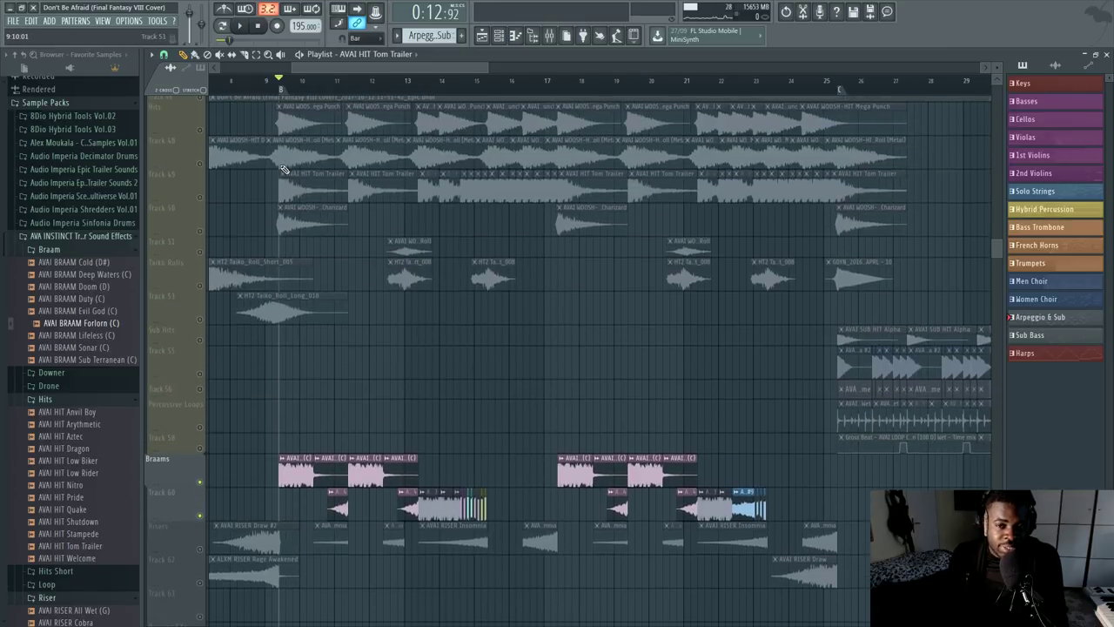
scroll(295, 122, "down", 7)
scroll(281, 82, "up", 5)
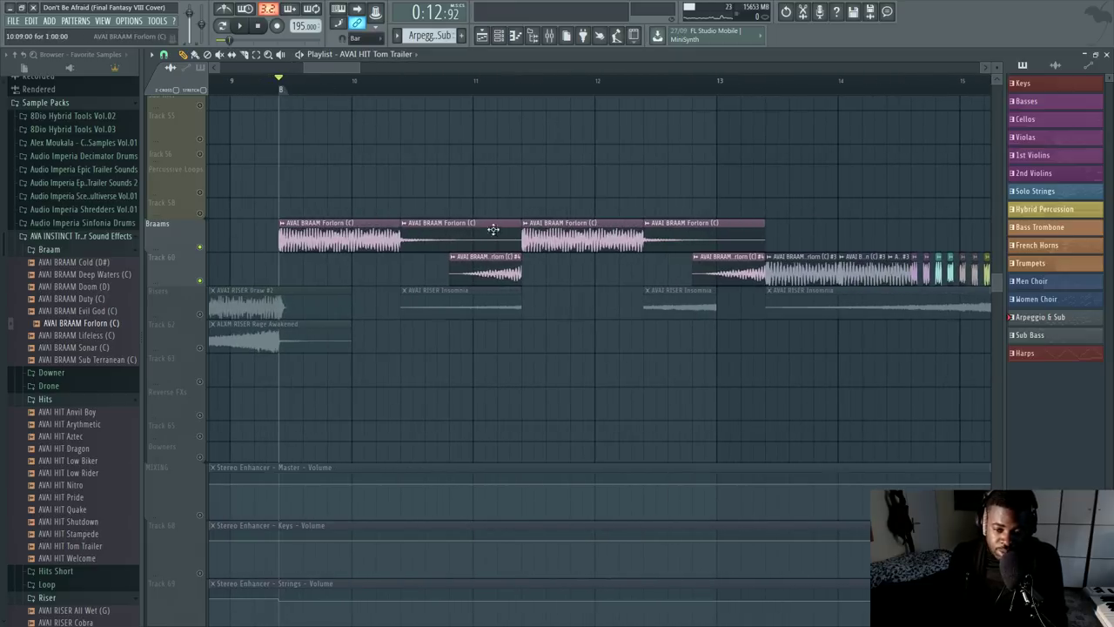
left_click_drag(459, 85, 538, 86)
left_click(451, 93)
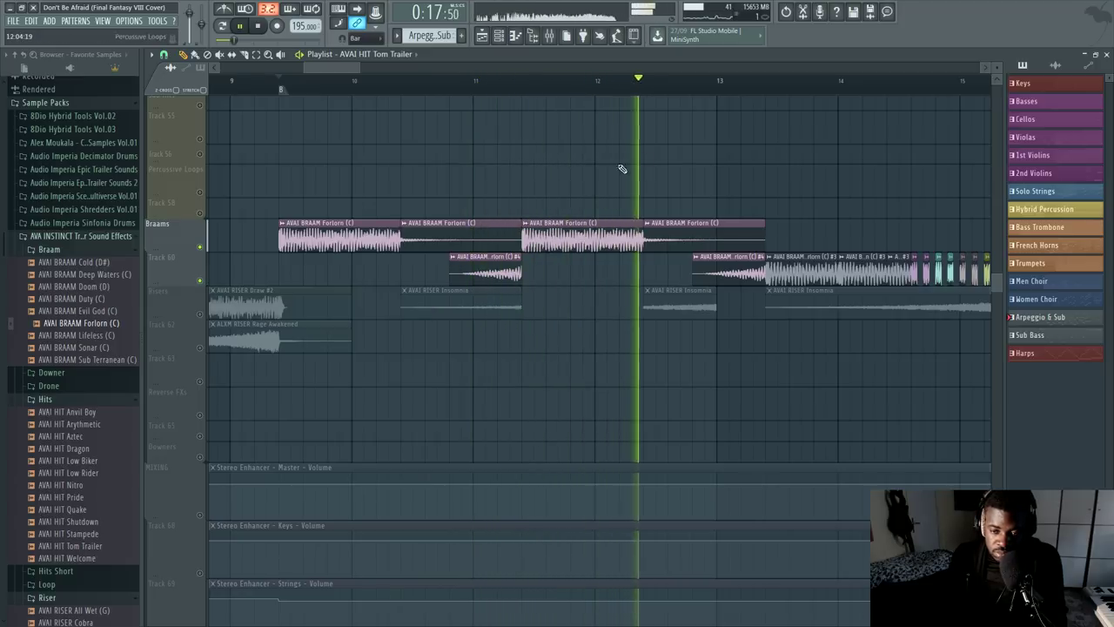
scroll(560, 82, "down", 3)
key("space")
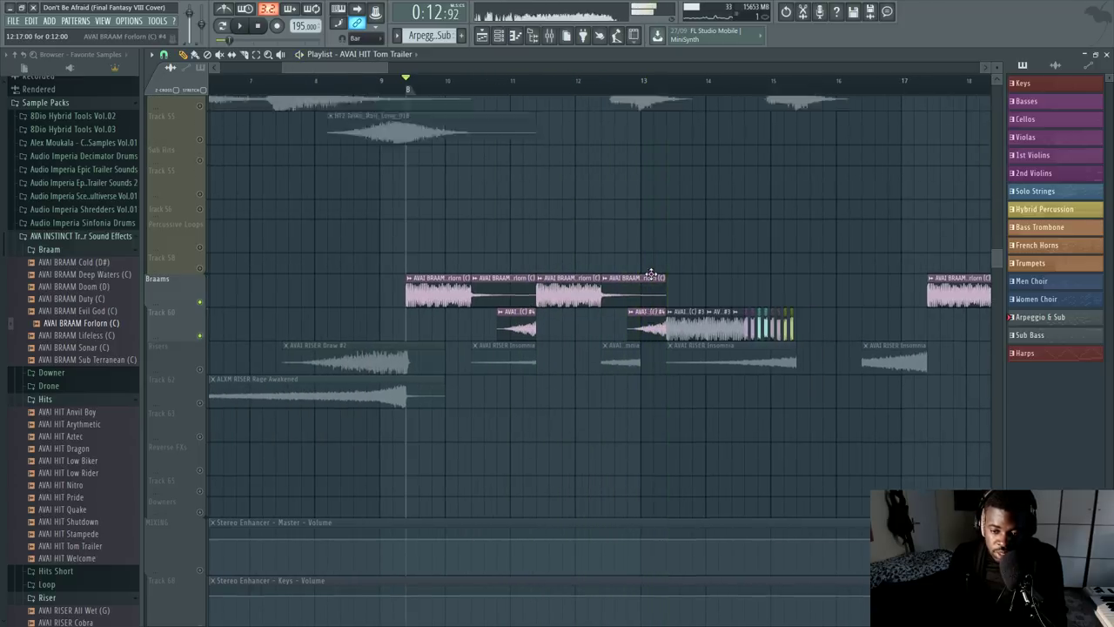
Step: Examine the AVAI BRAAM Forlorn clips on the Braams track and the chopped variations on Track 60 between bars 13 and 16
scroll(348, 288, "up", 8)
scroll(358, 236, "up", 6)
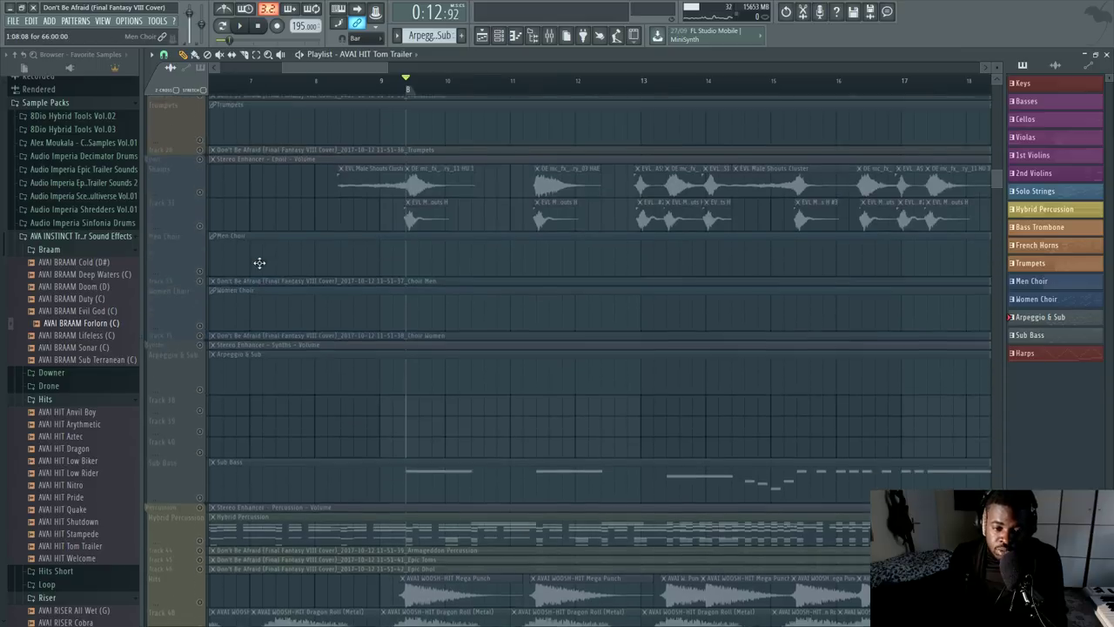
scroll(646, 323, "down", 12)
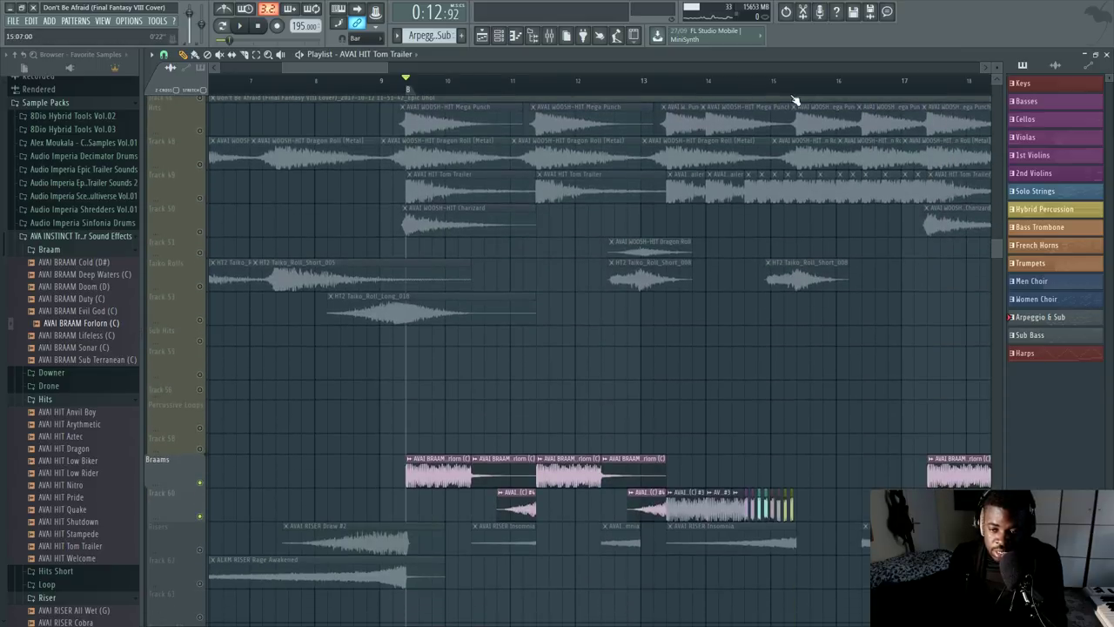
scroll(800, 87, "up", 4)
scroll(642, 442, "down", 4)
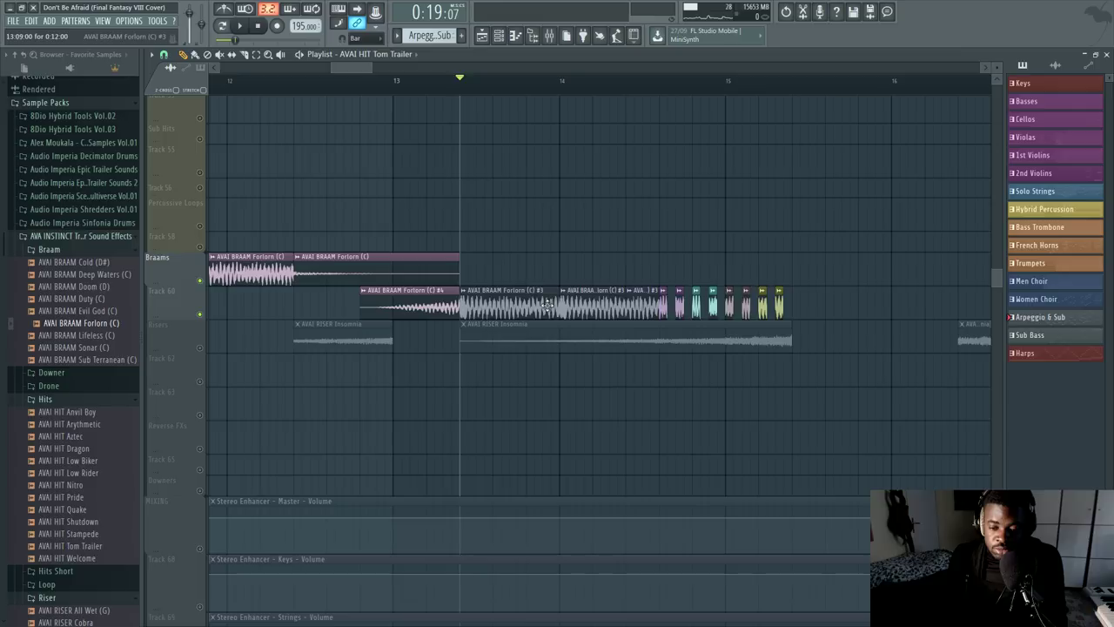
scroll(517, 229, "up", 7)
scroll(542, 291, "down", 7)
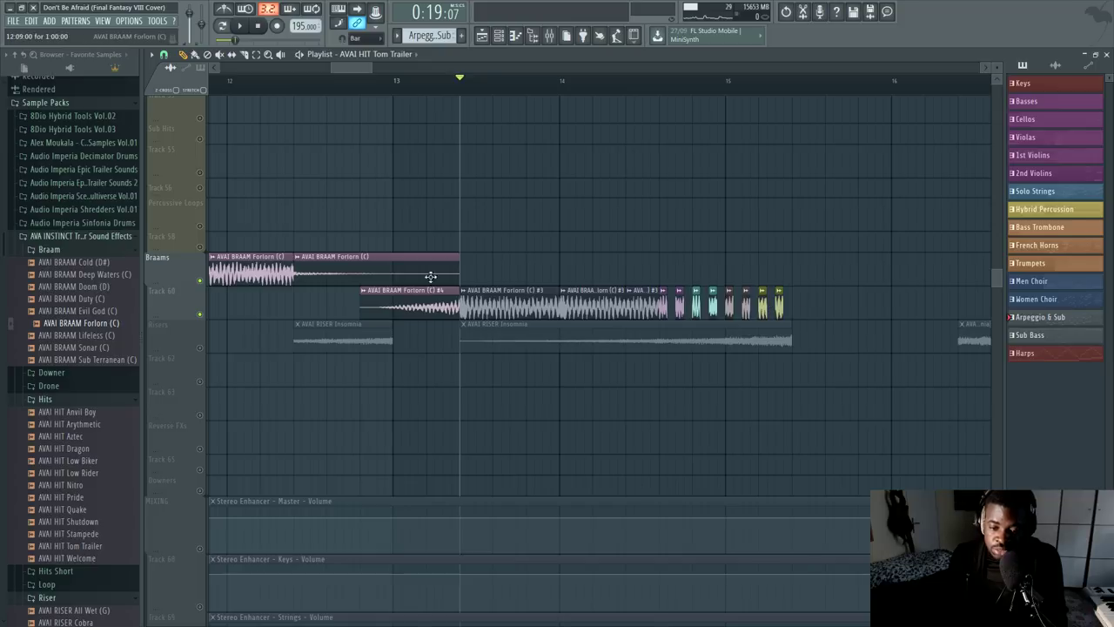
Step: Play the chopped AVAI BRAAM Forlorn variations on Track 60 from just after bar 13, then stop playback
key("space")
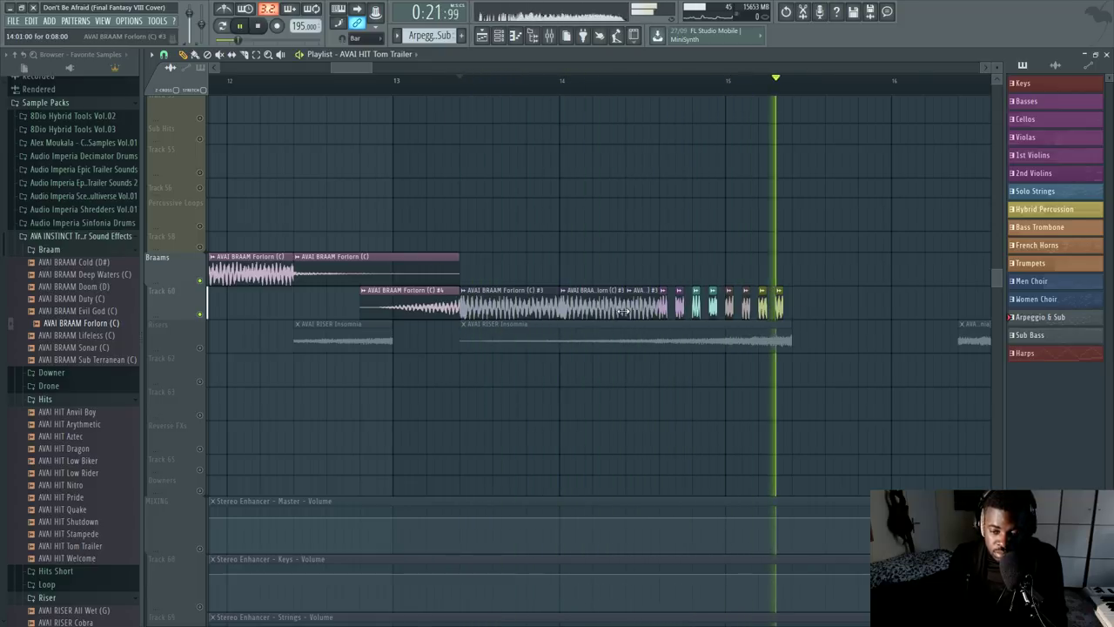
key("space")
scroll(361, 242, "up", 8)
scroll(374, 245, "down", 10)
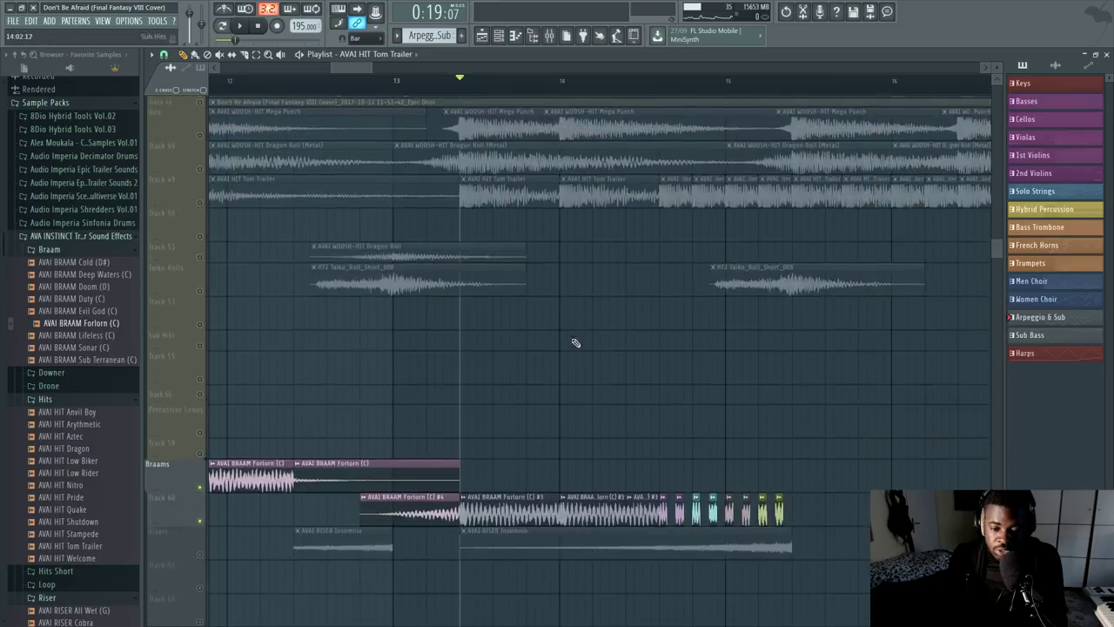
Step: Open the mixer, display the Master channel's effect chain, and close the mixer again
key("F9")
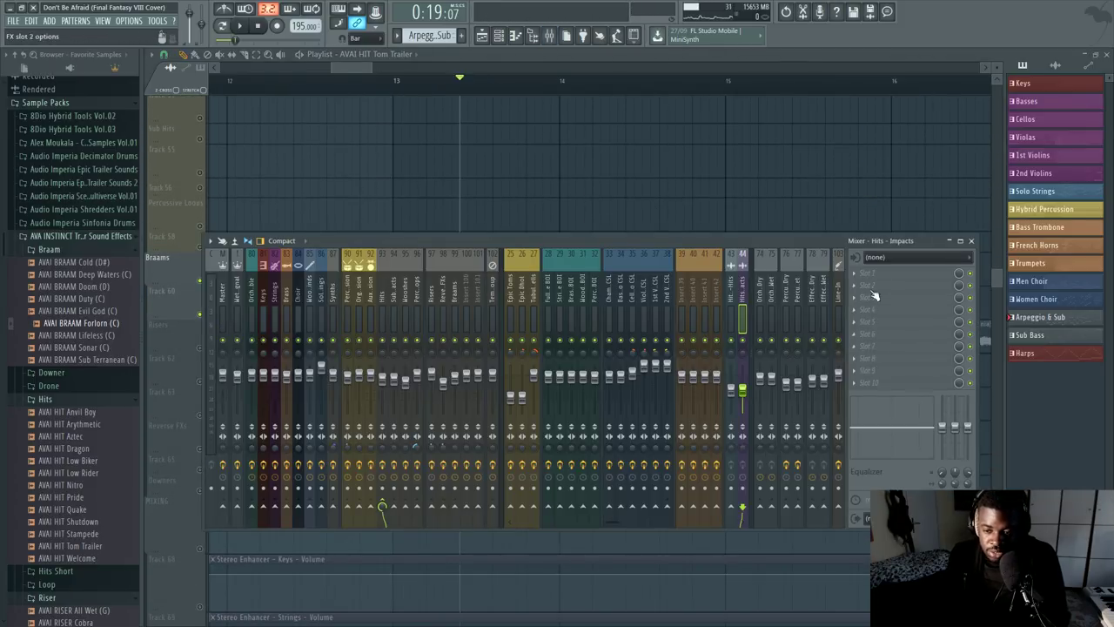
left_click(225, 296)
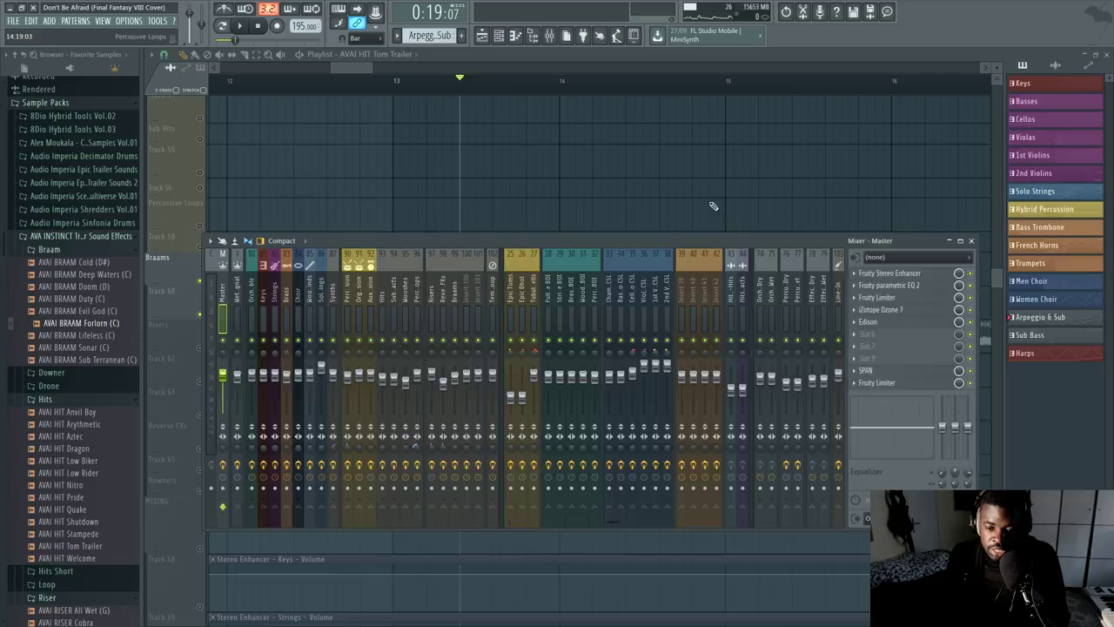
key("F9")
Step: Unmute the Bass Trombone recording and play it with the braams from shortly before bar 13, then stop
scroll(381, 211, "up", 15)
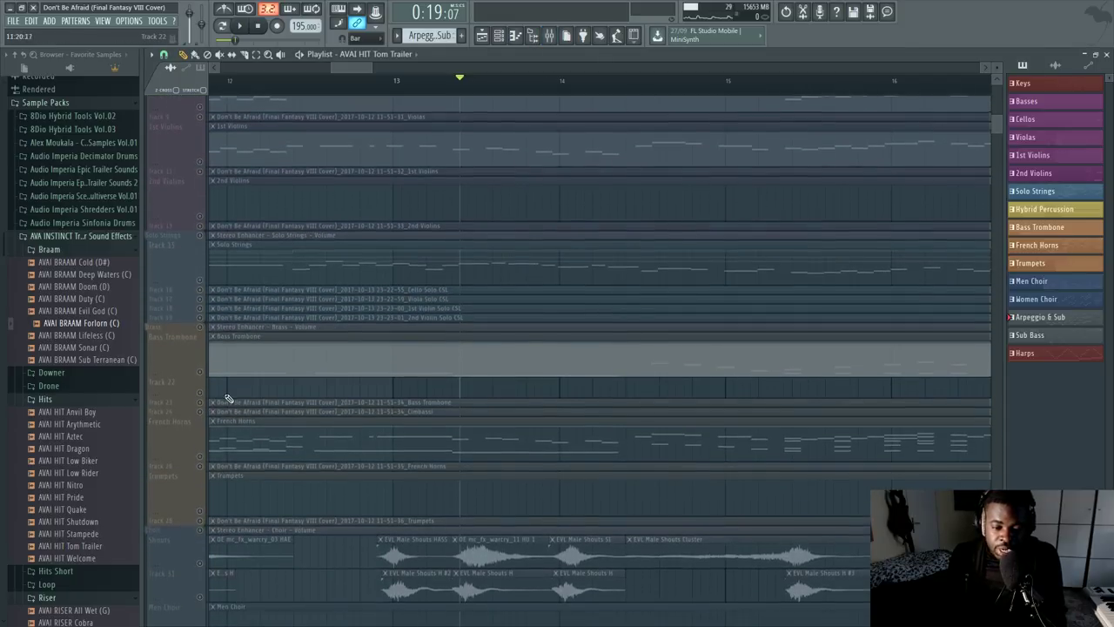
left_click(199, 402)
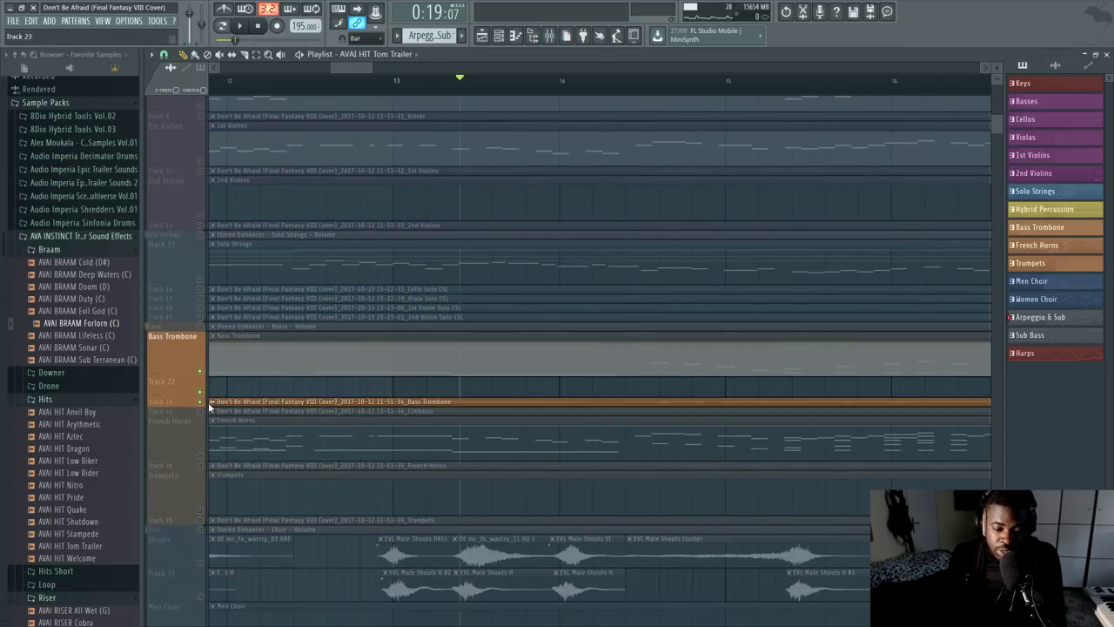
scroll(366, 287, "down", 5)
scroll(470, 200, "down", 2)
left_click(389, 85)
scroll(426, 365, "down", 8)
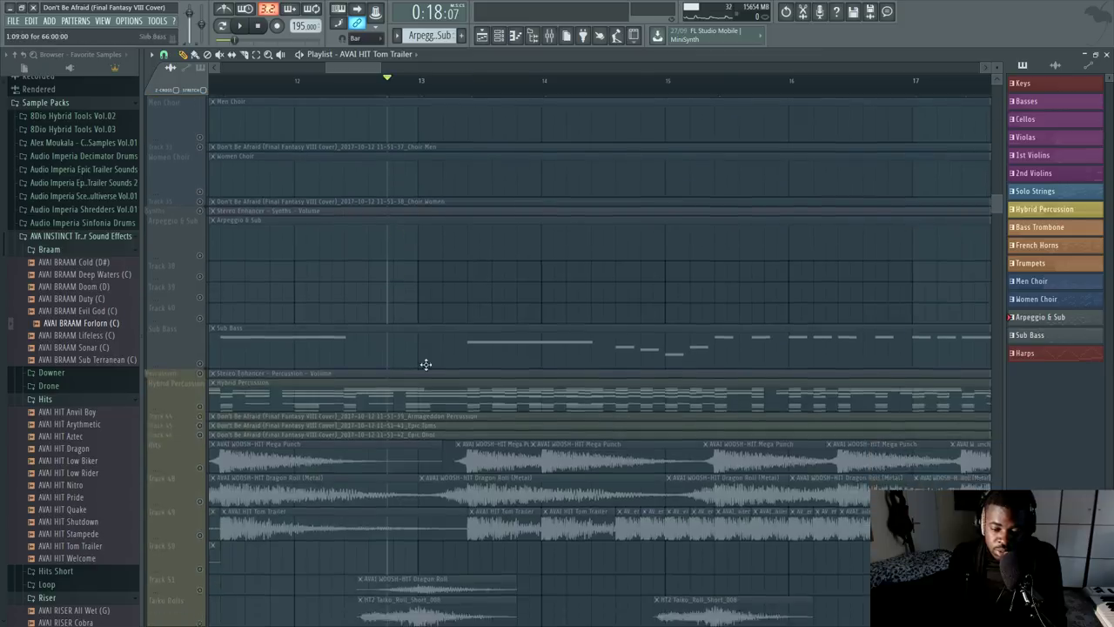
key("space")
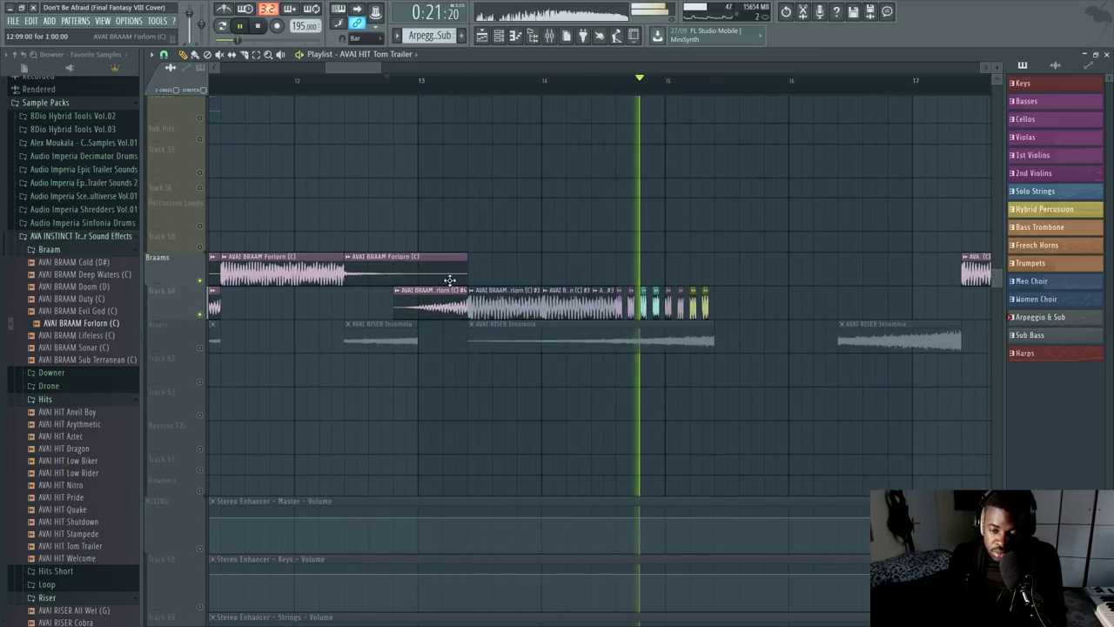
key("space")
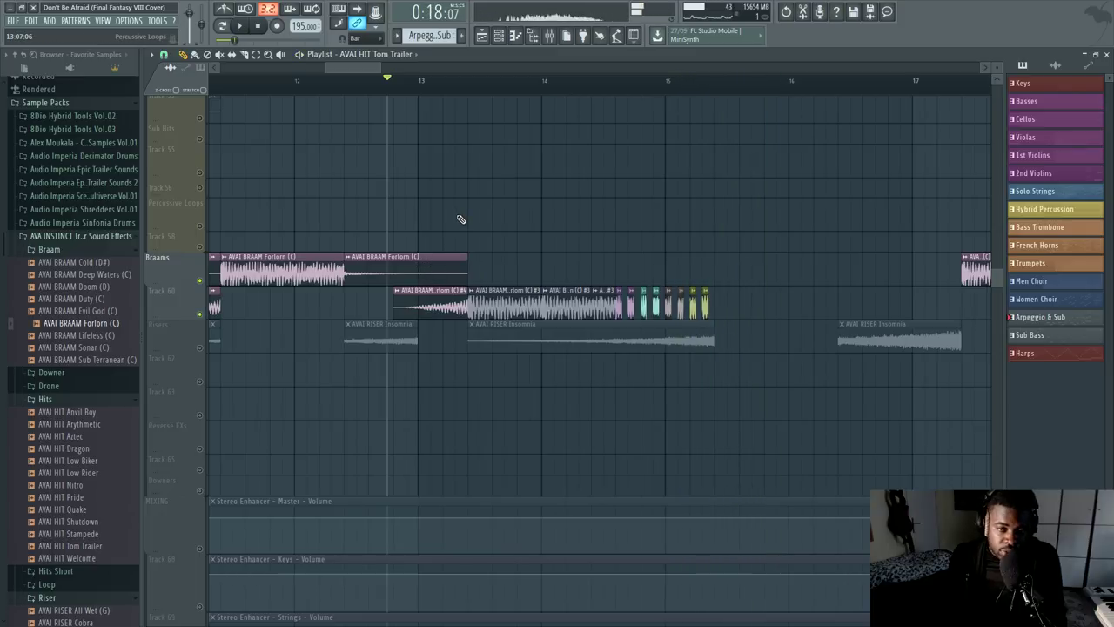
Step: Unmute the Trumpets recording so the brass sounds along with the braams
scroll(461, 174, "up", 3)
scroll(497, 92, "down", 4)
scroll(325, 269, "up", 5)
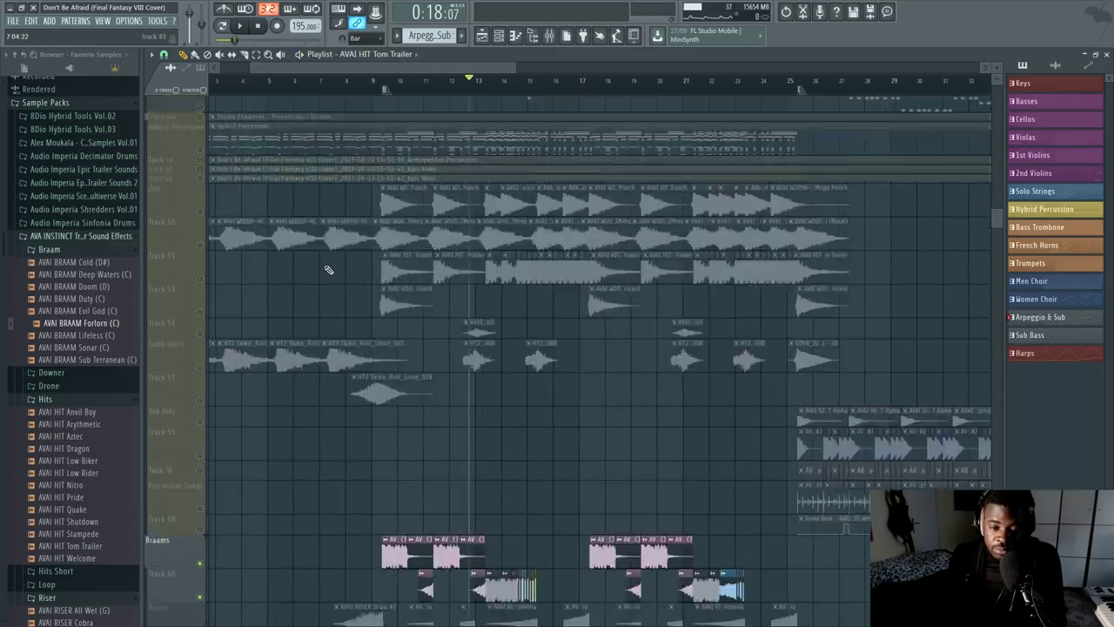
scroll(230, 244, "up", 3)
left_click(201, 150)
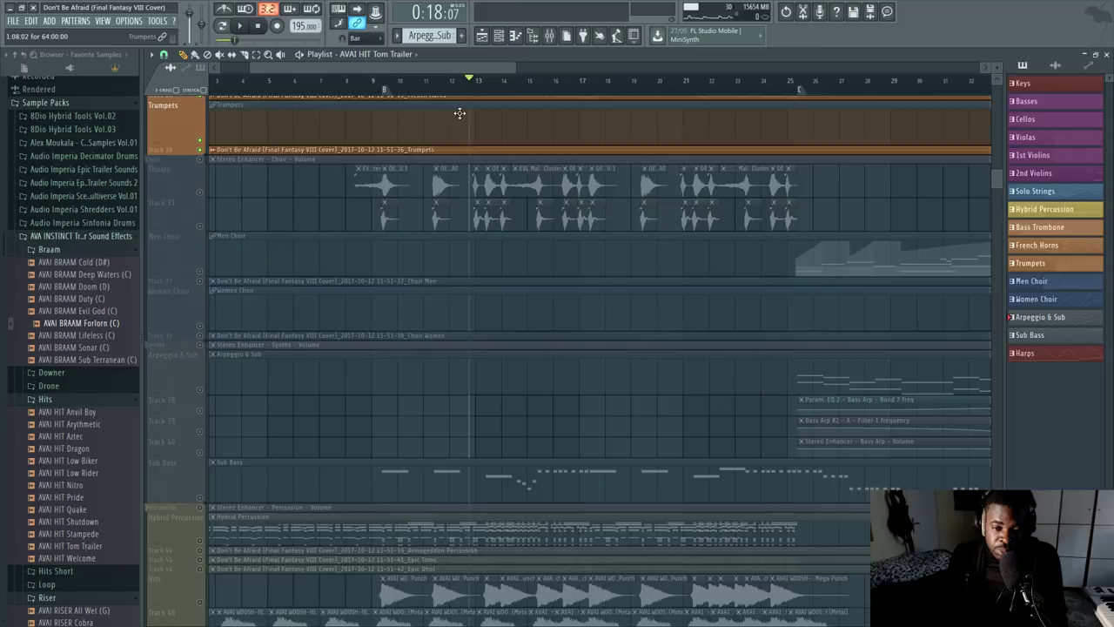
Step: End the solo from the Risers track so all playlist tracks are unmuted
scroll(459, 114, "down", 9)
scroll(512, 301, "down", 10)
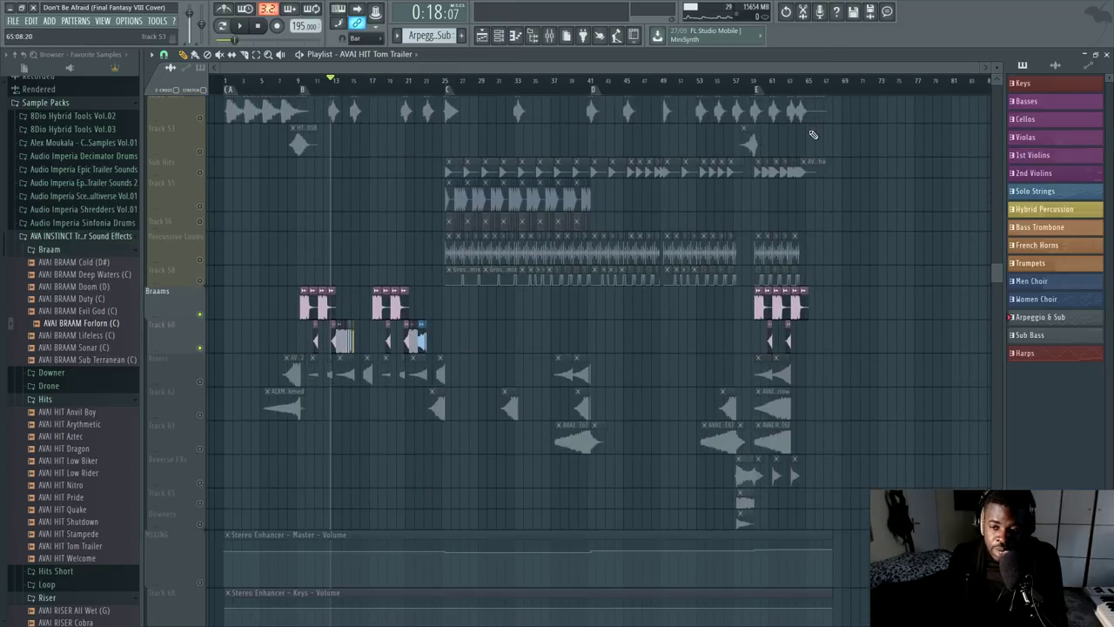
scroll(550, 80, "up", 5)
scroll(550, 80, "down", 5)
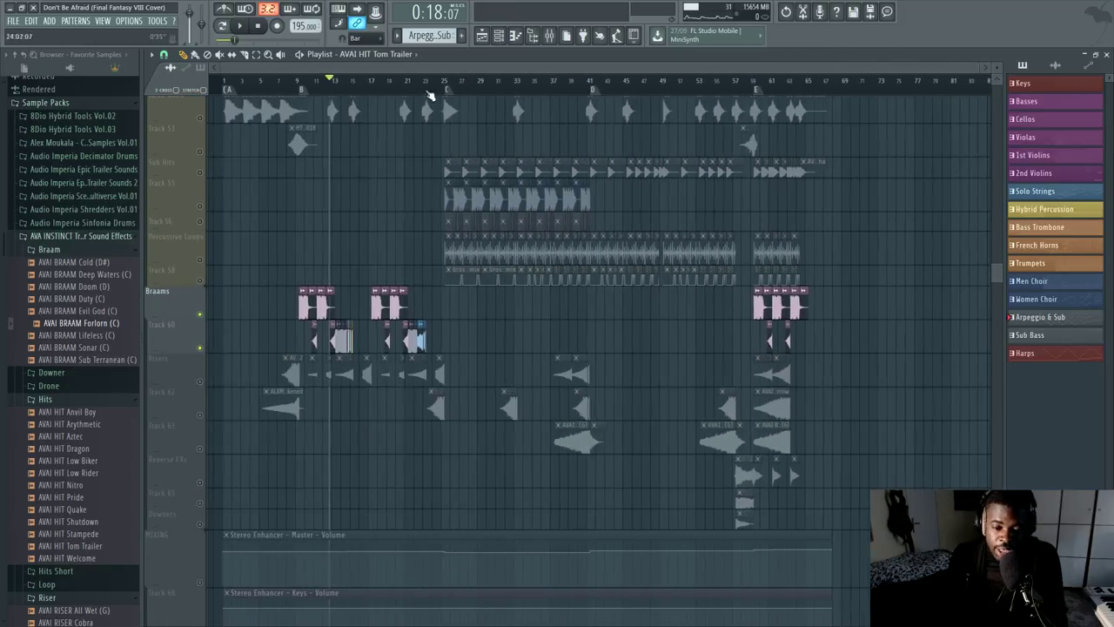
scroll(391, 296, "down", 1)
right_click(202, 347)
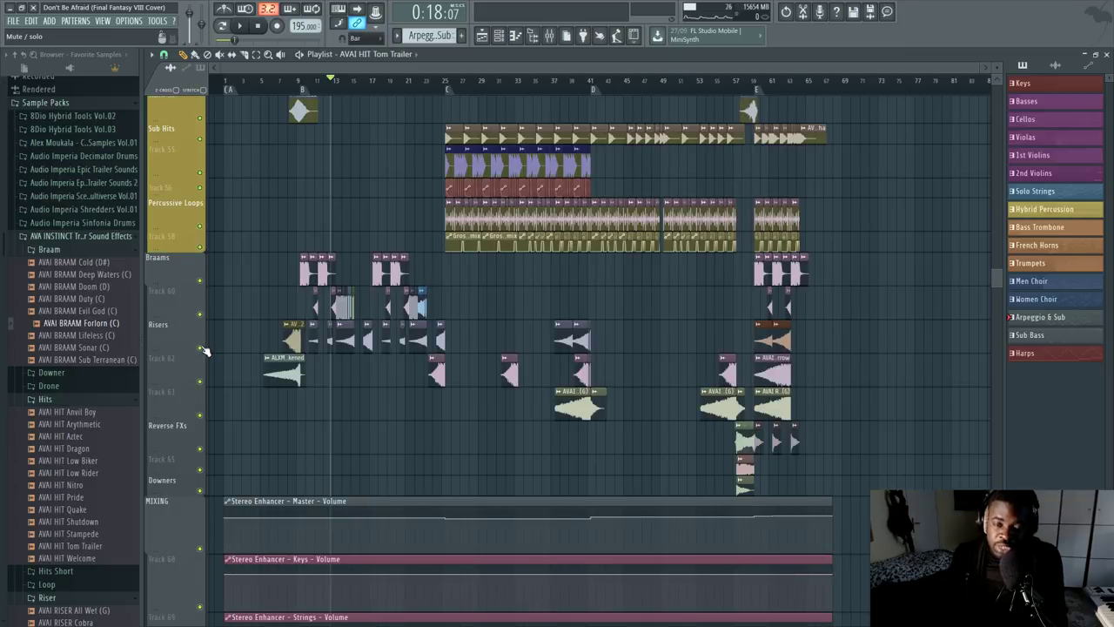
Step: Look over the clips on the Risers, Reverse FXs and Downers tracks across the arrangement
scroll(266, 84, "up", 4)
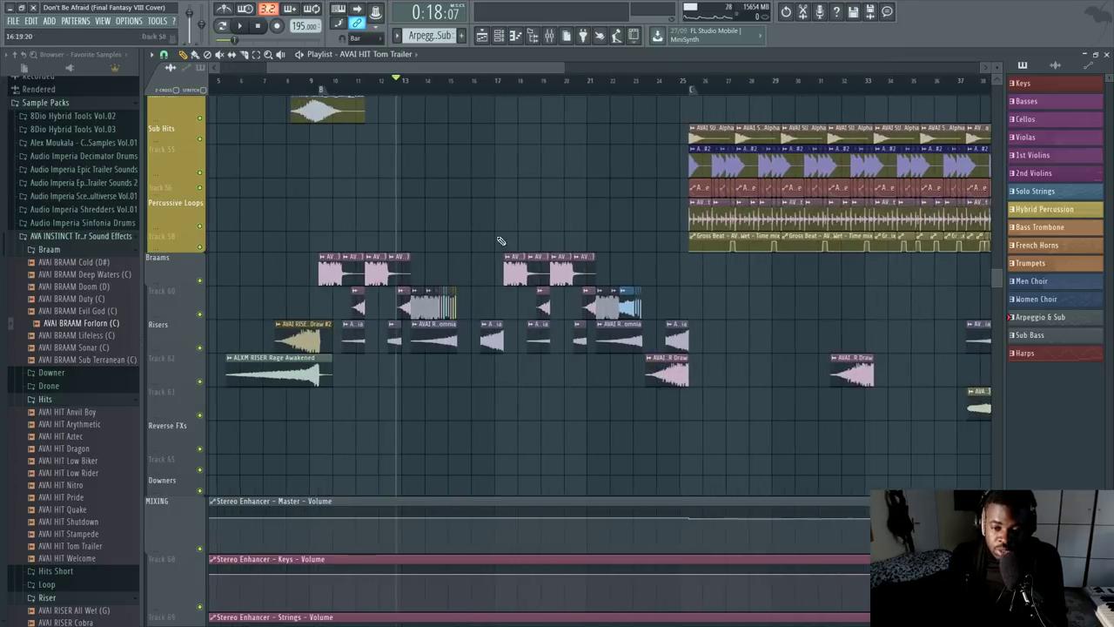
scroll(499, 238, "up", 3)
scroll(590, 87, "down", 3)
scroll(393, 258, "down", 6)
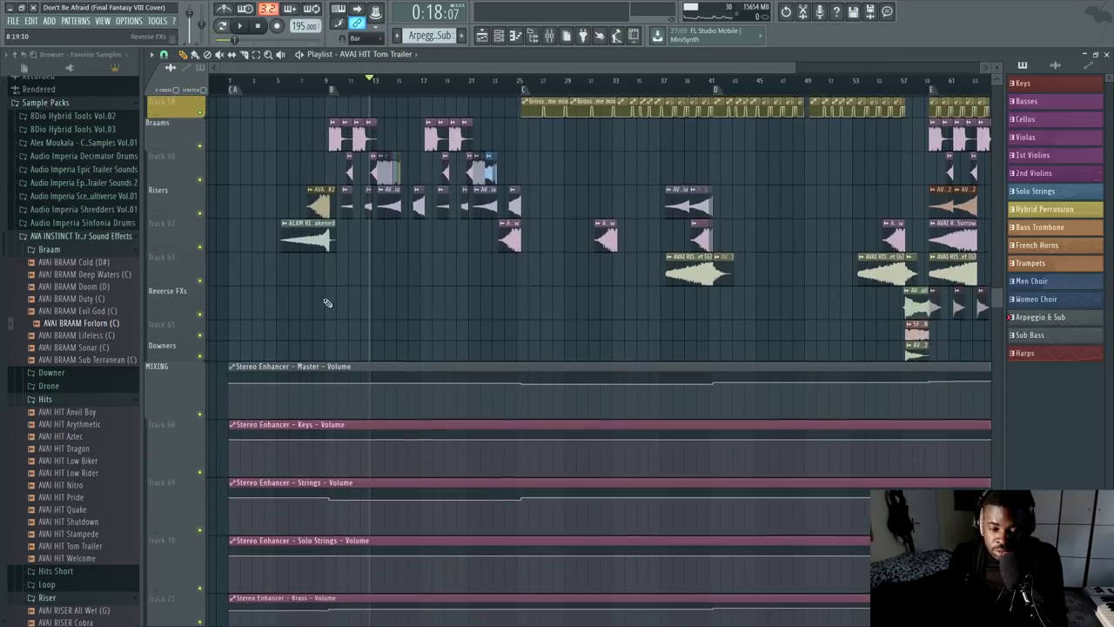
scroll(312, 90, "up", 3)
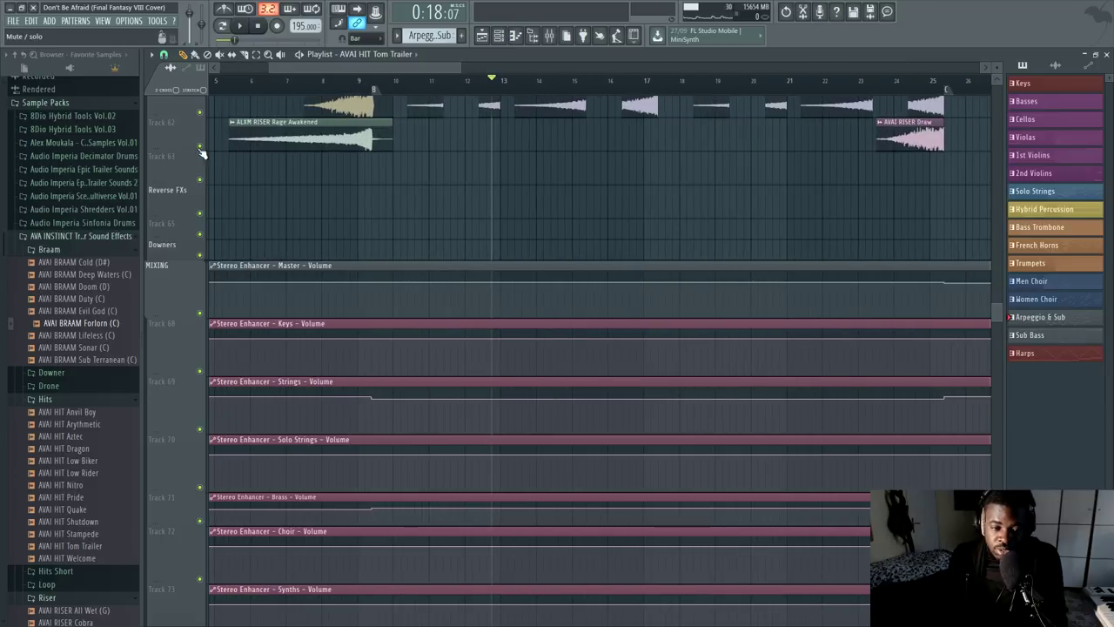
right_click(201, 150)
scroll(261, 89, "down", 3)
scroll(266, 179, "up", 5)
scroll(246, 224, "down", 3)
scroll(226, 242, "up", 2)
left_click(199, 246)
scroll(196, 348, "down", 1)
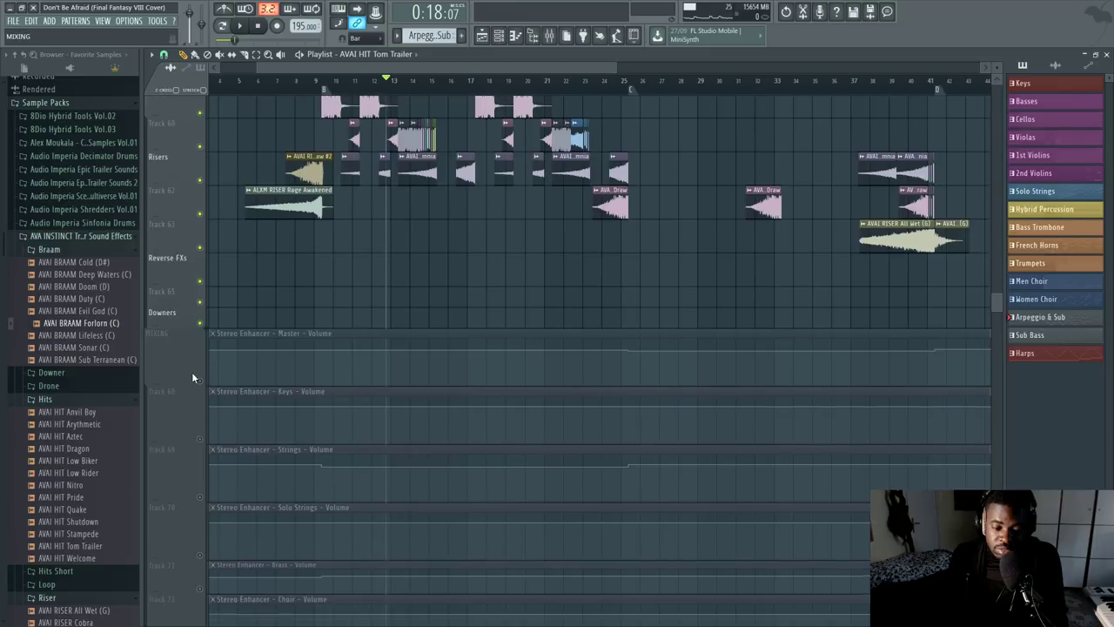
left_click(199, 381)
scroll(199, 349, "up", 2)
left_click(199, 278)
Step: Place the playhead at the start of the ALXM RISER Rage Awakened clip, just after bar 5
scroll(253, 244, "up", 4)
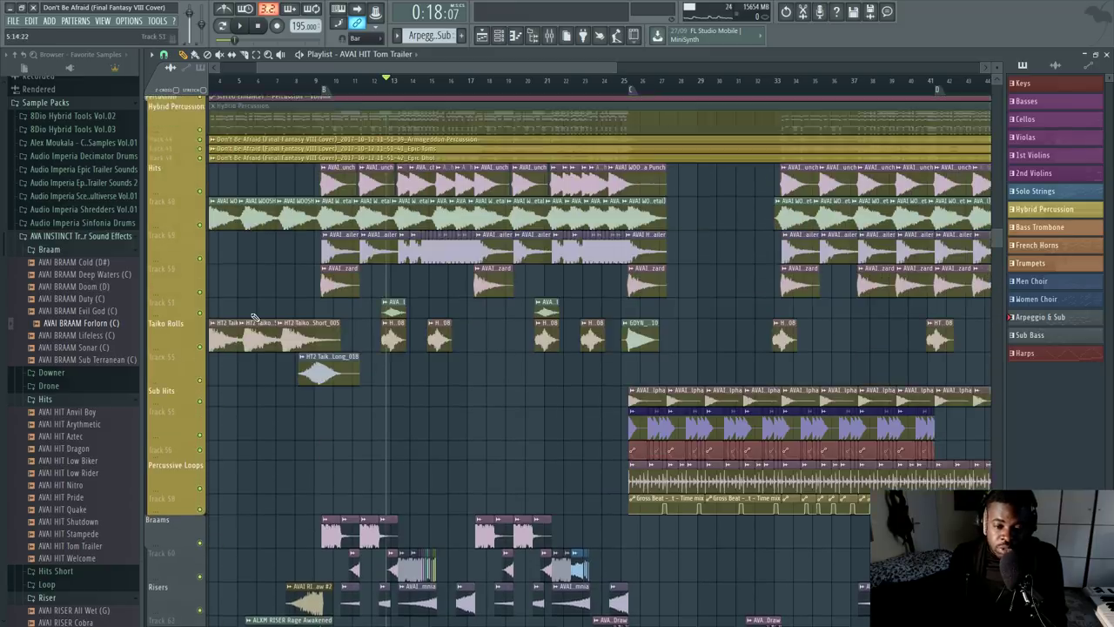
scroll(287, 192, "down", 2)
scroll(264, 89, "up", 4)
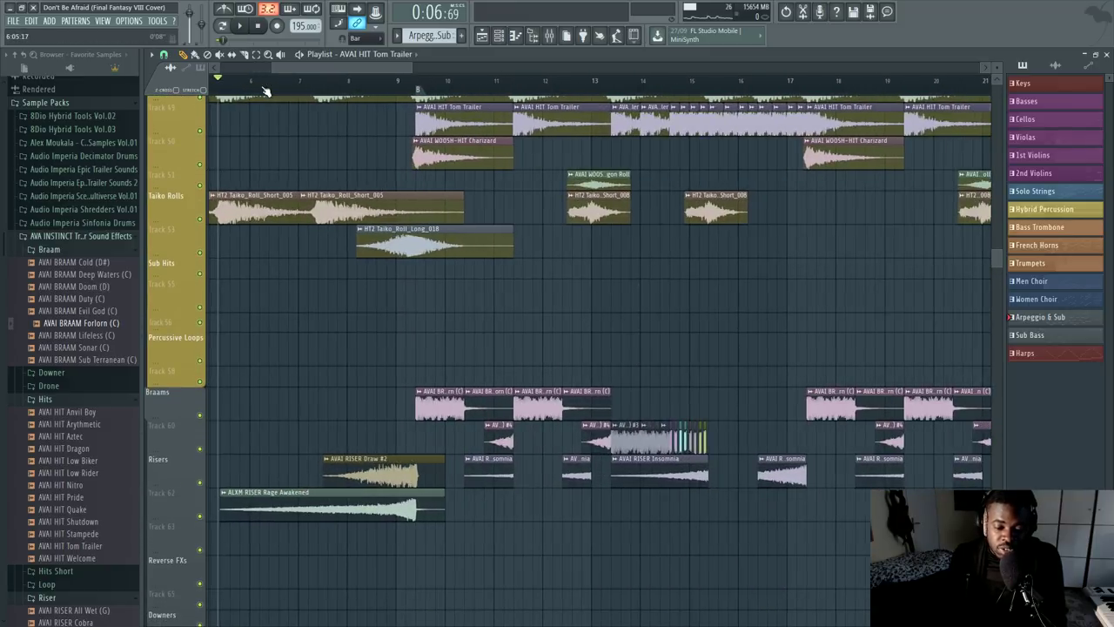
scroll(269, 250, "down", 2)
scroll(297, 81, "down", 3)
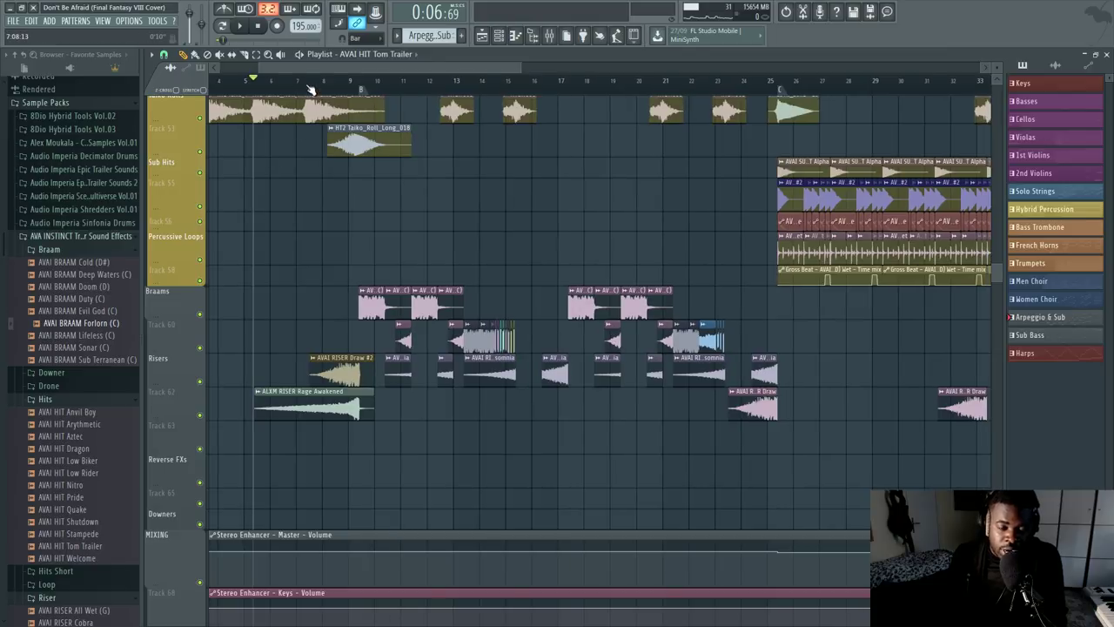
Step: Examine the AVAI RISER Draw #2 and ALXM RISER Rage Awakened clips leading into marker B and the risers that follow
scroll(311, 89, "down", 4)
scroll(280, 82, "up", 4)
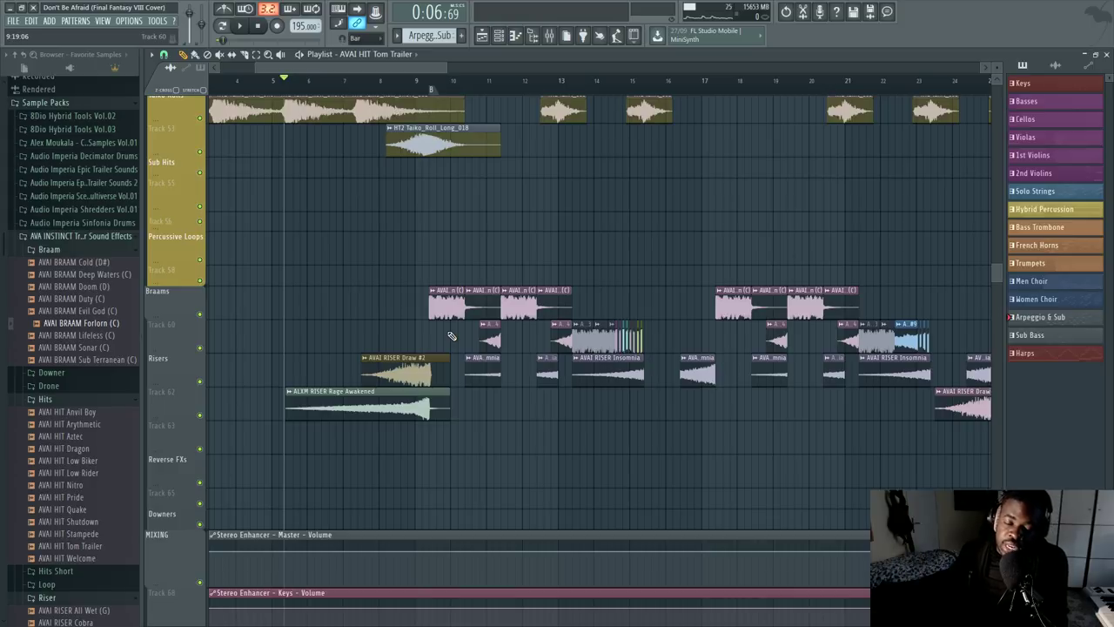
scroll(396, 337, "down", 4)
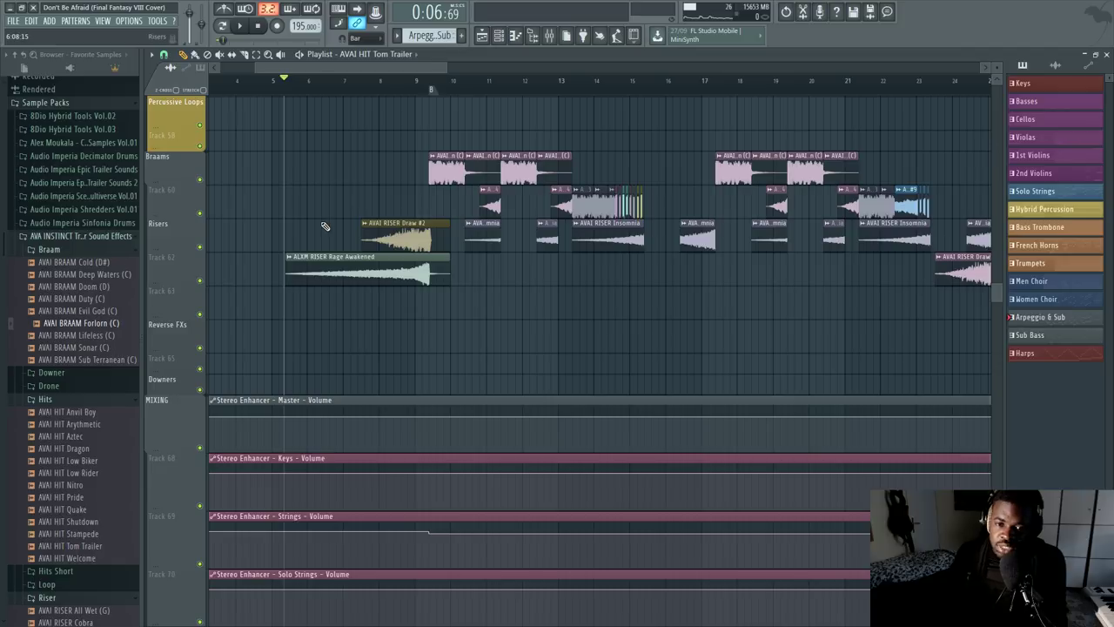
scroll(321, 240, "up", 2)
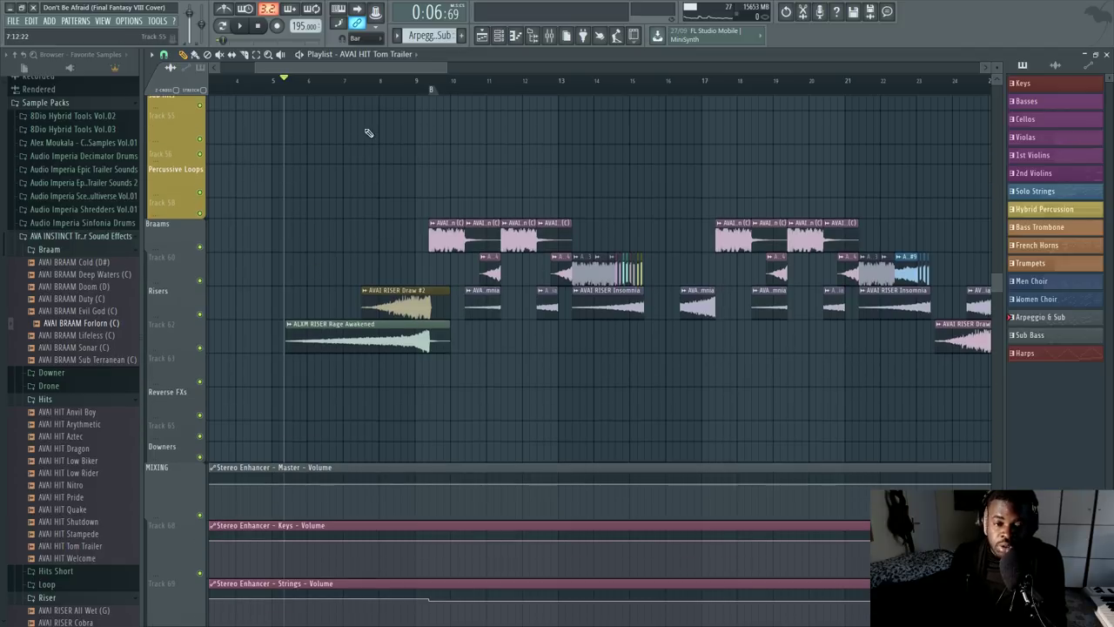
scroll(368, 132, "down", 8)
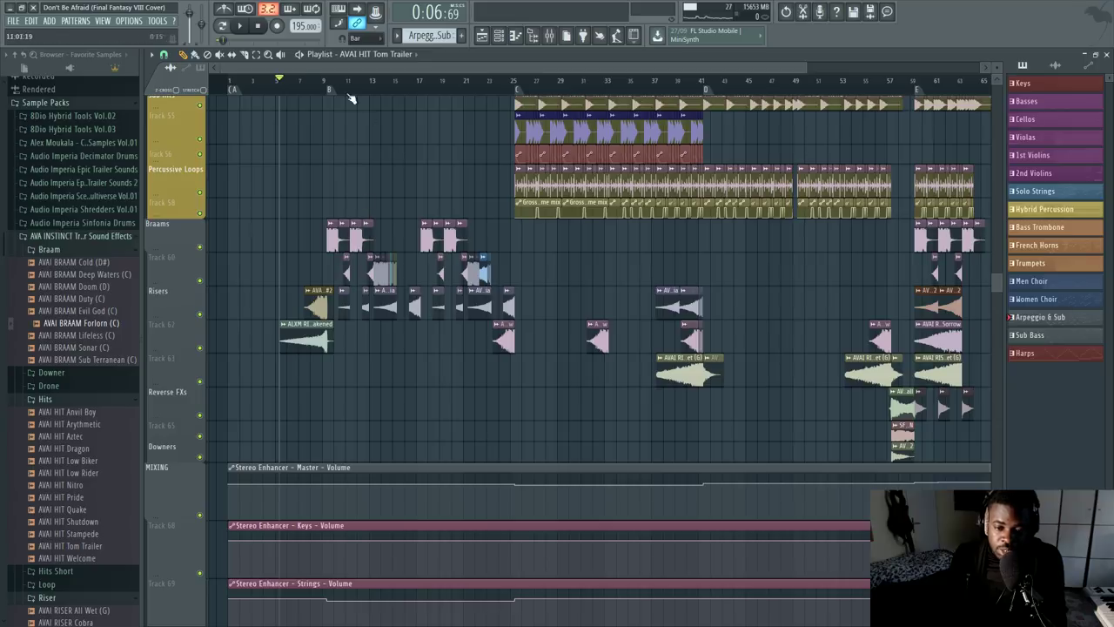
scroll(350, 98, "up", 8)
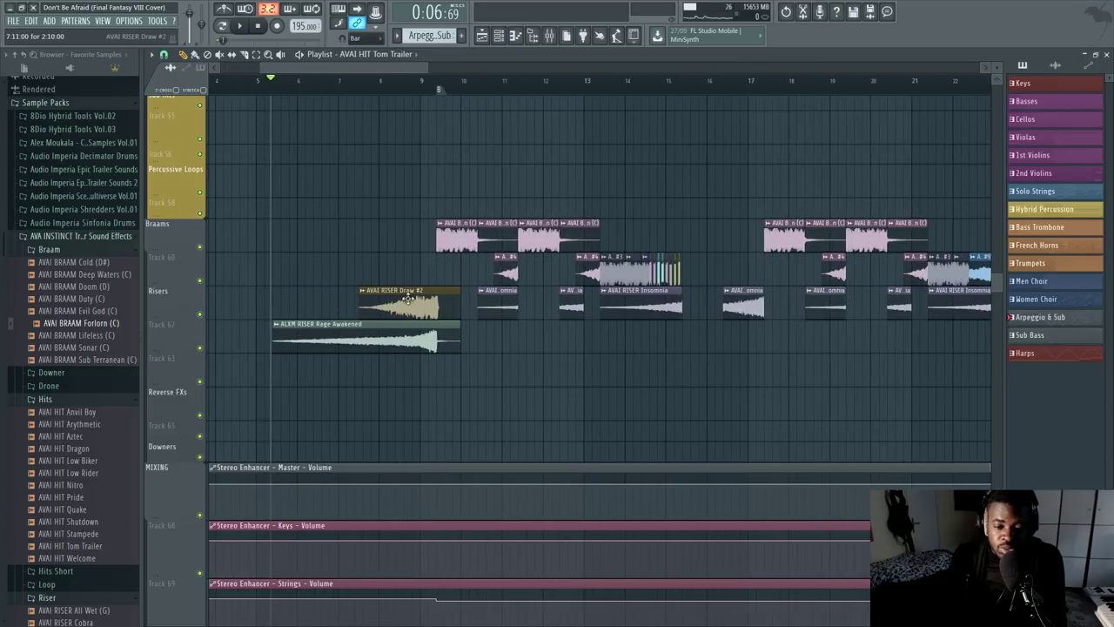
scroll(396, 307, "up", 4)
scroll(353, 183, "down", 3)
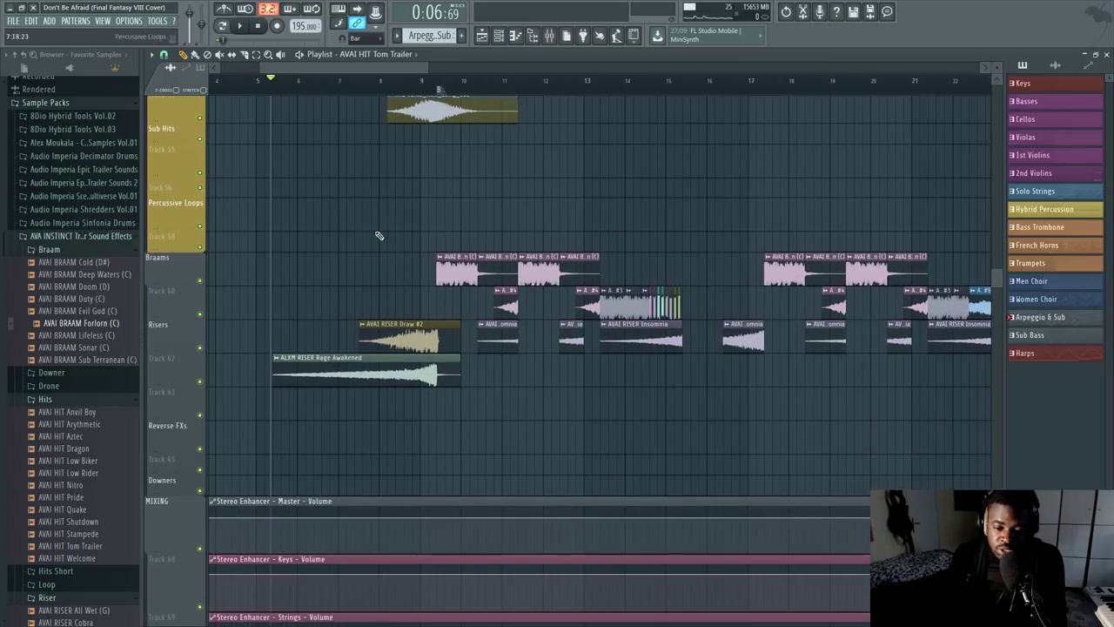
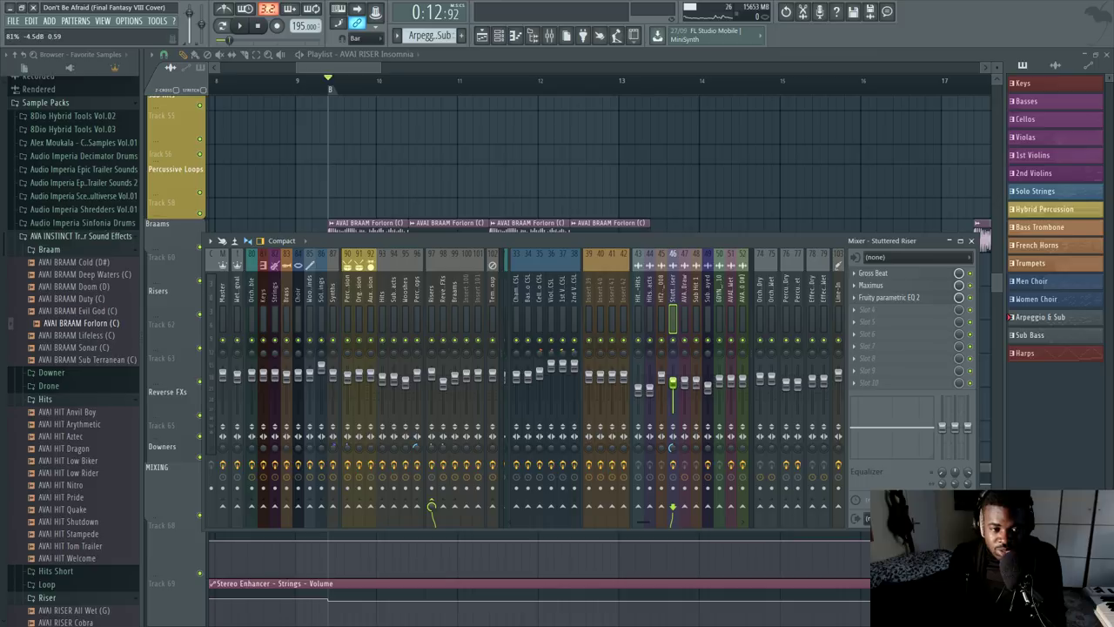
Step: Close the mixer and start playback from marker B with the braams and risers in view
key("F9")
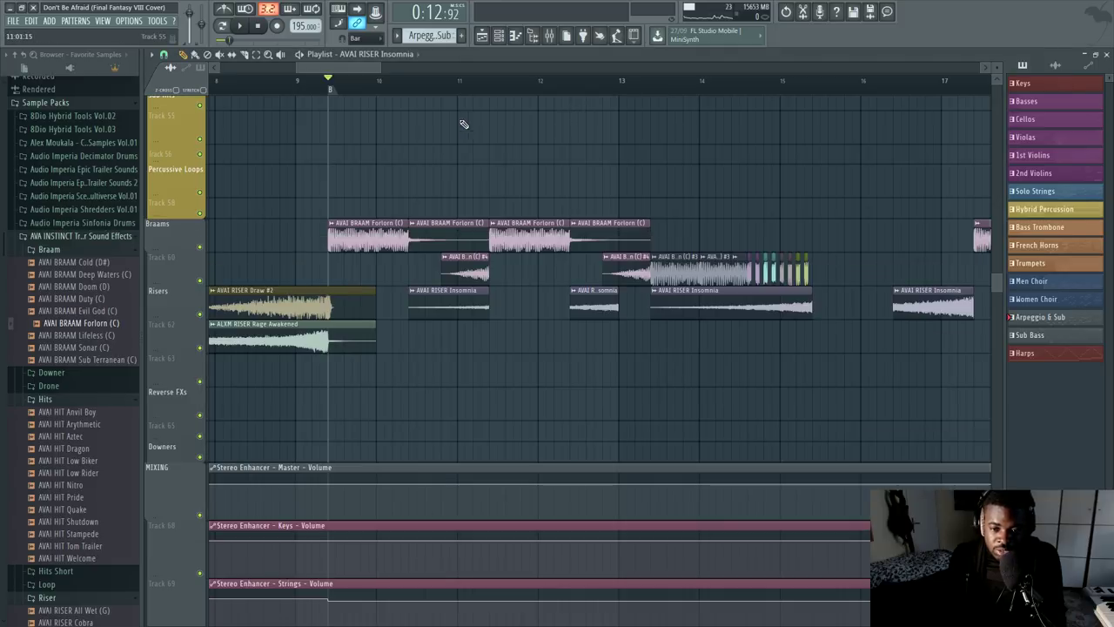
scroll(470, 91, "down", 3)
scroll(470, 232, "up", 3)
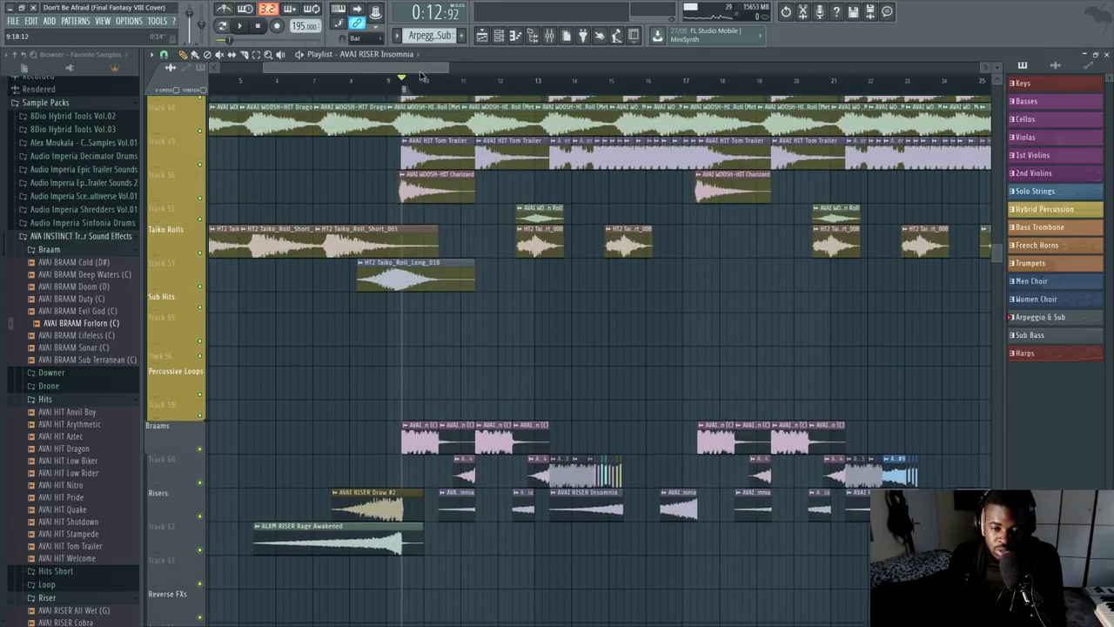
left_click_drag(421, 69, 437, 69)
scroll(405, 261, "up", 2)
scroll(383, 349, "down", 4)
key("space")
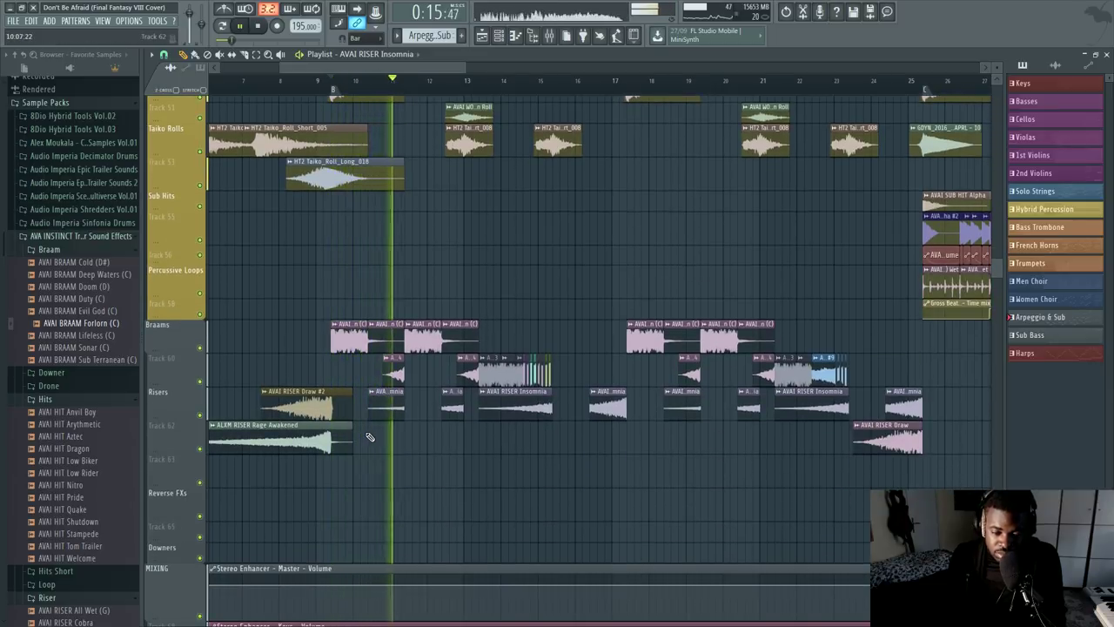
Step: Mute the Braams track and Track 60 during playback, listen to the AVAI RISER Insomnia clips, and stop
left_click(199, 347)
scroll(540, 261, "up", 3)
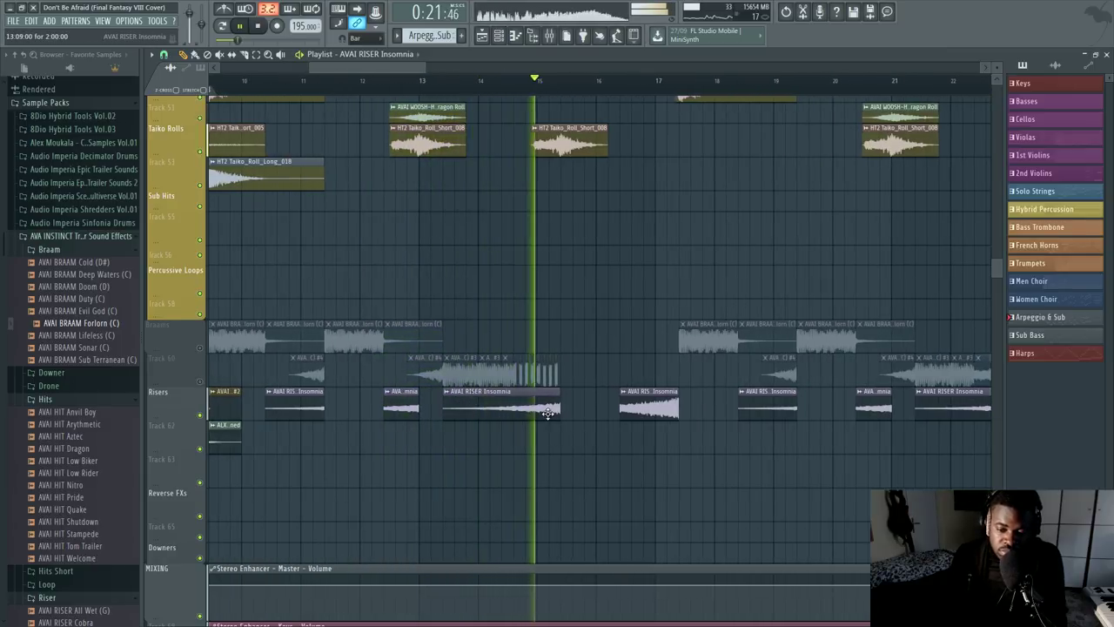
key("space")
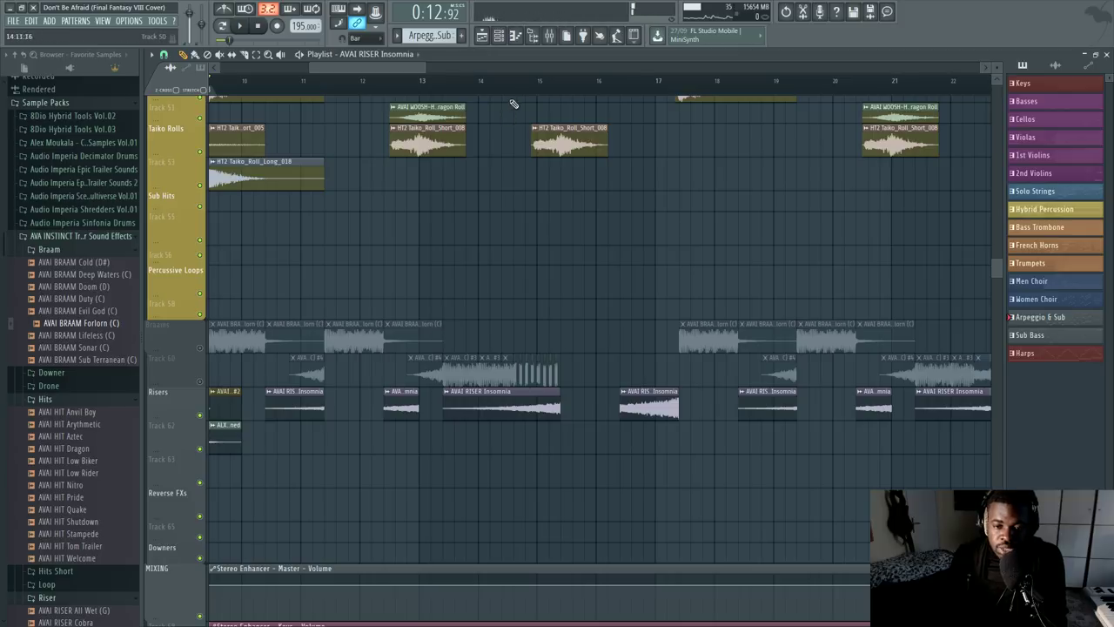
Step: Examine how the AVAI RISER Insomnia clips line up with the muted braams and the hits between markers B and C
scroll(460, 245, "down", 4)
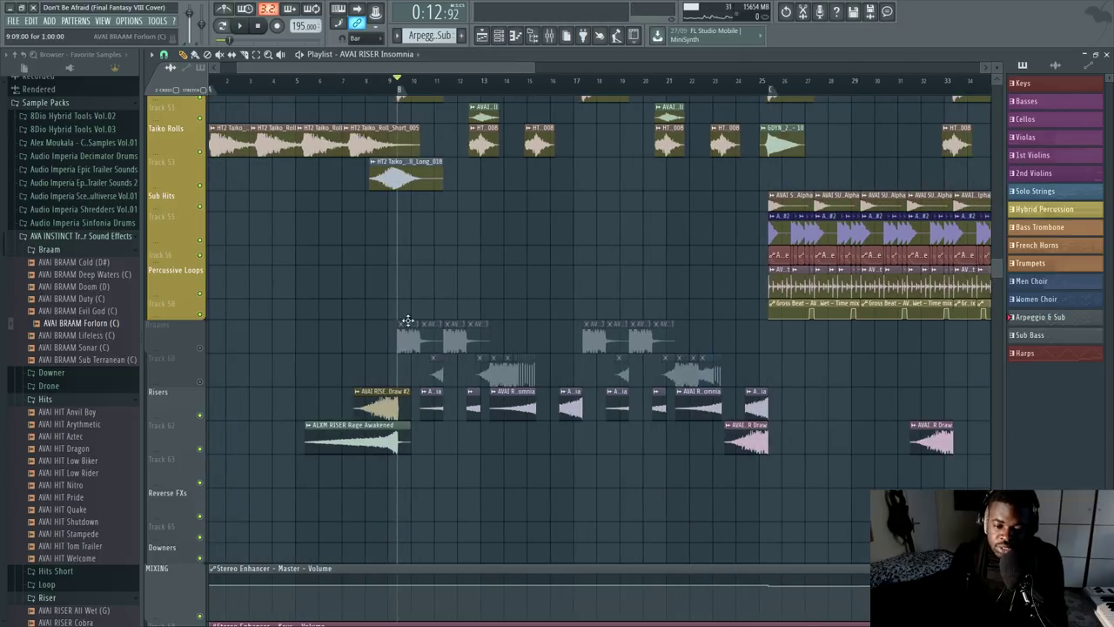
scroll(396, 304, "up", 5)
scroll(366, 269, "up", 5)
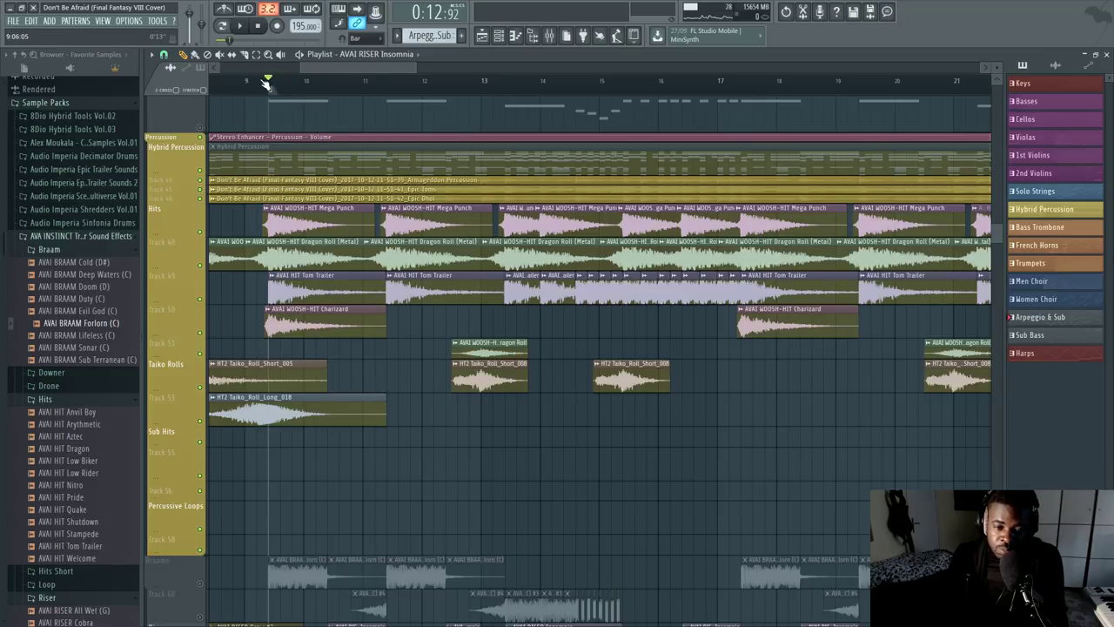
scroll(266, 82, "up", 3)
scroll(286, 211, "down", 4)
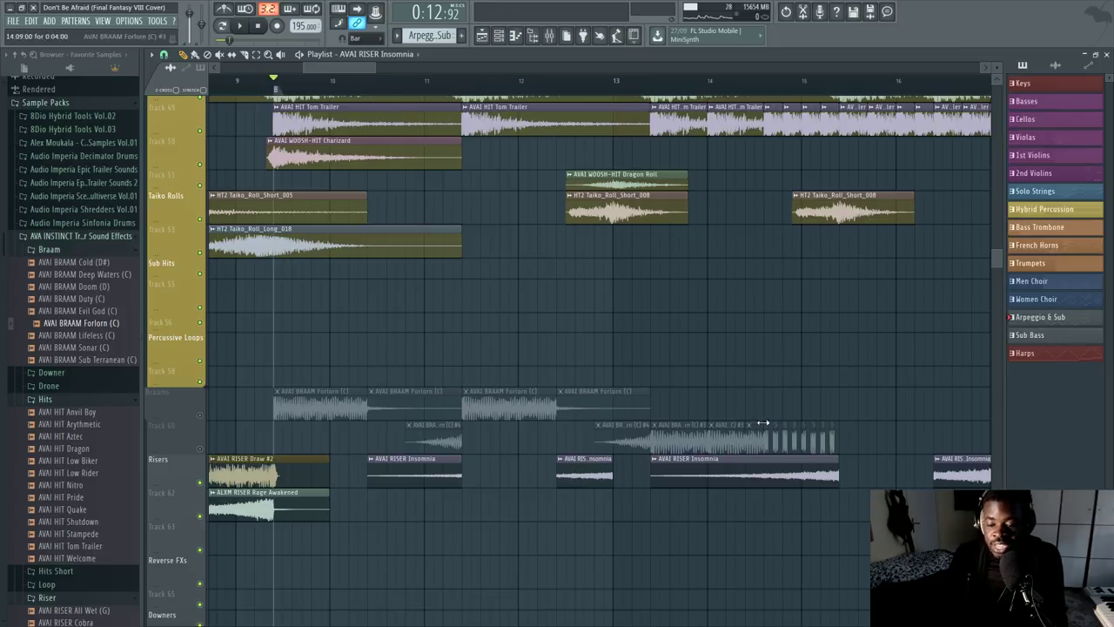
scroll(544, 101, "down", 3)
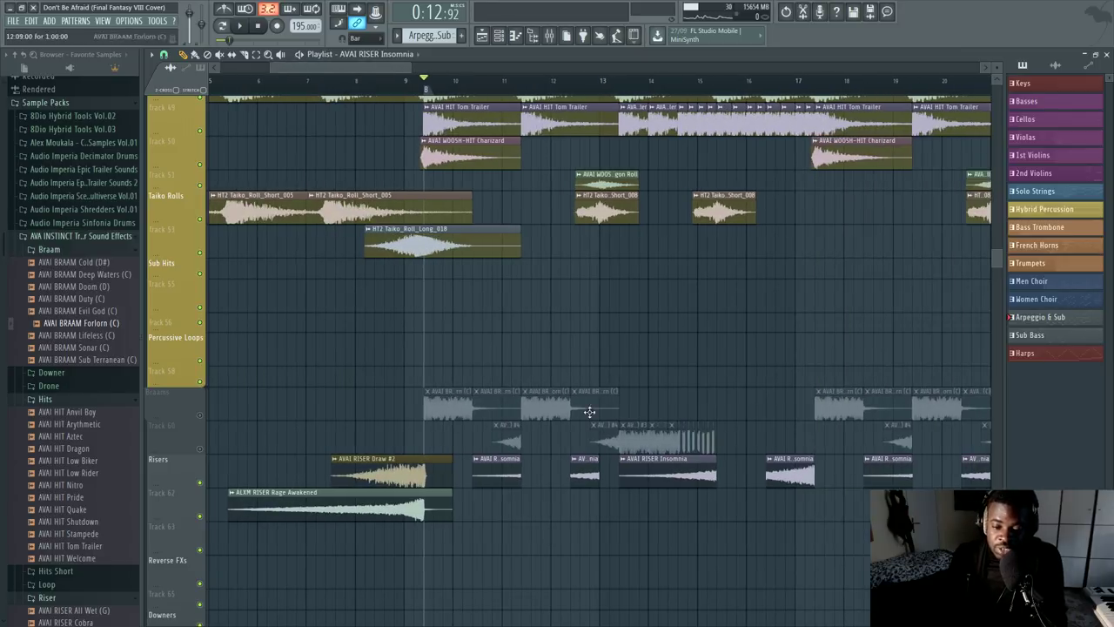
scroll(425, 71, "down", 2)
left_click_drag(413, 69, 493, 72)
scroll(494, 72, "up", 1)
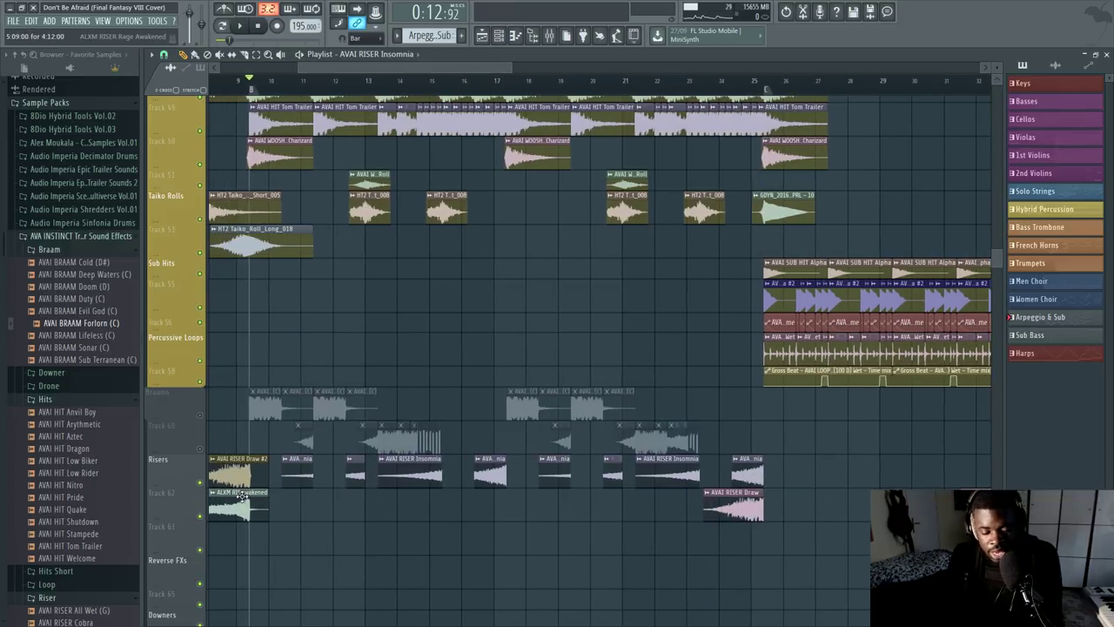
Step: Inspect the Gross Beat volume gate on the Stuttered Riser mixer track, move the mixer lower, and close the open windows
key("F9")
left_click_drag(439, 235, 535, 416)
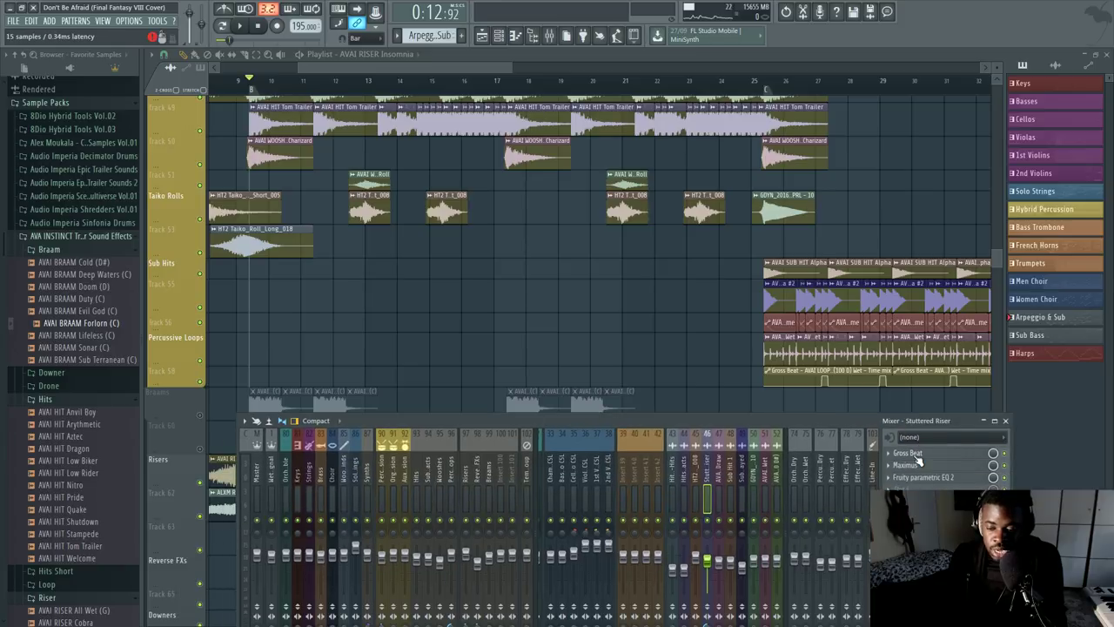
left_click(914, 455)
left_click_drag(394, 136, 607, 135)
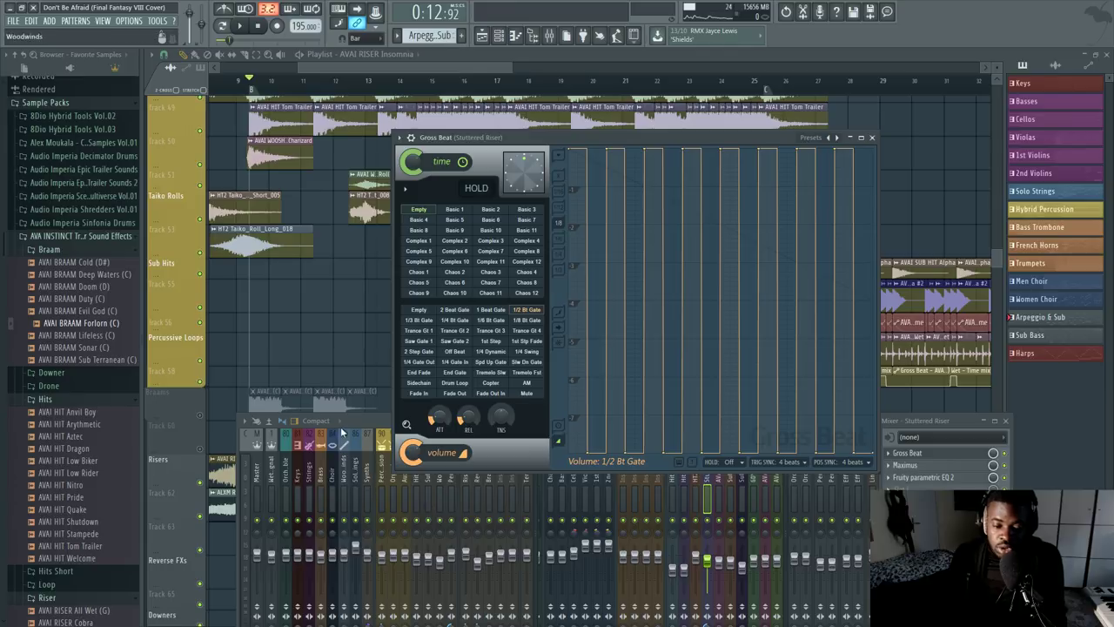
left_click_drag(375, 424, 340, 502)
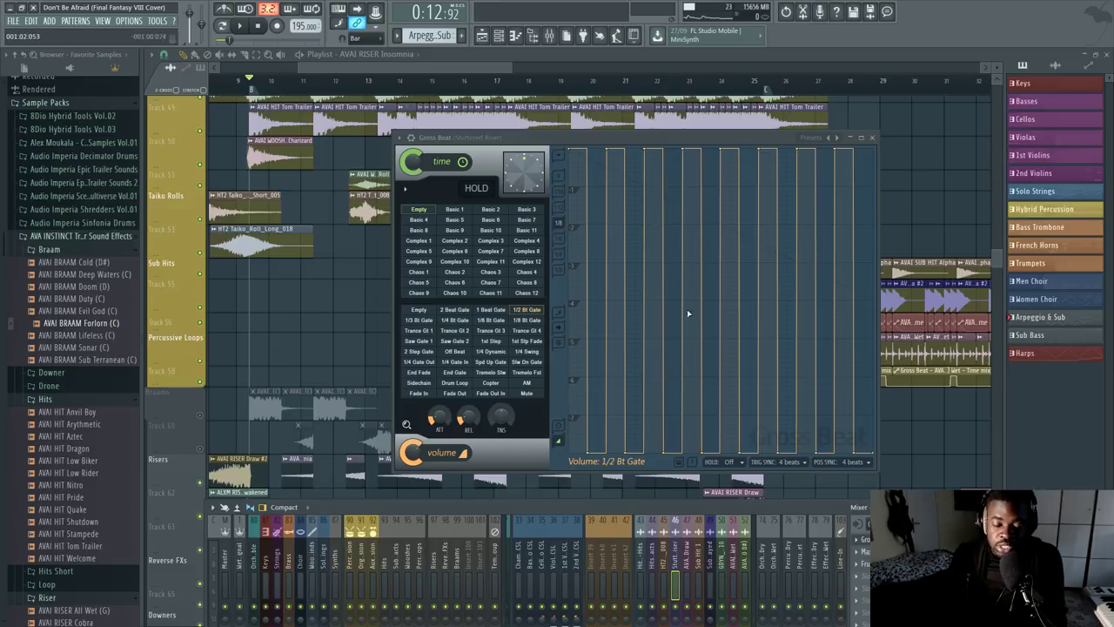
key("F12")
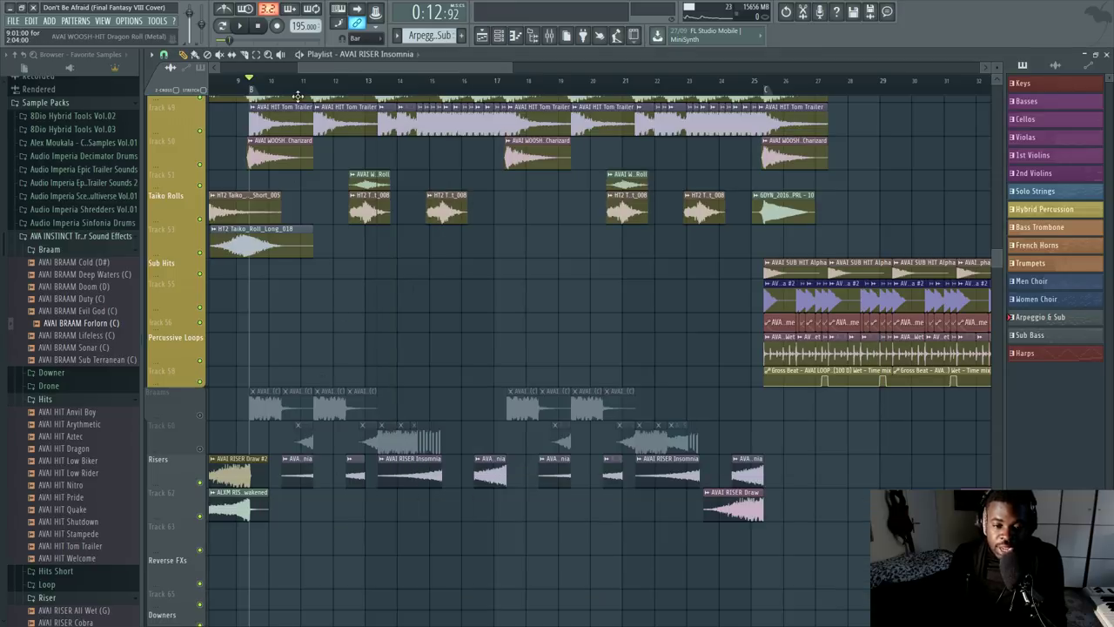
Step: Examine the hits, taiko rolls, braams and risers from marker B onward, from close detail out to the whole arrangement
scroll(297, 96, "up", 4)
scroll(305, 93, "up", 2)
scroll(286, 252, "down", 5)
scroll(395, 93, "down", 1)
scroll(396, 94, "down", 1)
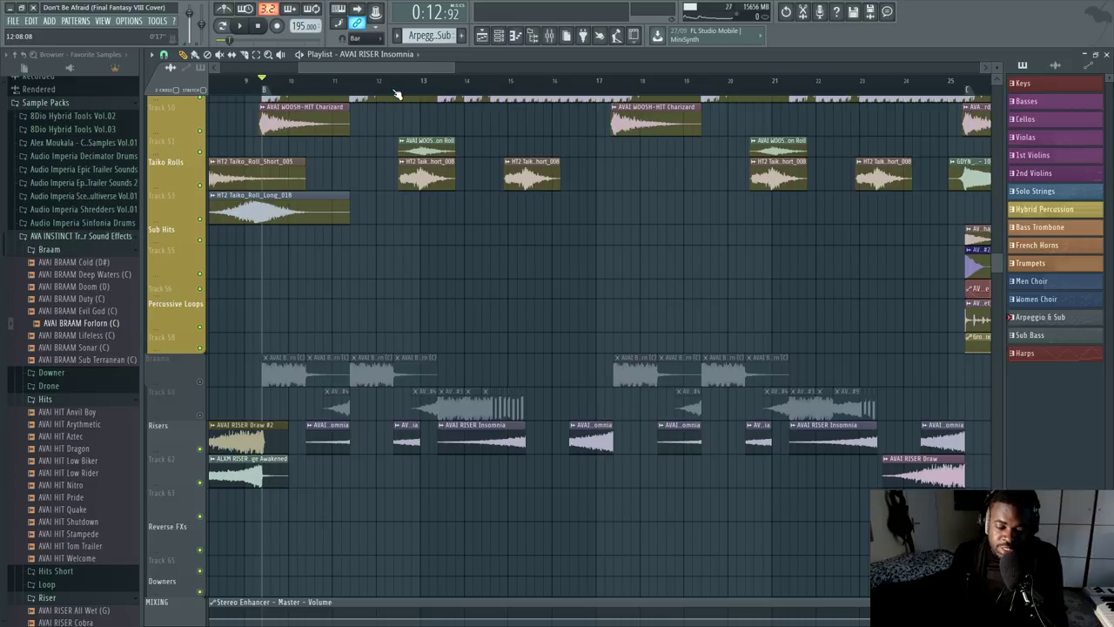
scroll(396, 94, "down", 4)
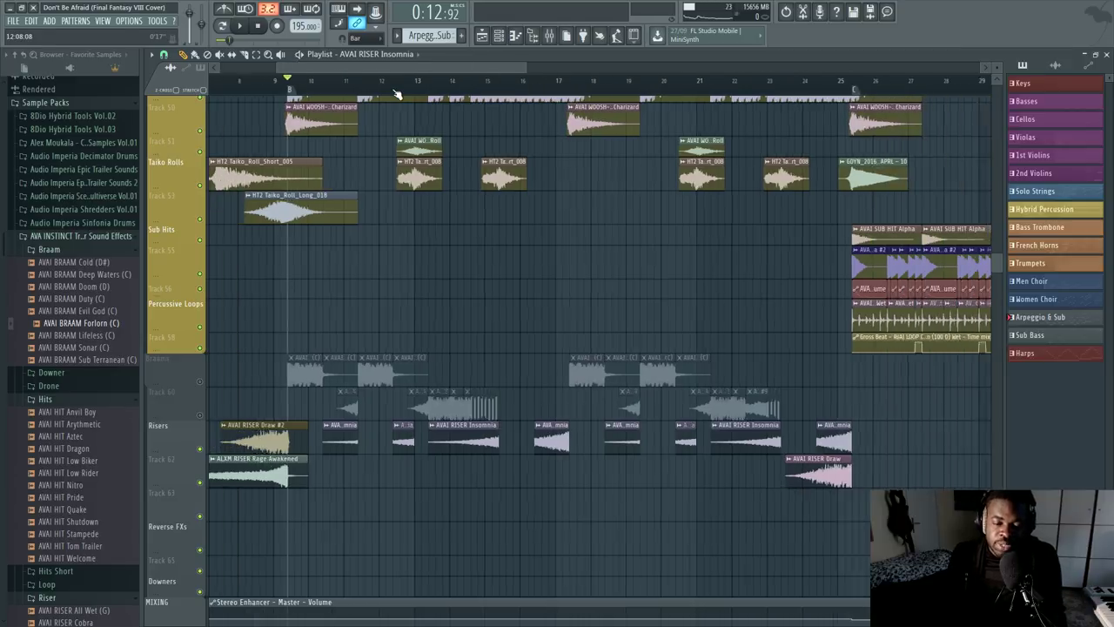
scroll(461, 97, "up", 4)
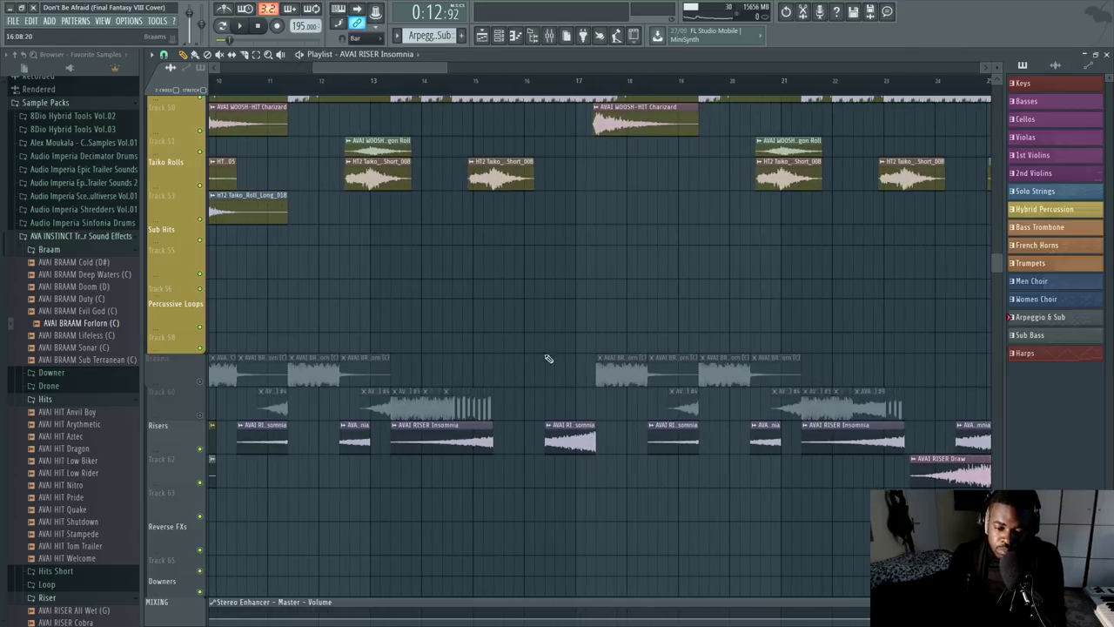
scroll(577, 361, "up", 3)
scroll(475, 84, "down", 8)
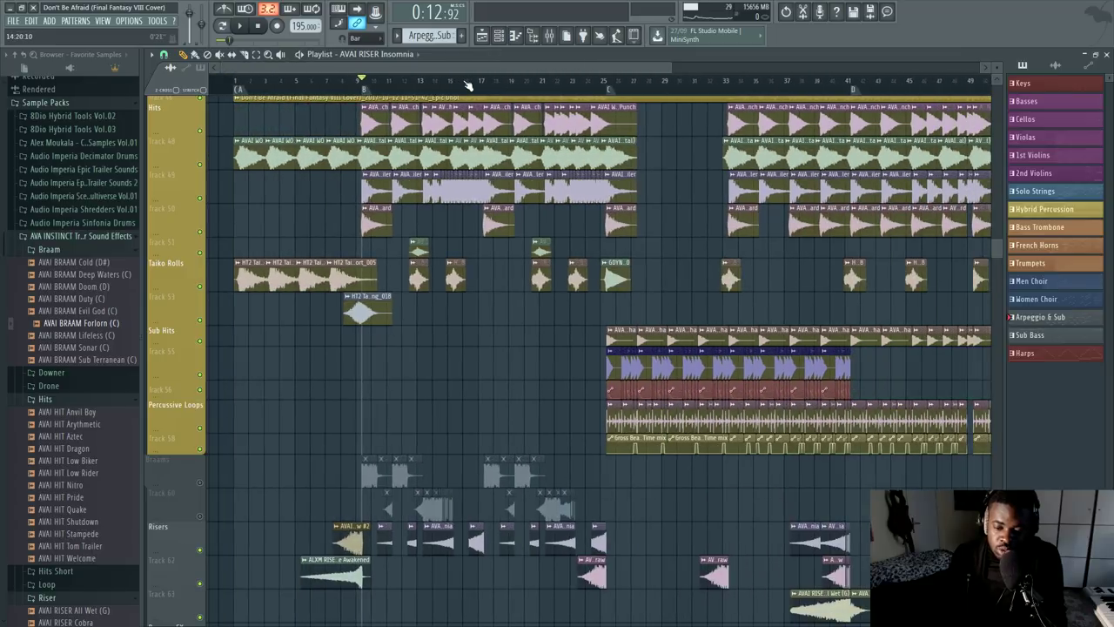
scroll(469, 84, "down", 3)
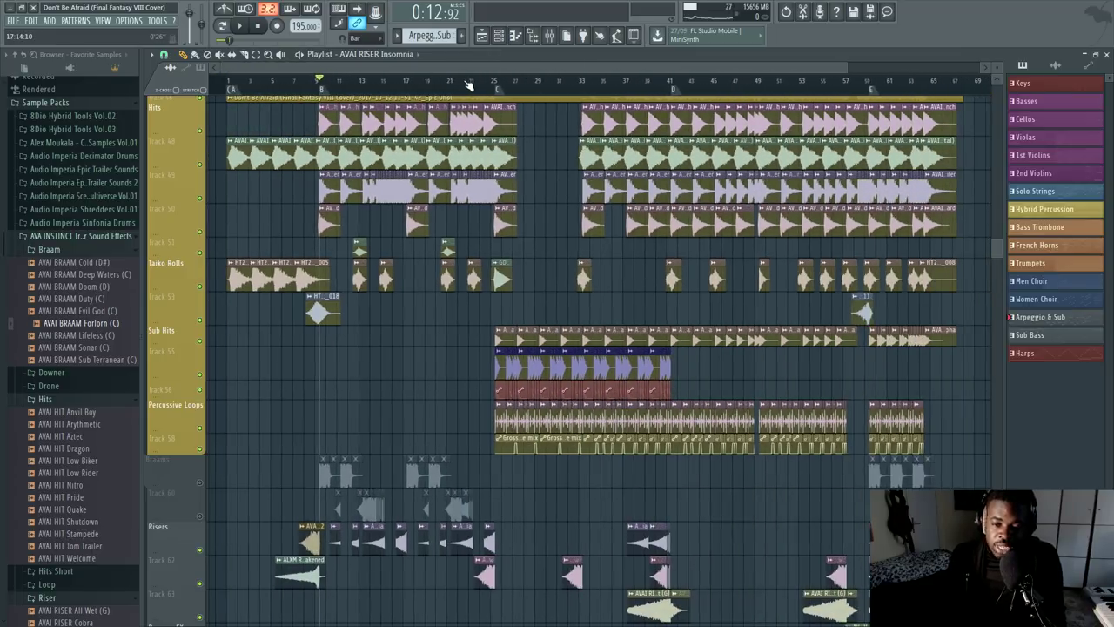
Step: Examine the riser clips from marker C to marker E and the AVA INSTINCT riser samples in the browser
left_click_drag(470, 68, 556, 70)
scroll(407, 380, "down", 6)
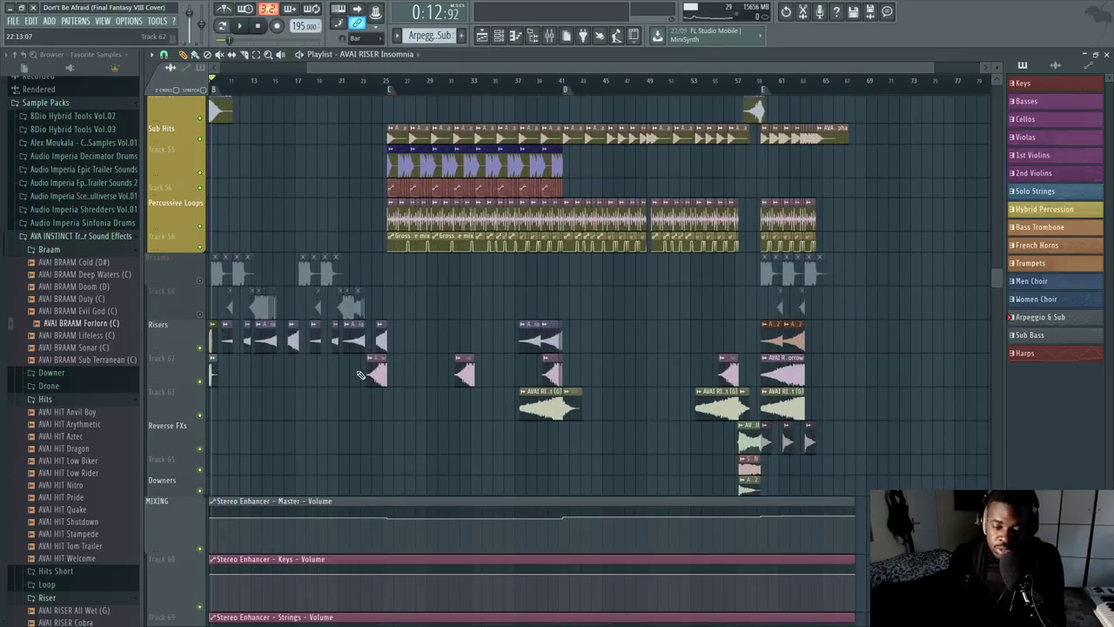
scroll(339, 142, "up", 5)
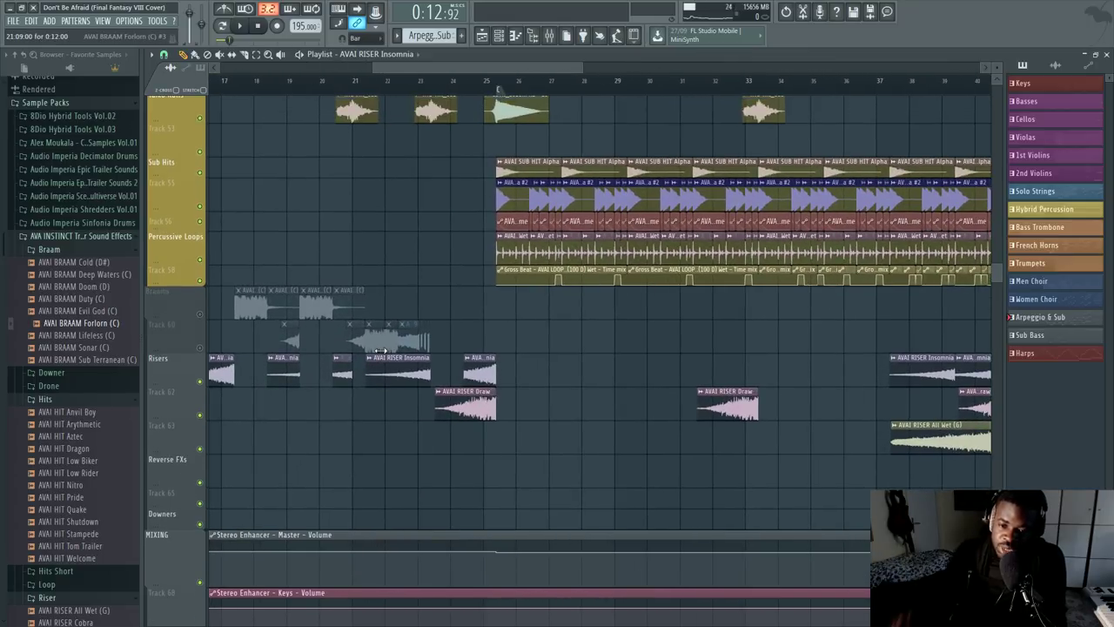
scroll(396, 89, "down", 4)
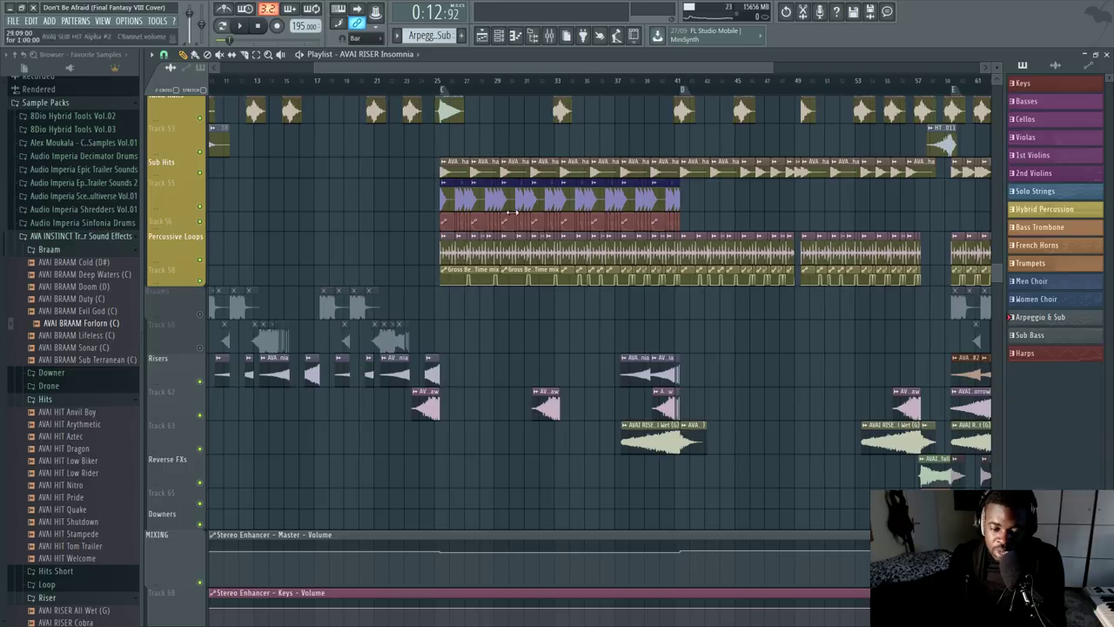
scroll(409, 94, "down", 3)
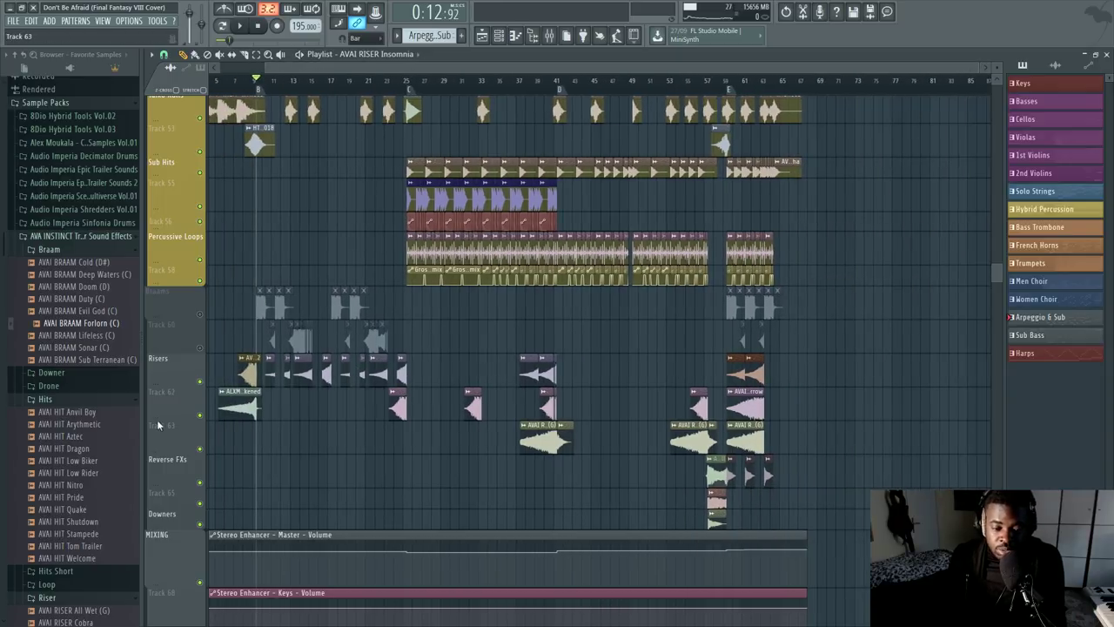
scroll(83, 374, "down", 8)
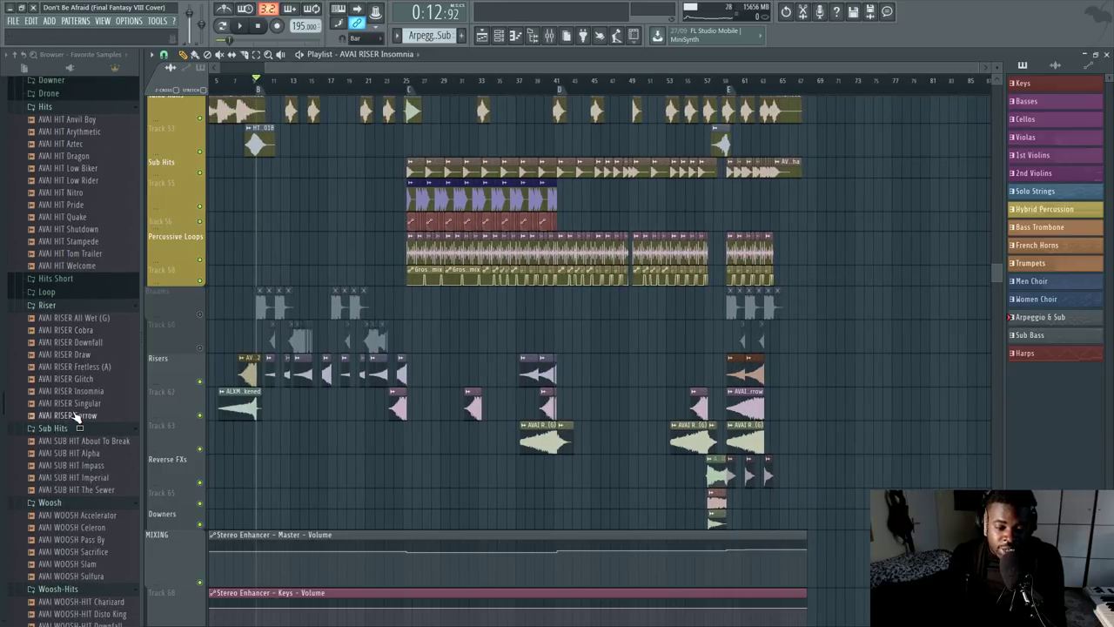
scroll(745, 70, "up", 5)
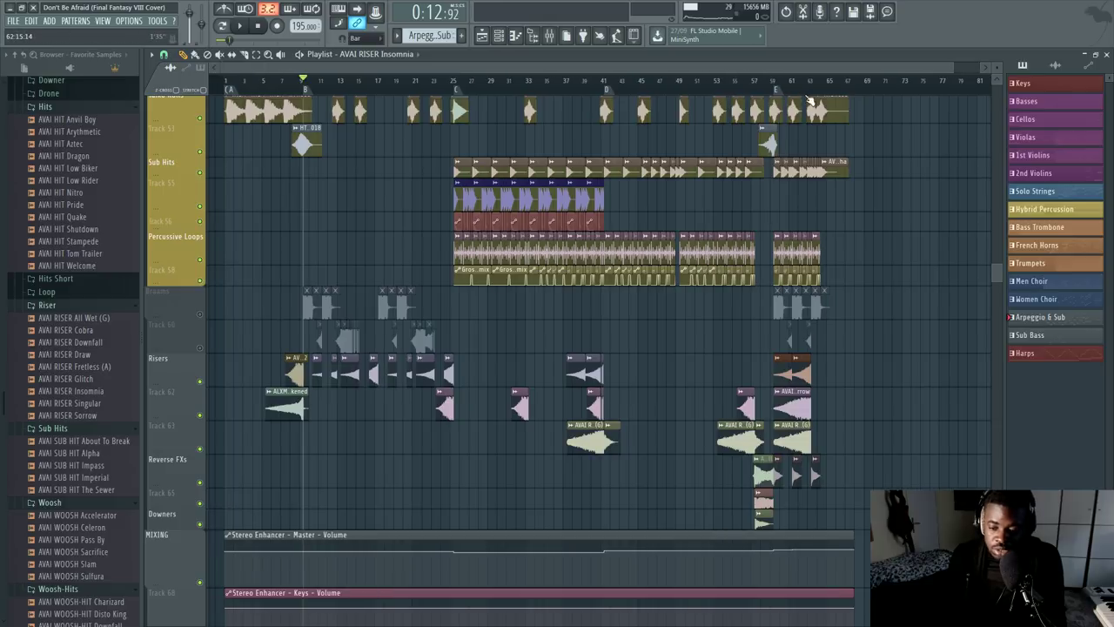
Step: Solo Track 63 and listen to the AVAI RISER All Wet (G) clip from just before bar 54
scroll(511, 116, "down", 3)
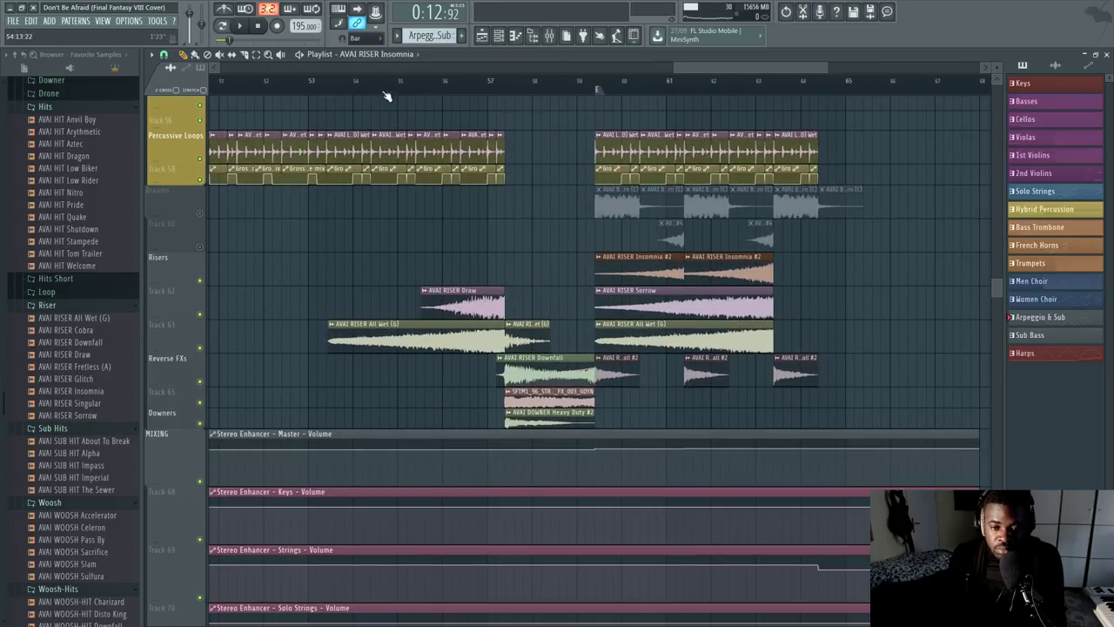
right_click(199, 347)
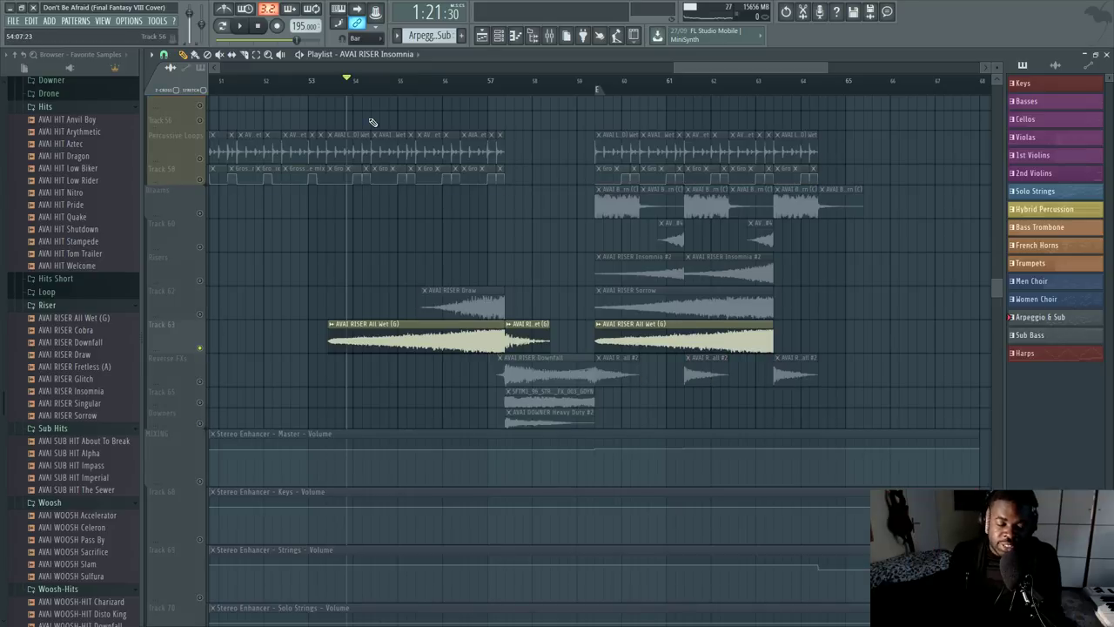
key("space")
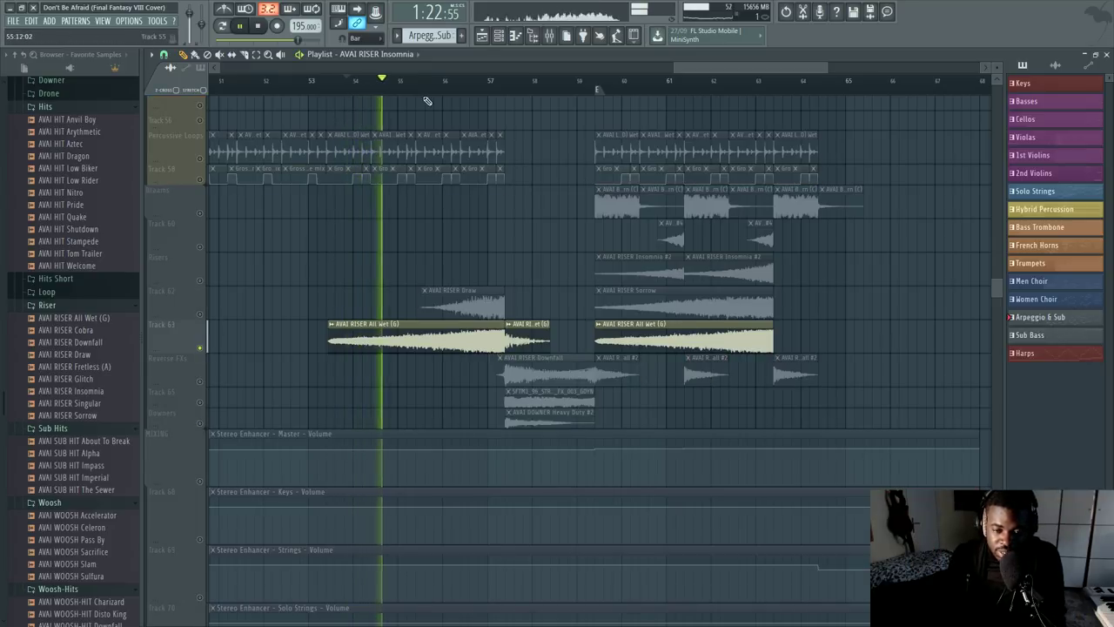
scroll(425, 98, "up", 2)
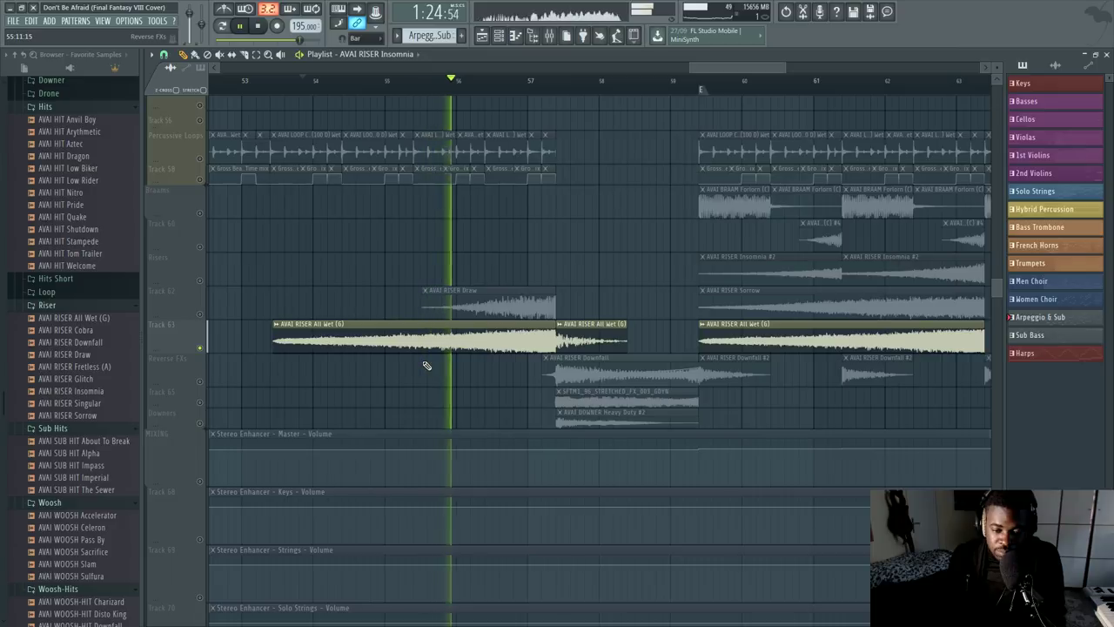
key("space")
Step: Solo Track 62 and listen to the AVAI RISER Draw clip from just after bar 56
right_click(199, 314)
left_click(474, 81)
key("space")
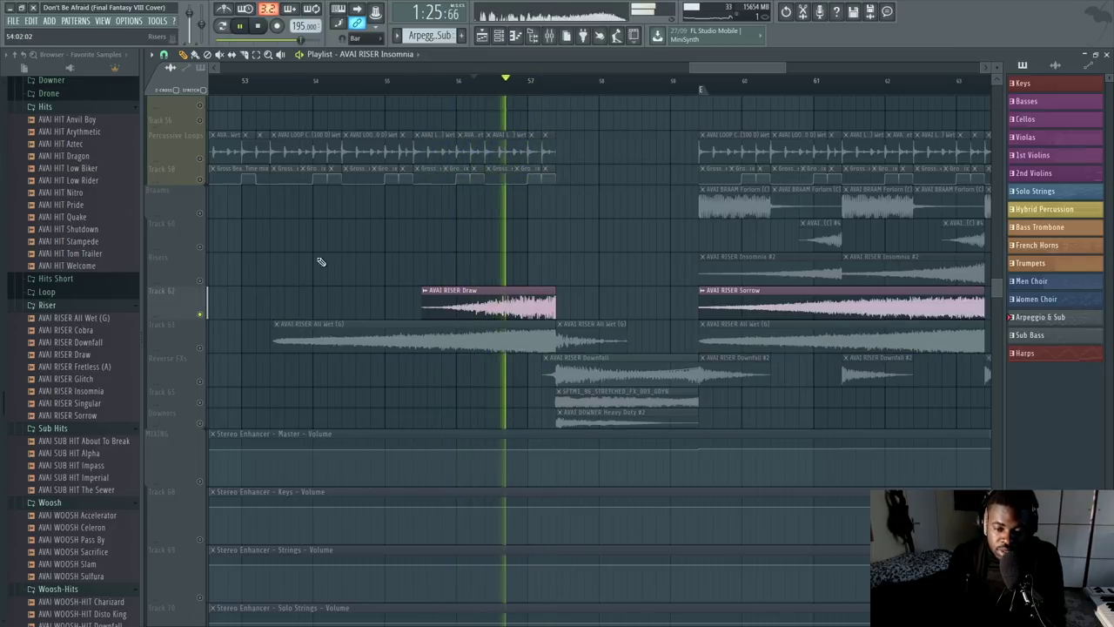
key("space")
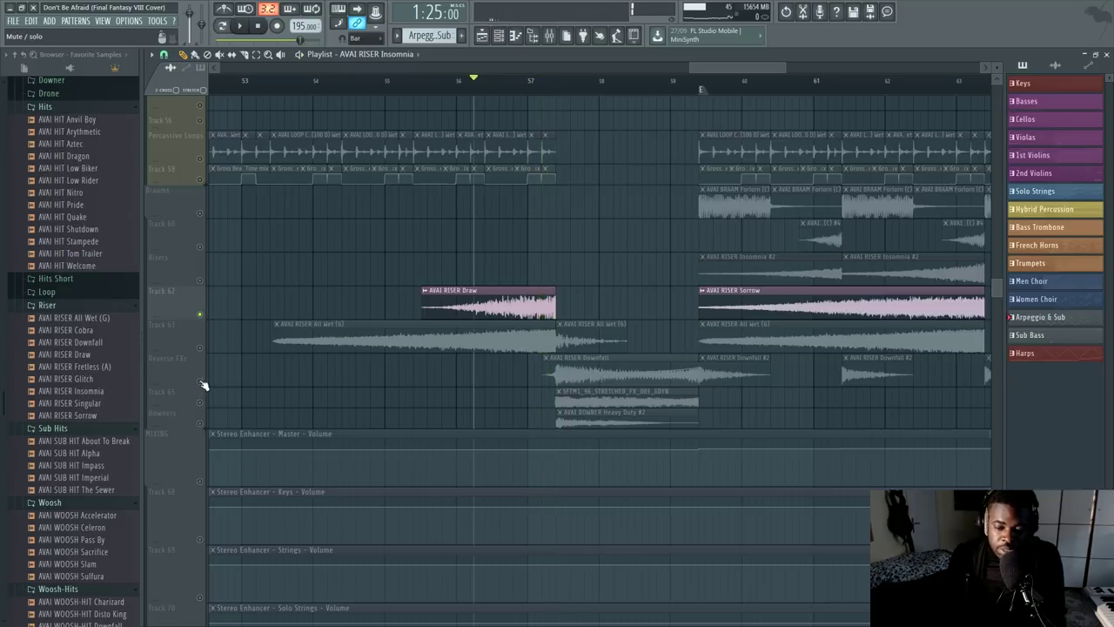
Step: Clear the solo so that all playlist tracks are active, including Braams and Track 60
left_click(202, 384)
right_click(200, 402)
right_click(199, 403)
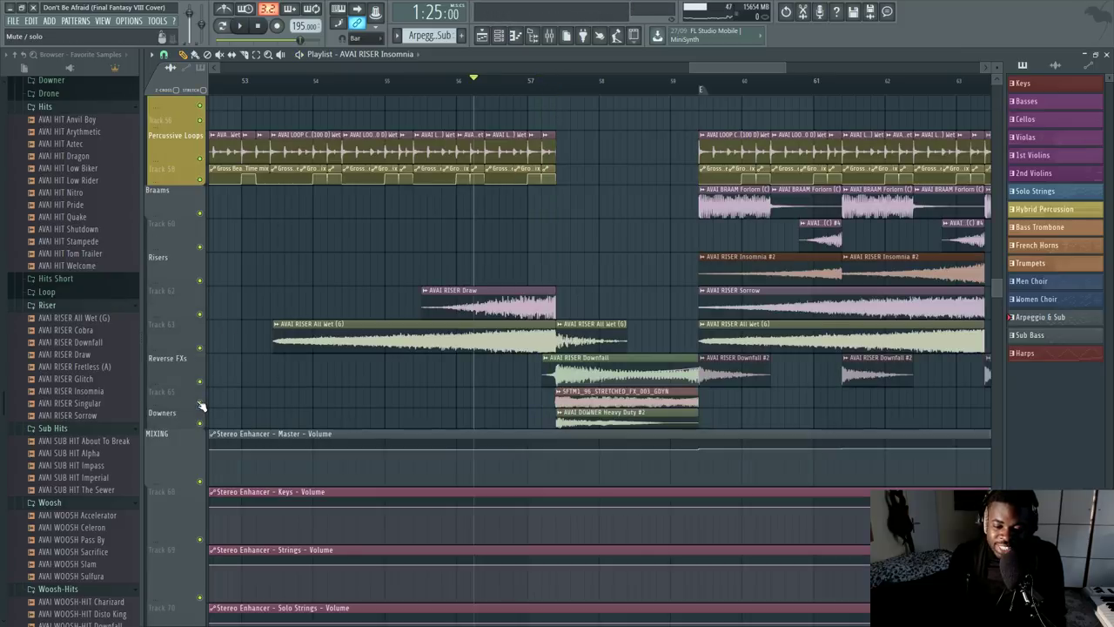
Step: Play the full mix from just after bar 56 through the transition toward marker E, and stop
scroll(692, 95, "down", 3)
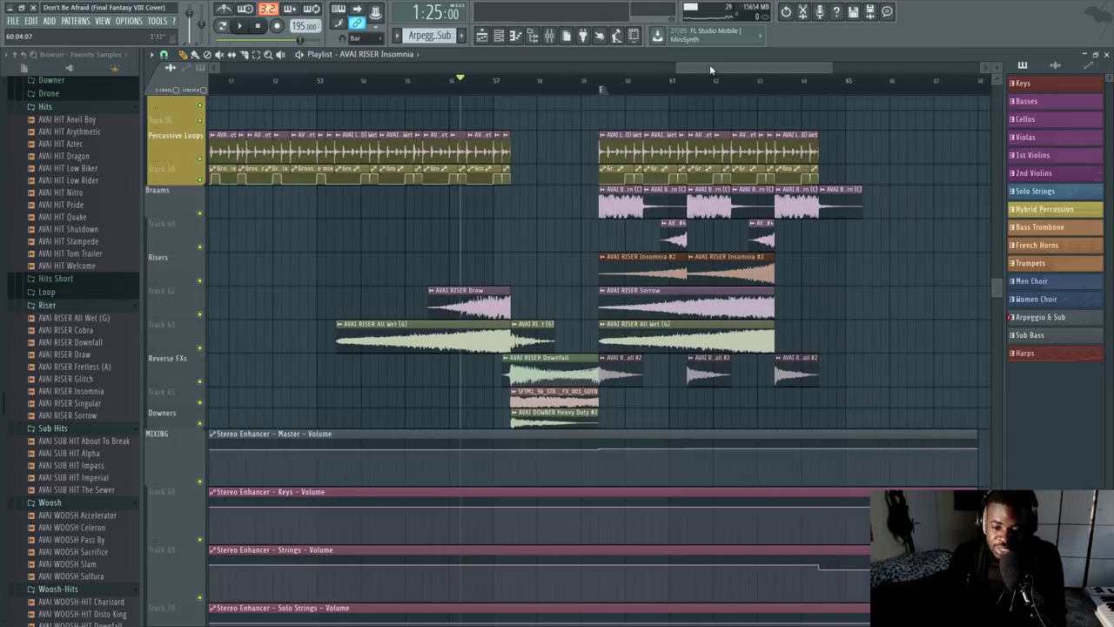
scroll(438, 84, "up", 3)
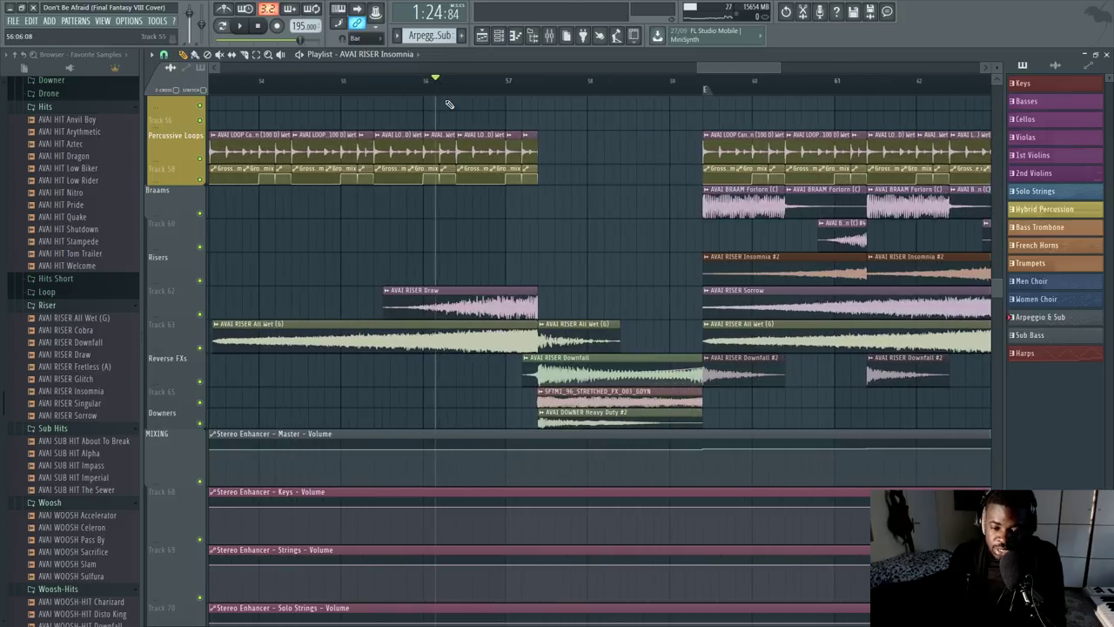
key("space")
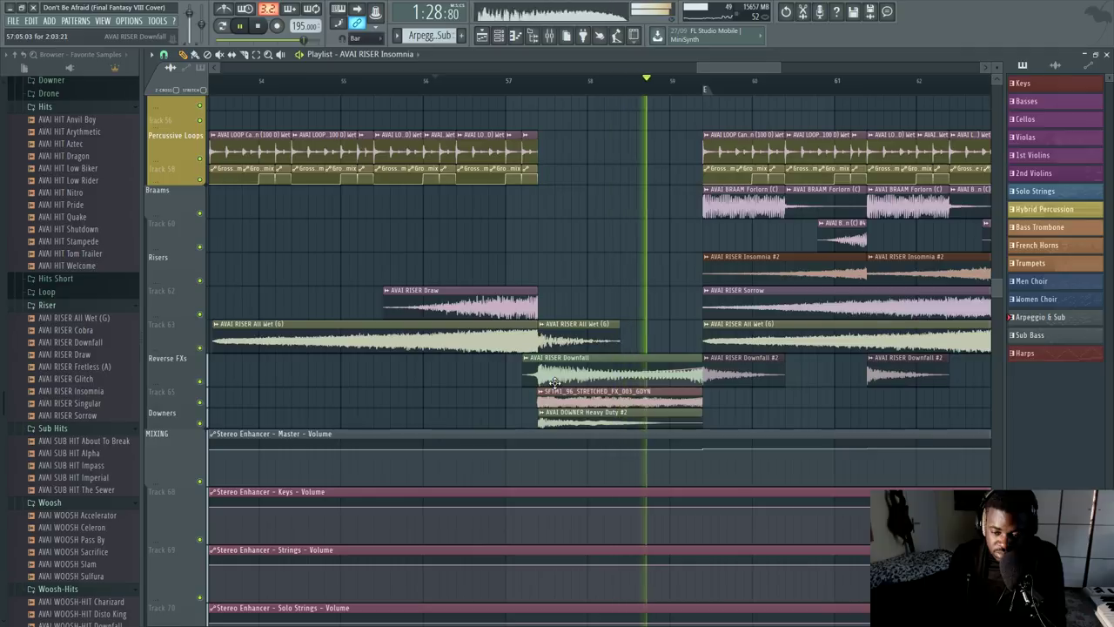
key("space")
Step: Solo the Reverse FXs track and listen to the AVAI RISER Downfall clip from just after bar 57
scroll(183, 292, "down", 3)
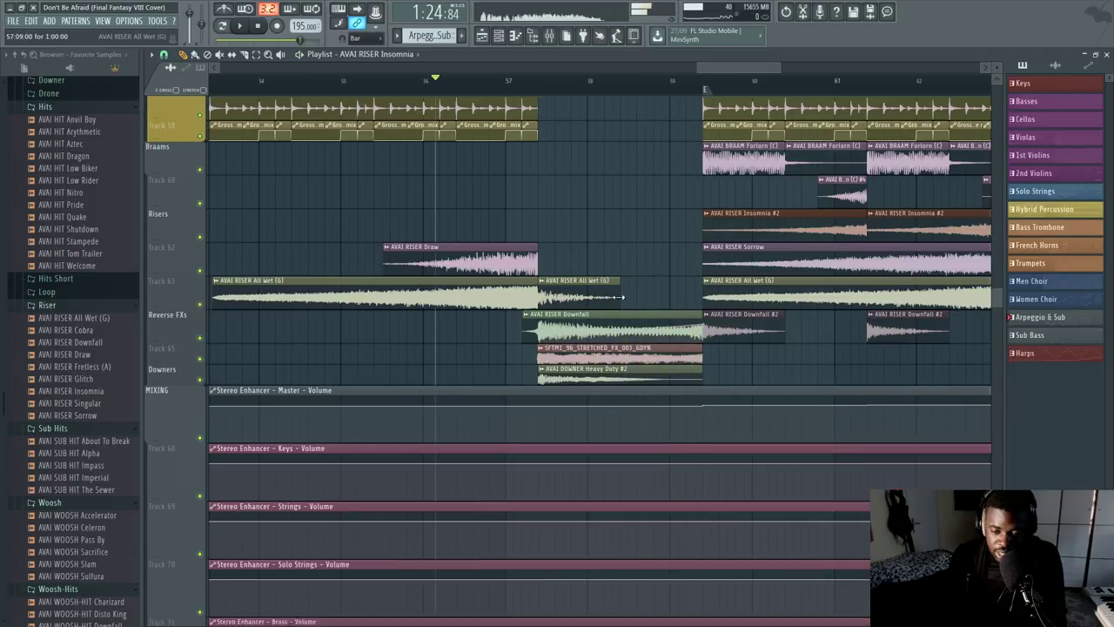
right_click(200, 313)
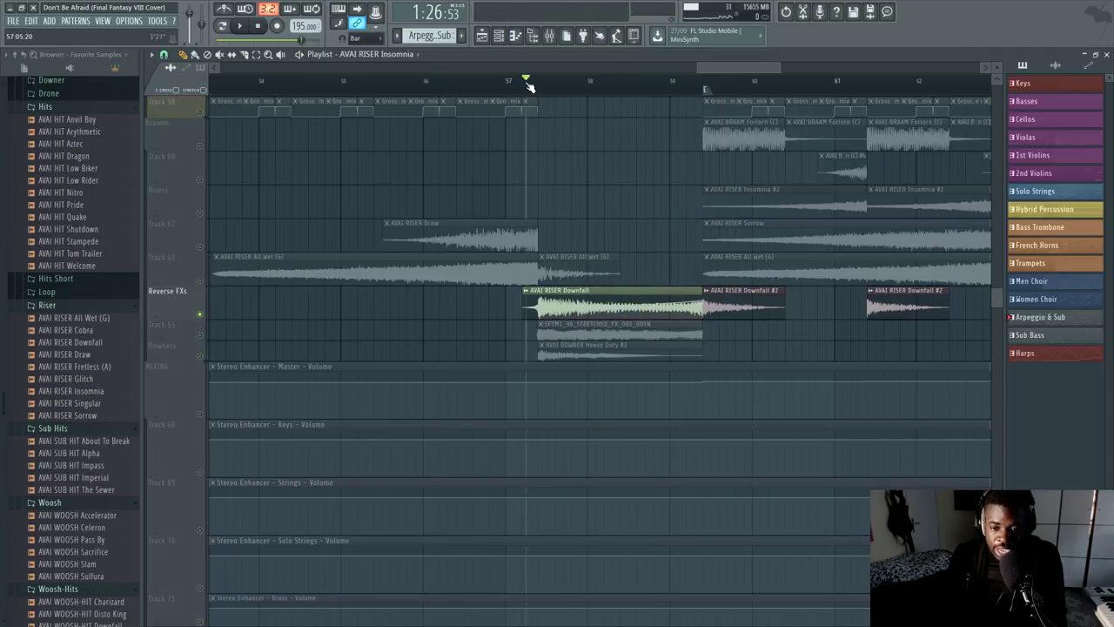
scroll(527, 84, "up", 4)
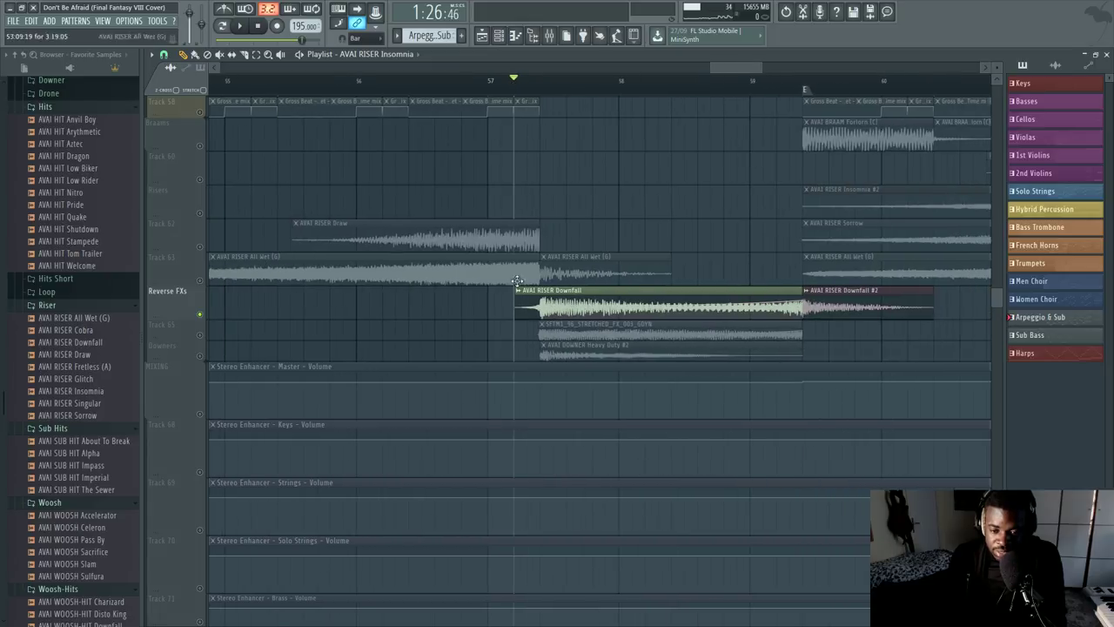
key("space")
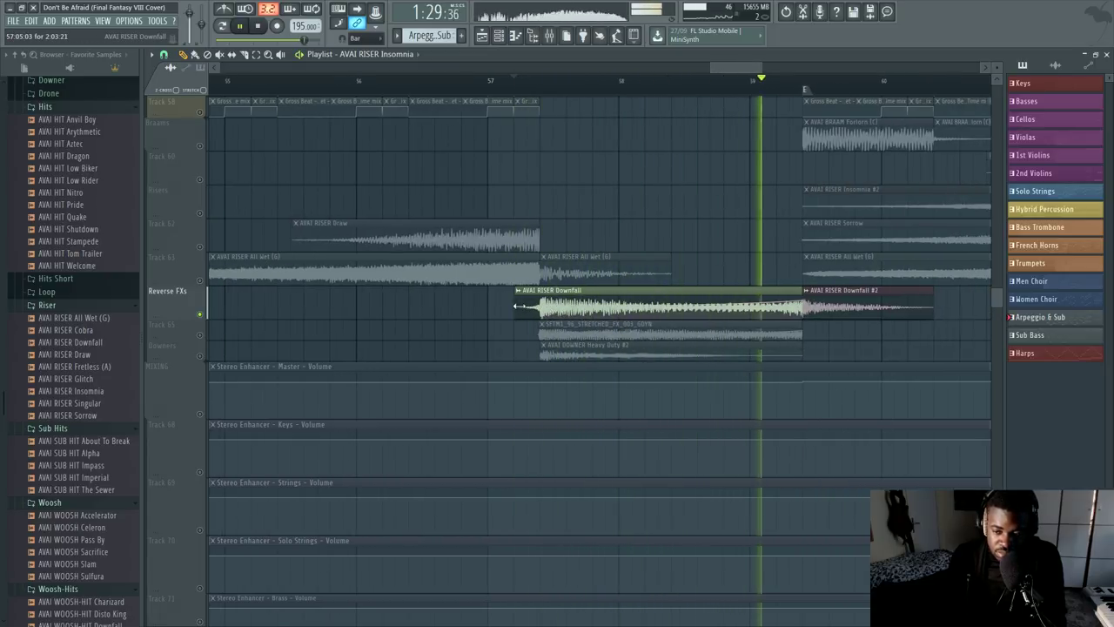
key("space")
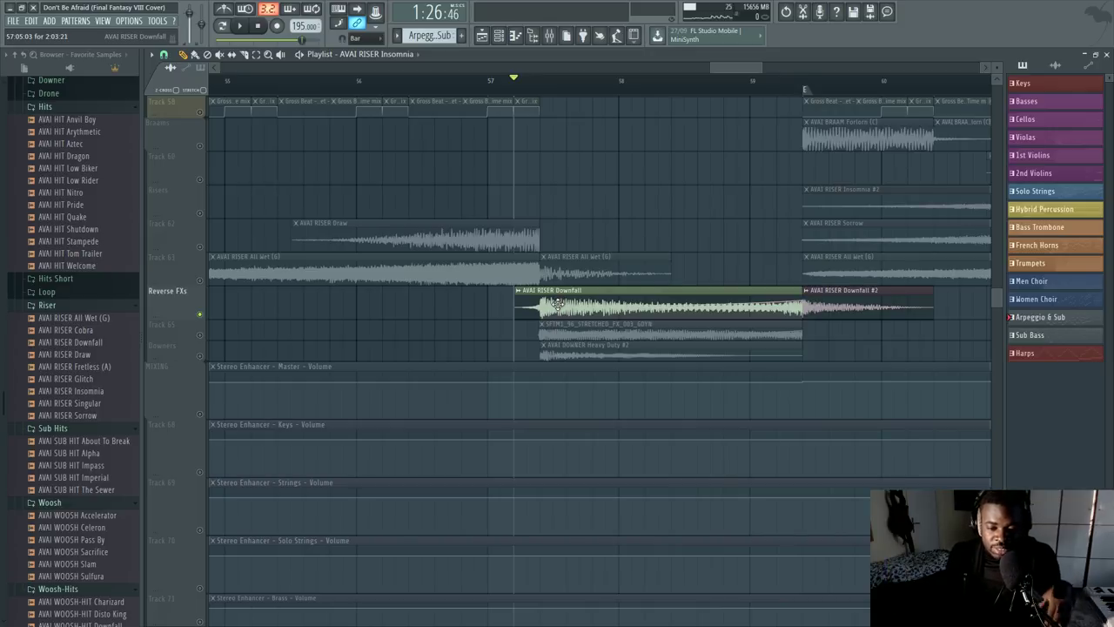
Step: Play the soloed AVAI RISER Downfall clip from late in bar 58 toward marker E, and stop
scroll(712, 88, "up", 2)
left_click(711, 87)
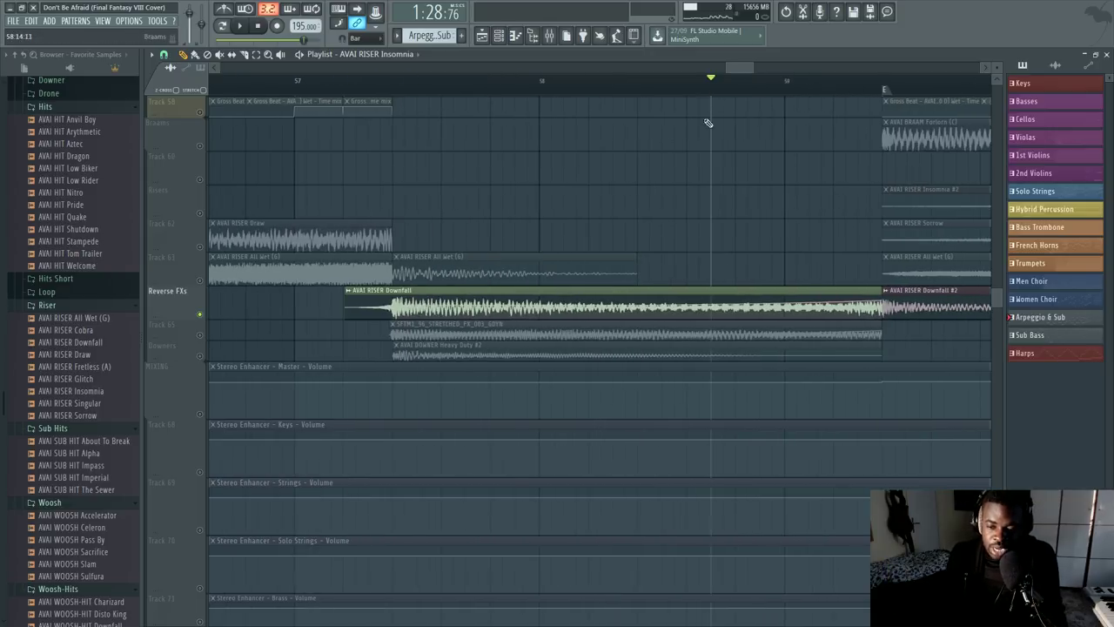
key("space")
key("space")
Step: Solo Track 65 and listen to its SFTM1_96_STRETCHED_FX_003_GDYN clip from just before bar 57
scroll(557, 105, "down", 2)
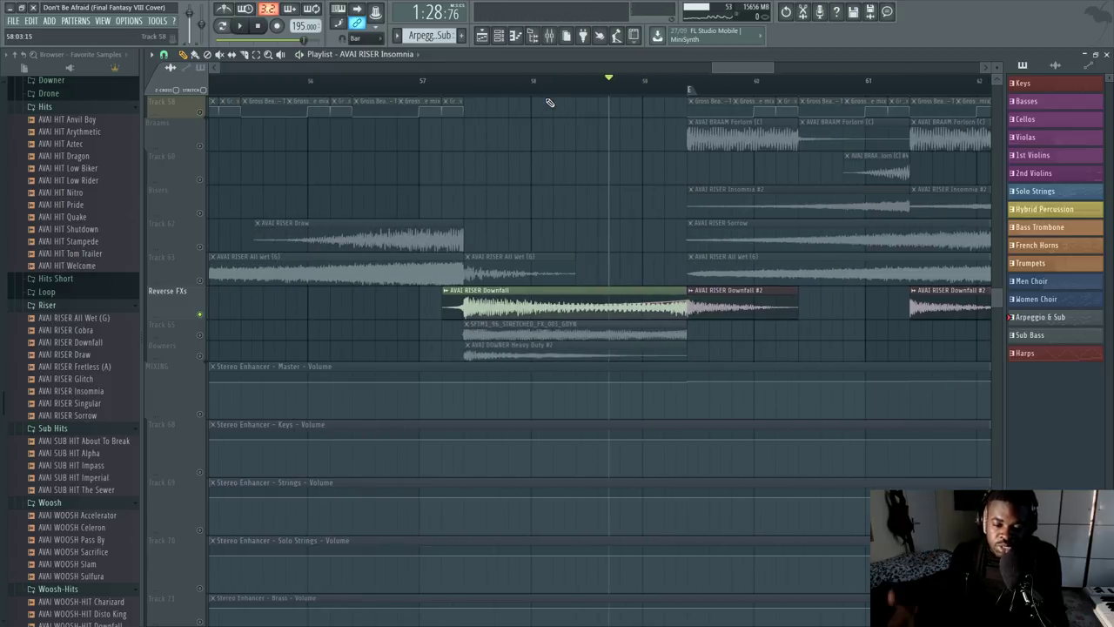
scroll(550, 102, "right", 3)
scroll(361, 89, "down", 3)
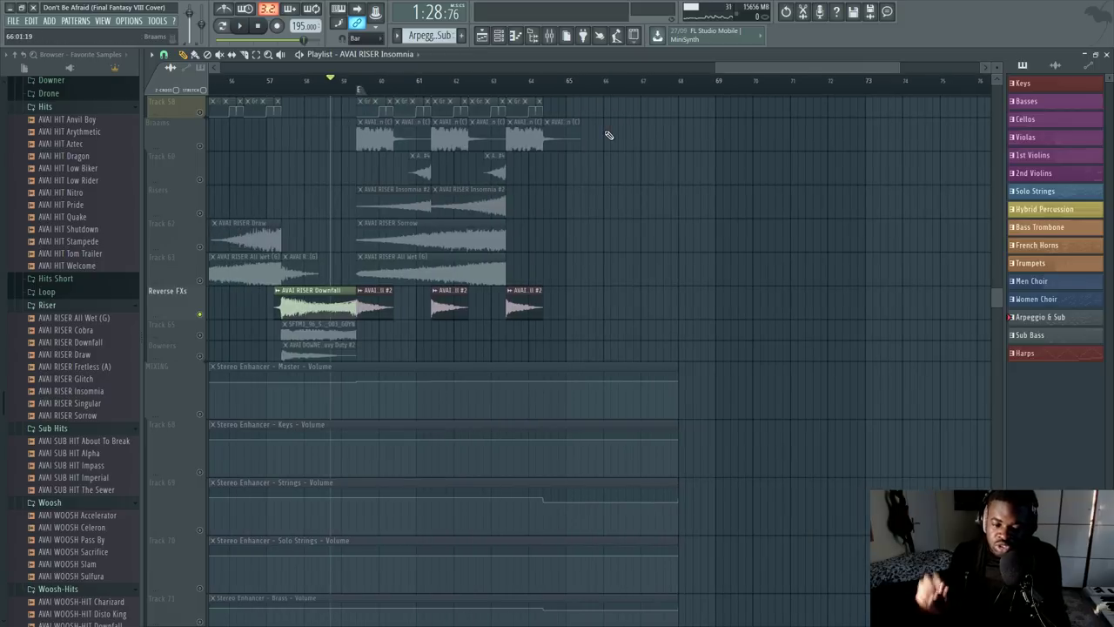
scroll(250, 96, "up", 3)
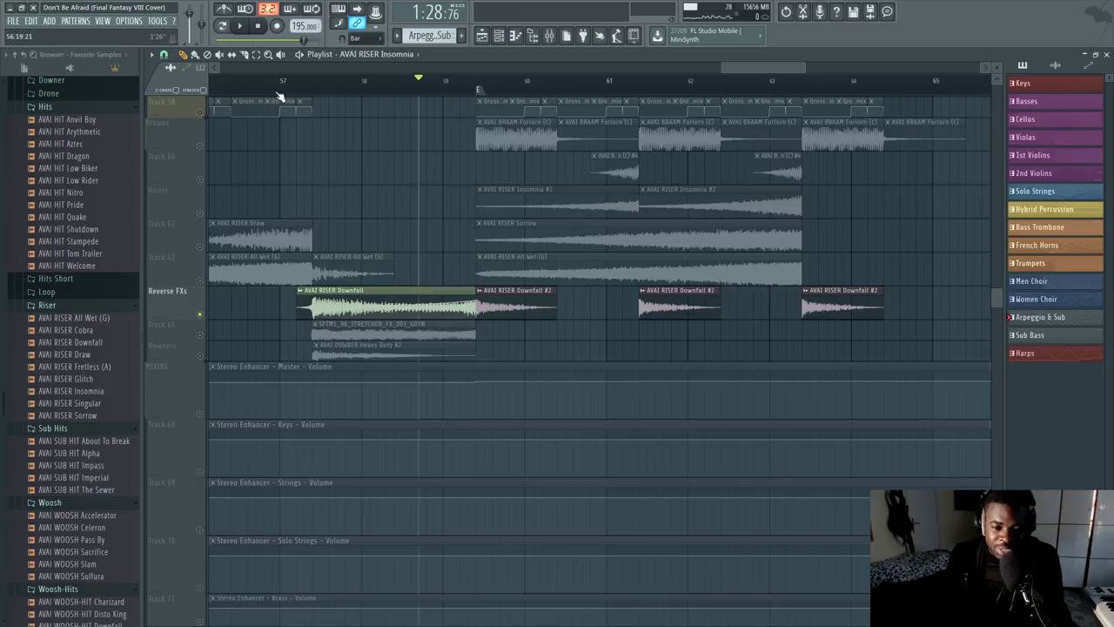
left_click(277, 87)
scroll(277, 91, "up", 3)
scroll(231, 322, "down", 1)
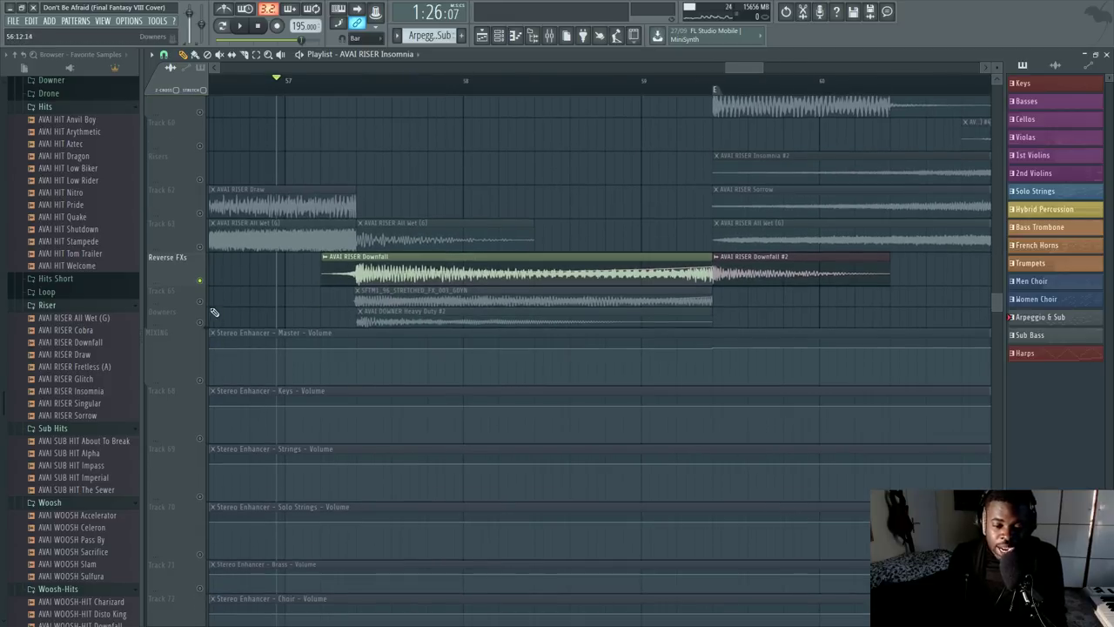
right_click(200, 302)
key("space")
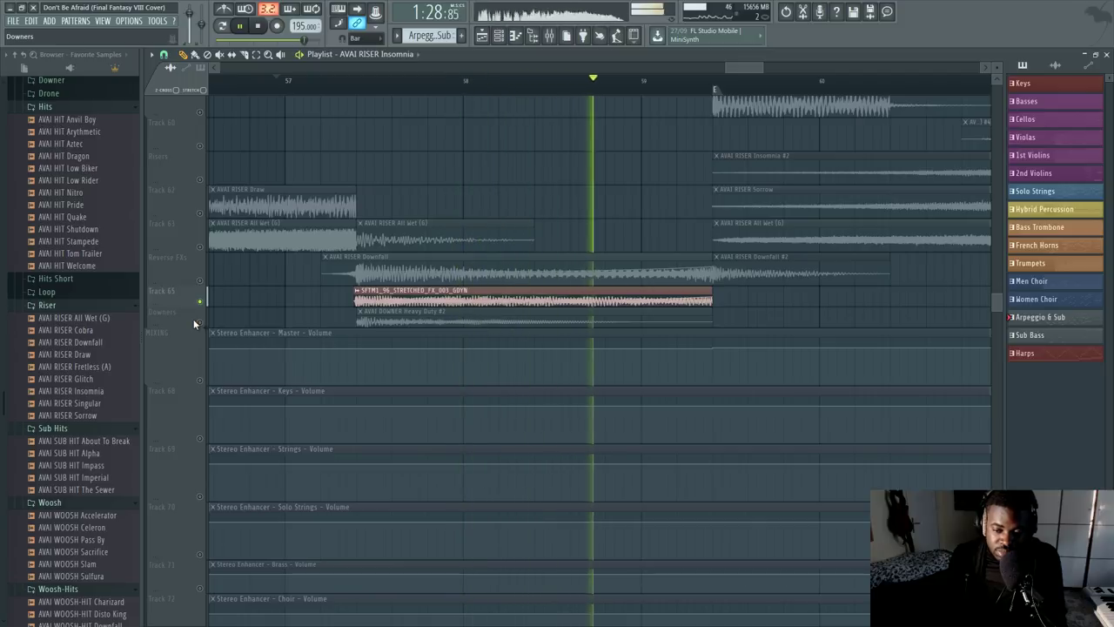
key("space")
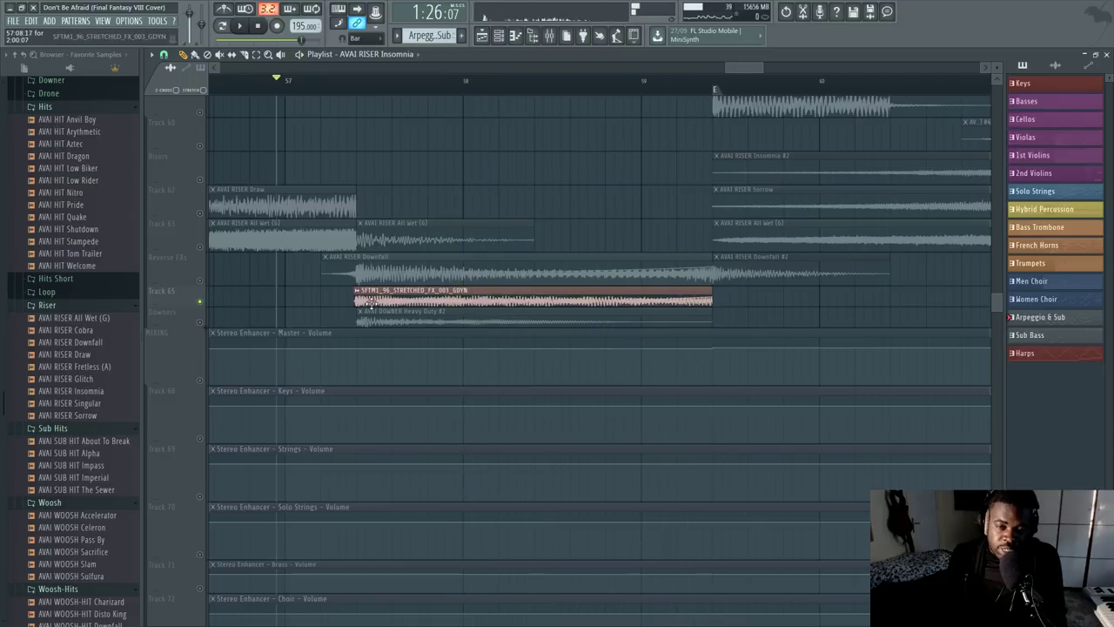
Step: Solo the Downers track and listen to the AVAI DOWNER Heavy Duty #2 clip from just after bar 57
left_click(203, 322)
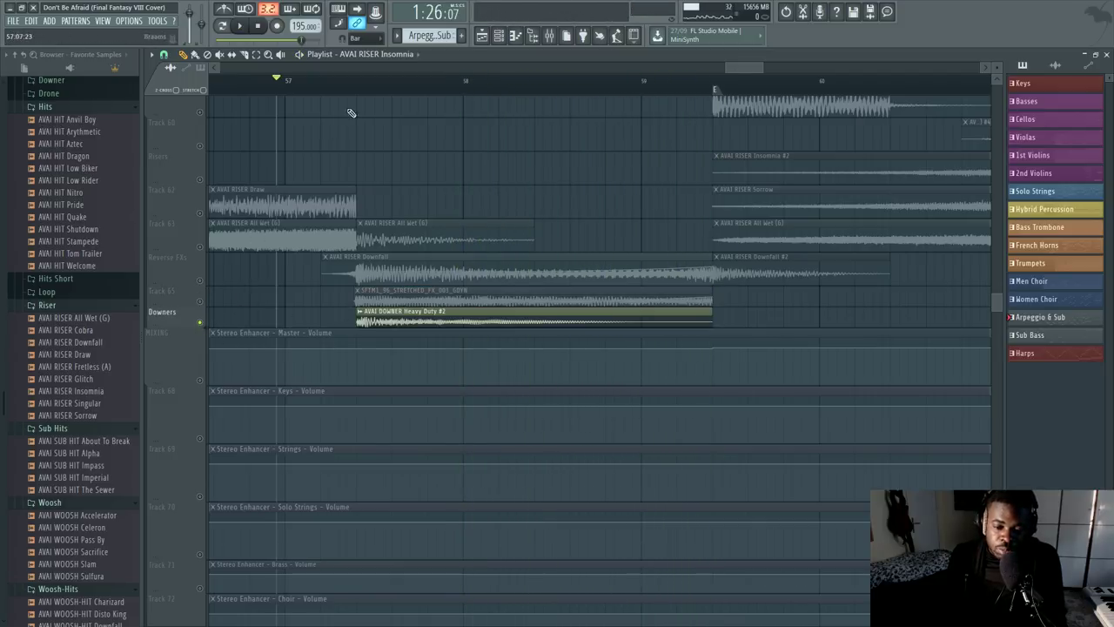
scroll(329, 84, "up", 2)
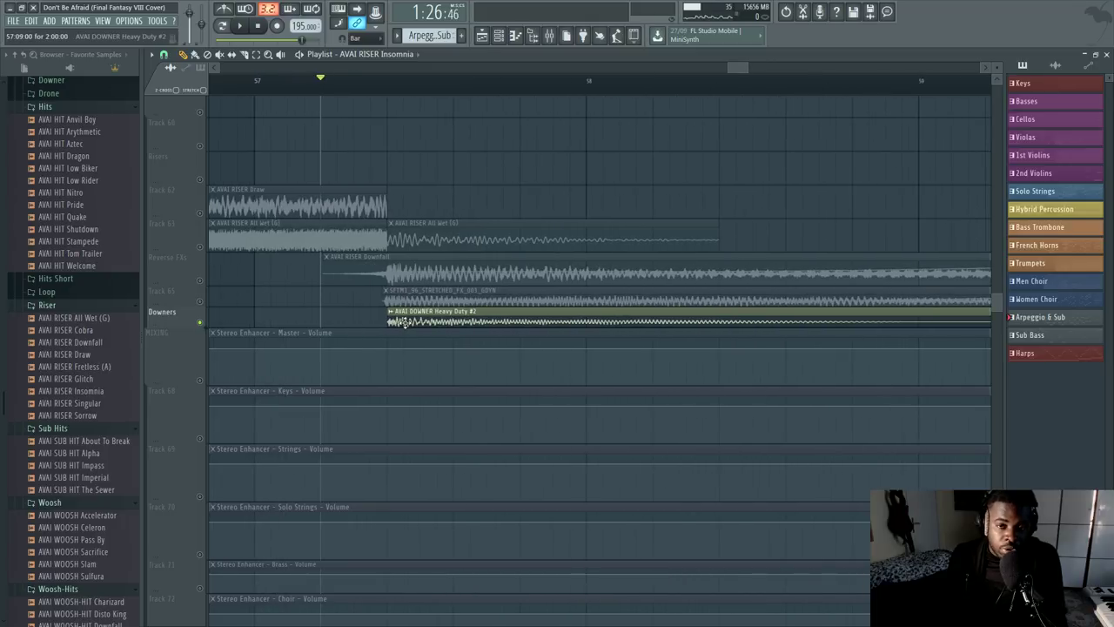
key("space")
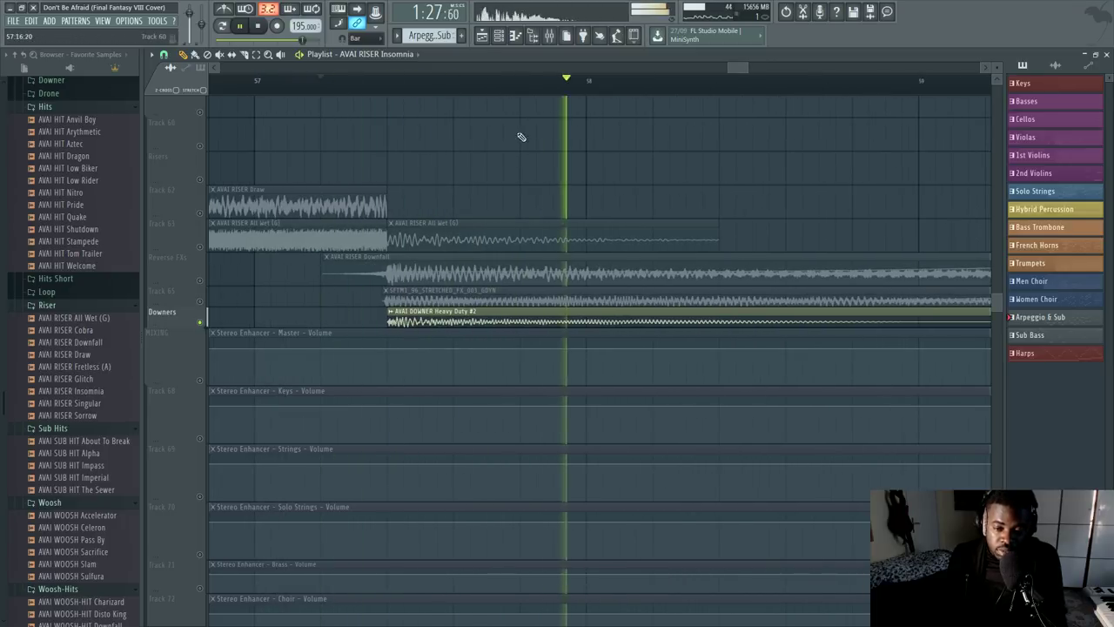
scroll(643, 207, "down", 4)
key("space")
Step: Enable Reverse FXs and Track 65 alongside Downers and listen to the three tracks together from just after bar 57
left_click(201, 281)
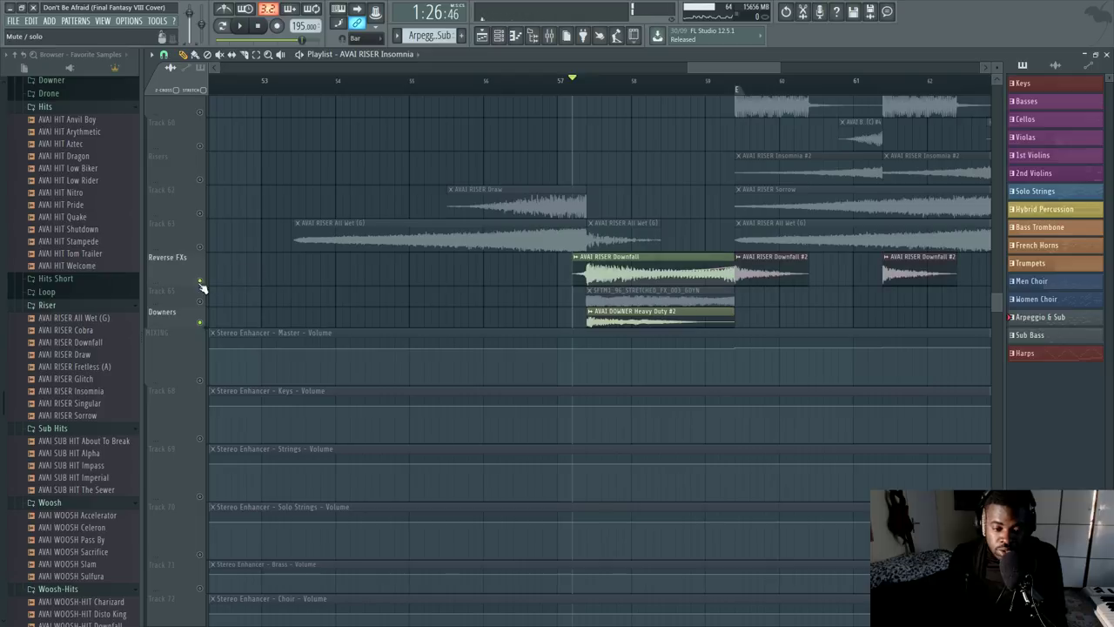
left_click(201, 301)
key("space")
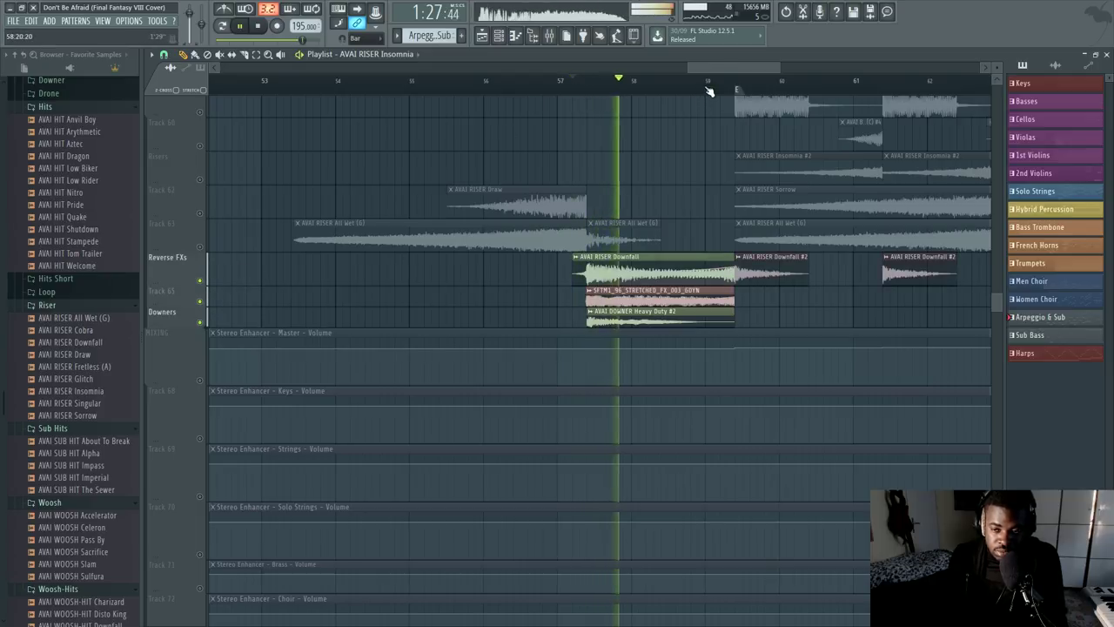
scroll(703, 87, "up", 2)
scroll(705, 272, "up", 4)
scroll(700, 285, "up", 3)
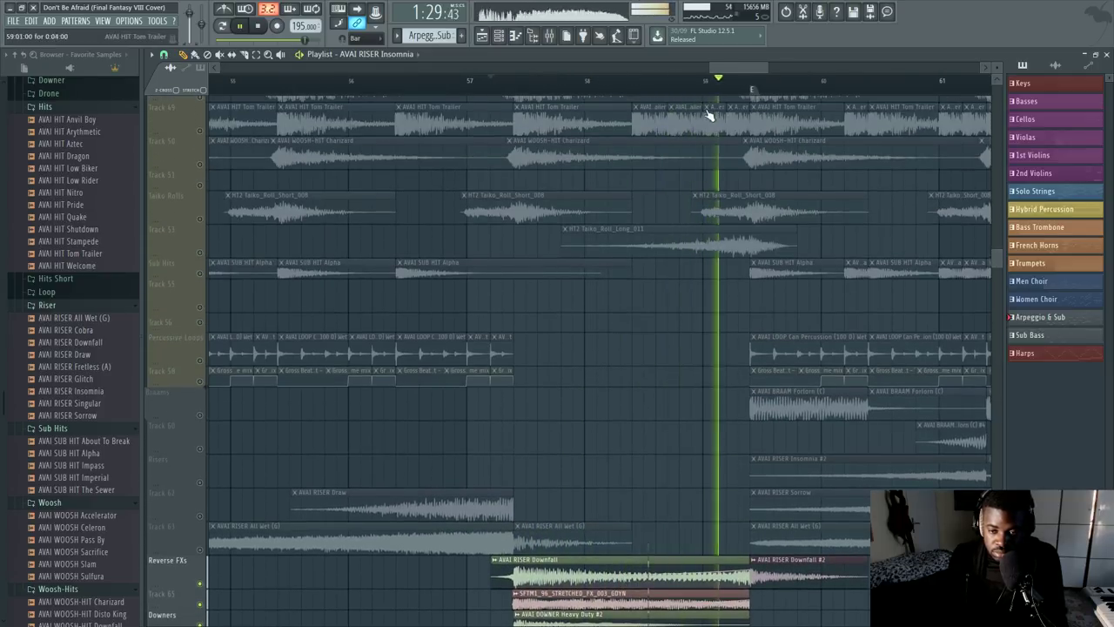
left_click_drag(766, 67, 911, 67)
key("space")
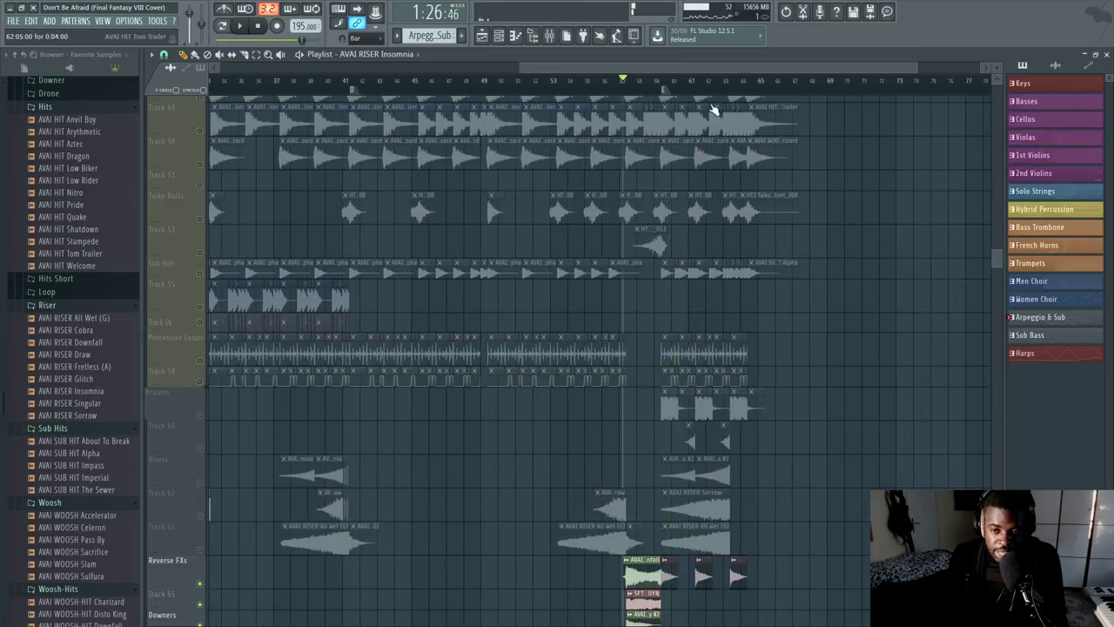
Step: Re-enable the muted percussion, braam and riser tracks and start playback from just after bar 53
scroll(194, 258, "up", 4)
scroll(196, 261, "down", 6)
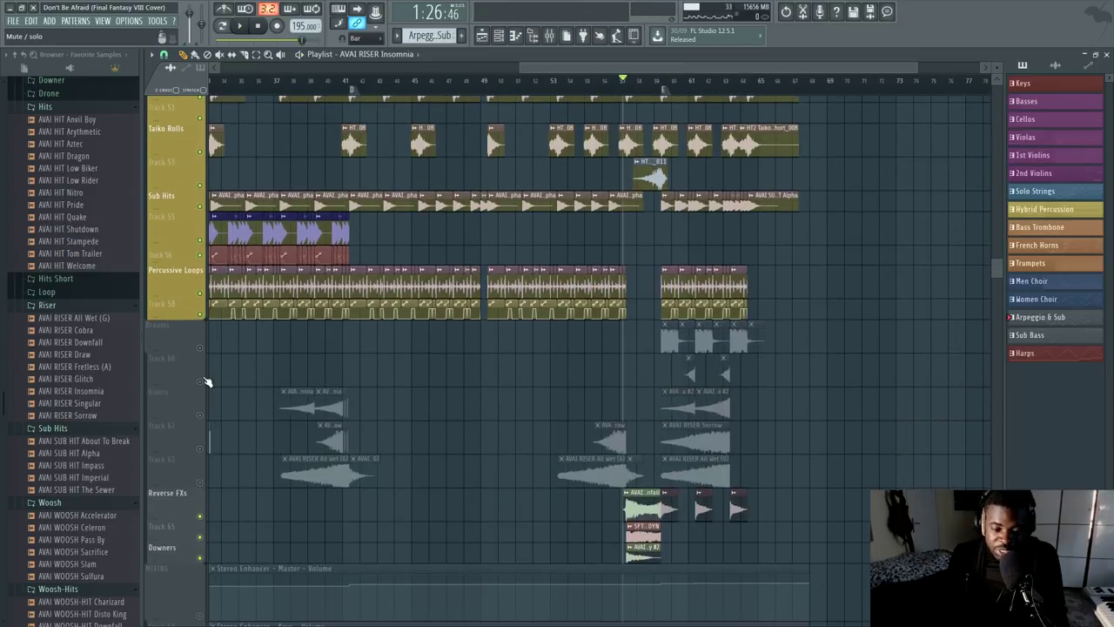
scroll(525, 255, "down", 3)
left_click(561, 81)
key("space")
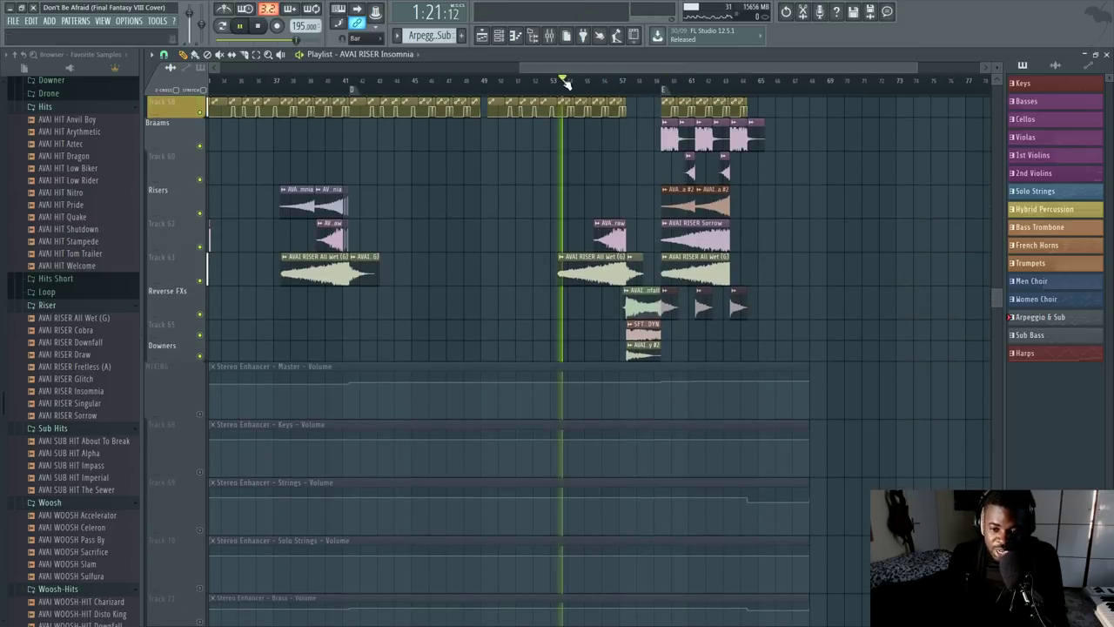
scroll(622, 81, "up", 3)
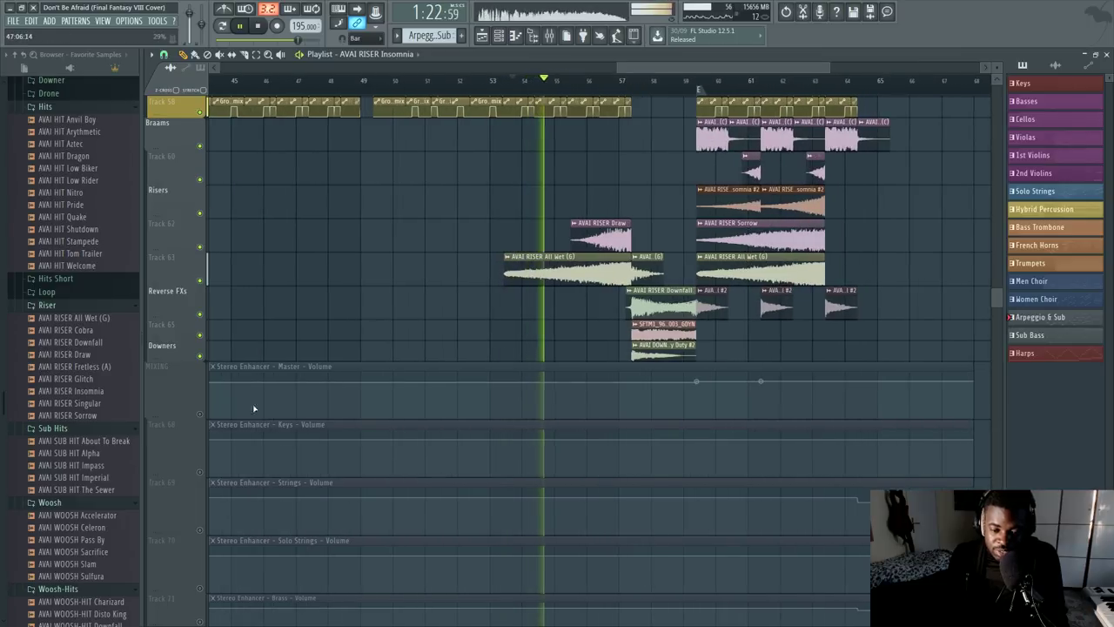
Step: Enable the MIXING volume automation tracks and listen through the transition toward marker E
left_click(201, 414)
scroll(628, 80, "up", 3)
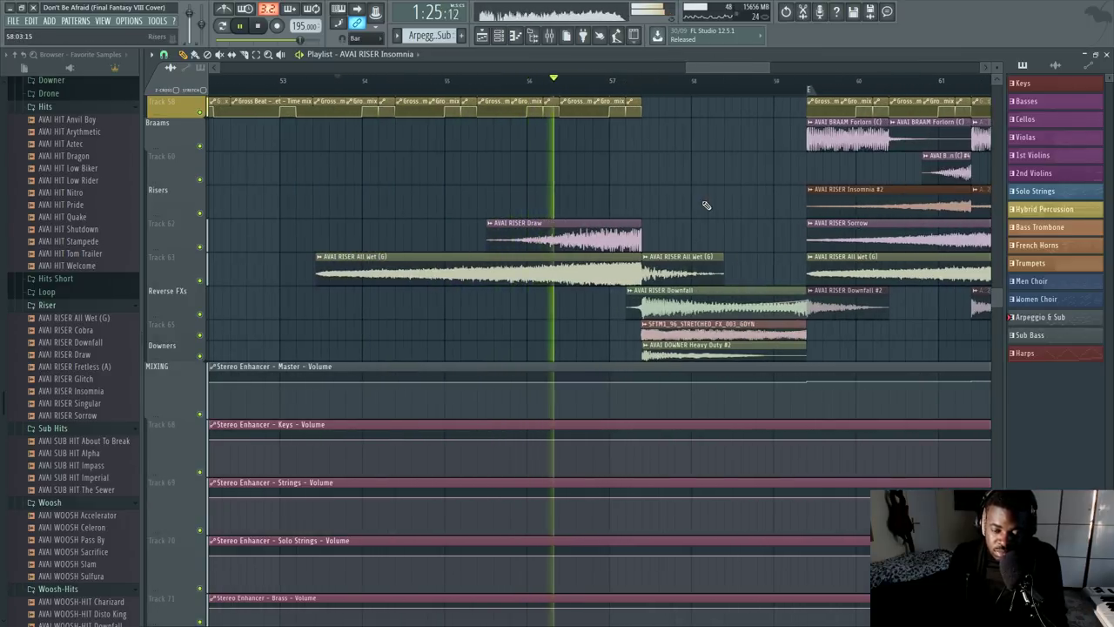
scroll(705, 187, "up", 5)
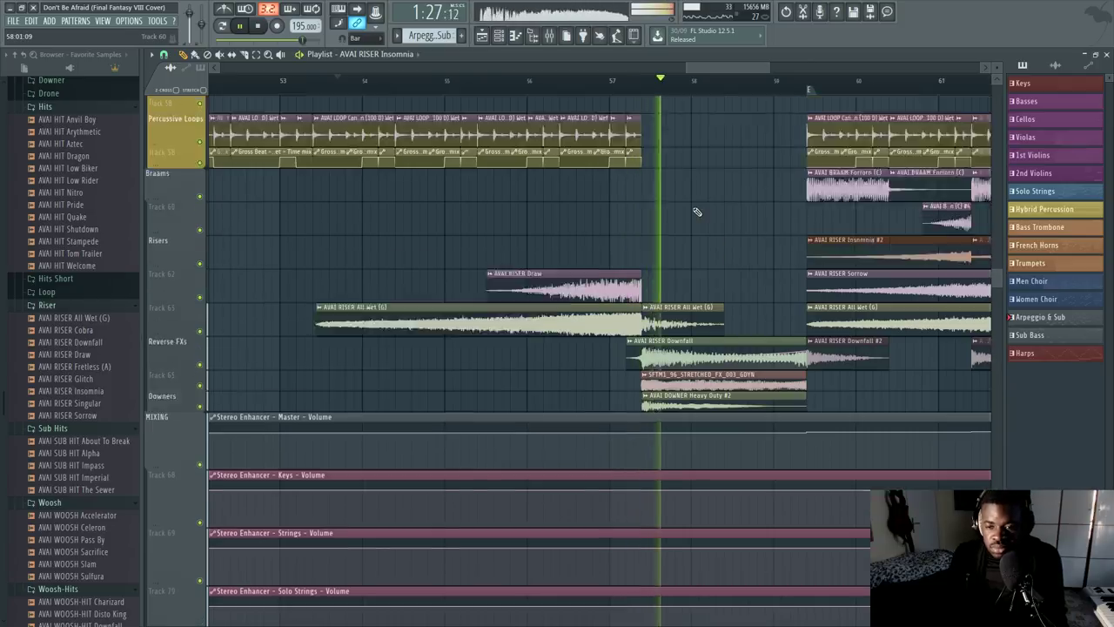
scroll(761, 98, "down", 4)
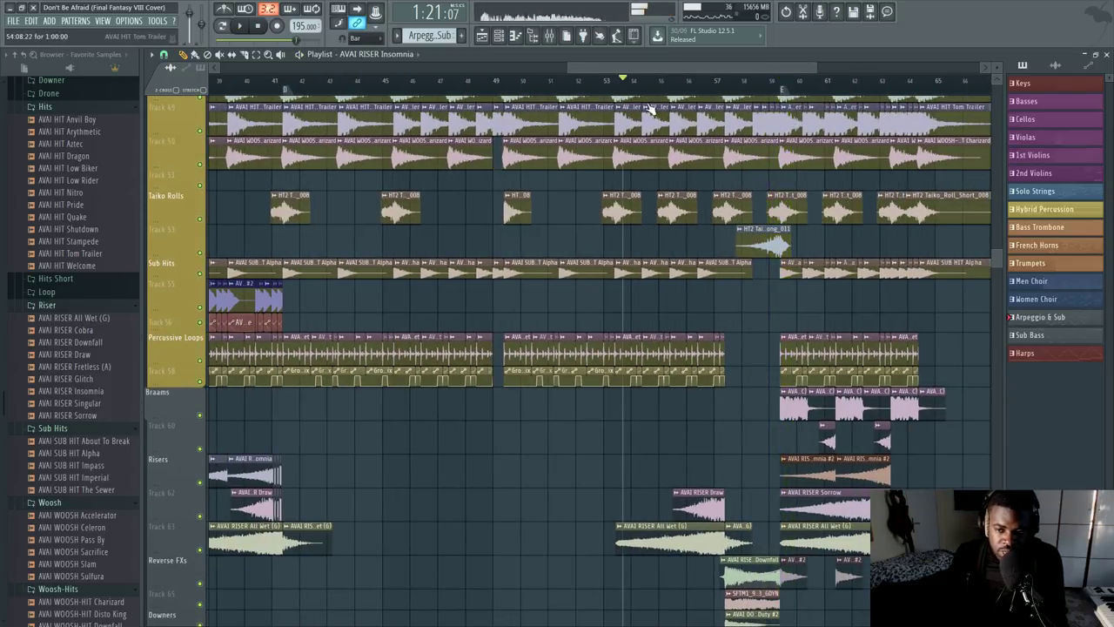
Step: Examine the arrangement's early section around marker B, pointing out the ALXM RISER Rage Awakened clip on Track 62
scroll(762, 531, "down", 4)
scroll(604, 331, "down", 3)
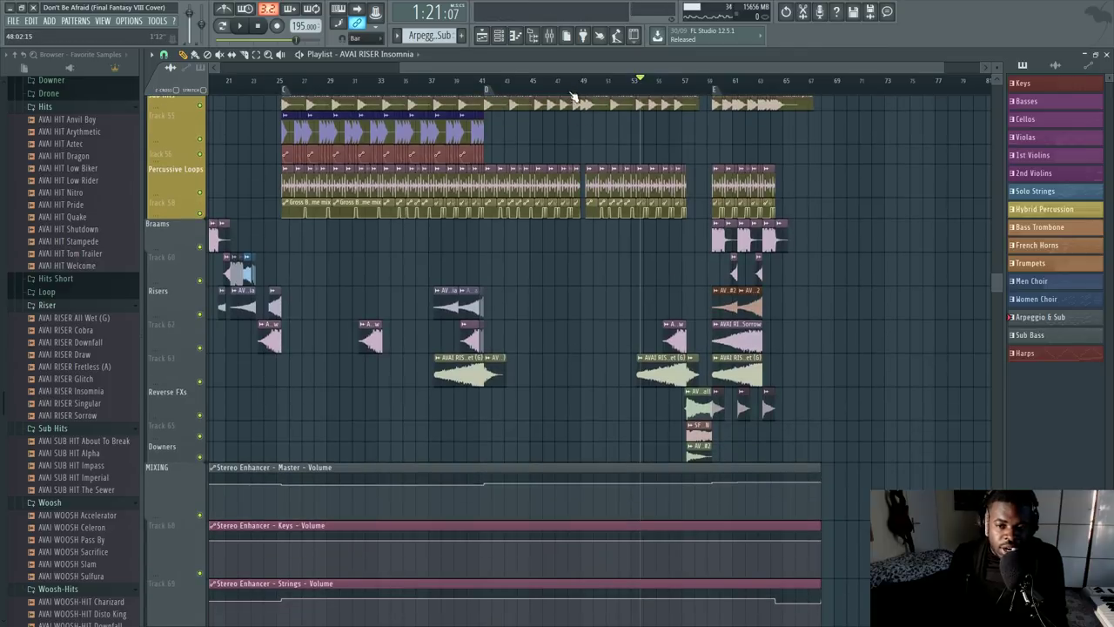
scroll(573, 102, "down", 3)
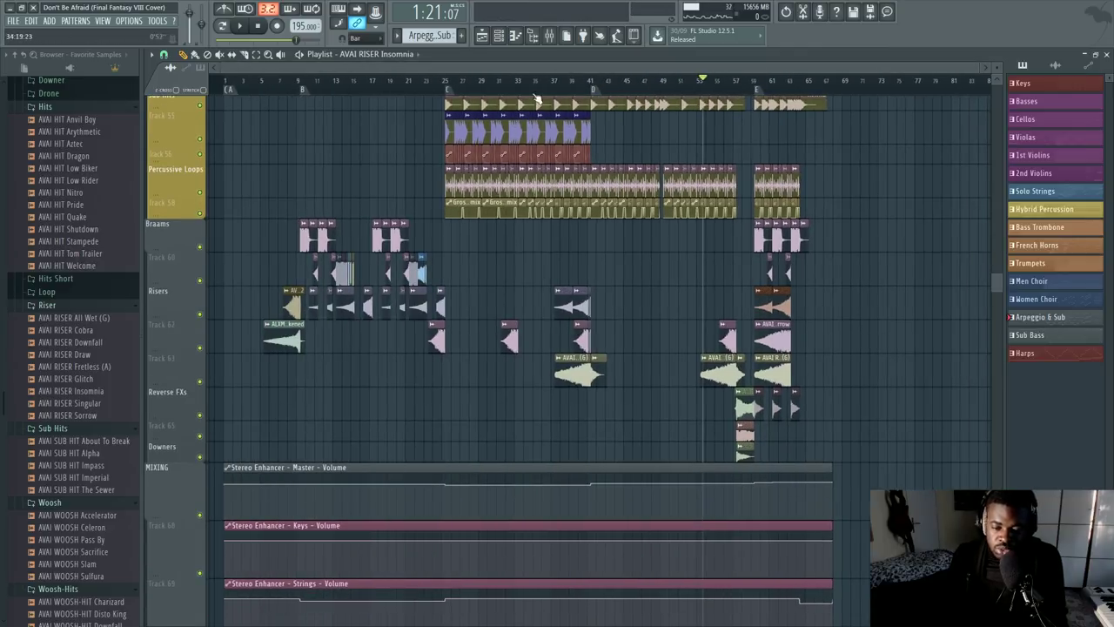
scroll(566, 86, "up", 3)
left_click_drag(577, 69, 405, 69)
left_click_drag(324, 335, 288, 336)
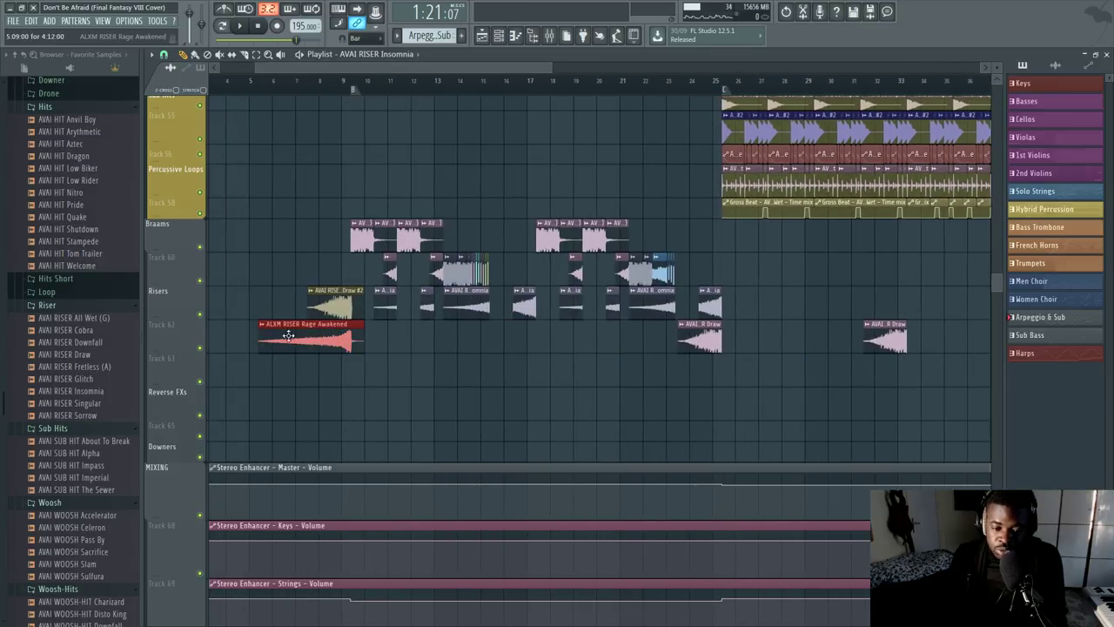
scroll(186, 376, "up", 4)
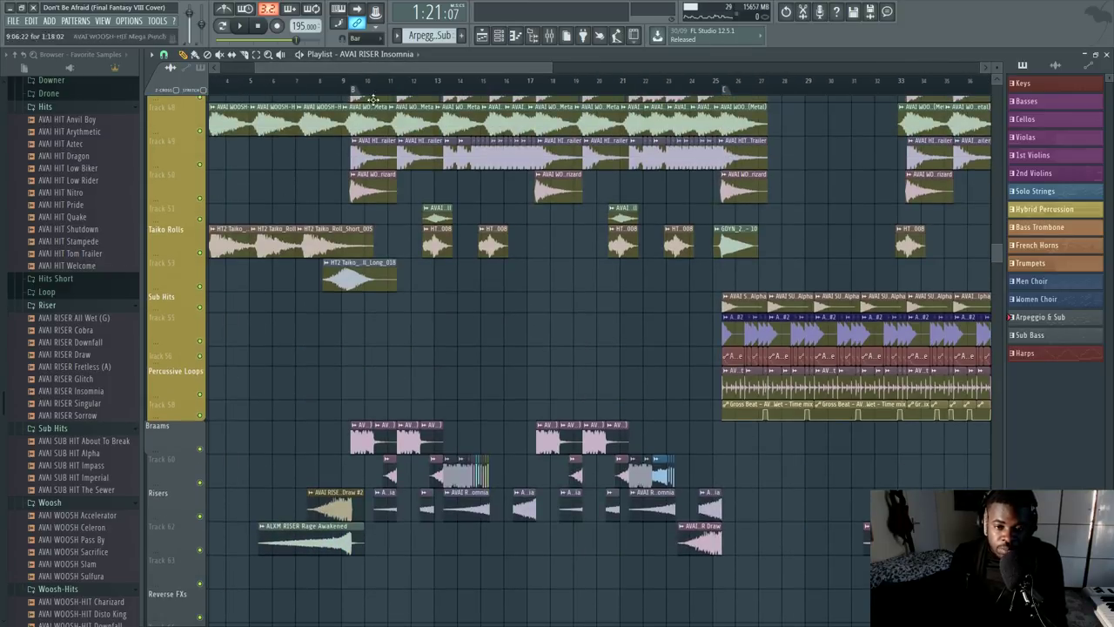
Step: Look over how the hits, taiko rolls, sub hits, percussive loops, braams and risers are spread across the whole arrangement
scroll(386, 92, "down", 3)
scroll(450, 417, "down", 8)
scroll(324, 372, "up", 7)
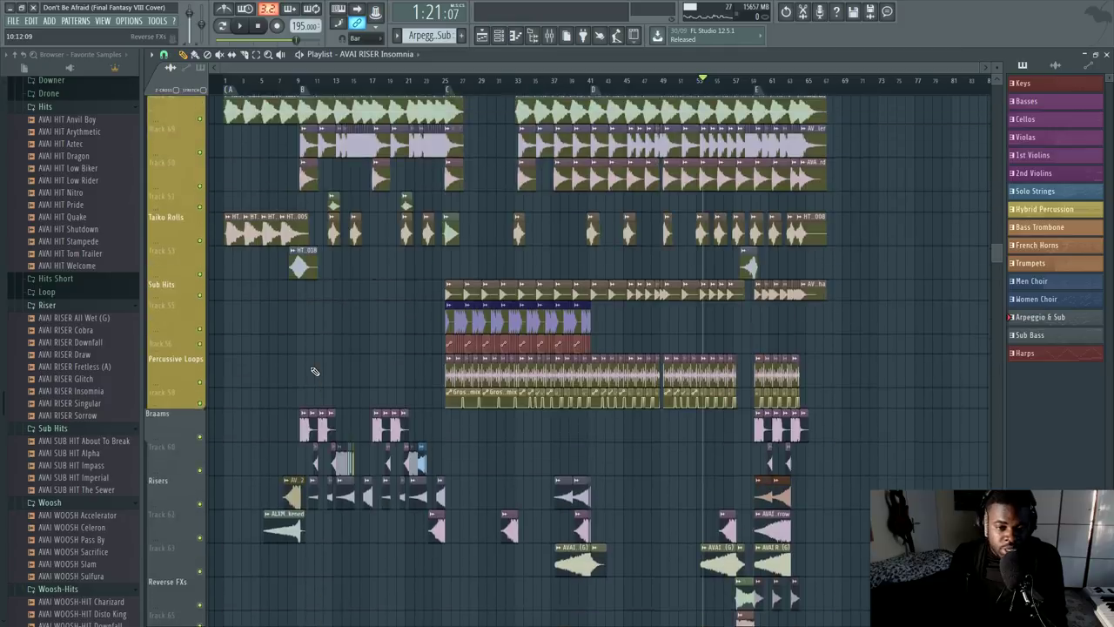
scroll(312, 374, "up", 8)
scroll(287, 348, "down", 6)
scroll(266, 311, "up", 5)
scroll(193, 321, "down", 8)
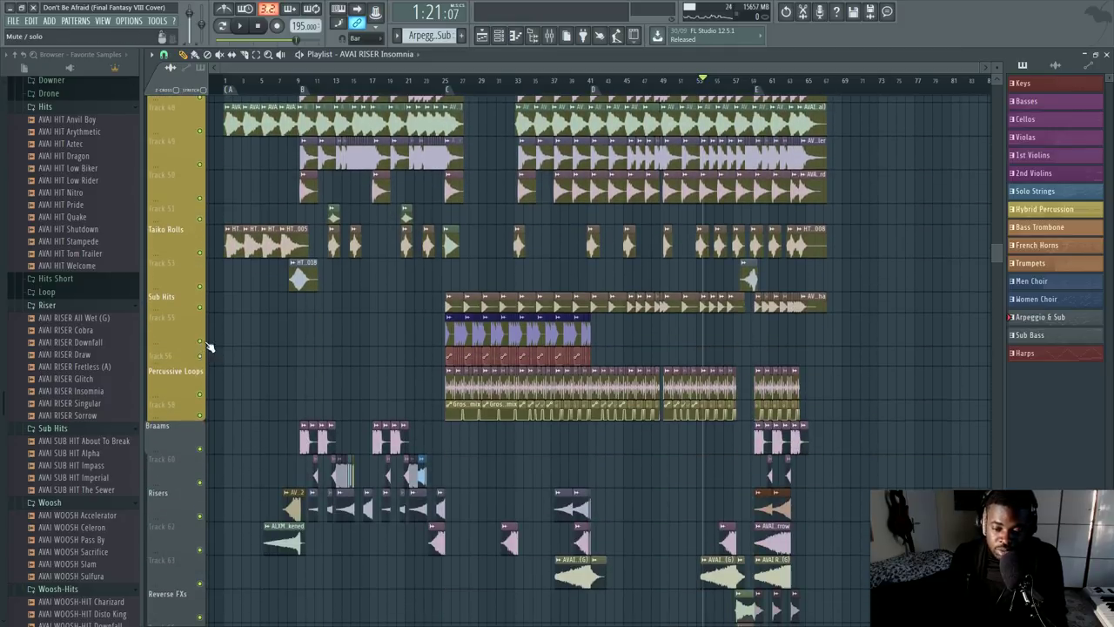
scroll(544, 78, "up", 2)
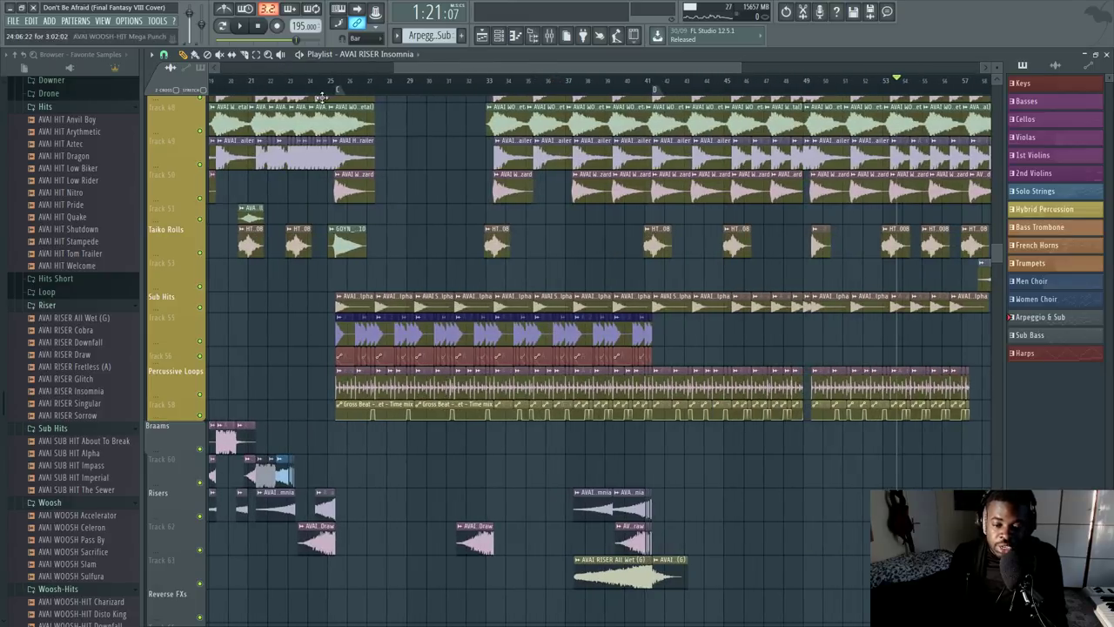
Step: Expand the Drone folder of the AVA INSTINCT sound effects and preview AVAI DRONE Dream (F#)
scroll(287, 357, "up", 1)
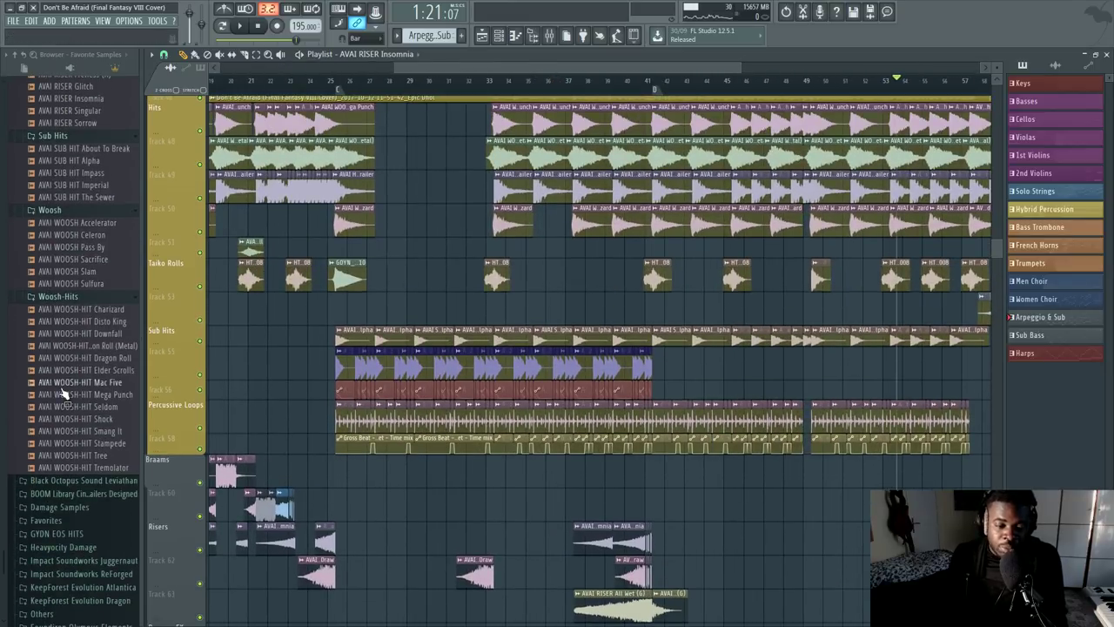
scroll(66, 366, "up", 10)
scroll(56, 426, "up", 4)
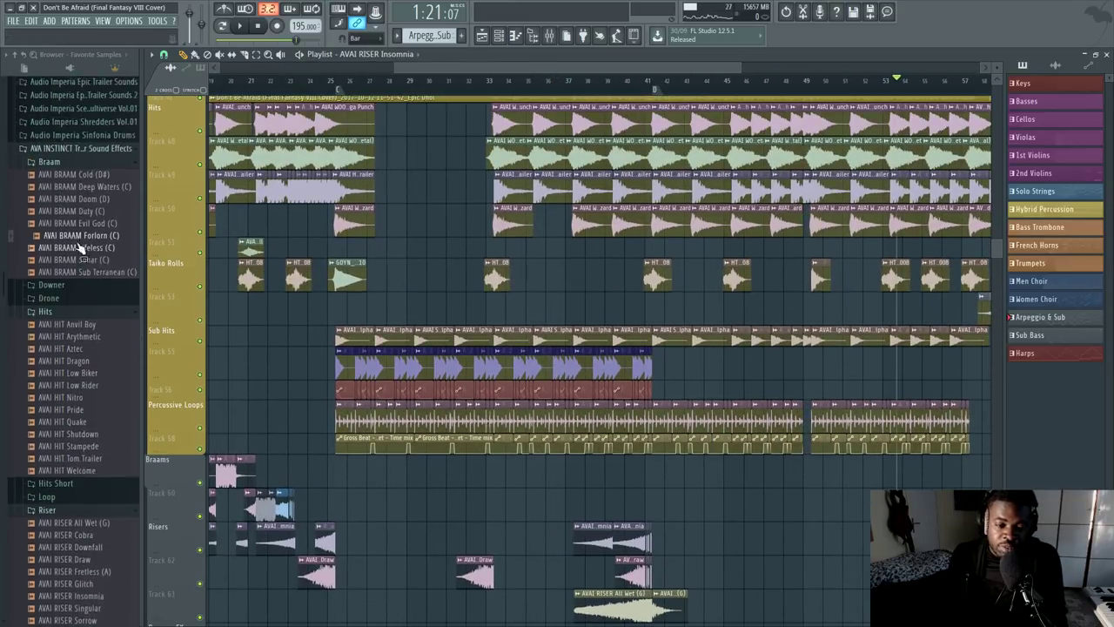
left_click(52, 315)
left_click(66, 386)
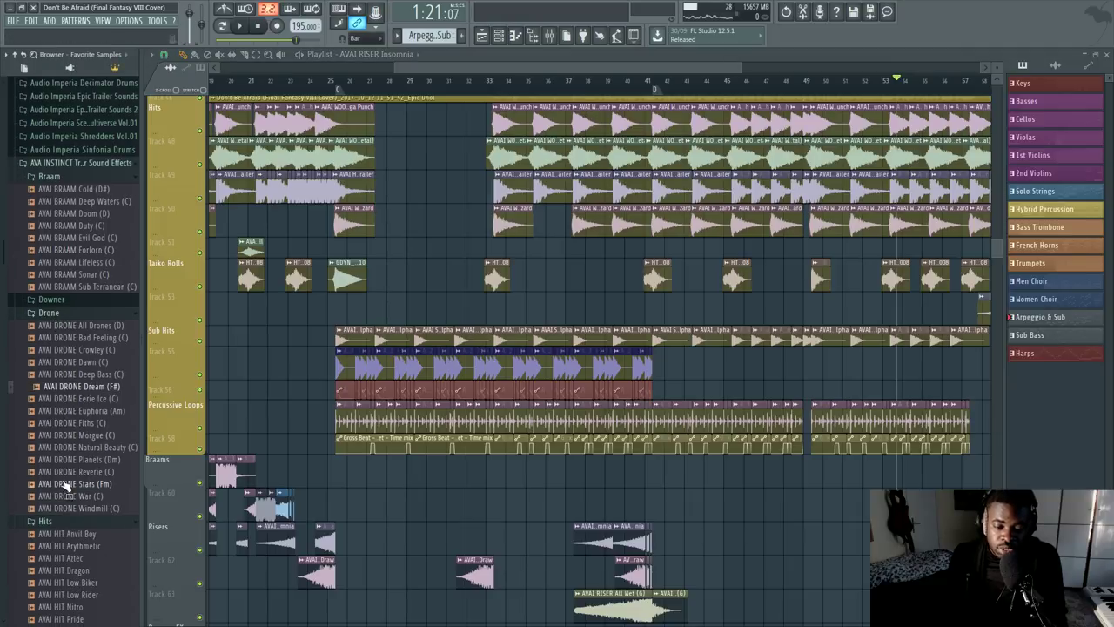
Step: Preview the drone samples from Eerie Ice (C) through Natural Beauty (C), then Stars (Fm), and stop the sound
key("Down")
key("Down")
key("Down")
key("Down")
key("Down")
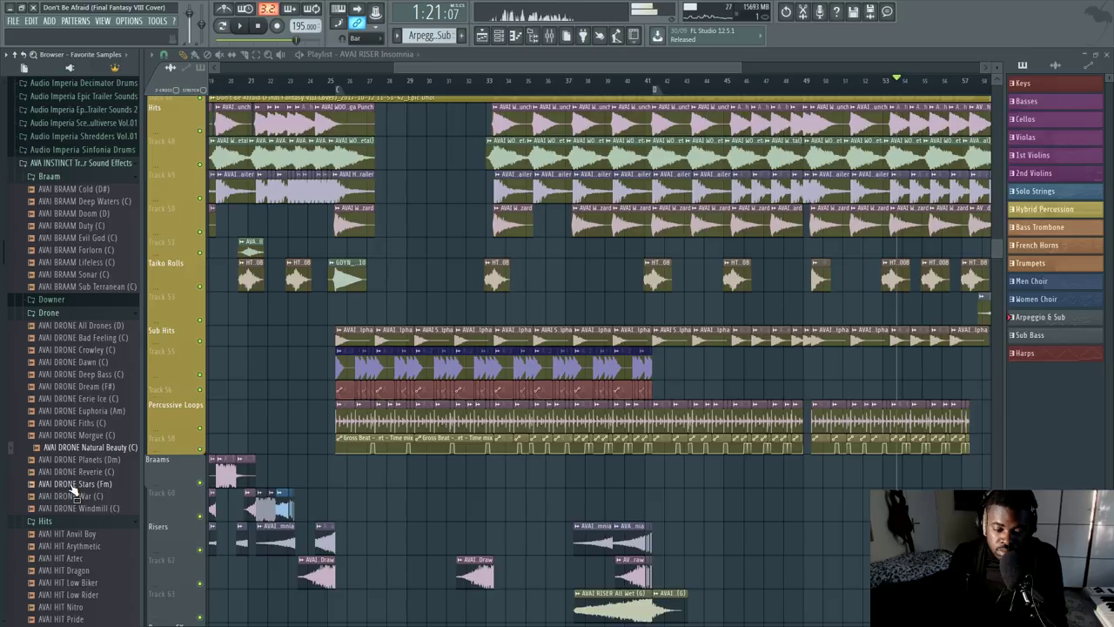
left_click(74, 484)
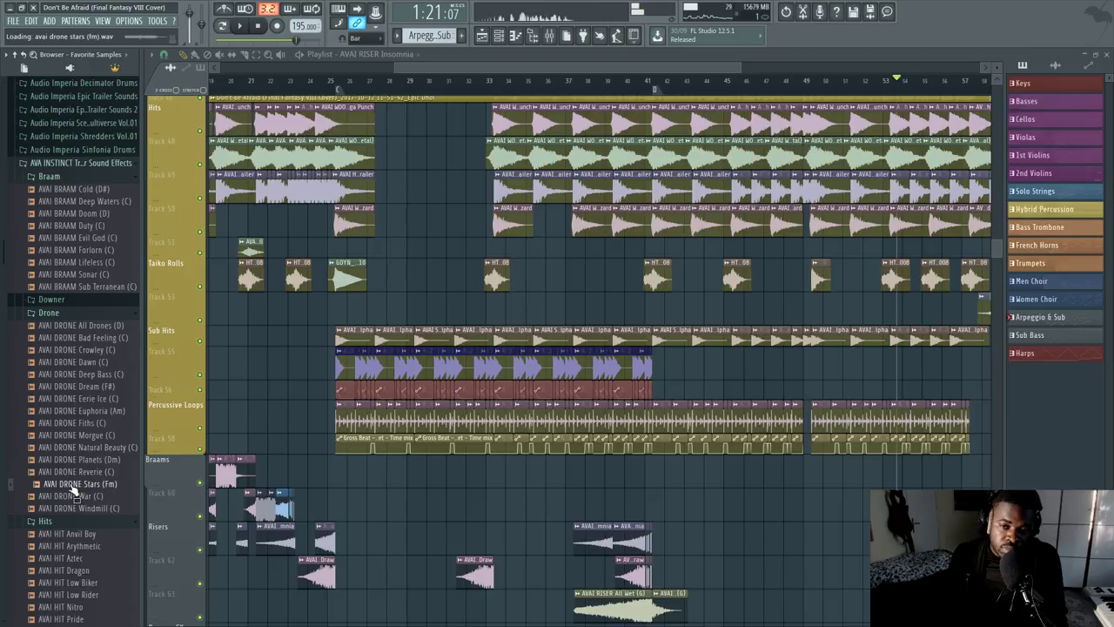
left_click(264, 26)
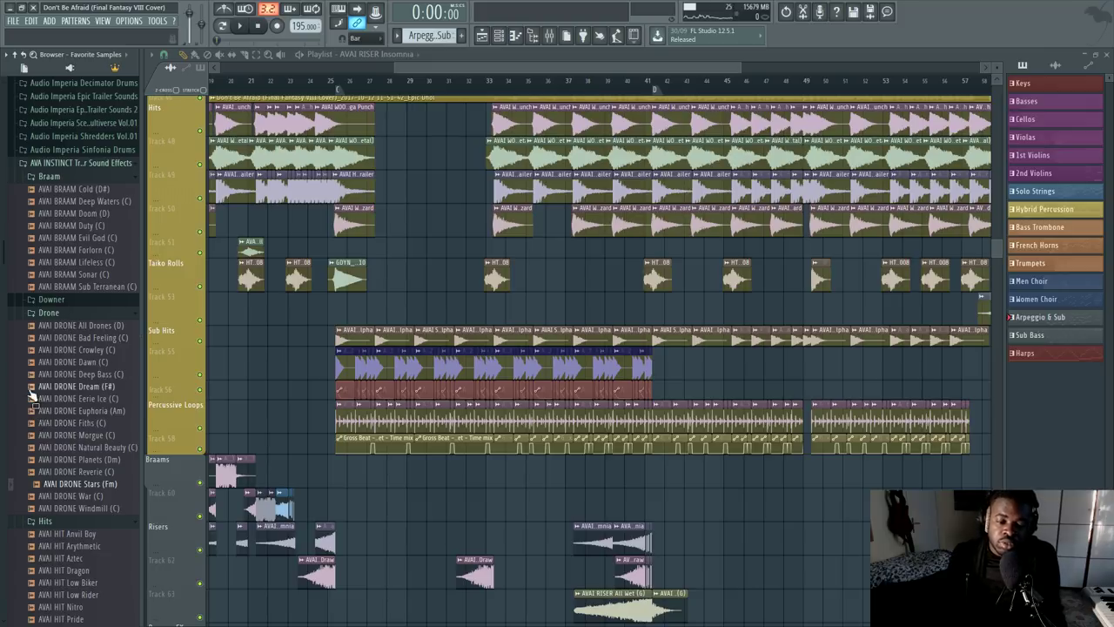
Step: Collapse the Drone folder, expand the Downer folder and preview AVAI DOWNER Shuriken and Clean
left_click(54, 313)
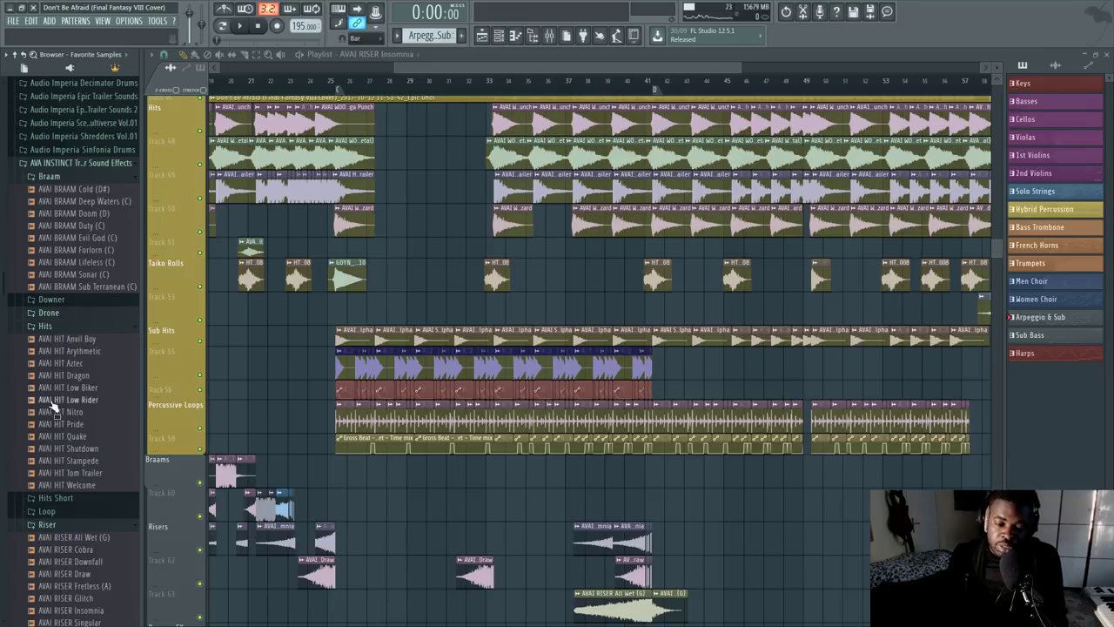
left_click(51, 298)
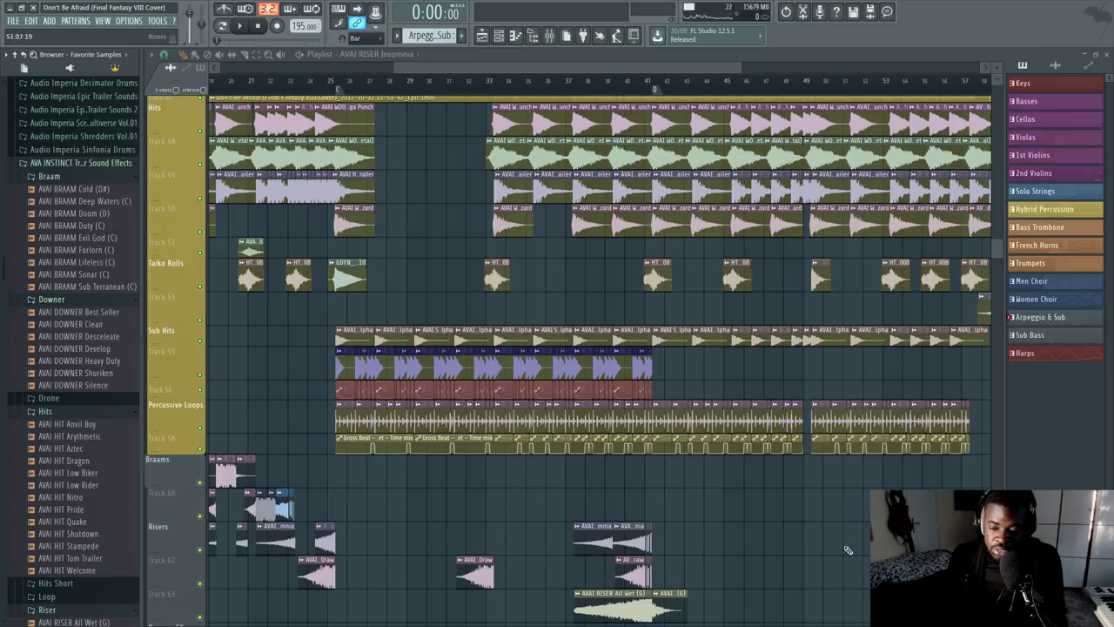
scroll(703, 519, "down", 4)
left_click_drag(91, 358, 87, 388)
left_click(86, 376)
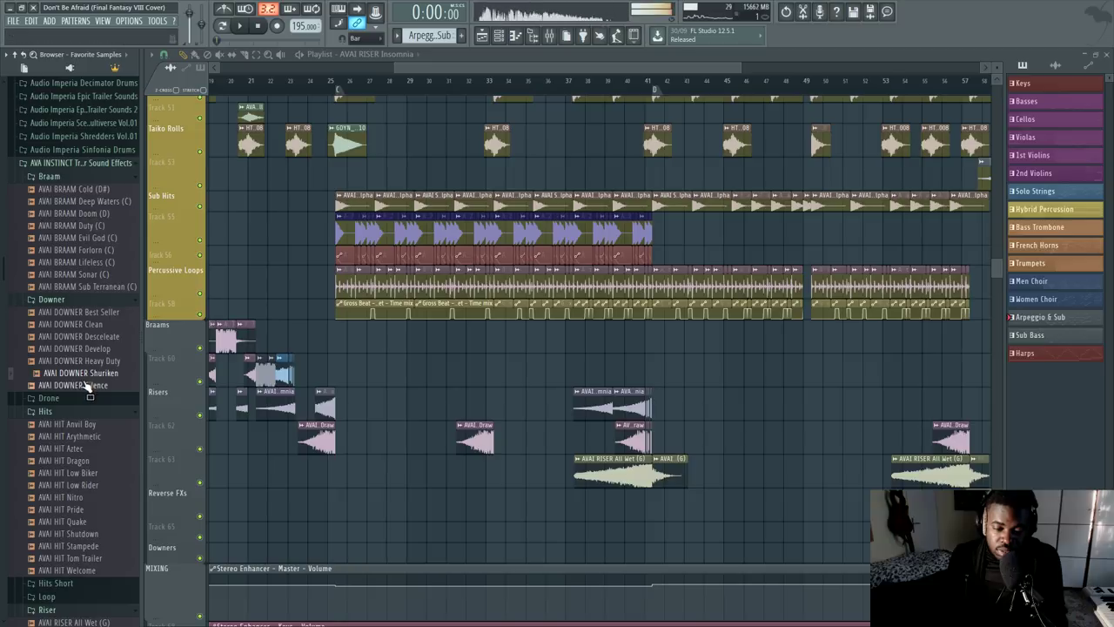
left_click(92, 327)
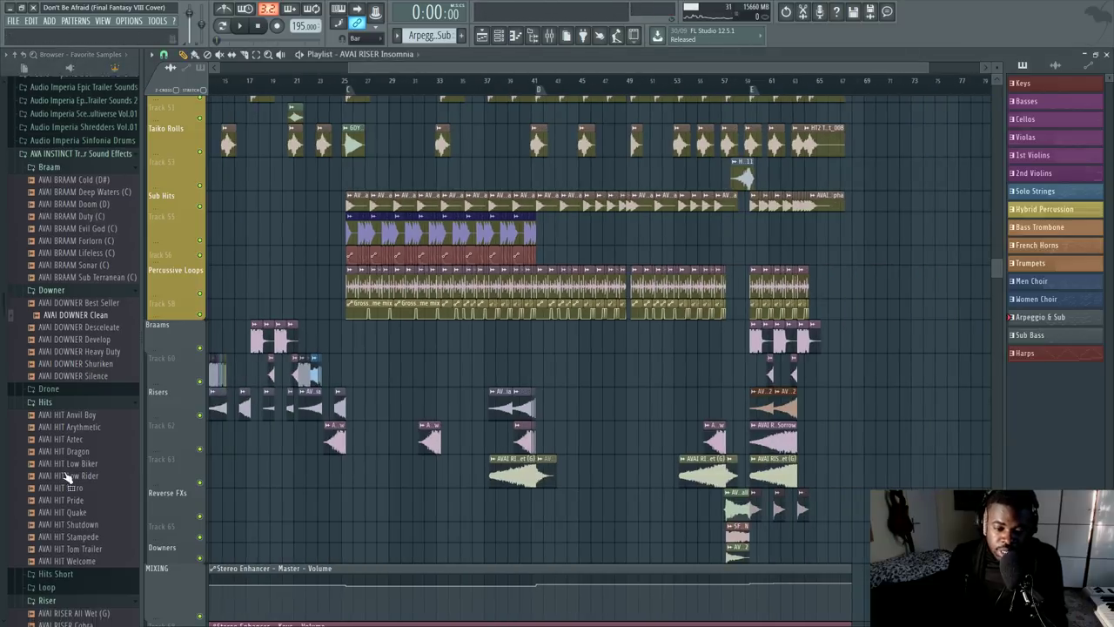
Step: Expand the Loop folder and widen the sample browser enough to show the full loop names
scroll(69, 448, "down", 4)
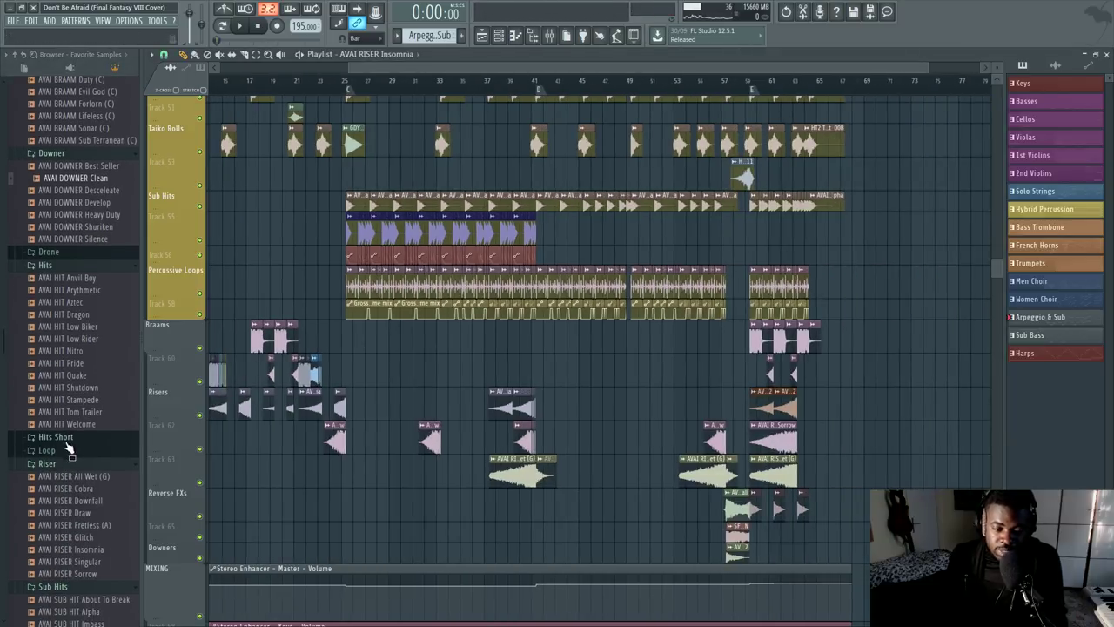
scroll(78, 279, "down", 8)
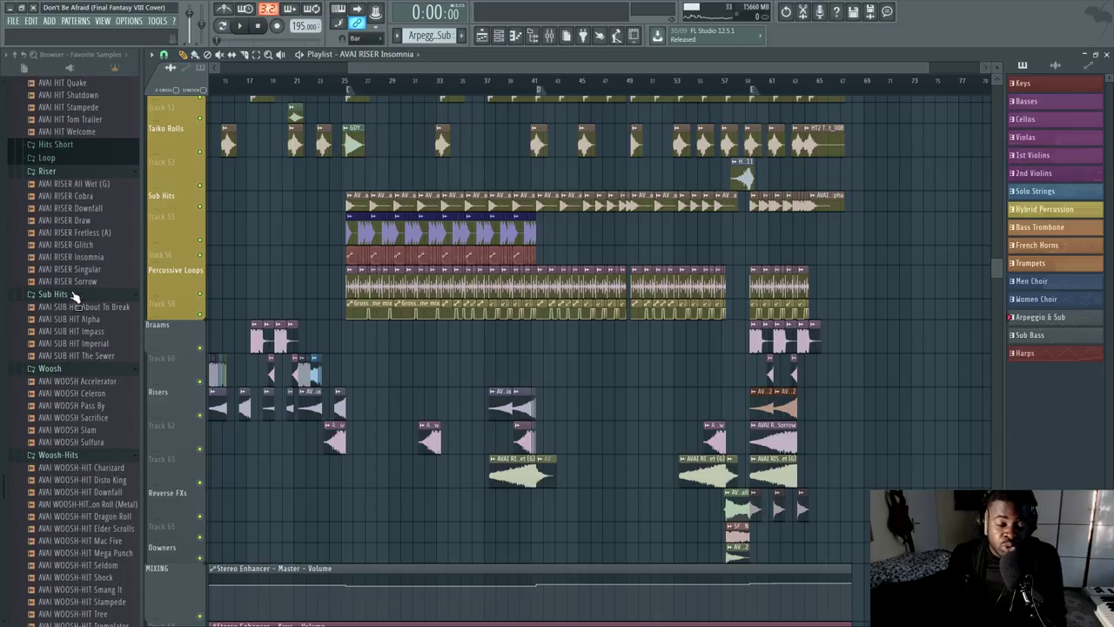
left_click(81, 161)
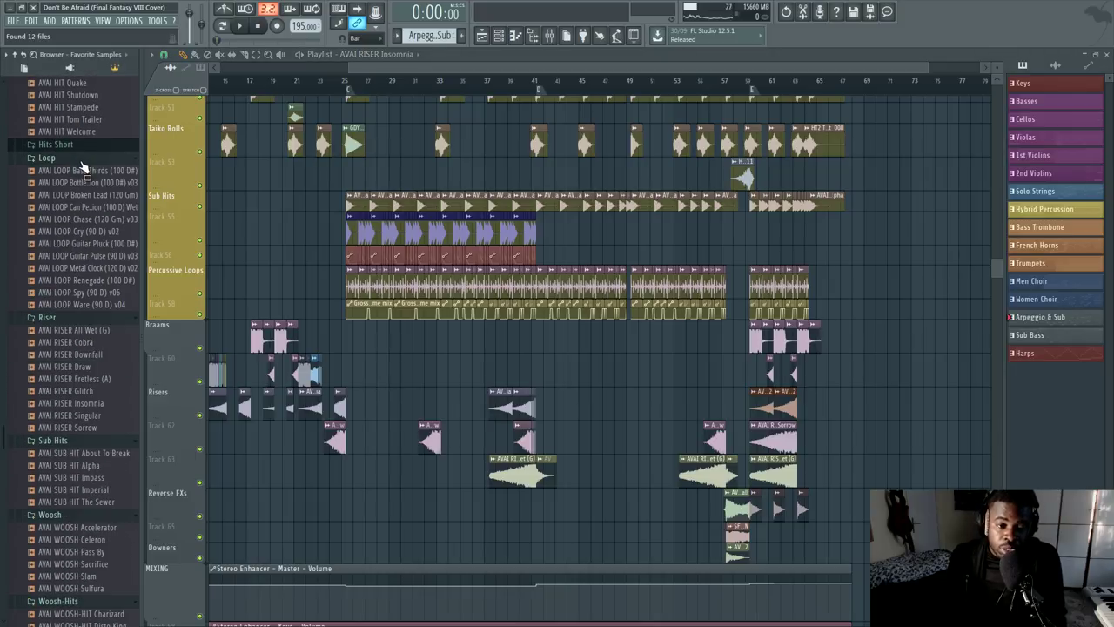
scroll(432, 85, "up", 3)
left_click_drag(519, 69, 471, 73)
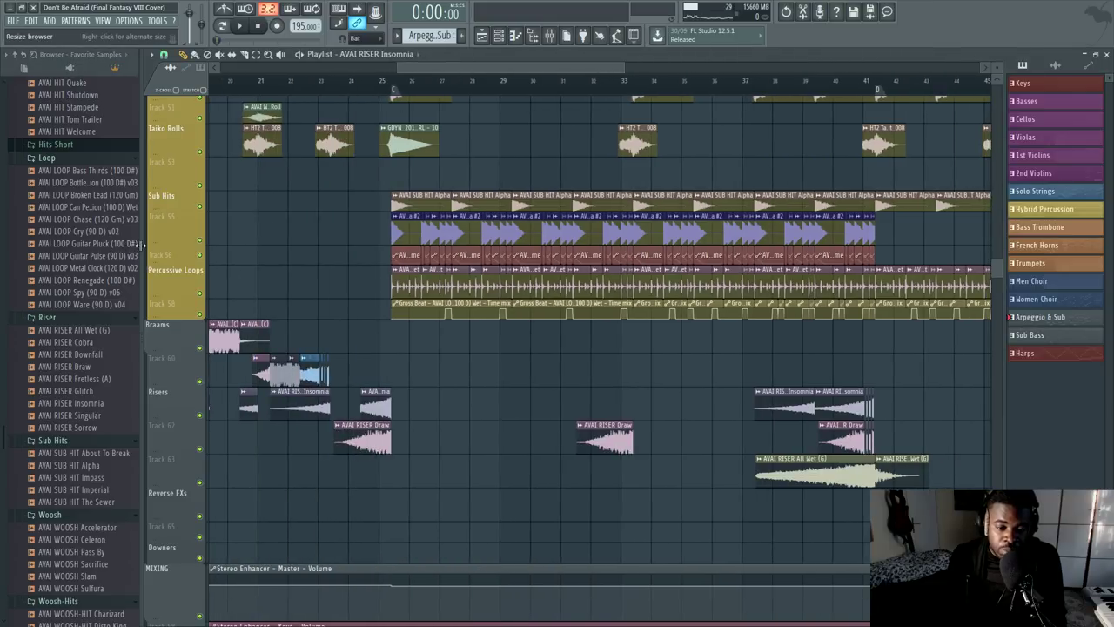
left_click_drag(144, 258, 232, 257)
Step: Preview the Can Percussion (100 D) Wet, Bottle Percussion (100 D#) v03 and Renegade (100 D#) loops, then stop the sound
left_click(103, 207)
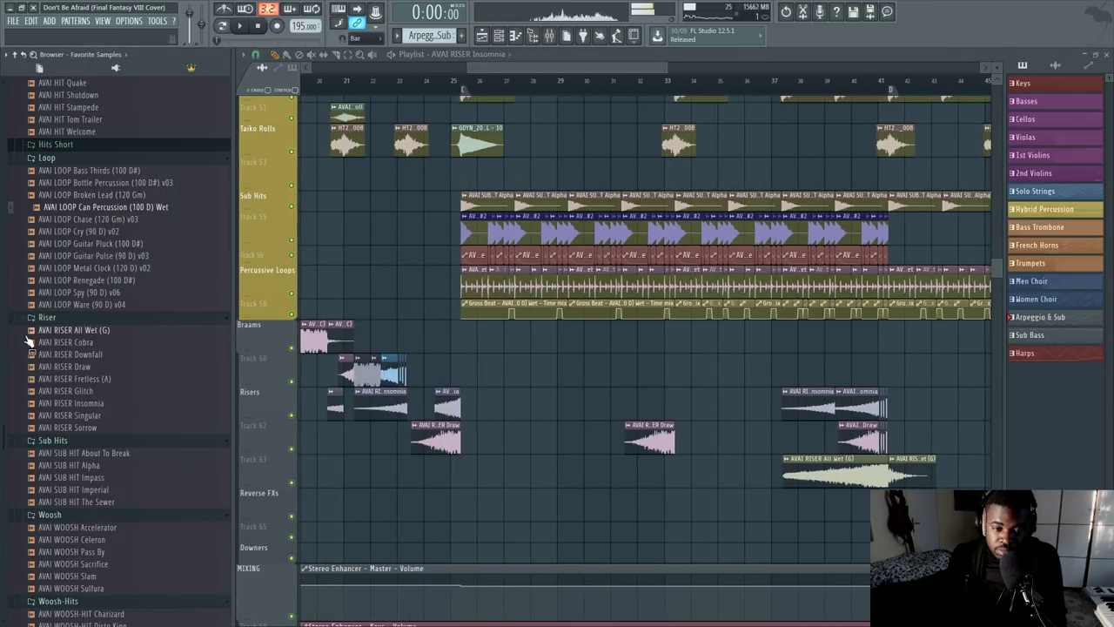
left_click(109, 183)
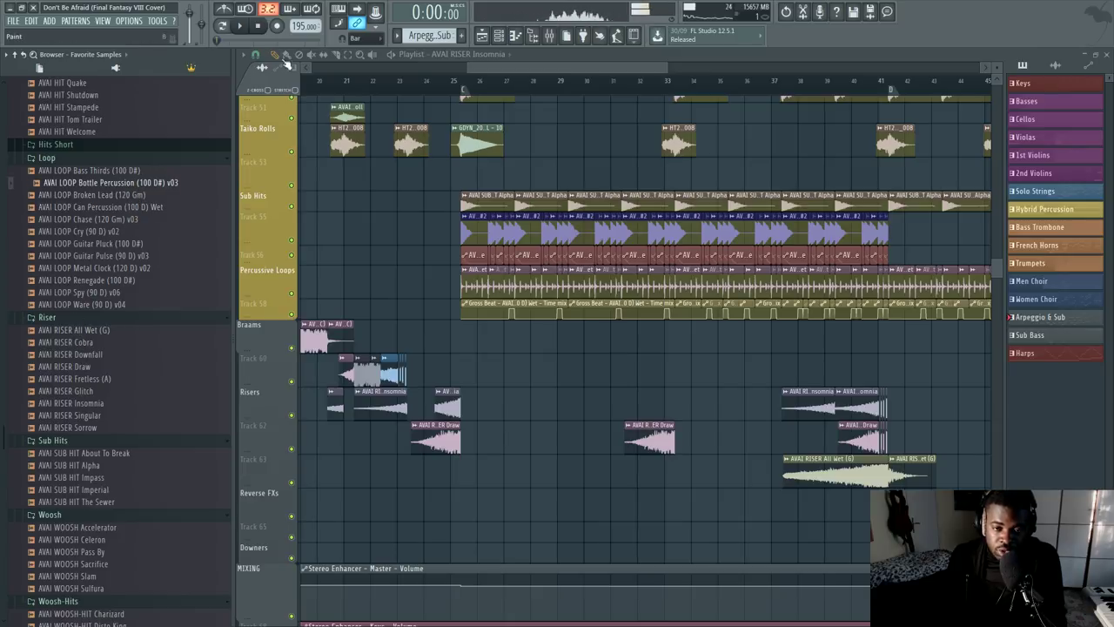
left_click(107, 280)
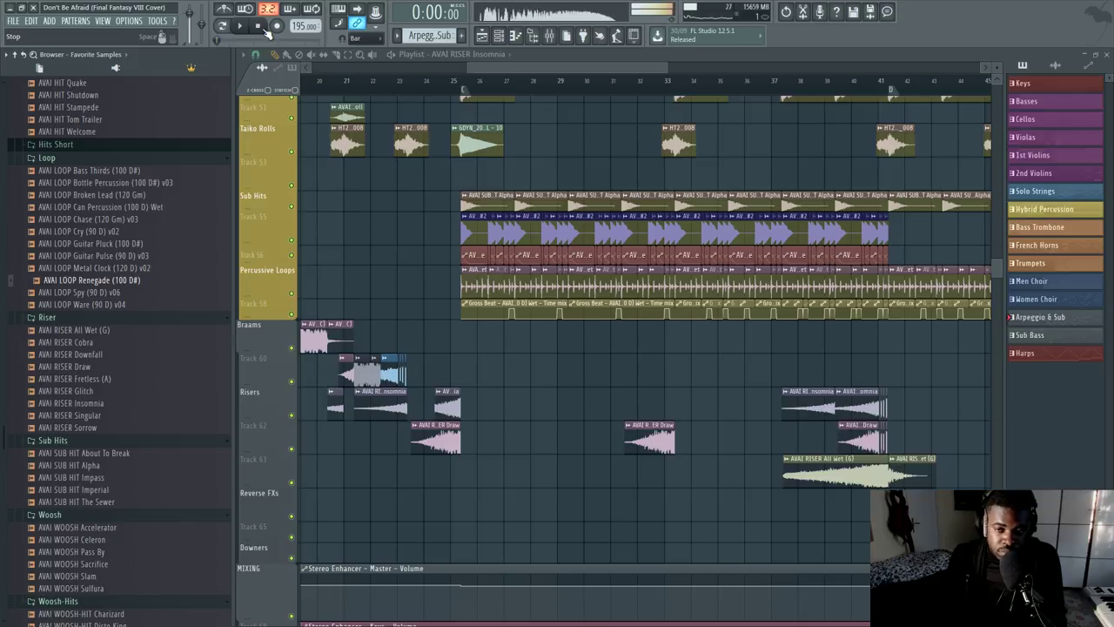
left_click(268, 31)
Step: Place the AVAI LOOP Renegade (100 D#) sample on the Reverse FXs track, starting at 25:11:00
scroll(558, 81, "down", 4)
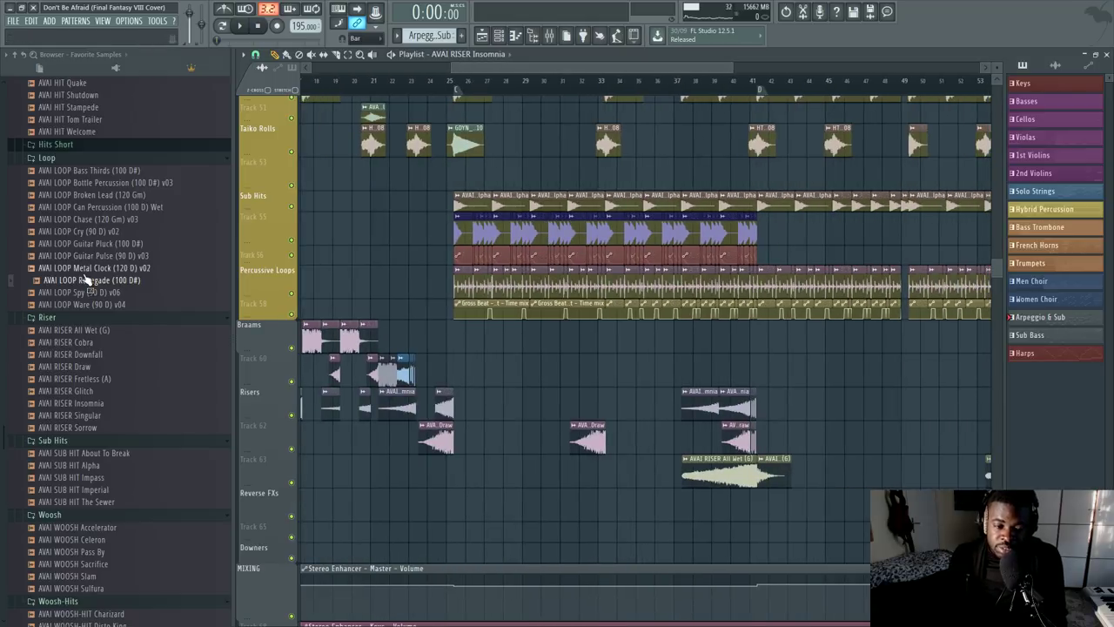
left_click_drag(87, 283, 435, 507)
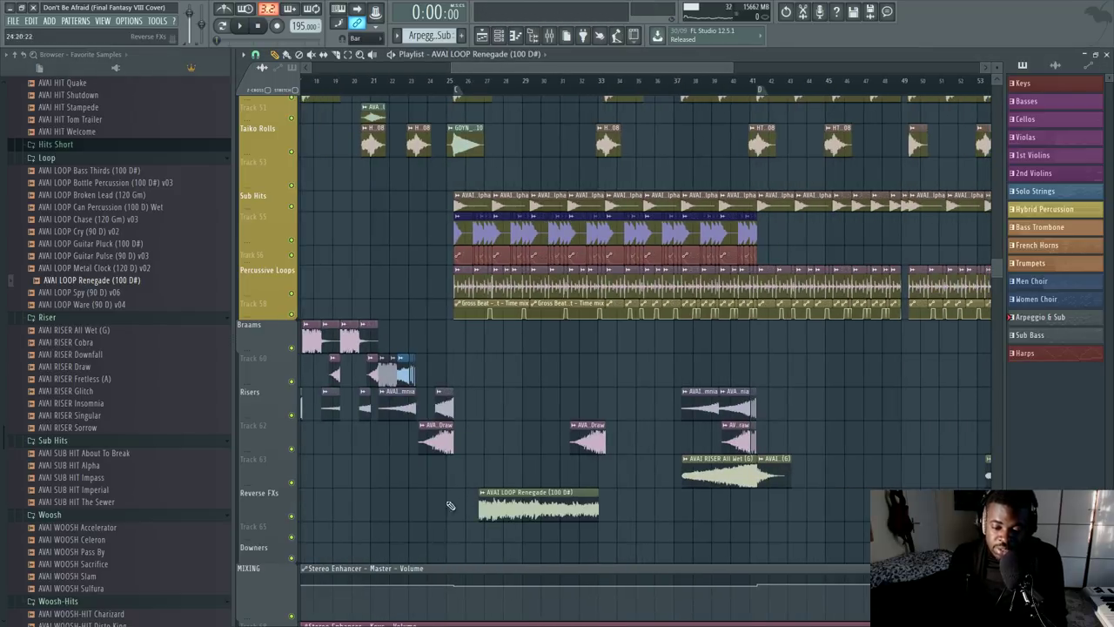
left_click_drag(504, 71, 364, 71)
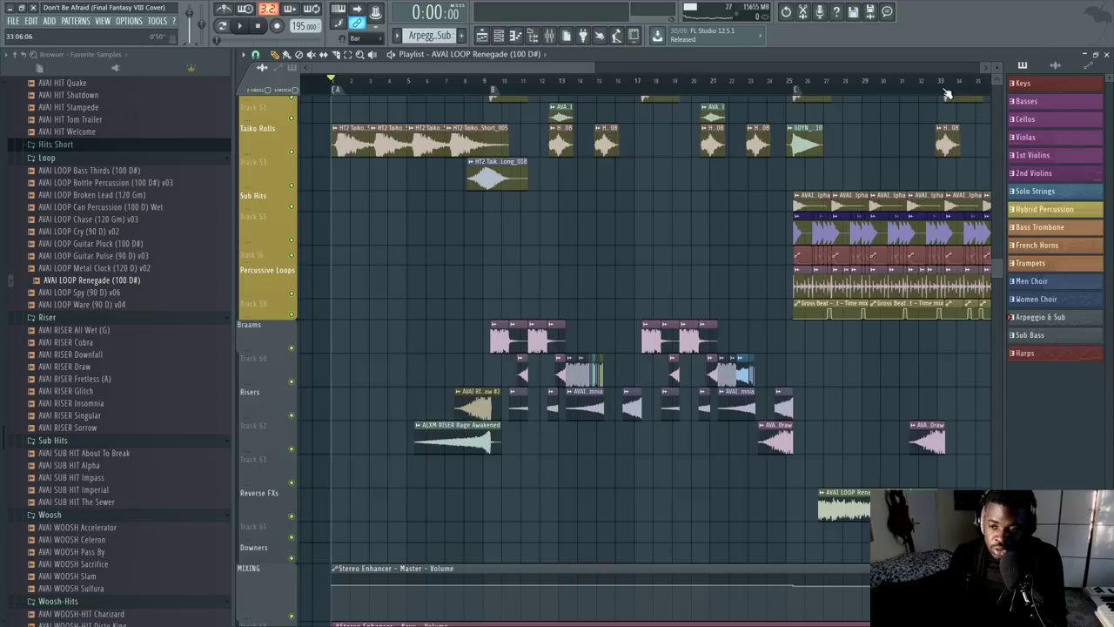
scroll(944, 90, "up", 4)
left_click_drag(691, 490, 633, 490)
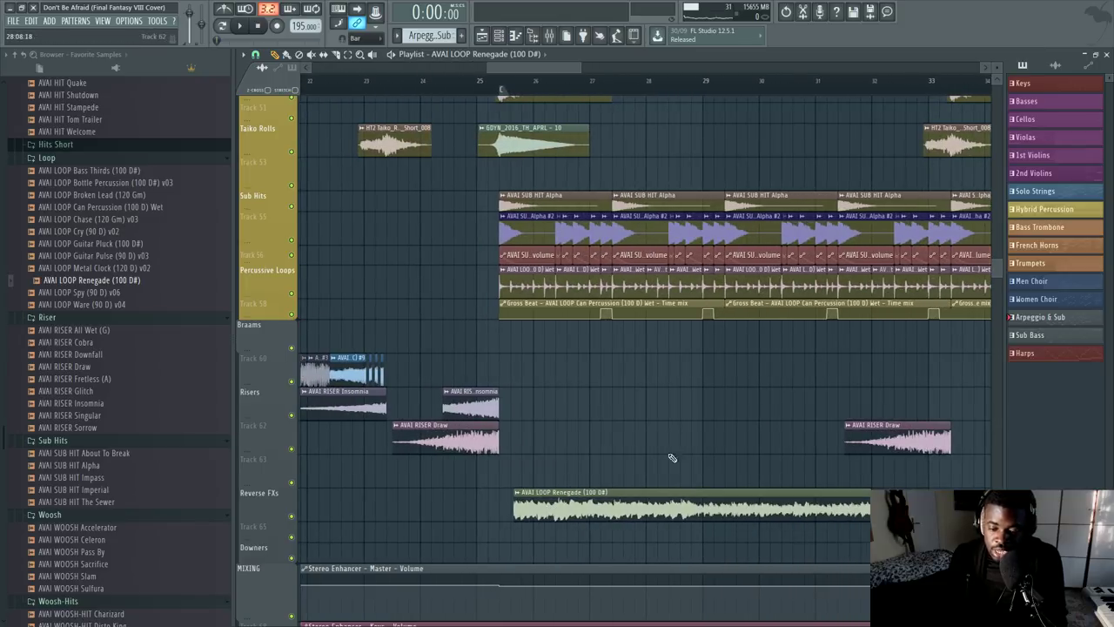
scroll(760, 90, "up", 2)
left_click_drag(527, 69, 533, 70)
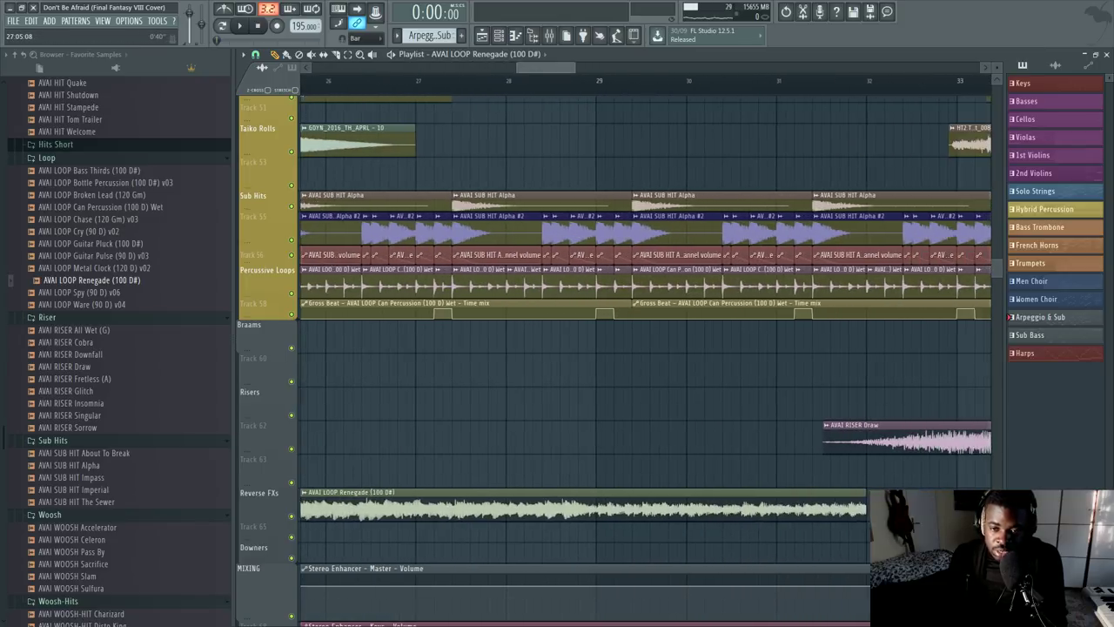
scroll(449, 87, "down", 2)
left_click_drag(363, 509, 350, 512)
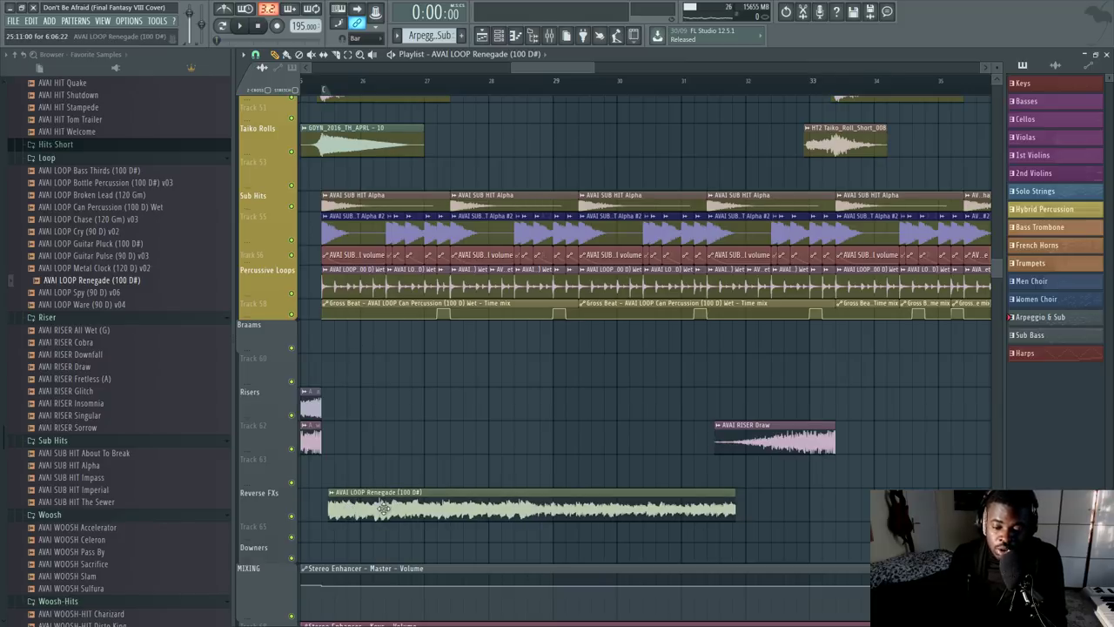
right_click(388, 505)
key("ctrl+z")
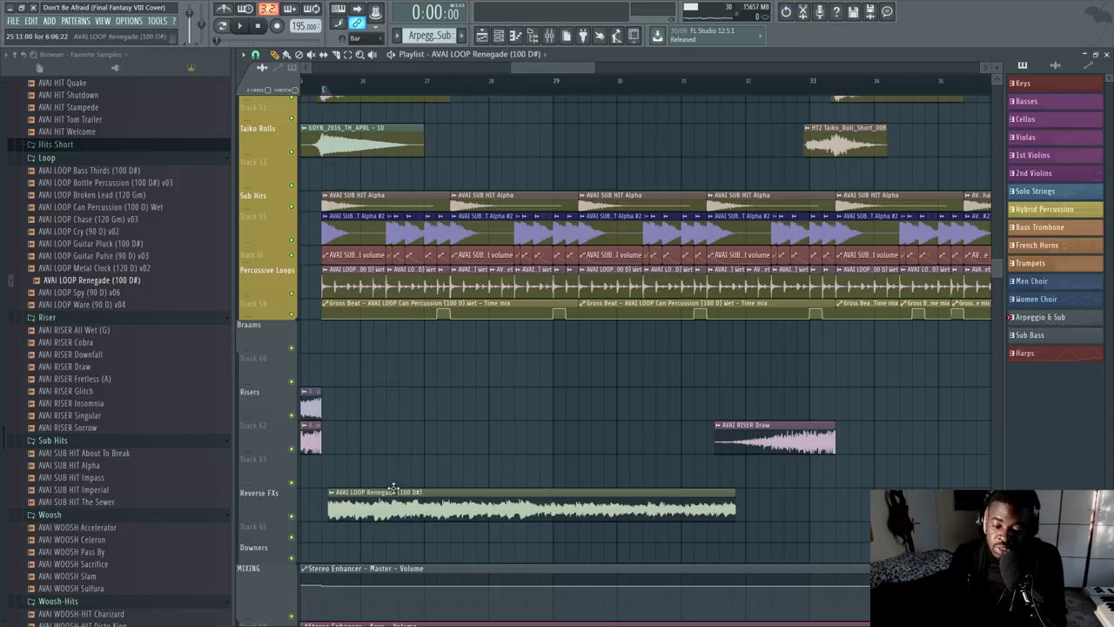
Step: Set the playhead to about bar 25 and examine the hits, taiko rolls, sub hits and percussive loops there
scroll(423, 386, "up", 5)
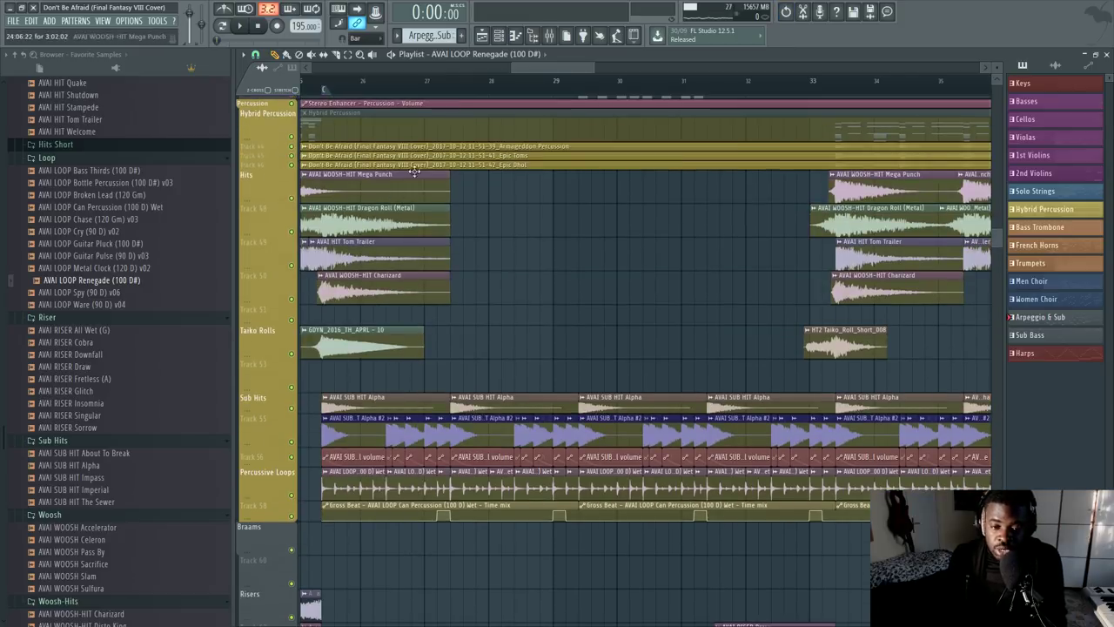
scroll(431, 90, "down", 3)
left_click(426, 88)
scroll(557, 82, "up", 4)
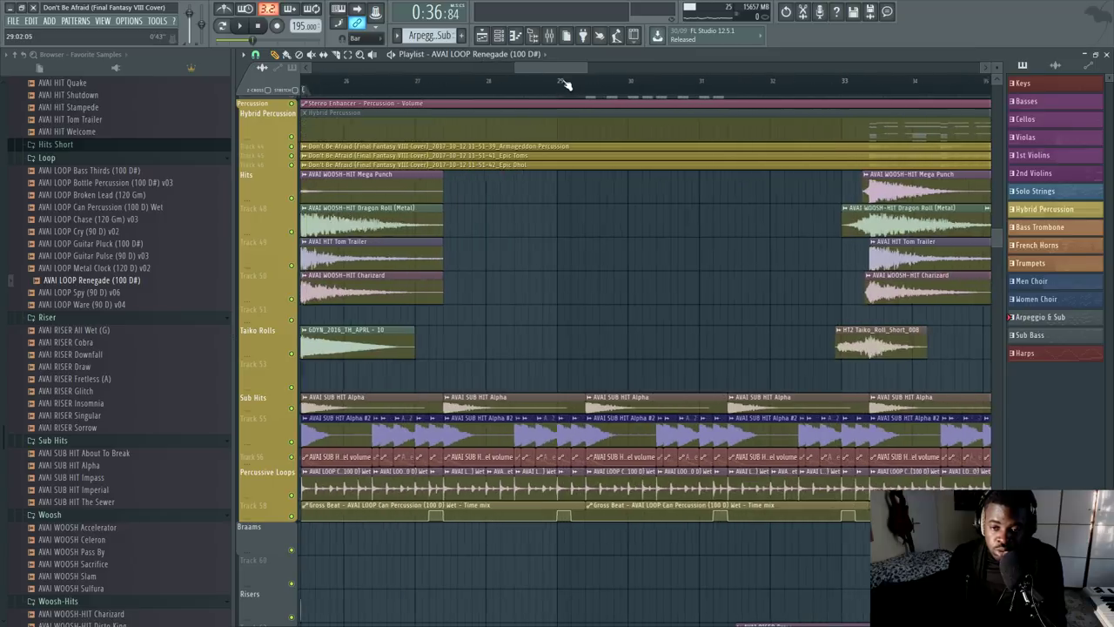
scroll(522, 73, "down", 2)
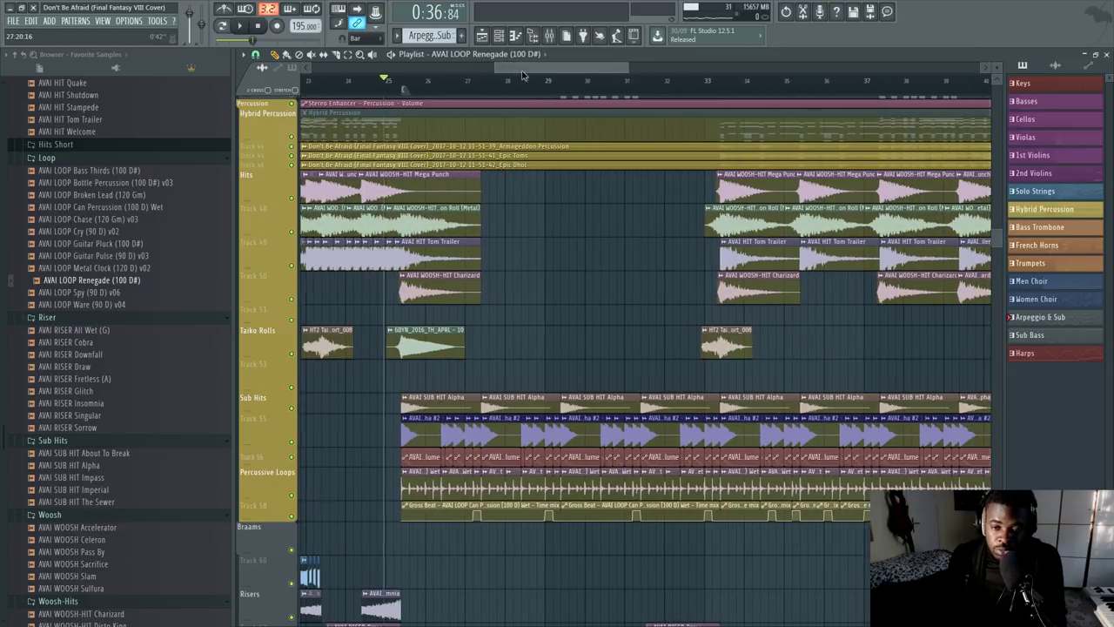
scroll(530, 67, "down", 2)
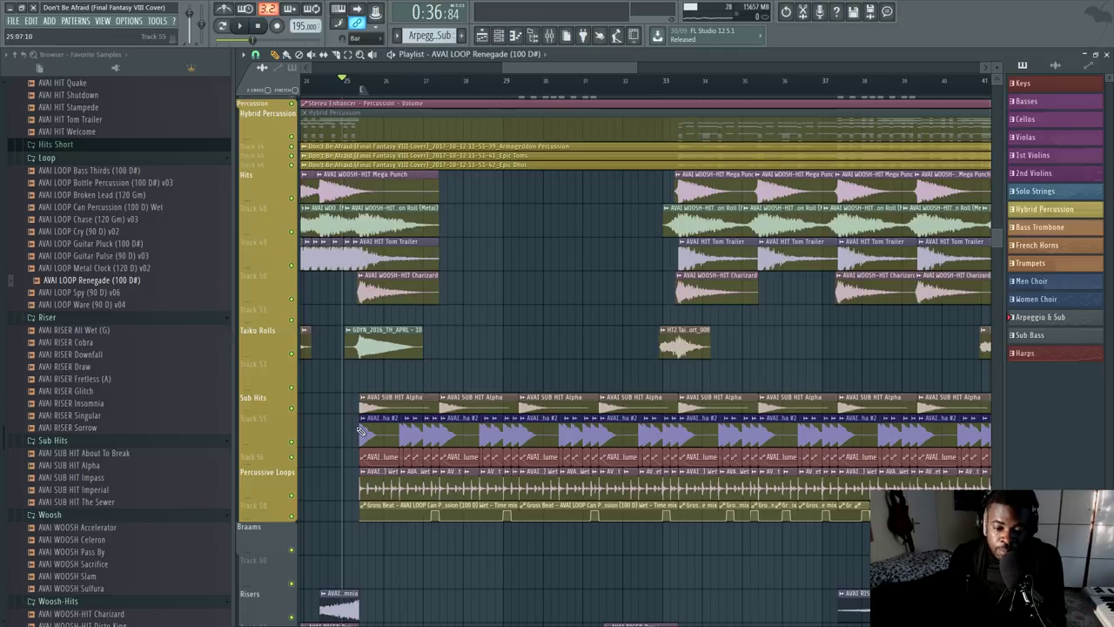
left_click_drag(574, 70, 588, 75)
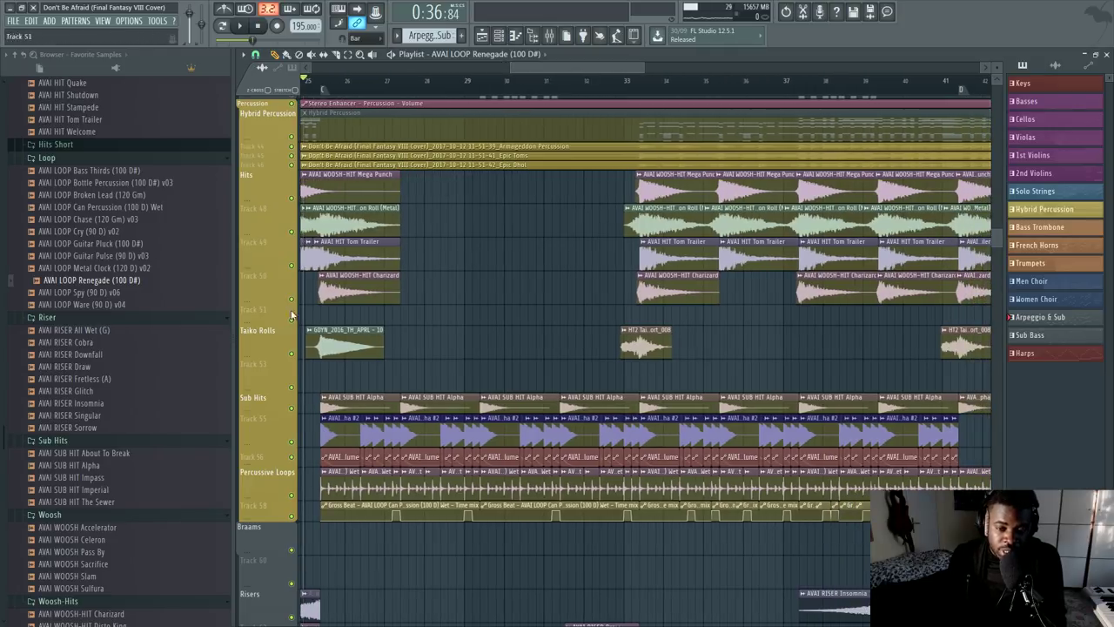
Step: Set the playhead to 25:09:00 and look through the Percussion group and the synth tracks above it
scroll(285, 425, "down", 2)
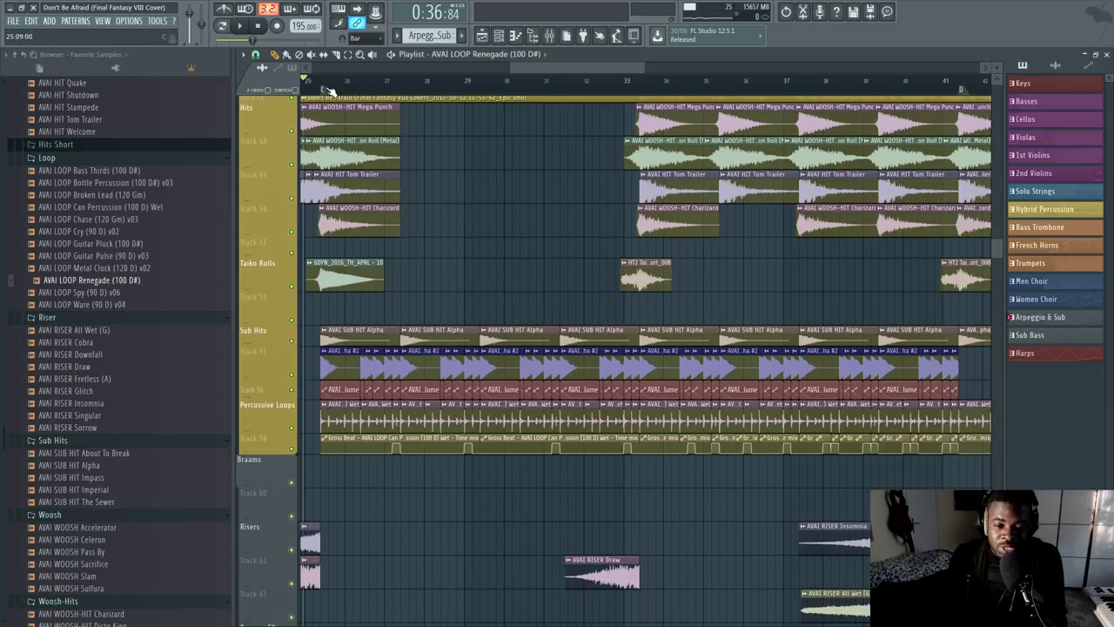
scroll(326, 89, "down", 4)
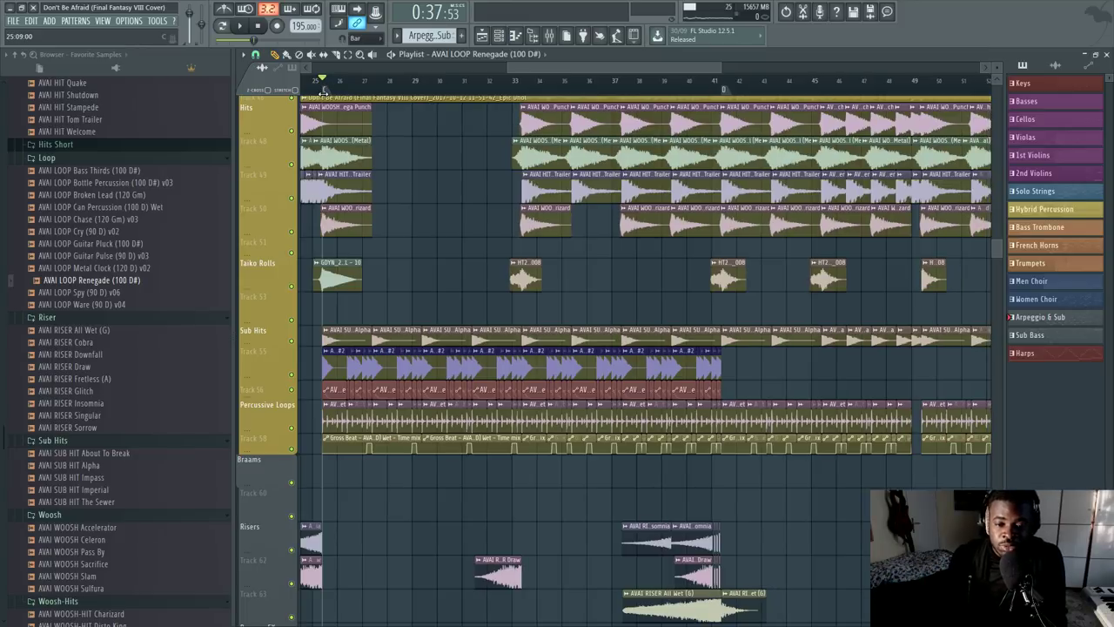
scroll(368, 246, "up", 5)
scroll(341, 319, "down", 5)
scroll(341, 320, "down", 3)
scroll(322, 174, "up", 5)
scroll(315, 97, "up", 4)
scroll(432, 506, "down", 1)
scroll(349, 461, "down", 3)
scroll(365, 339, "up", 10)
scroll(383, 295, "down", 7)
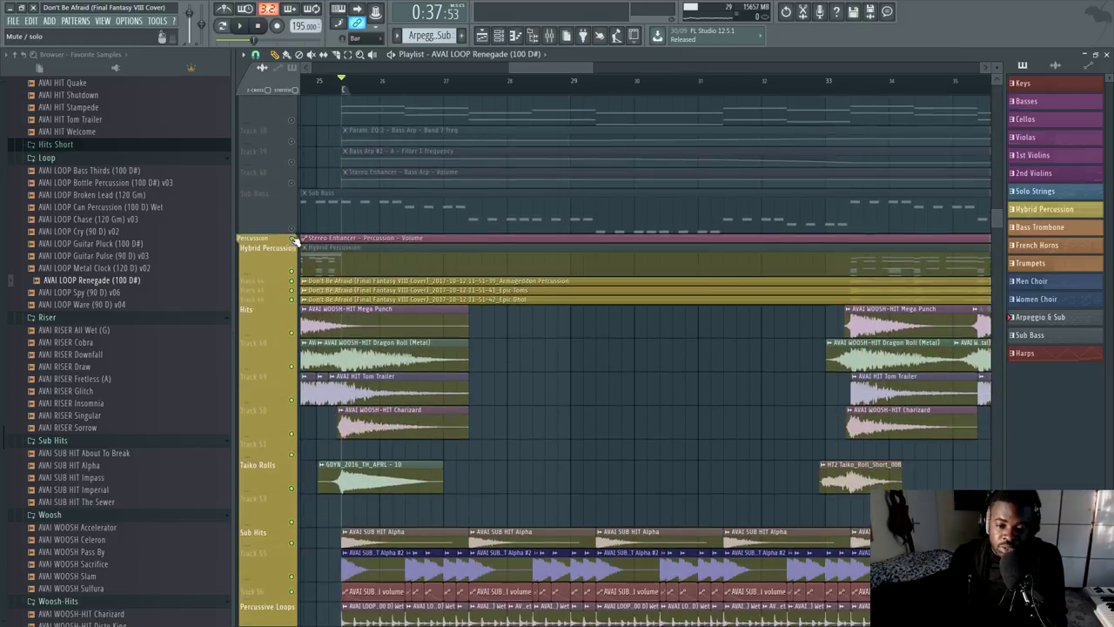
scroll(288, 365, "up", 5)
scroll(366, 83, "down", 4)
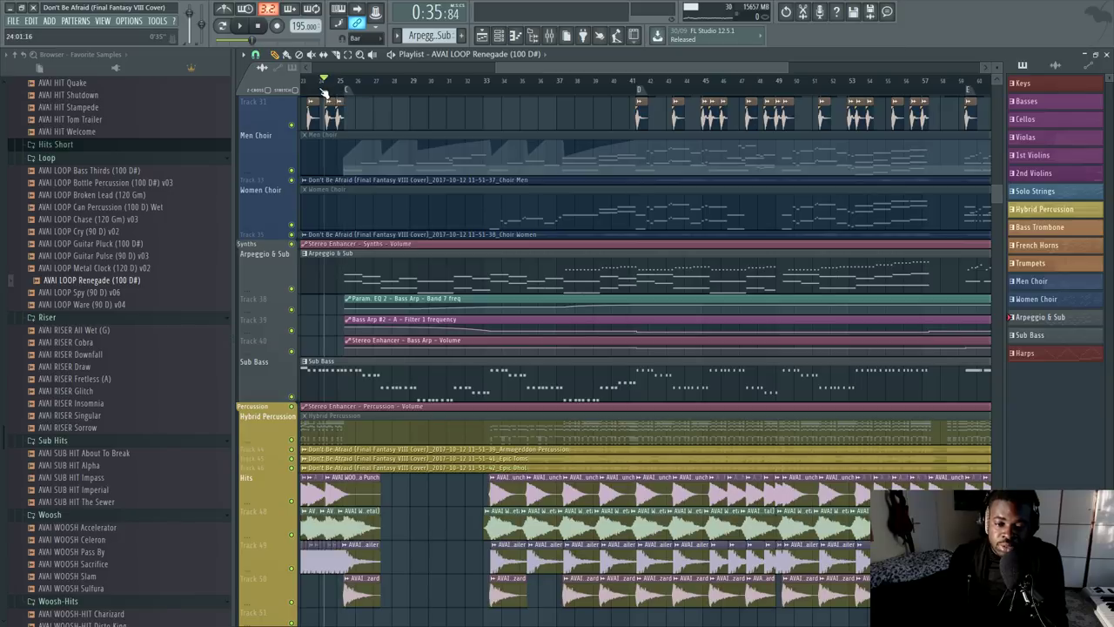
Step: Move the playhead back to about 0:33 and examine the Hybrid Percussion and Hits tracks around the following section
scroll(327, 91, "down", 4)
left_click(490, 87)
scroll(492, 87, "up", 3)
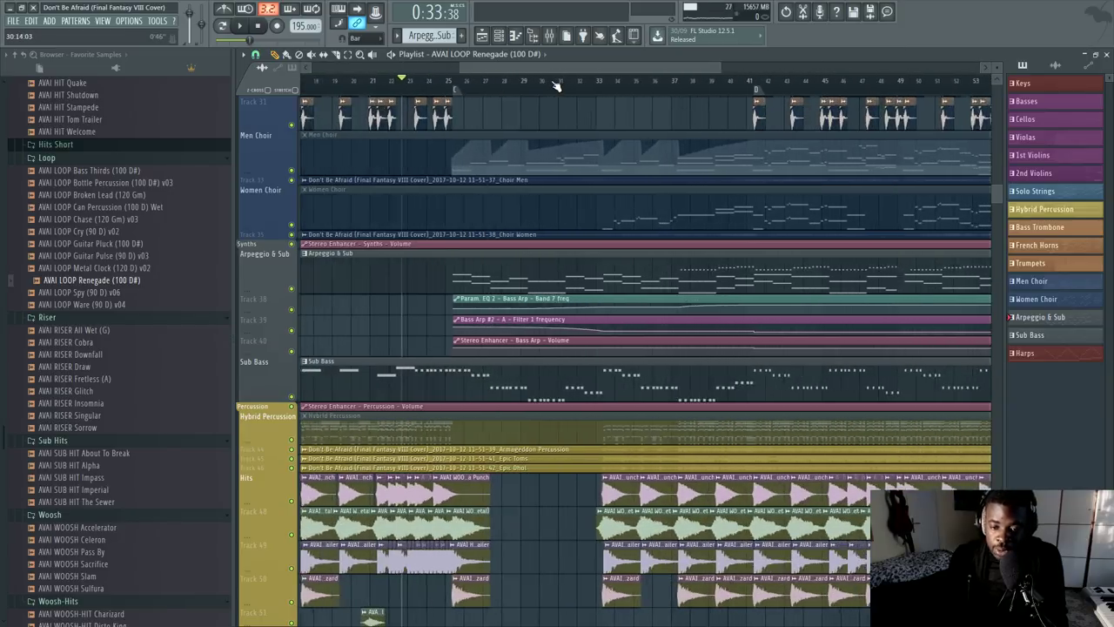
scroll(510, 360, "down", 8)
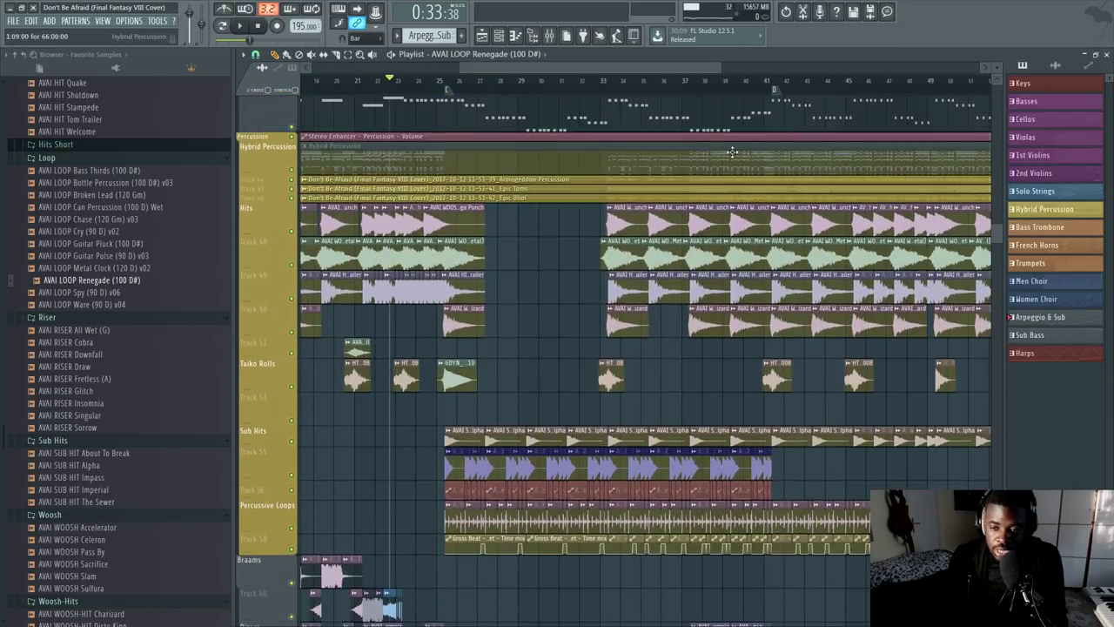
Step: Play the full arrangement from about 0:33 to bar 29, following the synth, percussion and hits tracks
scroll(527, 154, "up", 3)
left_click(244, 26)
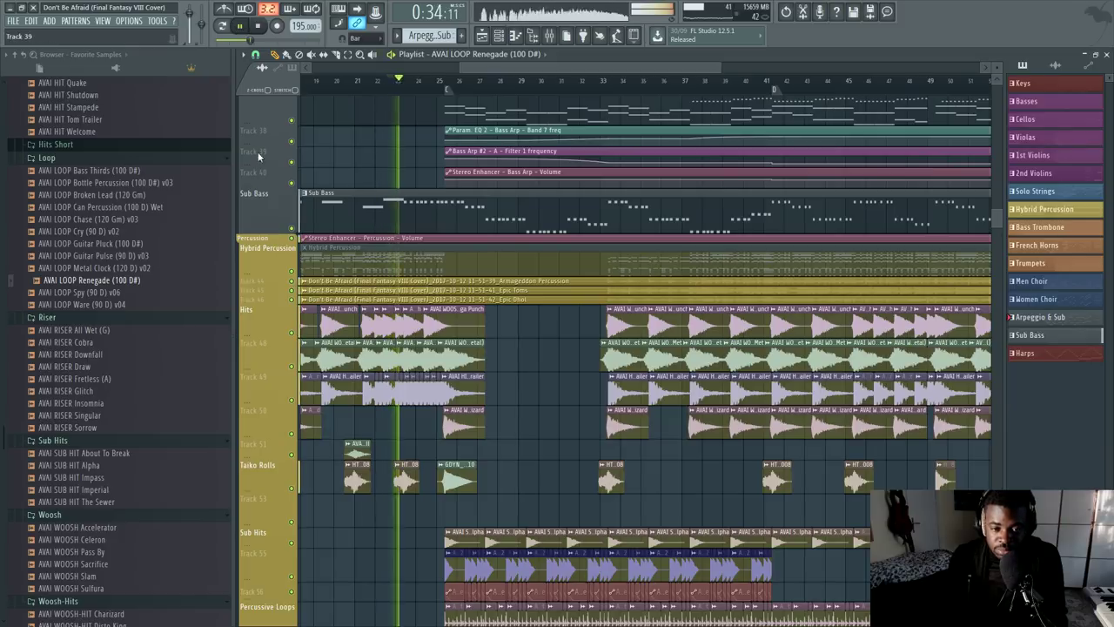
left_click_drag(590, 68, 624, 68)
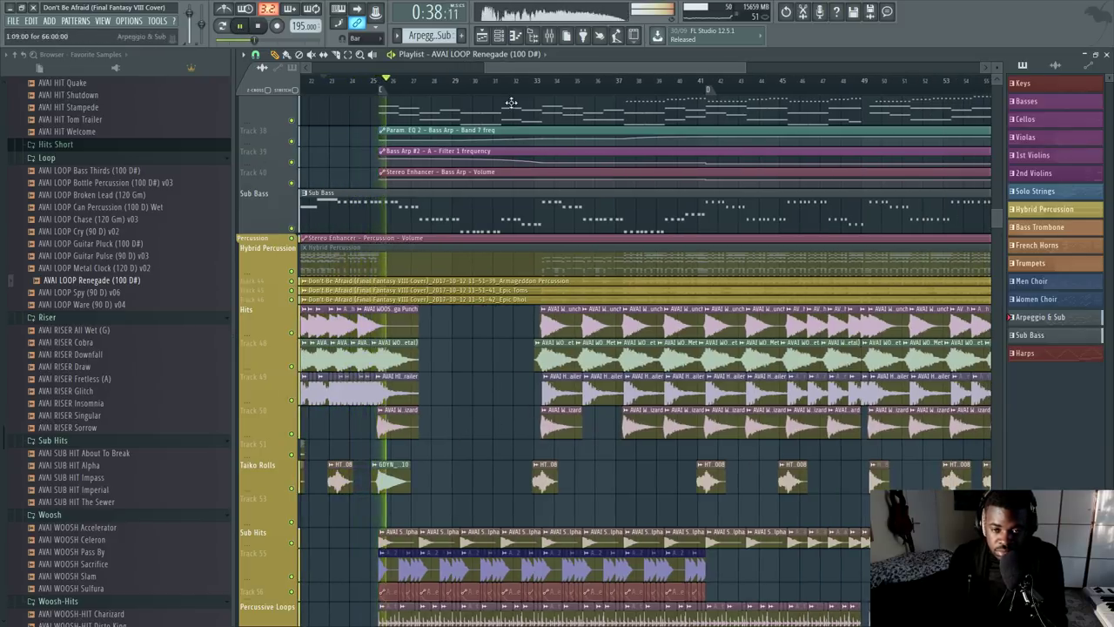
left_click(491, 280)
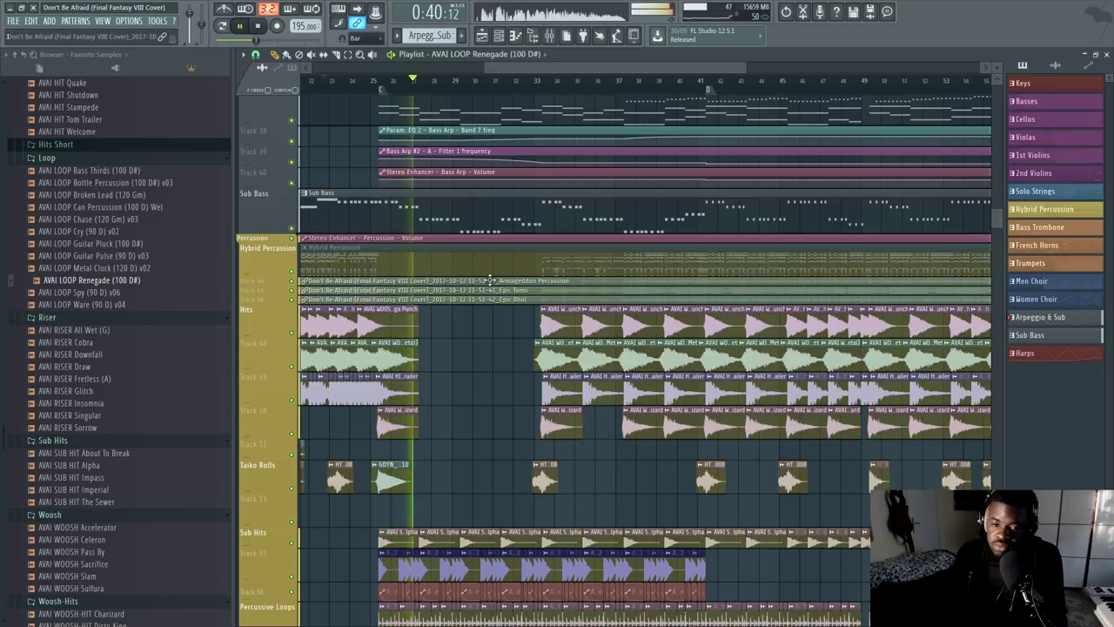
left_click(491, 280)
left_click_drag(512, 66, 517, 67)
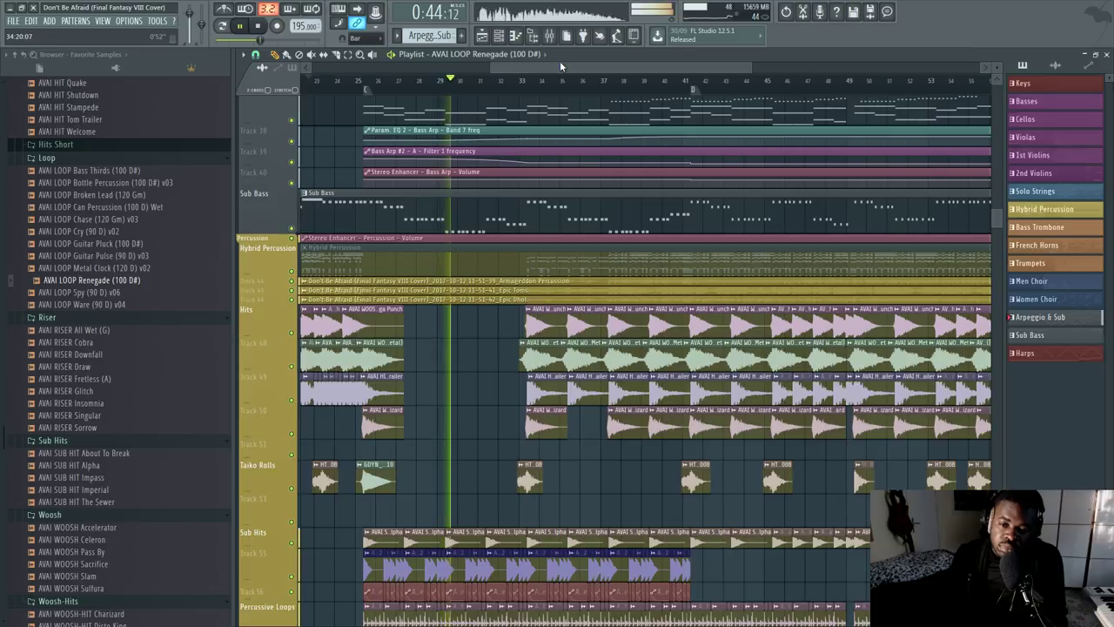
key("space")
Step: Mute the Synths and Percussion track groups, leaving the brass, choir and string tracks active
scroll(306, 291, "up", 5)
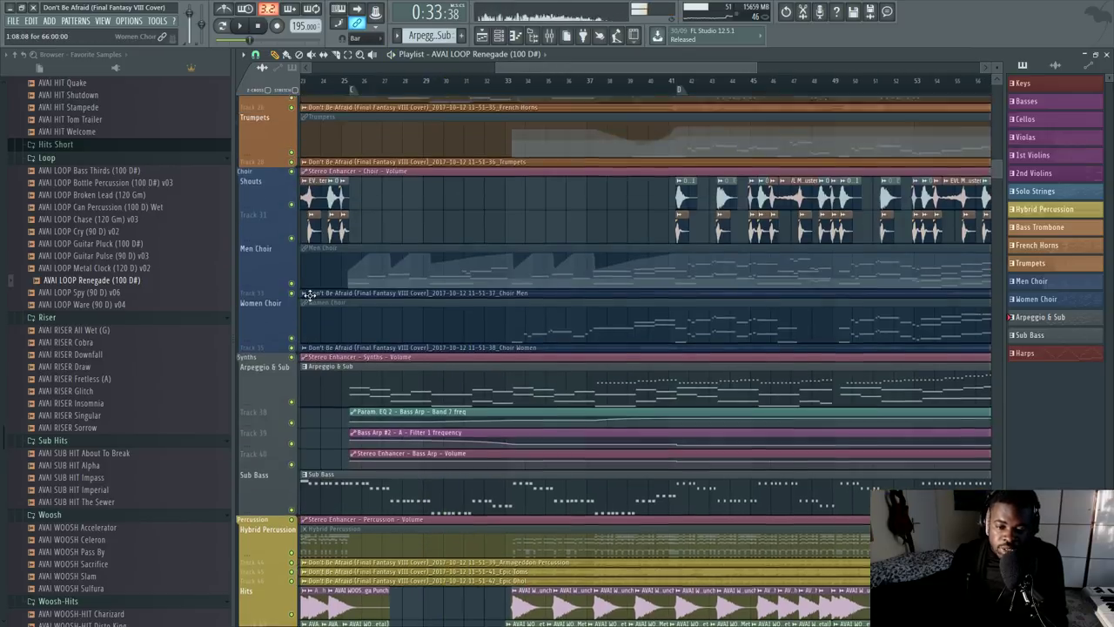
right_click(289, 397)
left_click(290, 370)
scroll(293, 349, "up", 4)
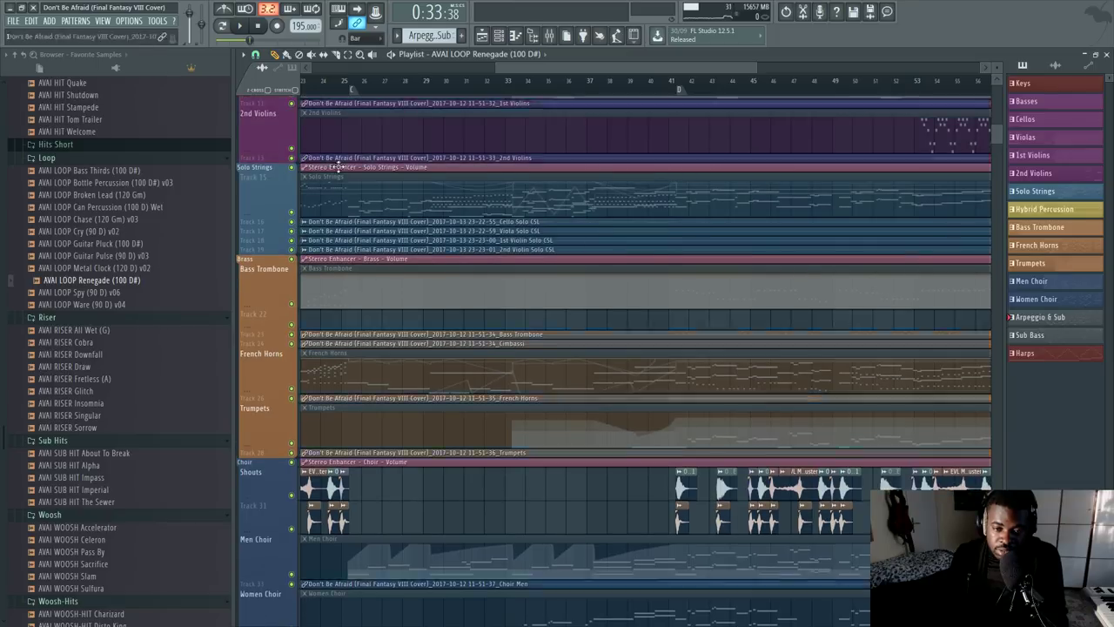
scroll(296, 218, "up", 3)
Step: Set the playhead to marker C at bar 25 and play the orchestral section without synths and percussion
scroll(389, 106, "down", 6)
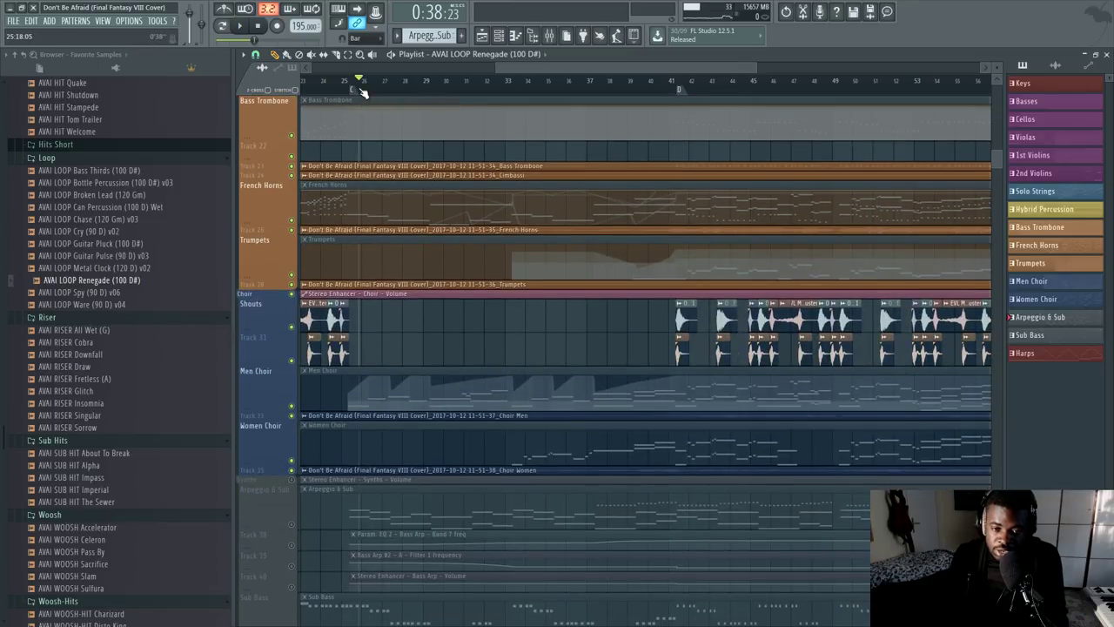
scroll(363, 92, "up", 2)
scroll(339, 112, "down", 2)
left_click(347, 88)
key("space")
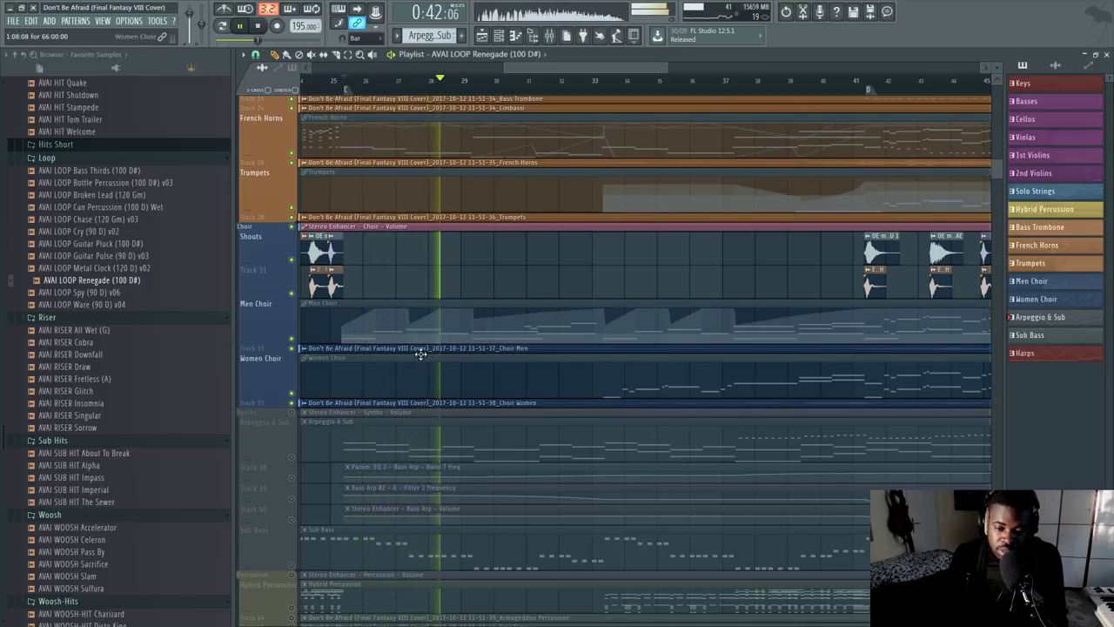
scroll(535, 261, "down", 3)
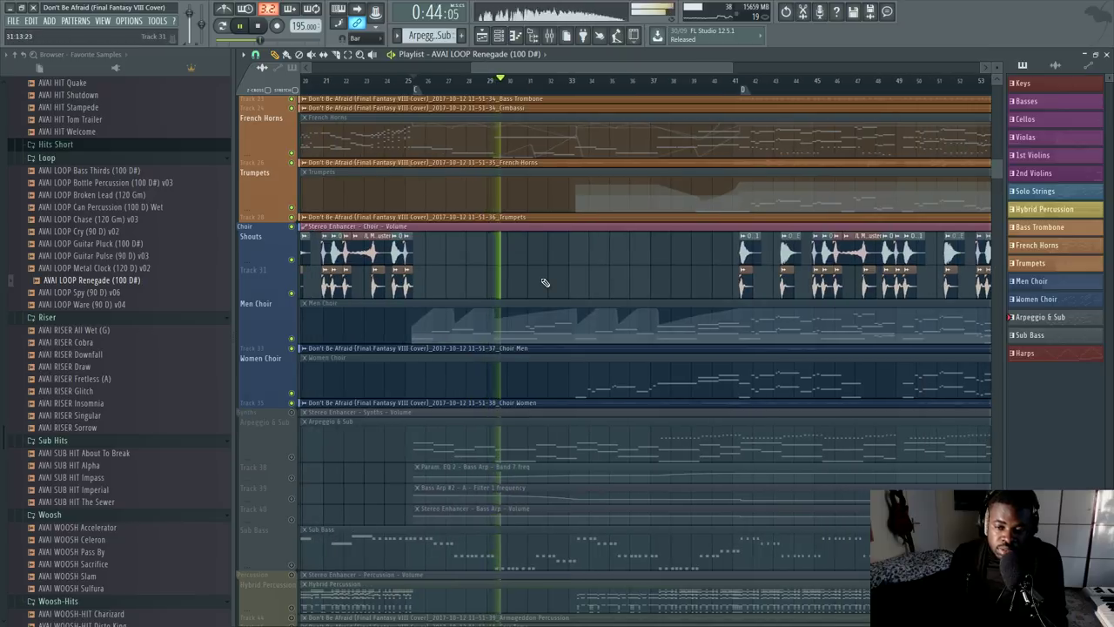
key("space")
Step: Examine the muted synth, hits, taiko roll and sub hit tracks between bars 25 and 41 against the choir and brass
scroll(514, 261, "down", 8)
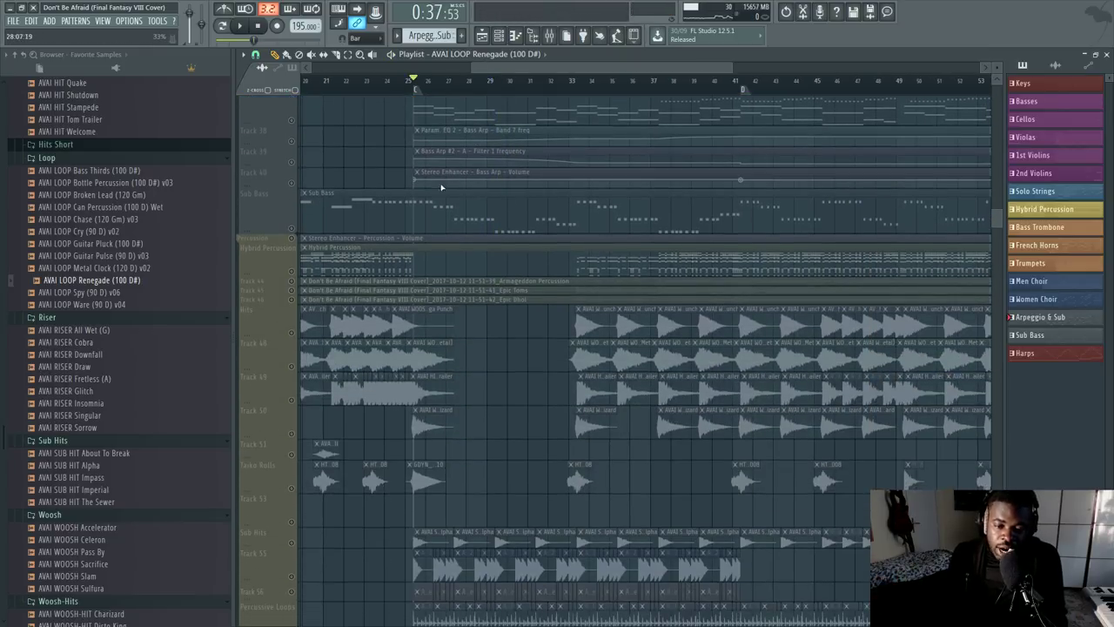
scroll(305, 248, "down", 2)
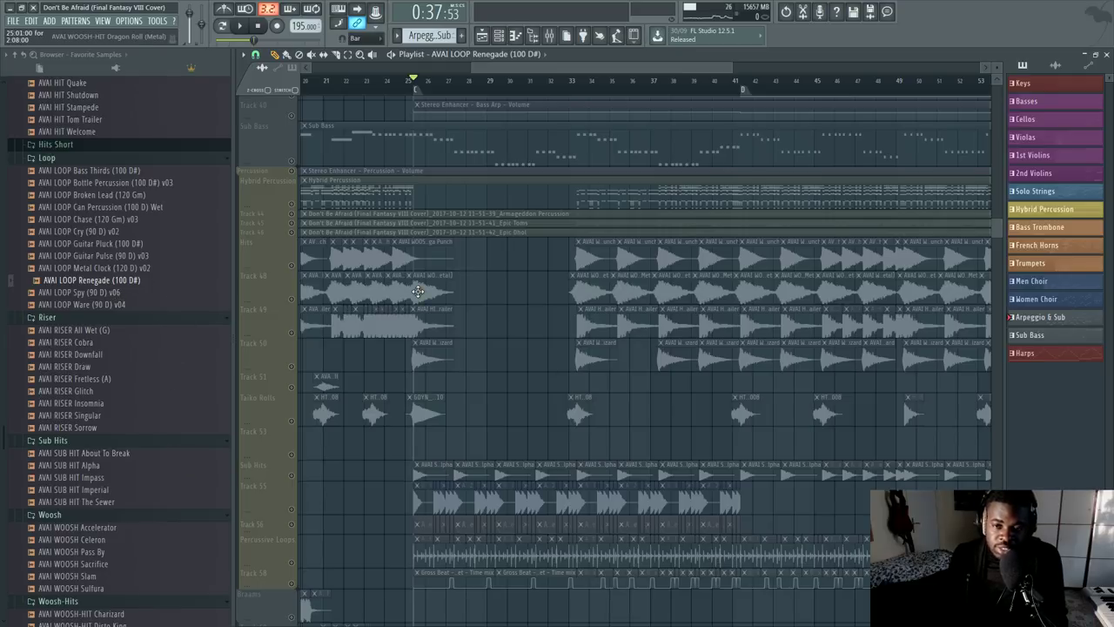
scroll(429, 208, "up", 5)
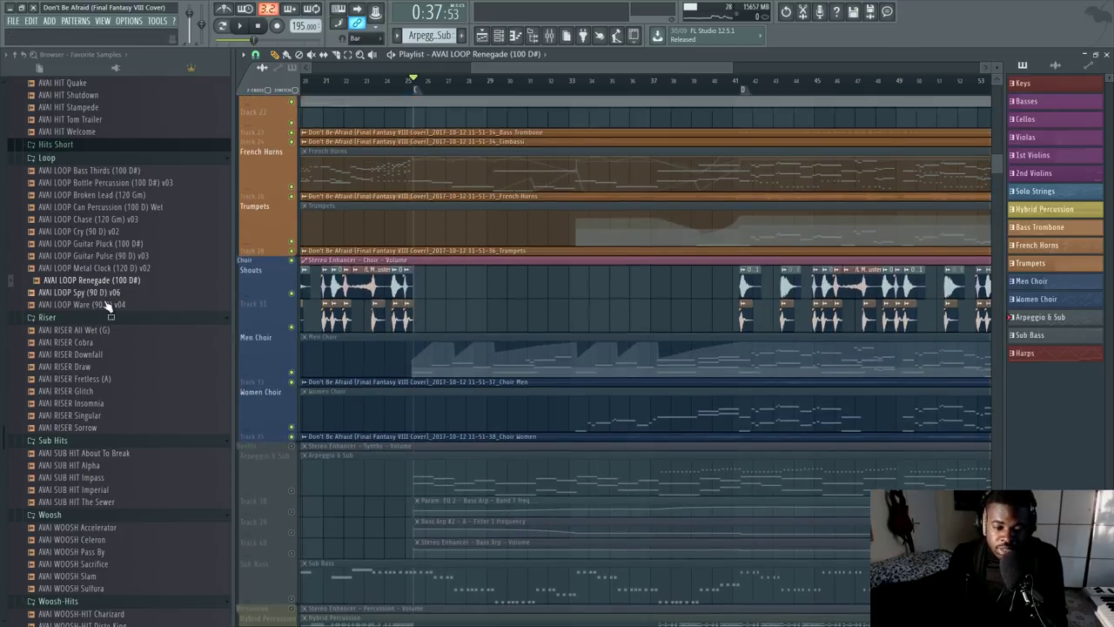
scroll(329, 333, "down", 2)
scroll(330, 334, "down", 4)
scroll(581, 233, "down", 5)
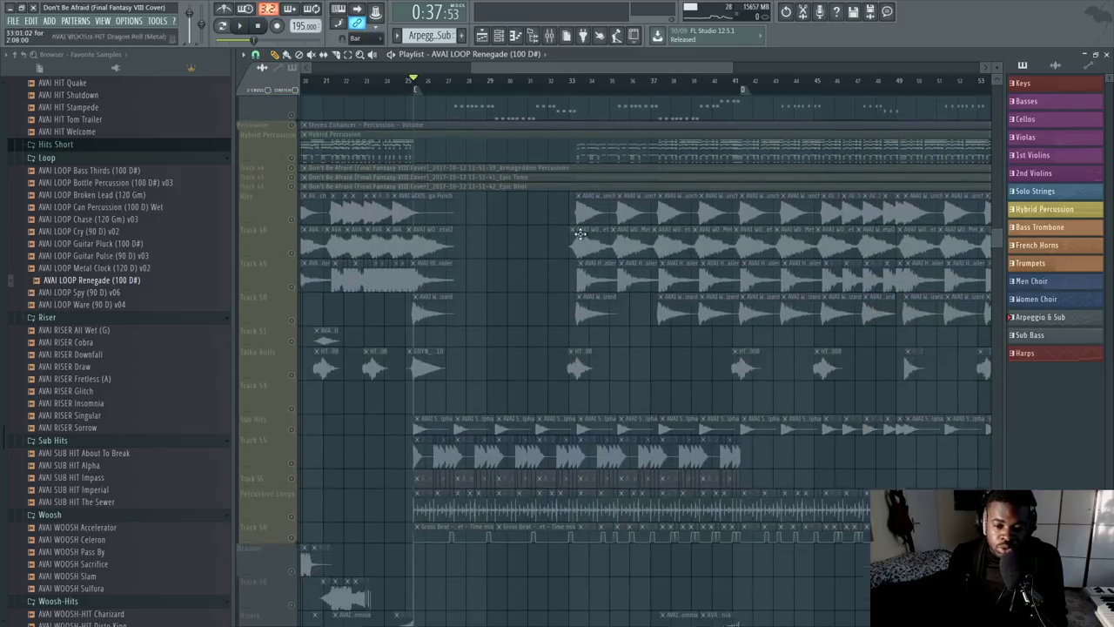
scroll(568, 98, "up", 1)
scroll(329, 322, "up", 4)
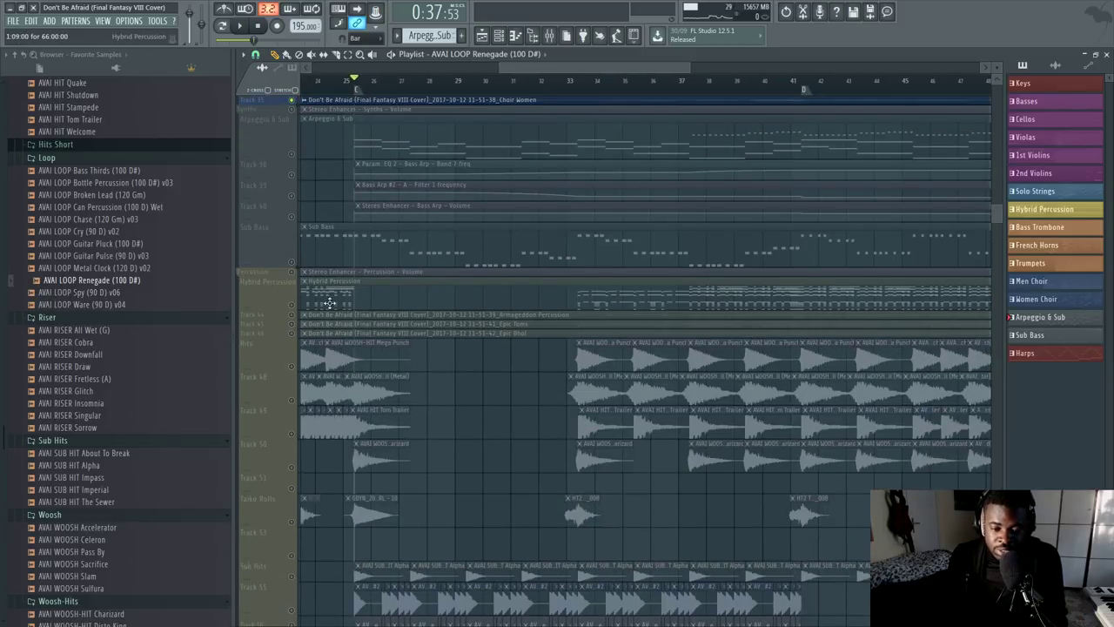
Step: Isolate the Arpeggio & Sub track with Tracks 38 to 40, and open its Bass Arp channel in Harmor
left_click_drag(300, 146, 299, 212)
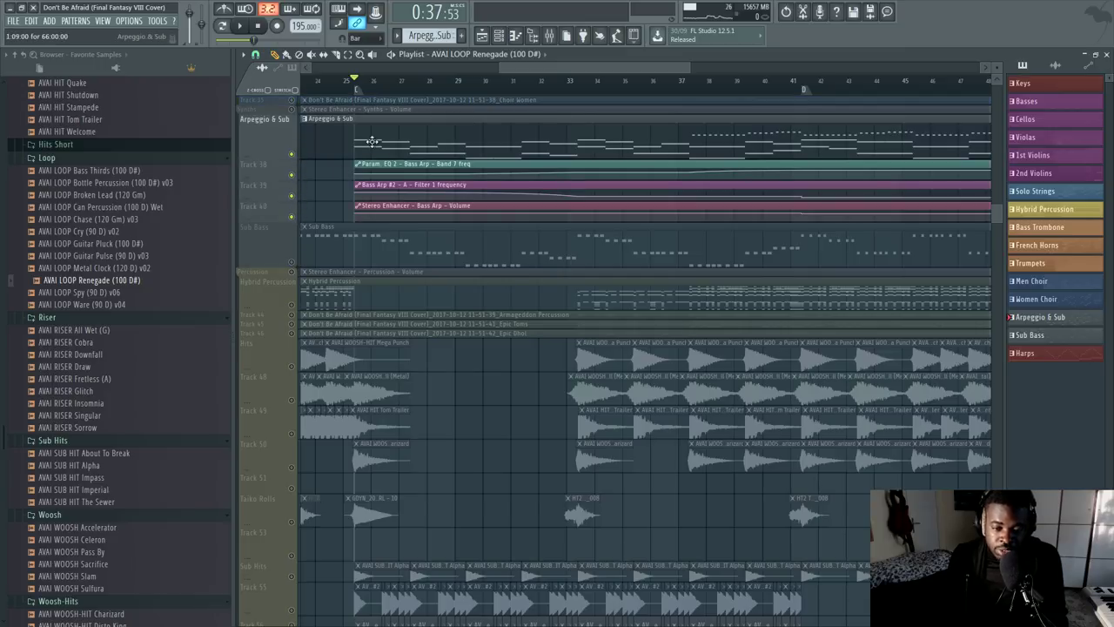
double_click(367, 146)
key("F6")
left_click(374, 139)
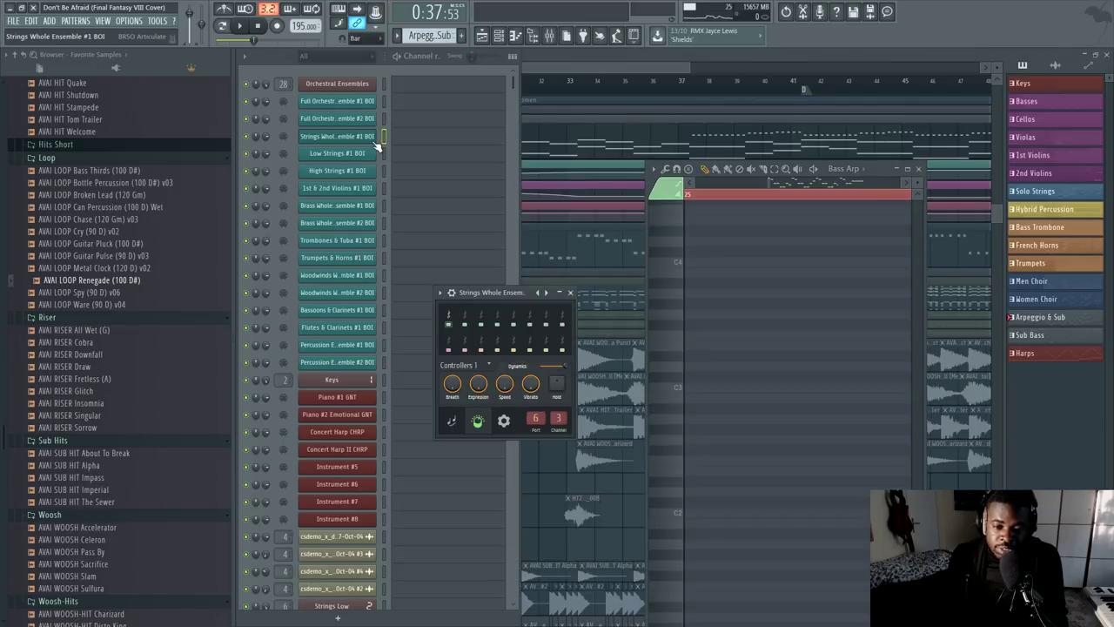
left_click(566, 294)
scroll(398, 315, "down", 15)
scroll(400, 319, "down", 10)
left_click(340, 328)
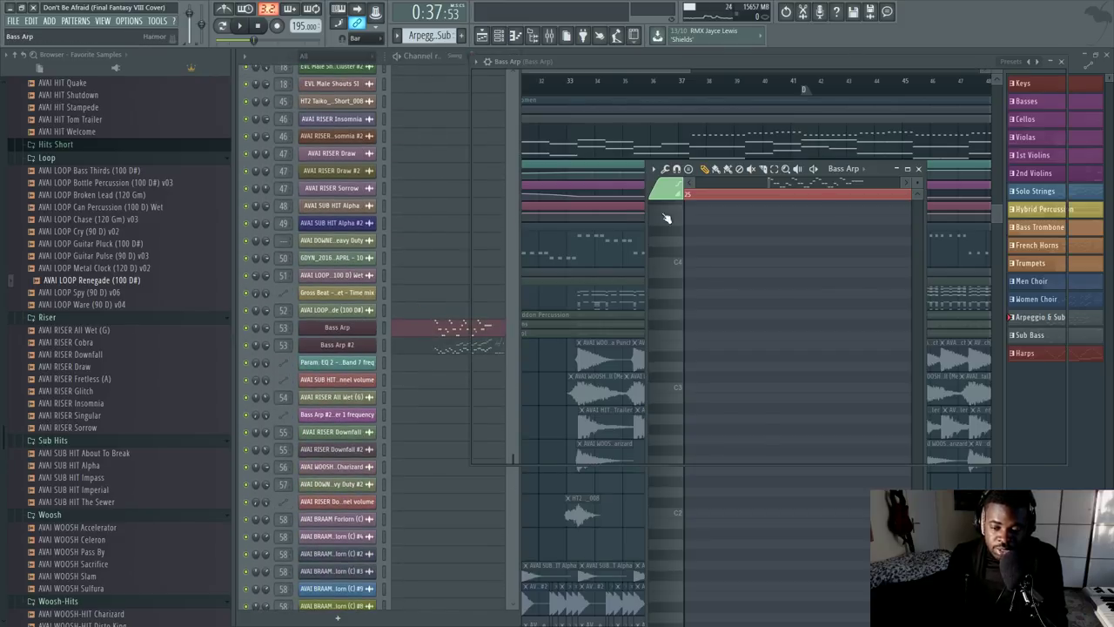
left_click_drag(697, 64, 601, 113)
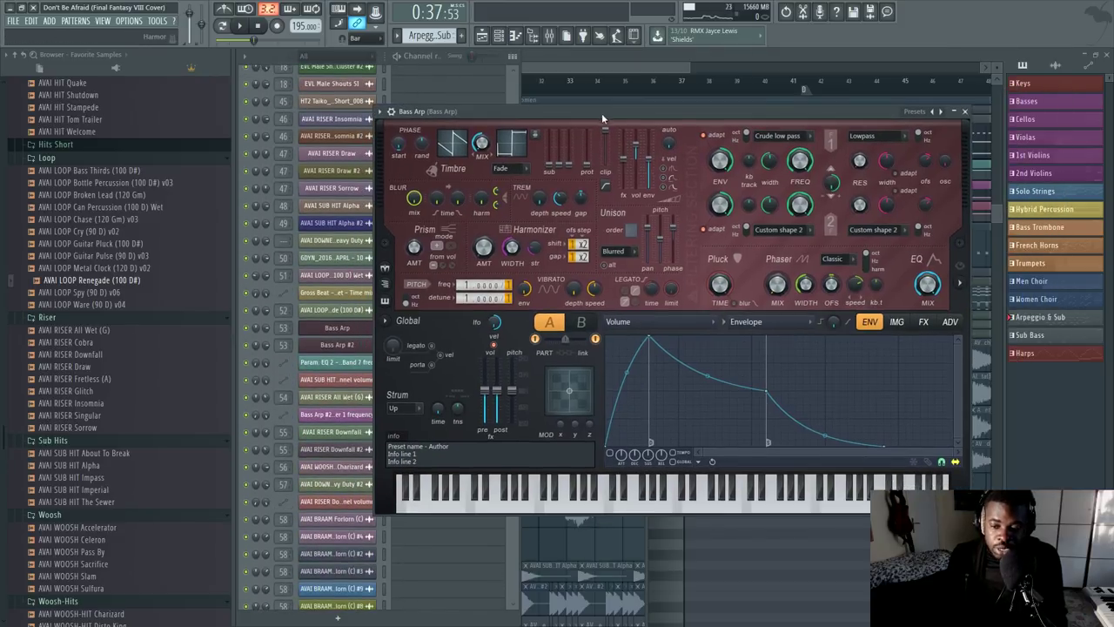
Step: Examine the Bass Arp's volume envelope and its image resynthesis spectrogram in Harmor
left_click(897, 322)
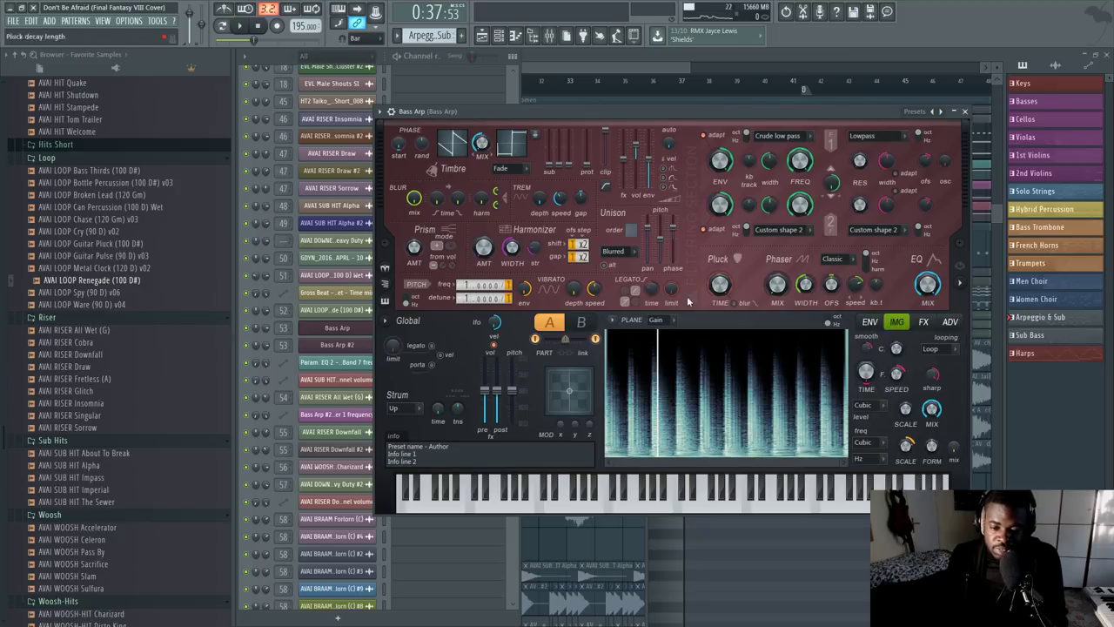
left_click(870, 322)
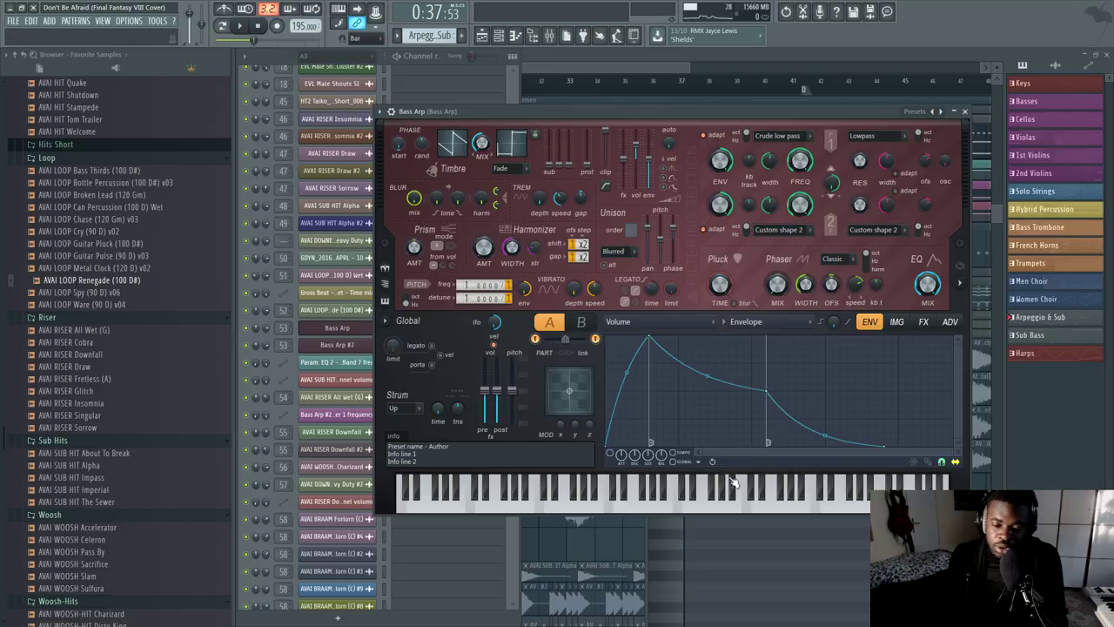
left_click(699, 329)
mouse_move(683, 118)
left_mouse_down()
mouse_move(626, 128)
mouse_move(671, 101)
left_mouse_up()
left_click(873, 303)
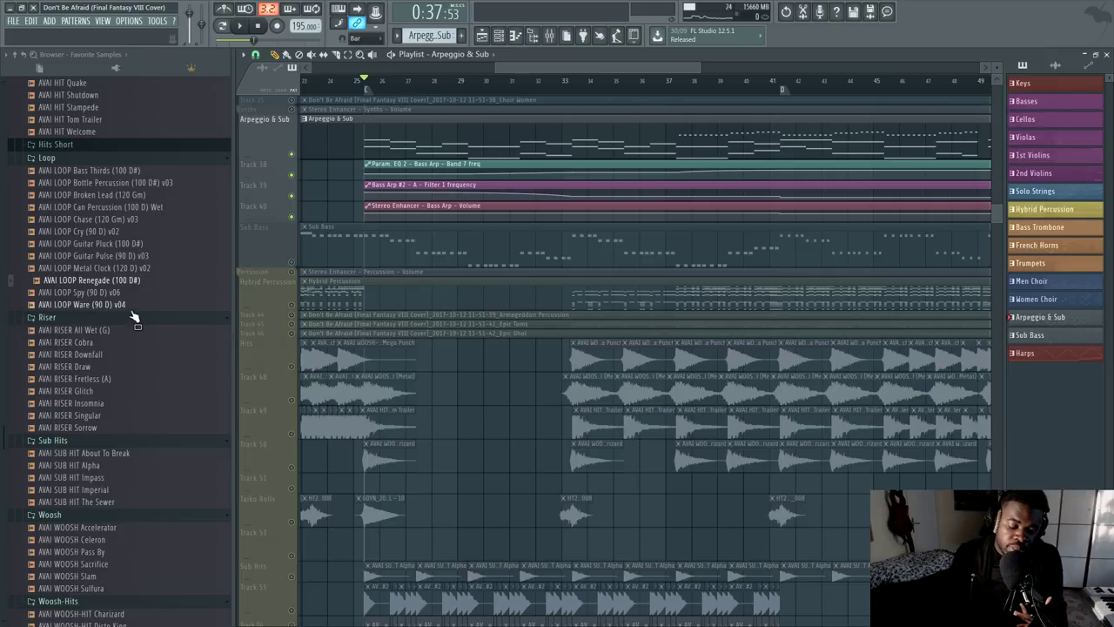
Step: Reopen the Bass Arp instrument, audition single notes on its keyboard, and return to the playlist
key("F6")
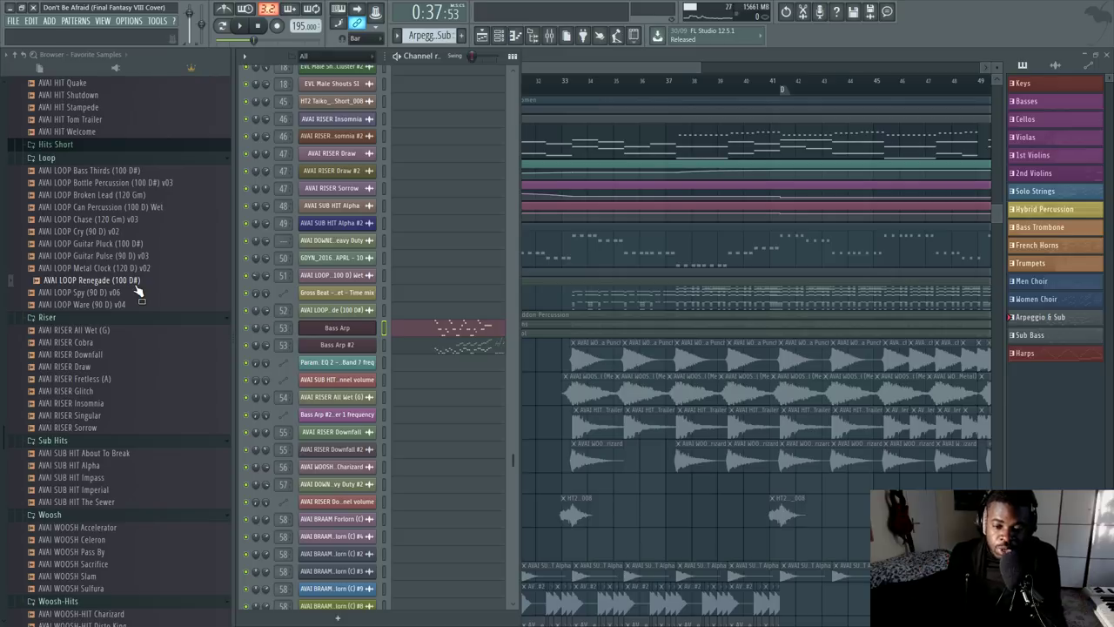
left_click(405, 329)
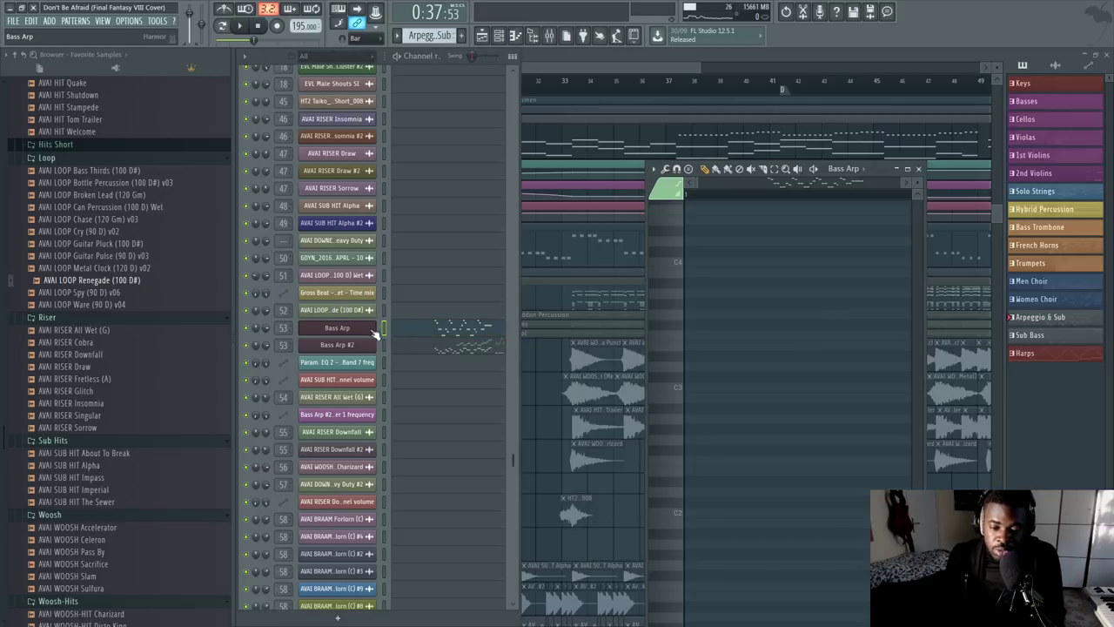
left_click(362, 334)
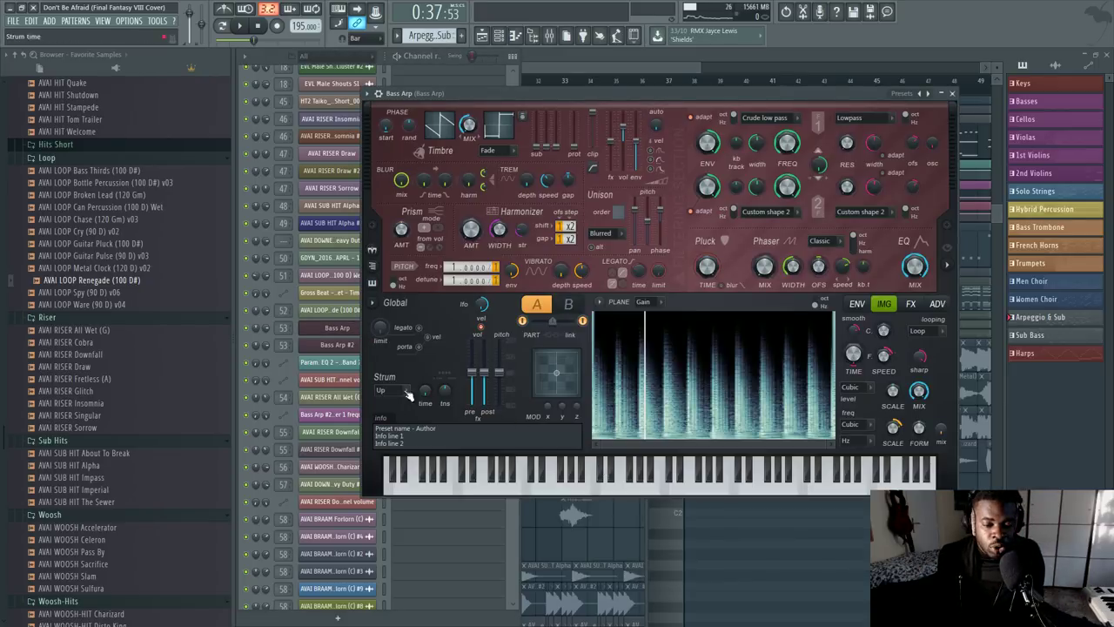
left_click_drag(588, 95, 658, 106)
left_click(383, 333)
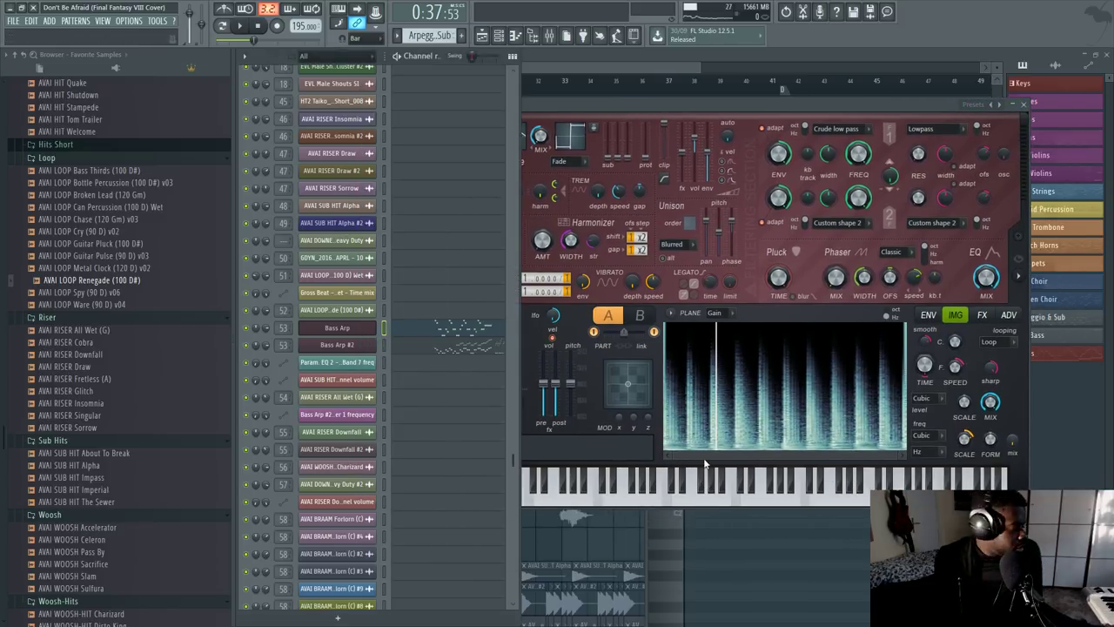
left_click(747, 493)
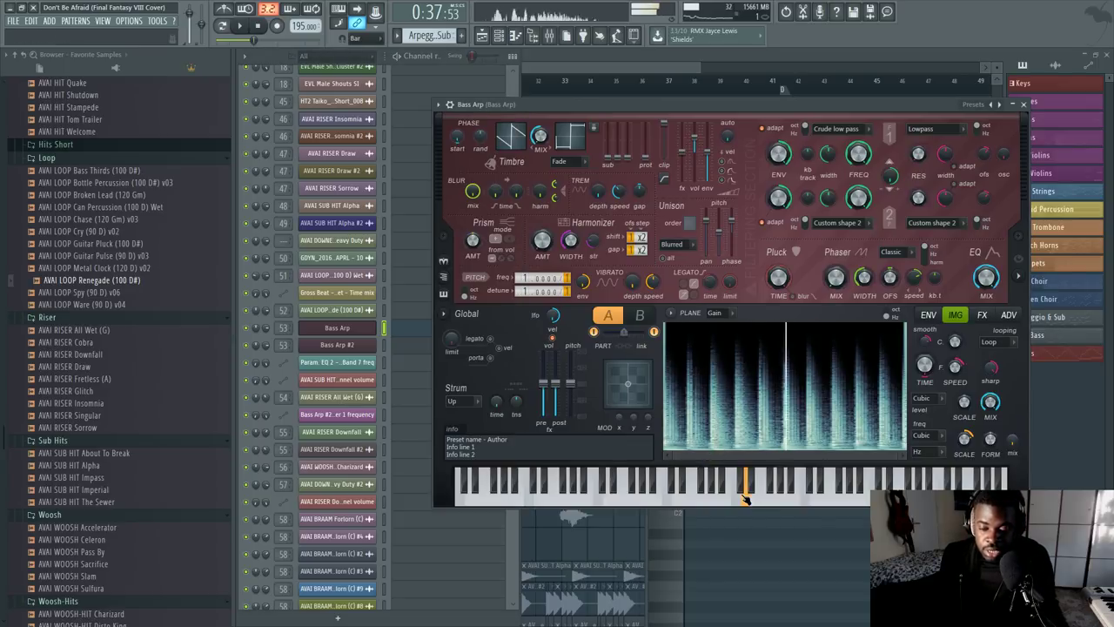
left_click(687, 503)
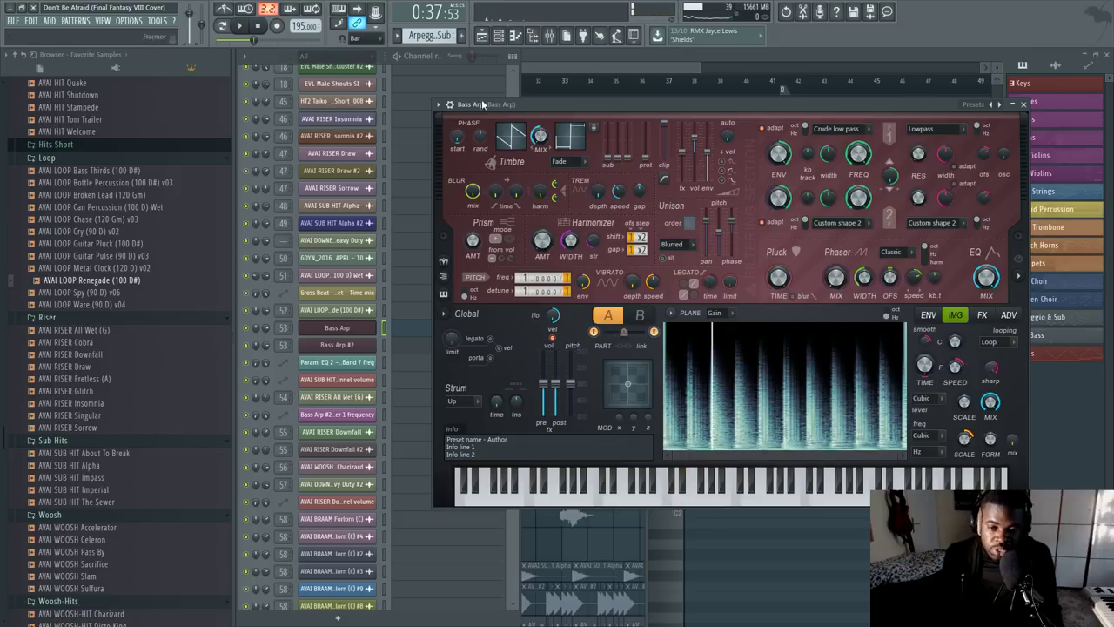
left_click(559, 66)
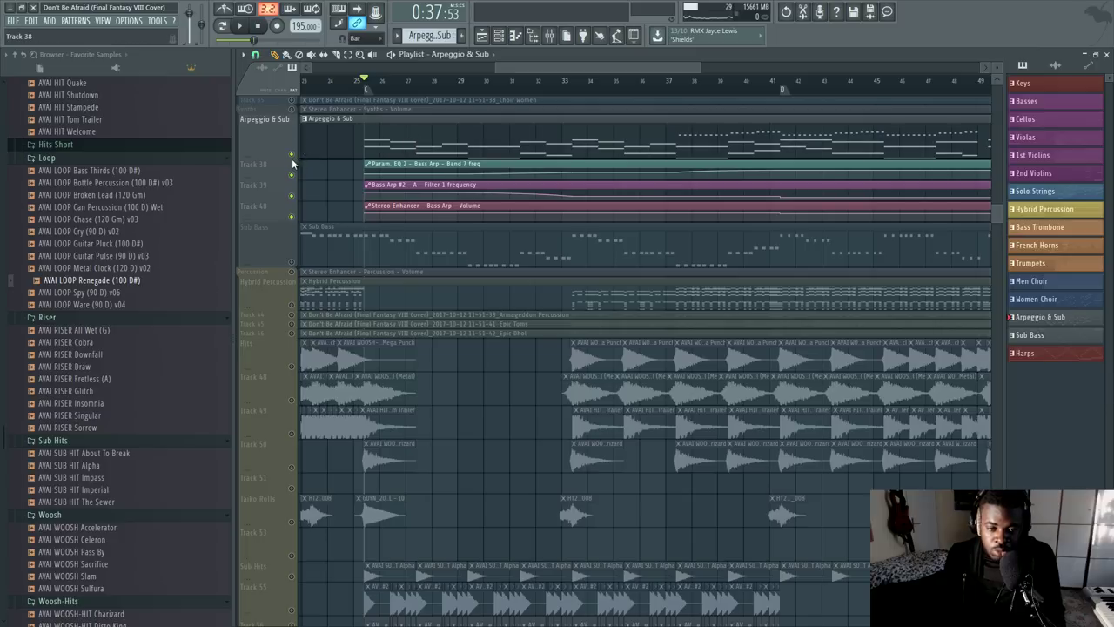
Step: Open the Bass Arp notes of the Arpeggio & Sub pattern in the piano roll and examine them from bar 25
double_click(353, 128)
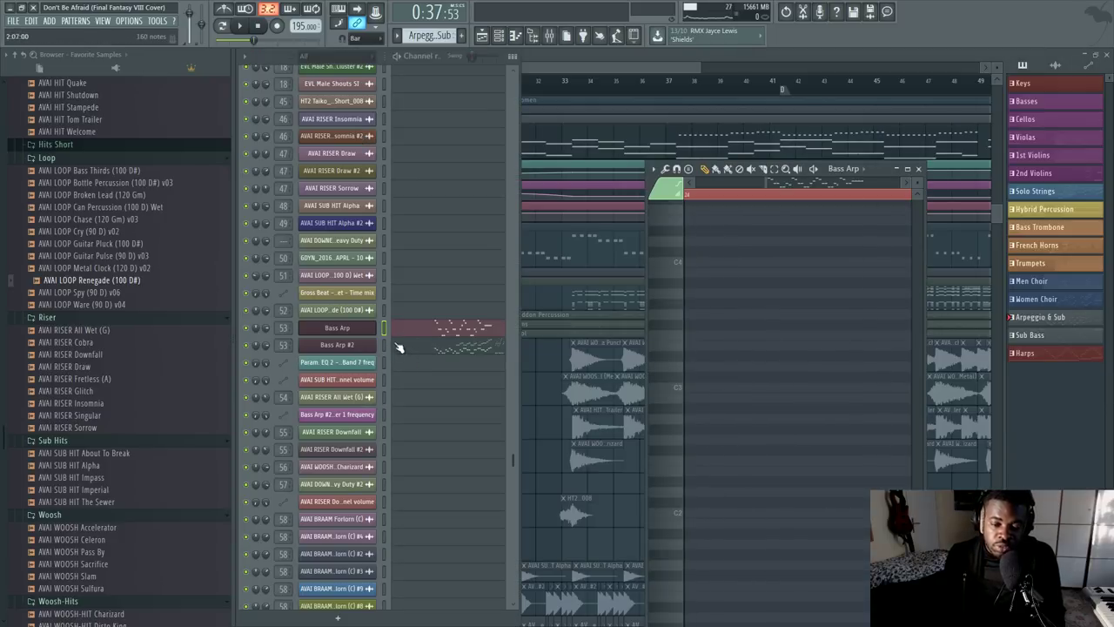
left_click(435, 331)
left_click(470, 335)
scroll(821, 206, "up", 3)
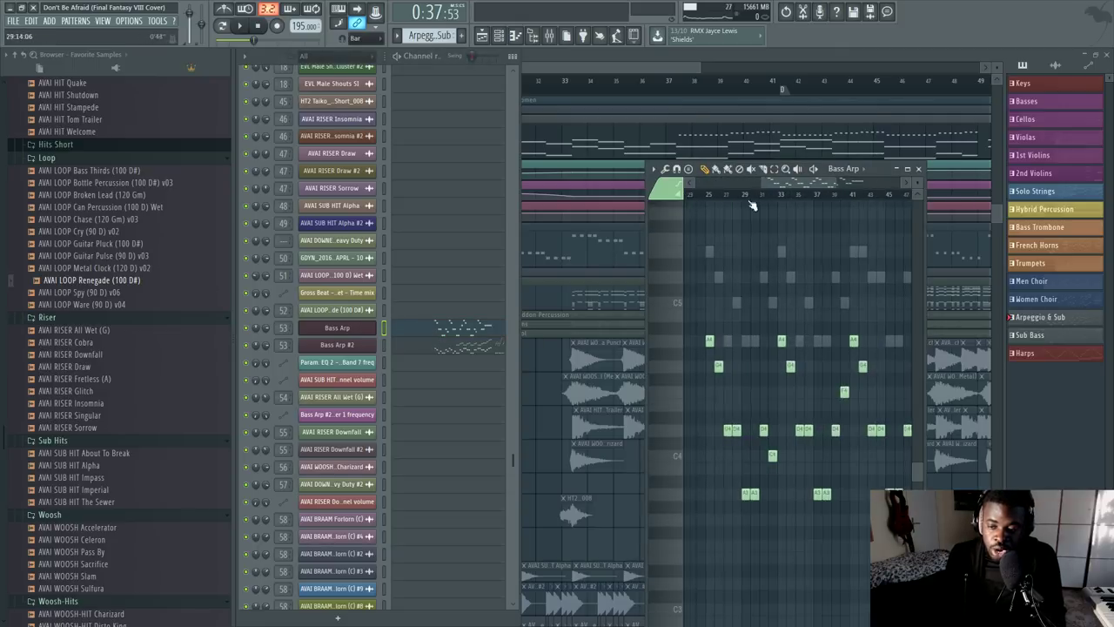
left_click_drag(807, 185, 787, 185)
left_click(638, 117)
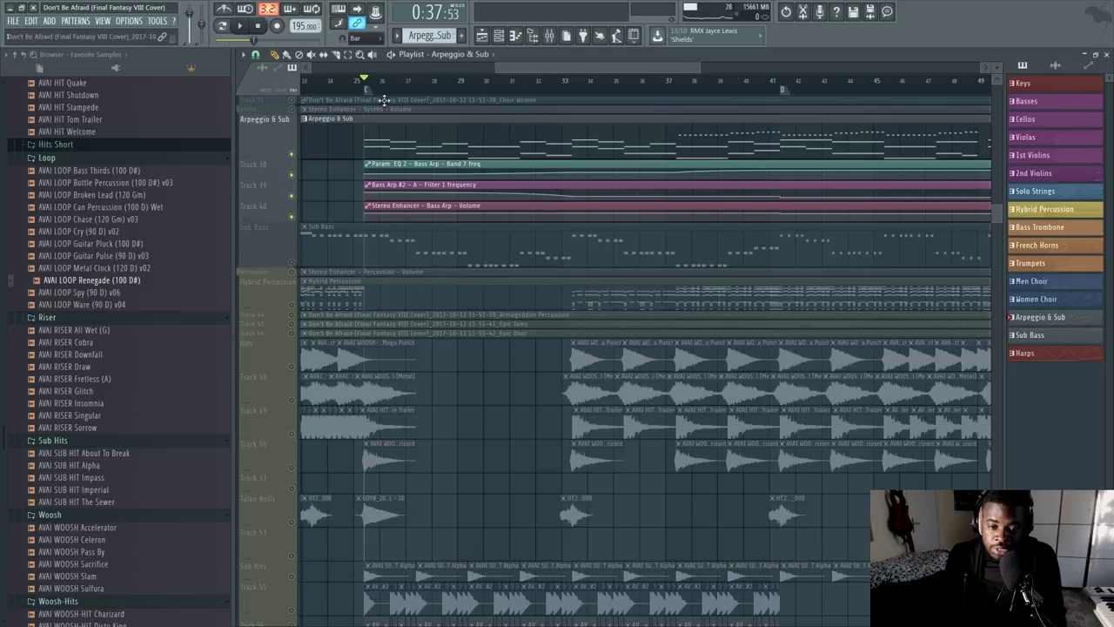
Step: Play the isolated arpeggio from bar 25 while following the Bass Arp notes in the piano roll, and show the mixer
key("space")
double_click(381, 155)
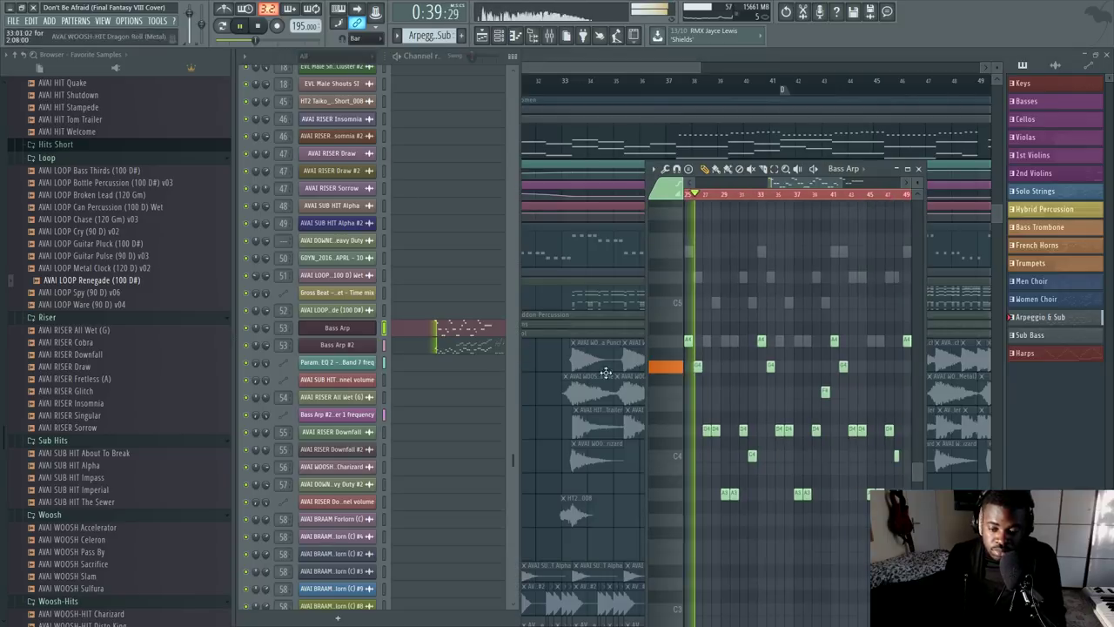
scroll(702, 197, "up", 2)
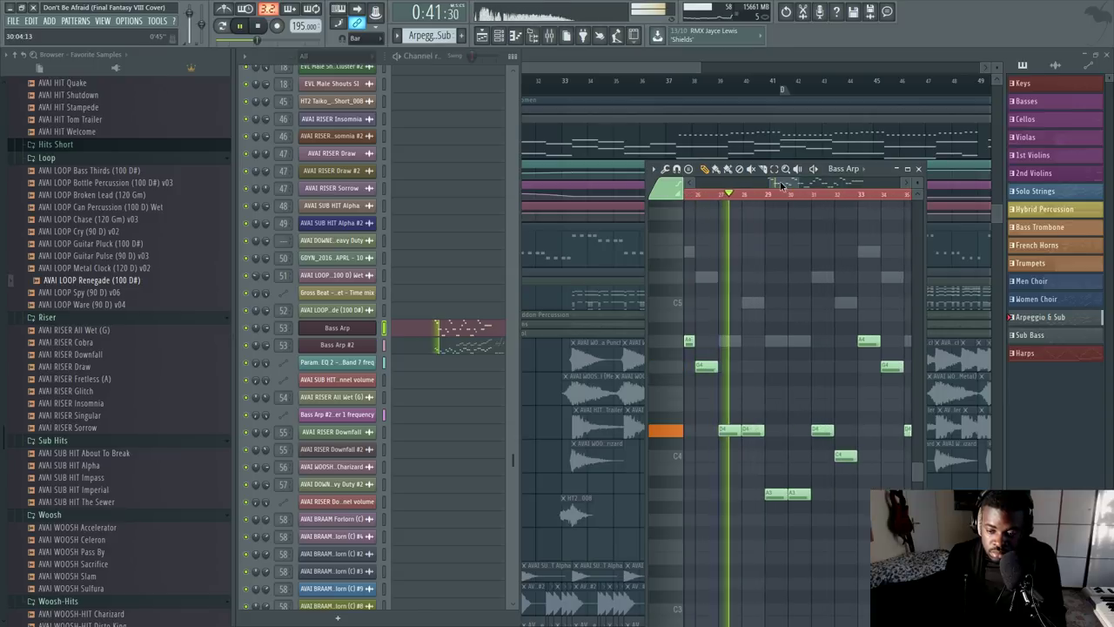
left_click_drag(788, 185, 792, 185)
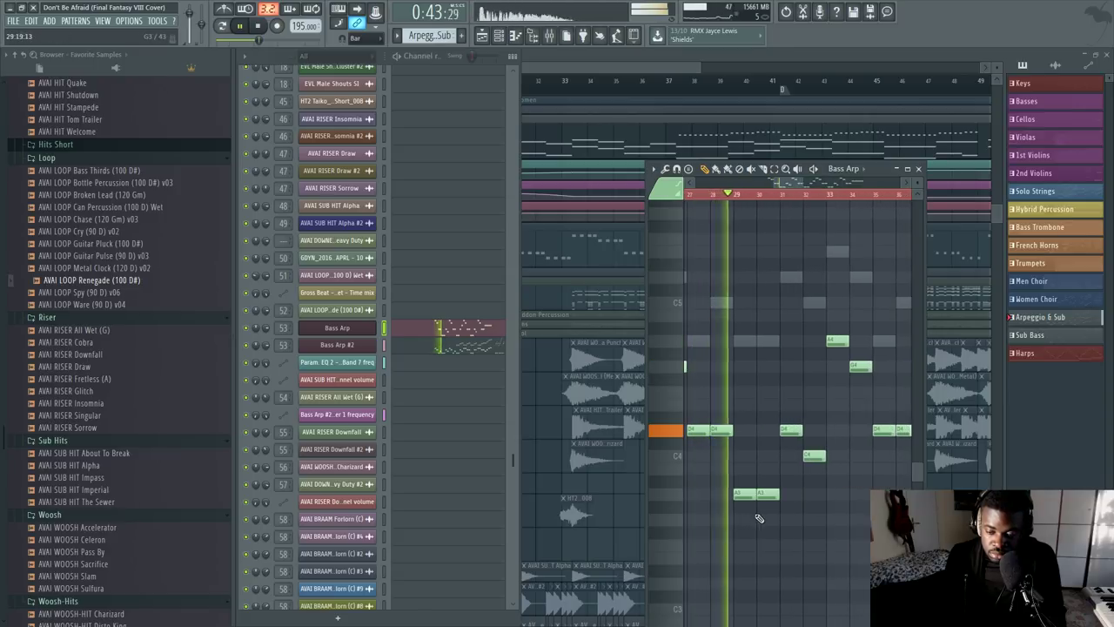
key("space")
key("F9")
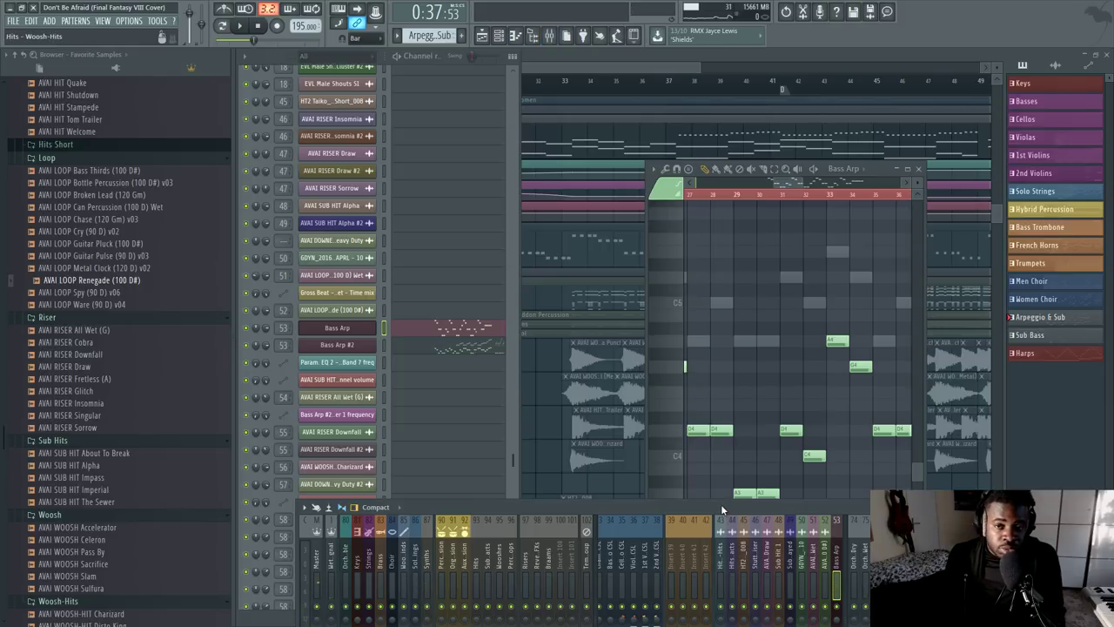
Step: Audition single Bass Arp notes in the high octaves and around C4 on the piano roll keyboard
scroll(721, 359, "down", 5)
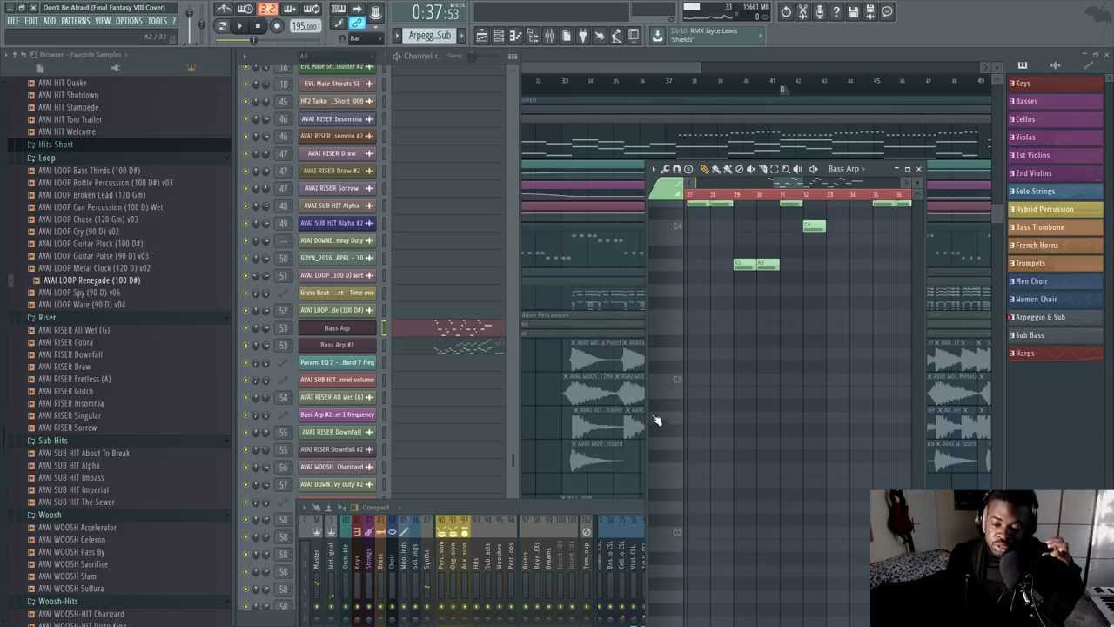
scroll(684, 370, "up", 5)
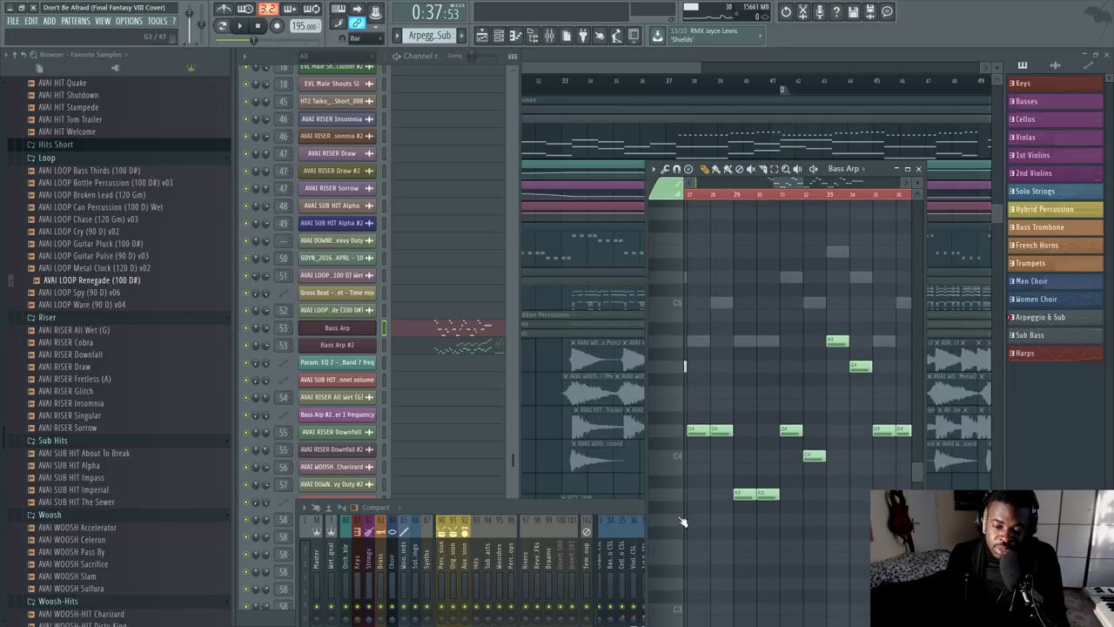
scroll(679, 409, "up", 5)
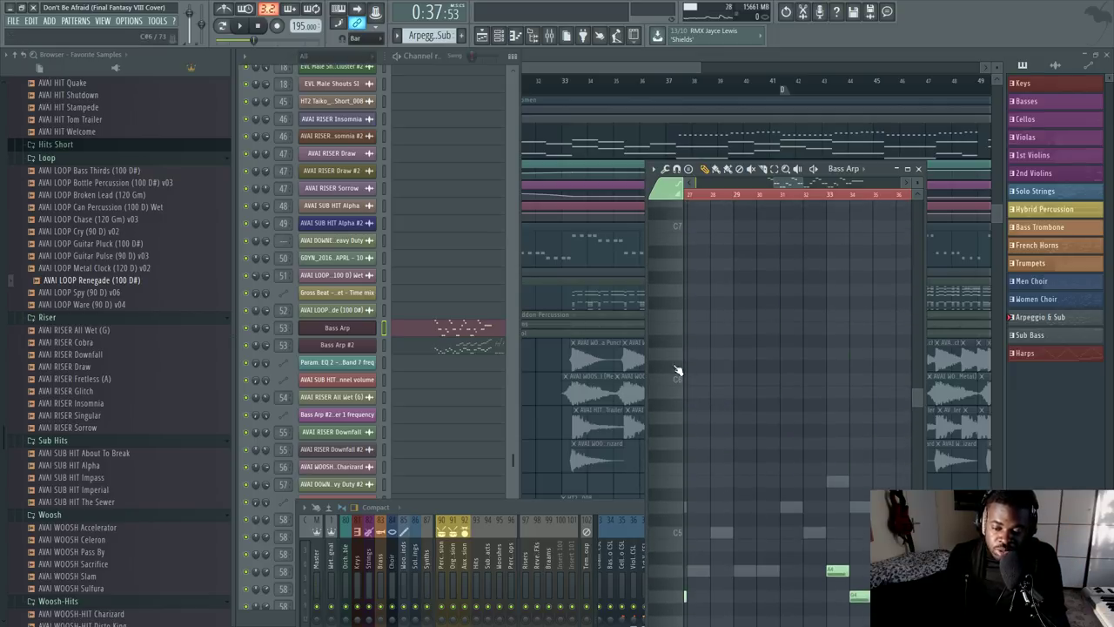
scroll(670, 313, "up", 1)
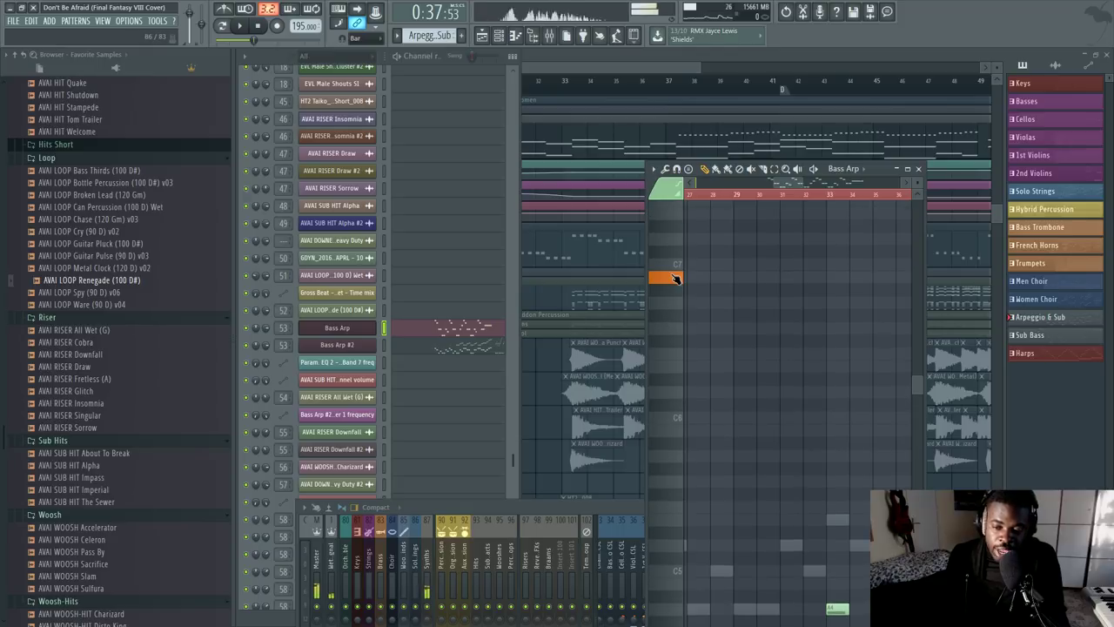
left_click_drag(676, 279, 672, 272)
scroll(675, 271, "down", 12)
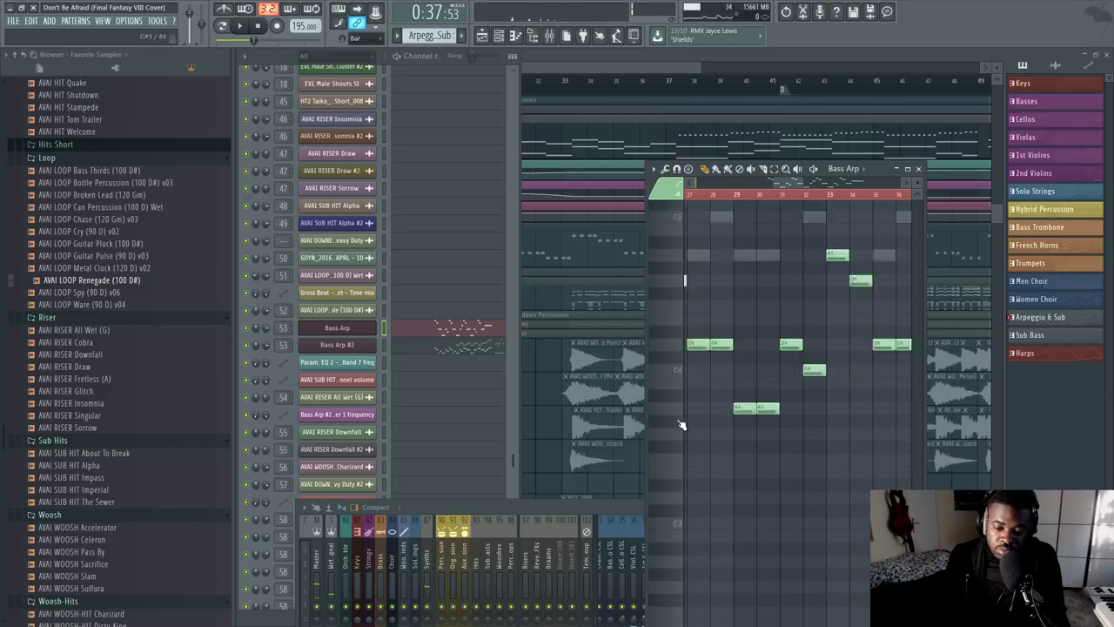
left_click(677, 463)
scroll(680, 463, "up", 3)
left_click(679, 394)
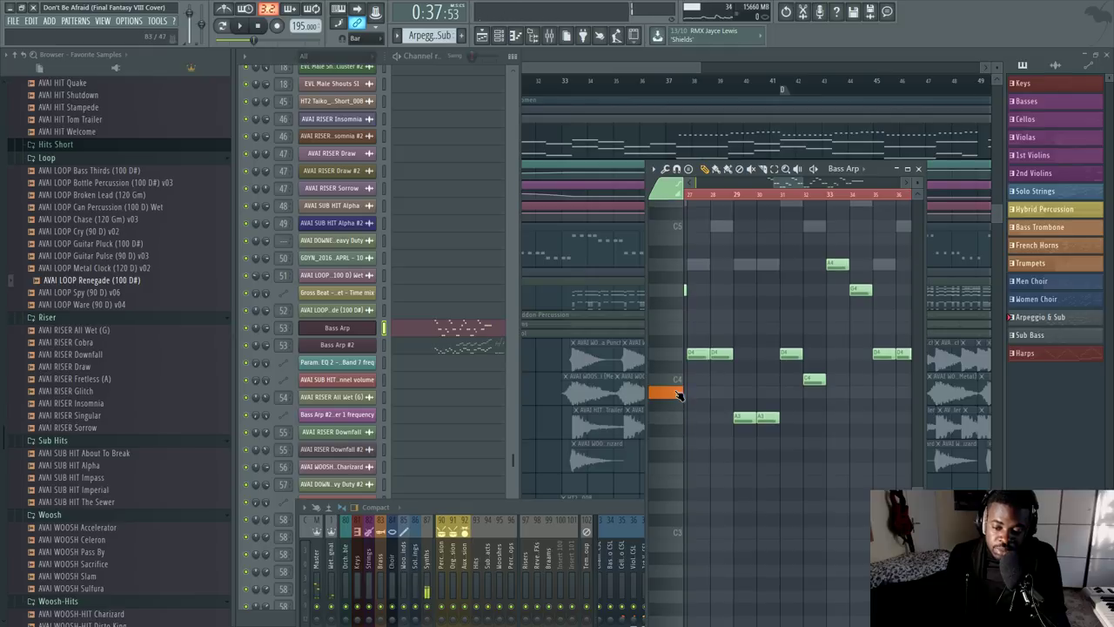
left_click_drag(678, 394, 676, 280)
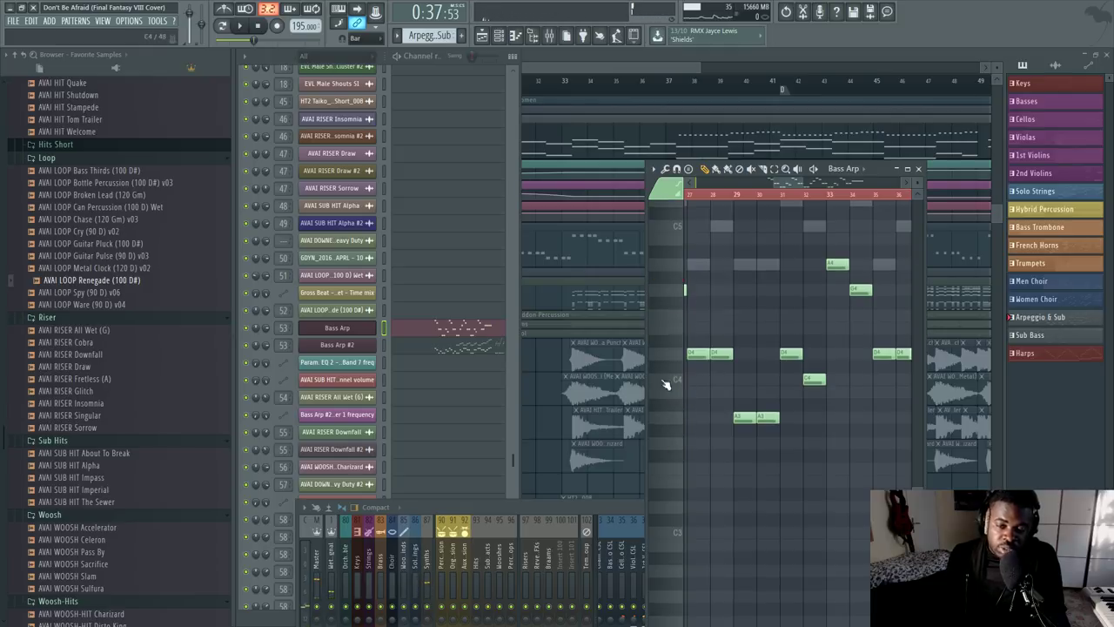
Step: Close all open windows and show the Arpeggio & Sub clip enlarged with its automation tracks in the playlist
left_click_drag(513, 509, 480, 485)
scroll(784, 211, "down", 3)
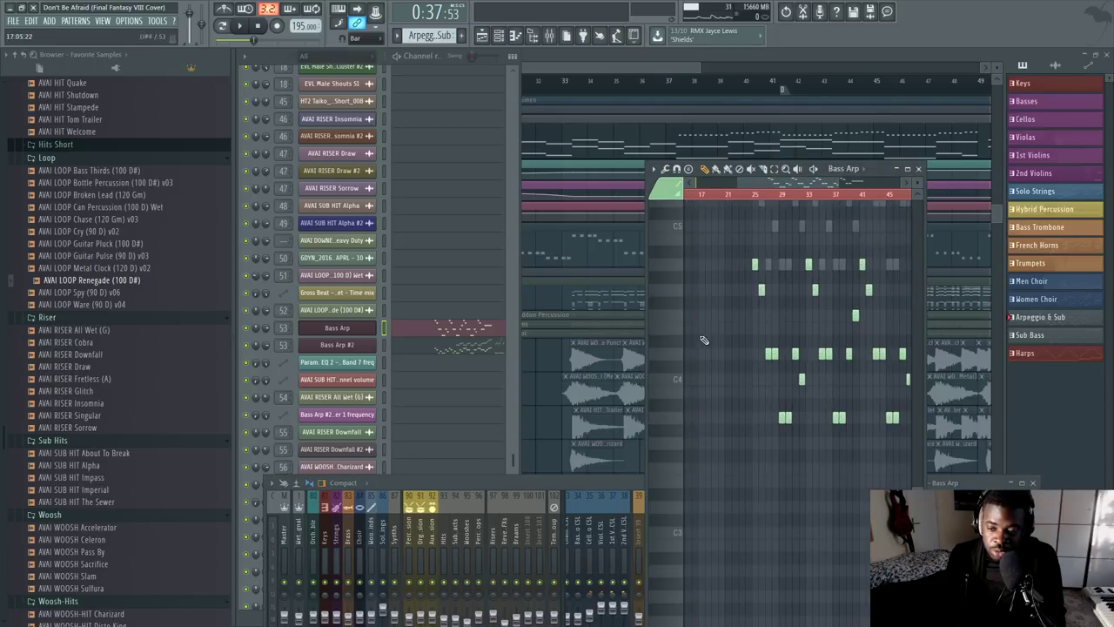
key("F12")
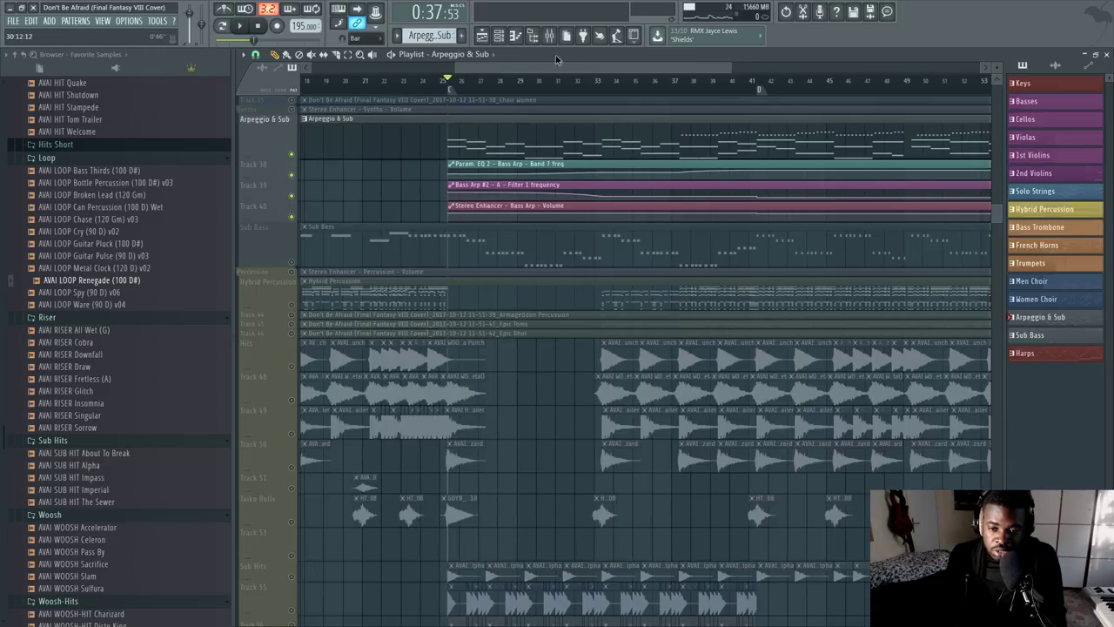
left_click_drag(631, 63, 675, 63)
left_click_drag(999, 66, 999, 85)
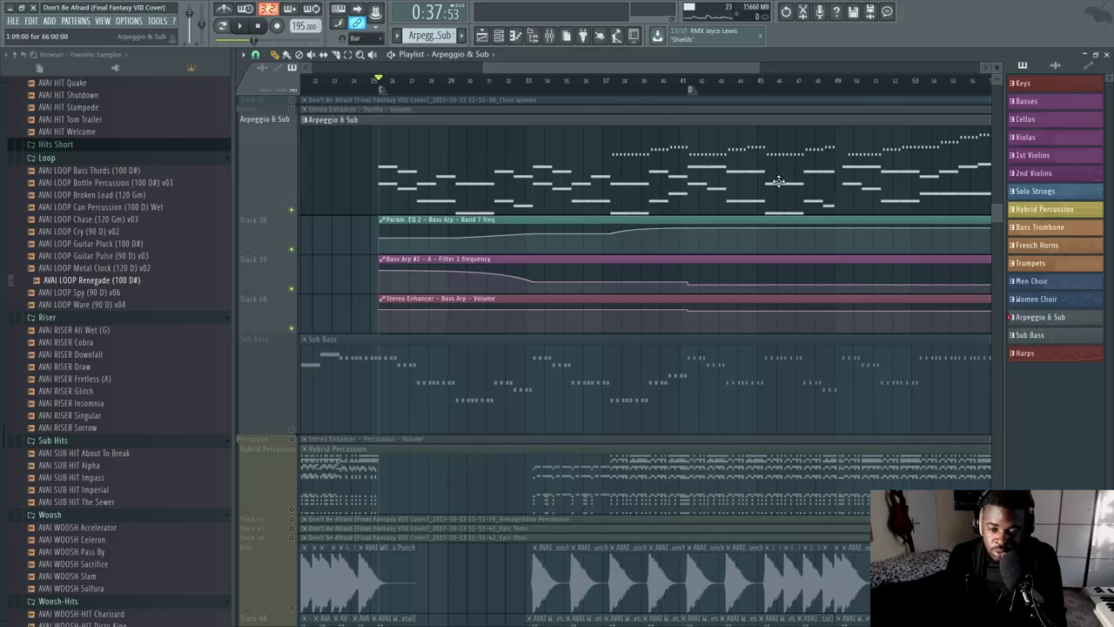
Step: Play the Arpeggio & Sub clip from bar 31 and open its pattern
left_click(496, 80)
scroll(493, 80, "up", 5)
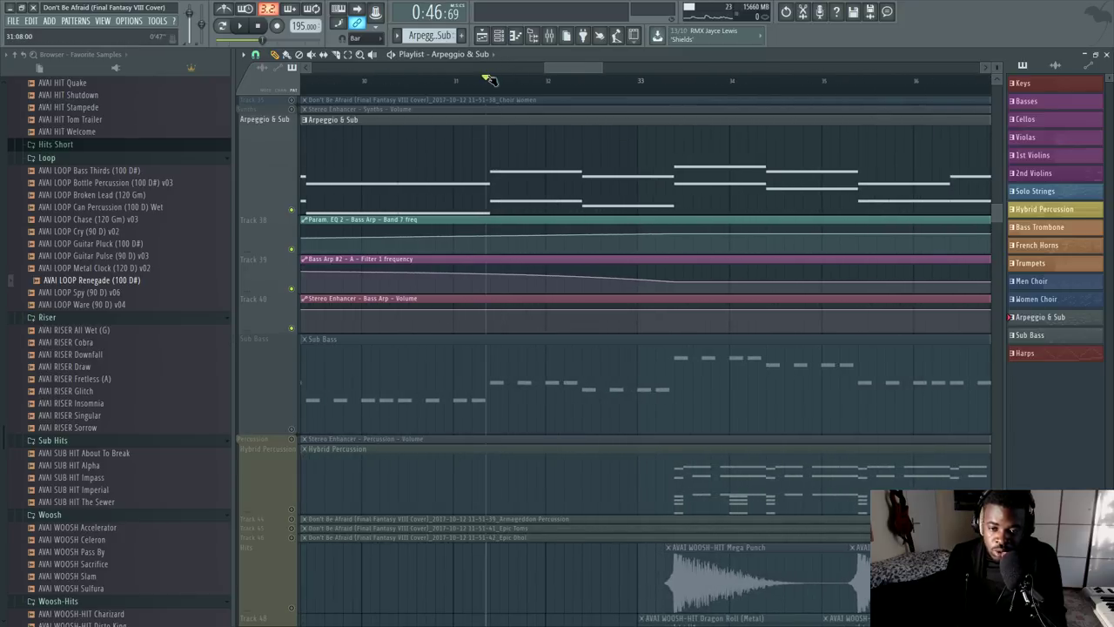
scroll(496, 80, "down", 5)
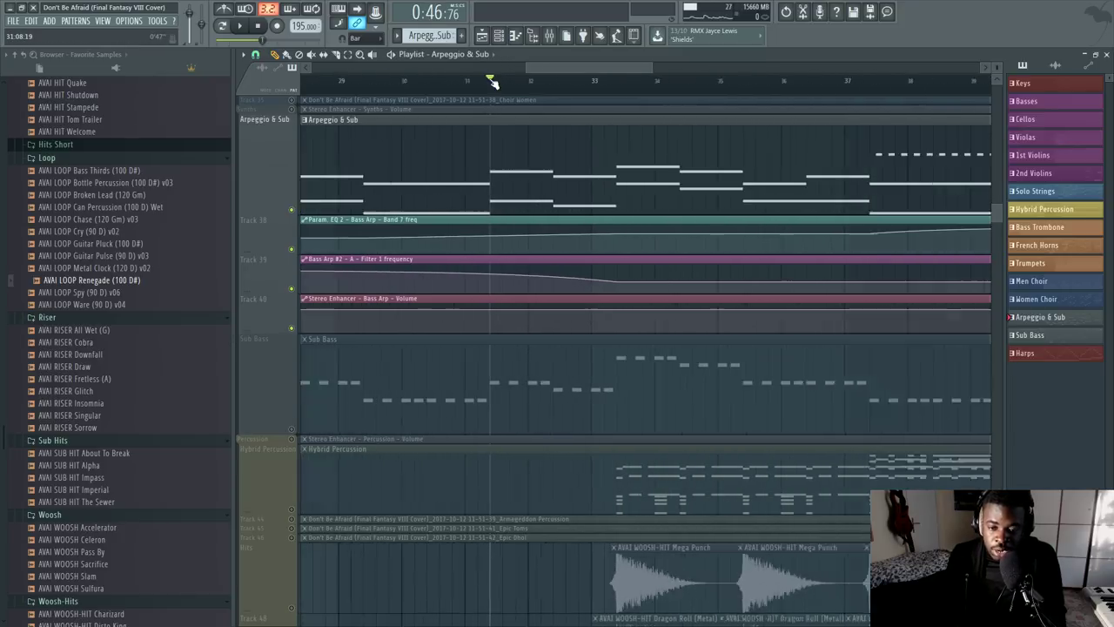
key("space")
double_click(486, 169)
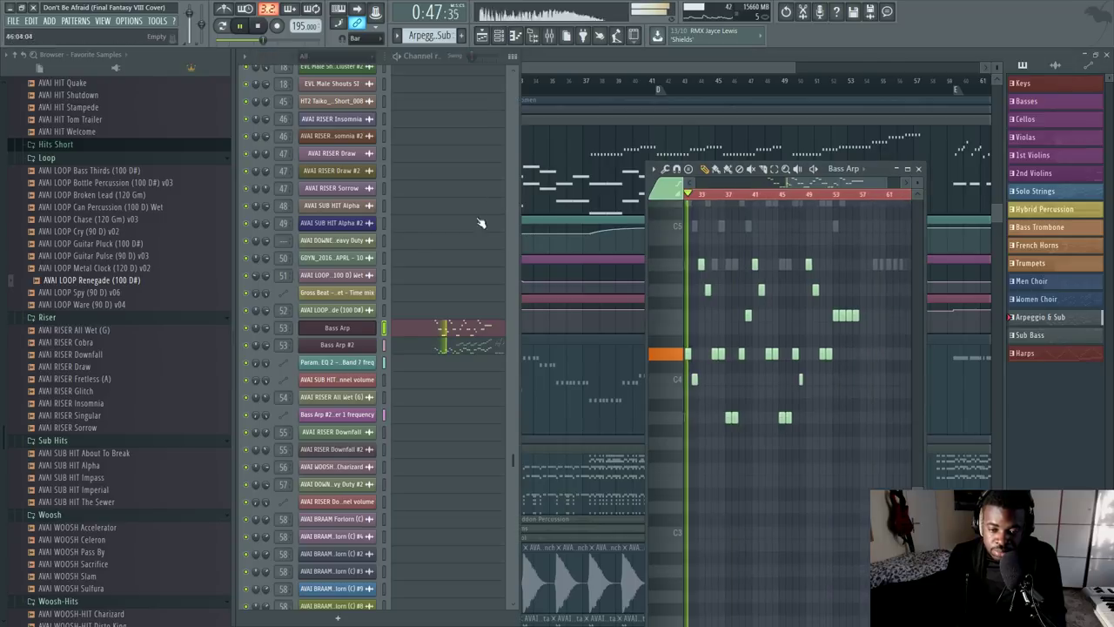
Step: Open the Bass Arp #2 instrument and its piano roll, and follow the playing notes into bar 37
left_click(323, 345)
left_click(460, 350)
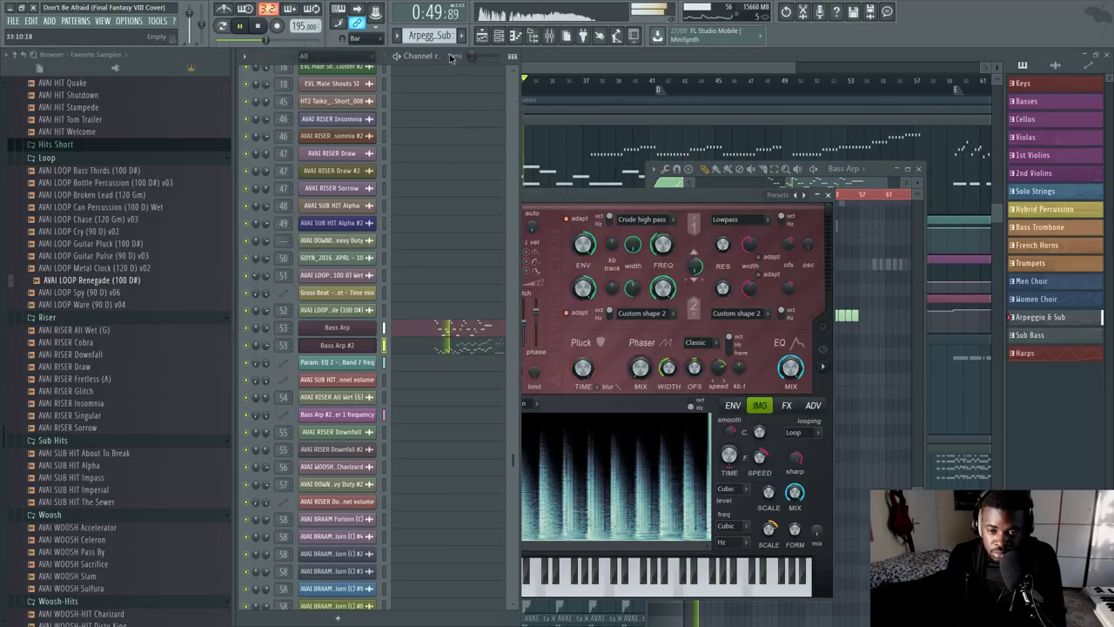
left_click(460, 350)
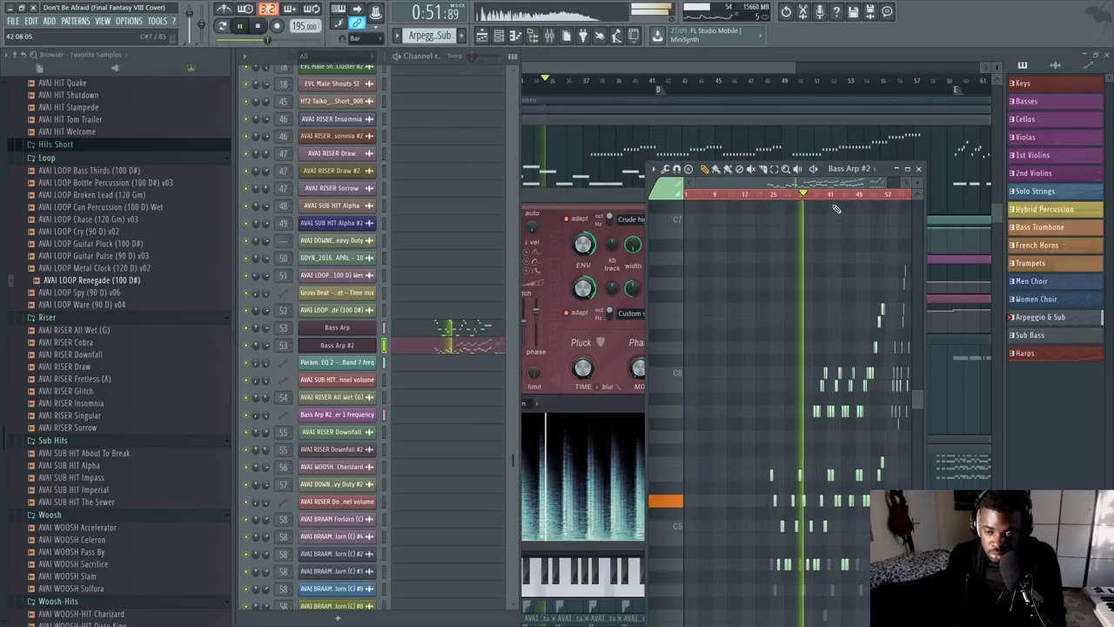
scroll(826, 202, "up", 2)
scroll(783, 244, "down", 3)
scroll(807, 190, "up", 2)
left_click_drag(804, 184, 812, 185)
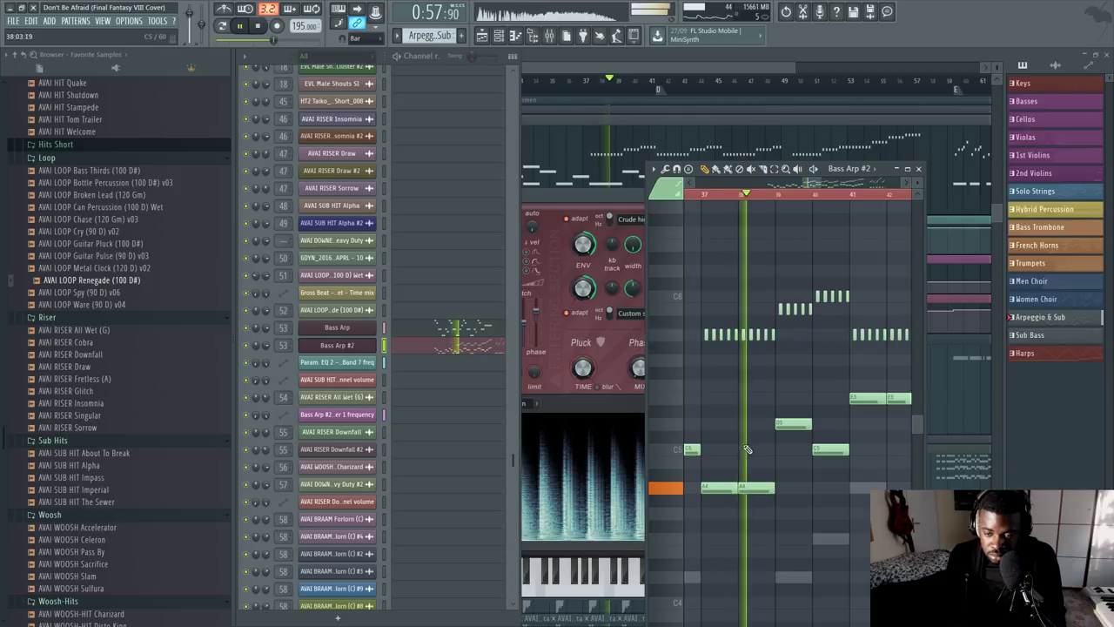
Step: Stop and replay the arpeggio from bar 37, following the Bass Arp #2 notes to bar 41 in the piano roll
key("space")
scroll(798, 199, "down", 2)
left_click(732, 197)
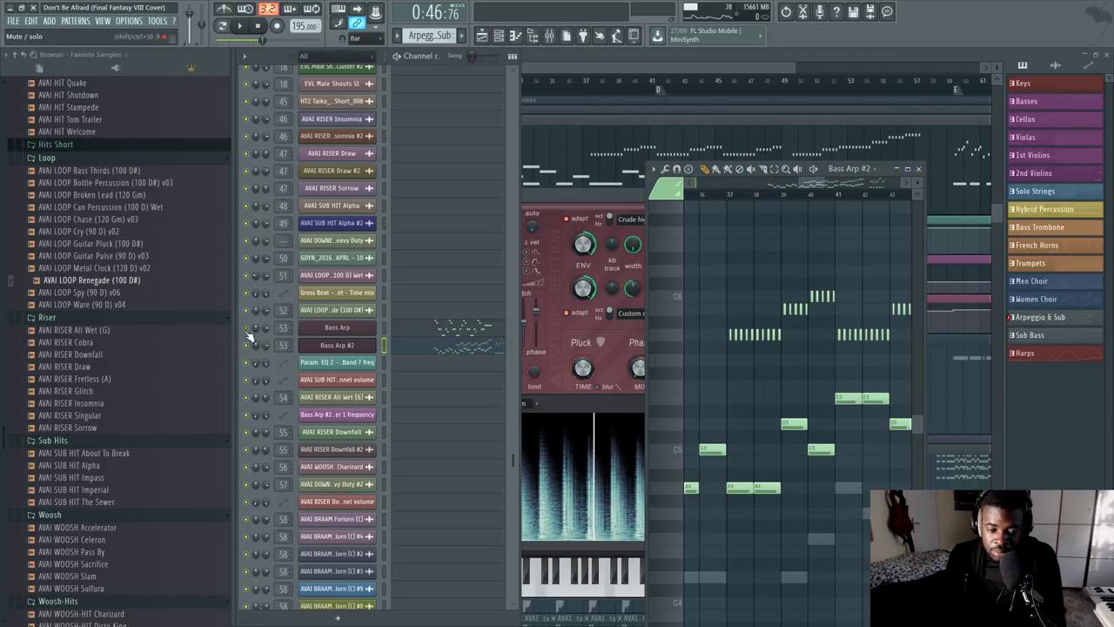
scroll(730, 198, "up", 2)
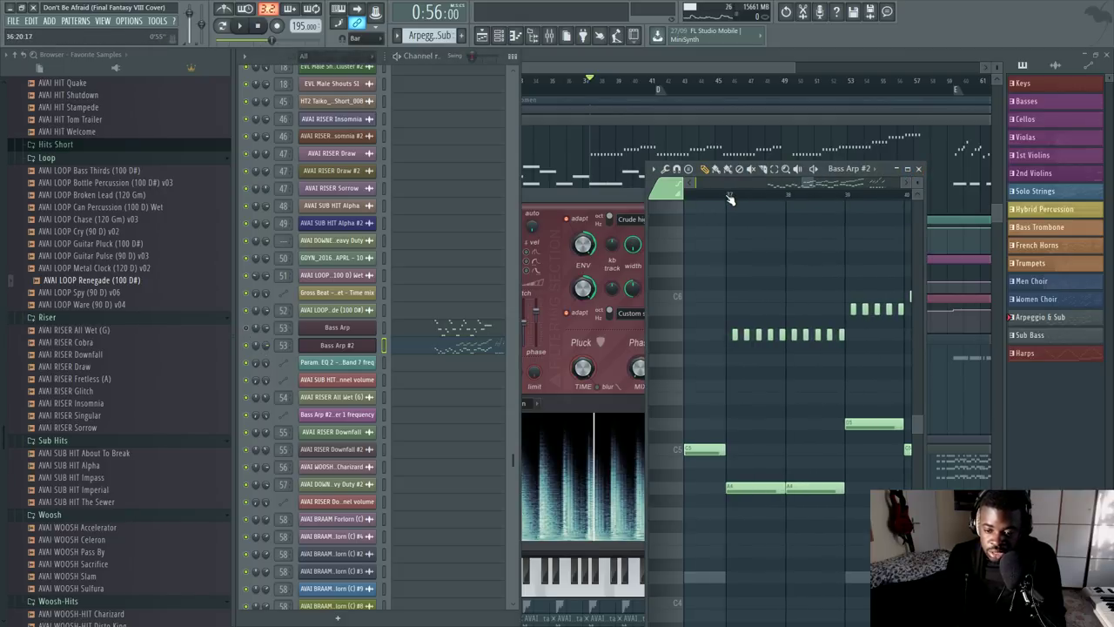
scroll(729, 199, "down", 2)
key("space")
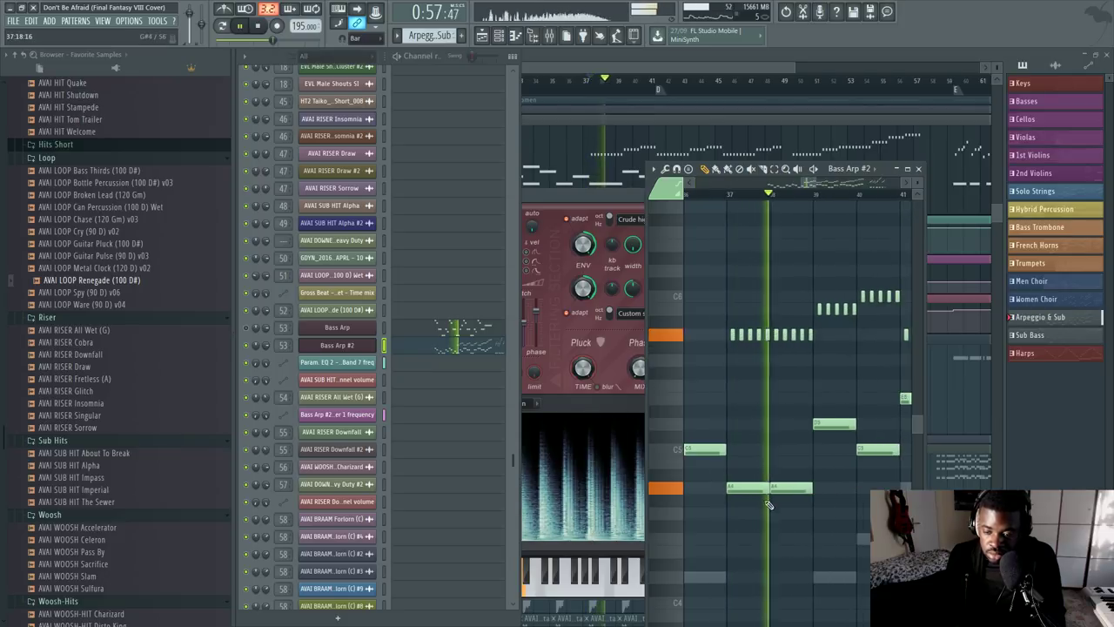
left_click_drag(807, 184, 818, 185)
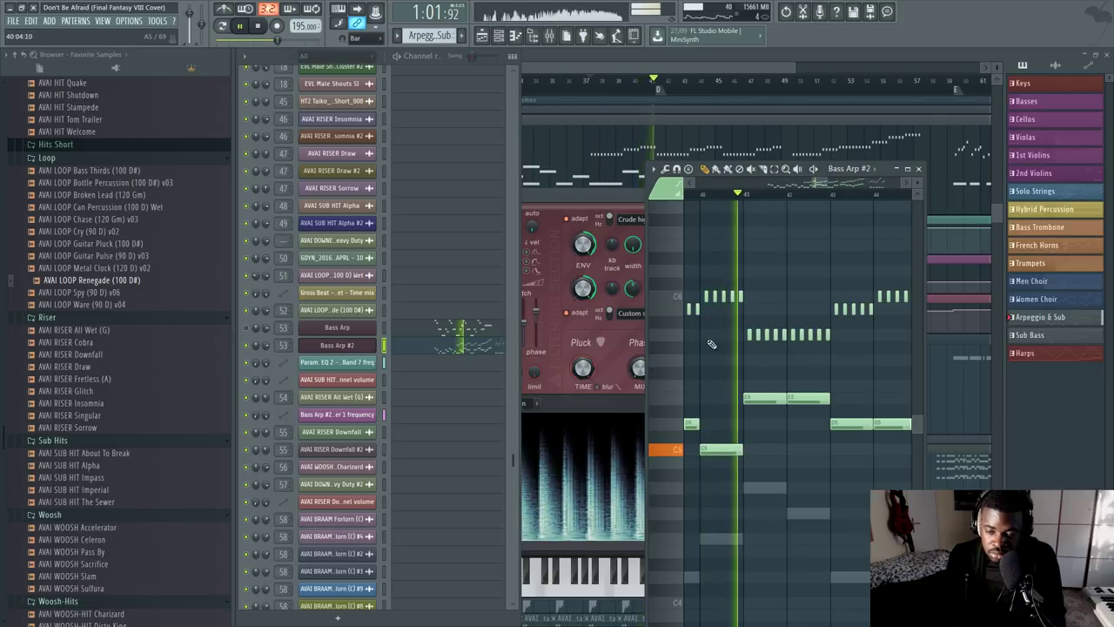
key("space")
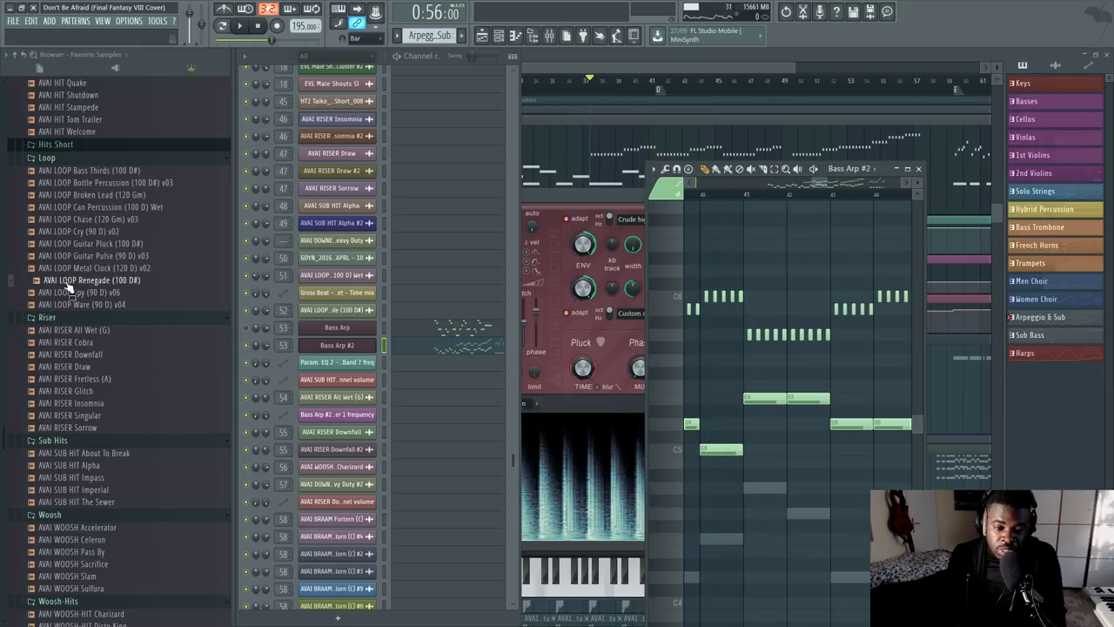
Step: Bring the Bass Arp #2 Harmor window fully into view, inspect its settings, and return to its piano roll
scroll(797, 195, "down", 2)
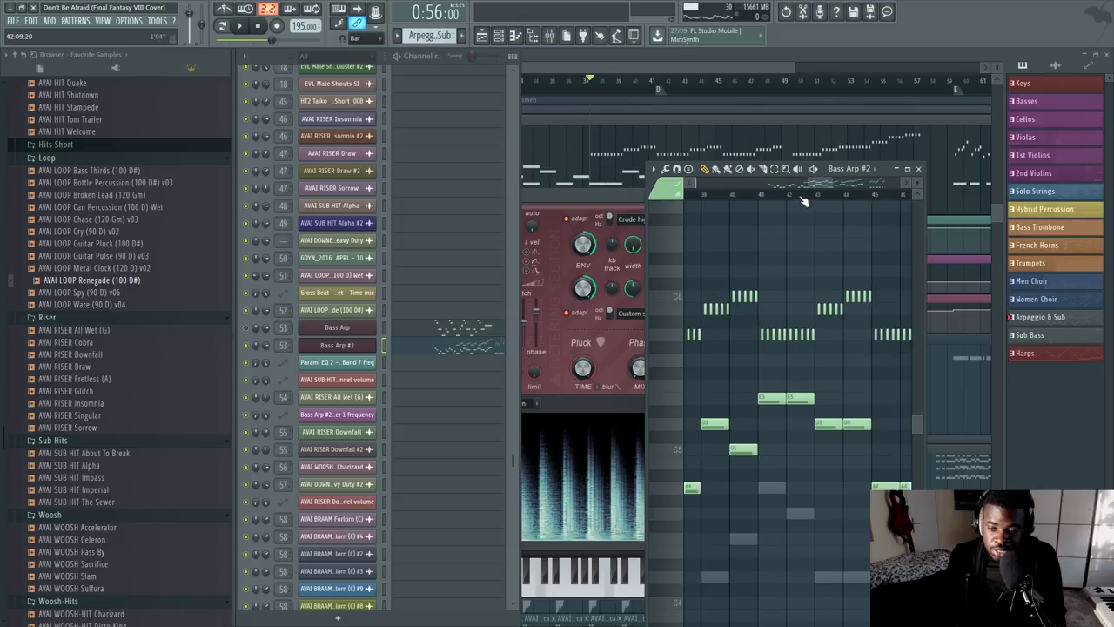
left_click_drag(556, 195, 567, 86)
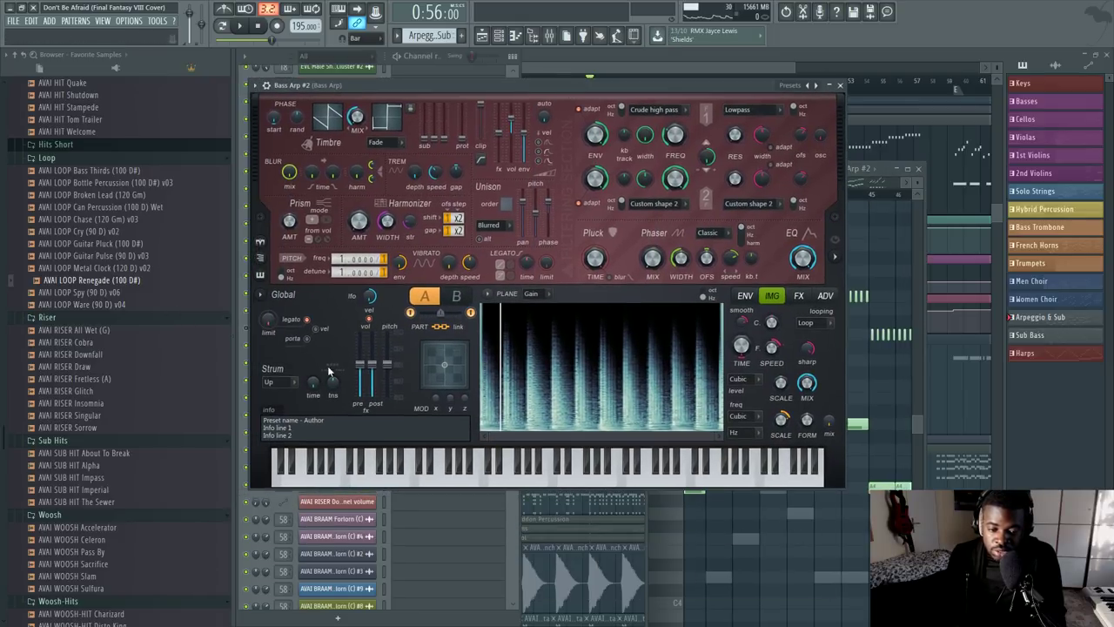
left_click(862, 219)
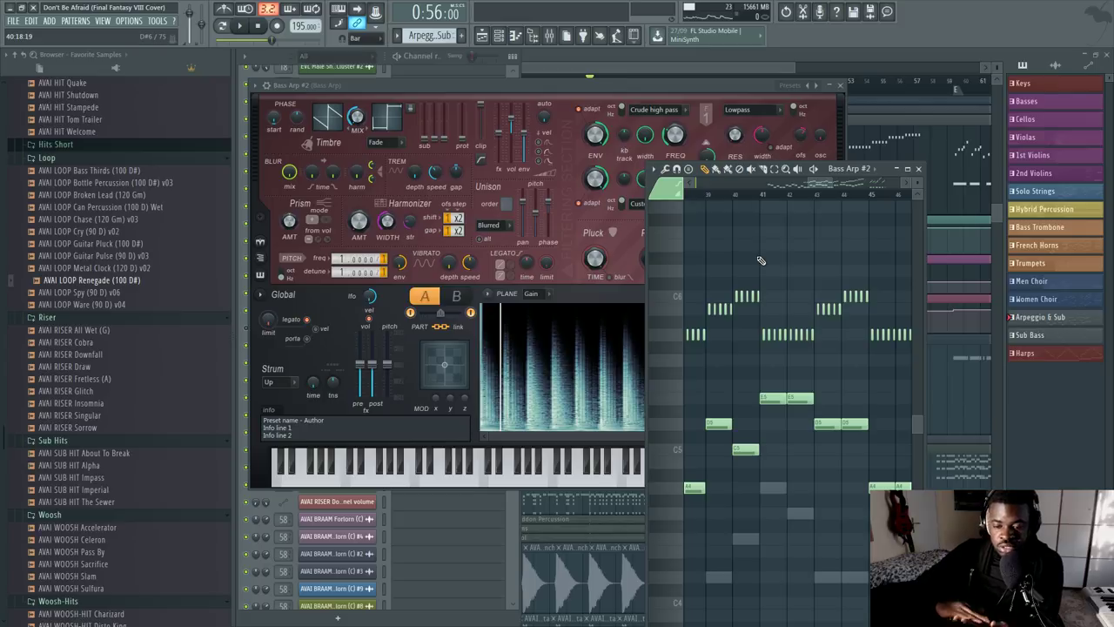
Step: Play the Bass Arp #2 notes from bar 41 through bar 44, and stop playback
scroll(758, 199, "up", 3)
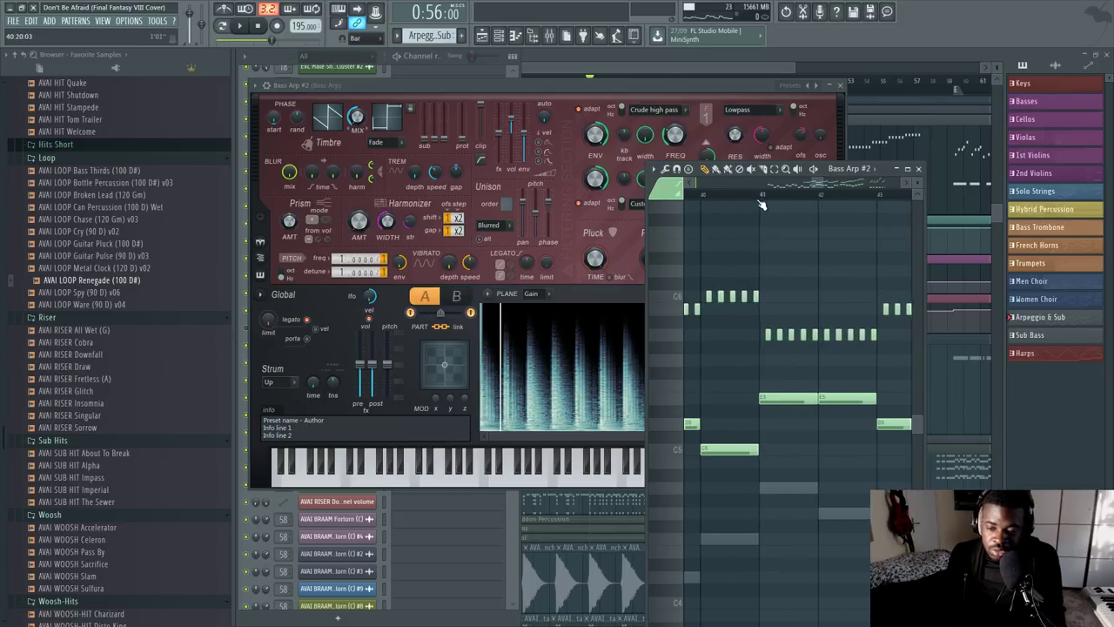
left_click(759, 197)
scroll(759, 197, "up", 2)
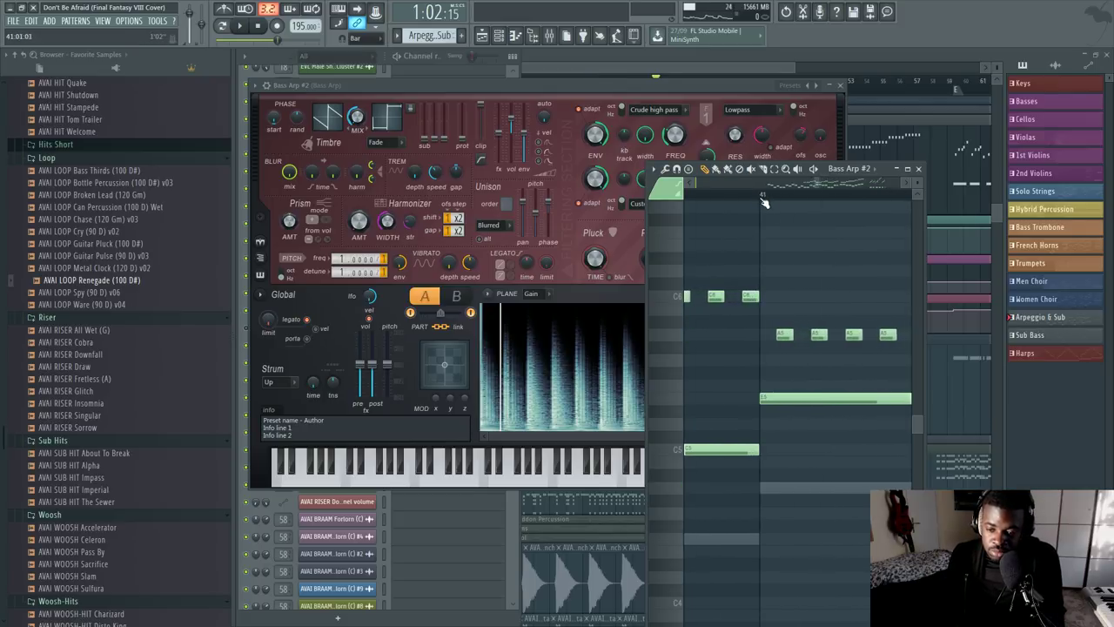
key("space")
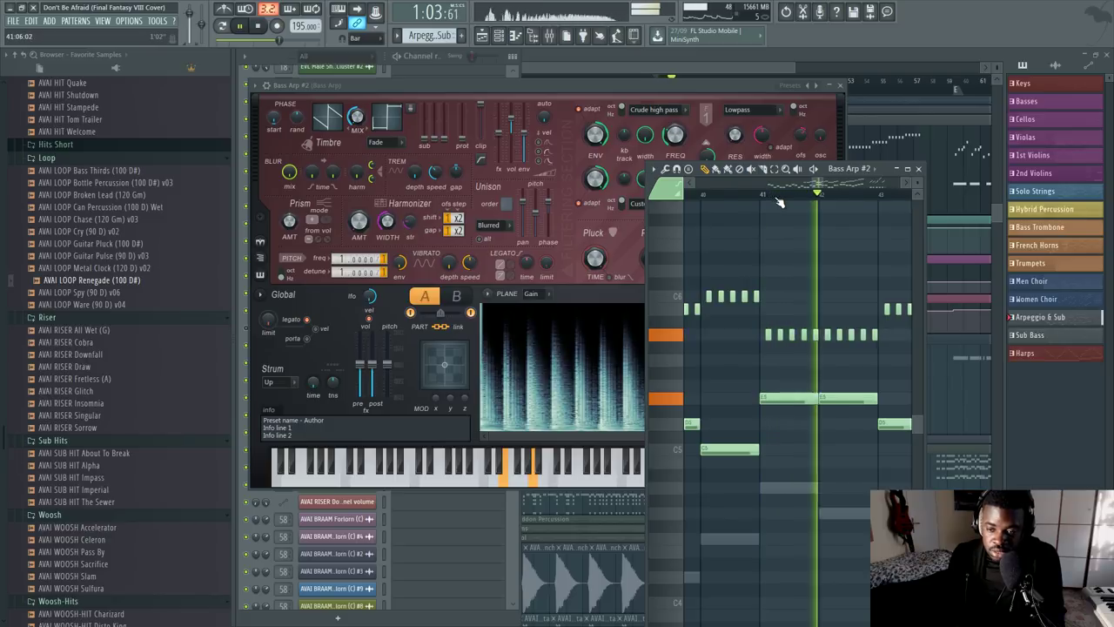
scroll(778, 202, "down", 2)
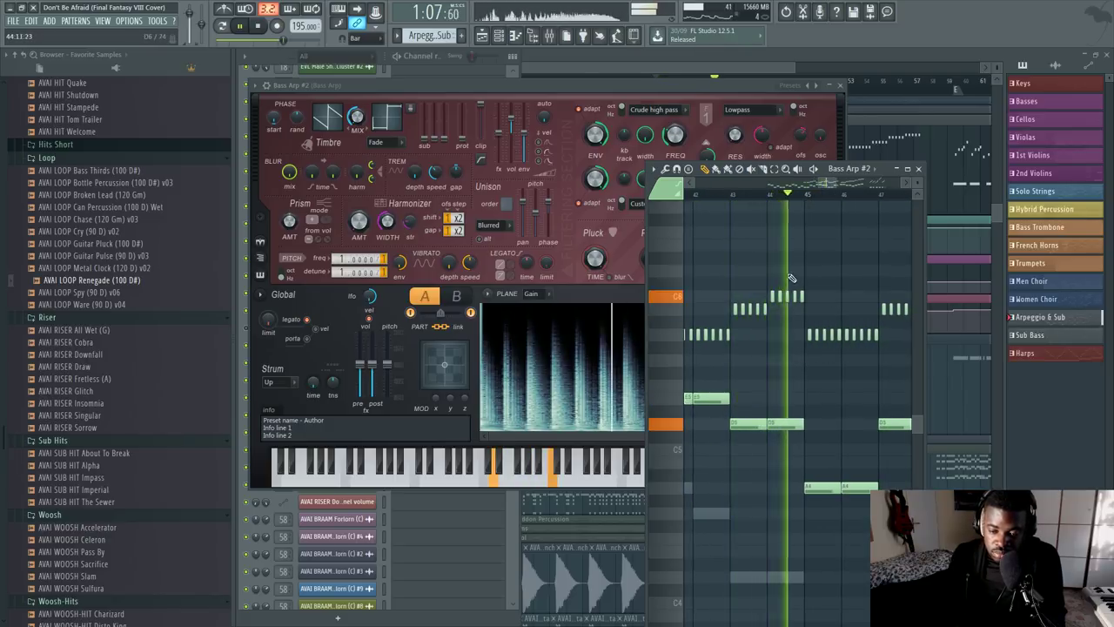
key("space")
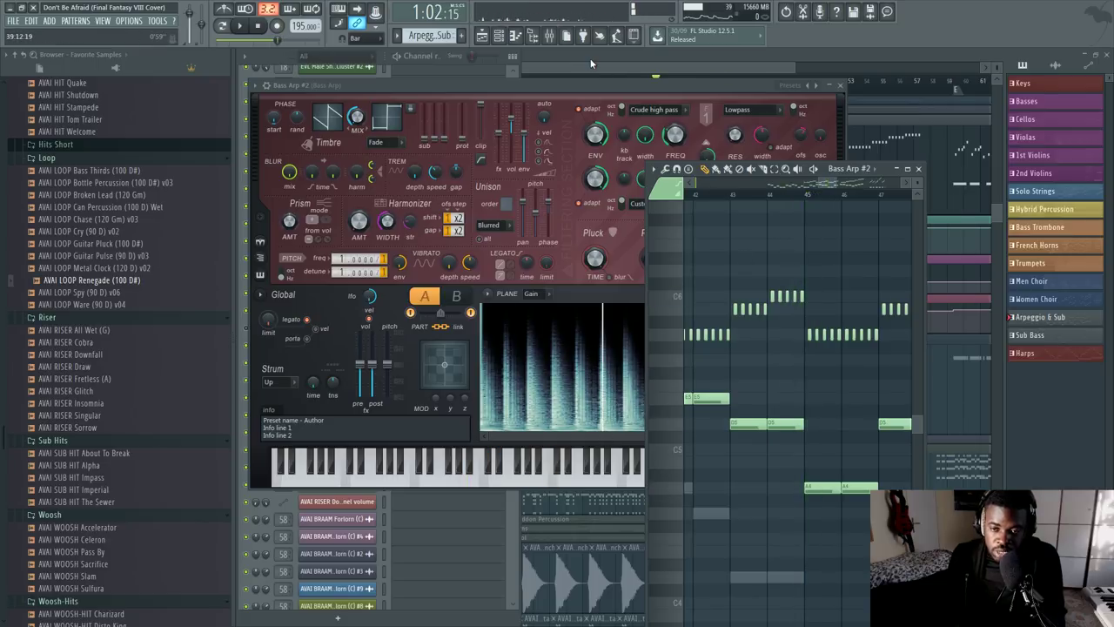
Step: Return to the playlist, check the channel rack and mixer, and briefly play the arrangement from bar 41
key("F5")
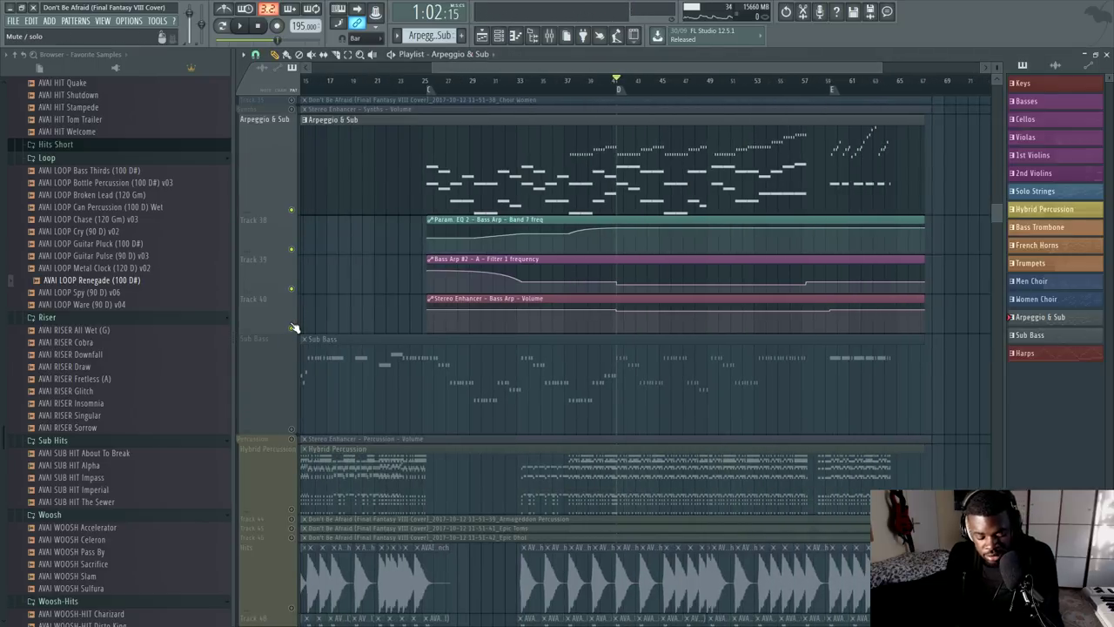
key("F9")
key("F6")
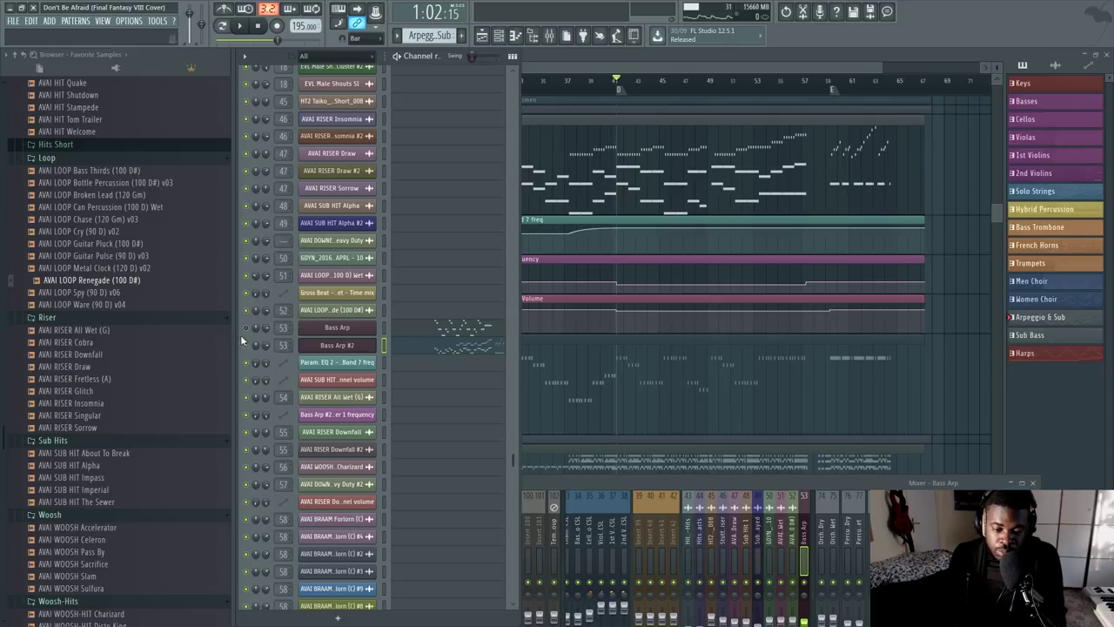
key("F5")
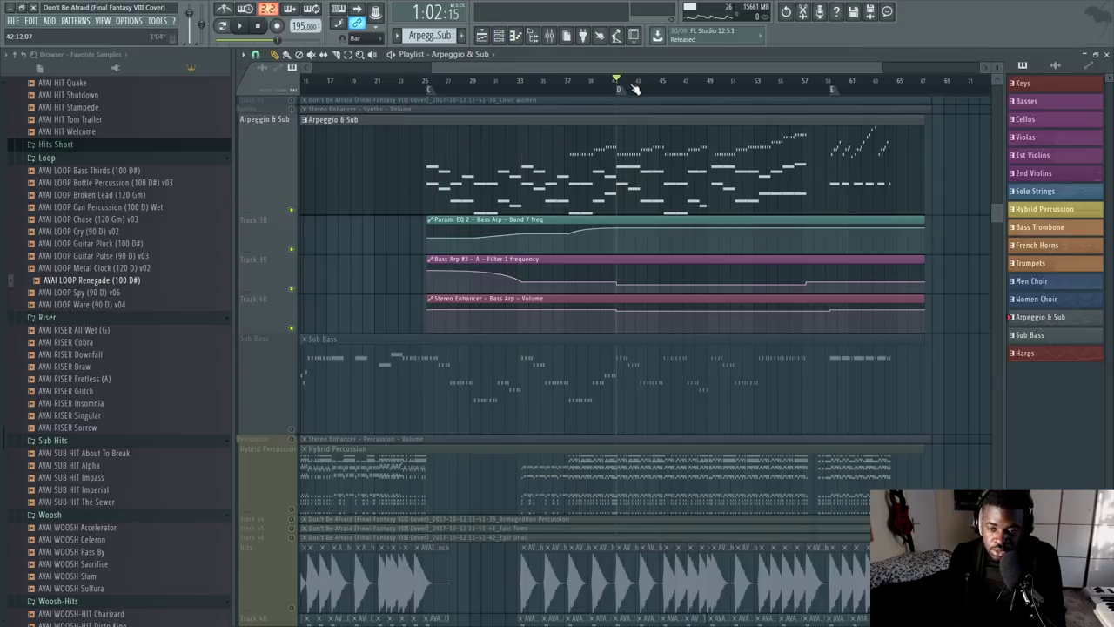
key("space")
key("space")
Step: Set the playhead to section C at bar 25, leave no range selected, and examine the choir tracks above the arpeggio
double_click(428, 89)
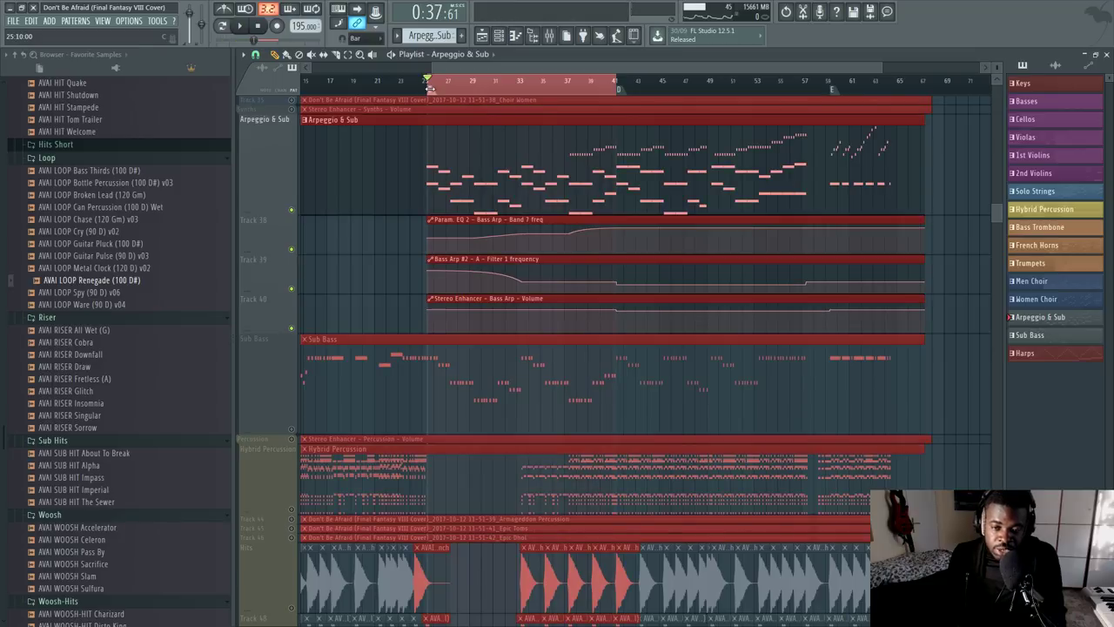
left_click(428, 89)
scroll(415, 323, "up", 5)
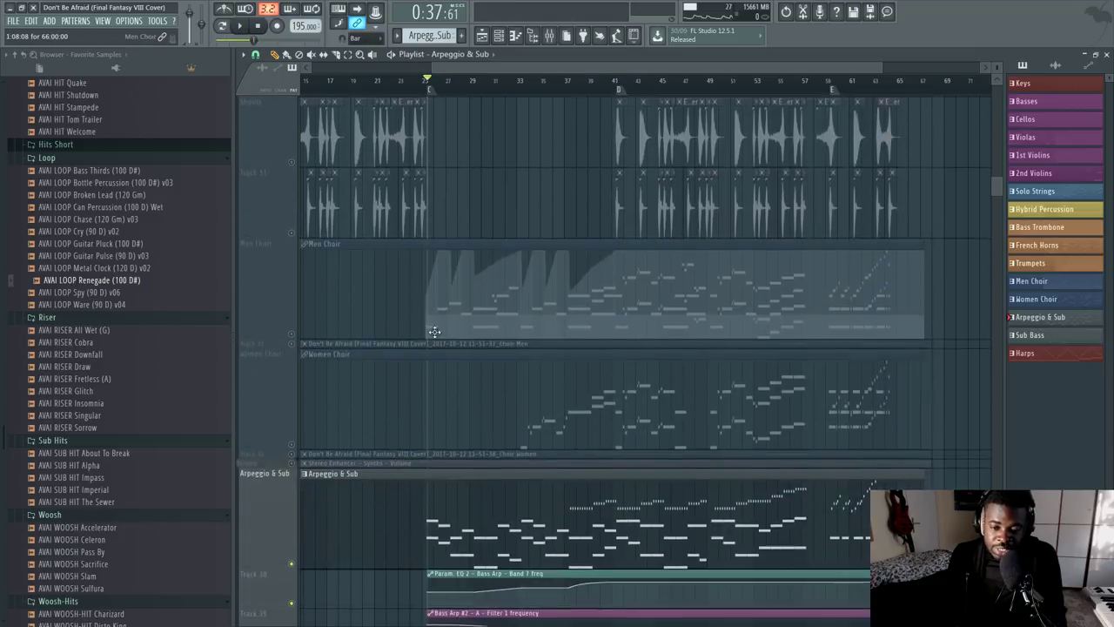
scroll(496, 244, "up", 8)
scroll(517, 270, "down", 7)
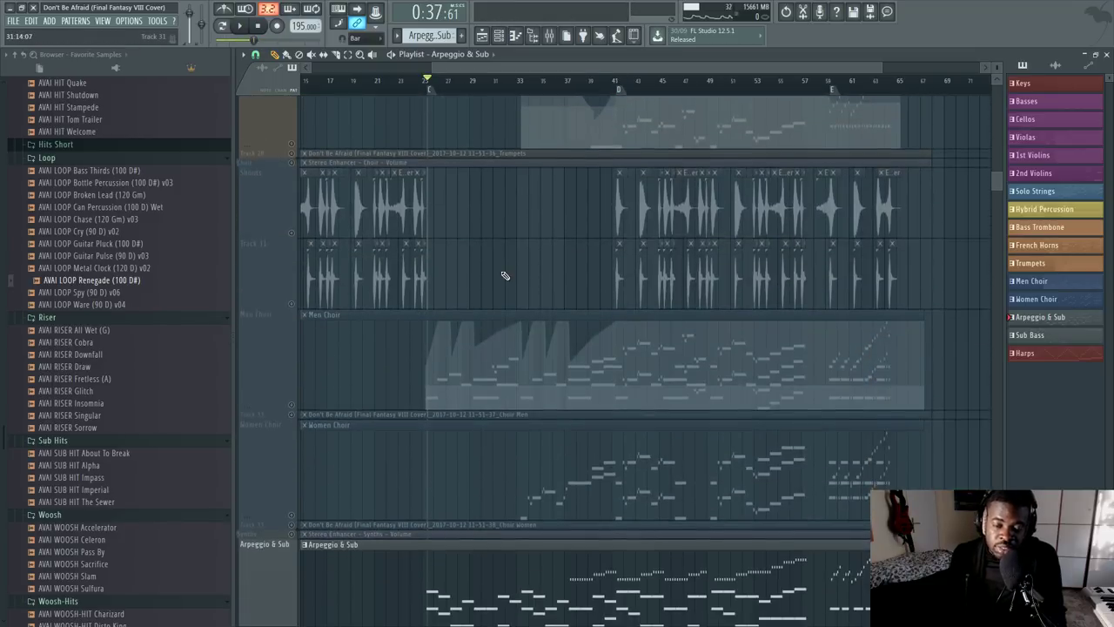
Step: Unmute the Percussive Loops track and its Gross Beat time mix automation track in the playlist, and examine their clips from section C
scroll(505, 94, "down", 3)
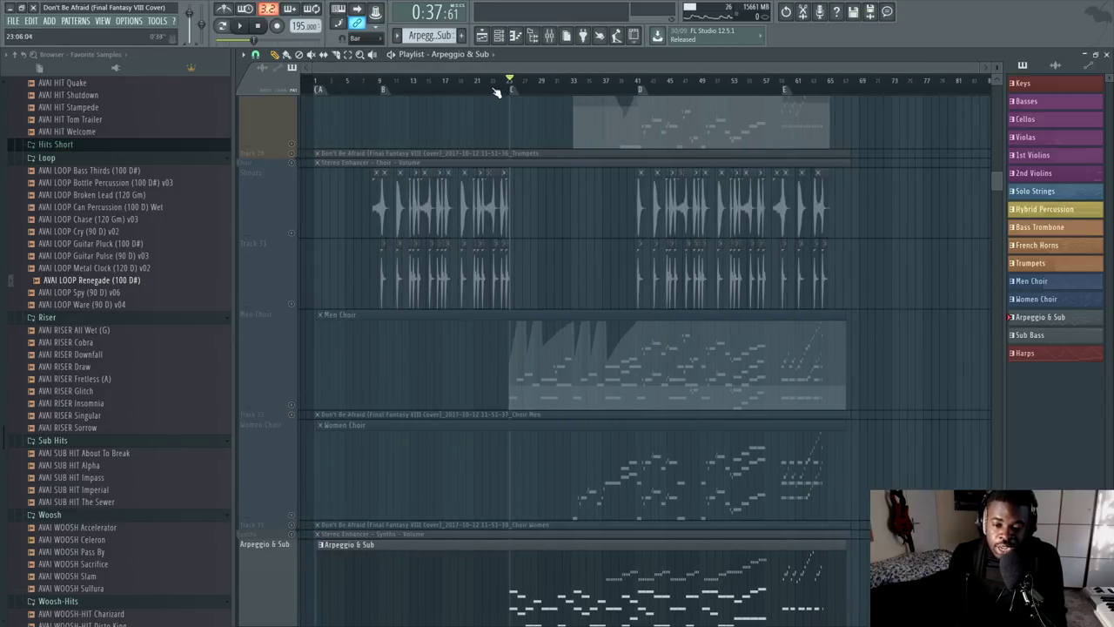
scroll(480, 318, "down", 5)
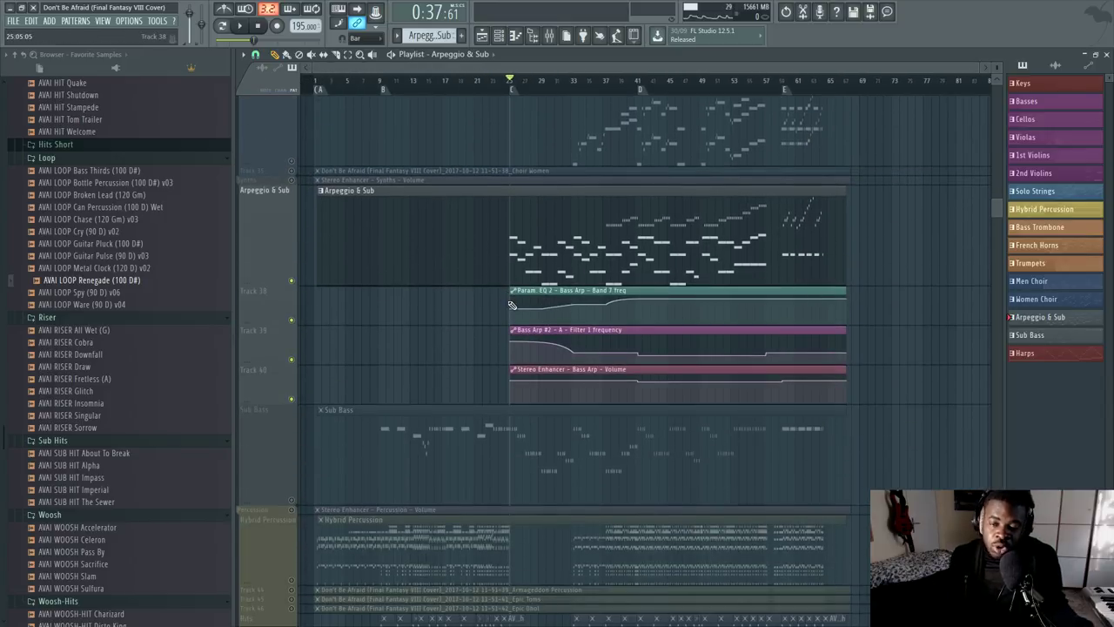
scroll(510, 280, "down", 3)
scroll(618, 94, "up", 3)
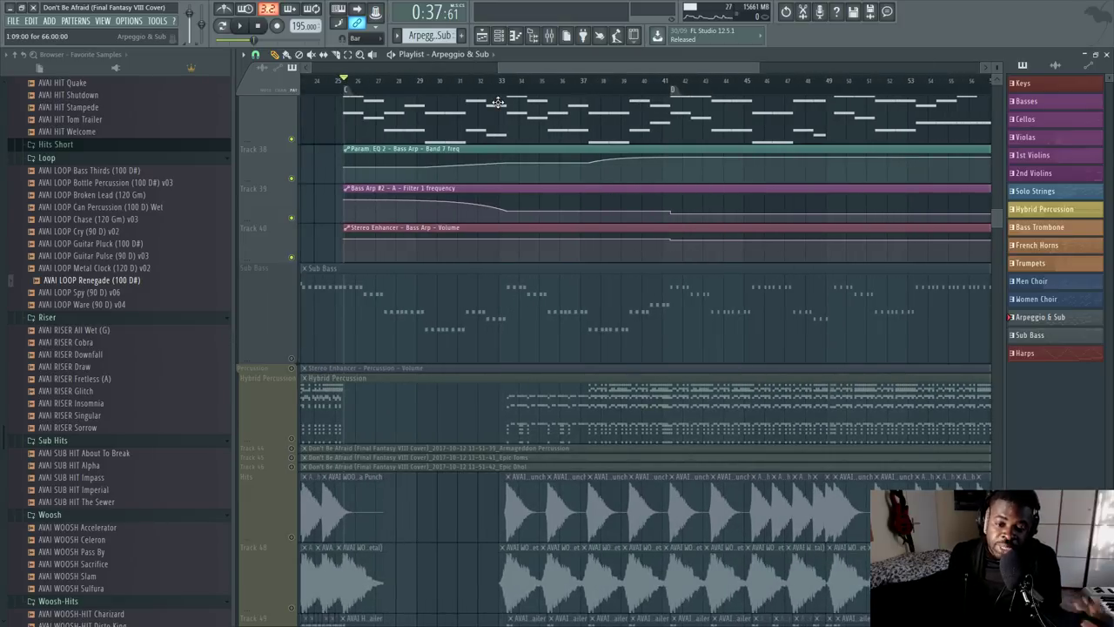
scroll(415, 232, "down", 5)
scroll(319, 286, "down", 10)
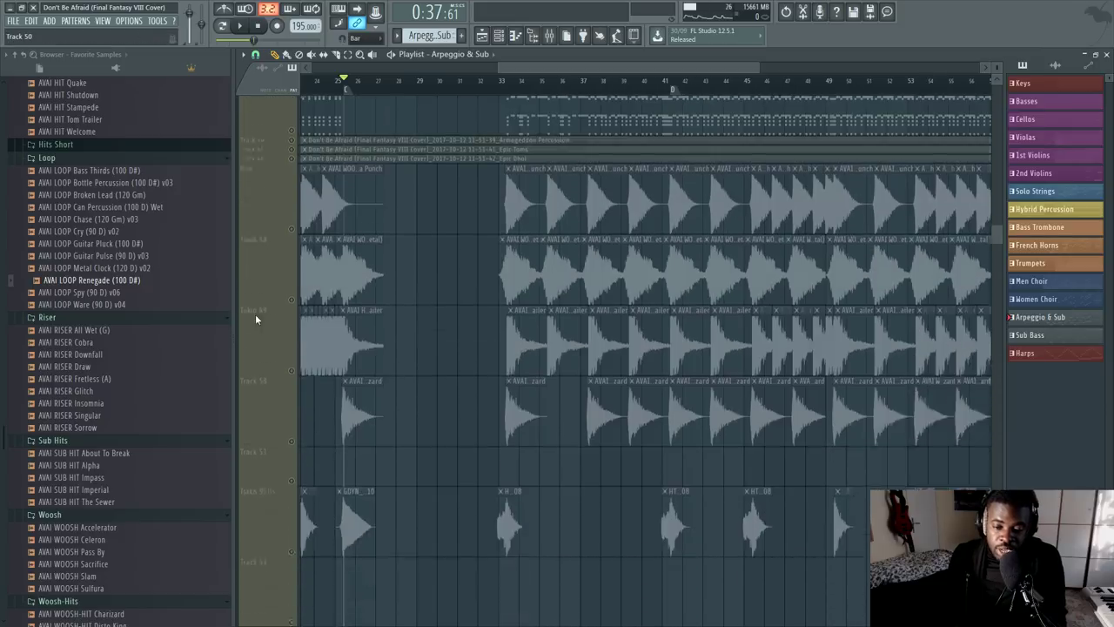
scroll(312, 384, "down", 2)
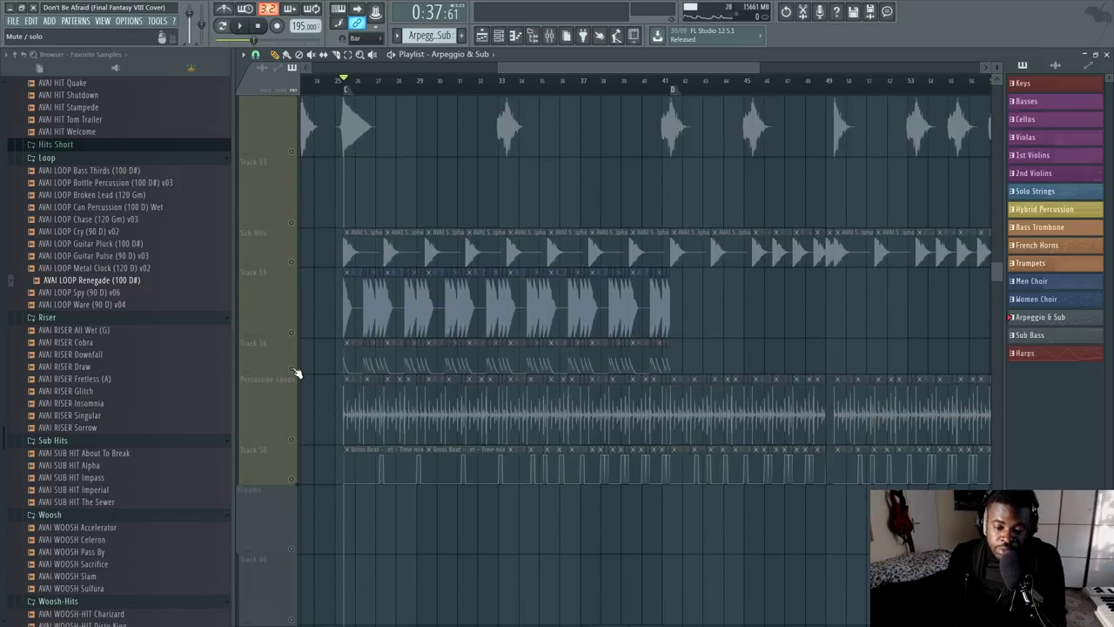
left_click(292, 440)
left_click(293, 477)
scroll(323, 475, "down", 5)
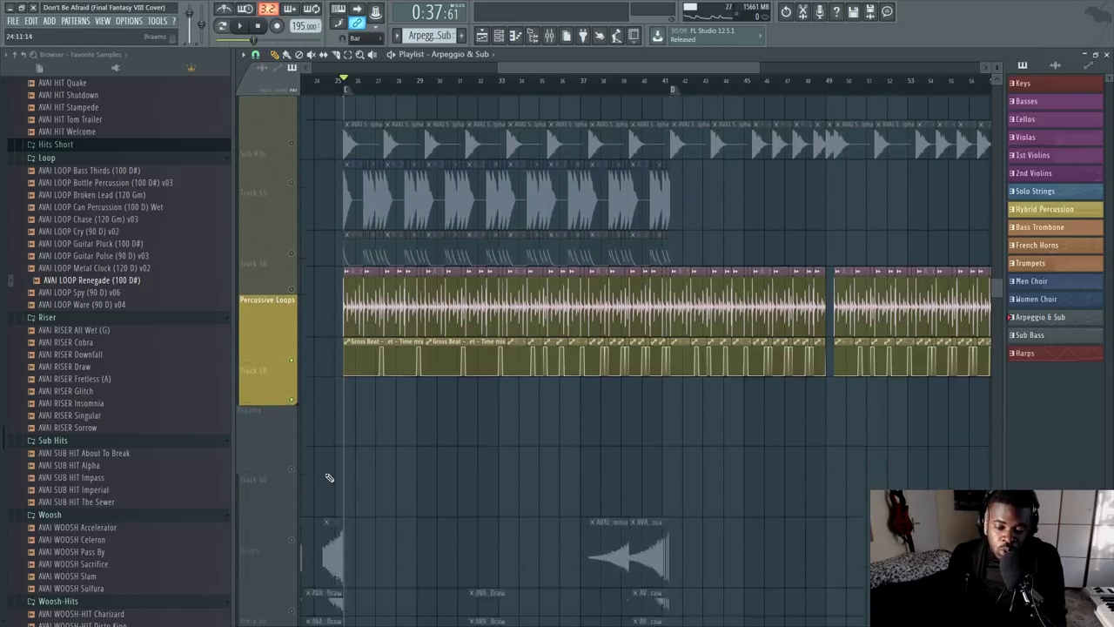
scroll(361, 231, "up", 4, "ctrl")
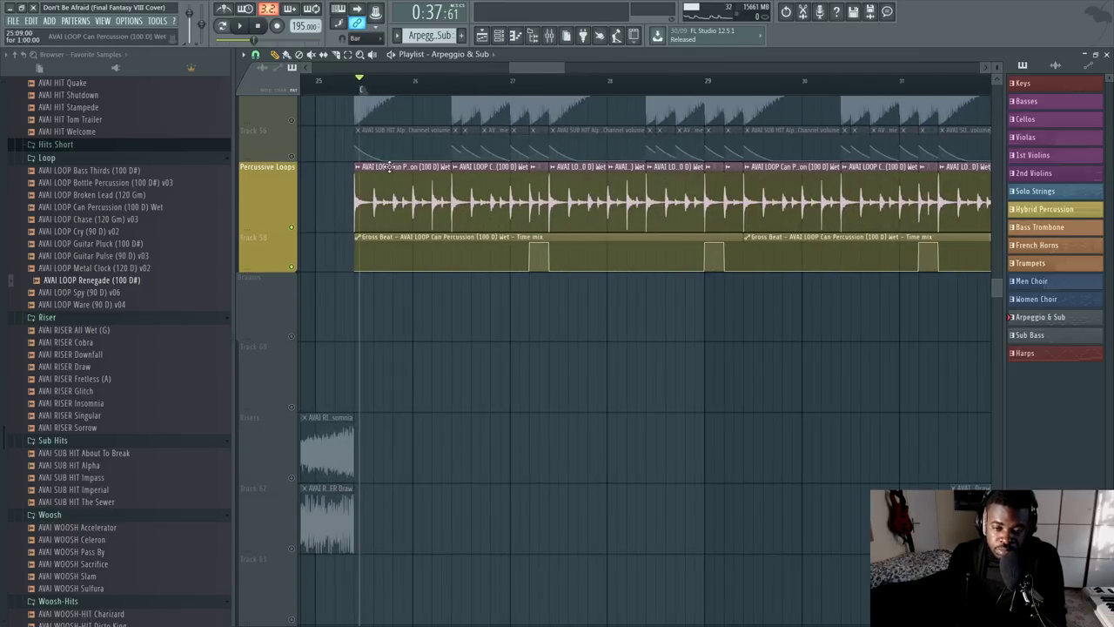
scroll(435, 114, "down", 2, "ctrl")
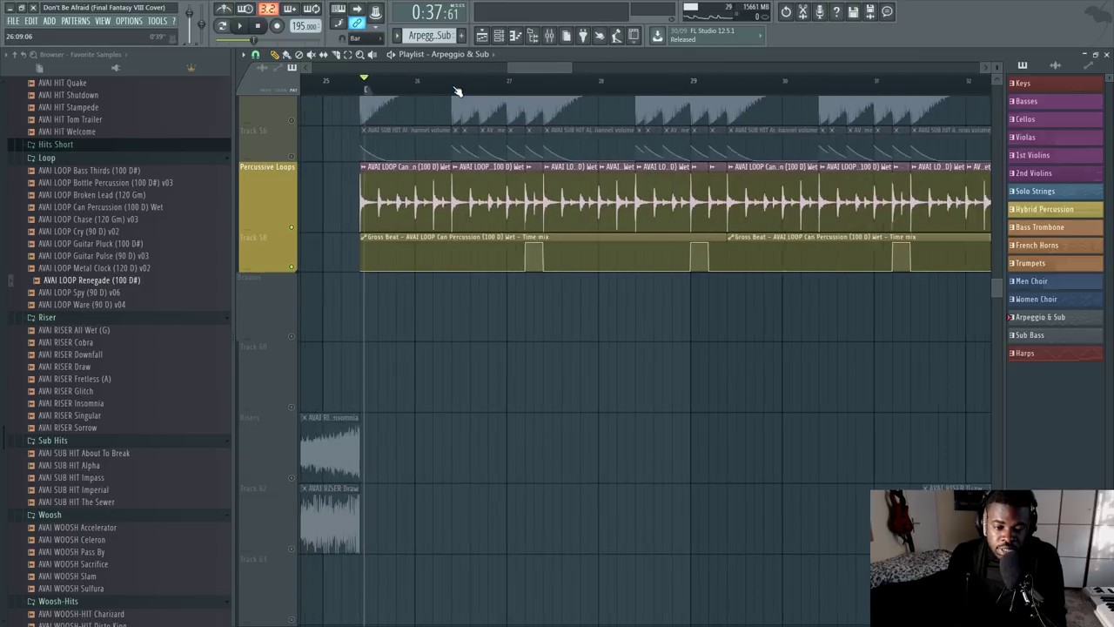
Step: Preview the AVAI LOOP Can Percussion (100 D) Wet sample and place it on the Braams track at the start of section C
left_click(113, 210)
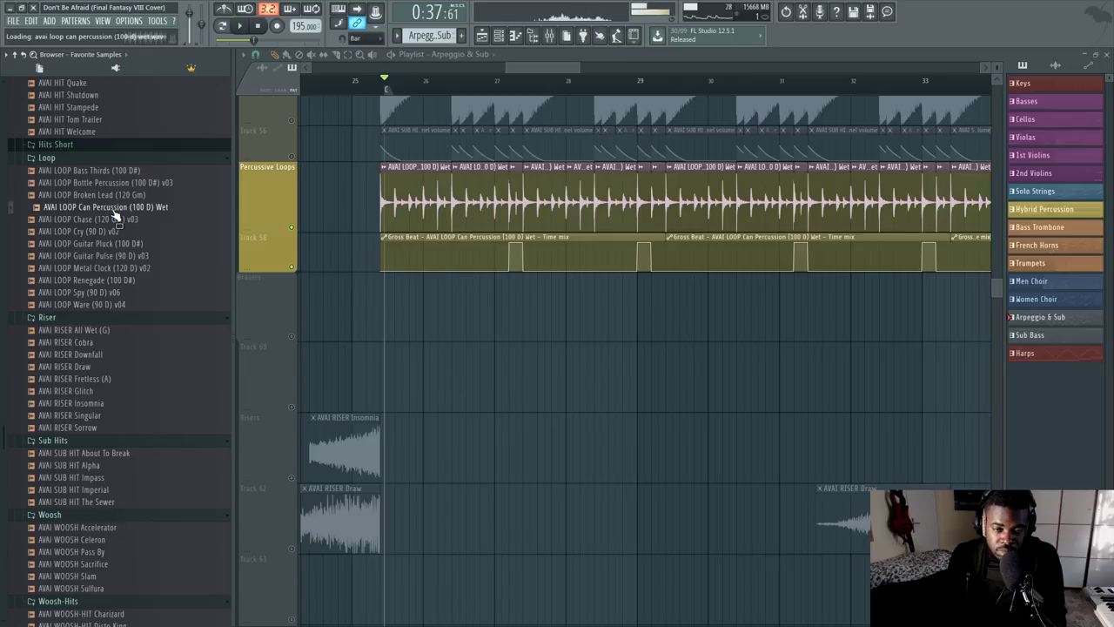
key("space")
left_click_drag(94, 212, 401, 289)
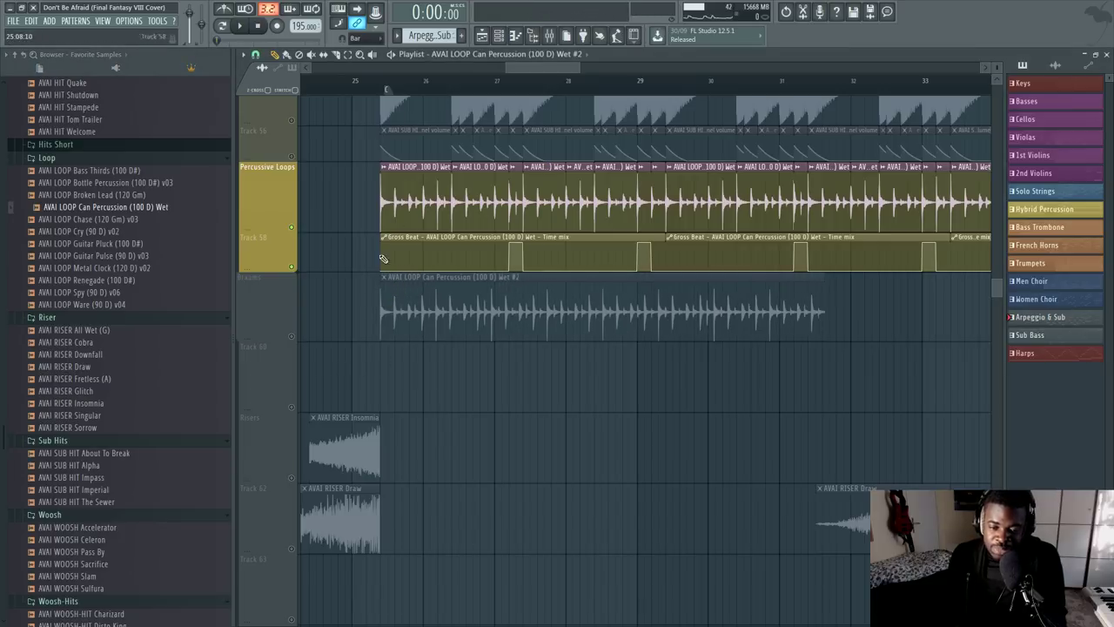
scroll(442, 90, "down", 2)
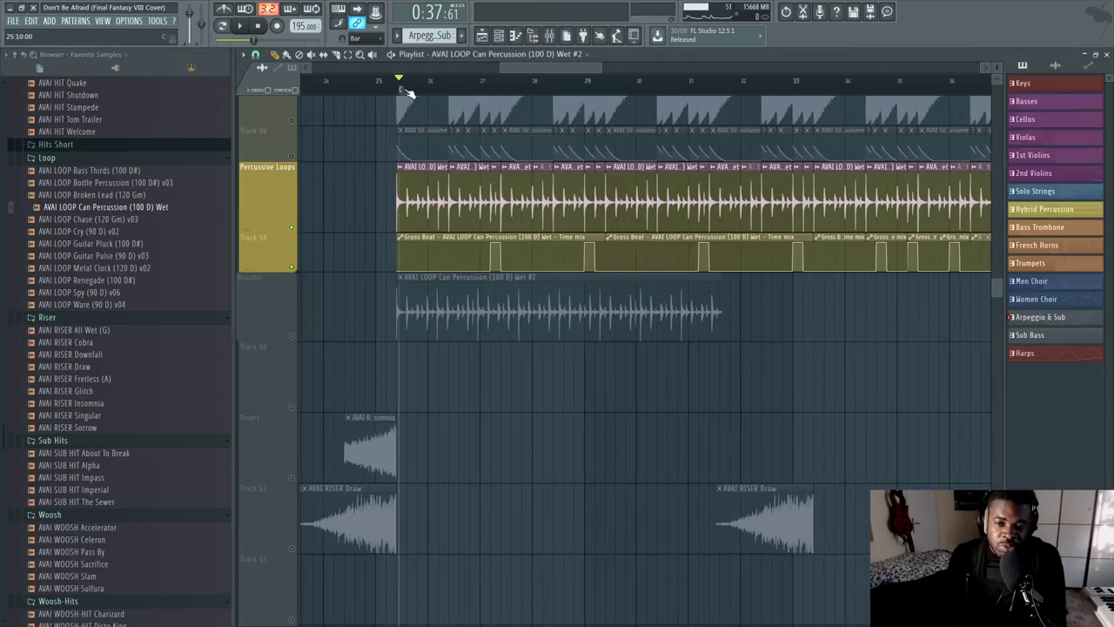
scroll(412, 106, "up", 8)
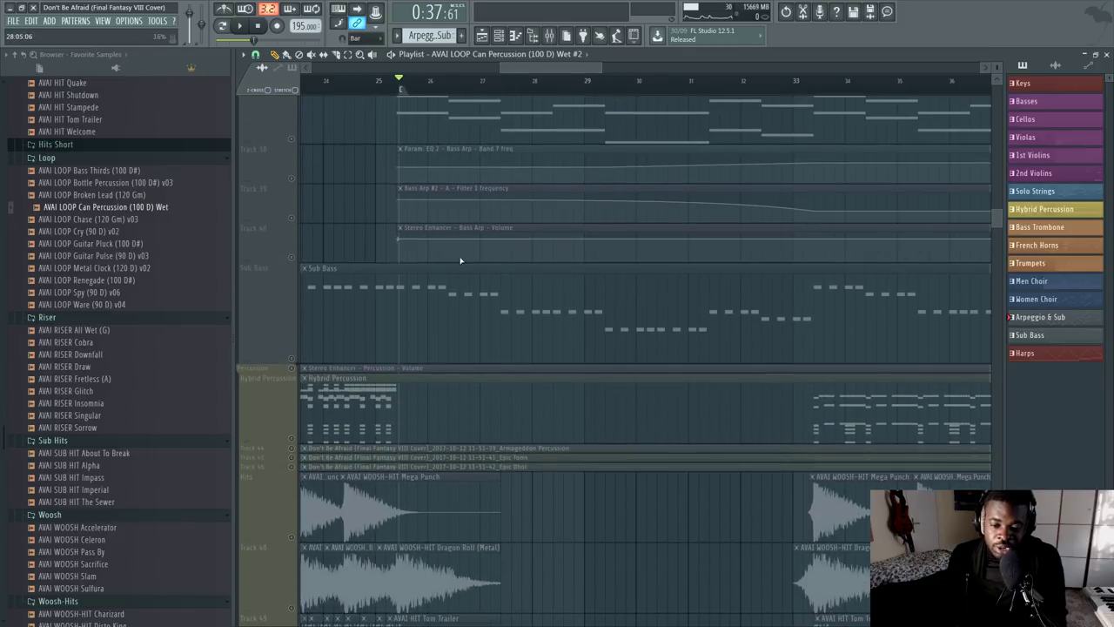
scroll(461, 251, "down", 8)
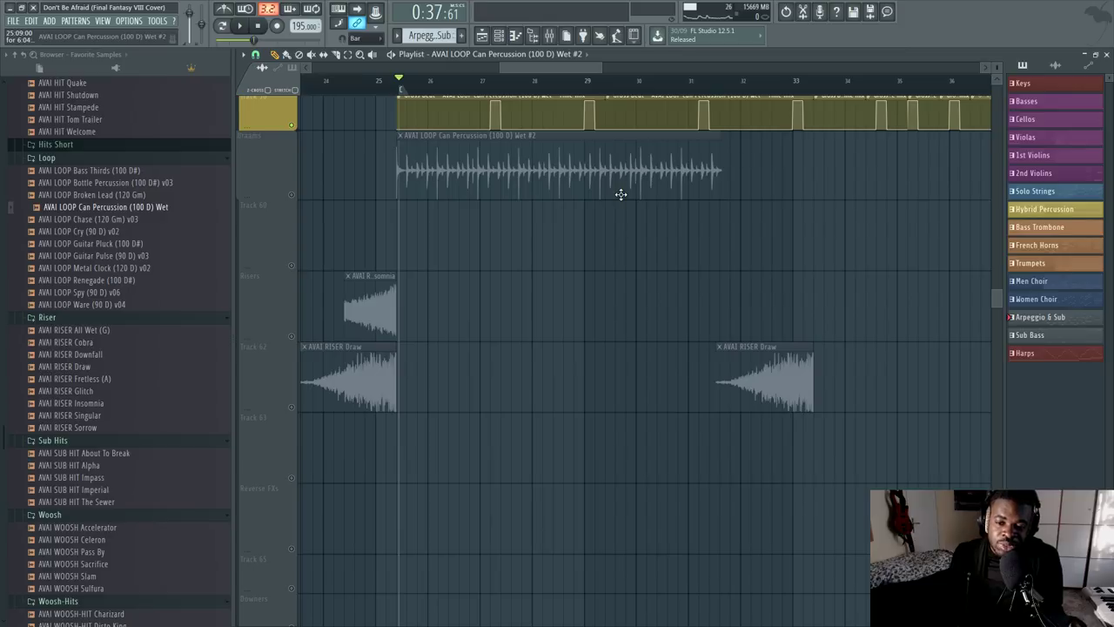
scroll(621, 194, "up", 3)
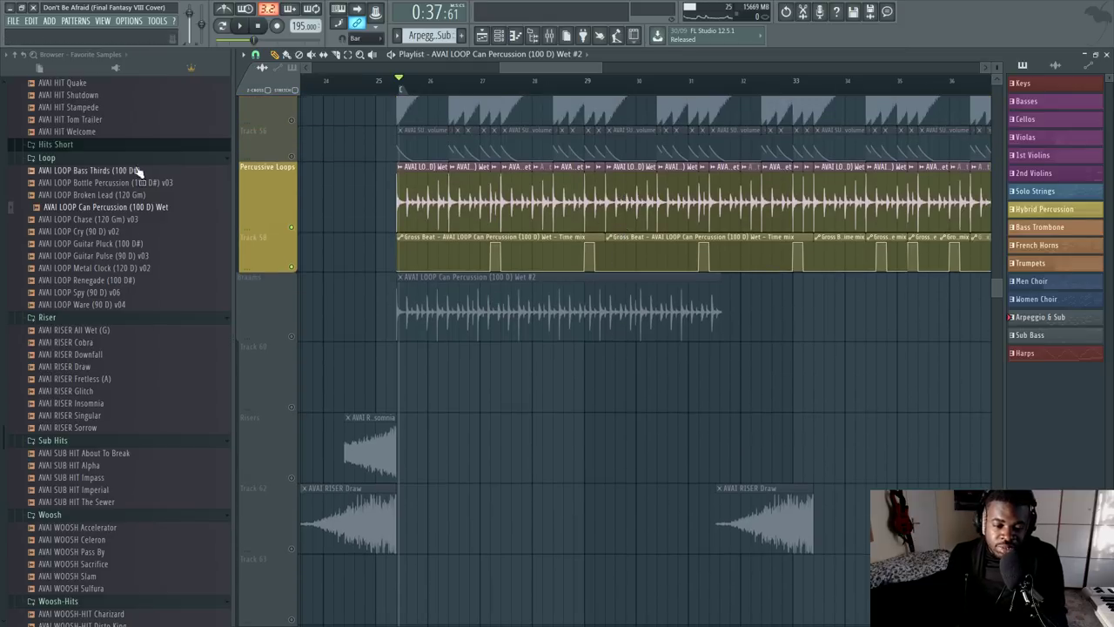
Step: Try arranging the added Can Percussion loop as two short consecutive segments on the Braams track, and delete both segments
right_click(489, 341)
scroll(477, 102, "up", 2)
key("ctrl+z")
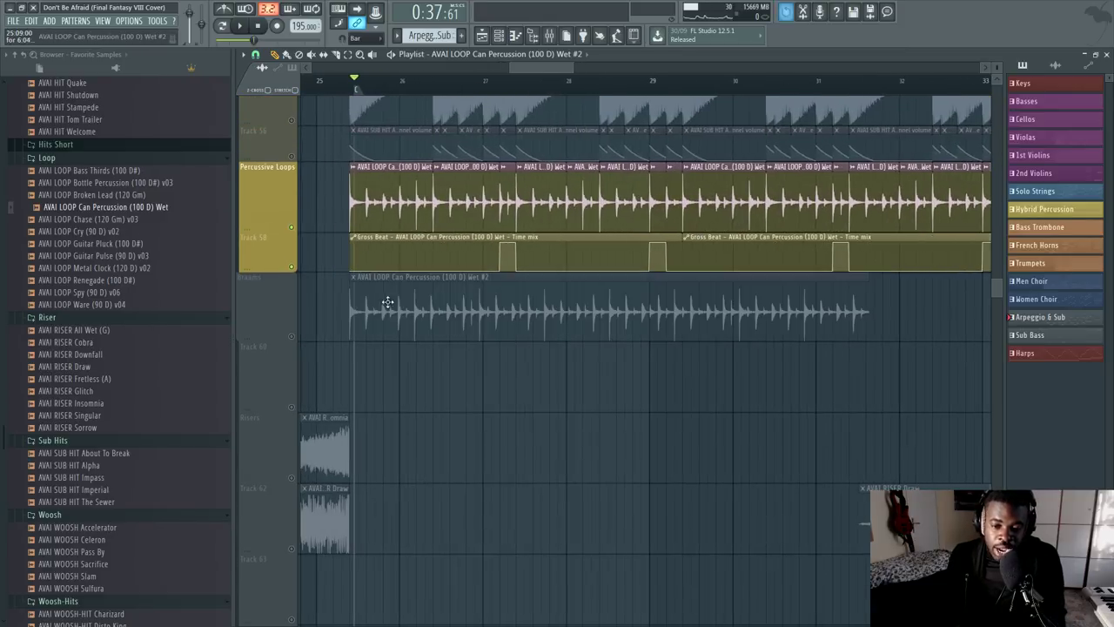
scroll(436, 116, "up", 4)
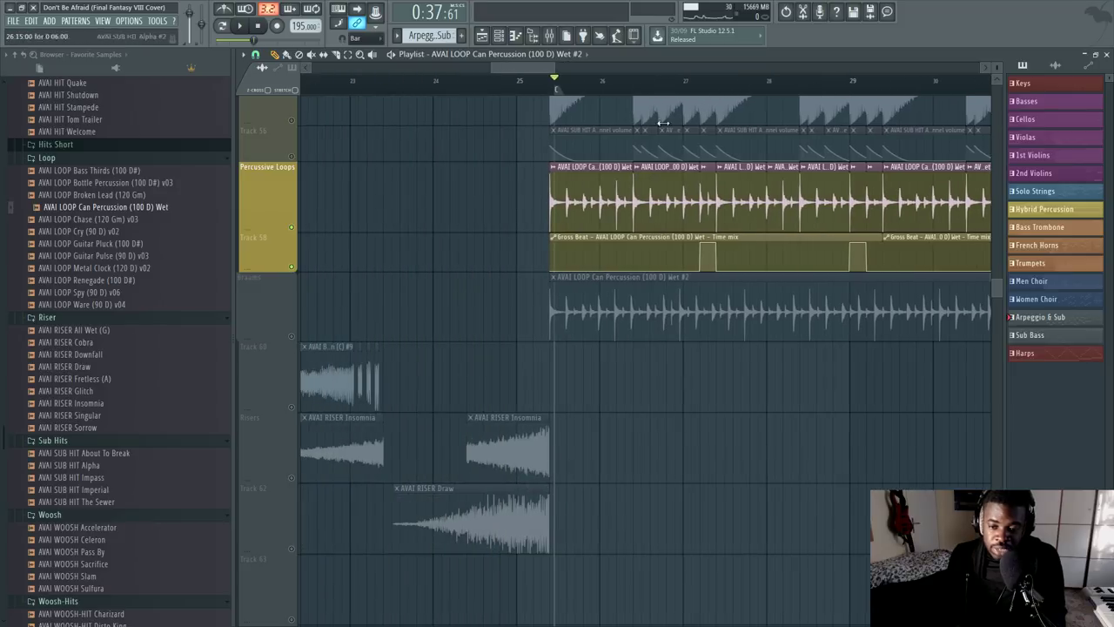
left_click(528, 185)
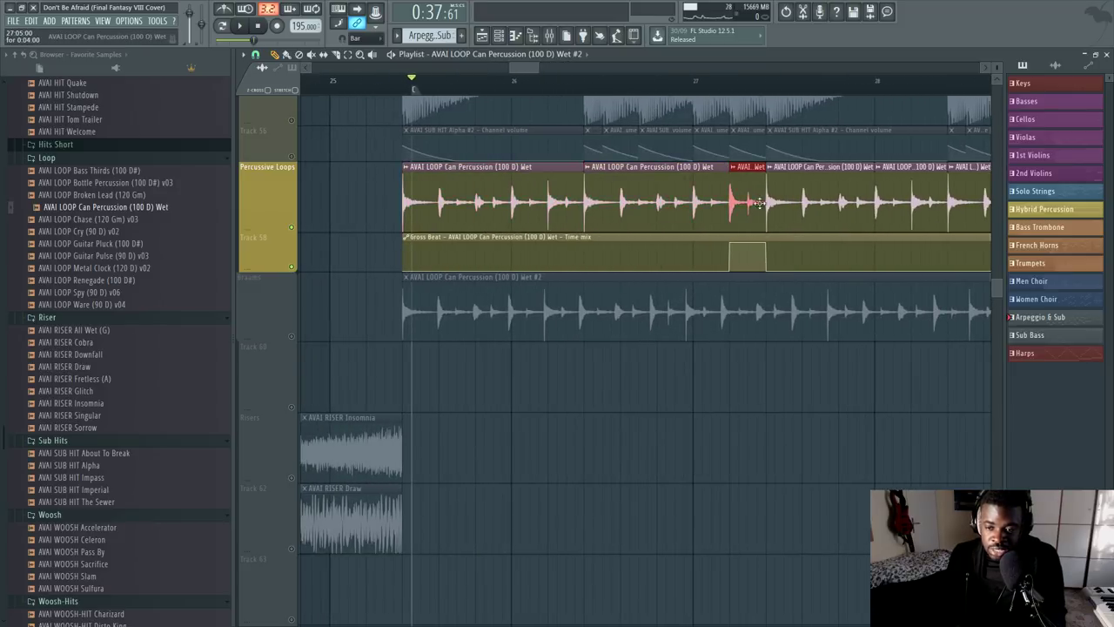
left_click(549, 316)
key("p")
right_click(559, 318)
left_click(621, 319)
left_click_drag(646, 311, 584, 313)
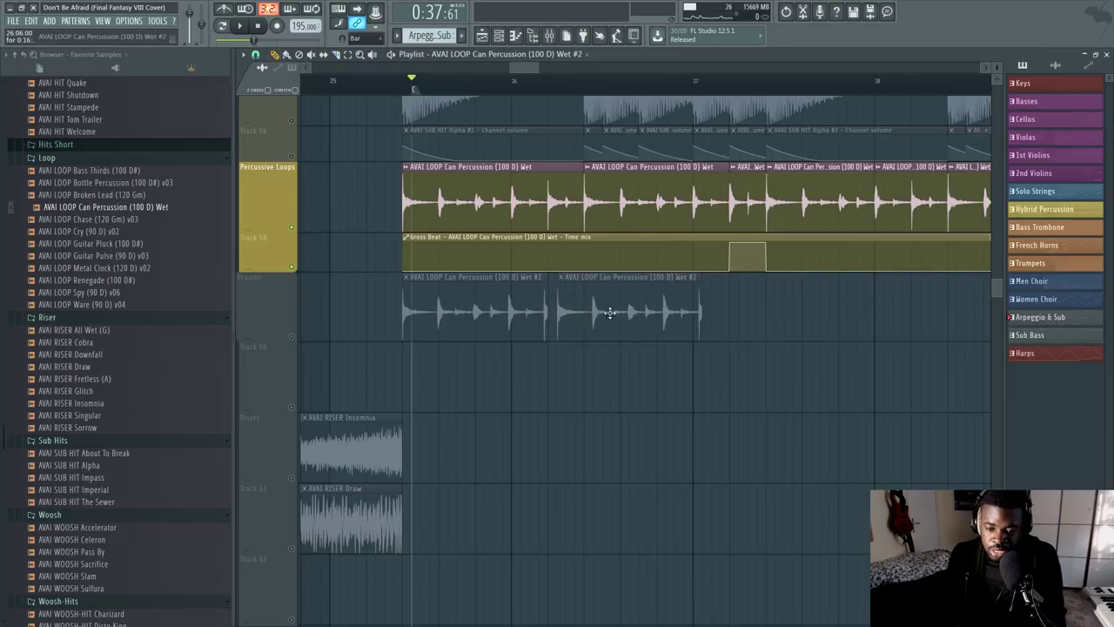
right_click(584, 313)
right_click(527, 311)
Step: Mute the Gross Beat automation track, play the percussive loops from section C while checking the mixer, and stop playback
scroll(505, 101, "down", 4)
left_click(291, 267)
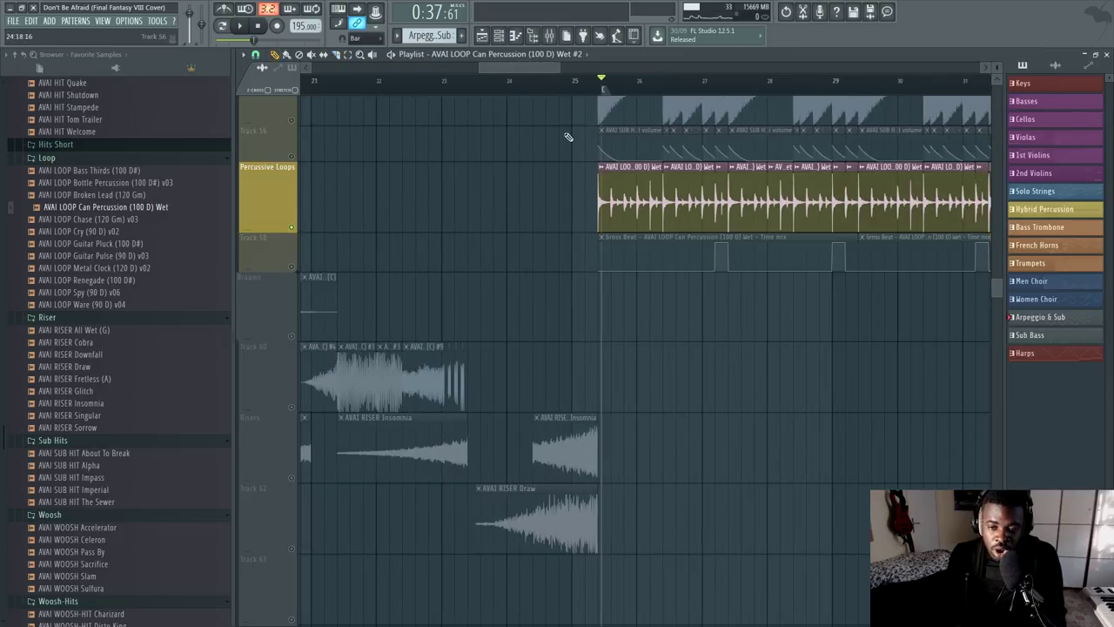
scroll(498, 166, "down", 5)
key("space")
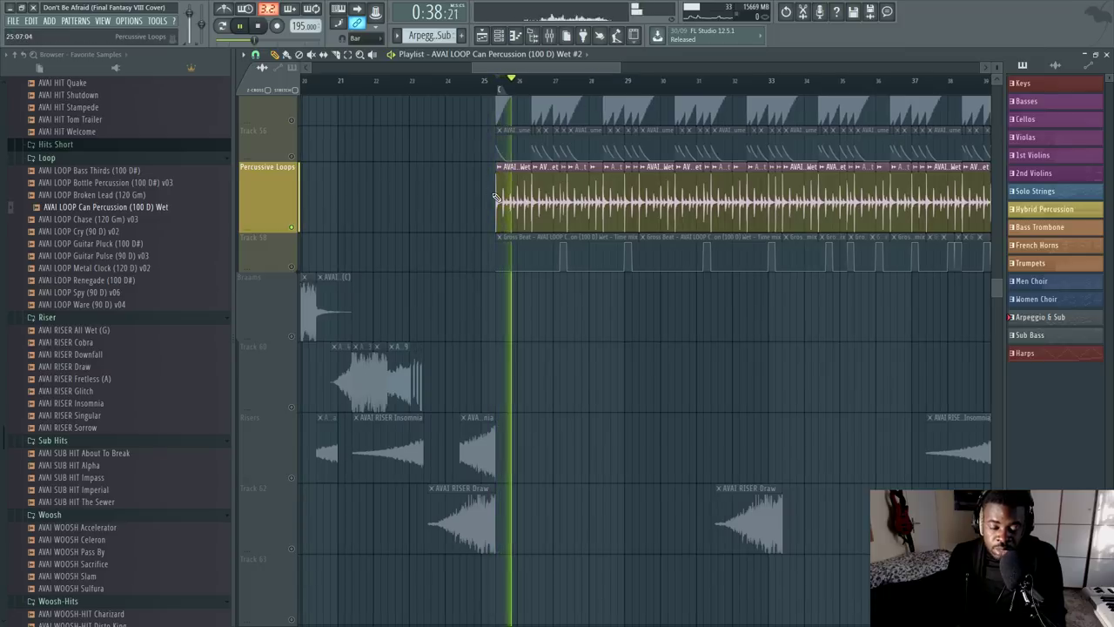
left_click_drag(548, 69, 564, 69)
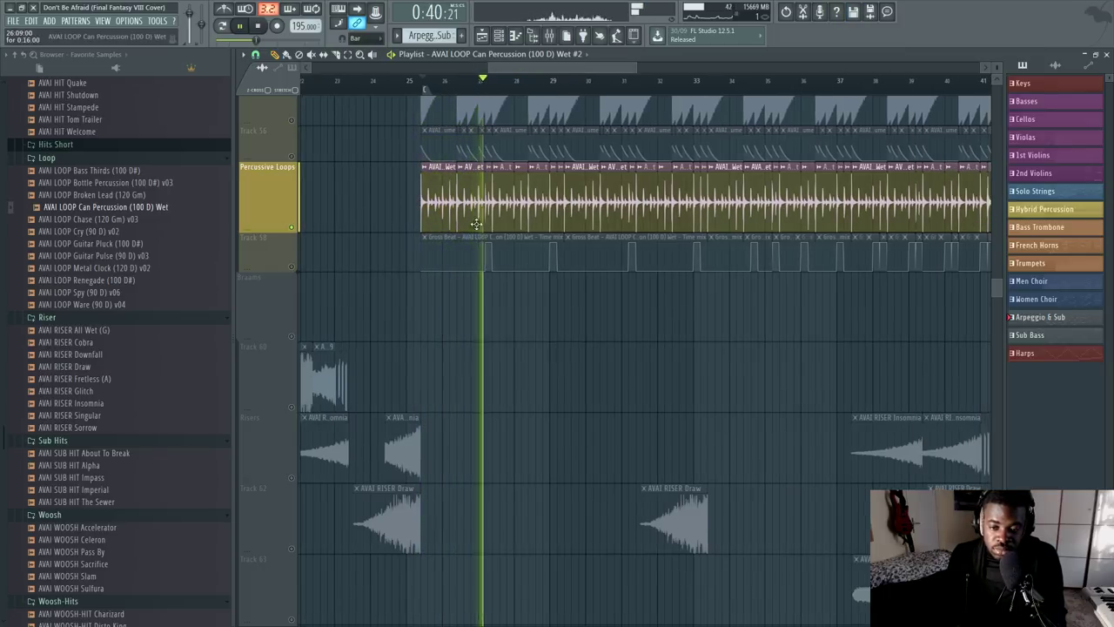
scroll(475, 169, "up", 3)
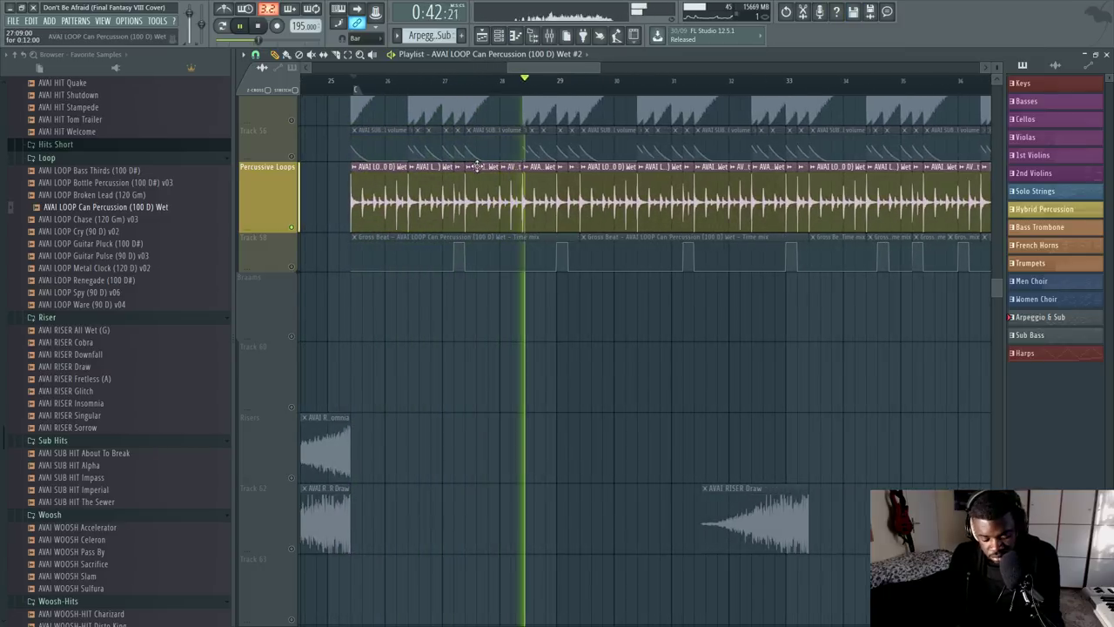
key("F9")
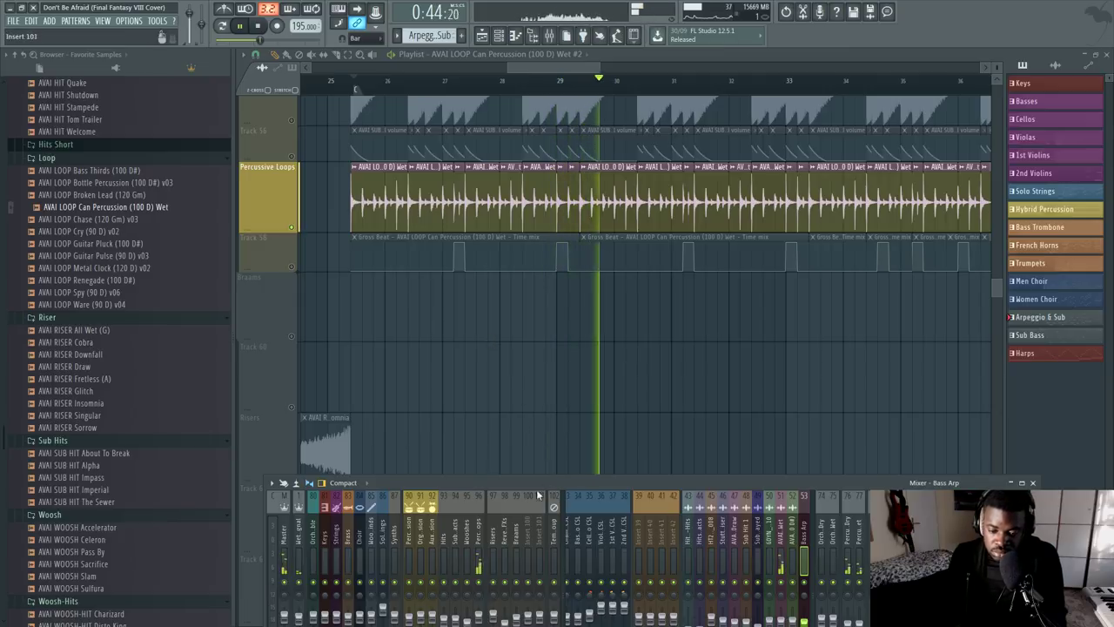
key("F9")
key("space")
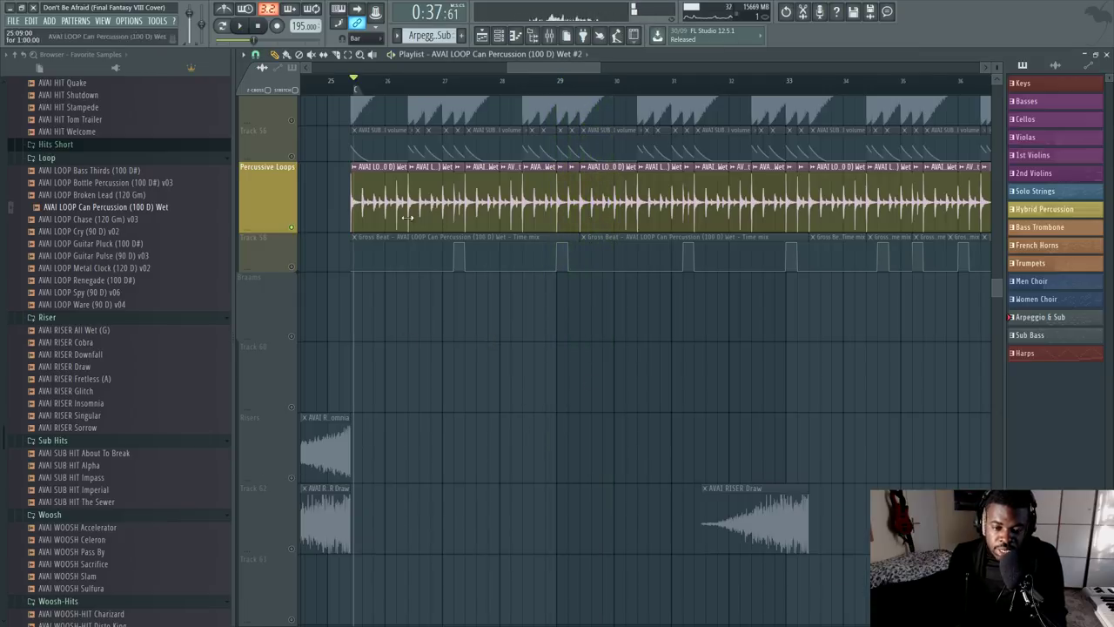
Step: Unmute the Gross Beat automation track and bring the mixer fully into view to look through its insert tracks
left_click(289, 265)
scroll(454, 102, "down", 3)
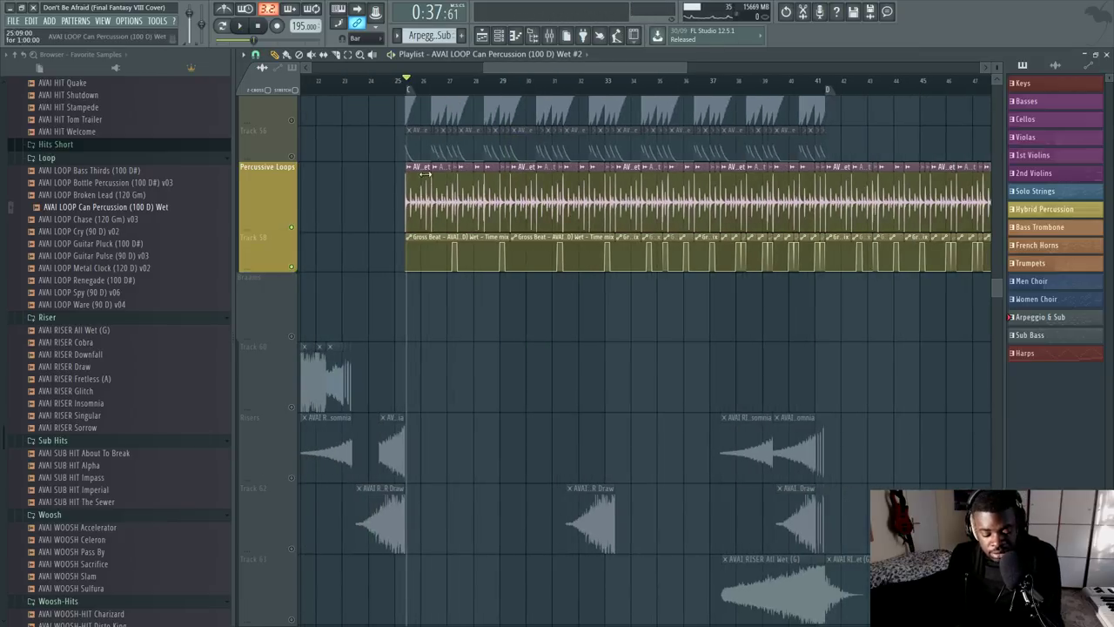
key("F9")
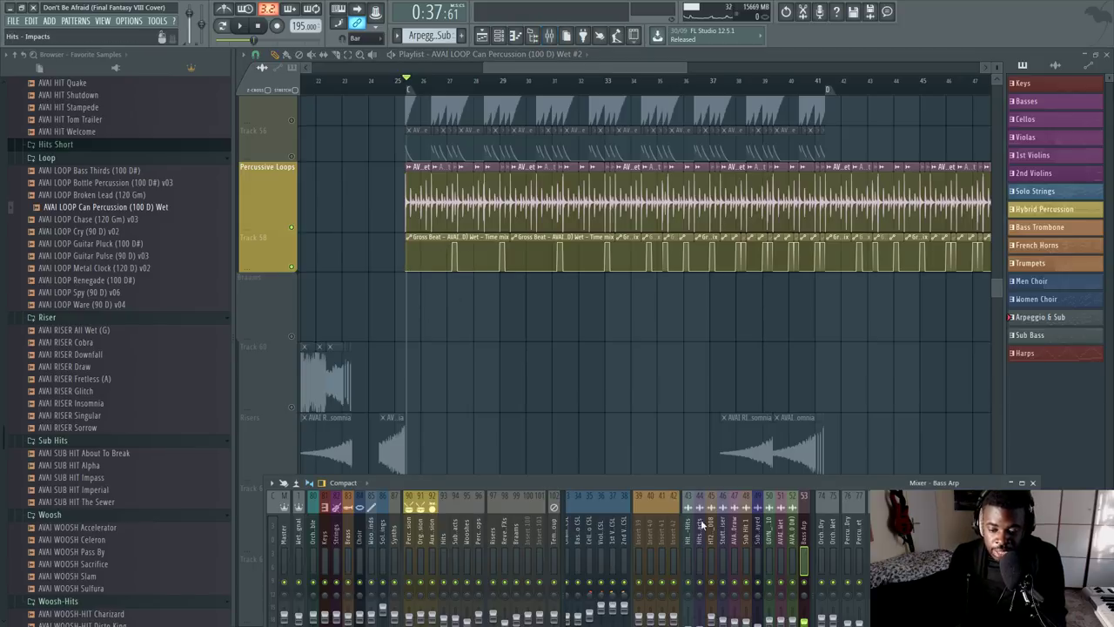
left_click_drag(710, 492, 683, 336)
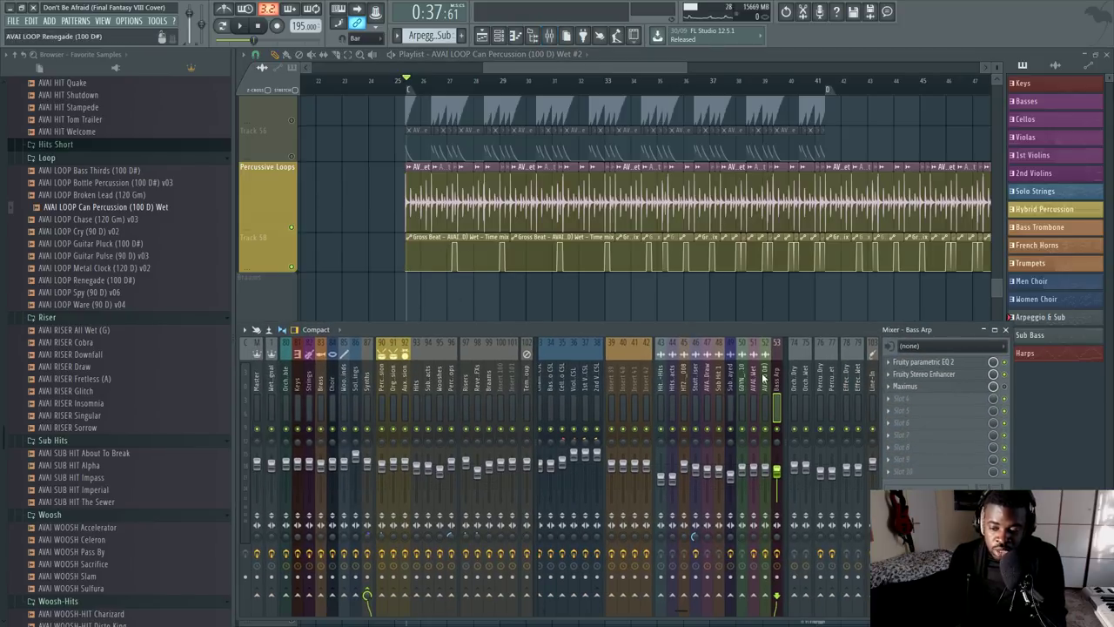
scroll(762, 376, "down", 3)
scroll(477, 94, "up", 2)
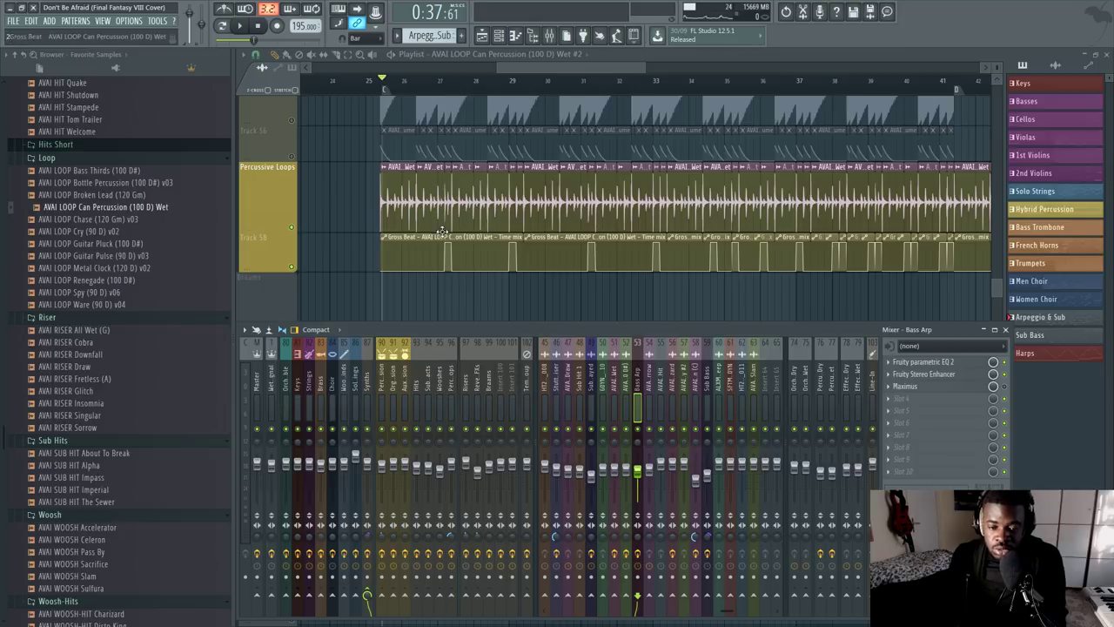
Step: Play the loops with Gross Beat open from the AVAI LOOP Can Percussion mixer track, stop, and close all windows back to the playlist
scroll(442, 174, "up", 3)
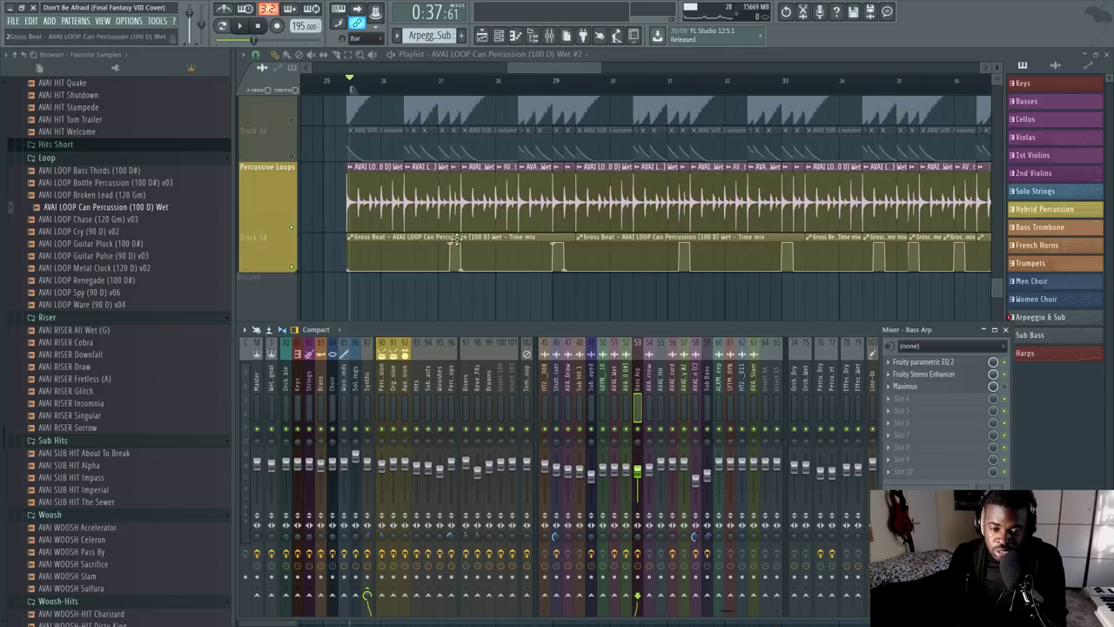
key("space")
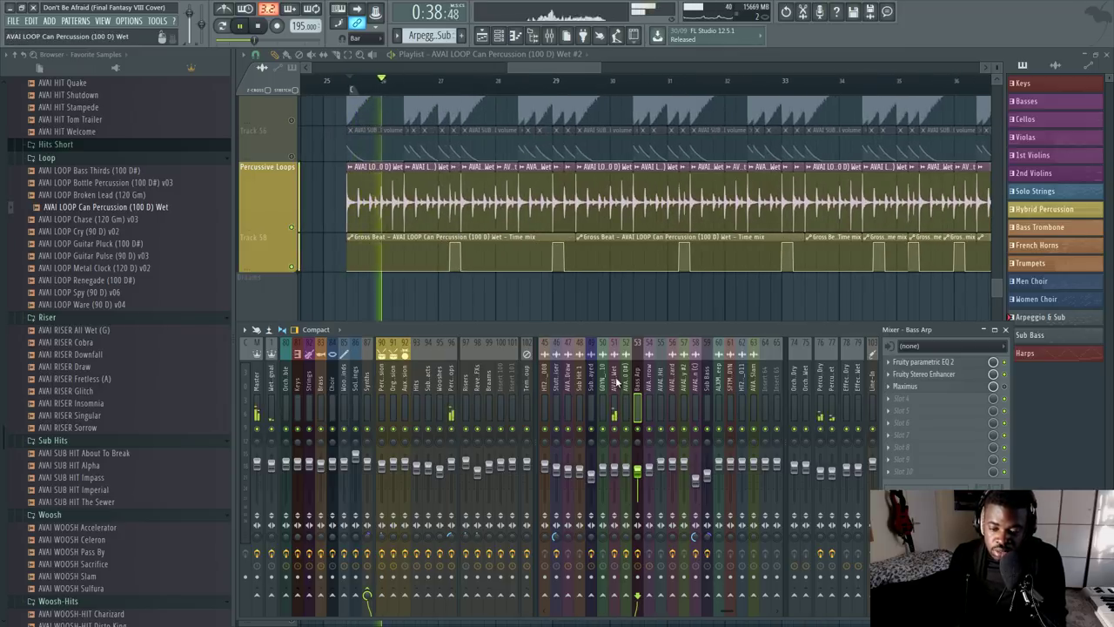
left_click(616, 385)
left_click(935, 387)
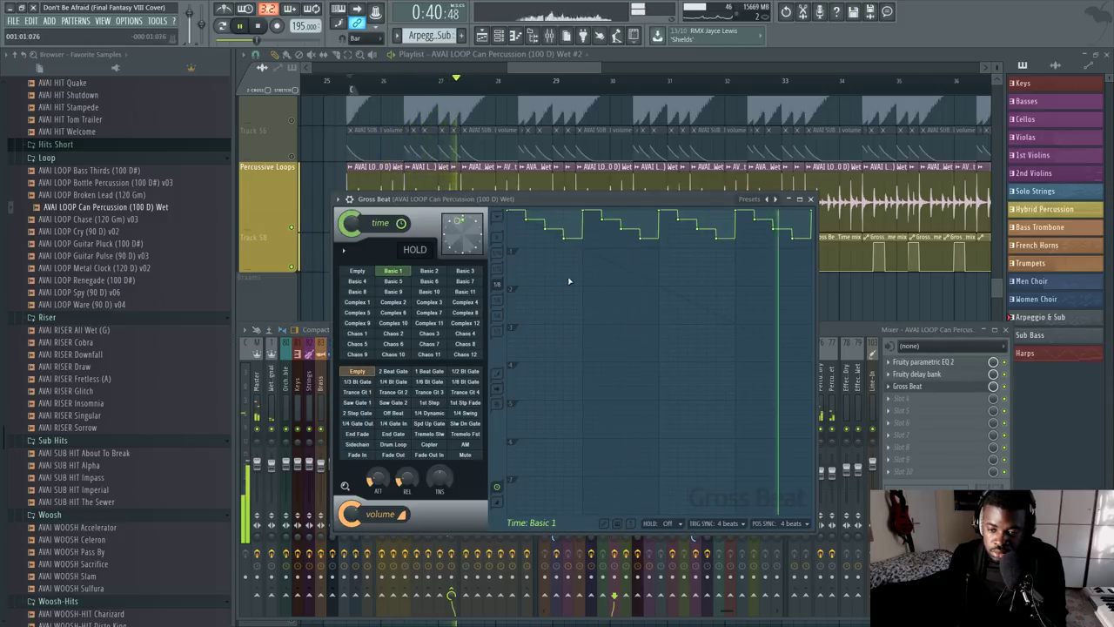
left_click_drag(639, 199, 635, 329)
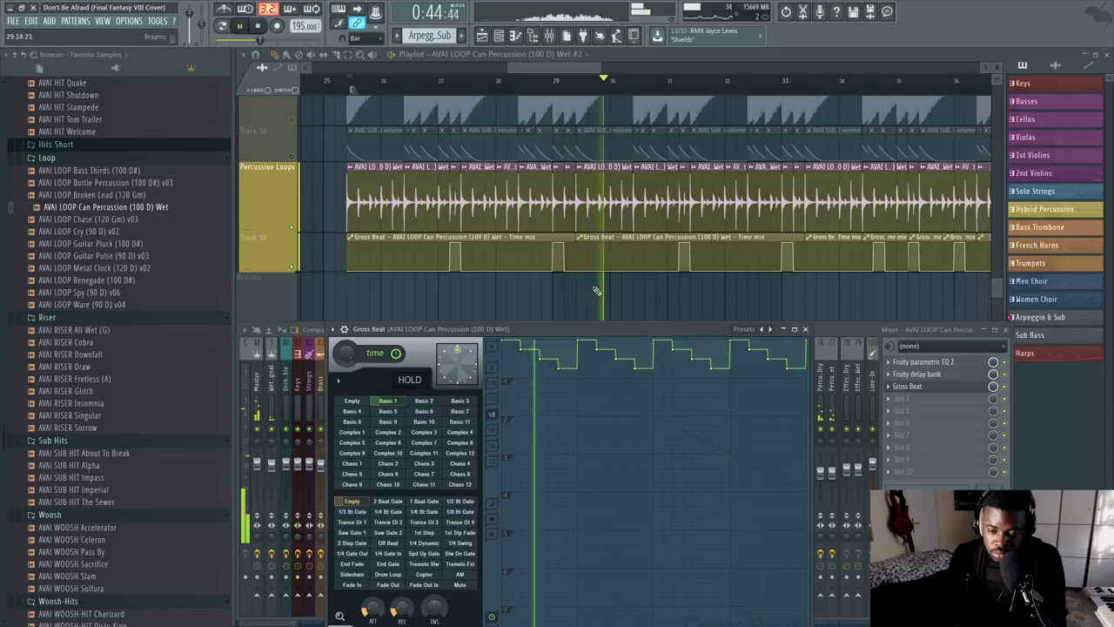
key("space")
key("F12")
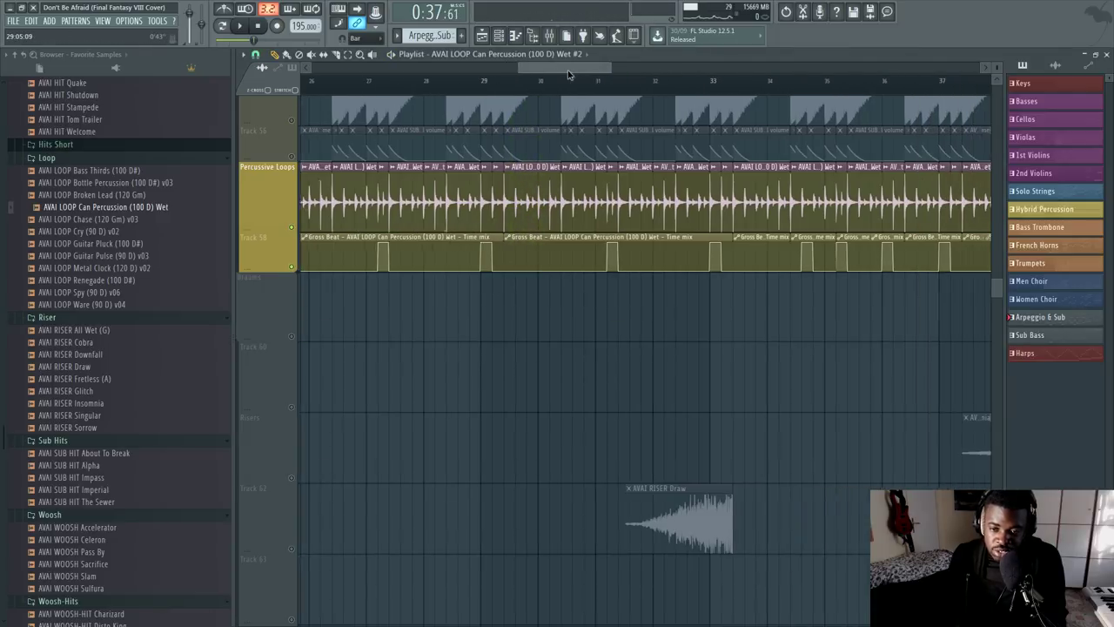
scroll(573, 81, "down", 2)
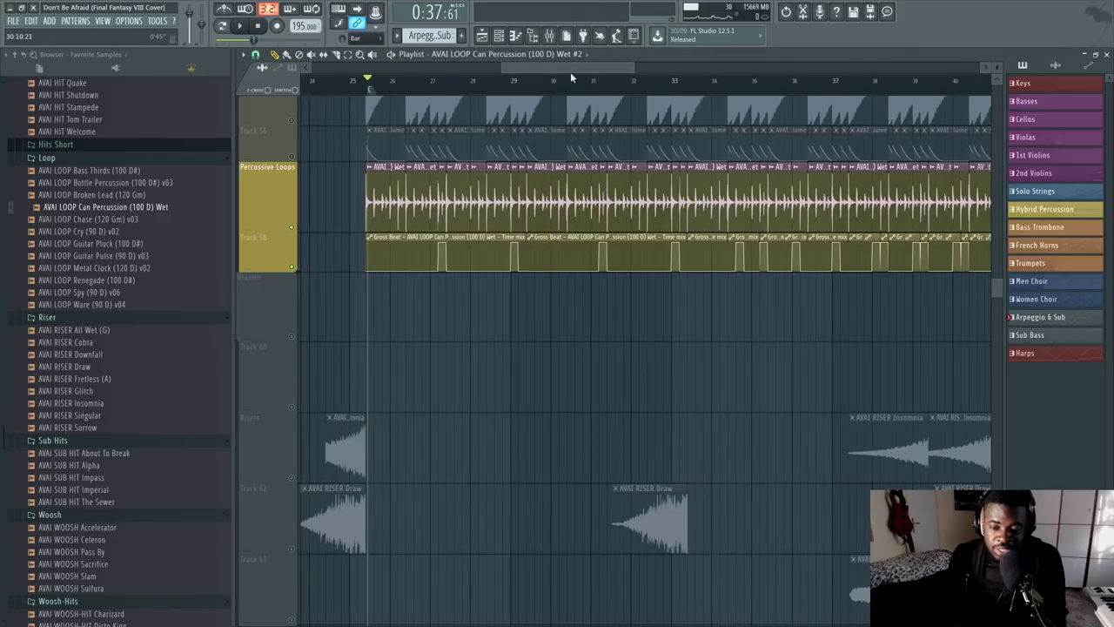
scroll(570, 71, "down", 3)
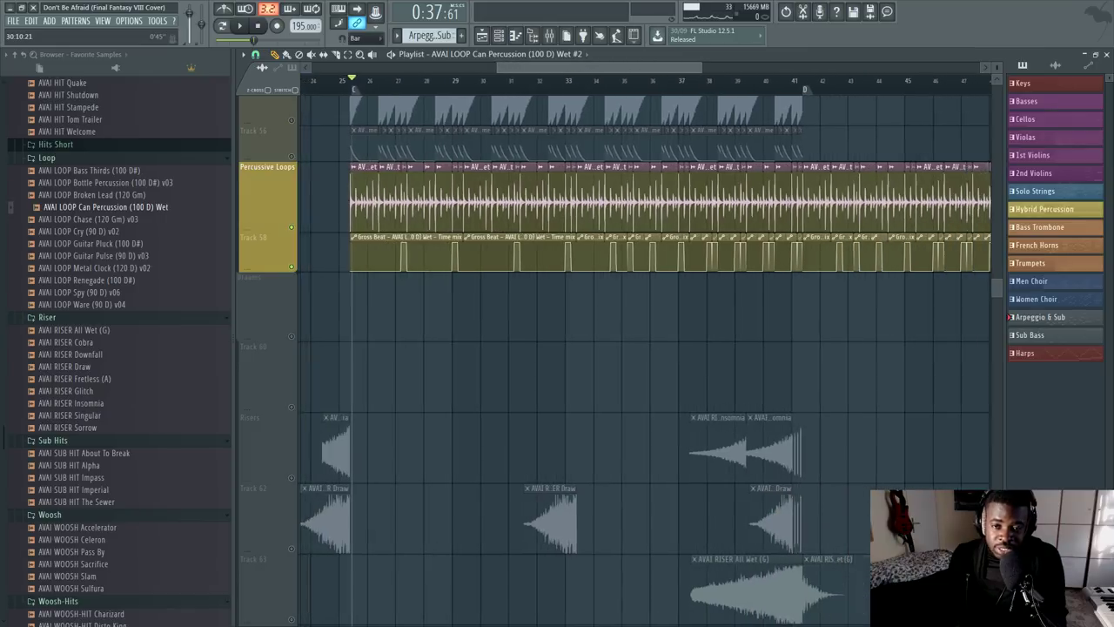
Step: Examine the chopped Percussive Loops clips and the Gross Beat automation beneath them across section C
scroll(589, 82, "down", 2)
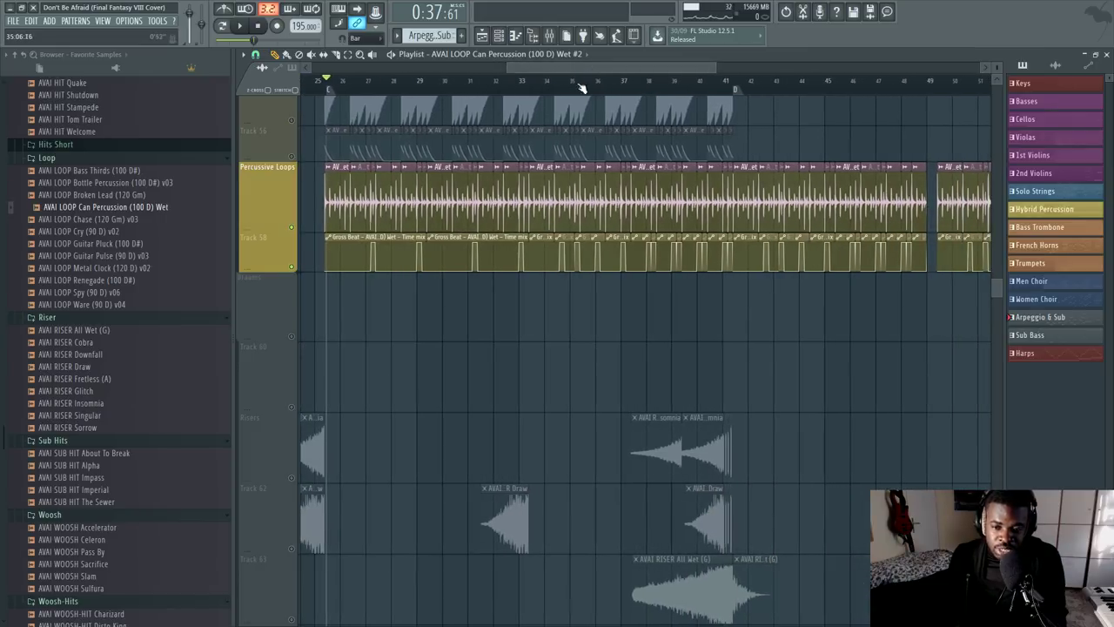
scroll(570, 86, "up", 2)
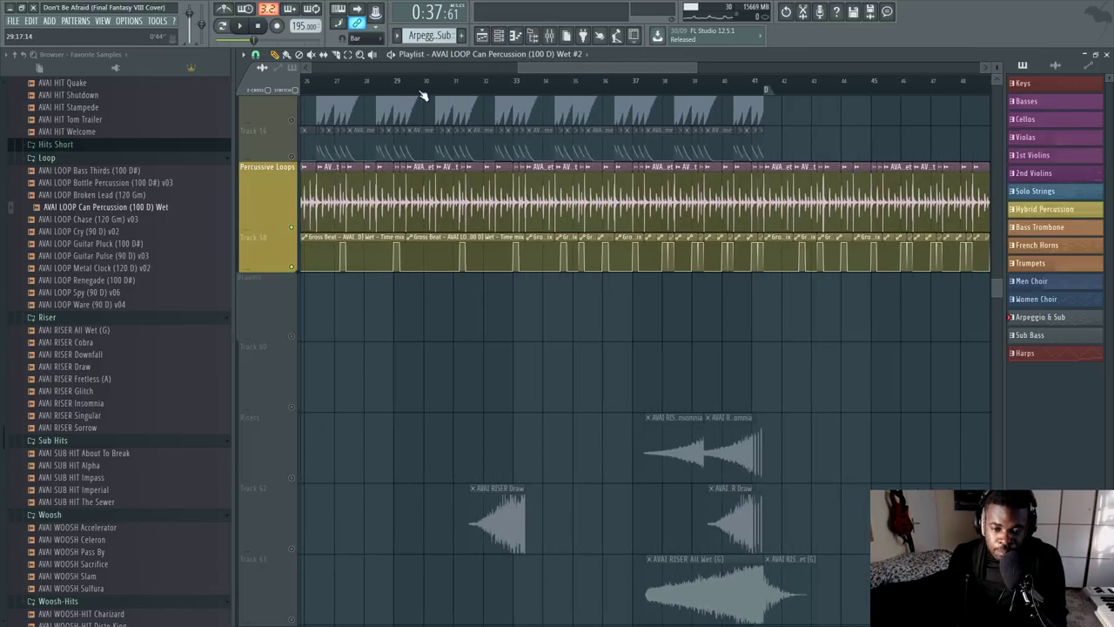
scroll(422, 94, "down", 2)
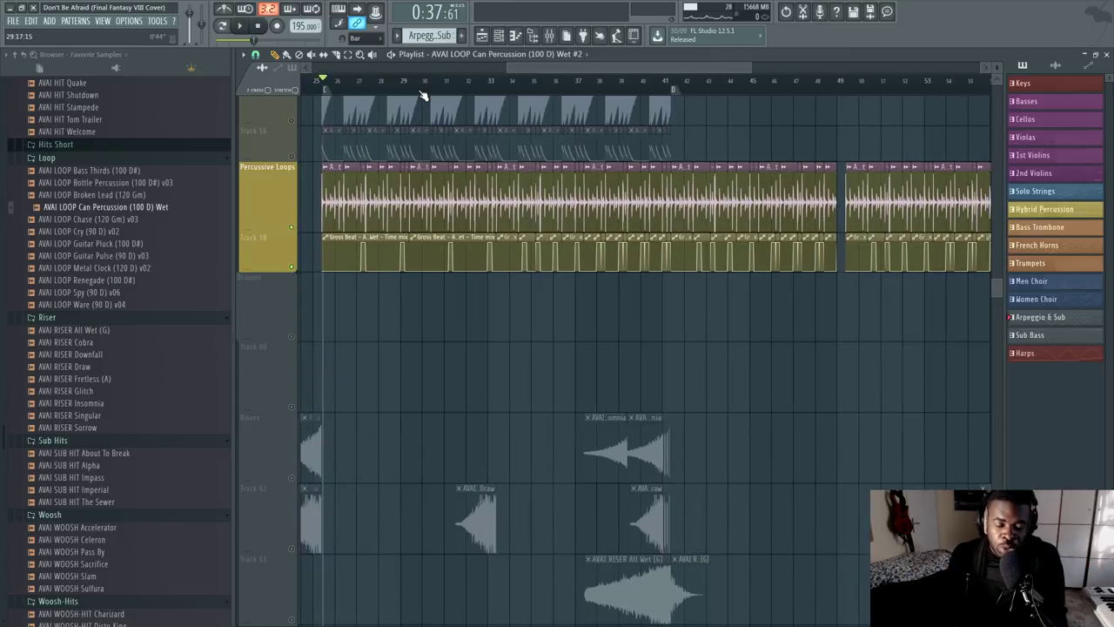
scroll(396, 96, "up", 3)
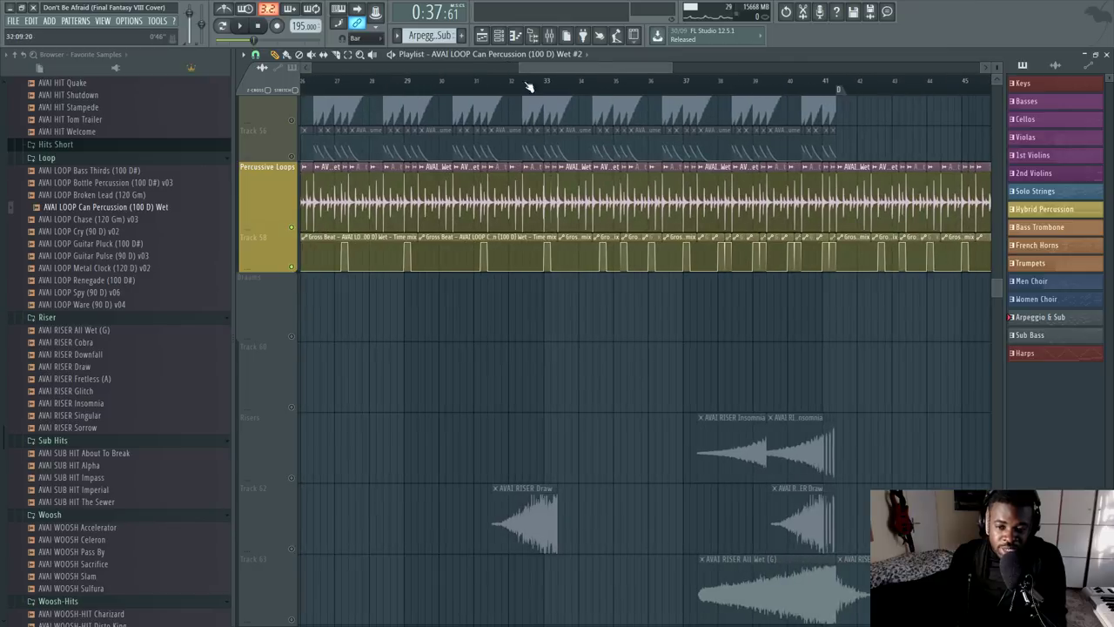
left_click_drag(594, 70, 580, 70)
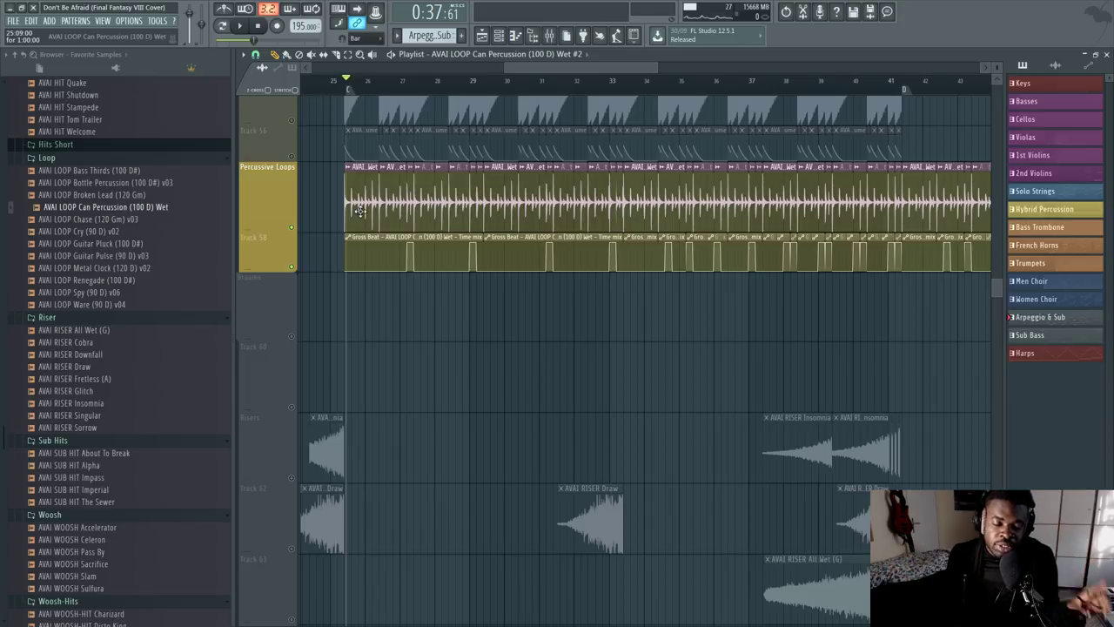
scroll(455, 88, "up", 3)
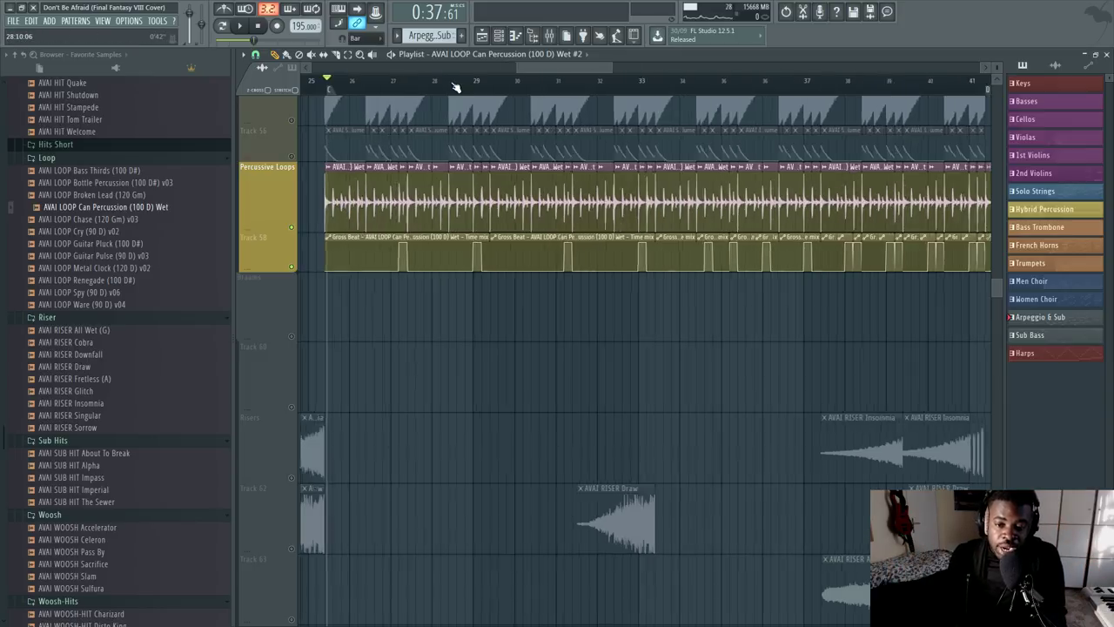
scroll(468, 89, "down", 4)
scroll(440, 322, "up", 4)
scroll(440, 322, "down", 5)
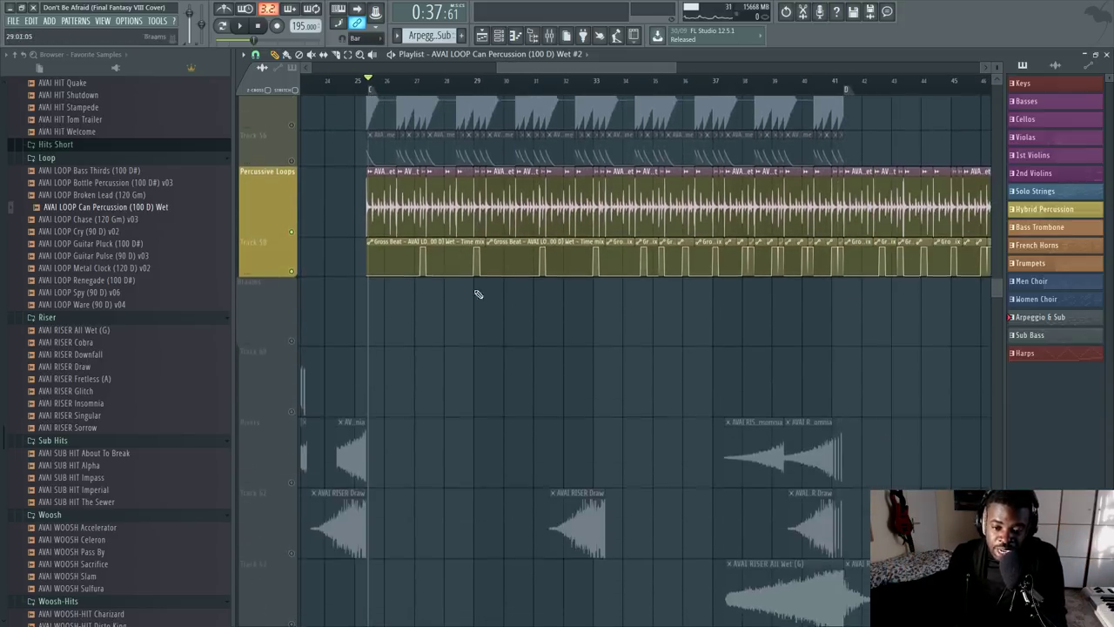
scroll(604, 92, "up", 2)
scroll(604, 92, "down", 4)
Step: Compare the spacing of the Gross Beat automation clips at the start of section C with those from bar 33 to section D
left_click(613, 87)
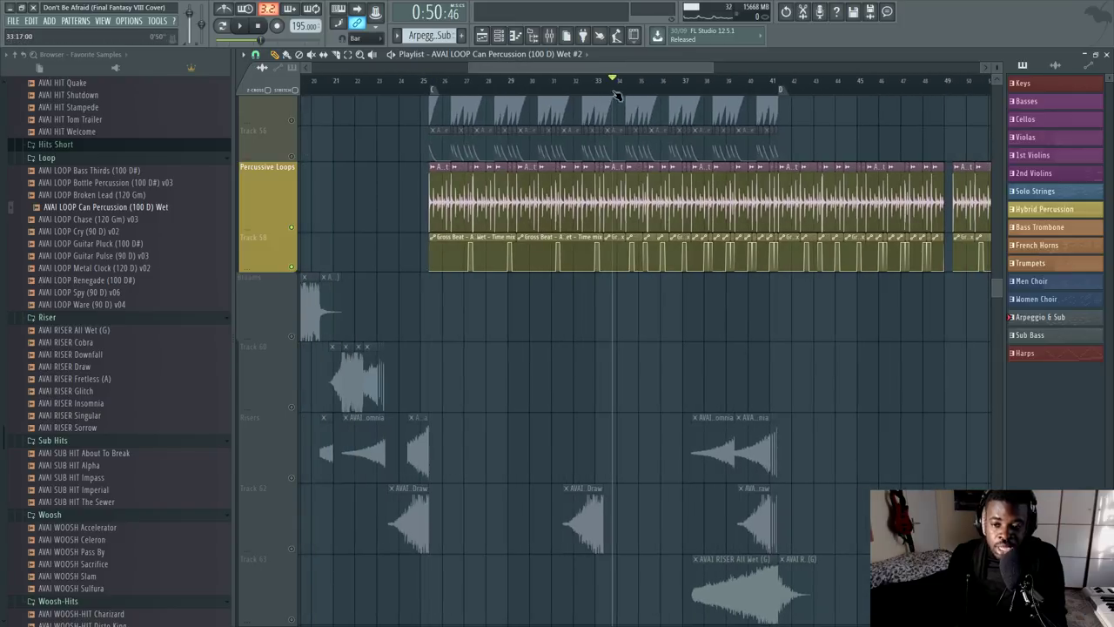
left_click_drag(622, 71, 656, 71)
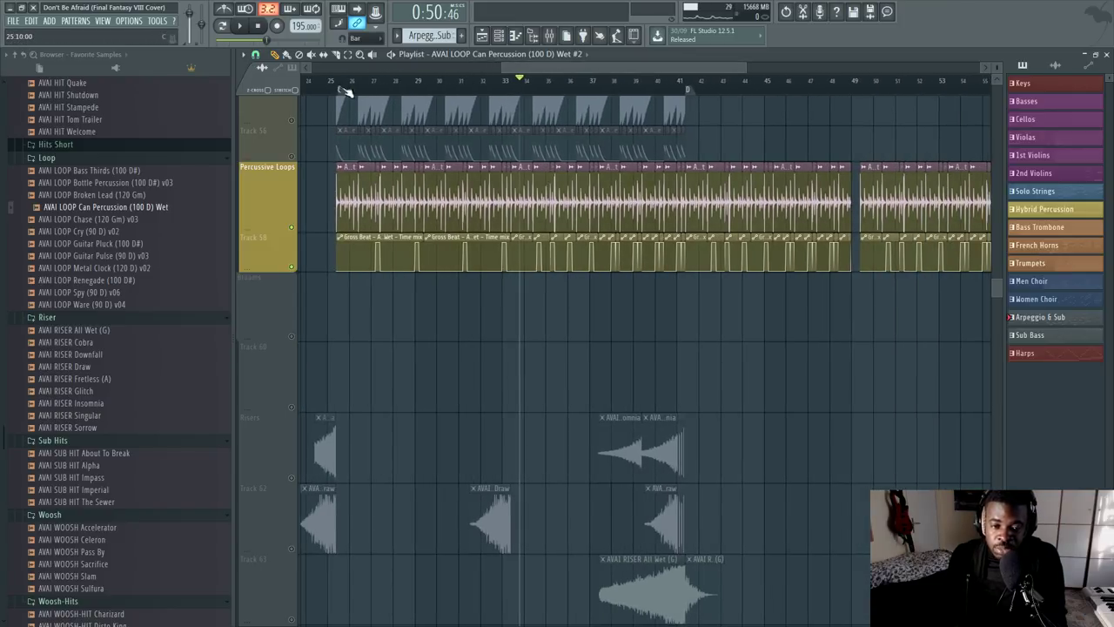
left_click(346, 87)
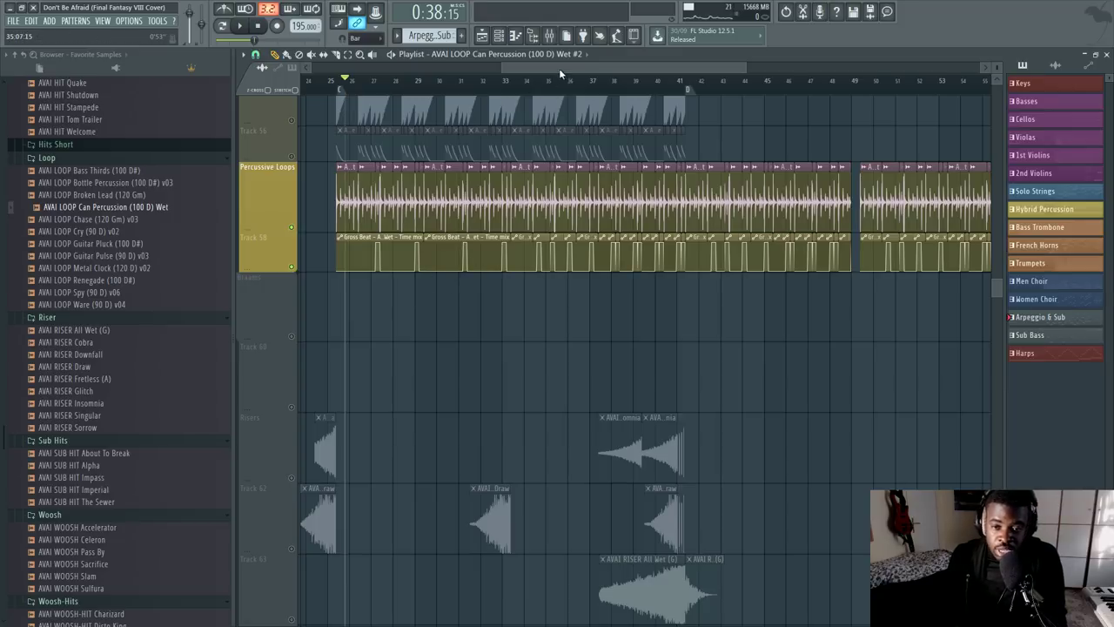
scroll(559, 68, "right", 2)
left_click_drag(482, 89, 550, 87)
scroll(688, 308, "up", 6)
scroll(727, 216, "down", 5)
scroll(728, 215, "down", 2)
left_click(488, 90)
scroll(488, 90, "up", 4)
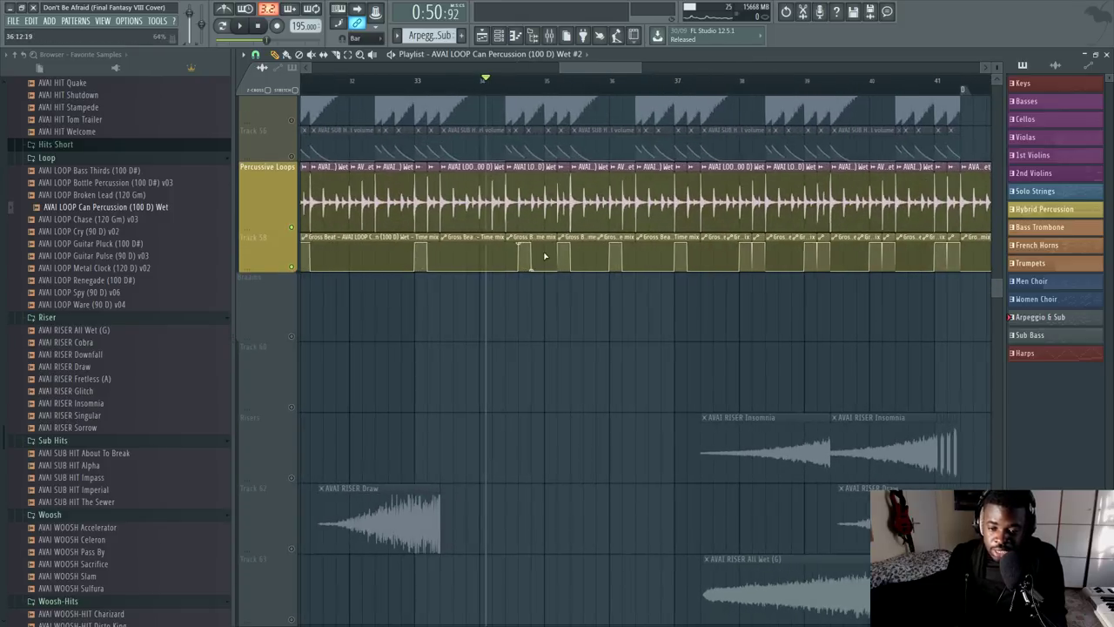
scroll(541, 81, "down", 4)
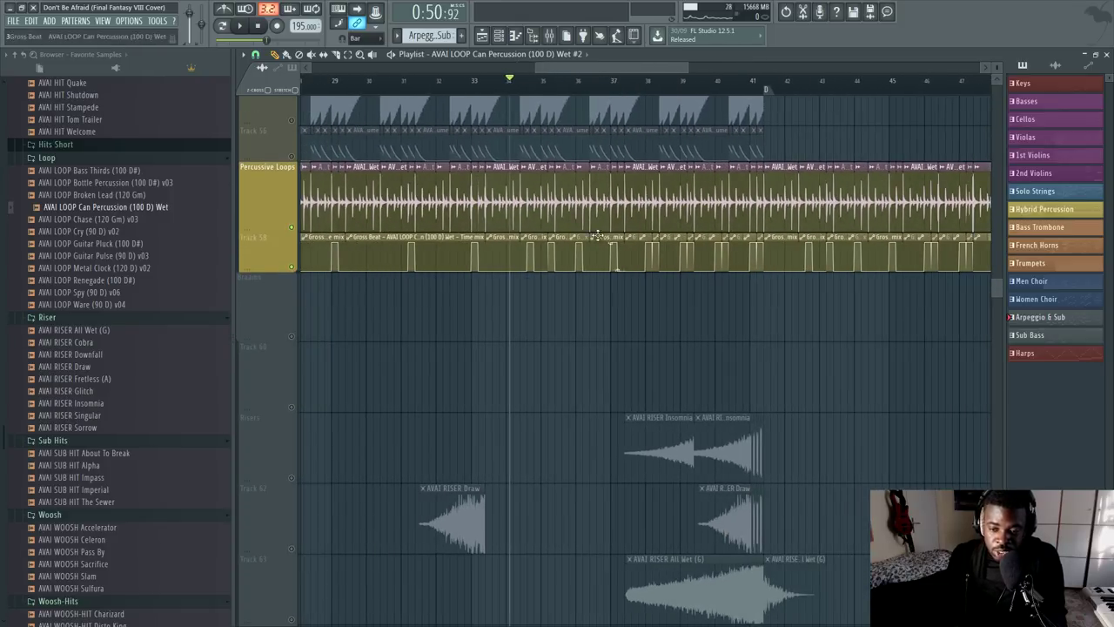
scroll(484, 97, "up", 2)
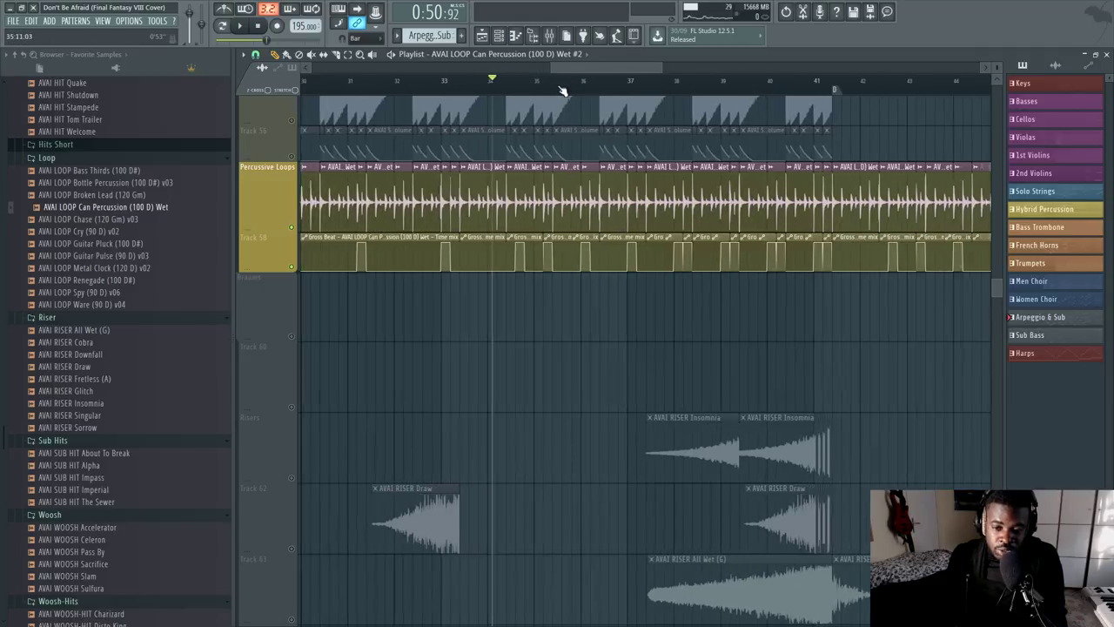
Step: Play the percussive loops with their Gross Beat automation from bar 33 past bar 38, and stop playback
left_click(450, 84)
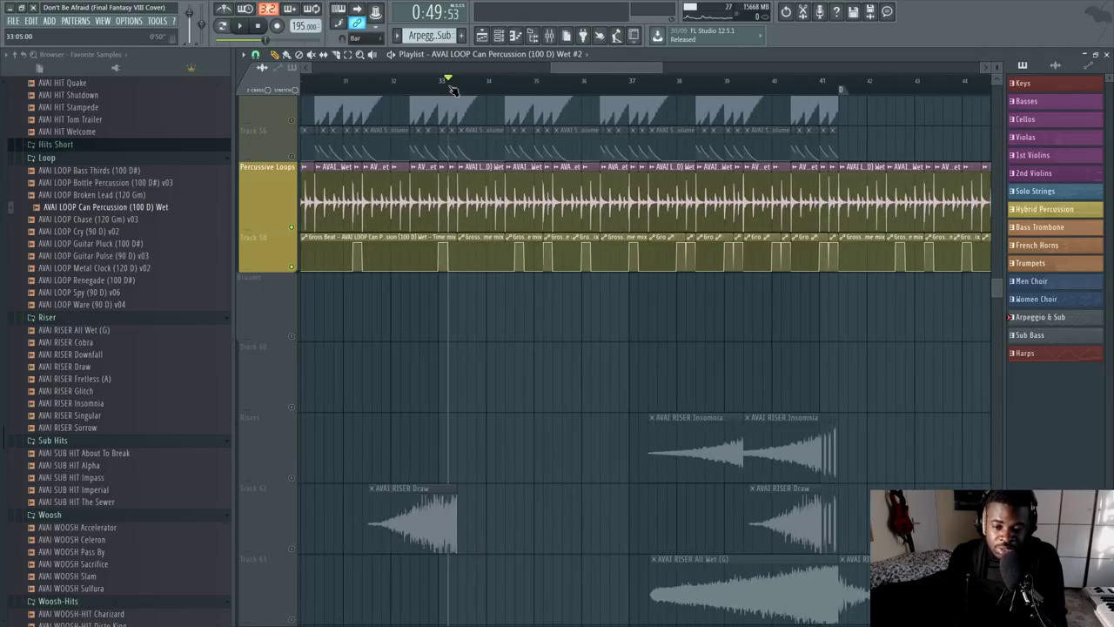
key("space")
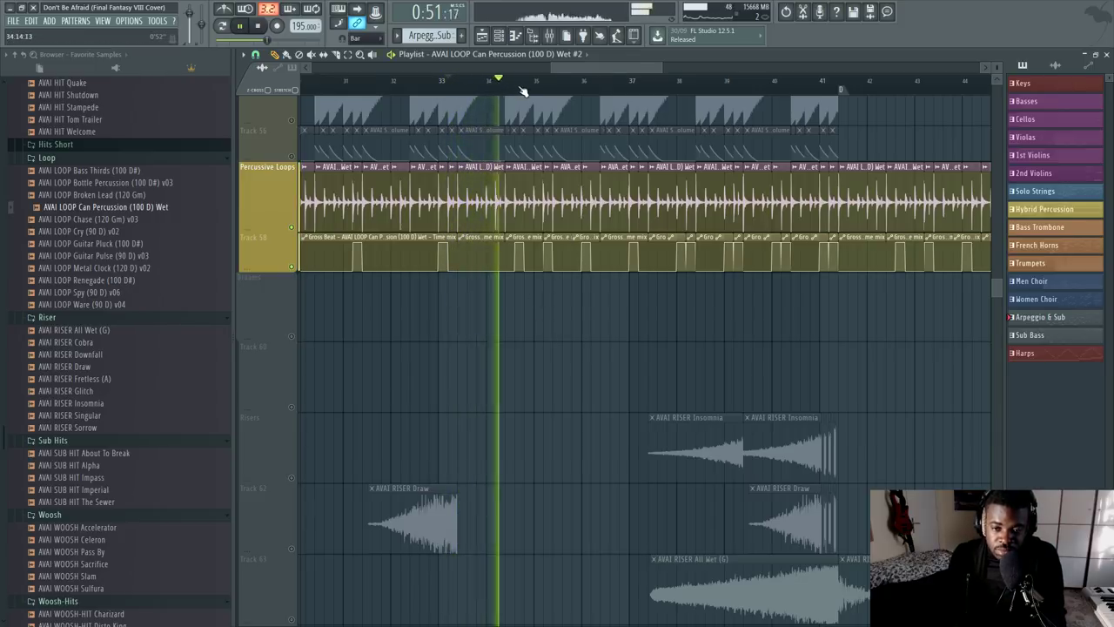
scroll(522, 91, "up", 2)
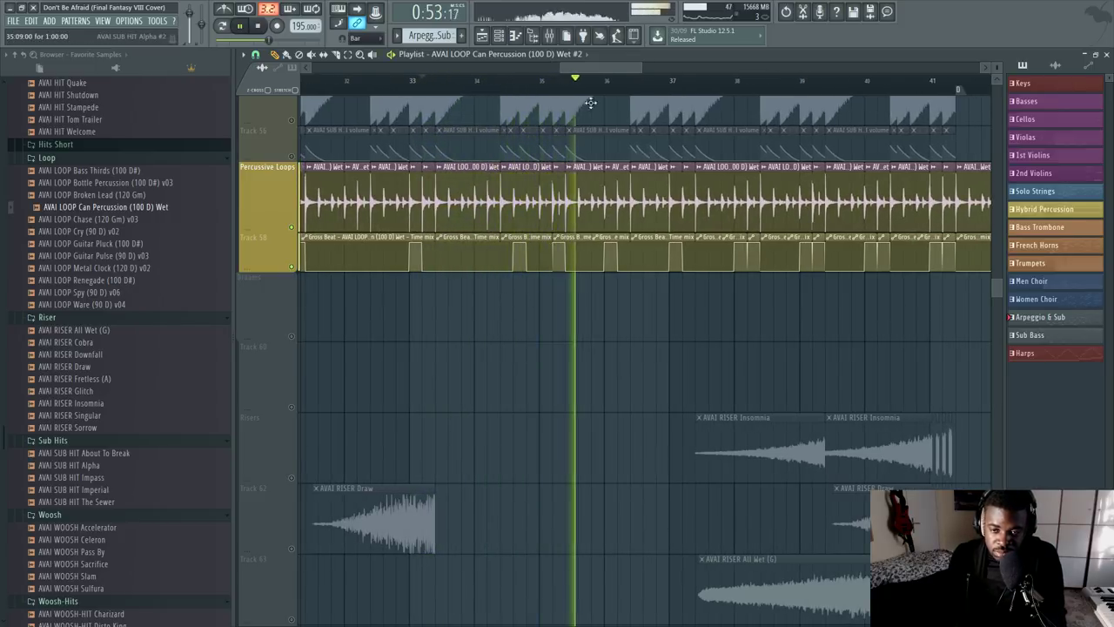
left_click_drag(598, 69, 620, 69)
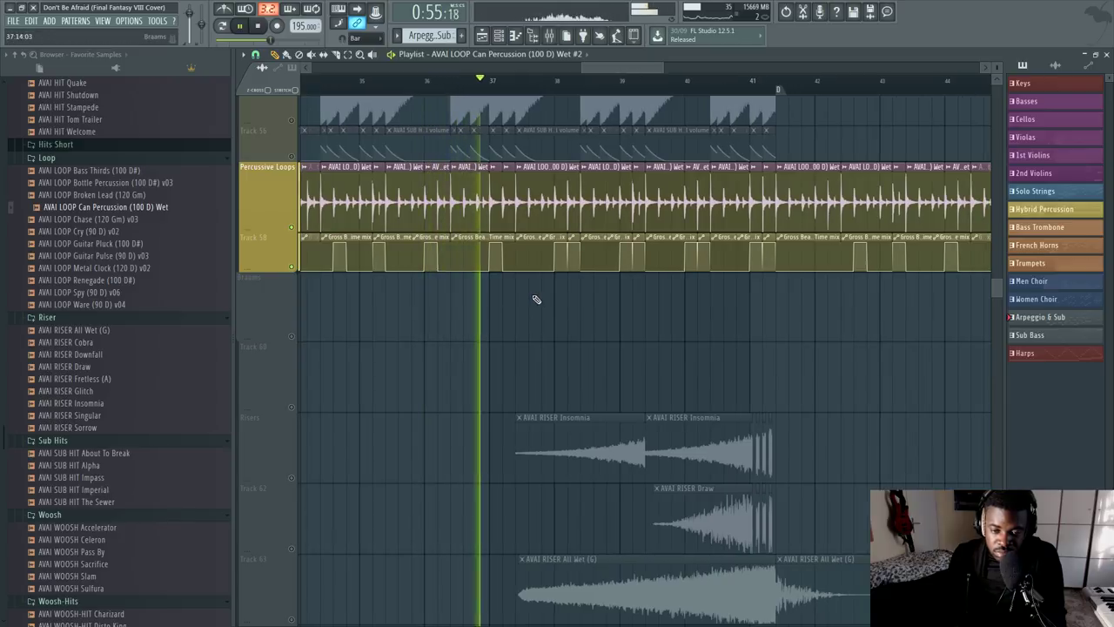
scroll(564, 87, "up", 2)
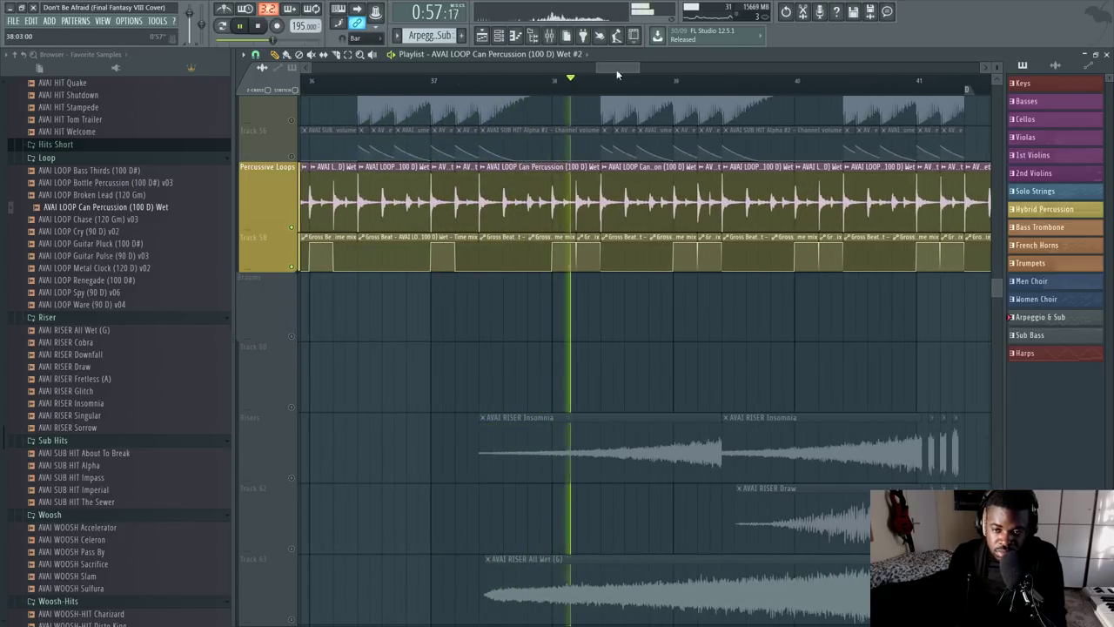
scroll(616, 89, "down", 6)
key("space")
Step: Unmute the other percussion tracks, including Hits, Taiko Rolls and Sub Hits, together with the Arpeggio & Sub and Sub Bass synth tracks
scroll(341, 325, "up", 3)
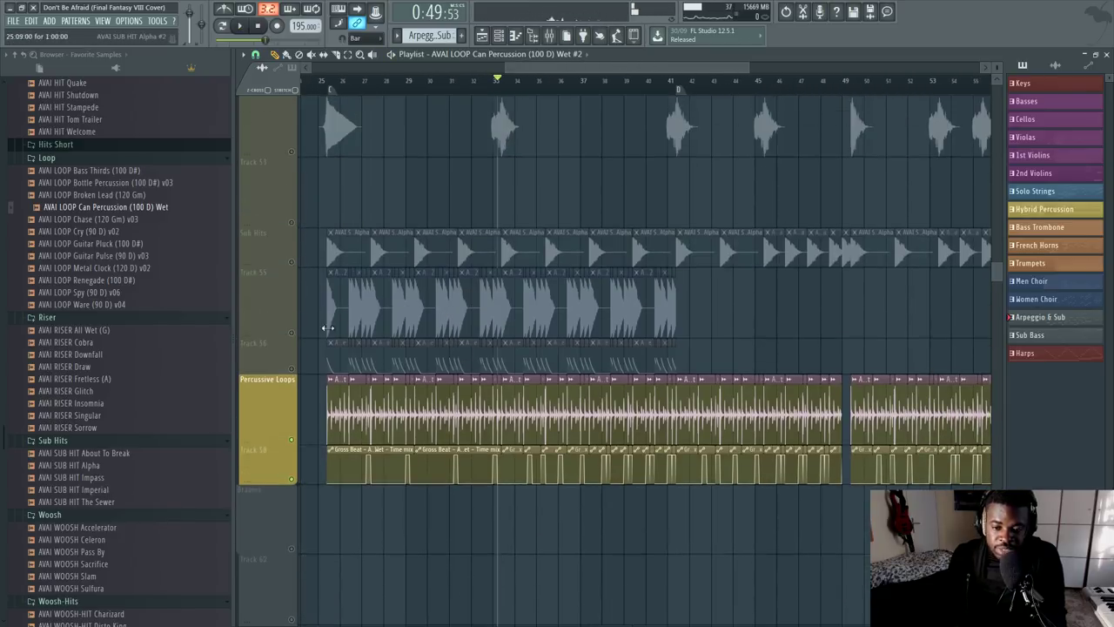
scroll(341, 324, "up", 6)
scroll(309, 318, "down", 6)
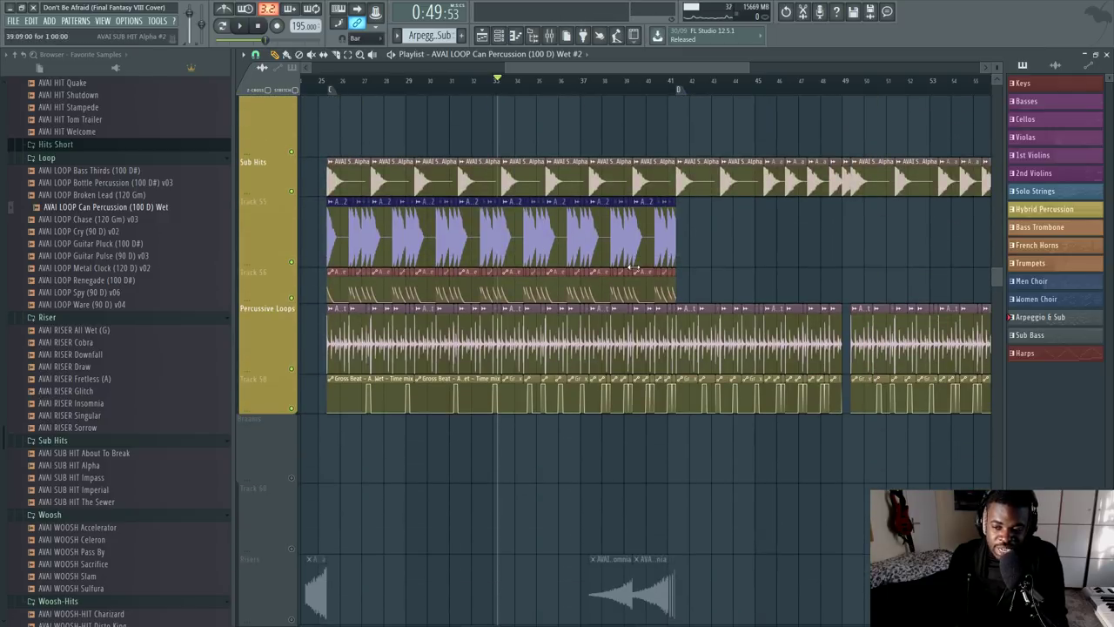
scroll(614, 236, "down", 8)
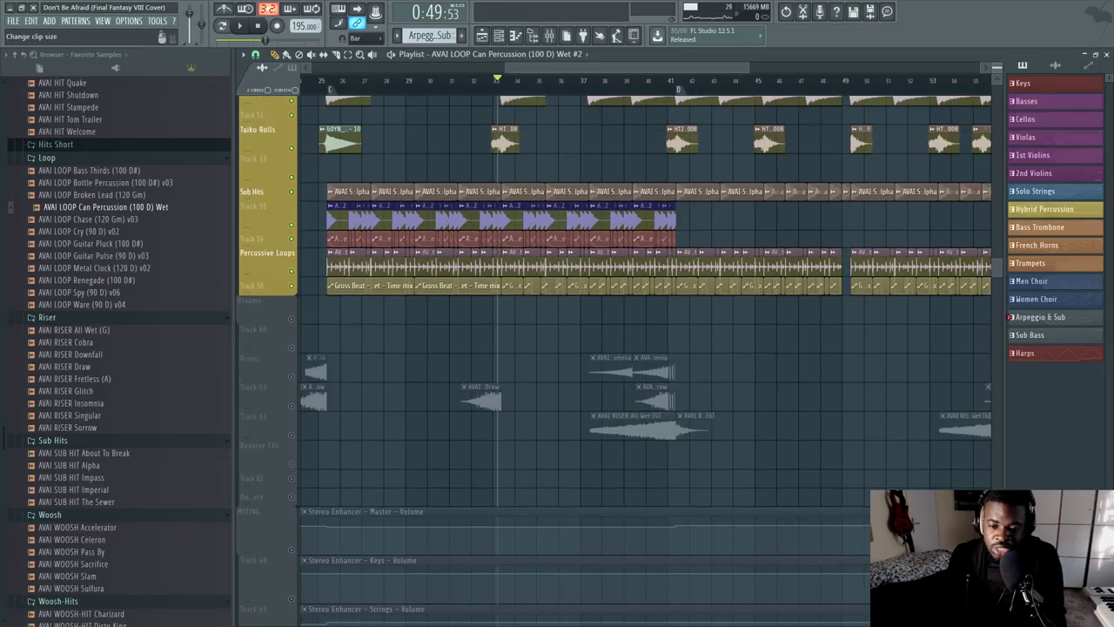
scroll(597, 209, "up", 8)
scroll(393, 291, "up", 3)
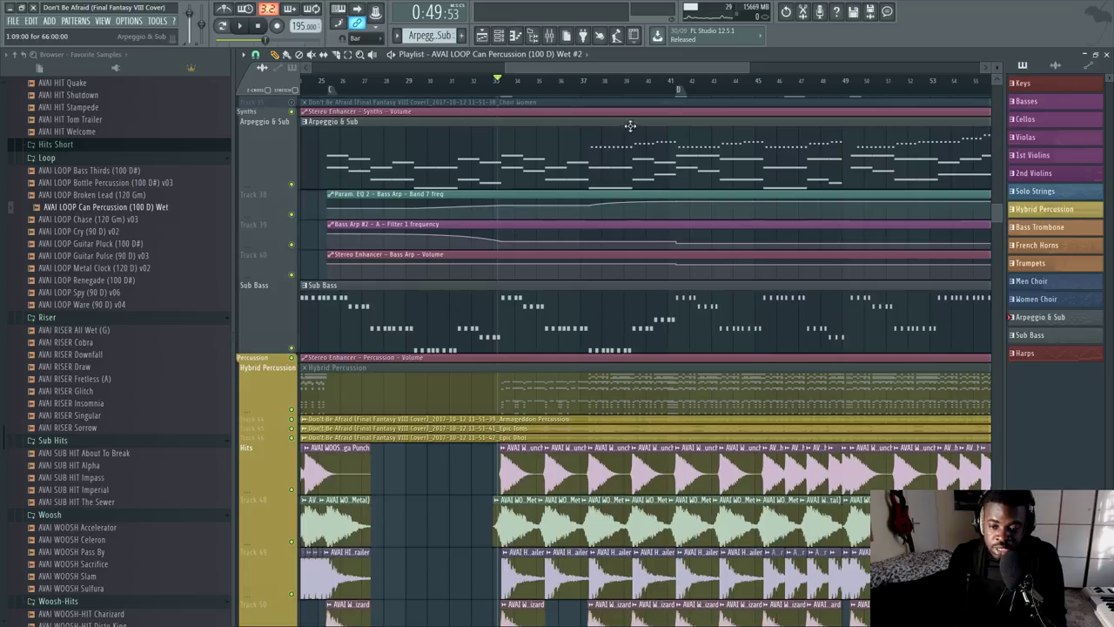
scroll(619, 231, "up", 4)
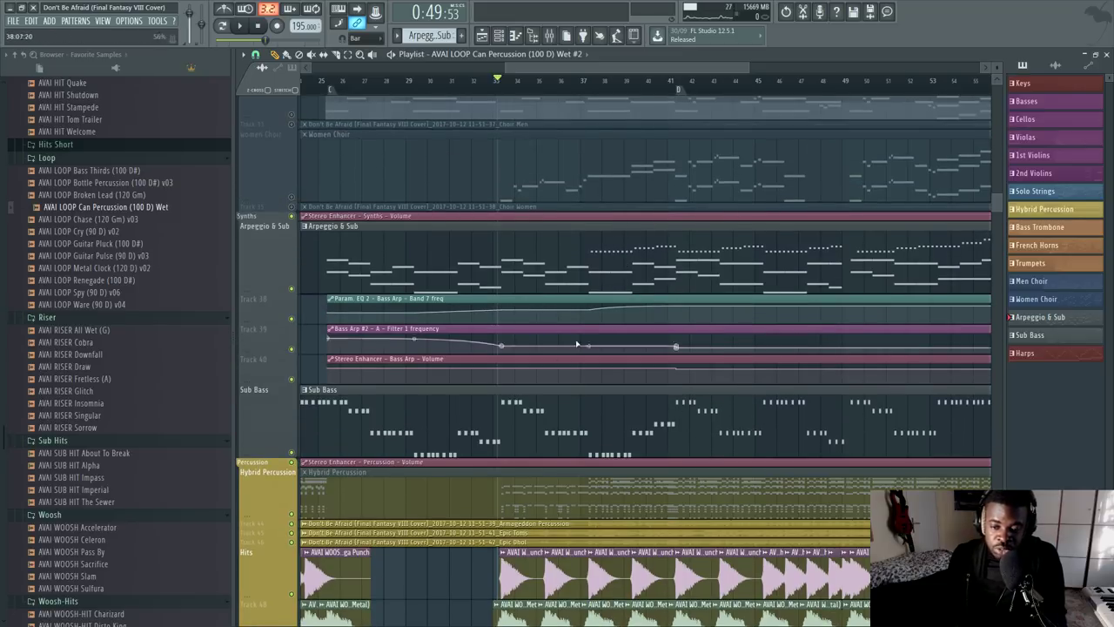
scroll(564, 360, "down", 15)
Step: Play the percussion and synth layers together from bar 33 while viewing the hits, Taiko Rolls, Sub Hits and loops, and stop before section D
key("space")
scroll(493, 331, "down", 10)
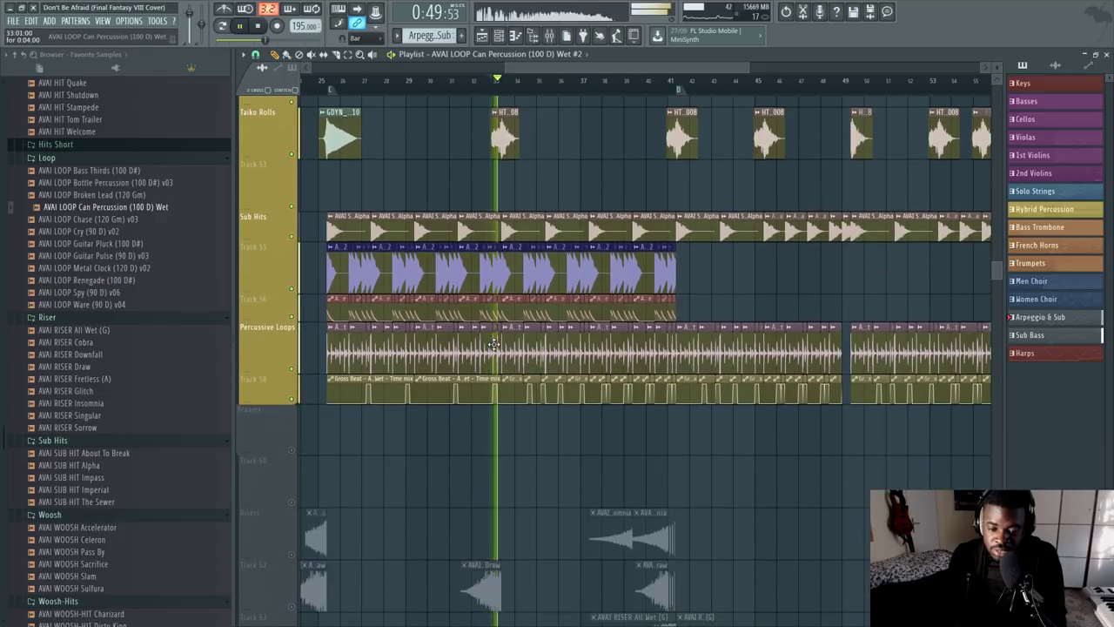
scroll(497, 77, "up", 5)
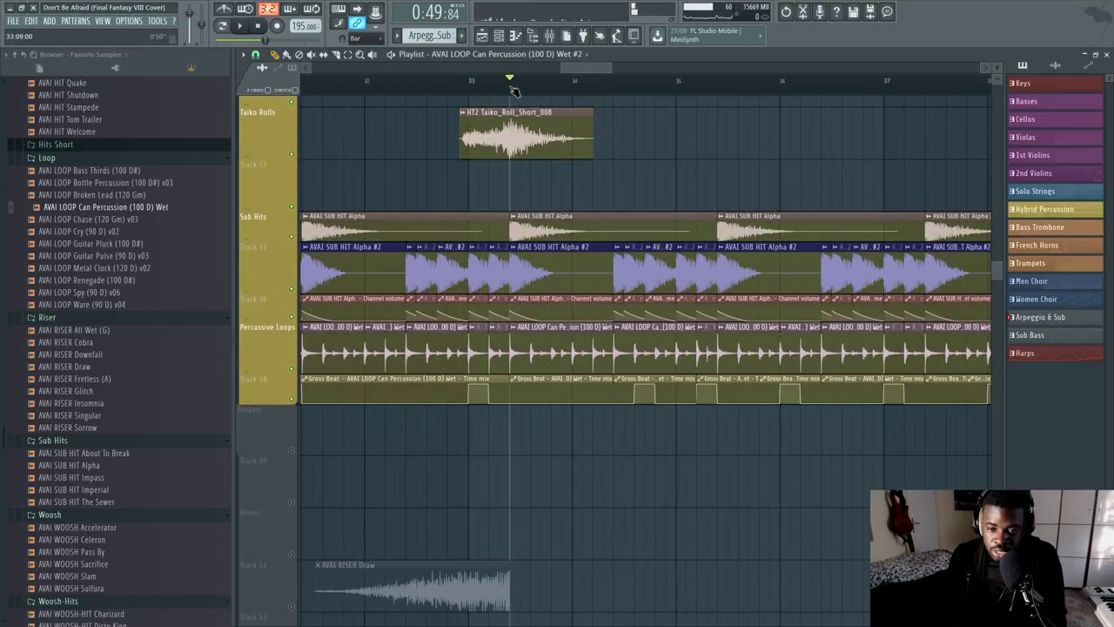
scroll(514, 87, "down", 5)
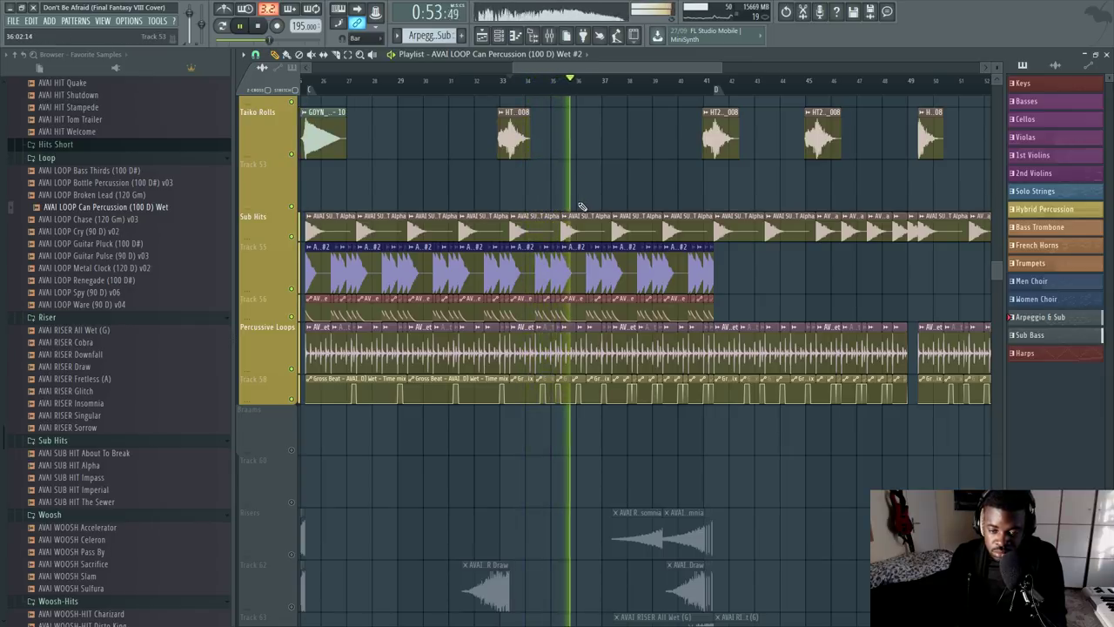
scroll(581, 209, "up", 4)
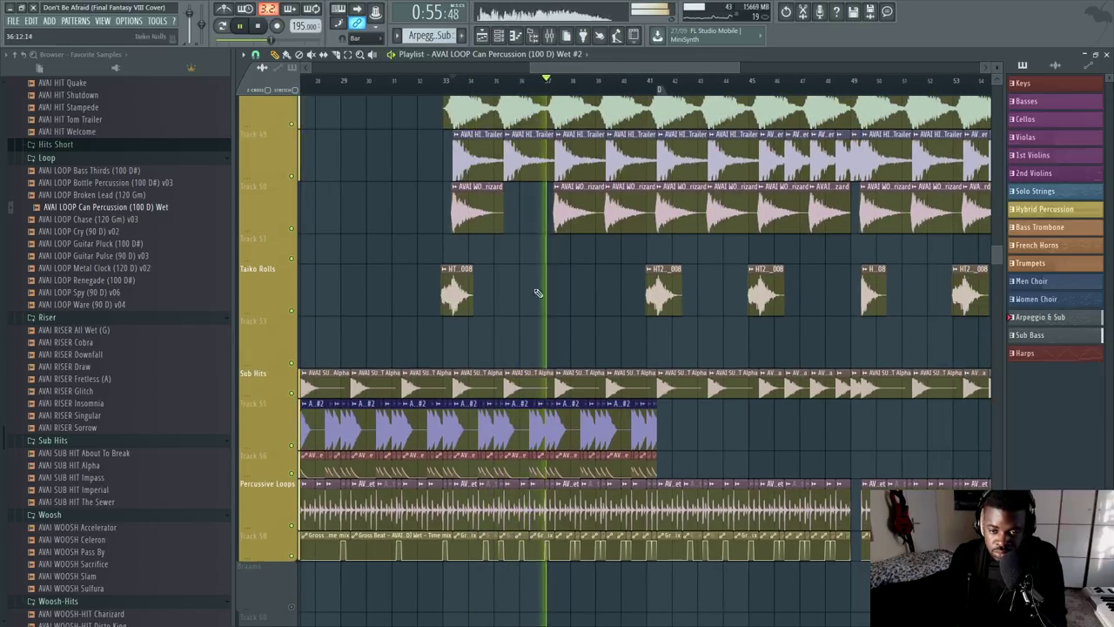
scroll(566, 361, "up", 2)
scroll(570, 348, "down", 4)
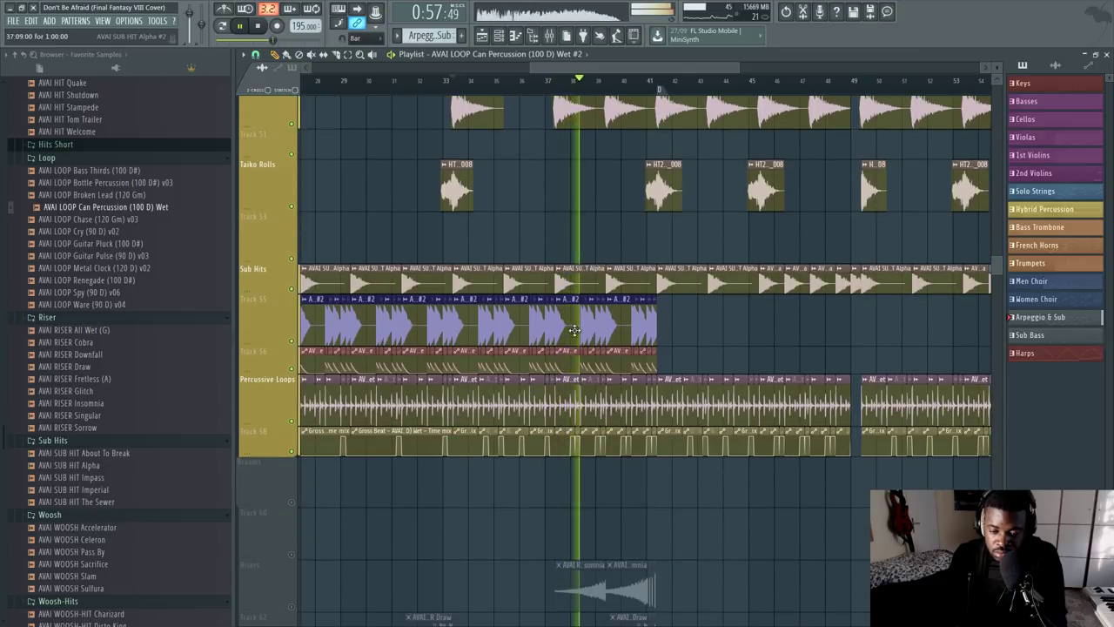
scroll(565, 313, "up", 4)
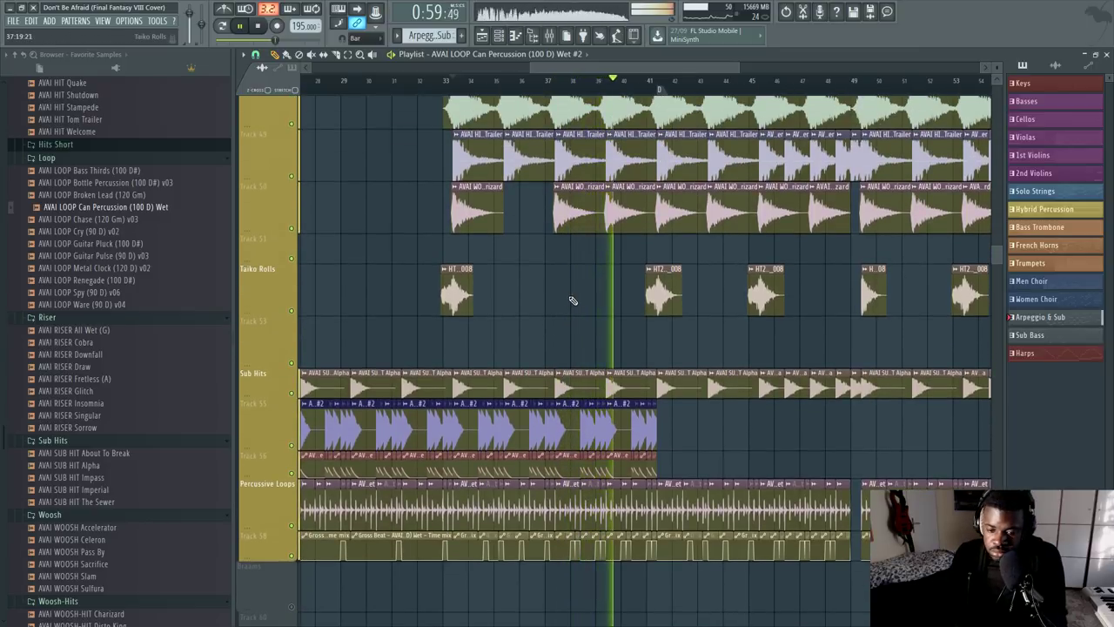
scroll(637, 138, "up", 3)
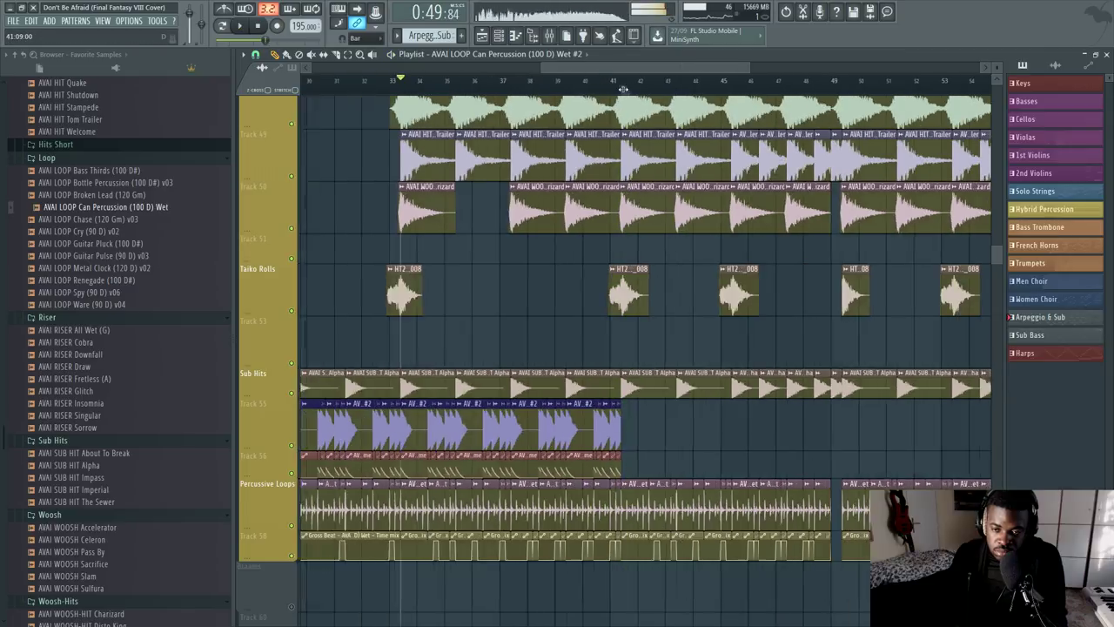
Step: Look over the percussive loops through section E and the riser and reverse FX tracks below them, and return to section C
scroll(546, 496, "down", 8)
scroll(547, 496, "down", 2)
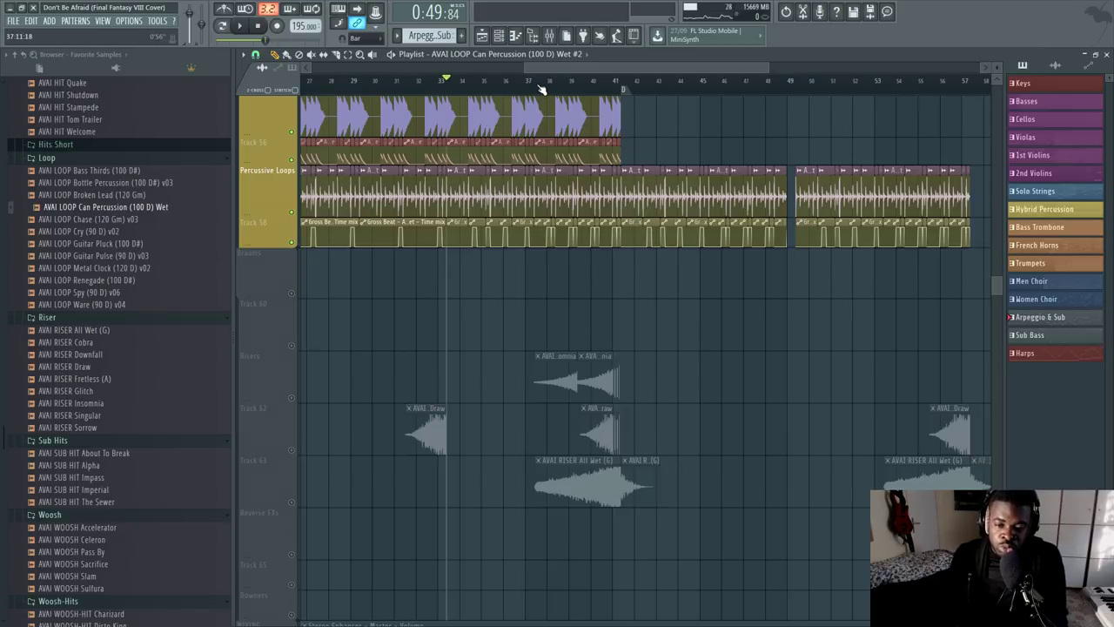
scroll(540, 89, "down", 3)
scroll(444, 248, "up", 4)
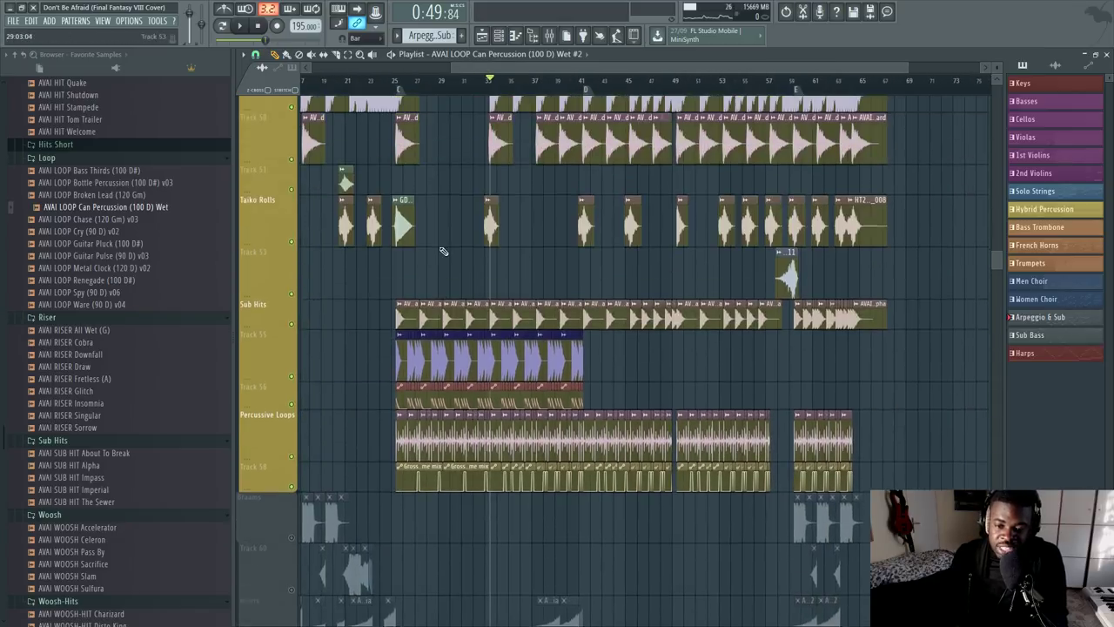
scroll(462, 204, "down", 8)
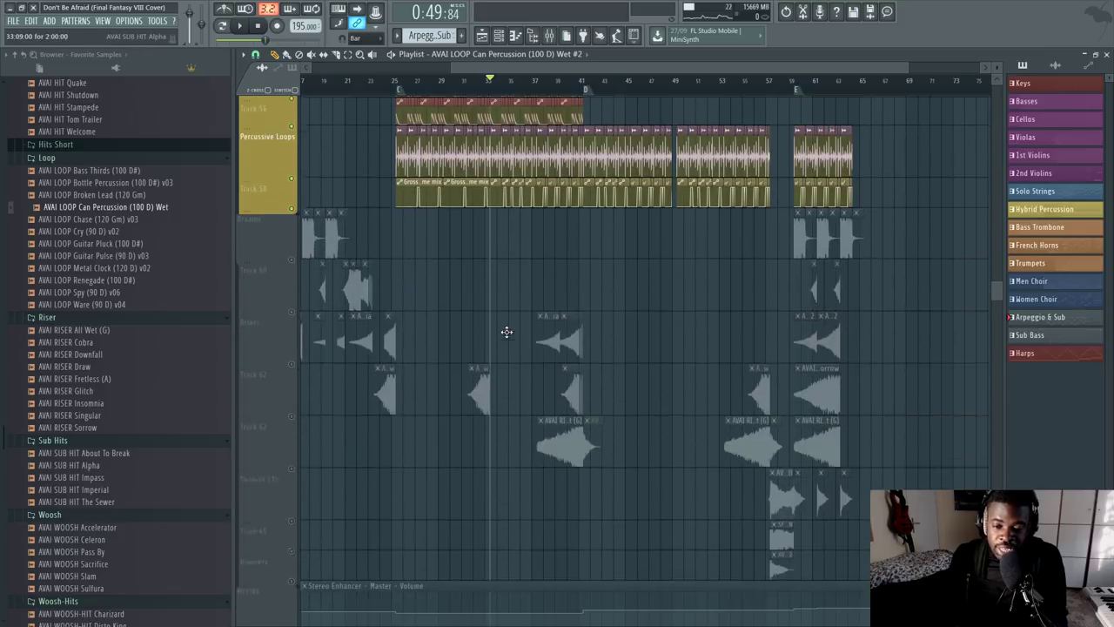
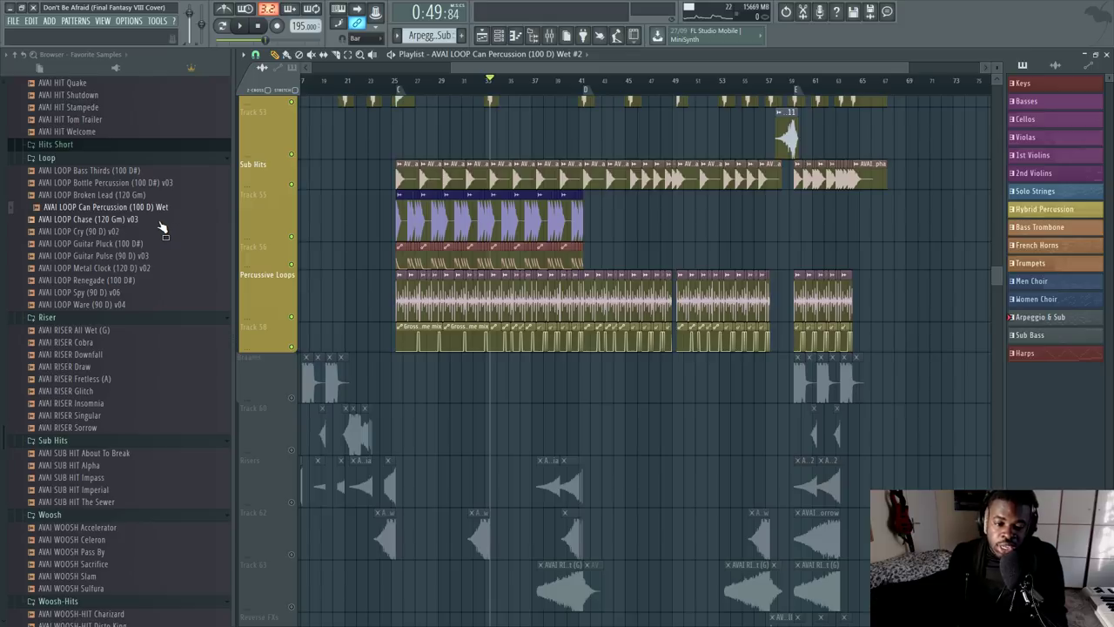
scroll(474, 96, "up", 3)
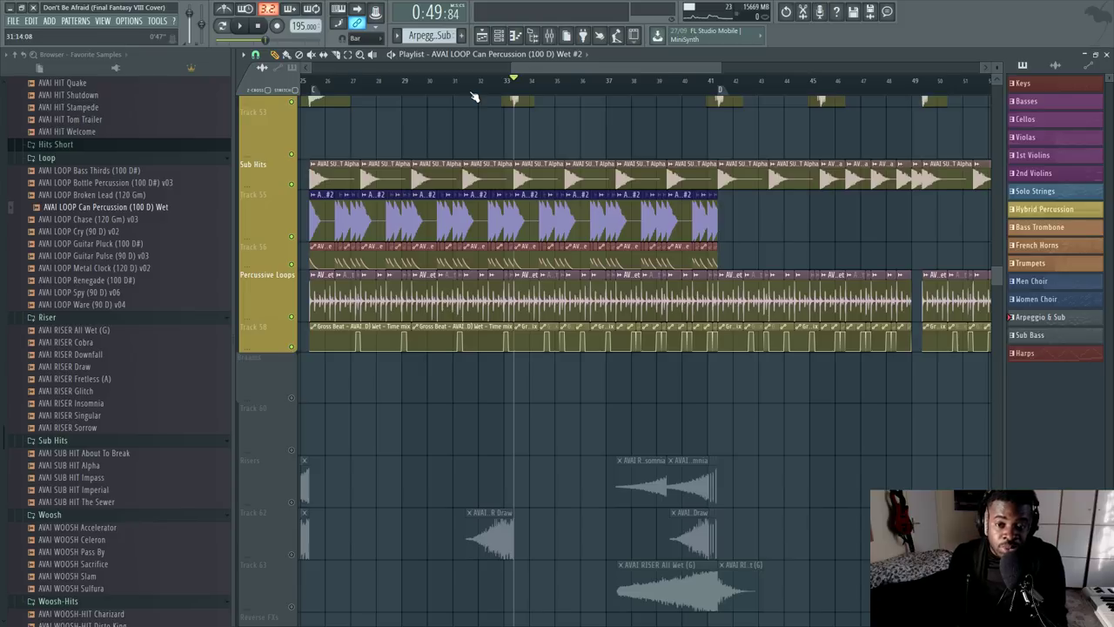
Step: Solo the delayed AVAI SUB HIT Alpha #2 clips together with their channel volume automation below the Sub Hits track
scroll(475, 97, "down", 1)
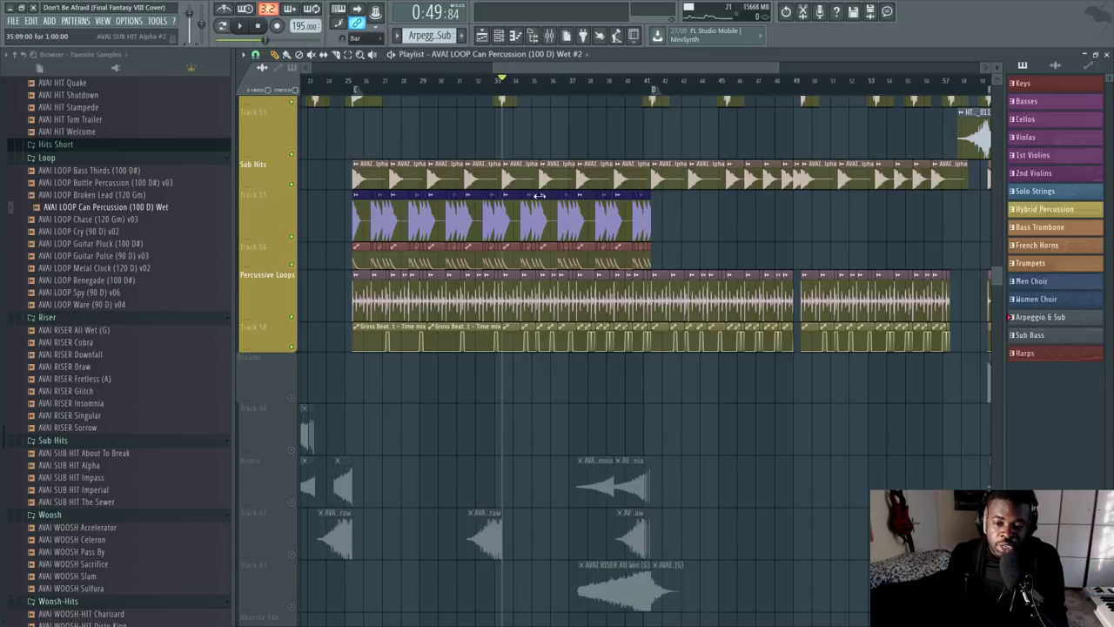
scroll(663, 446, "up", 3)
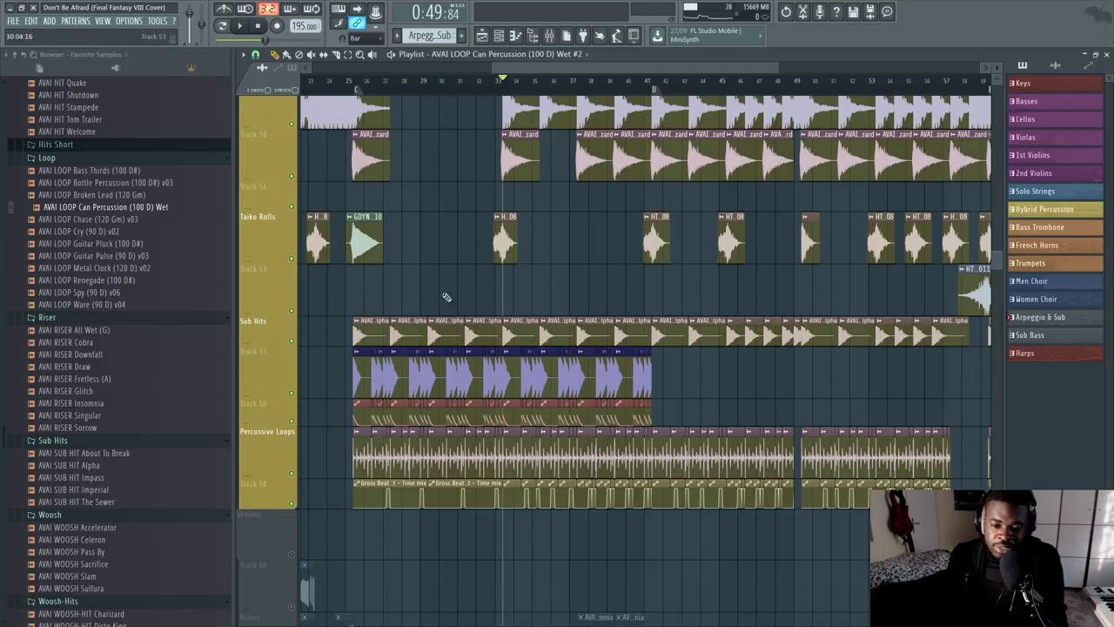
scroll(357, 109, "up", 3)
scroll(701, 372, "down", 2)
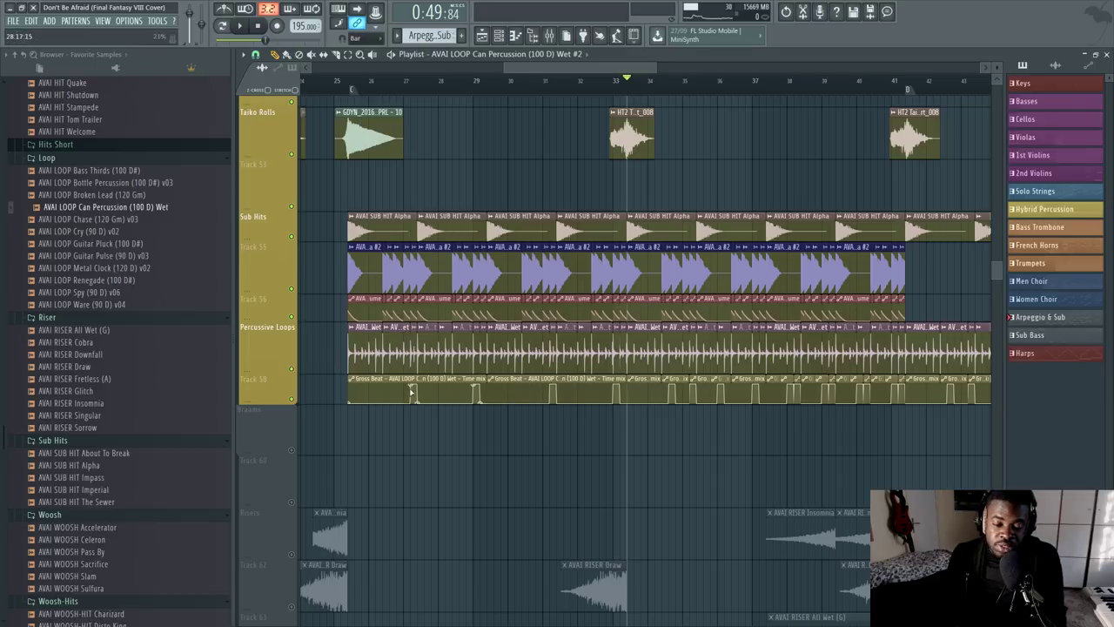
left_click(288, 303)
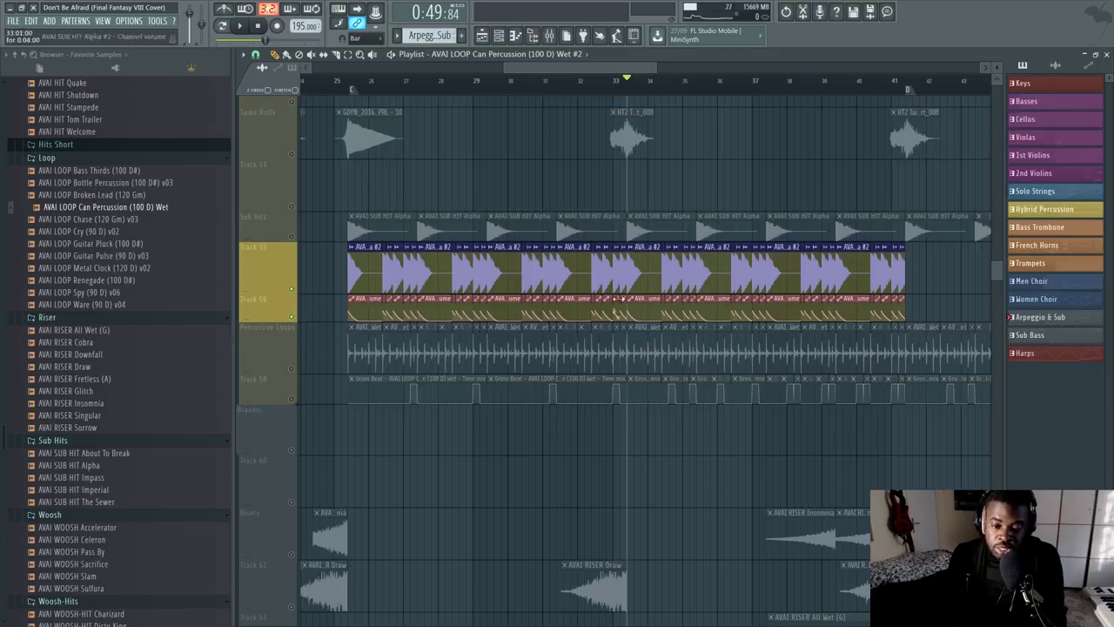
Step: Play the soloed delayed sub hits and their volume automation from section C at bar 25
left_click(353, 90)
scroll(355, 87, "up", 3)
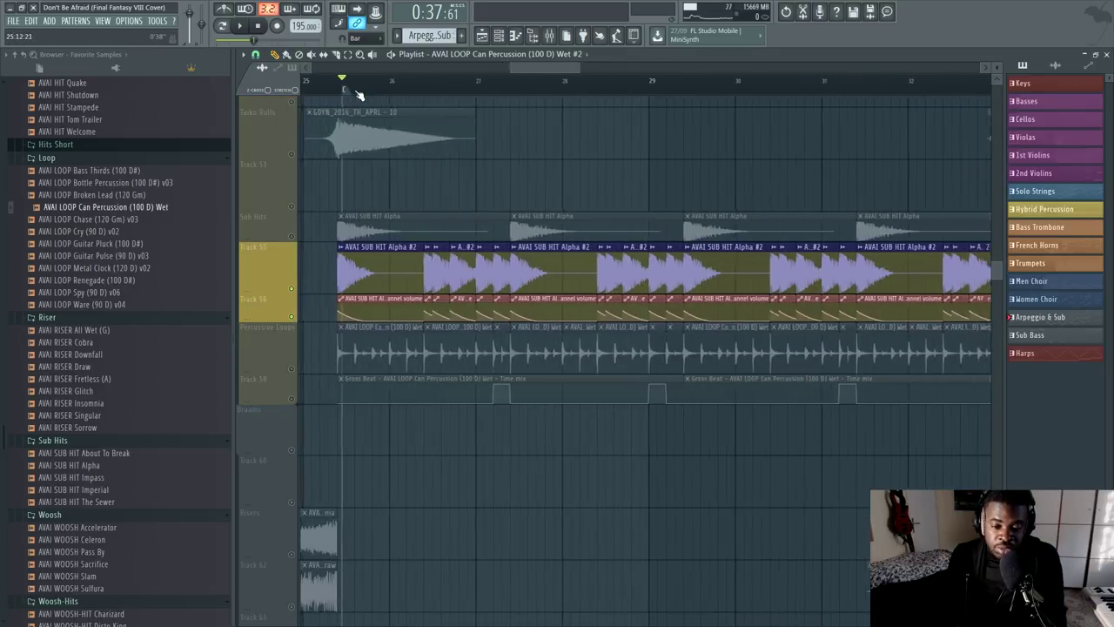
key("space")
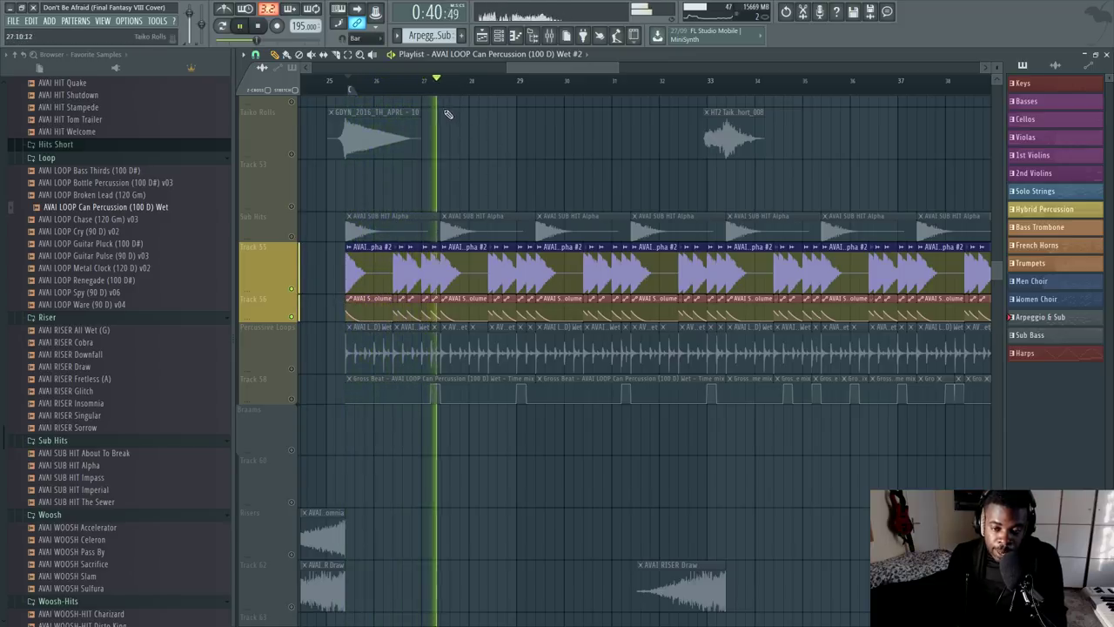
scroll(448, 96, "up", 2)
Step: Stop playback and show the Sub Hit Delayed insert's effects in the mixer
key("F9")
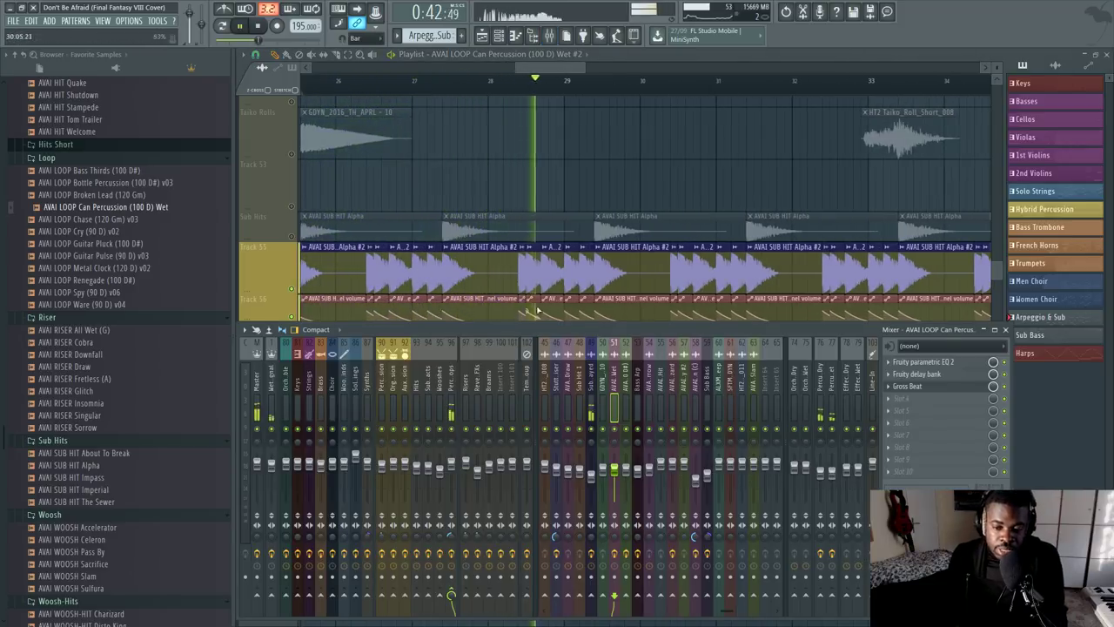
key("space")
left_click(591, 376)
scroll(487, 88, "down", 1)
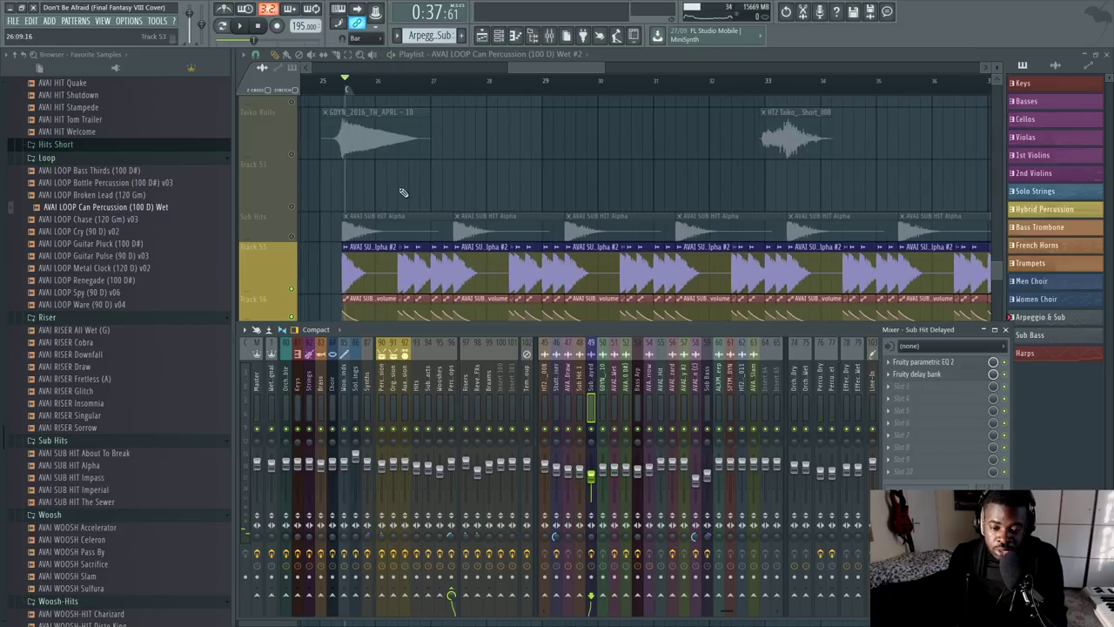
scroll(431, 171, "down", 2)
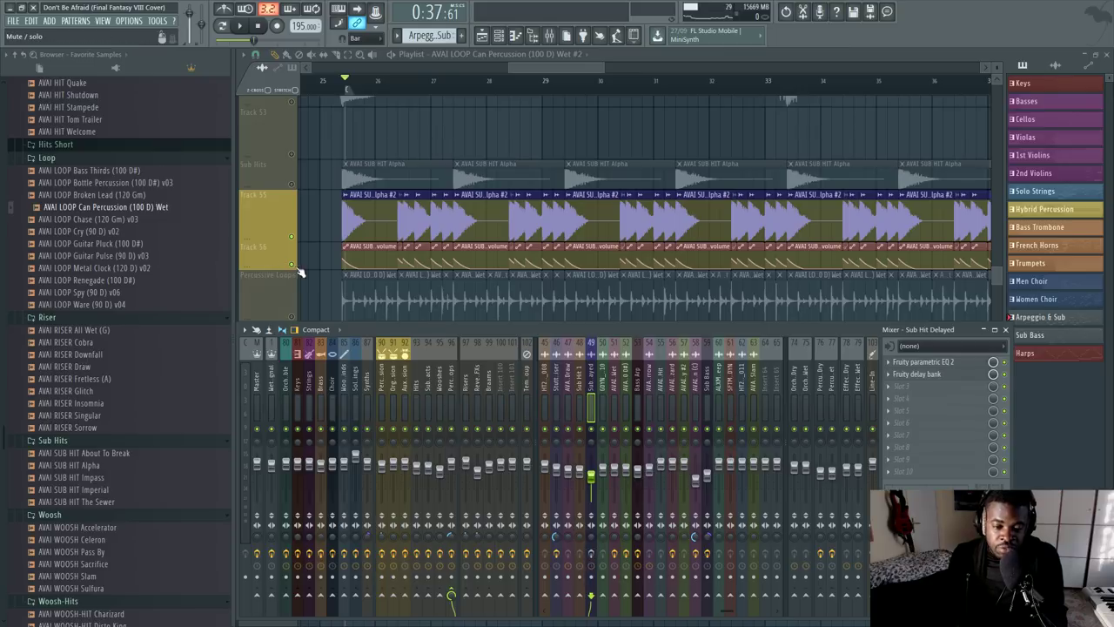
Step: Solo only the delayed sub hit clips without the volume automation track, play them from section C, and stop with the mixer open
key("F9")
scroll(344, 87, "up", 5)
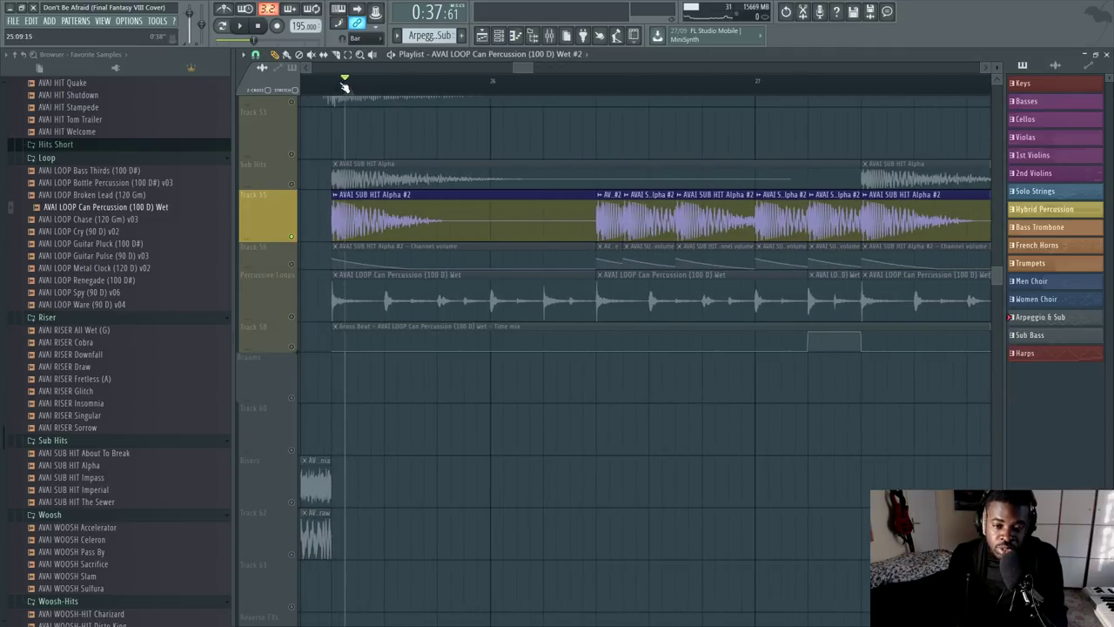
scroll(344, 87, "down", 2)
key("space")
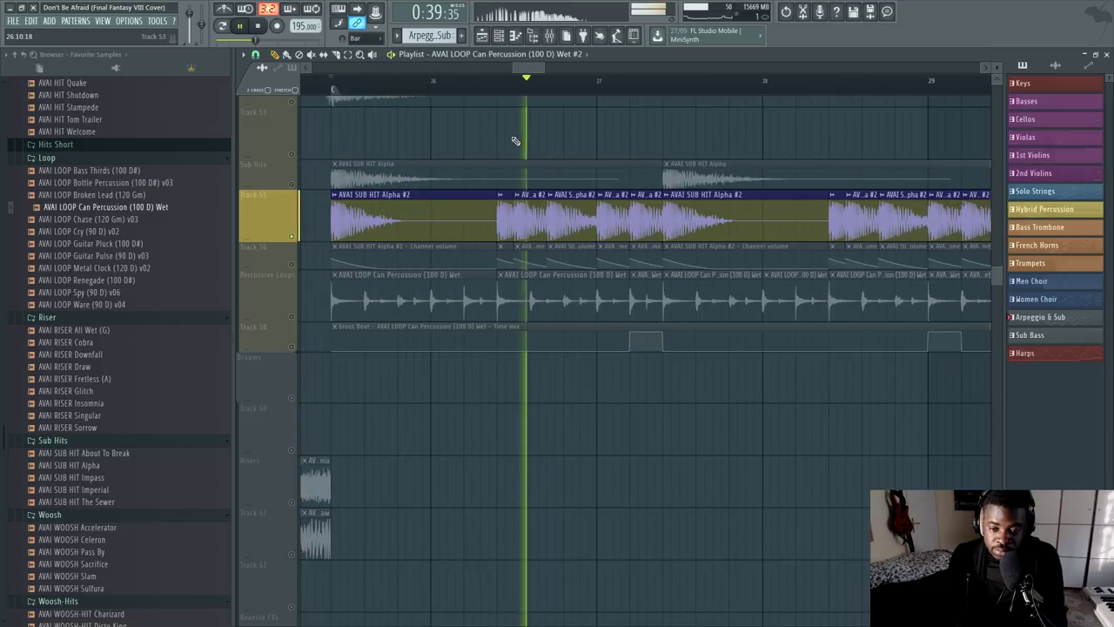
key("F9")
key("space")
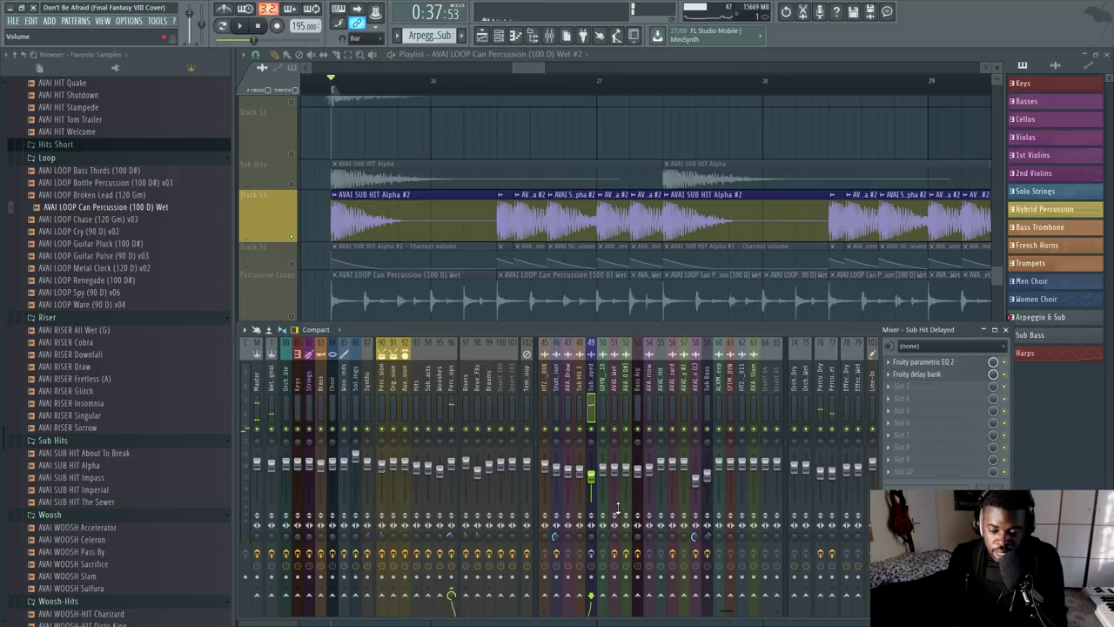
Step: Inspect Fruity parametric EQ 2 and Fruity delay bank on Sub Hit Delayed, play the clips with the delay in view, and close both plugins
left_click(968, 366)
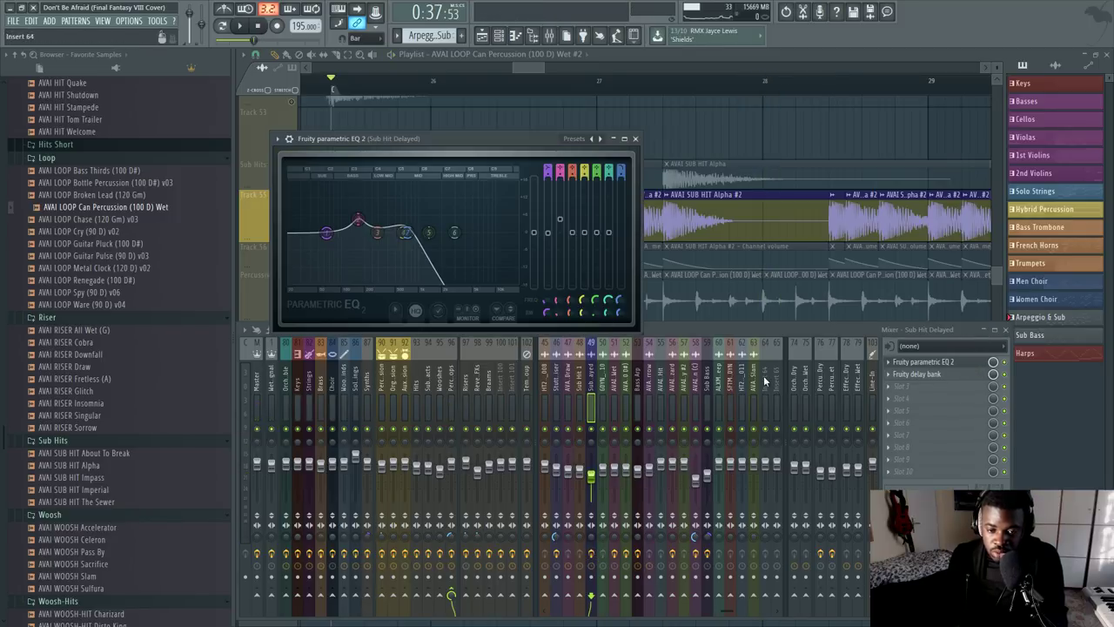
left_click(939, 376)
left_click_drag(461, 154, 615, 225)
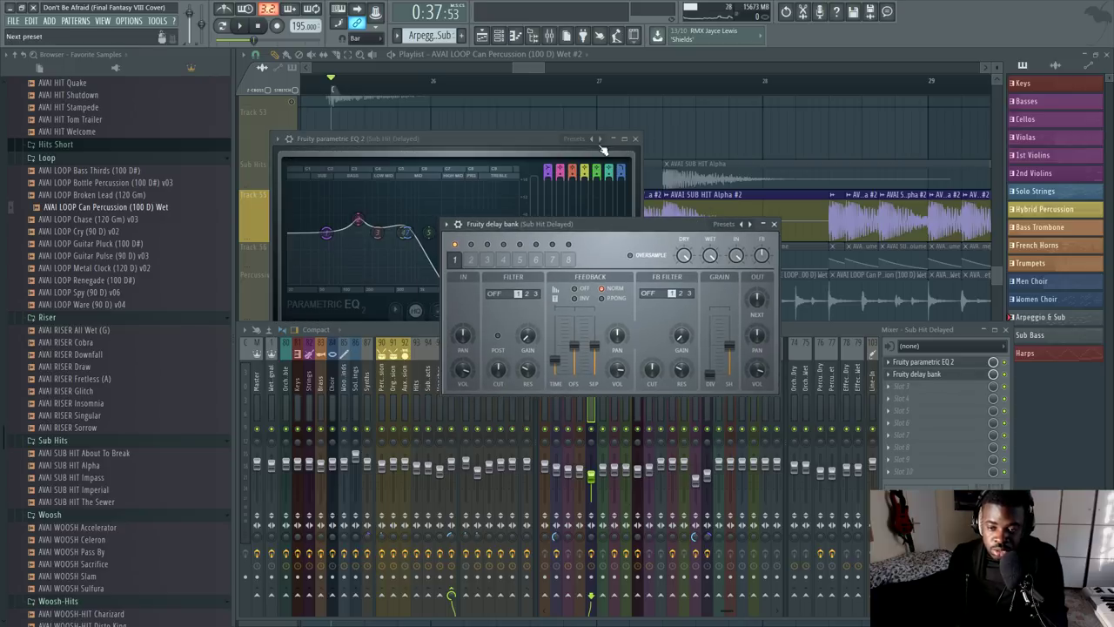
left_click(635, 138)
key("space")
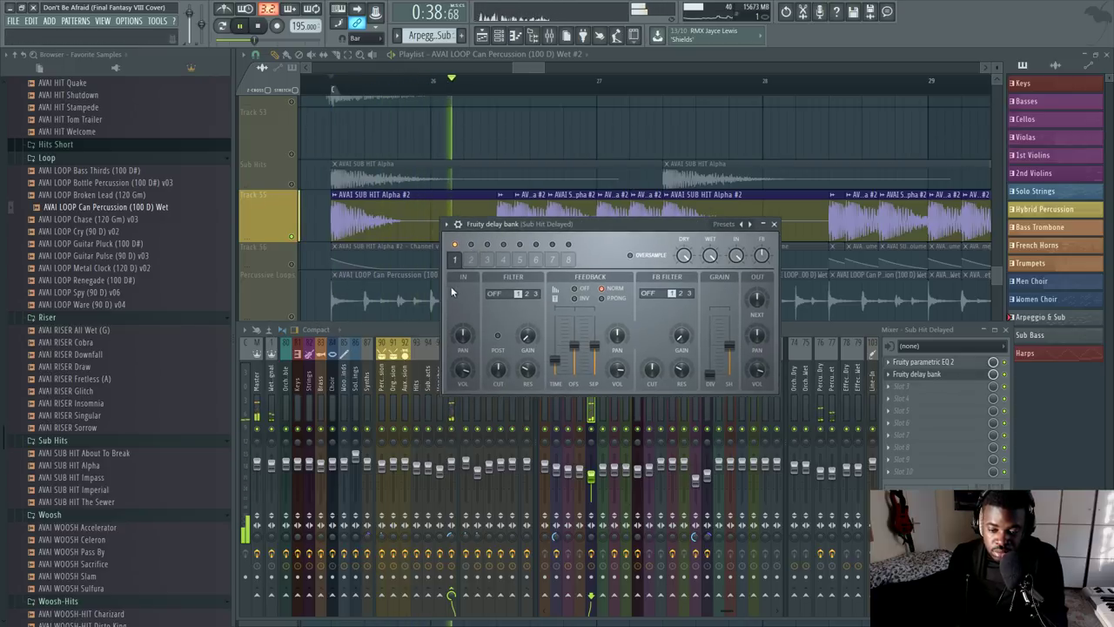
left_click(773, 224)
key("space")
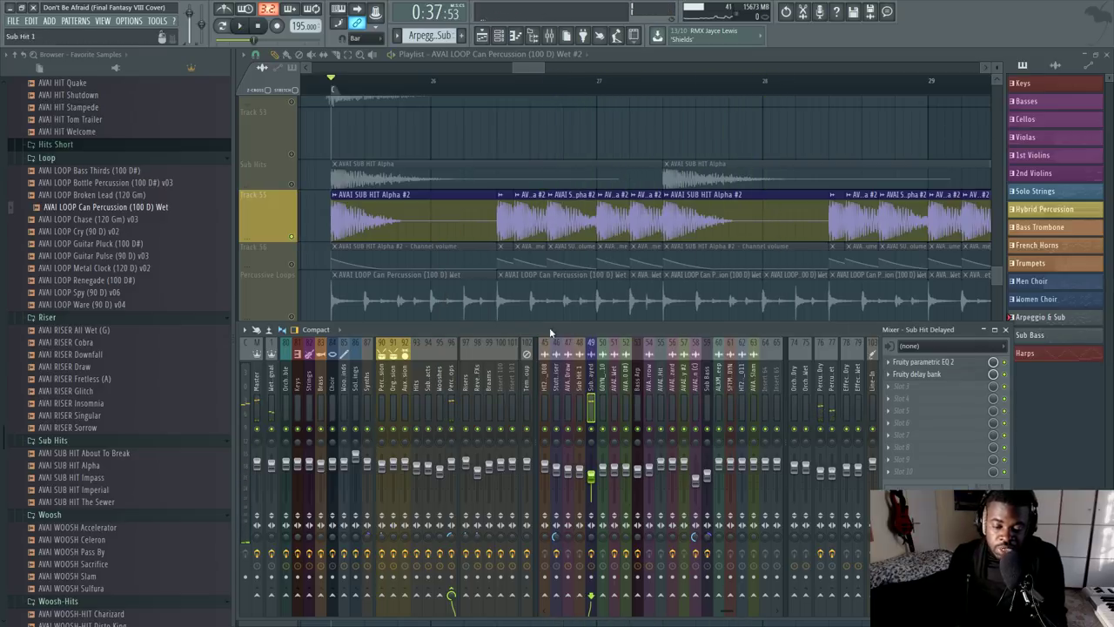
Step: Unmute all tracks, then isolate the delayed sub hits and the Percussive Loops together with their automation tracks
right_click(291, 236)
right_click(291, 236)
right_click(292, 237)
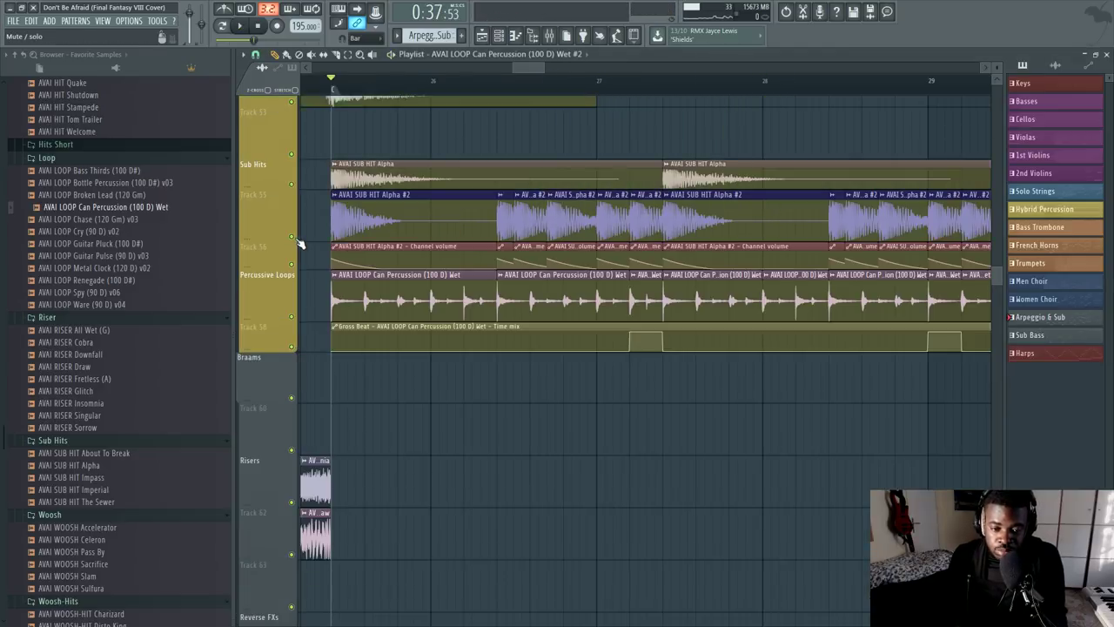
scroll(573, 261, "down", 3)
scroll(517, 358, "up", 3)
scroll(702, 418, "down", 2)
scroll(605, 325, "up", 4)
scroll(522, 348, "down", 6)
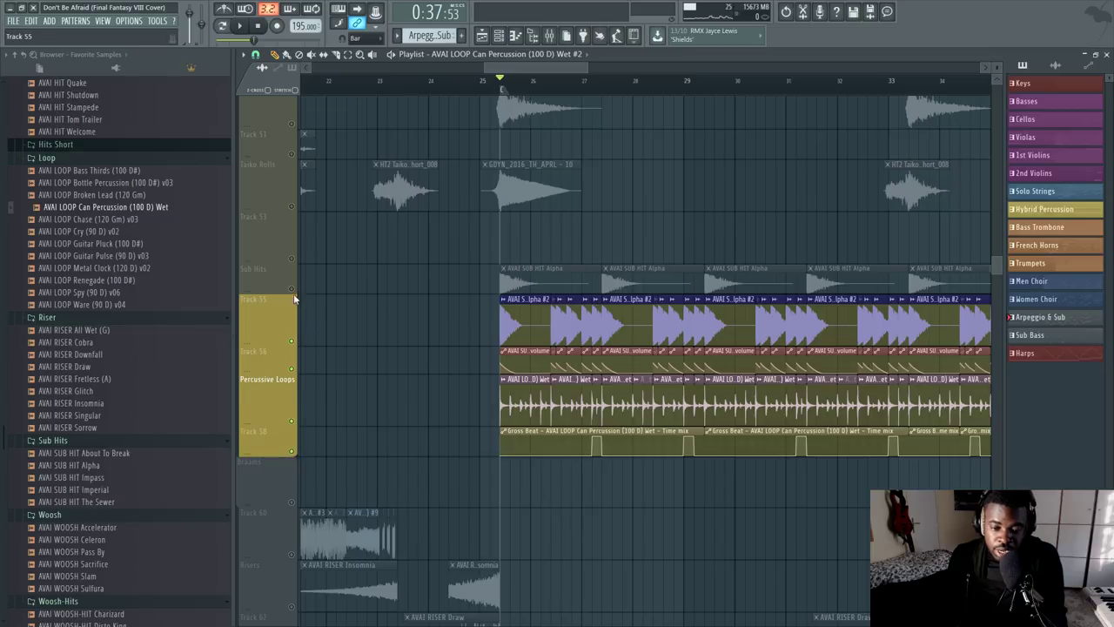
Step: Unmute the Sub Hits track and the Arpeggio & Sub track with its three Bass Arp automation tracks
scroll(330, 300, "up", 5)
scroll(334, 300, "up", 4)
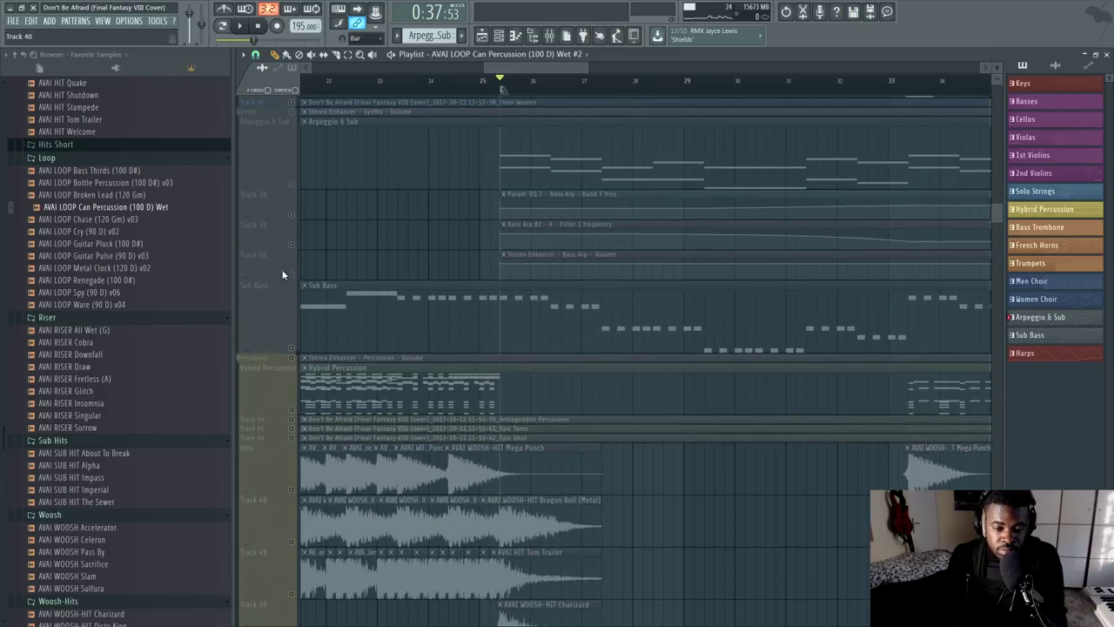
left_click(292, 214)
left_click(291, 184)
Step: Play the arpeggio, sub hits and percussive loops together from section C while viewing their tracks, and stop after bar 29
key("space")
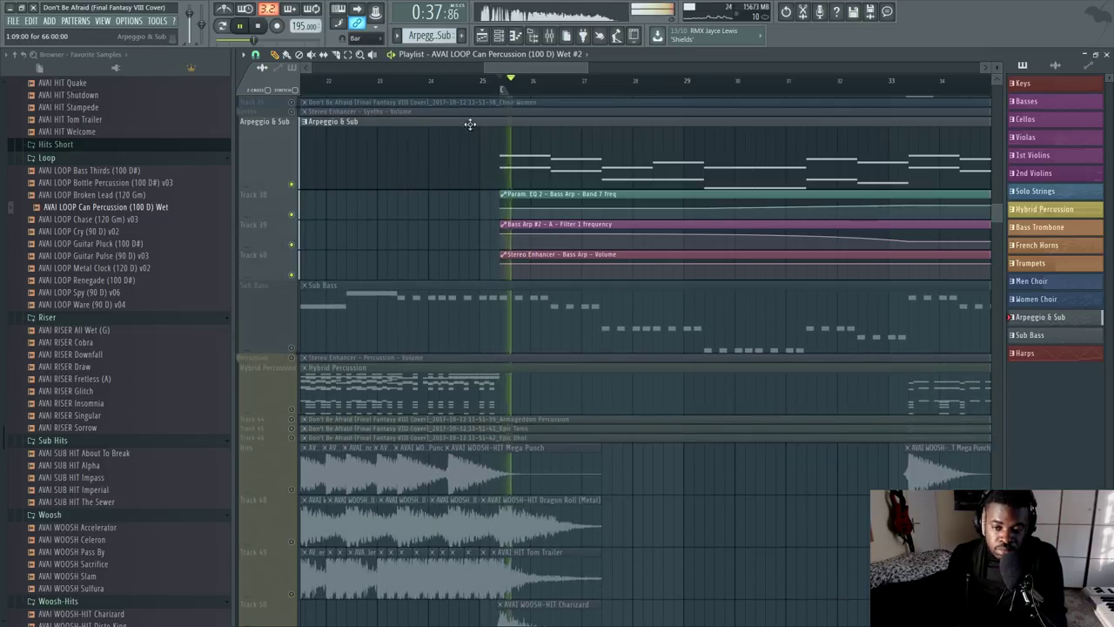
scroll(502, 90, "down", 3)
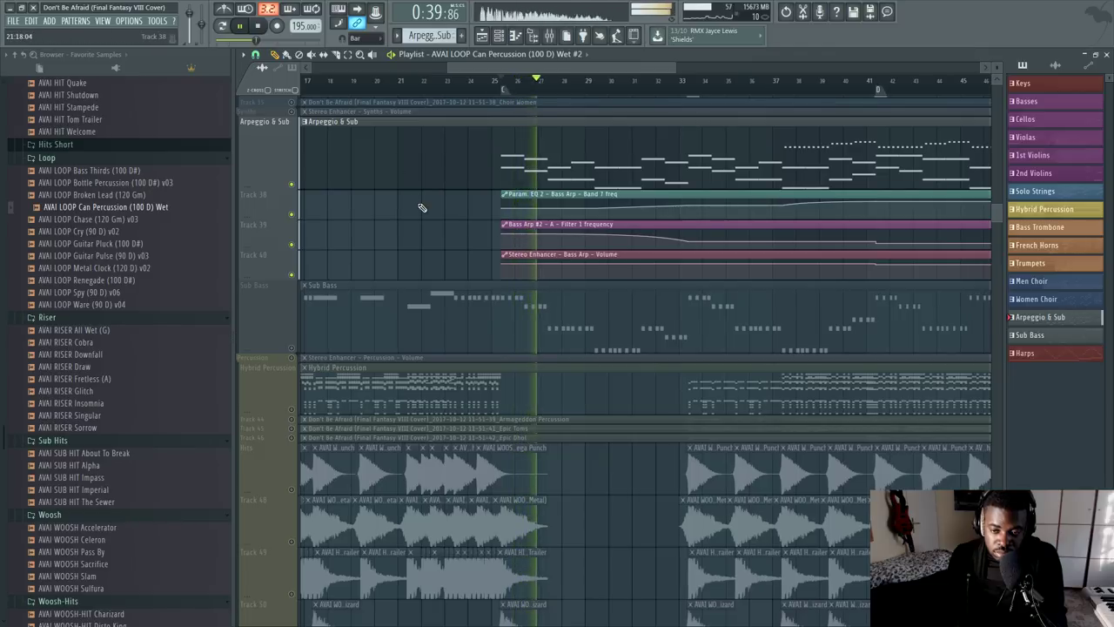
scroll(416, 221, "down", 6)
scroll(416, 221, "down", 5)
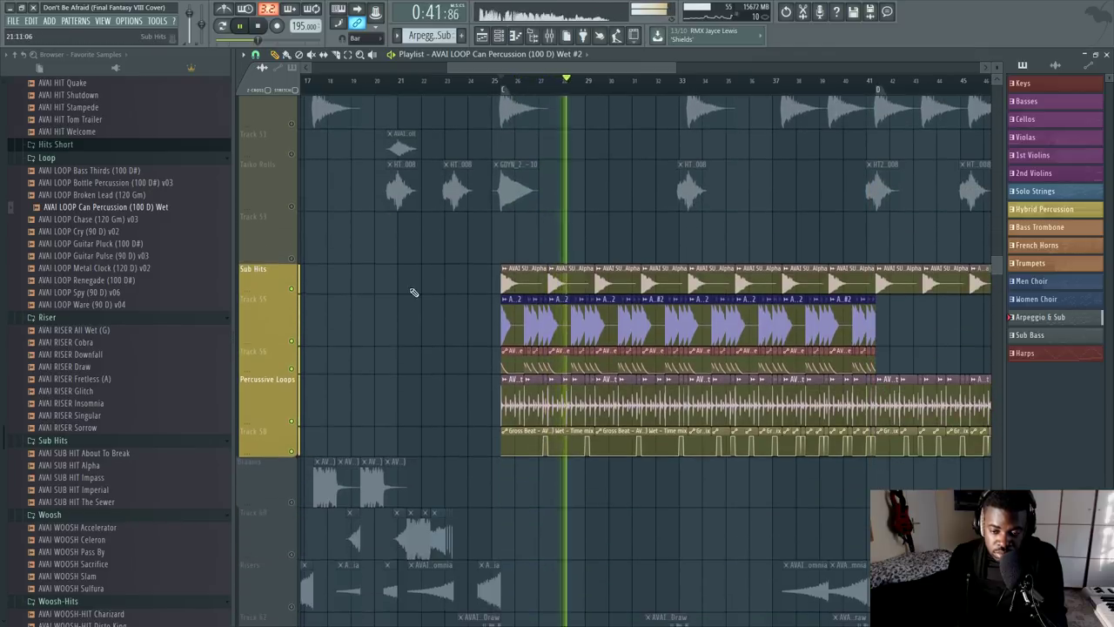
scroll(643, 80, "down", 3)
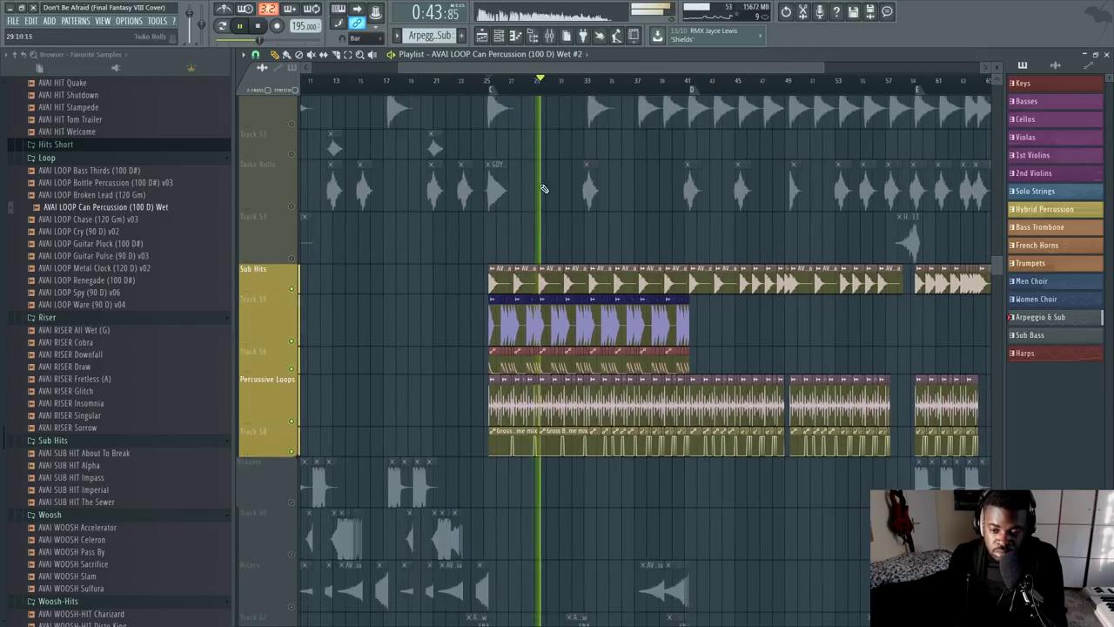
scroll(479, 292, "down", 6)
key("space")
scroll(445, 322, "up", 7)
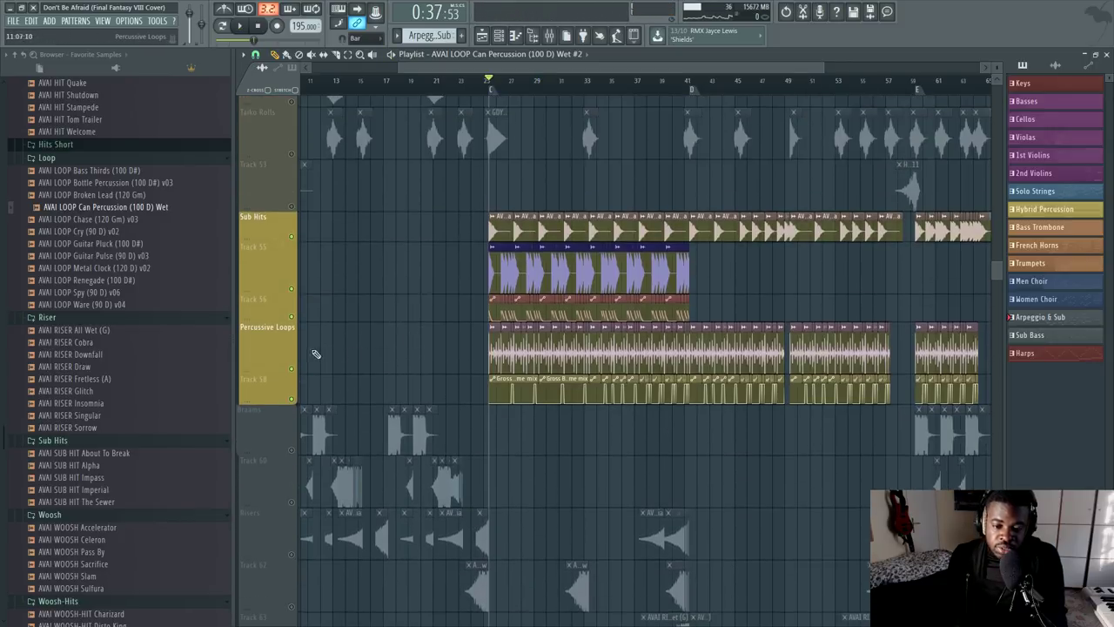
Step: Unmute all tracks and look over the whole arrangement from the solo strings and brass to the percussion
right_click(293, 369)
scroll(539, 217, "up", 20)
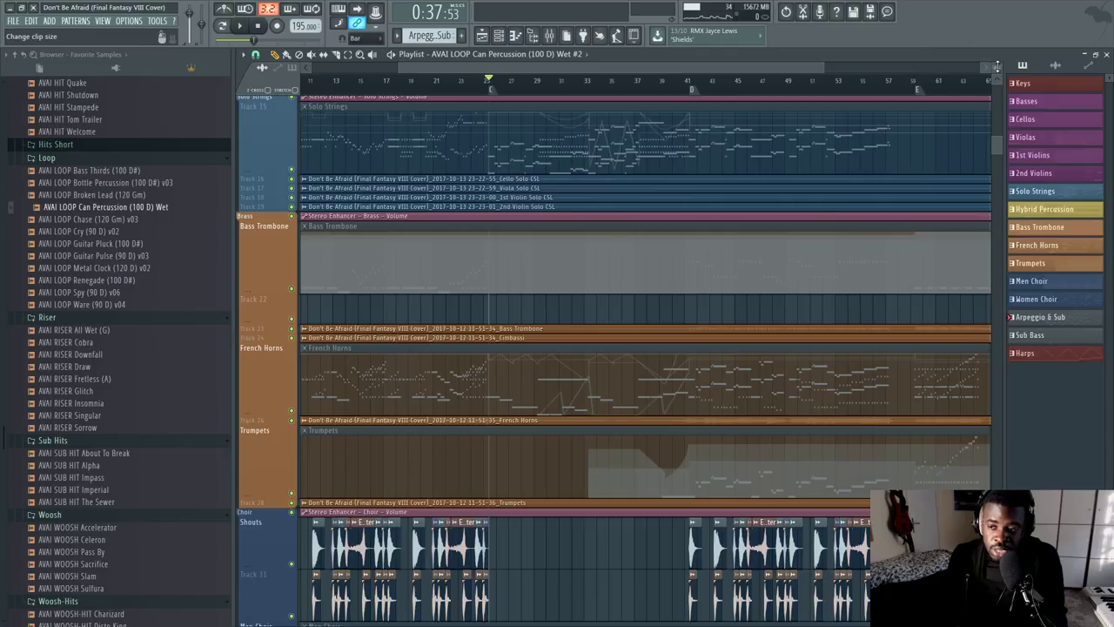
left_click_drag(994, 66, 995, 87)
scroll(550, 92, "down", 2)
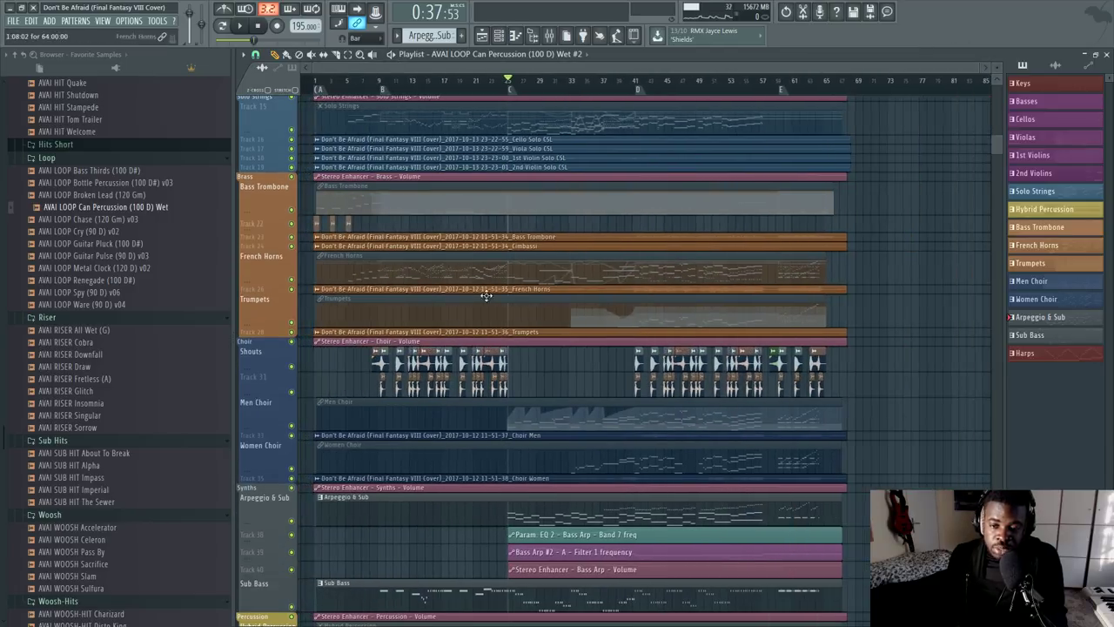
scroll(612, 91, "up", 3)
scroll(487, 270, "down", 15)
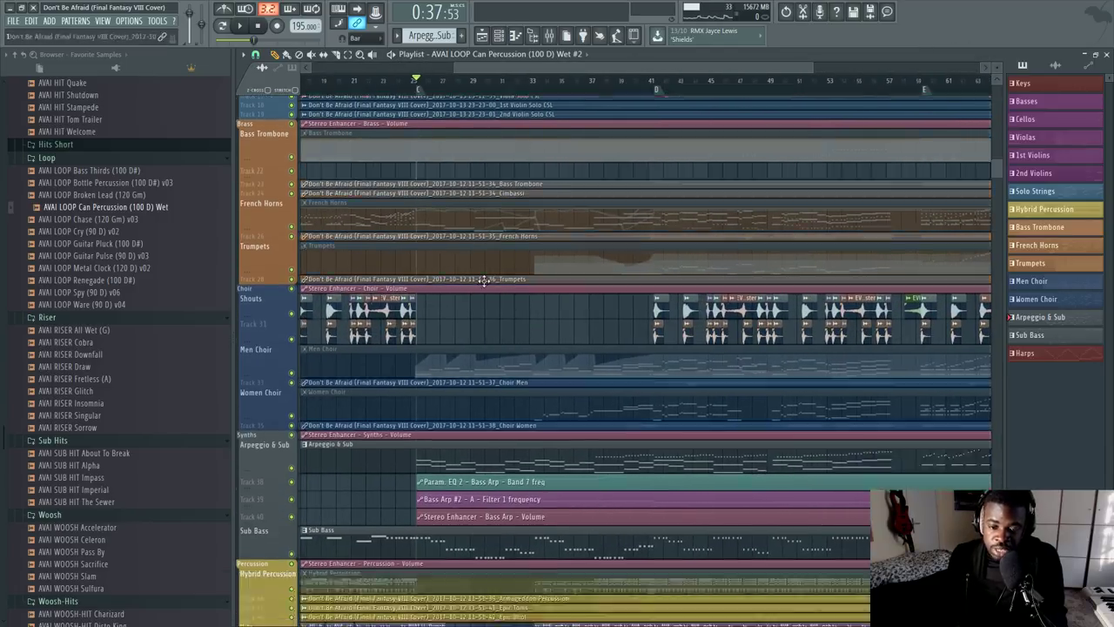
scroll(419, 347, "up", 5)
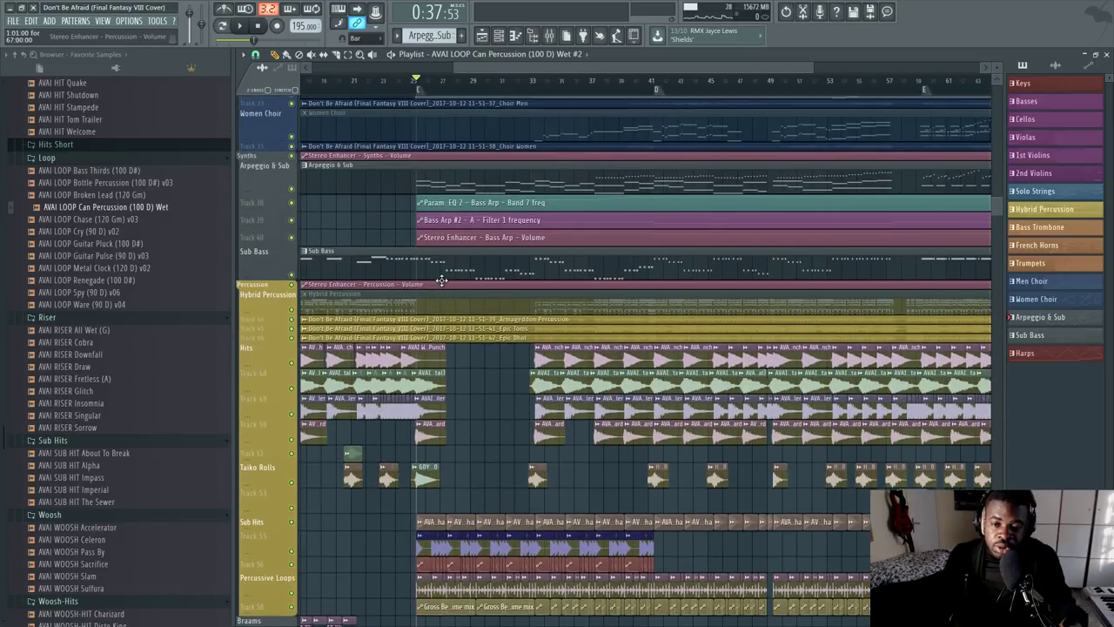
Step: Look over the AVAI riser, sub hit and woosh samples in the browser and the percussion layers through section D
scroll(466, 115, "down", 3)
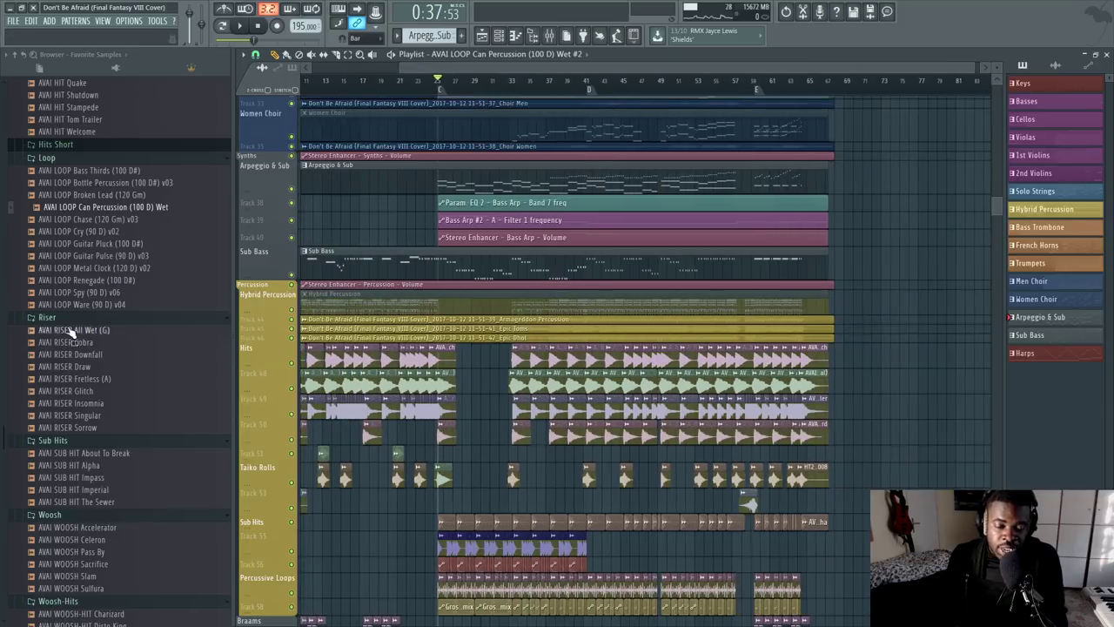
scroll(109, 531, "down", 5)
scroll(130, 348, "up", 1)
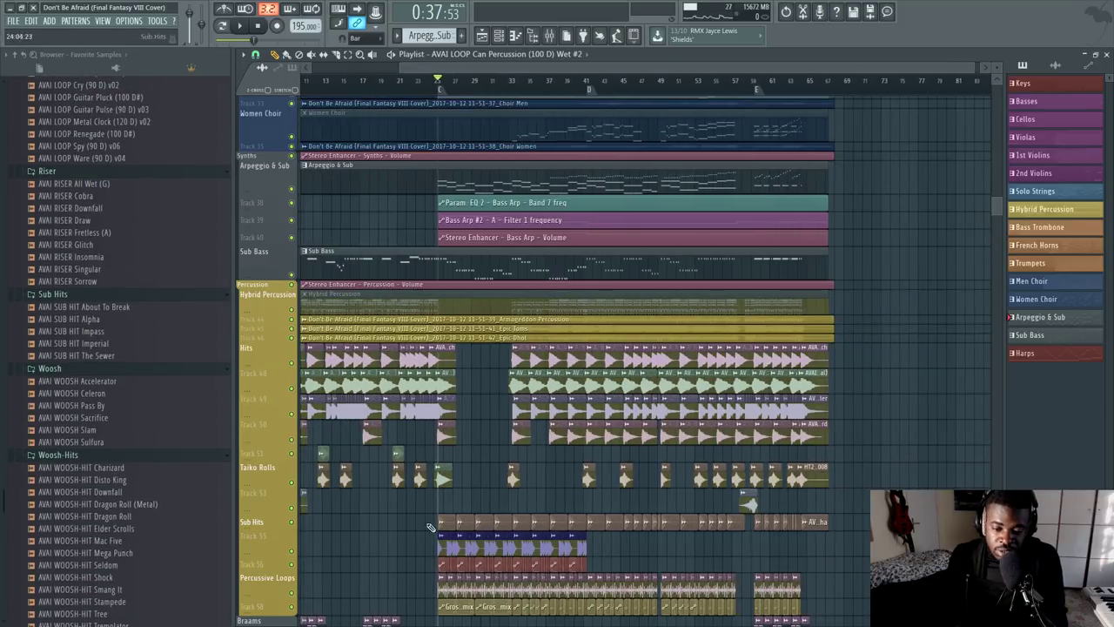
scroll(620, 514, "up", 4)
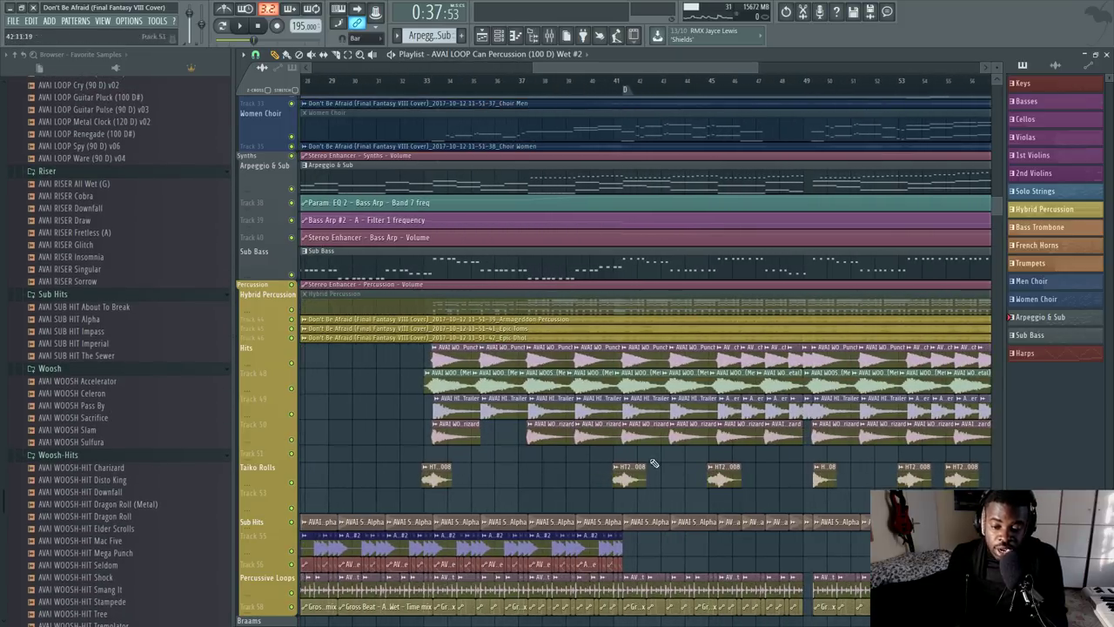
scroll(619, 514, "down", 2)
scroll(497, 82, "down", 3)
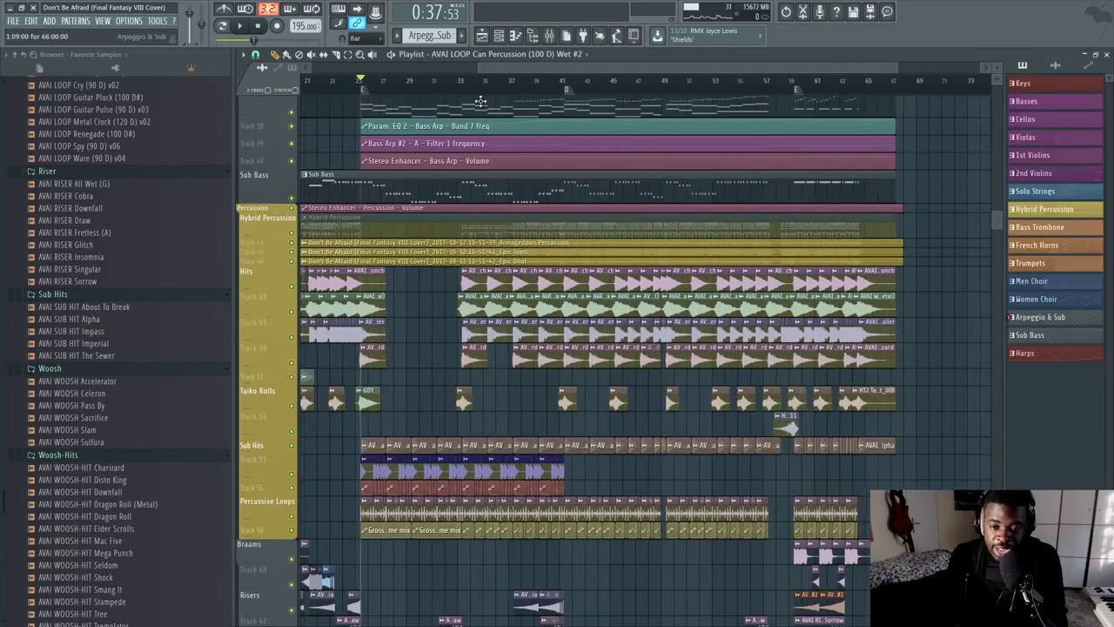
Step: Move the playhead through section C to bar 39 and view the arrangement through to its end after section E
left_click(461, 86)
scroll(462, 86, "down", 1)
scroll(461, 86, "up", 2)
left_click(327, 87)
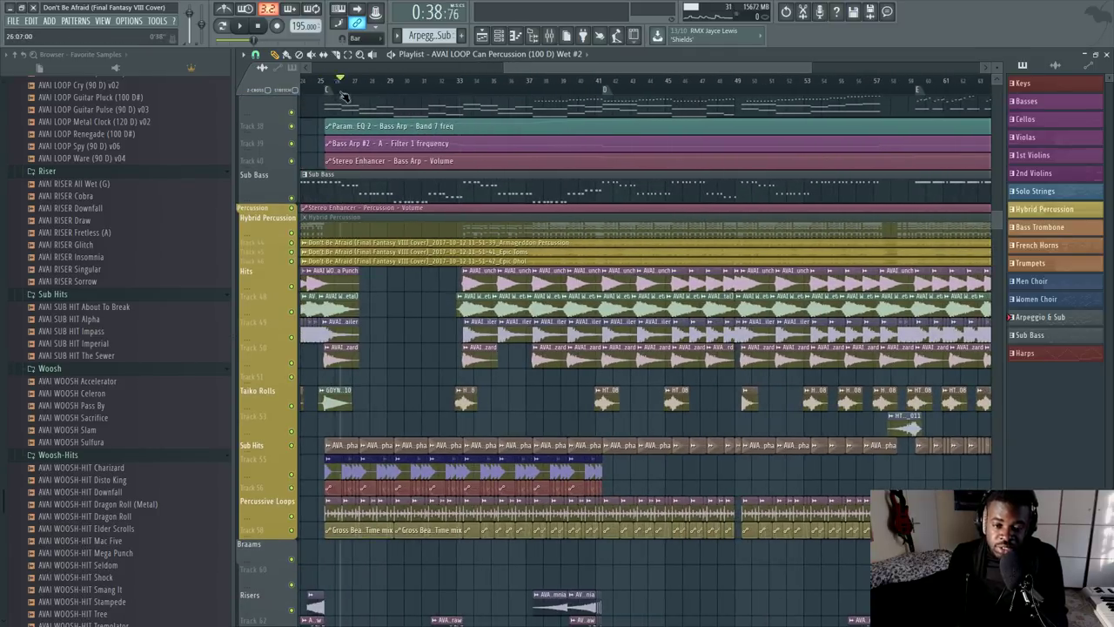
left_click_drag(561, 123, 442, 114)
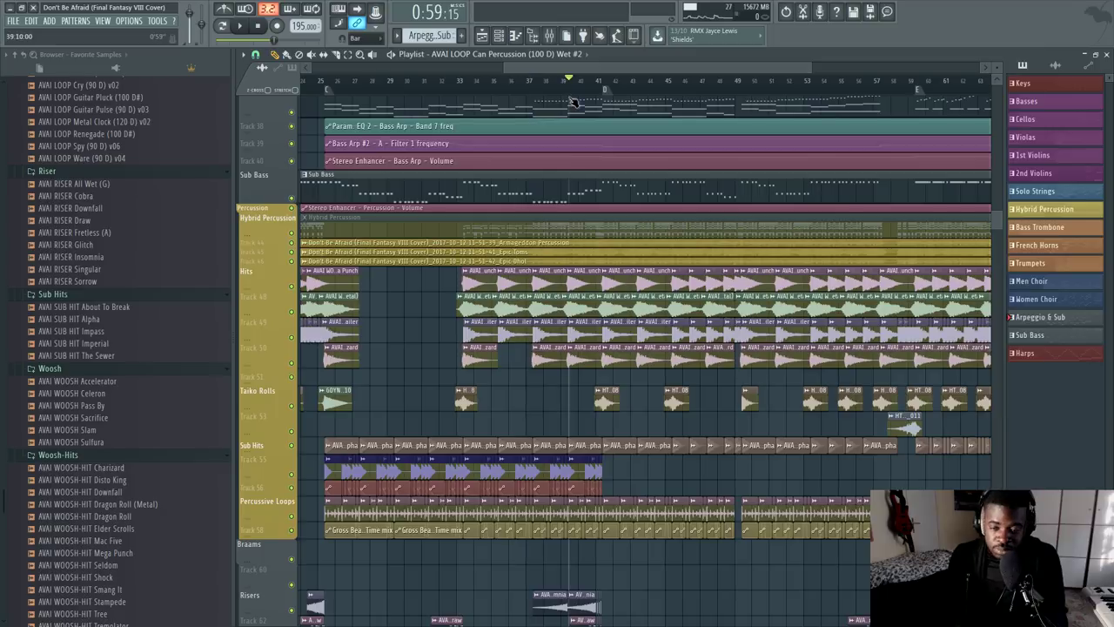
scroll(585, 88, "down", 3)
left_click_drag(663, 68, 763, 70)
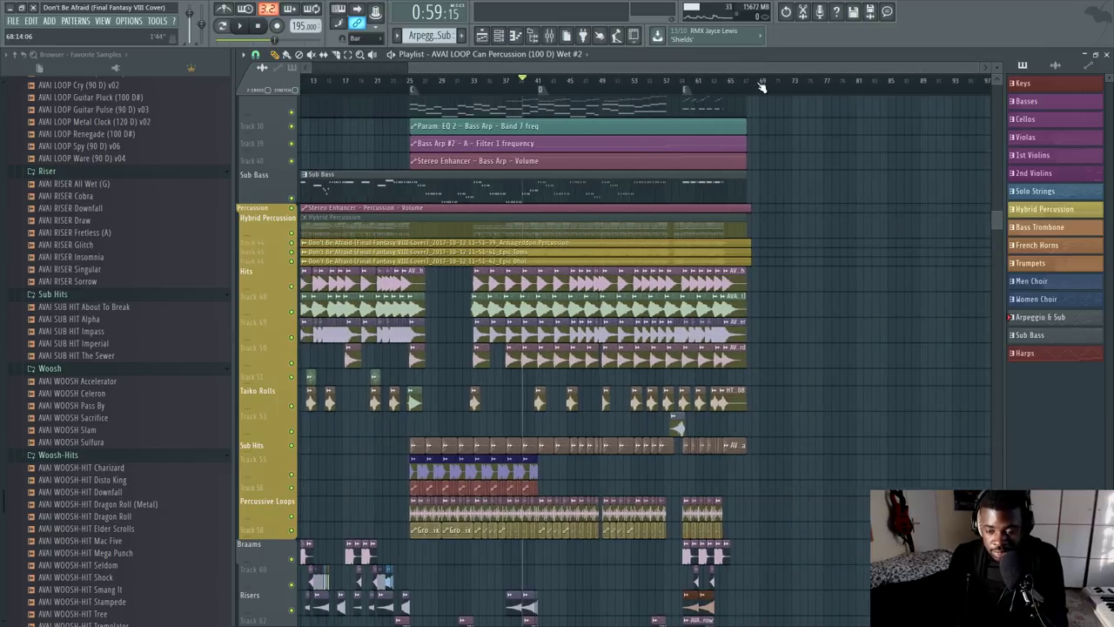
Step: Examine the sub hits, percussive loops, braams and risers around section E, and view the percussion tracks across the whole arrangement
scroll(764, 84, "up", 3)
scroll(748, 141, "down", 10)
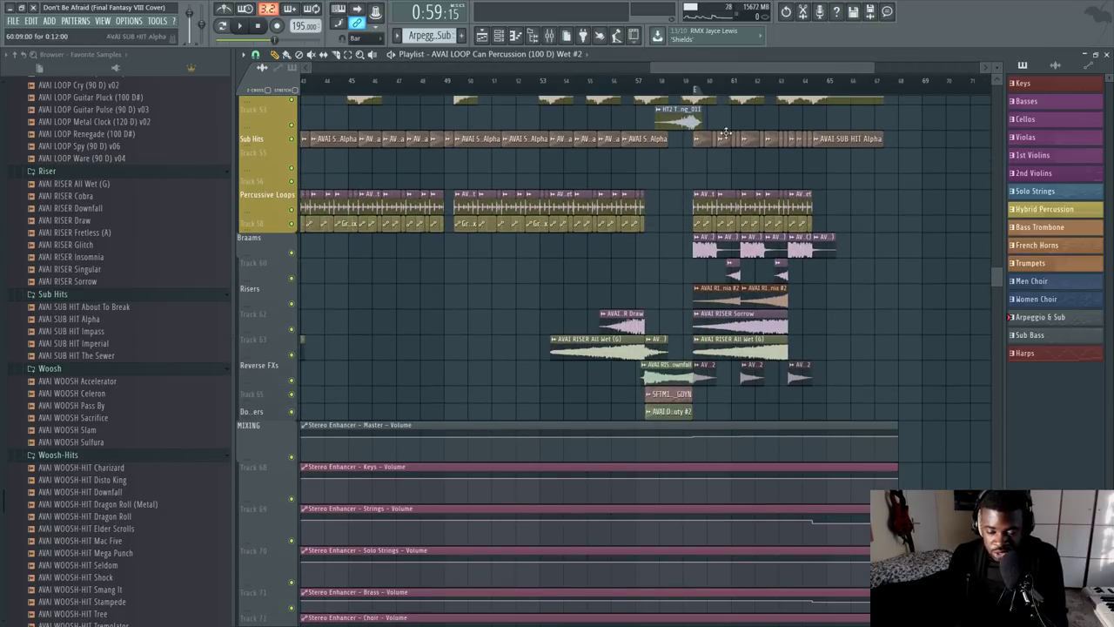
scroll(708, 88, "down", 2)
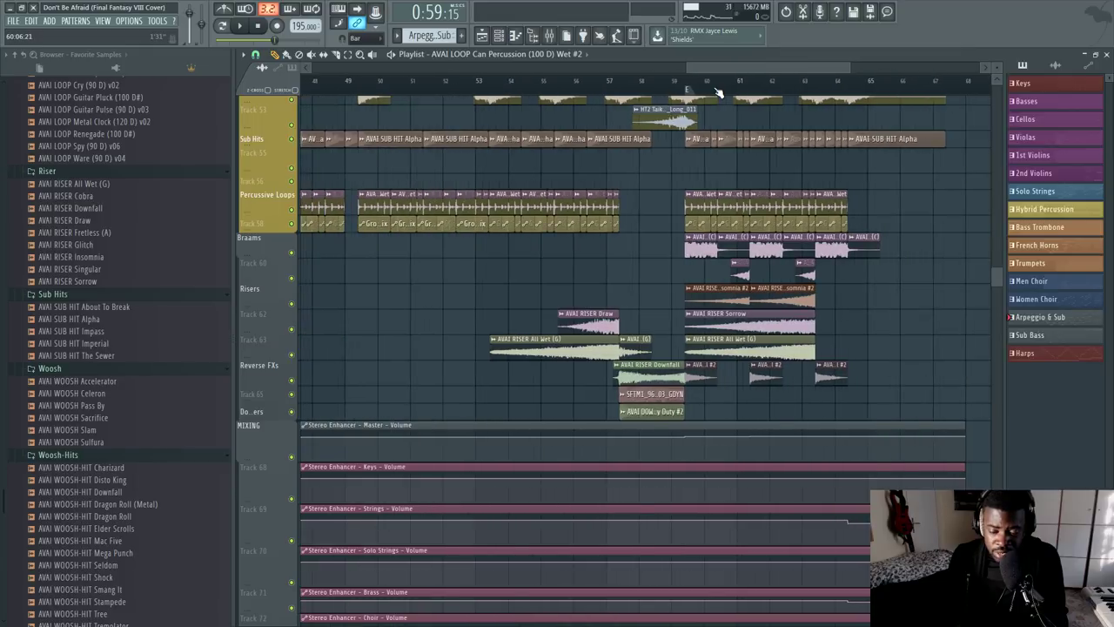
scroll(705, 92, "down", 1)
scroll(626, 305, "up", 5)
scroll(707, 93, "down", 4)
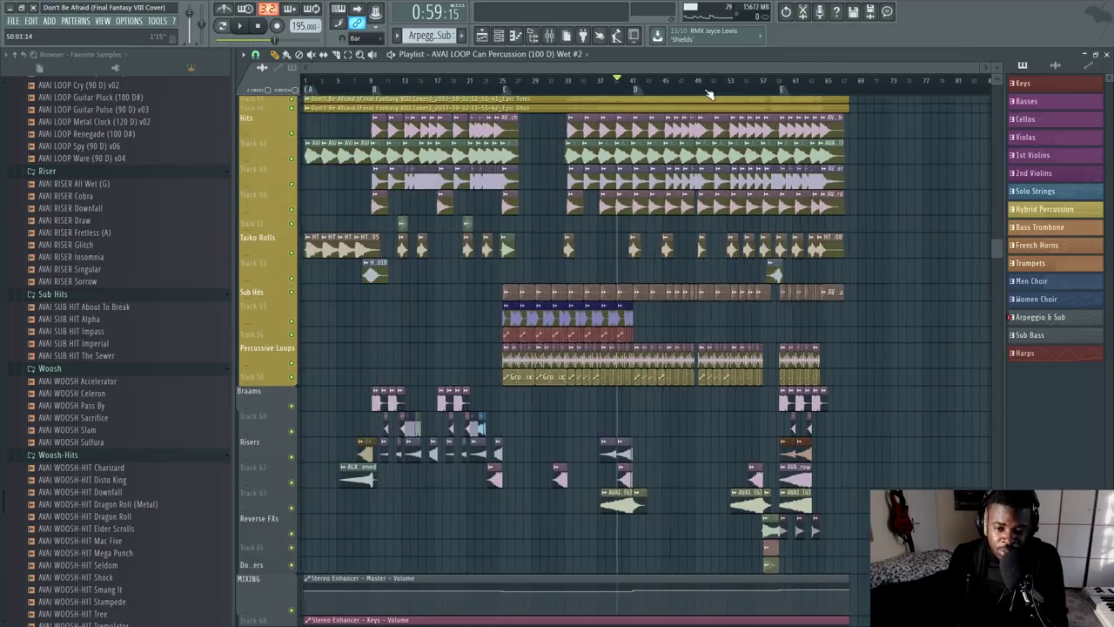
scroll(659, 173, "up", 3)
scroll(94, 392, "down", 6)
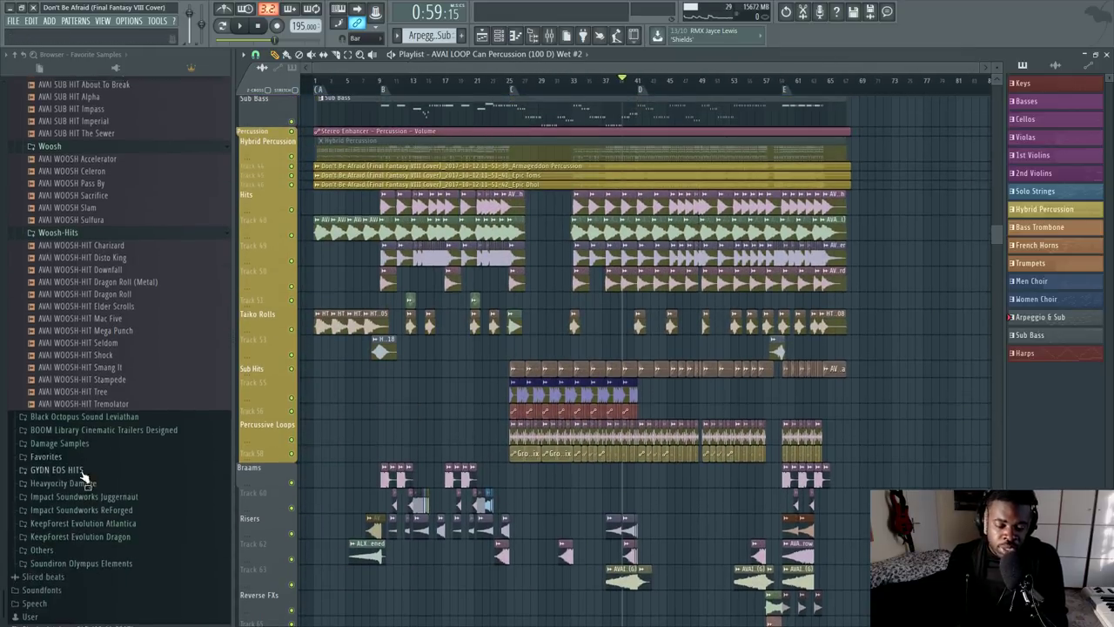
Step: Look over the AVAI loop, riser, sub hit and woosh-hit samples in the browser against the percussion and riser tracks
scroll(94, 359, "up", 3)
scroll(84, 314, "up", 12)
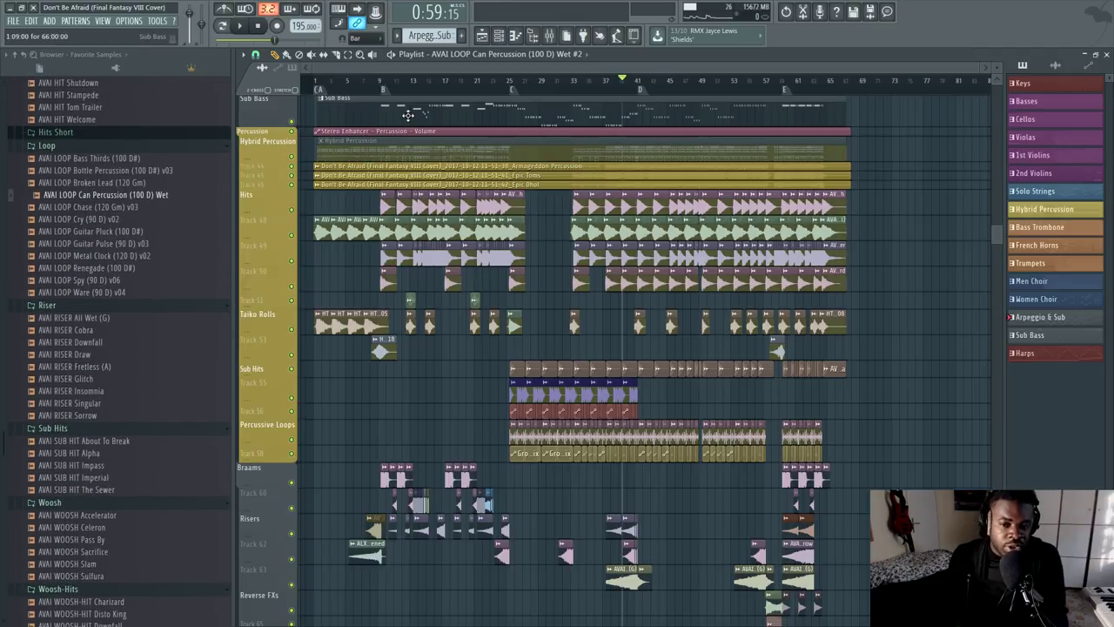
scroll(616, 90, "up", 4)
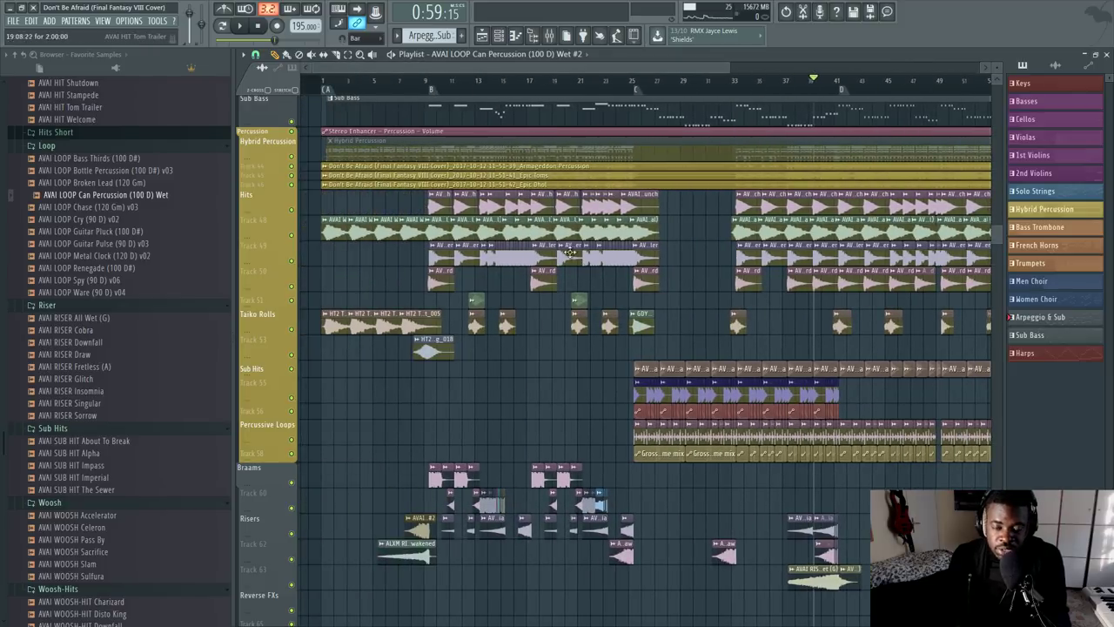
scroll(566, 93, "down", 4)
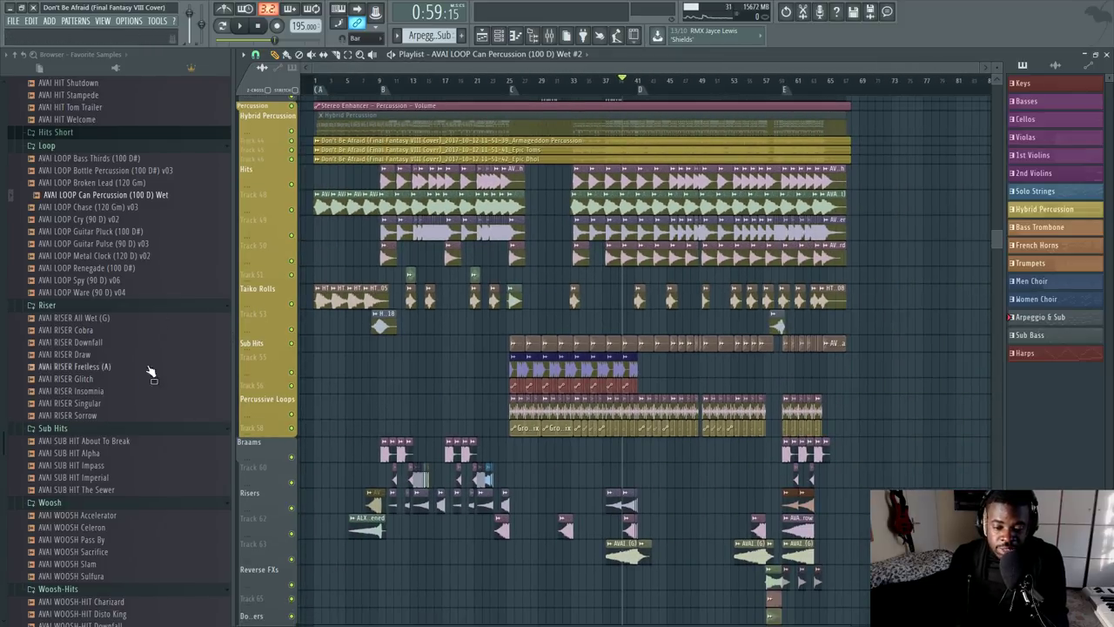
scroll(148, 385, "down", 15)
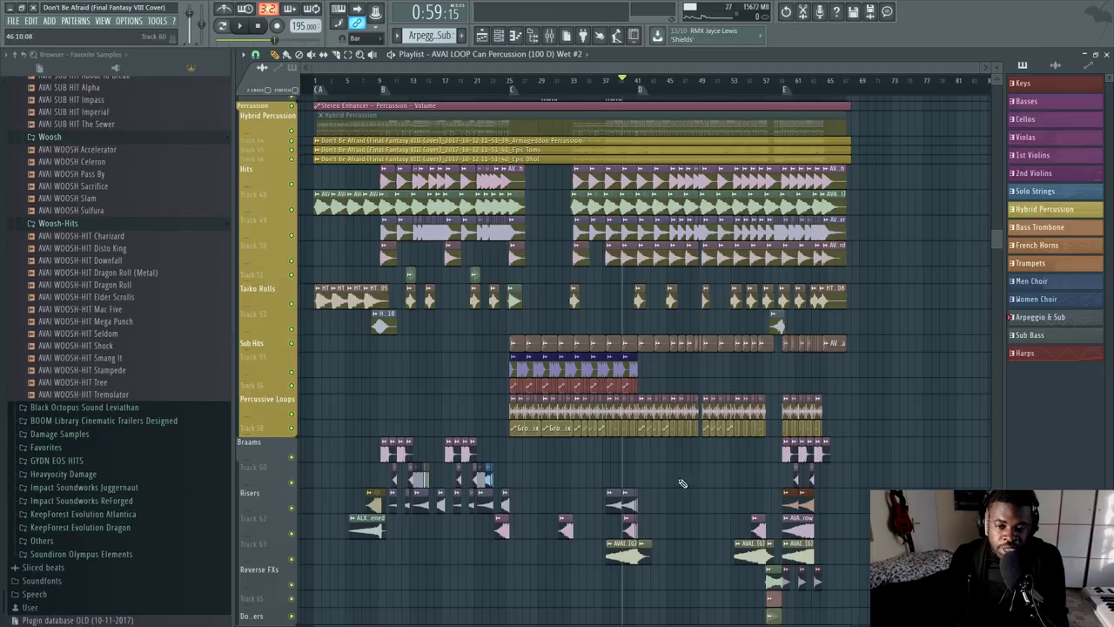
scroll(116, 364, "up", 18)
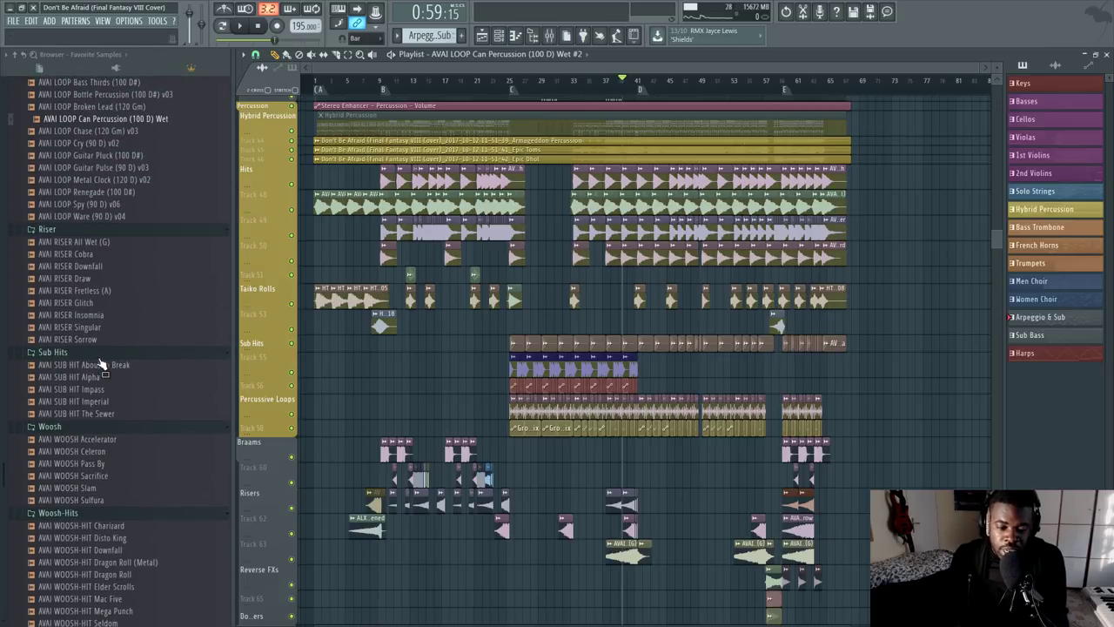
scroll(68, 253, "down", 12)
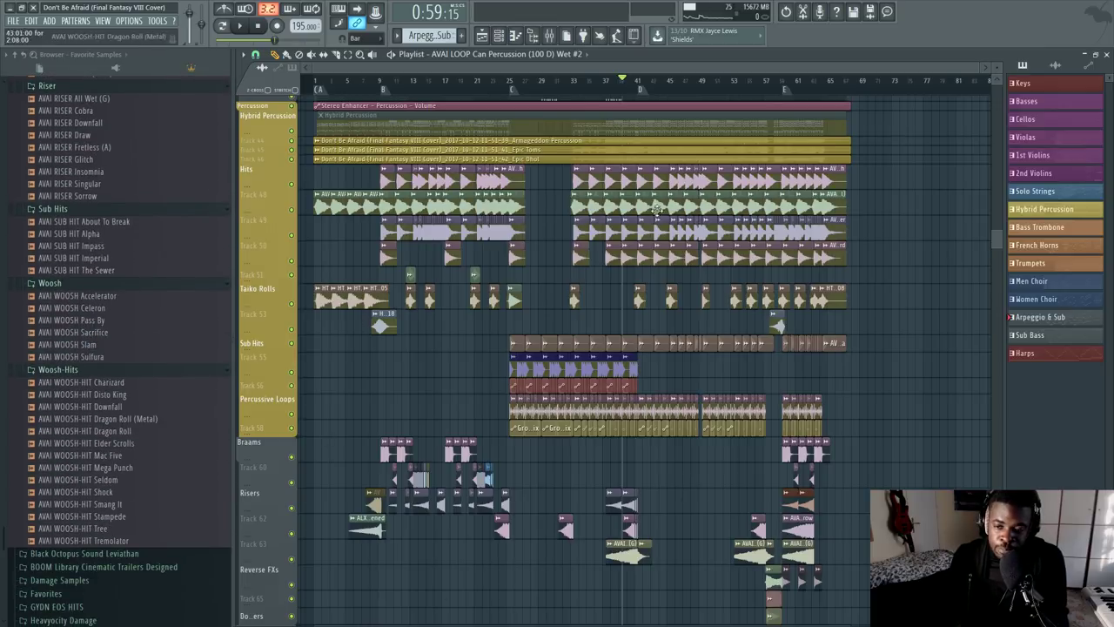
Step: Enlarge the percussion tracks and examine the arrangement down through the braams, risers, reverse FXs and downers to the mixing automation
scroll(996, 67, "up", 4)
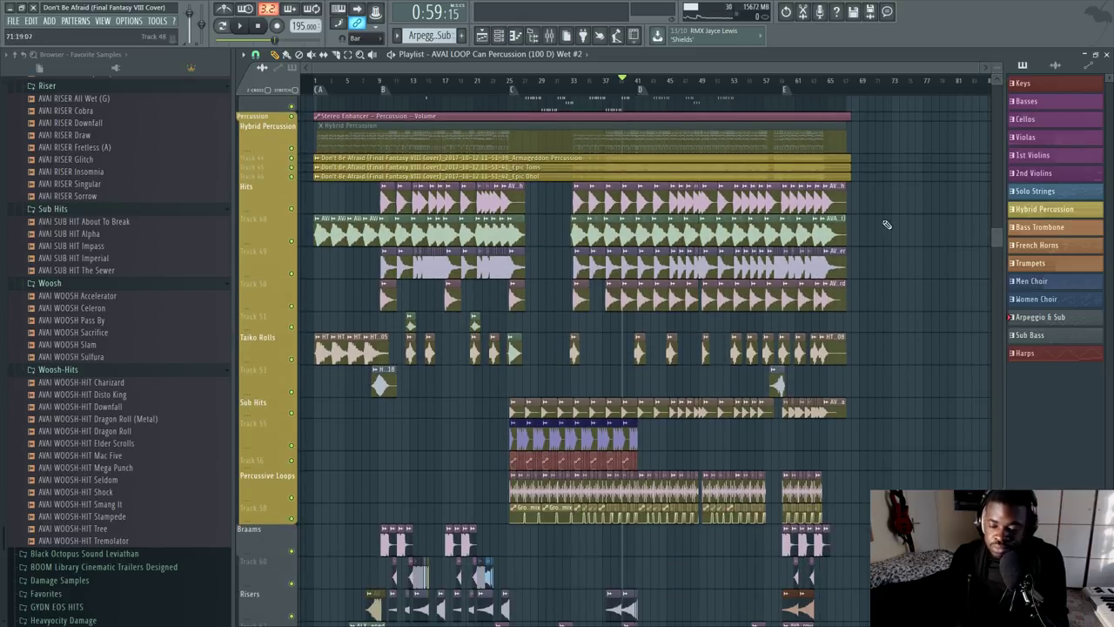
scroll(884, 293, "down", 4)
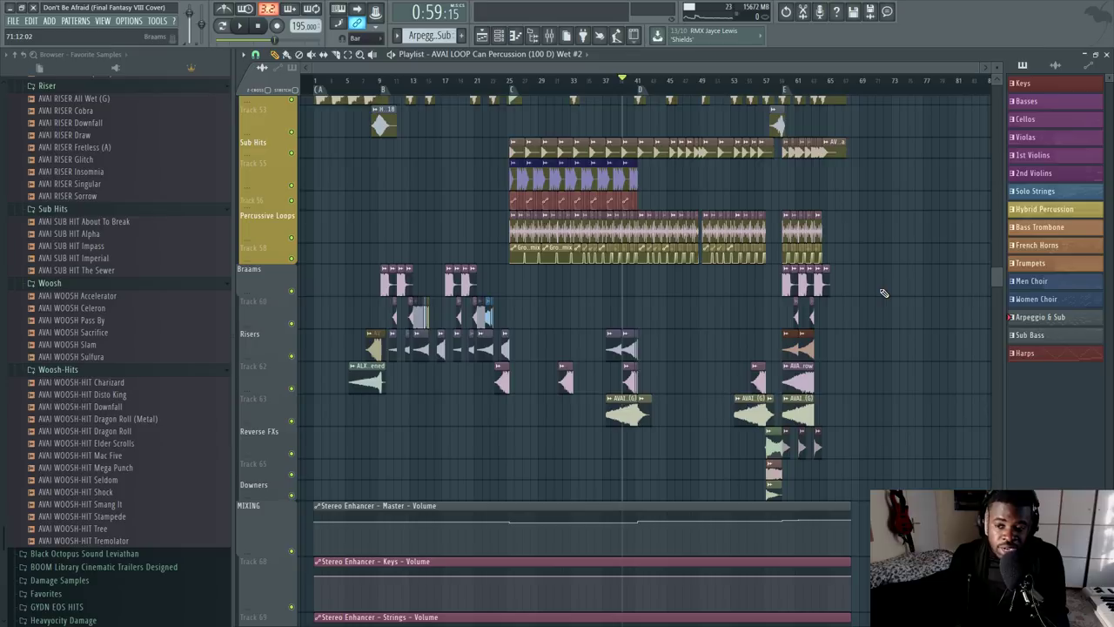
scroll(884, 293, "down", 3)
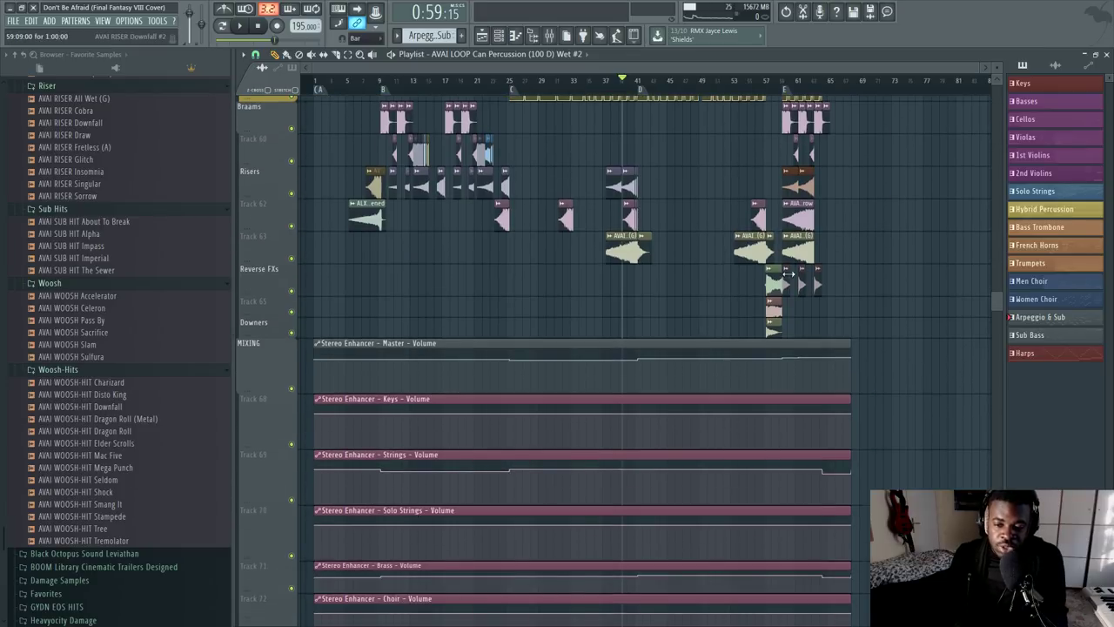
scroll(788, 274, "up", 3)
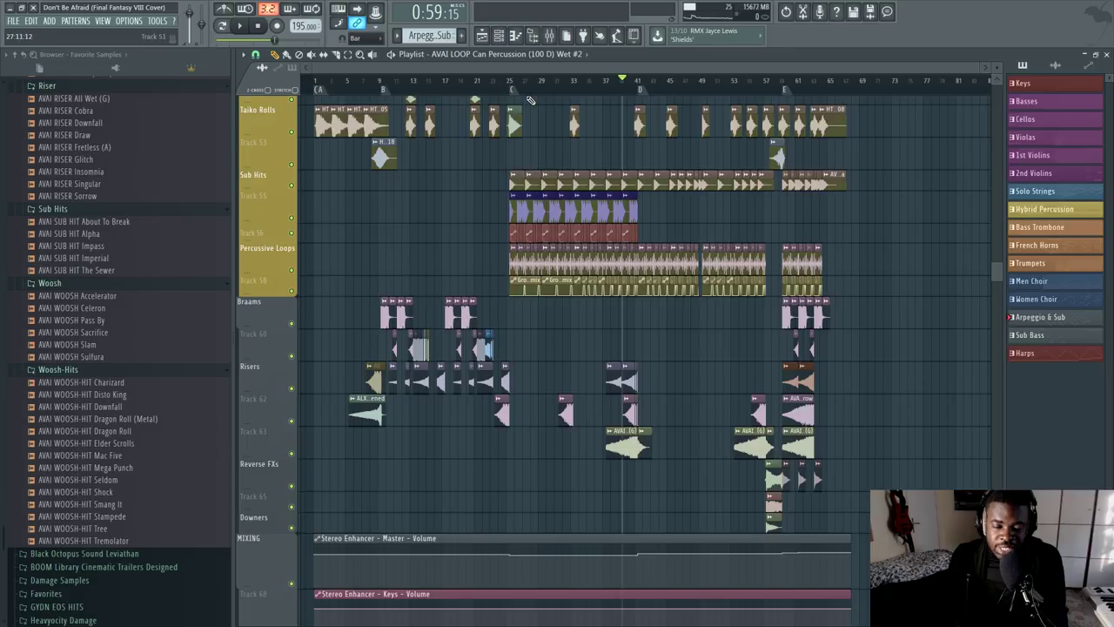
scroll(105, 400, "down", 3)
scroll(160, 346, "up", 10)
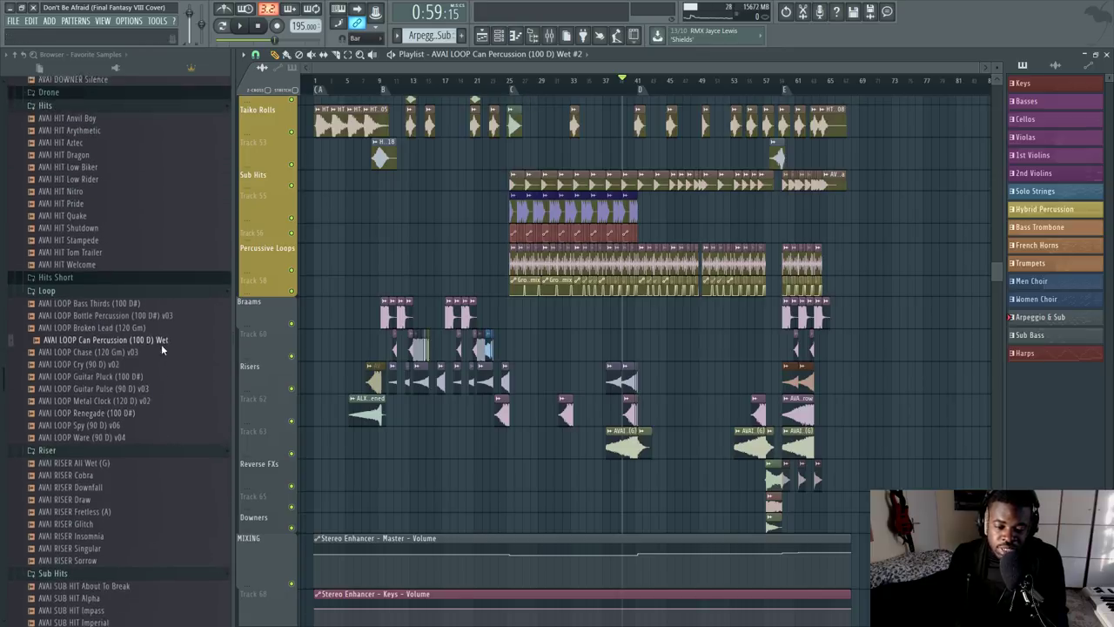
scroll(161, 352, "down", 6)
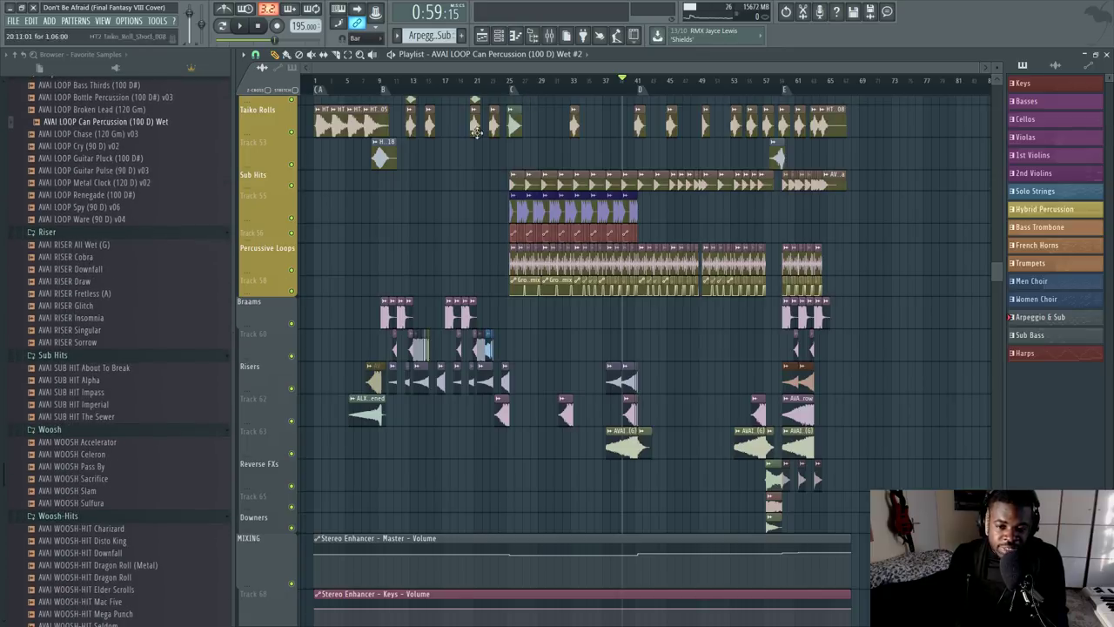
Step: Return the playhead to the start of section A and look over the opening sections, the AVAI samples and the string-to-choir tracks
left_click(318, 90)
scroll(320, 91, "up", 5)
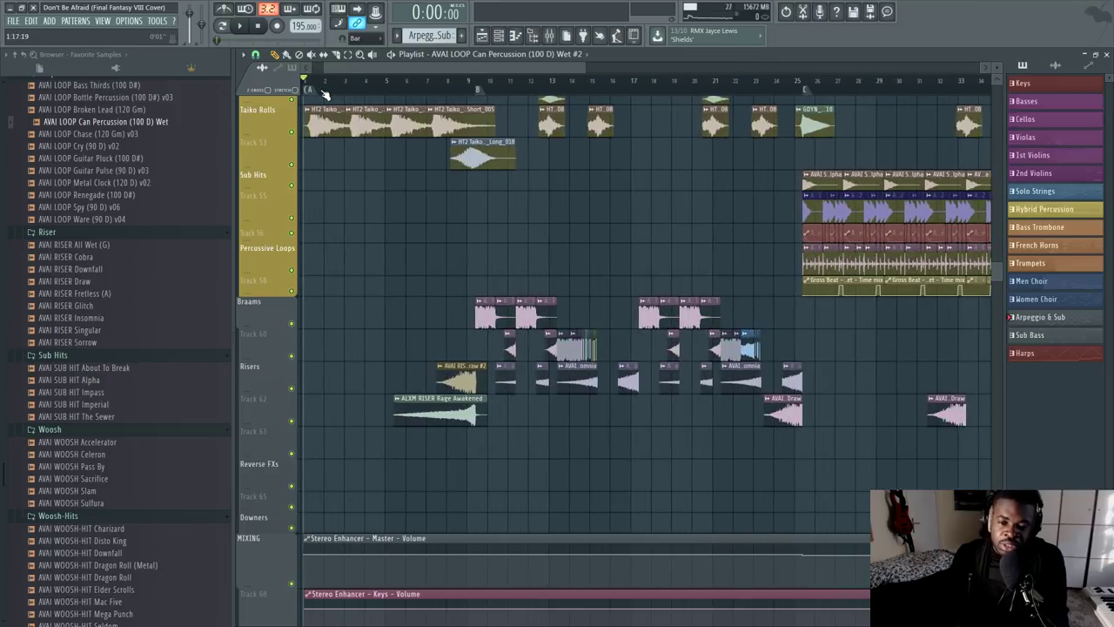
scroll(322, 93, "down", 3)
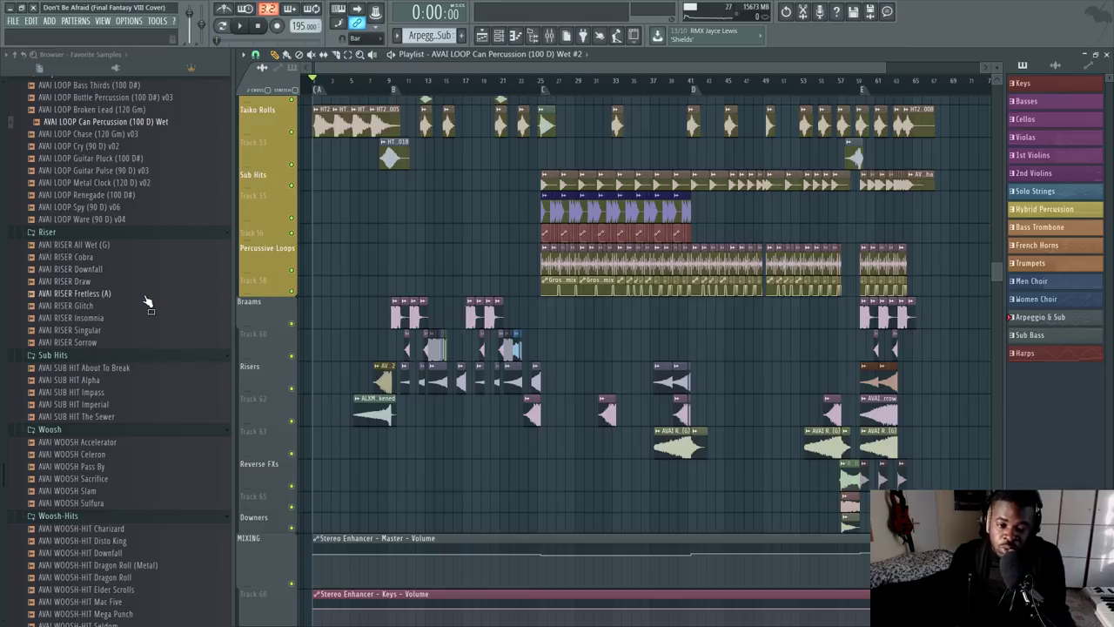
scroll(99, 259, "up", 4)
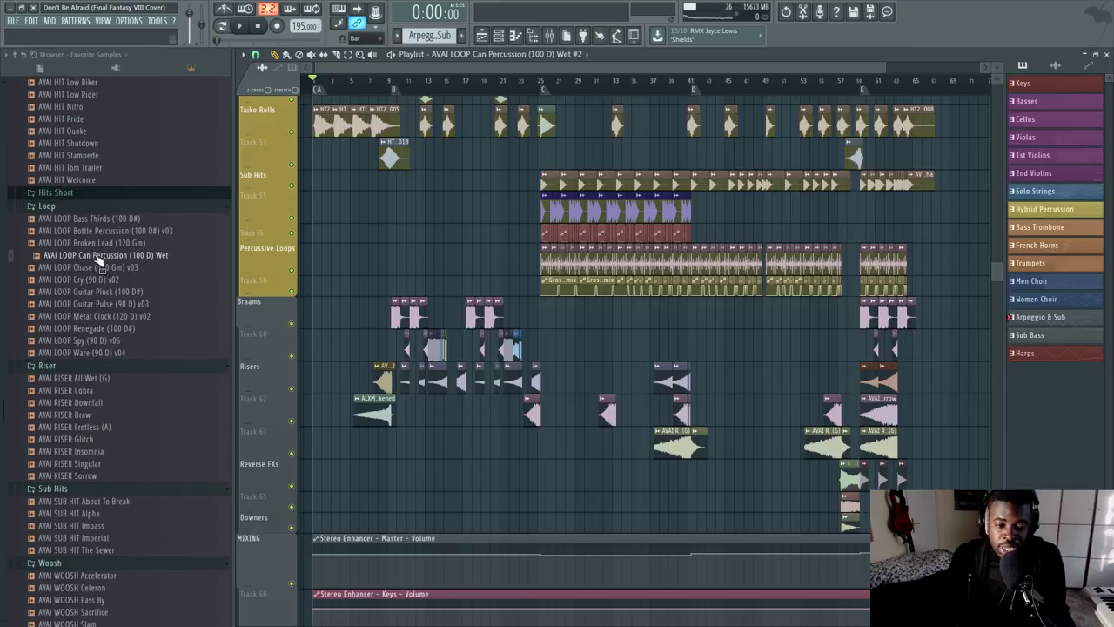
scroll(156, 342, "down", 12)
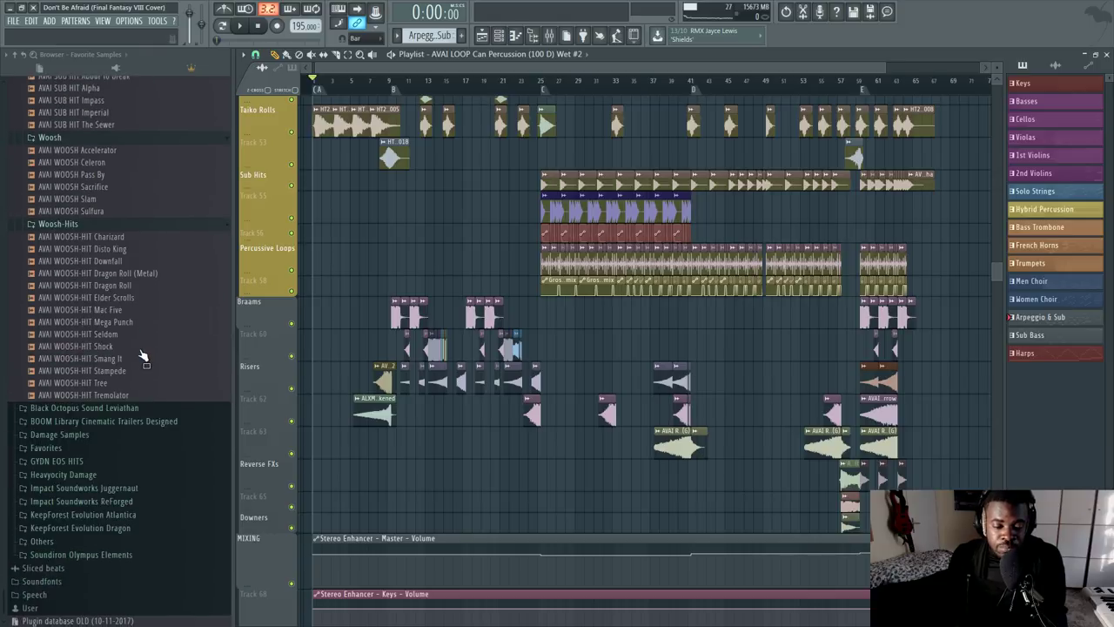
scroll(115, 337, "up", 10)
scroll(473, 282, "down", 5)
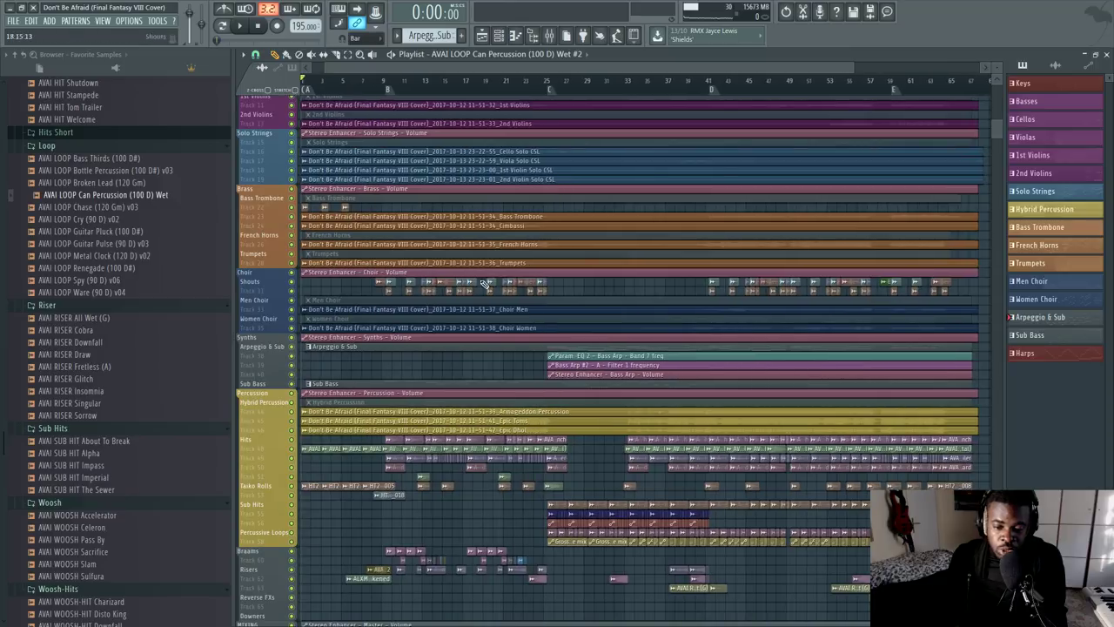
scroll(619, 362, "up", 5)
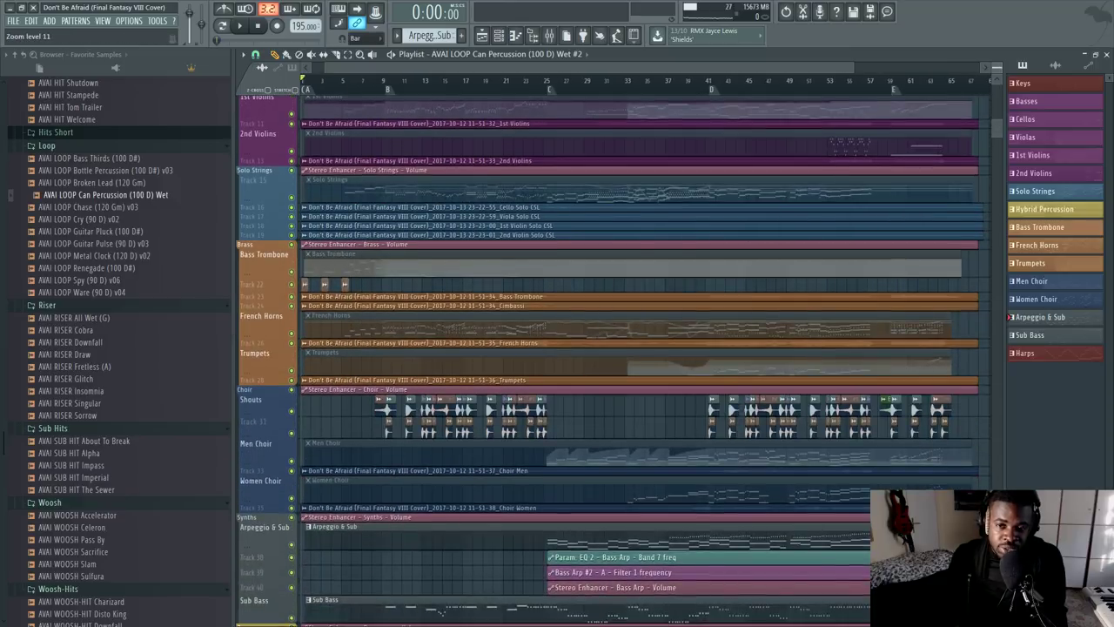
Step: Solo the Reverse FXs track, play the AVAI RISER Downfall clip before section E, stop playback and unmute all tracks
scroll(921, 139, "down", 15)
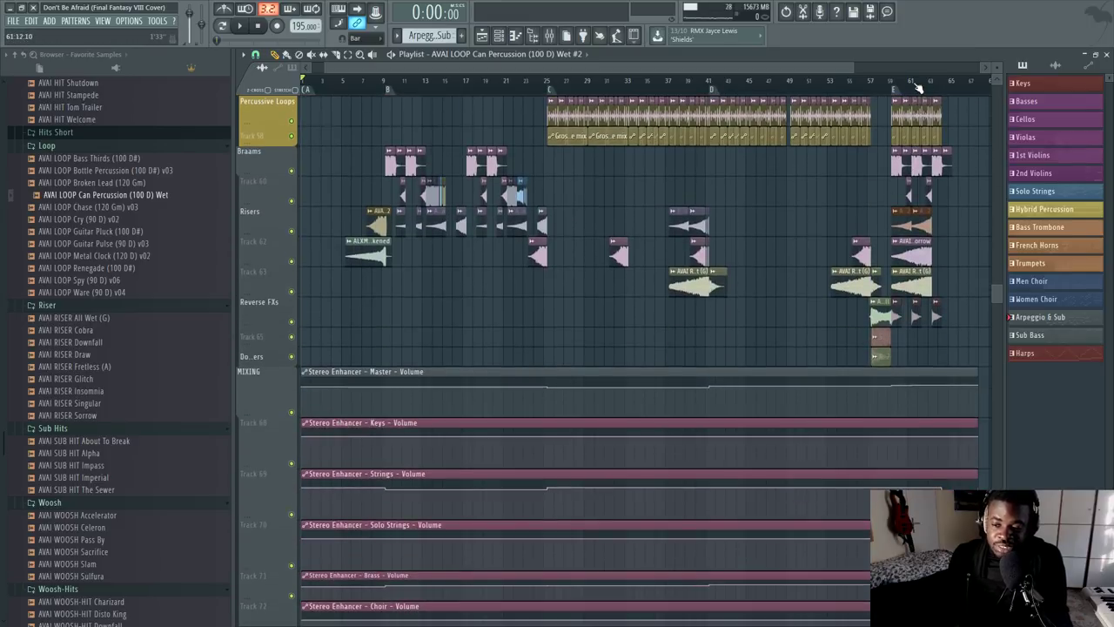
scroll(911, 89, "up", 6)
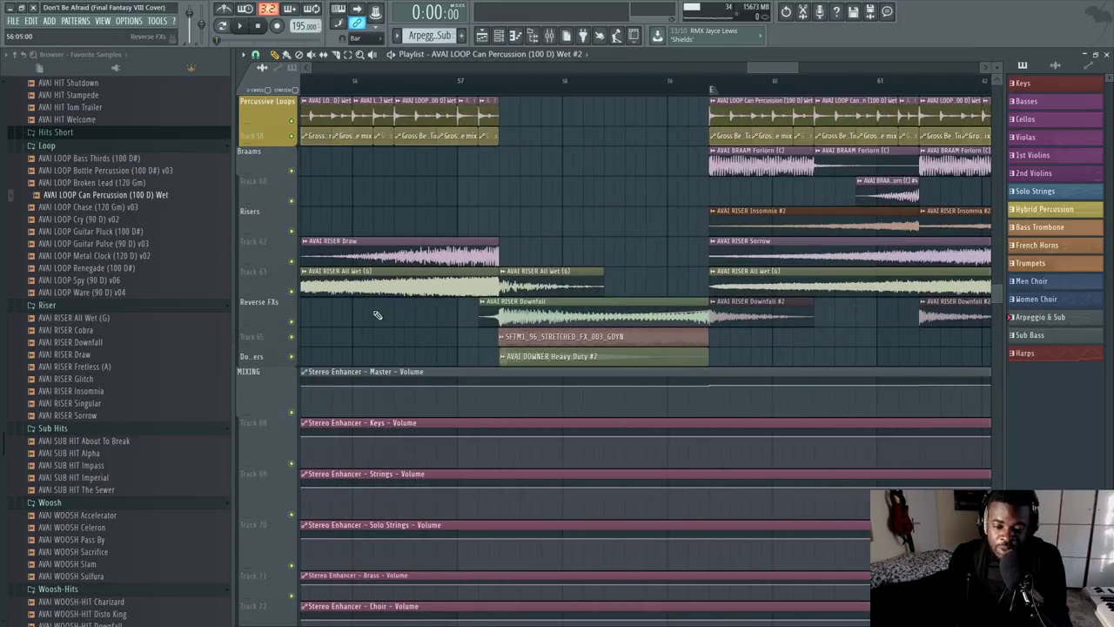
right_click(292, 323)
left_click(478, 81)
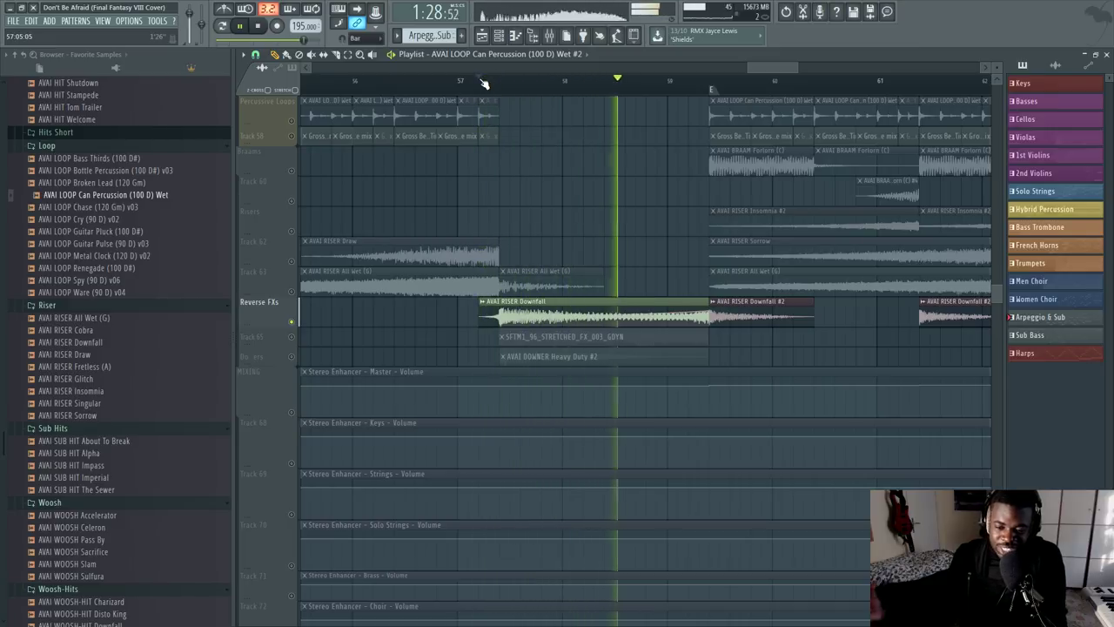
key("space")
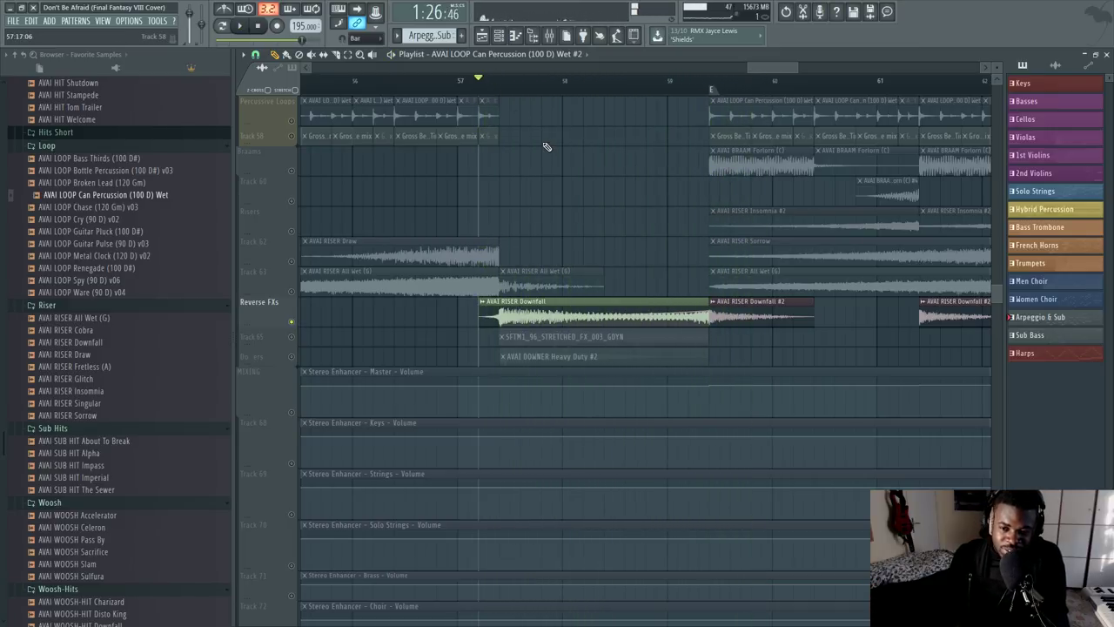
right_click(296, 323)
Step: Look over the AVAI woosh-hit samples in the browser and fit the whole arrangement in view
scroll(144, 362, "down", 6)
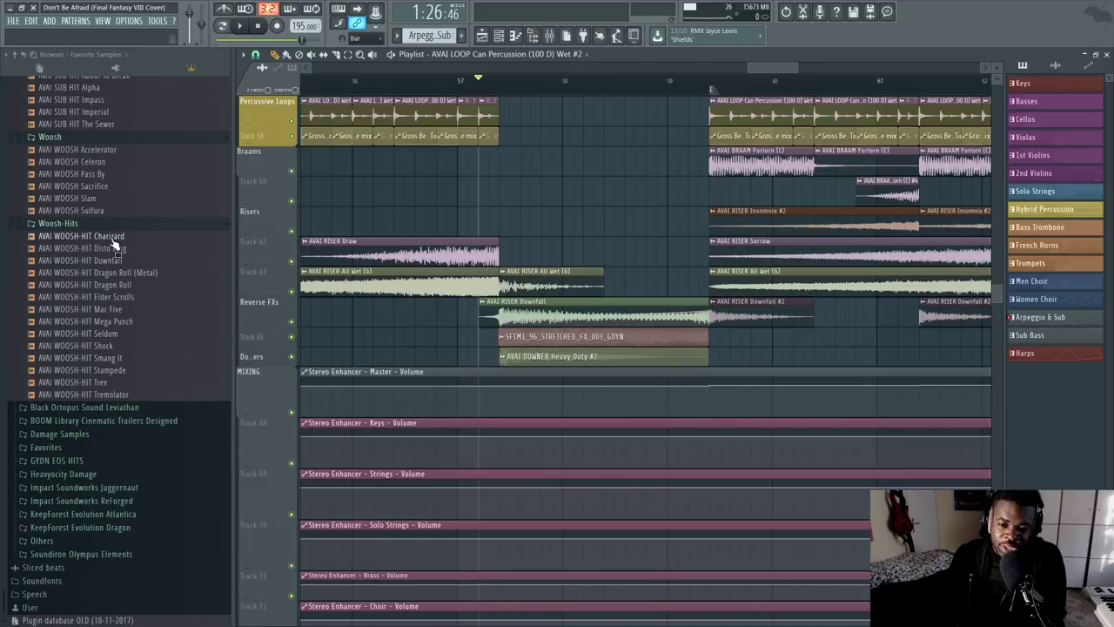
scroll(490, 82, "down", 8)
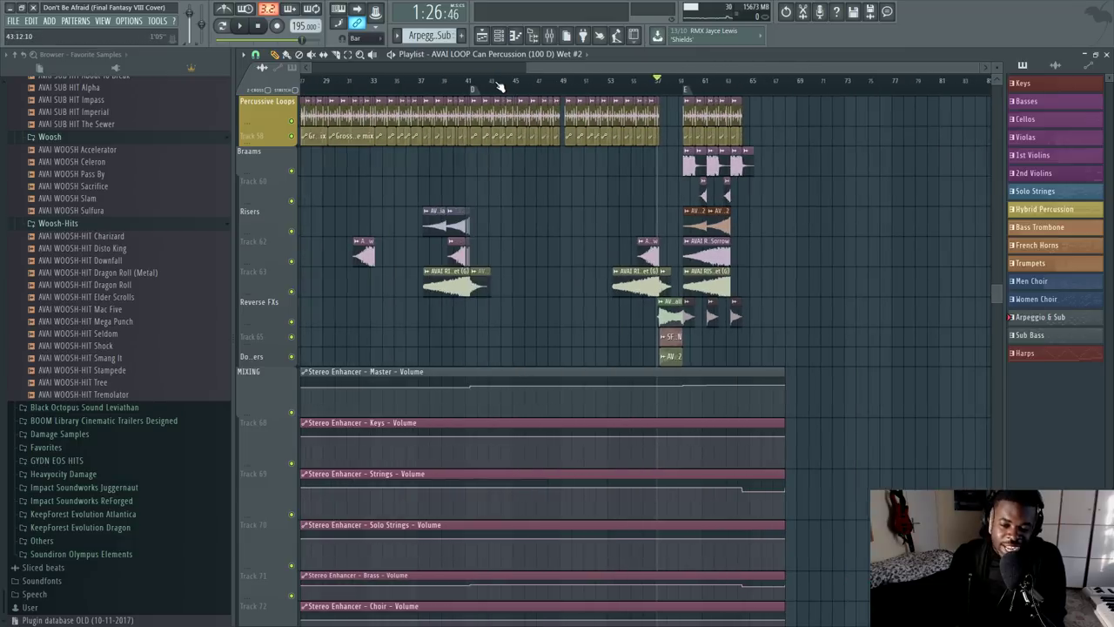
right_click(528, 212, "ctrl")
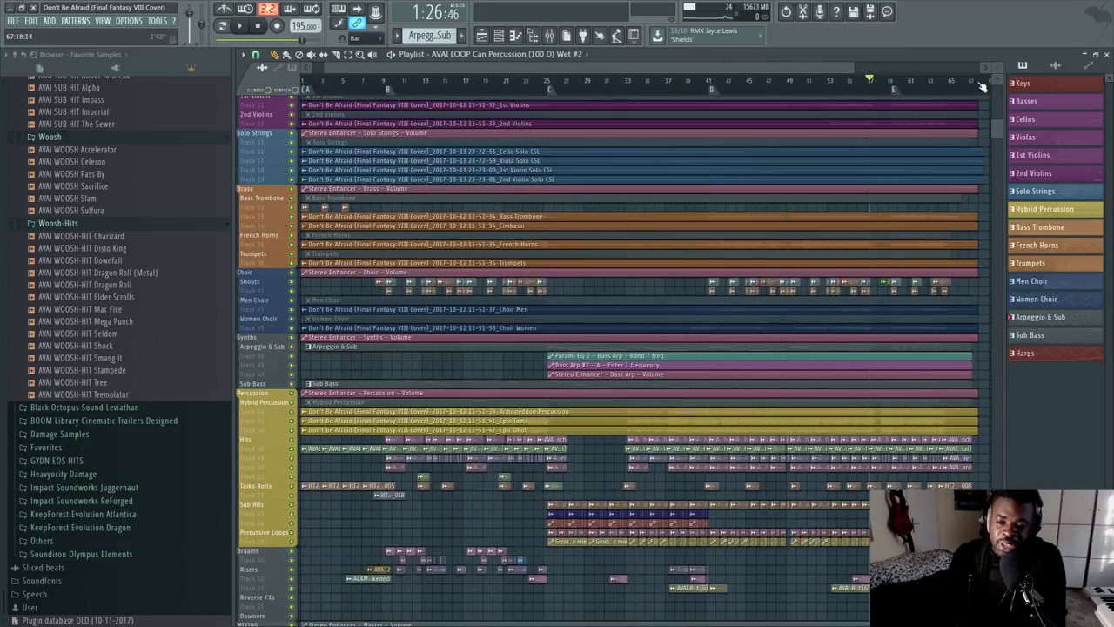
Step: Solo the Solo Strings tracks, play them from section B, stop playback and unmute all tracks
scroll(994, 65, "up", 5)
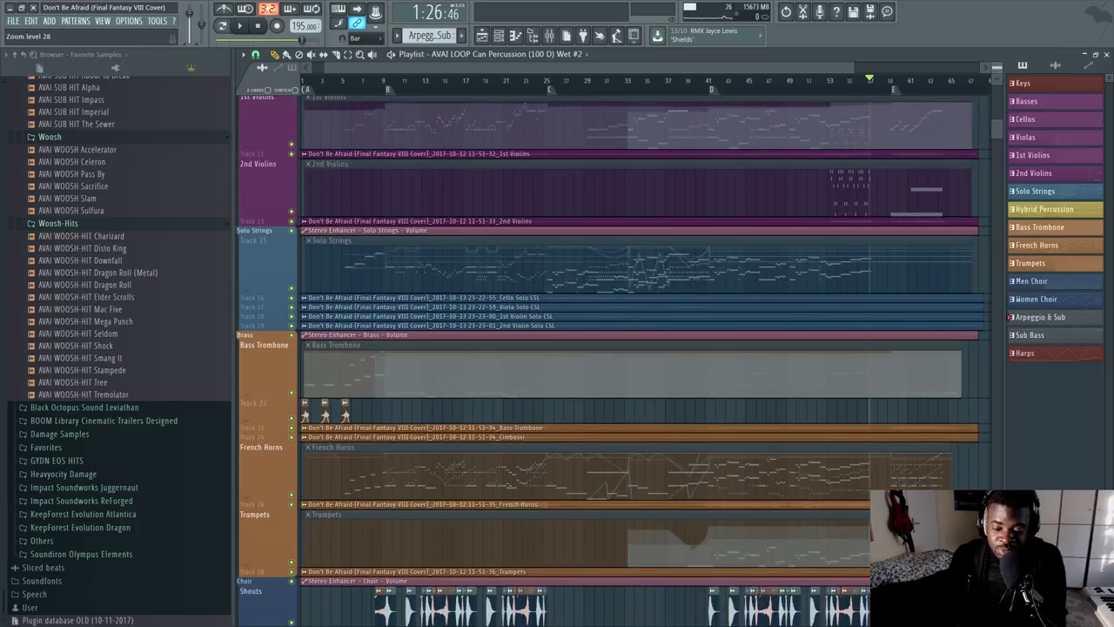
scroll(995, 65, "down", 2)
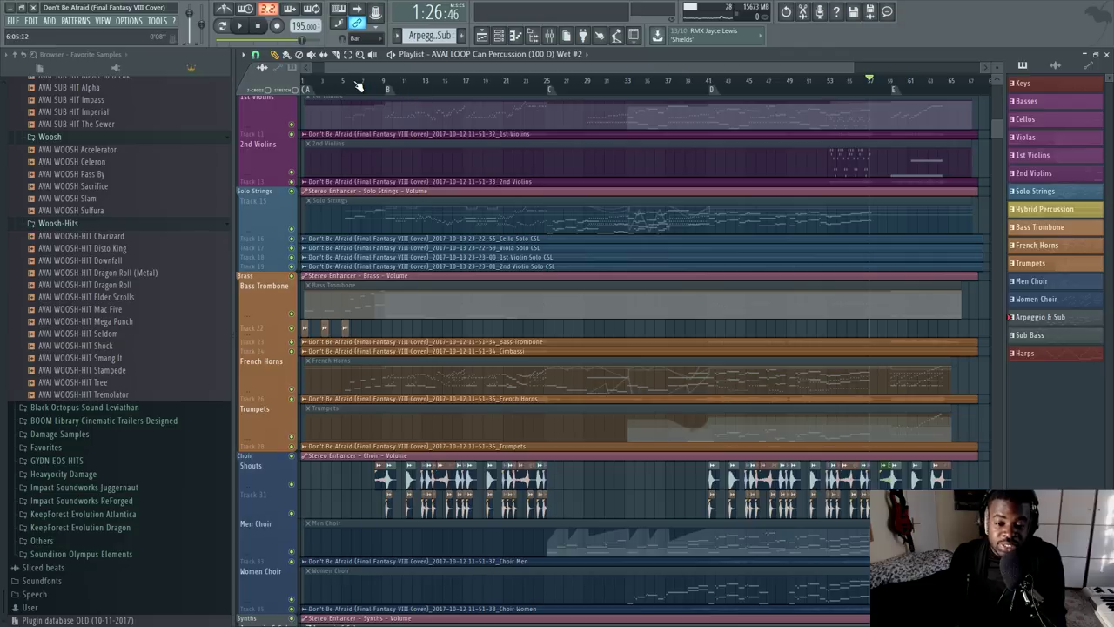
scroll(365, 87, "up", 5)
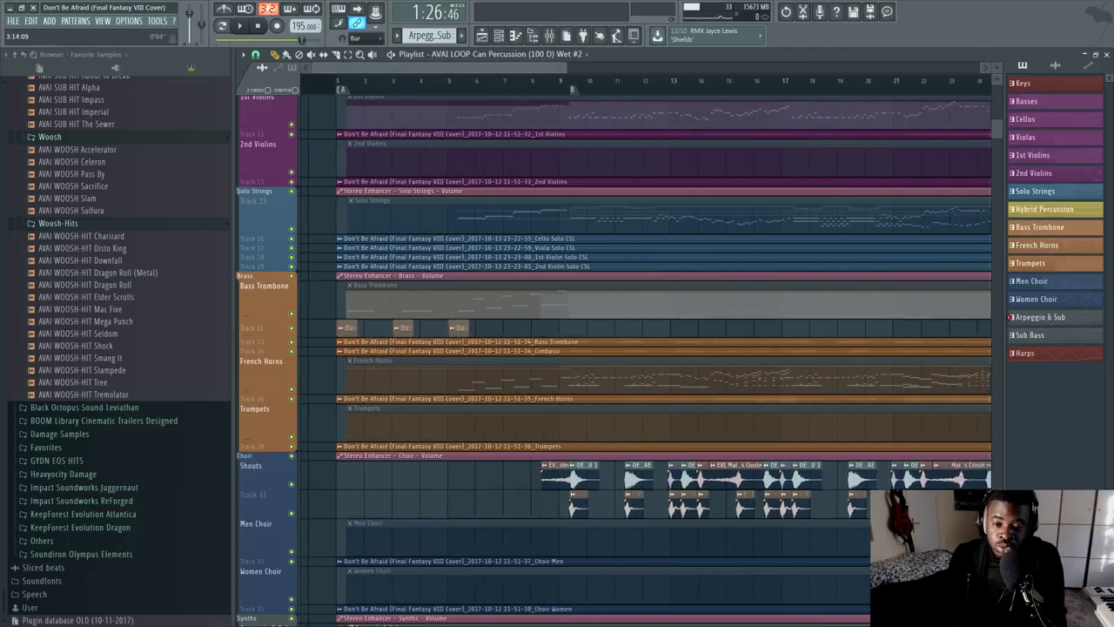
scroll(324, 190, "down", 10)
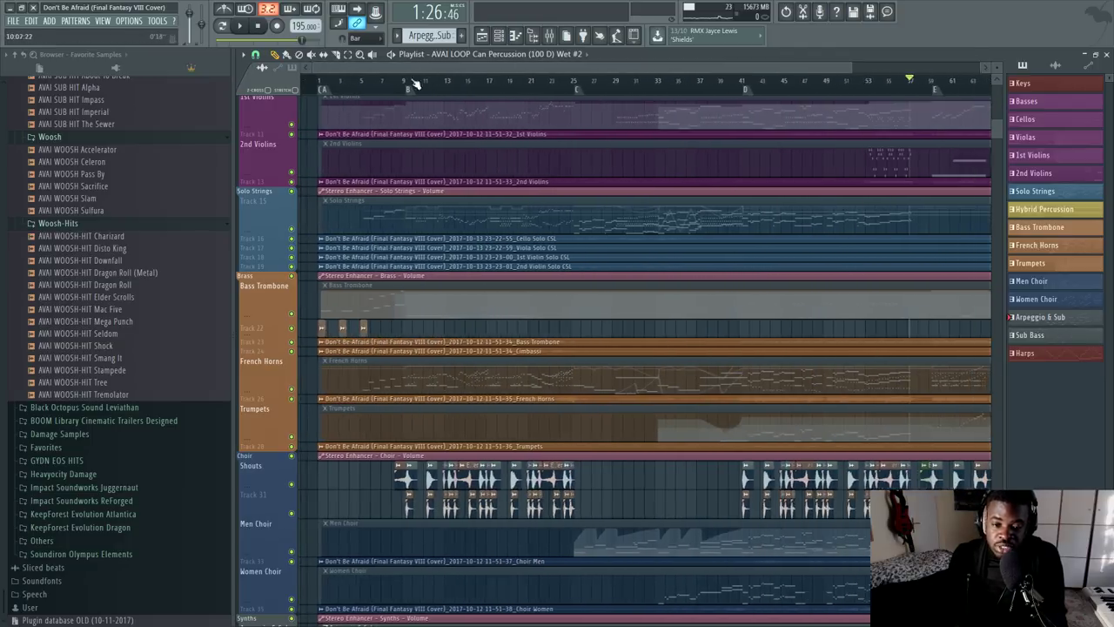
right_click(291, 249)
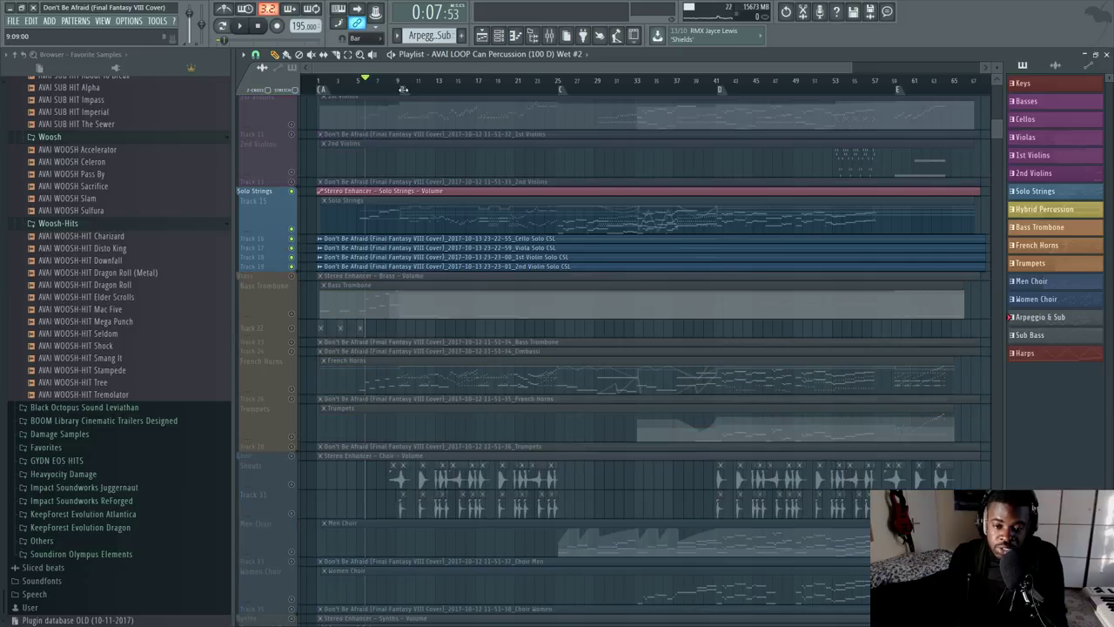
scroll(401, 87, "up", 5)
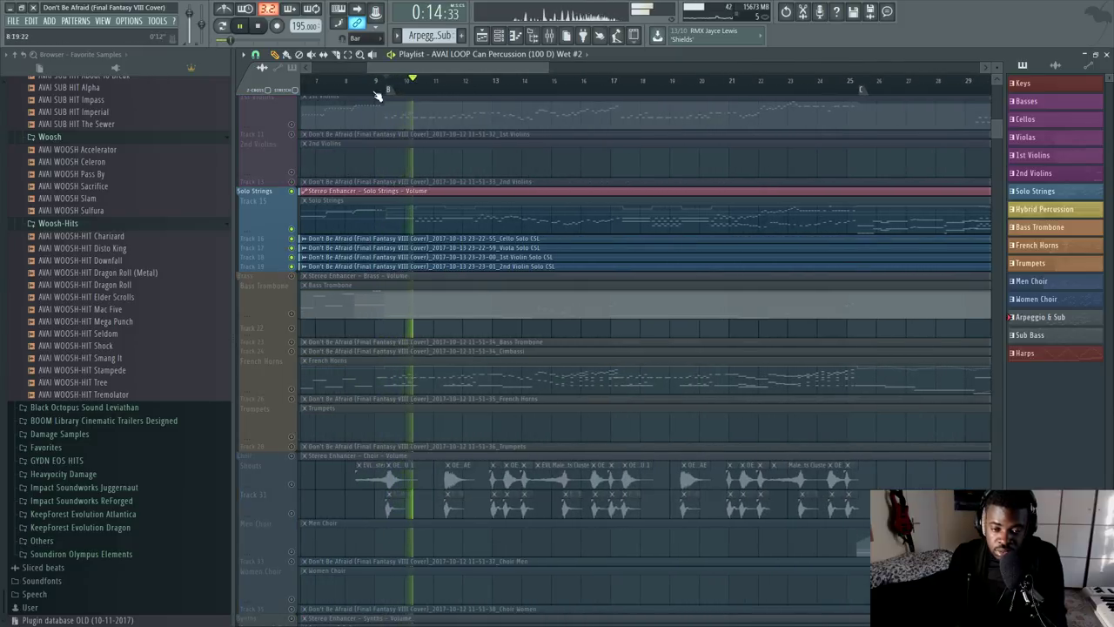
scroll(485, 91, "down", 2)
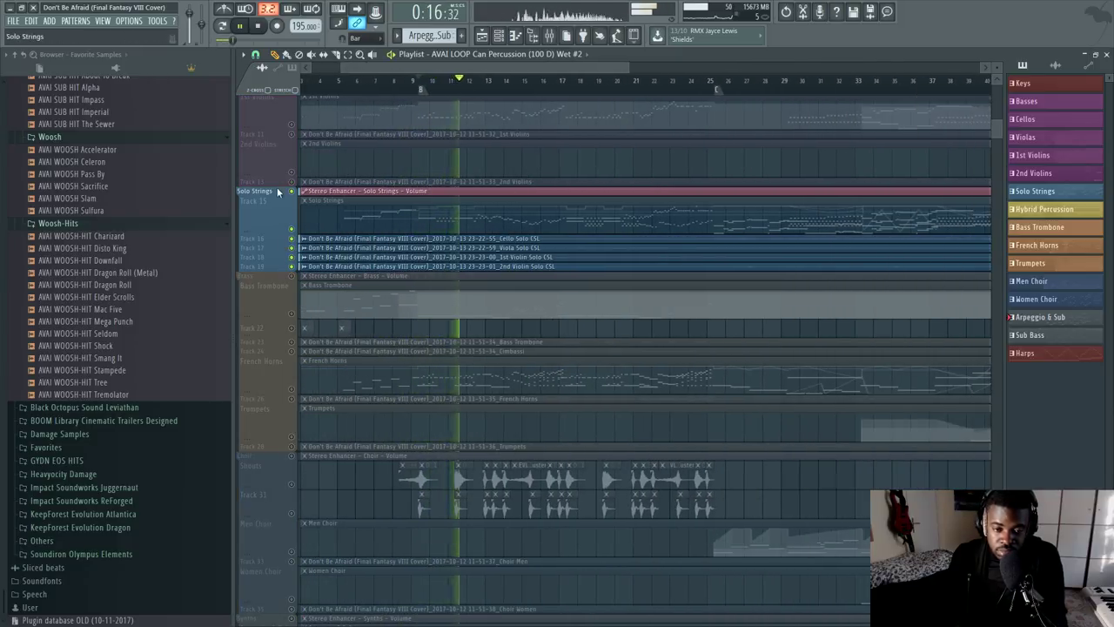
scroll(294, 210, "up", 1)
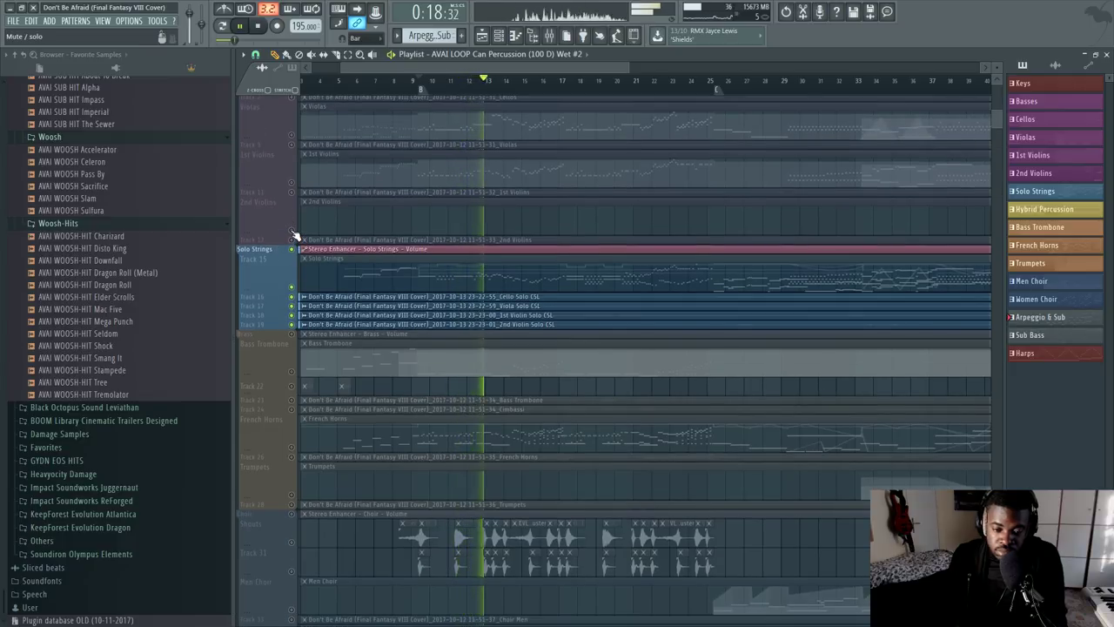
key("space")
right_click(291, 231)
right_click(291, 231)
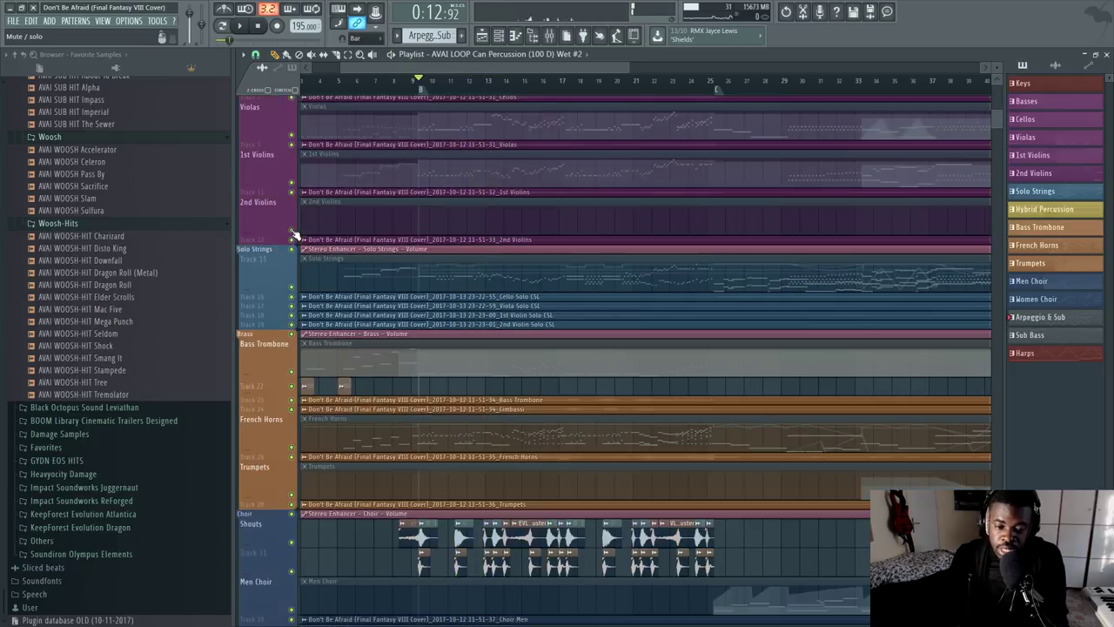
Step: Examine the arrangement from the harps and strings down to the risers and reverse FXs, and back up to the string tracks
scroll(501, 104, "down", 3)
scroll(527, 194, "up", 3)
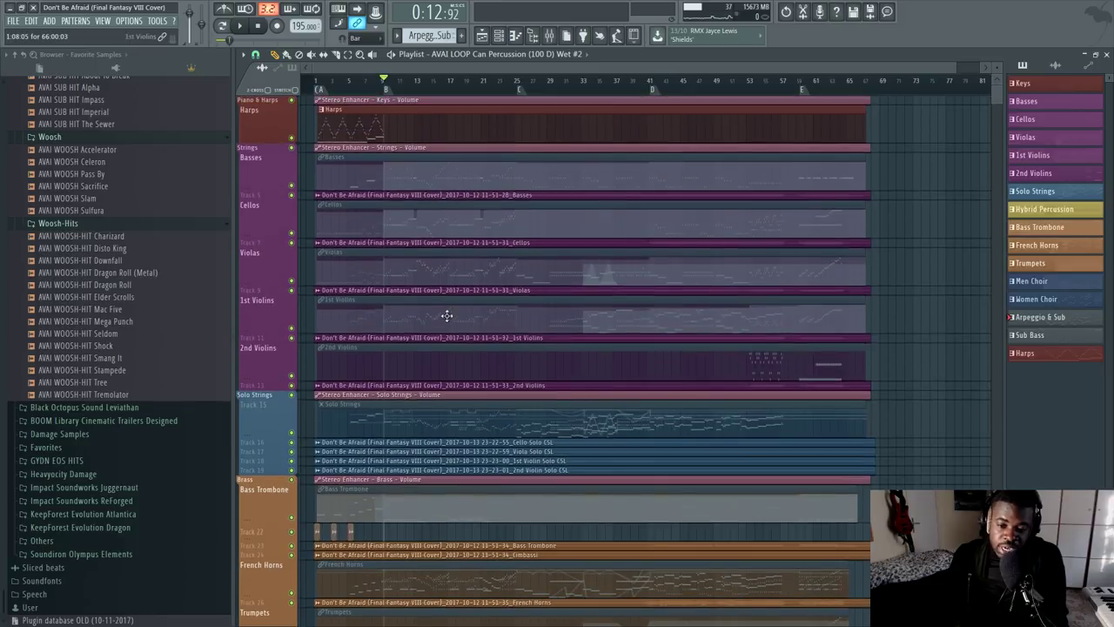
scroll(394, 277, "down", 15)
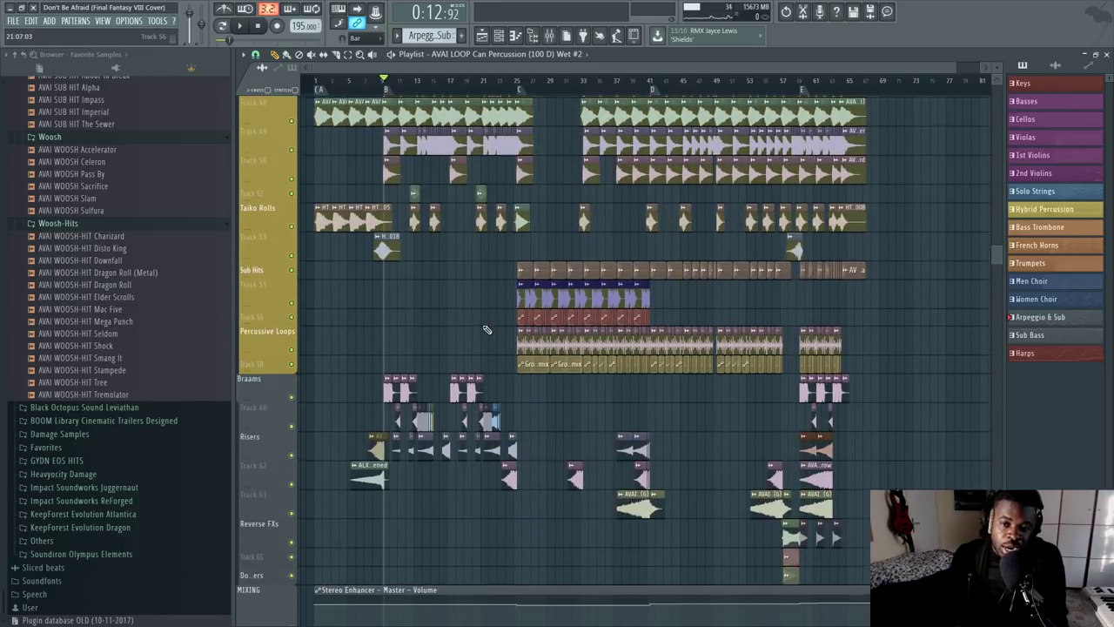
scroll(482, 337, "up", 10)
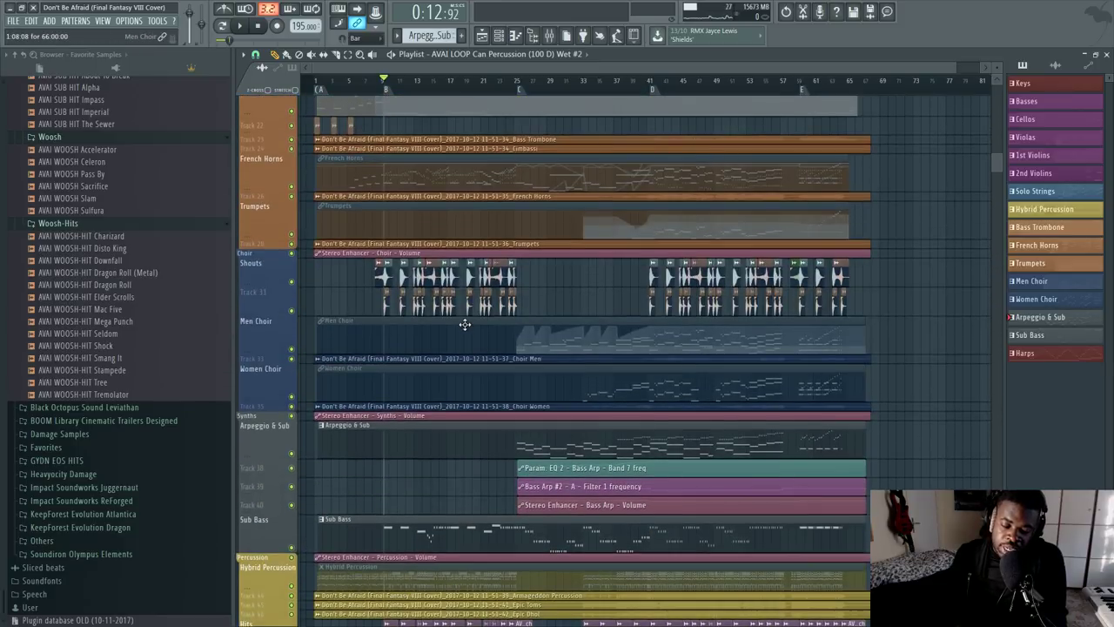
scroll(465, 324, "up", 1)
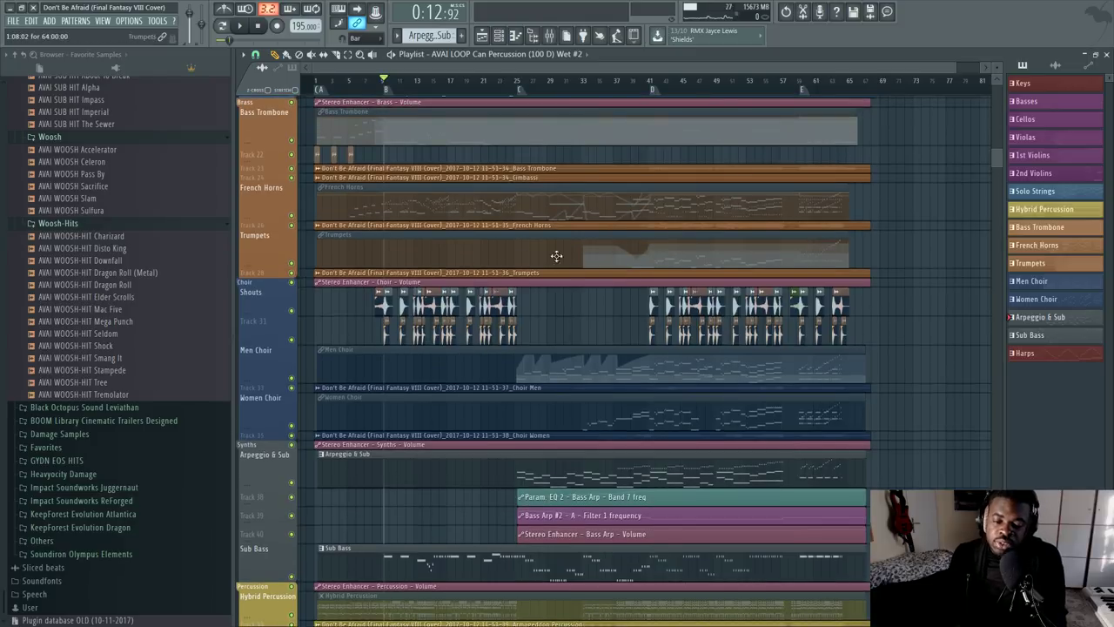
scroll(529, 255, "up", 6)
scroll(607, 287, "up", 5)
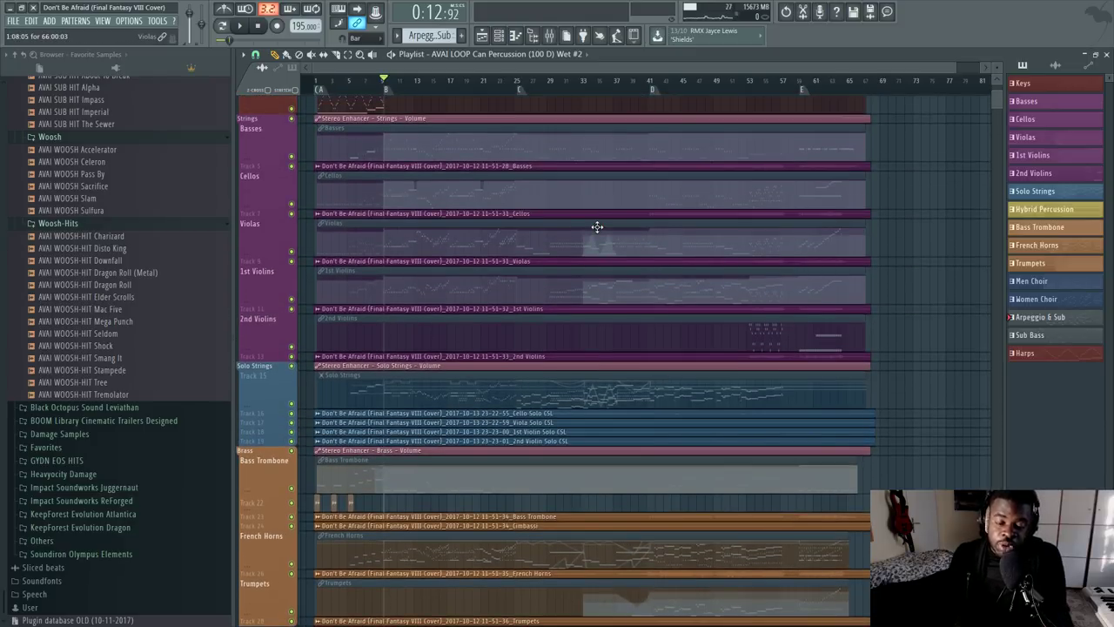
scroll(597, 226, "down", 4)
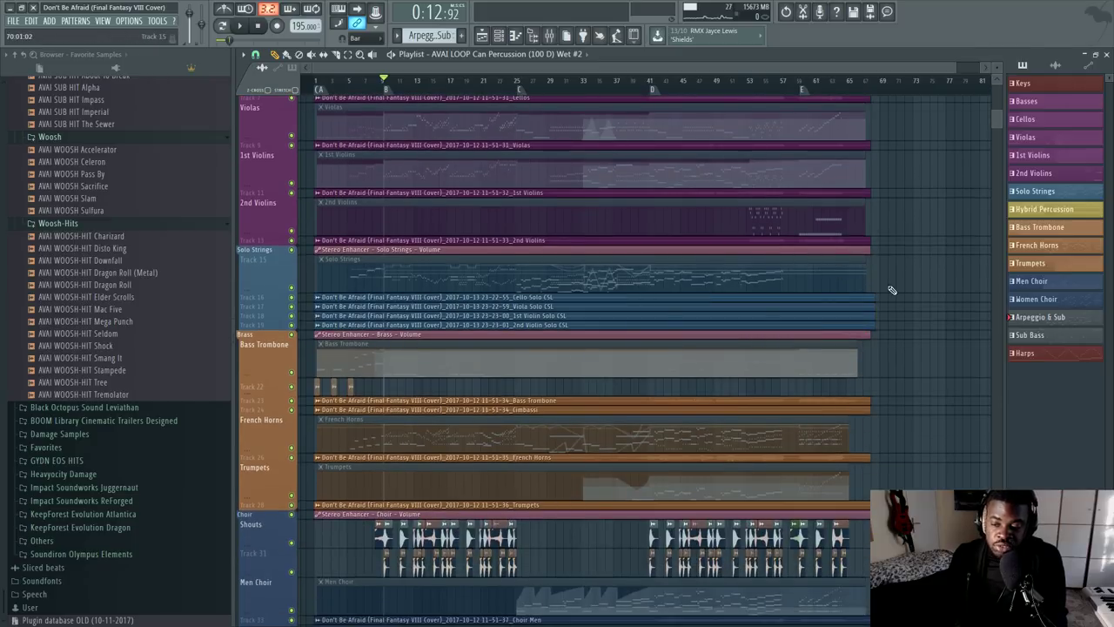
Step: Look over the synth, sub bass and percussion tracks down to the mixing automation, and fit the whole arrangement in view
right_click(888, 289, "ctrl")
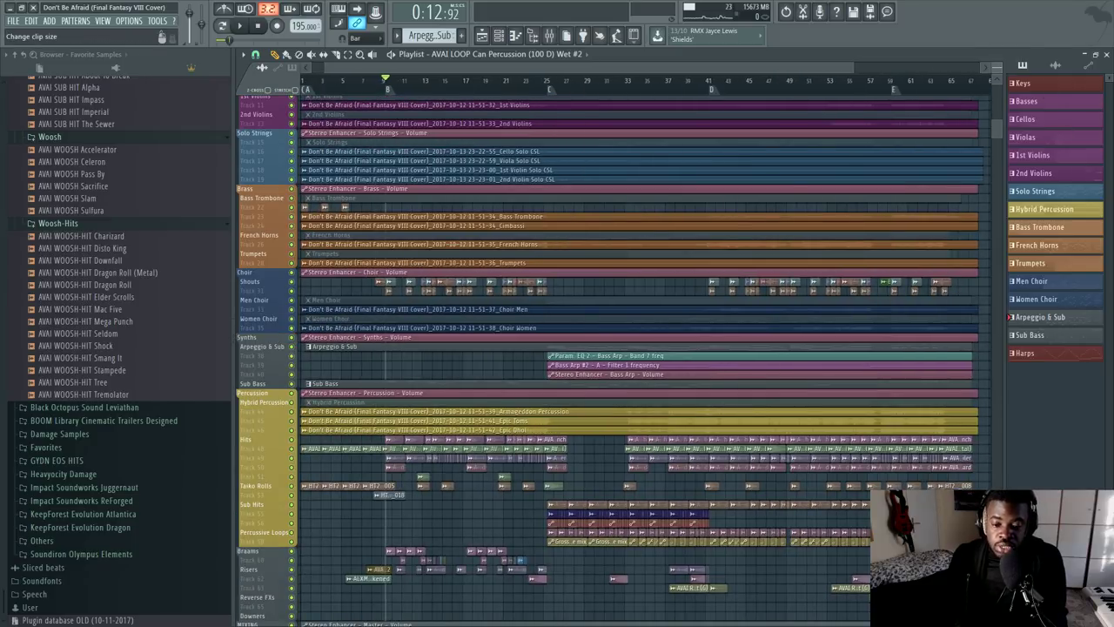
scroll(539, 318, "up", 3)
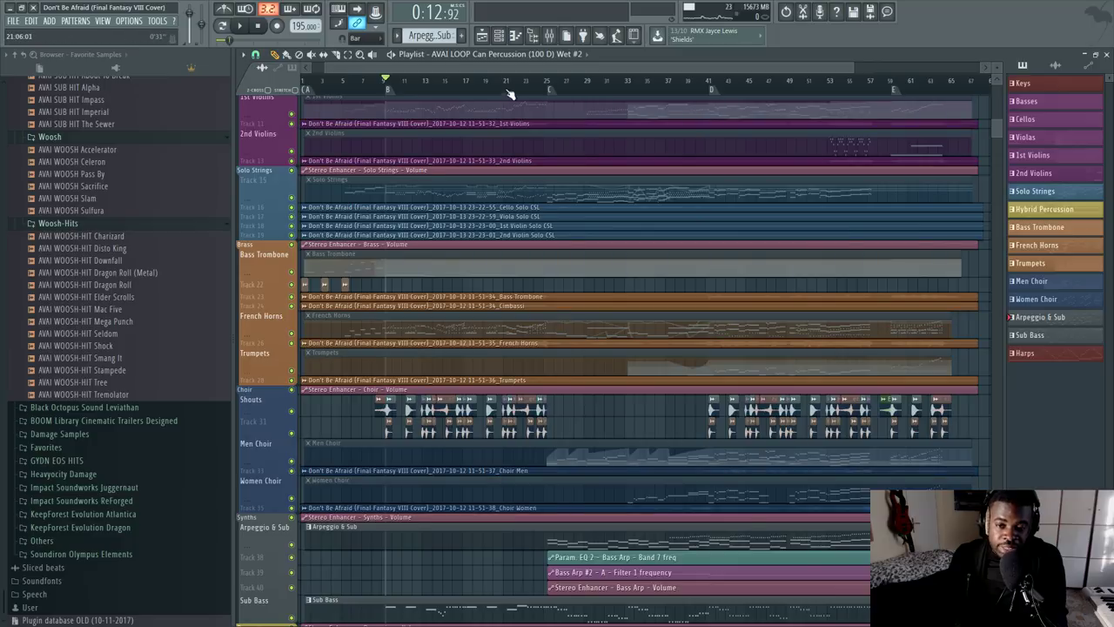
scroll(510, 95, "down", 2)
scroll(428, 109, "down", 10)
scroll(398, 227, "down", 1)
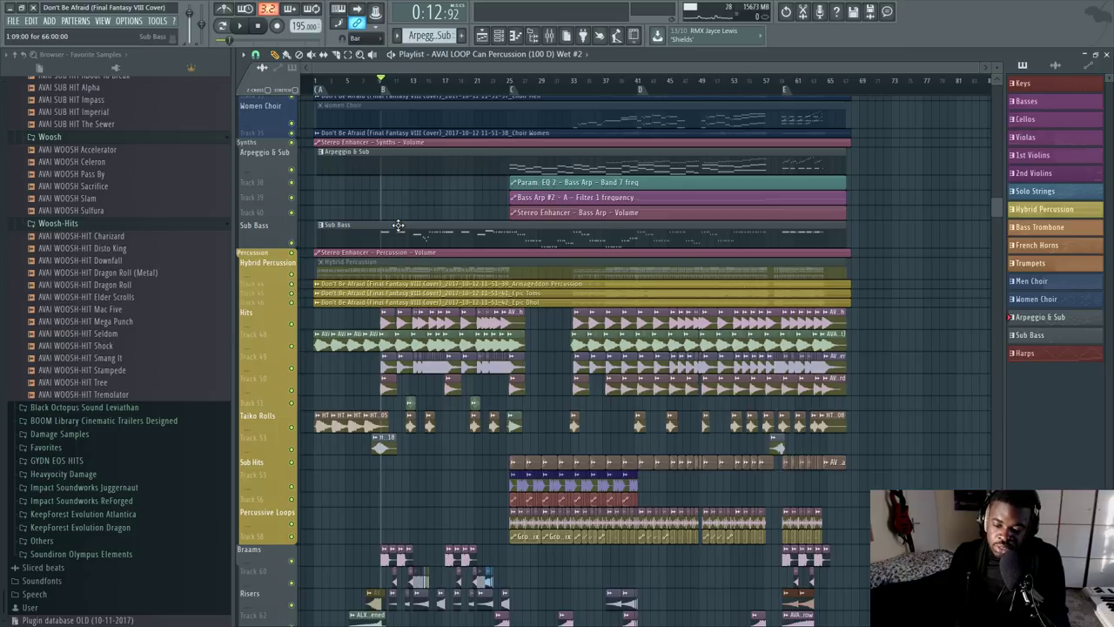
scroll(397, 226, "down", 15)
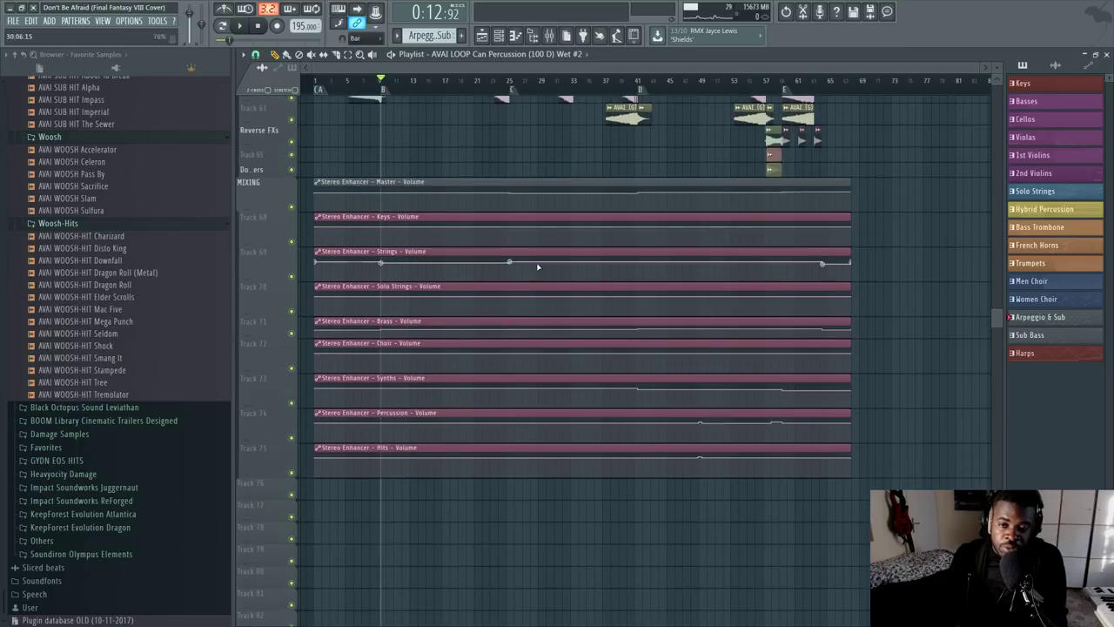
right_click(519, 147, "ctrl")
scroll(587, 249, "up", 4)
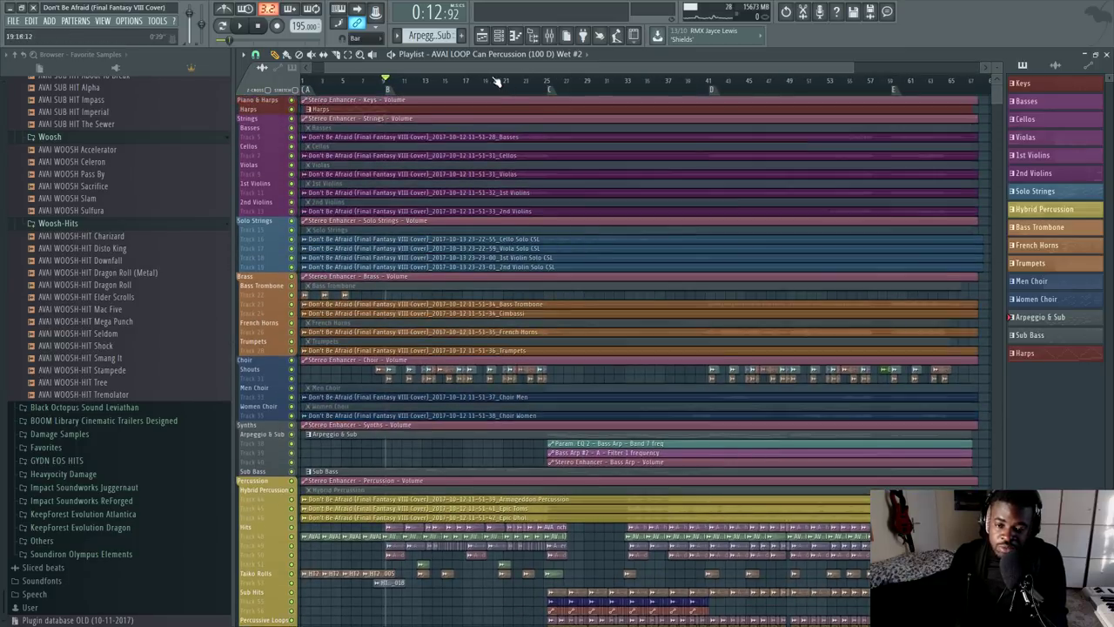
Step: Enlarge the playlist tracks and examine the layers from the harps through the percussive loops to the Stereo Enhancer volume automation
scroll(501, 82, "up", 1)
left_click_drag(996, 68, 997, 94)
scroll(549, 66, "down", 2)
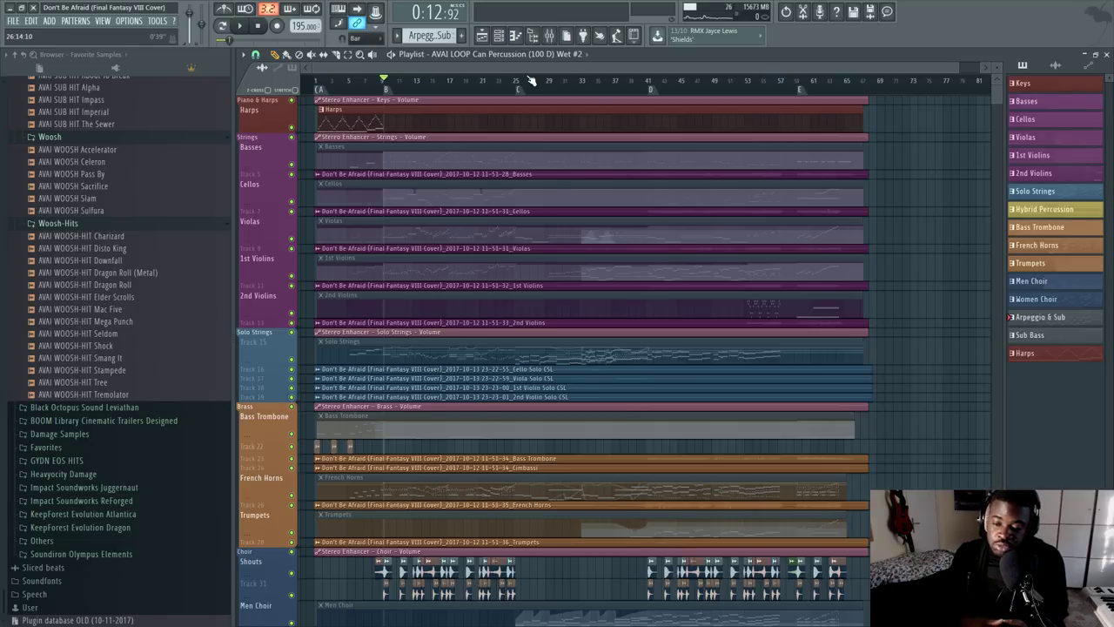
scroll(492, 183, "down", 10)
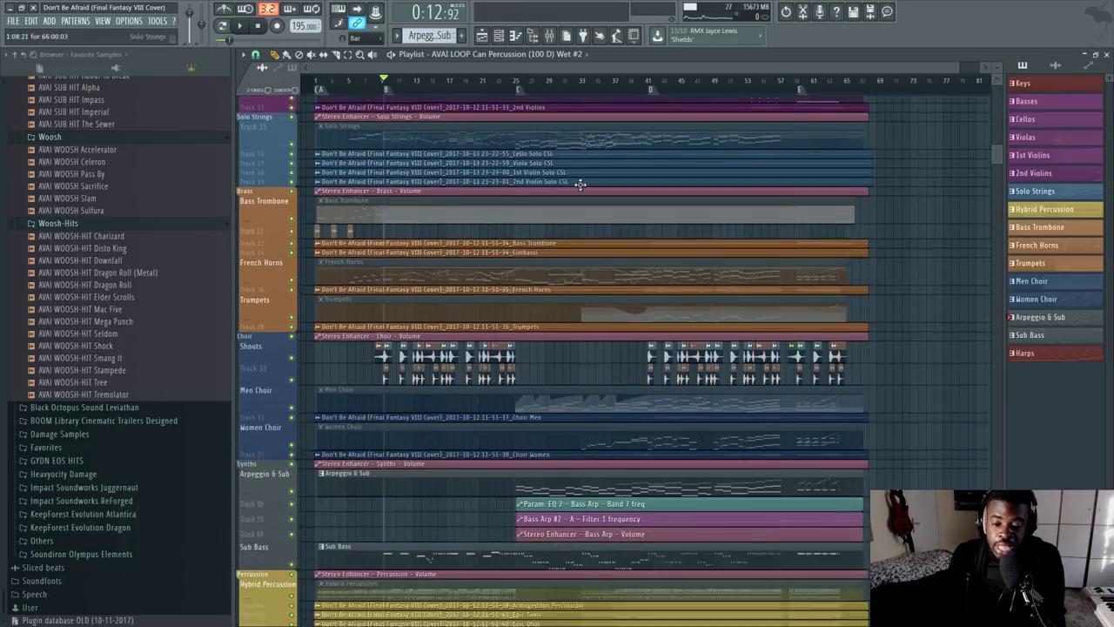
scroll(498, 247, "down", 10)
scroll(803, 418, "up", 5)
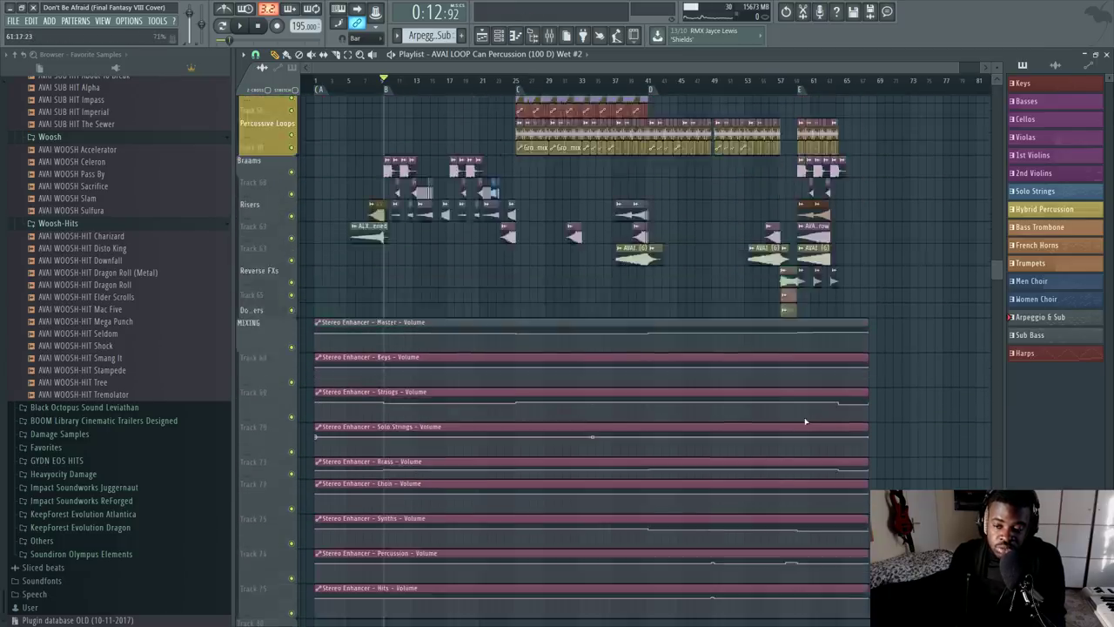
scroll(862, 231, "up", 8)
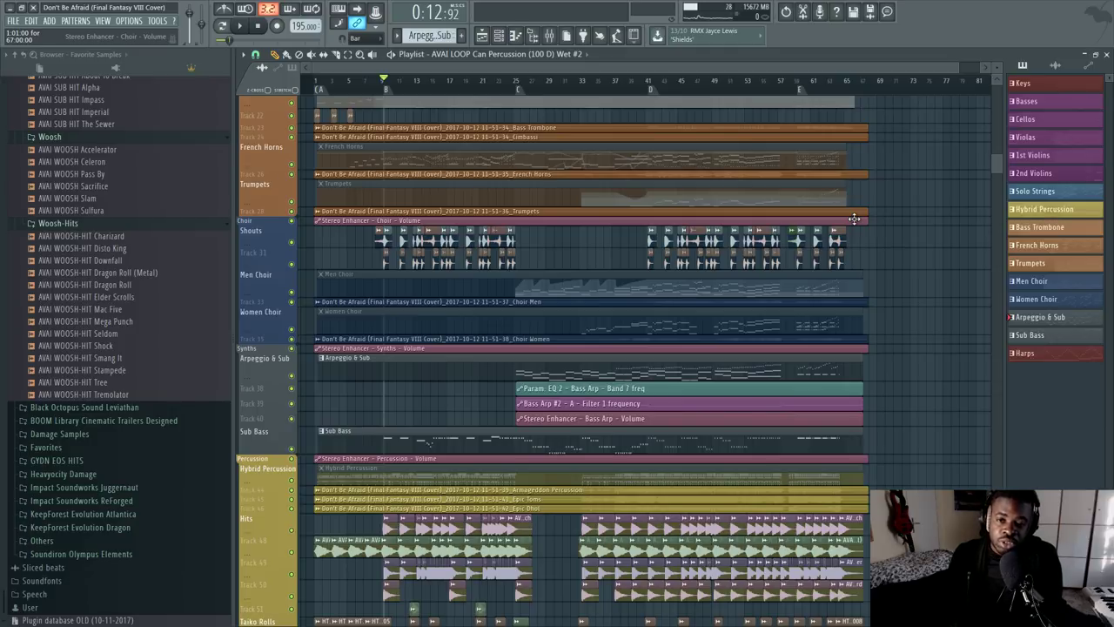
Step: Review the recorded audio clips under the string and brass tracks, down through the choir and synth layers
scroll(790, 200, "up", 5)
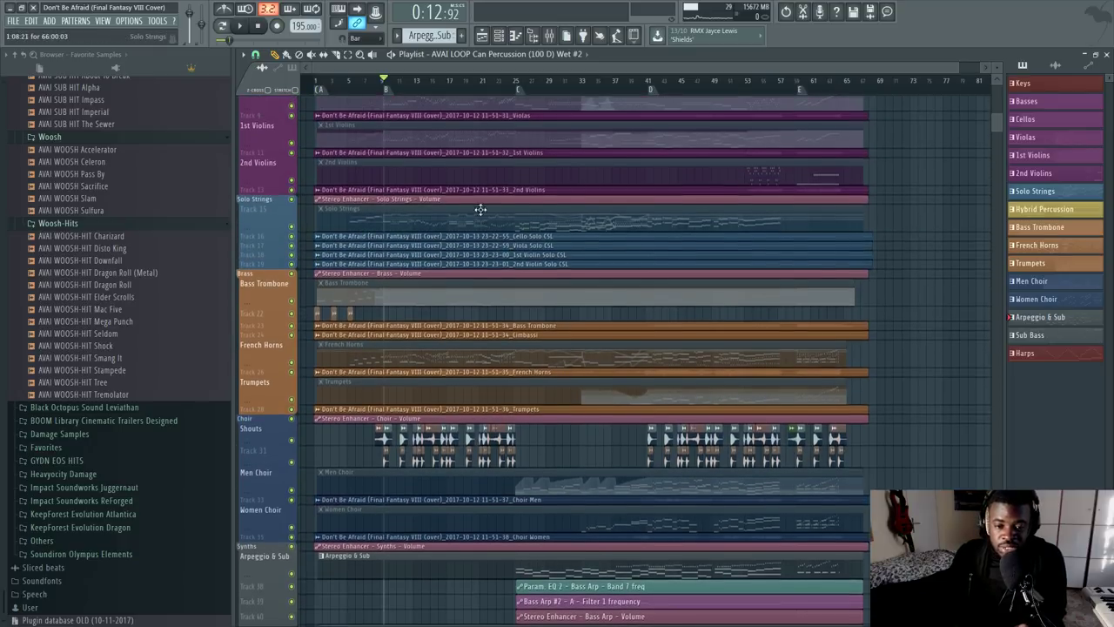
scroll(439, 205, "up", 2)
left_click(436, 204)
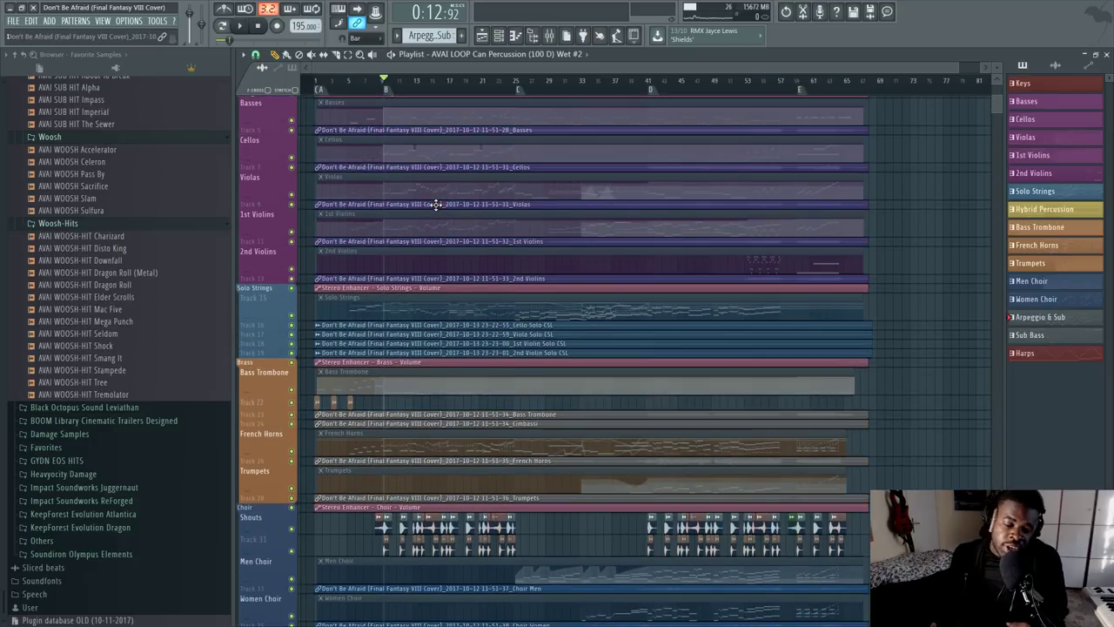
scroll(453, 200, "down", 3)
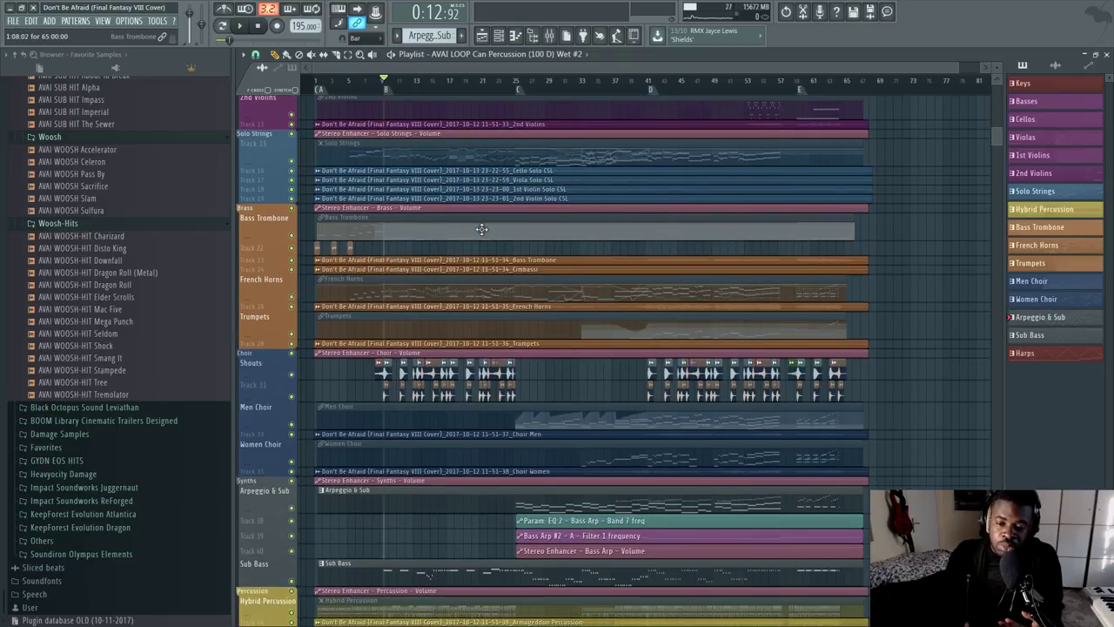
scroll(894, 232, "down", 5)
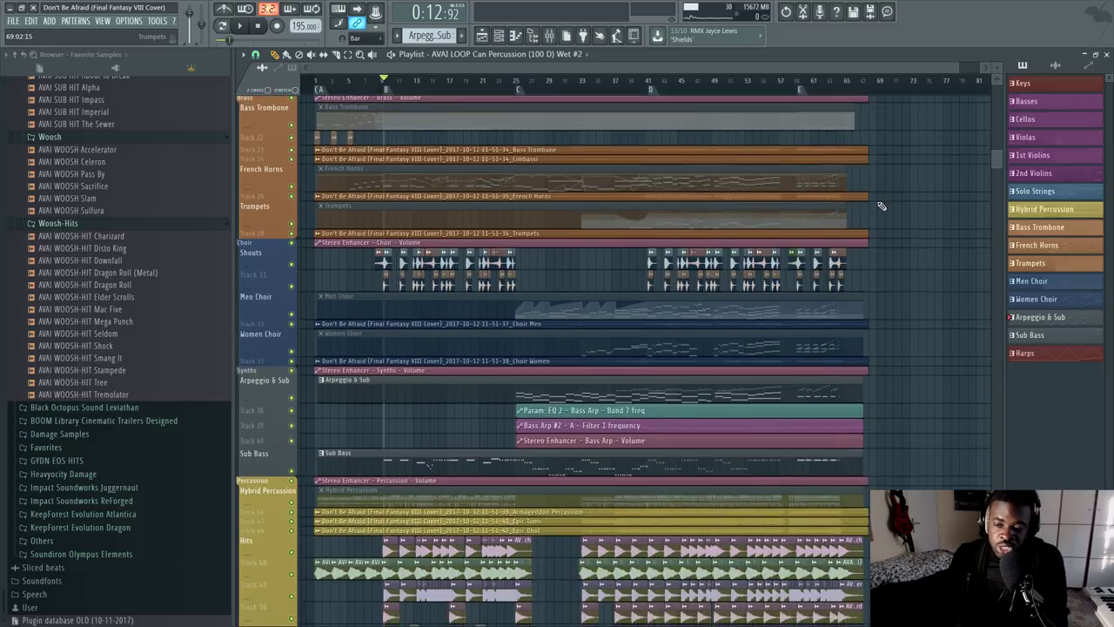
Step: Fit the whole arrangement in view and enlarge the track height to show the violins through the women choir
right_click(914, 241, "ctrl")
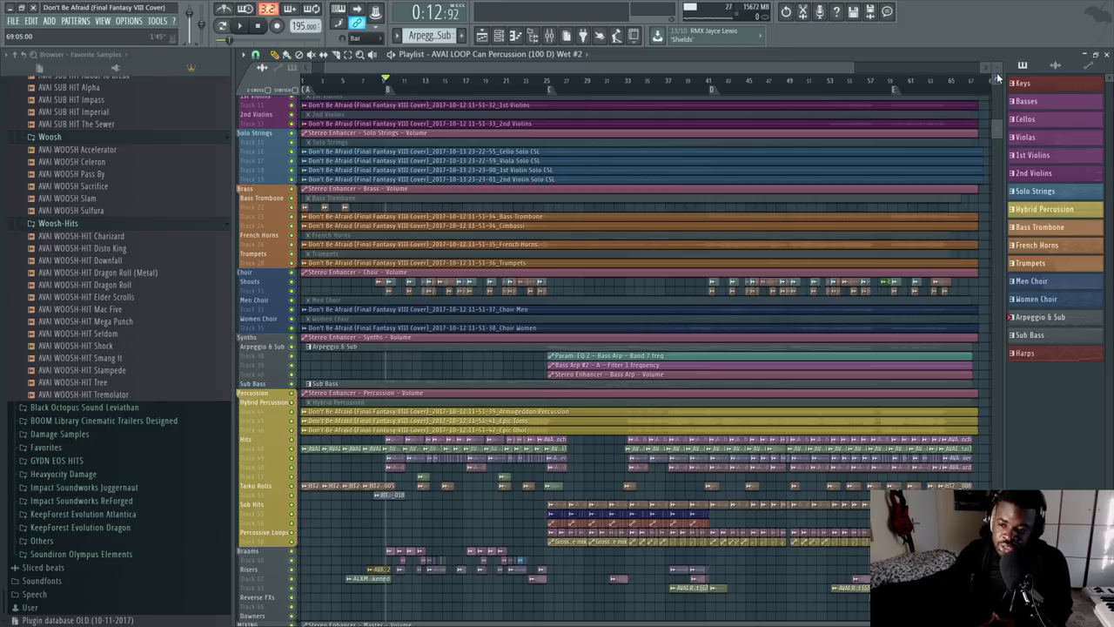
left_click_drag(997, 67, 997, 87)
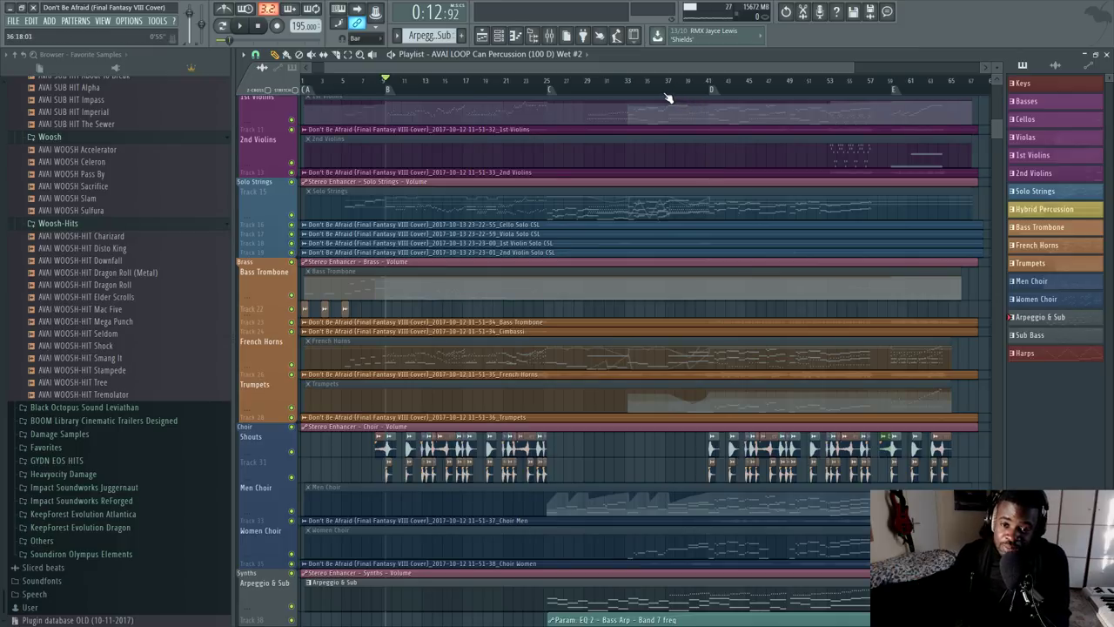
scroll(668, 96, "down", 1)
scroll(664, 93, "down", 2)
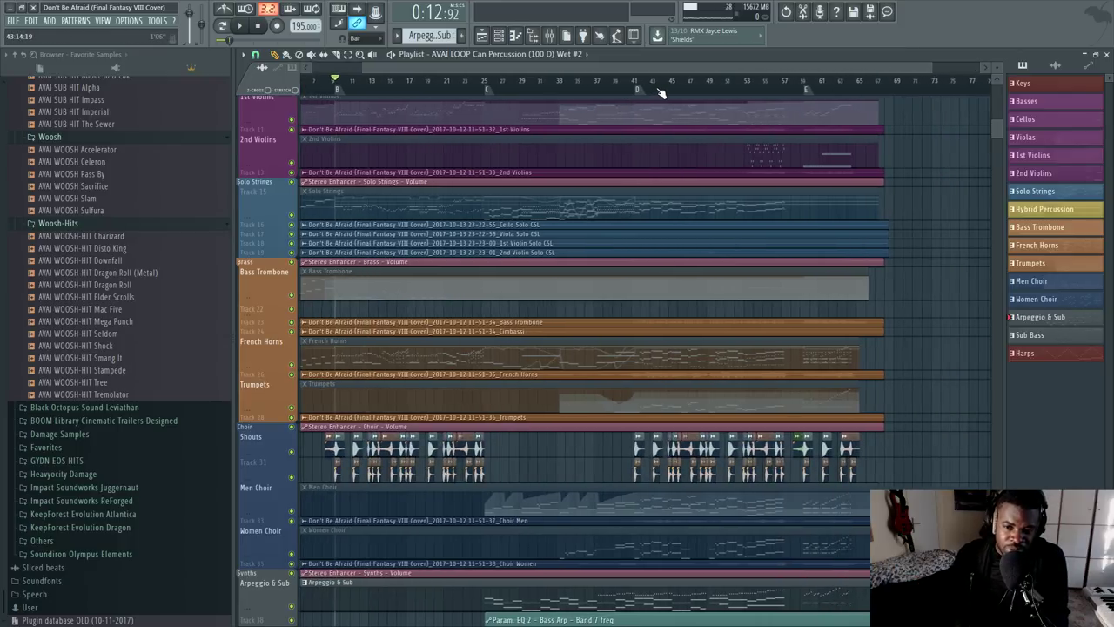